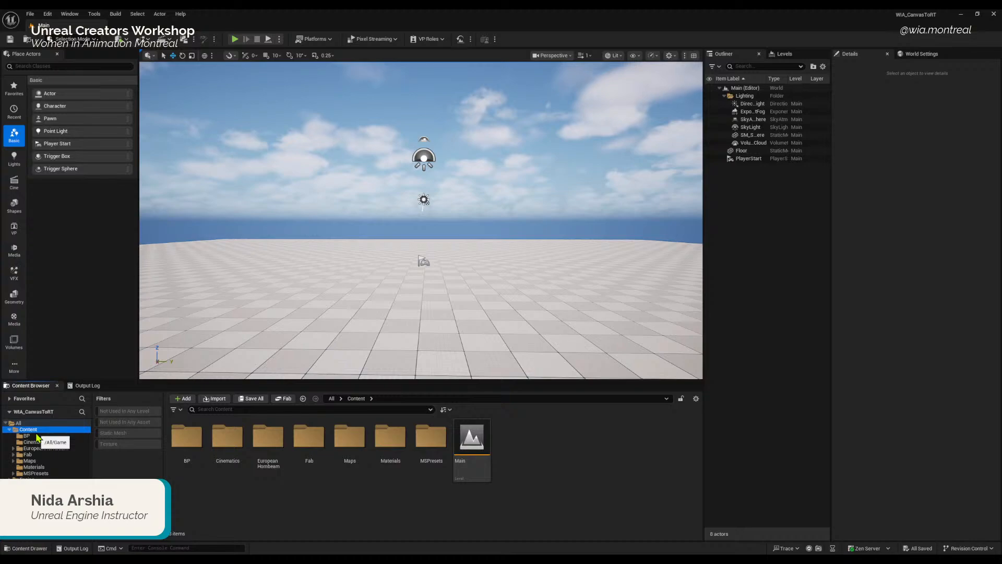
# Step: Load the Default Editor Layout to reset the arrangement of the editor's panels
pyautogui.click(581, 441)
pyautogui.moveTo(705, 346); pyautogui.dragTo(669, 346)
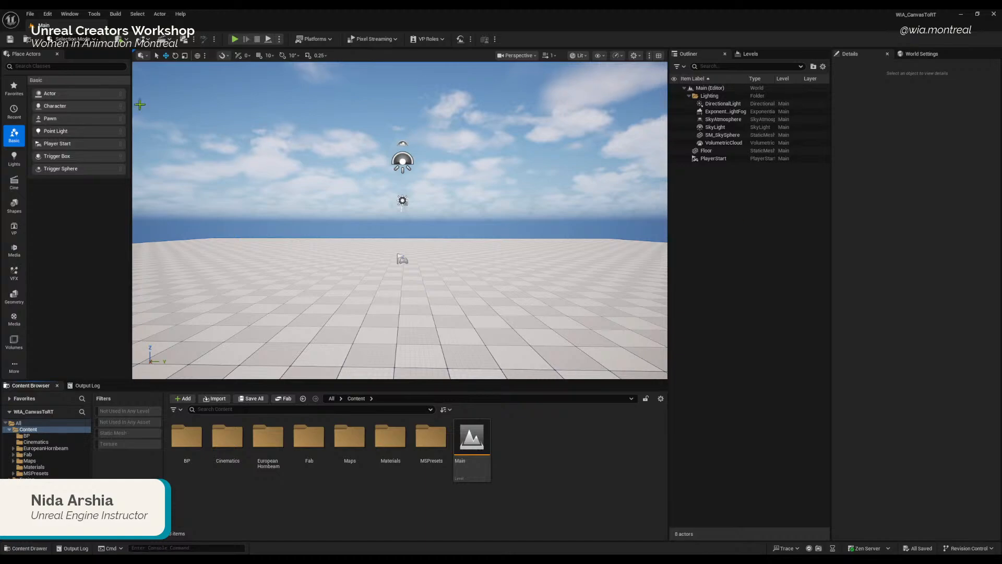
pyautogui.click(72, 16)
pyautogui.moveTo(146, 311)
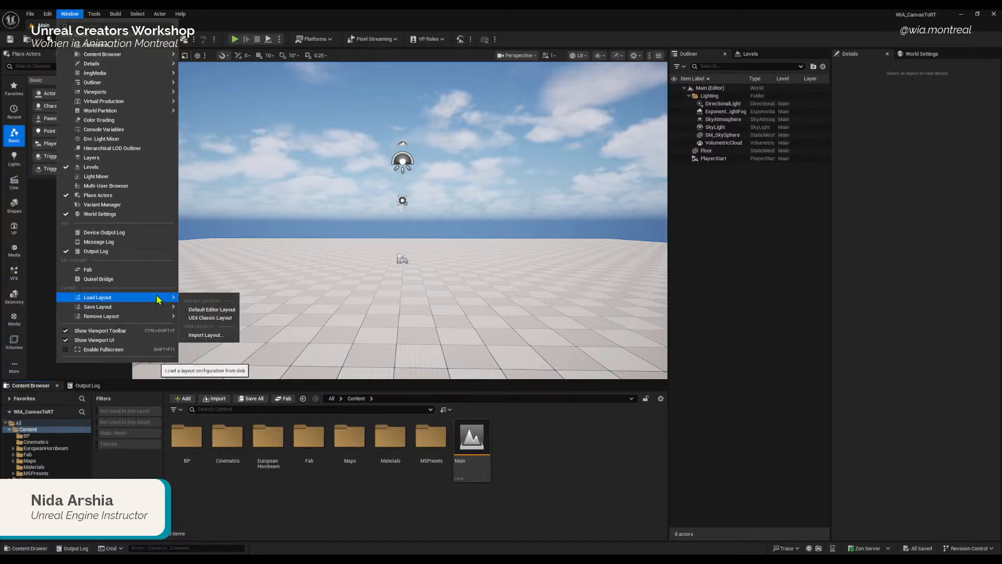
pyautogui.click(222, 310)
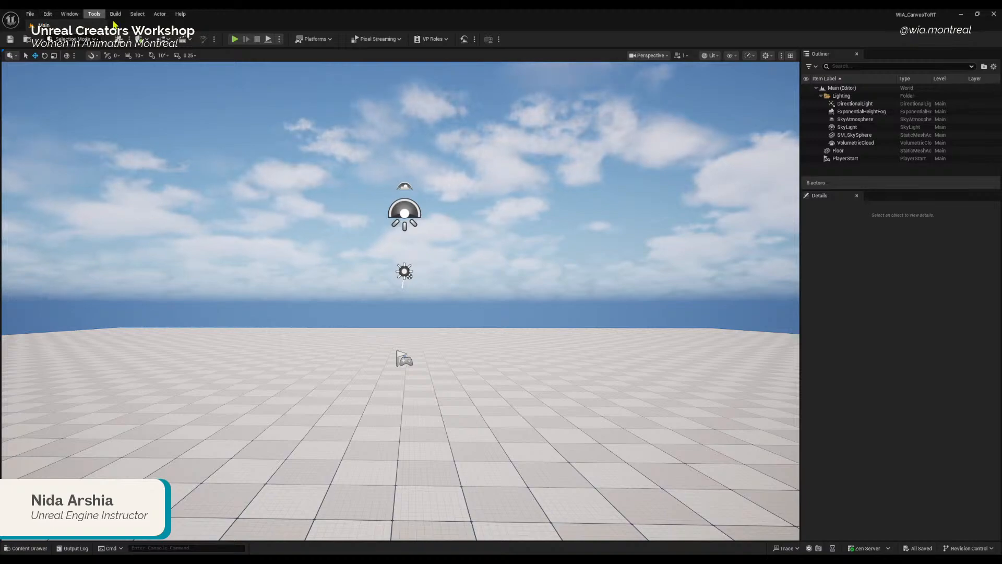
pyautogui.click(29, 14)
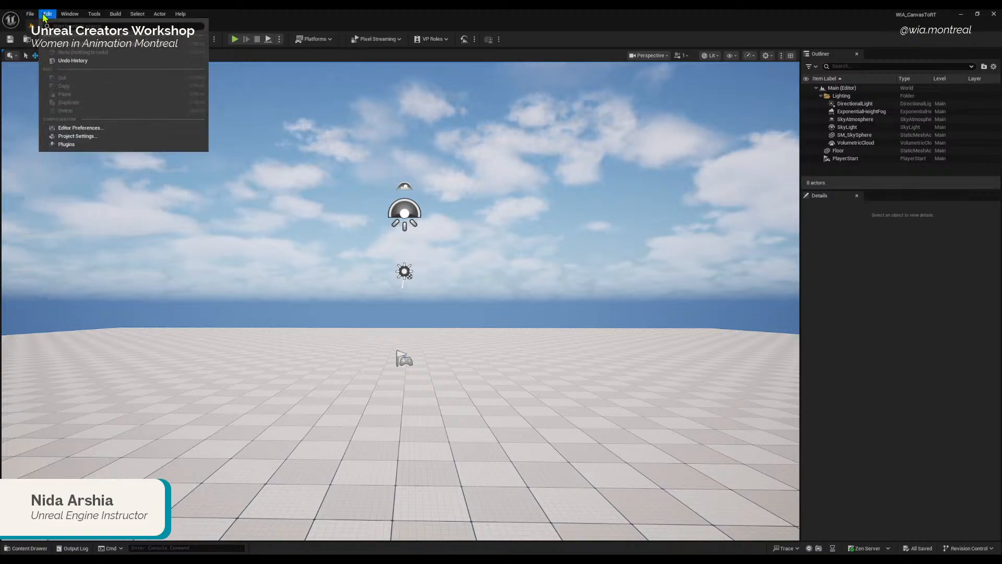
pyautogui.moveTo(98, 15)
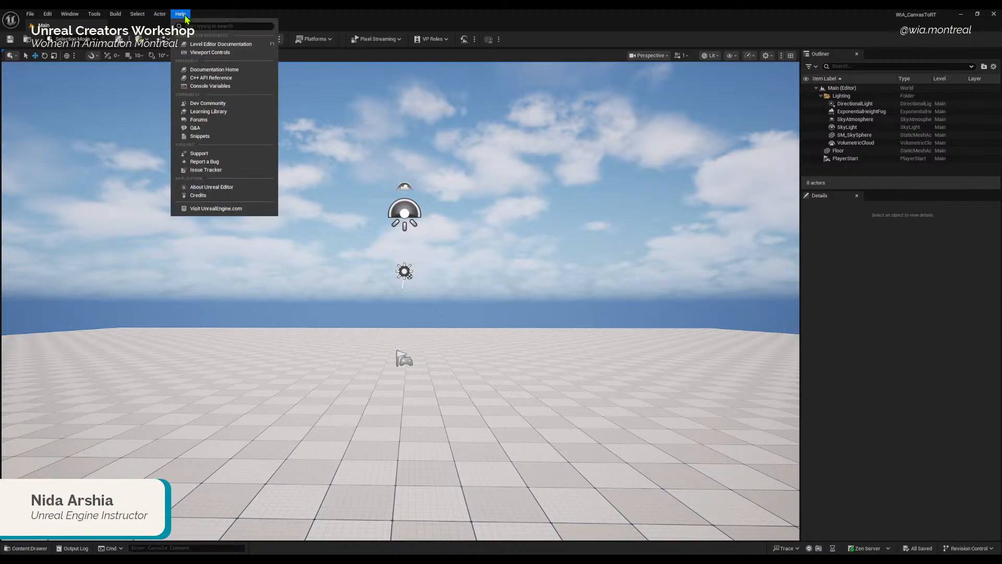
pyautogui.click(281, 17)
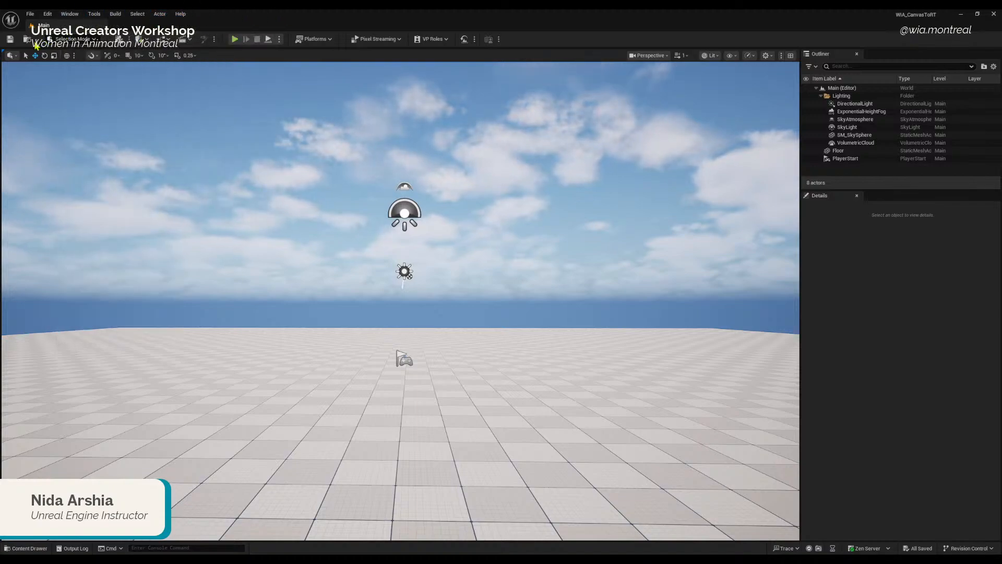
pyautogui.click(70, 40)
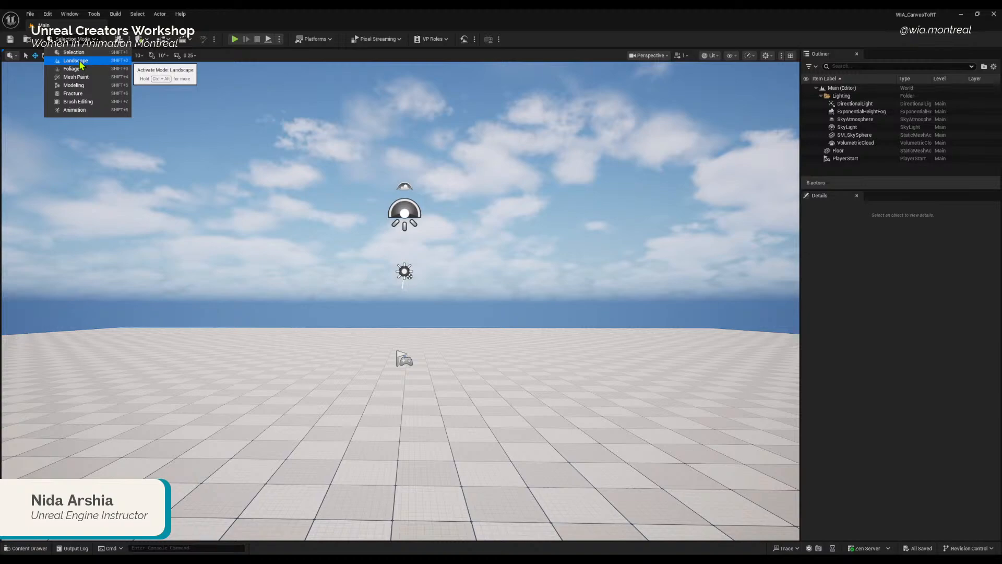
pyautogui.click(74, 52)
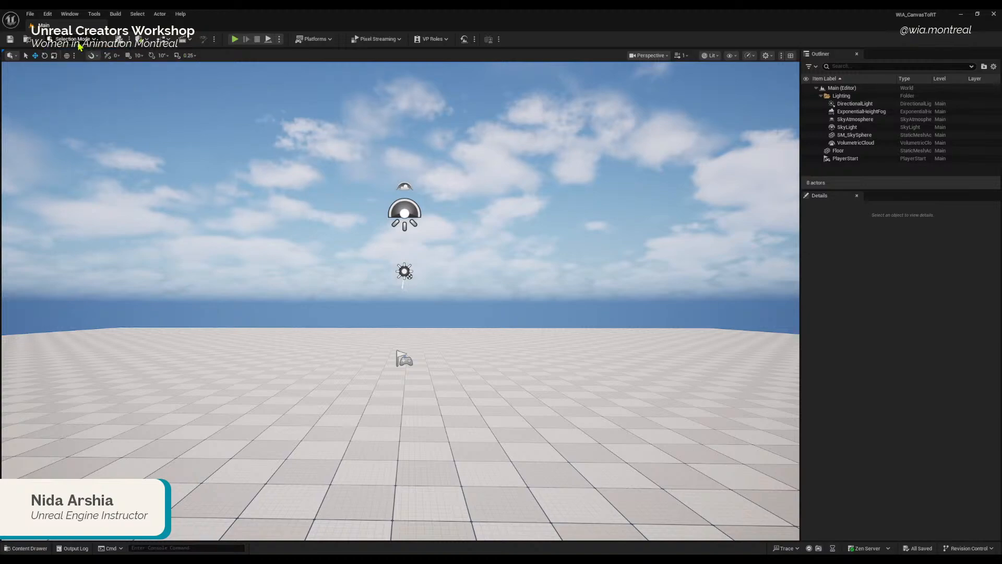
# Step: Fly around the level to examine the floor and light actors from different heights, distances and angles
pyautogui.moveTo(416, 356)
pyautogui.mouseDown(button='right')
pyautogui.moveTo(390, 365)
pyautogui.moveTo(426, 368)
pyautogui.mouseUp(button='right')
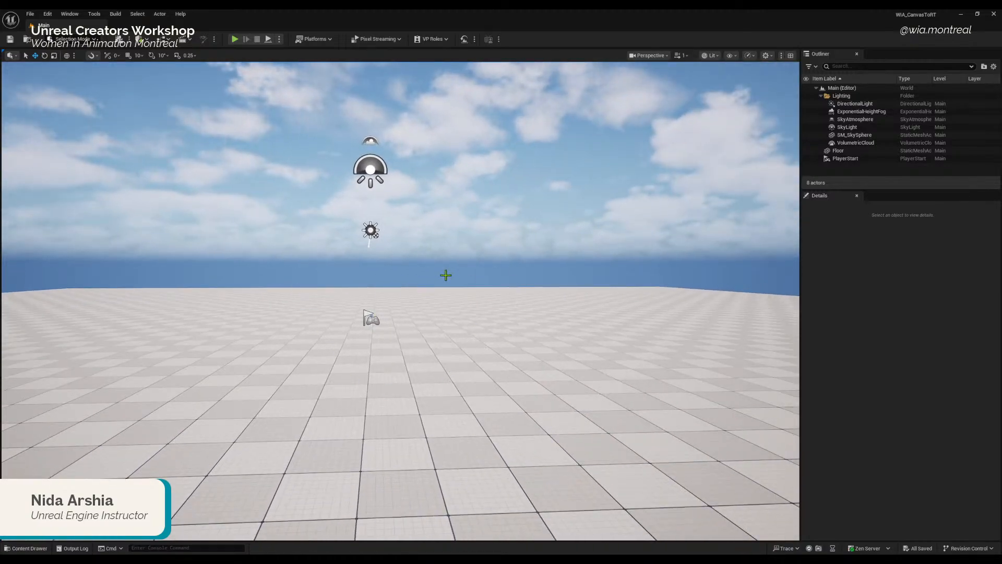
pyautogui.moveTo(447, 367); pyautogui.dragTo(436, 381, button='right')
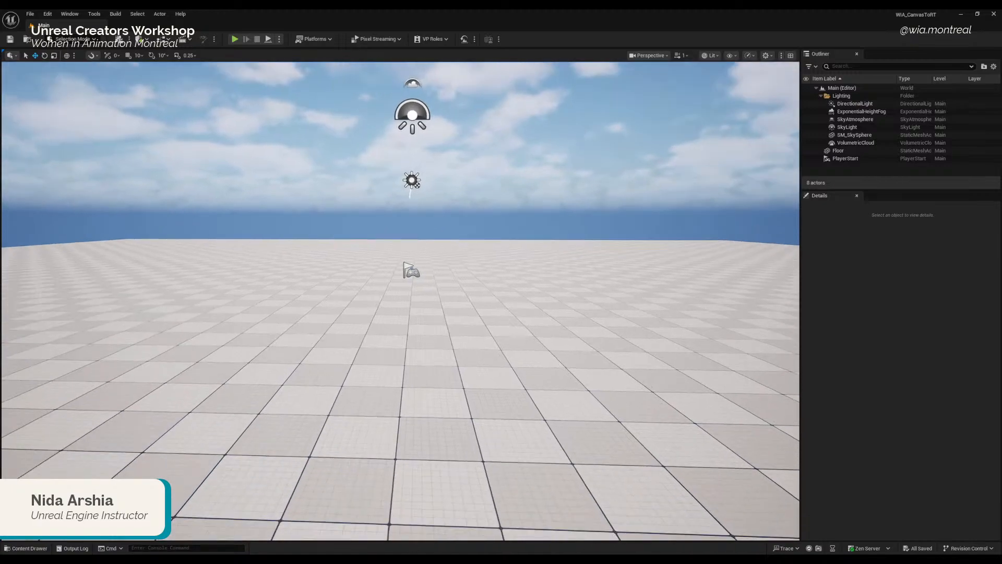
pyautogui.press('s')
pyautogui.press('w')
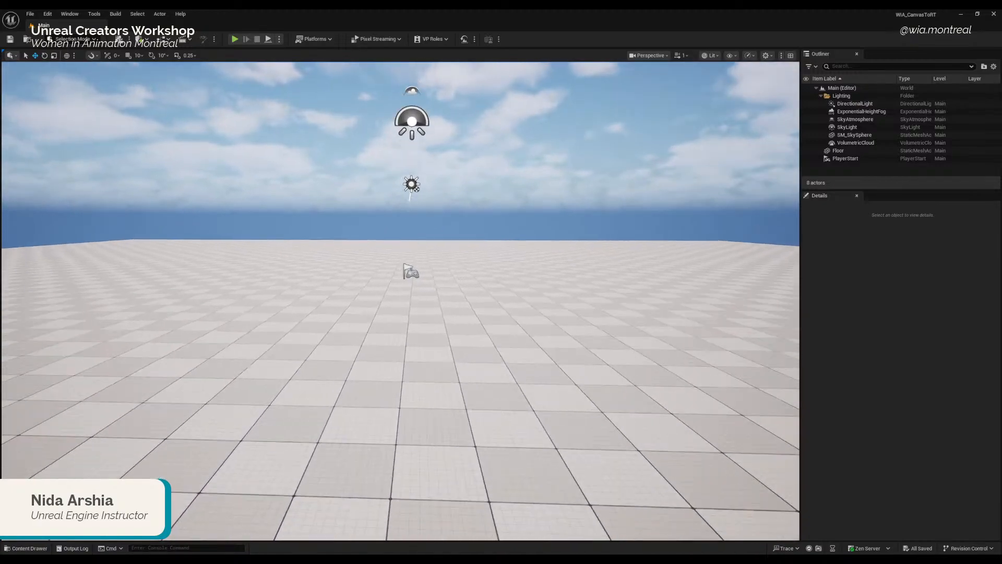
pyautogui.press('s')
pyautogui.press('e')
pyautogui.moveTo(448, 369); pyautogui.dragTo(410, 392, button='right')
pyautogui.moveTo(485, 365)
pyautogui.mouseDown(button='right')
pyautogui.moveTo(496, 344)
pyautogui.moveTo(486, 351)
pyautogui.mouseUp(button='right')
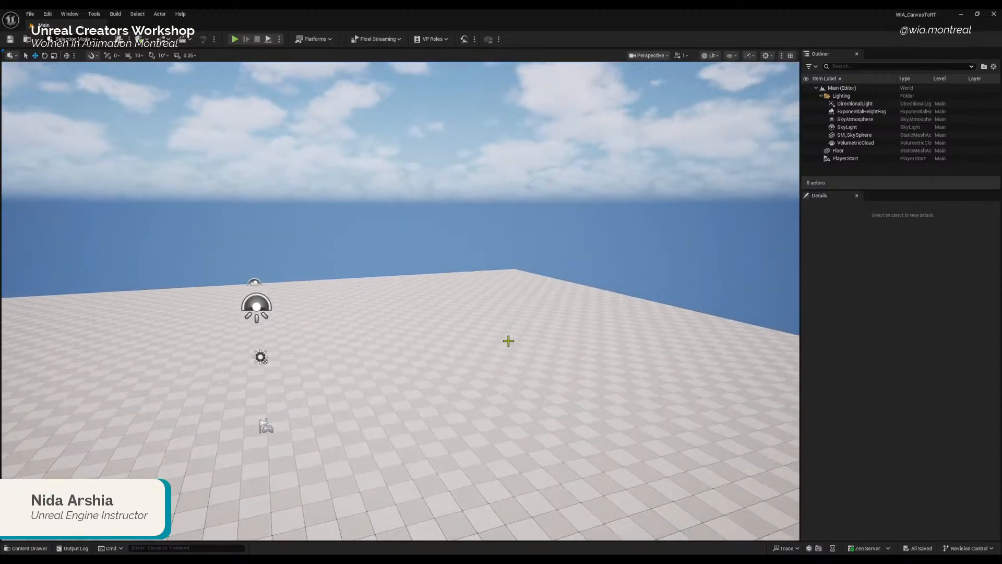
pyautogui.moveTo(438, 401); pyautogui.dragTo(362, 389, button='right')
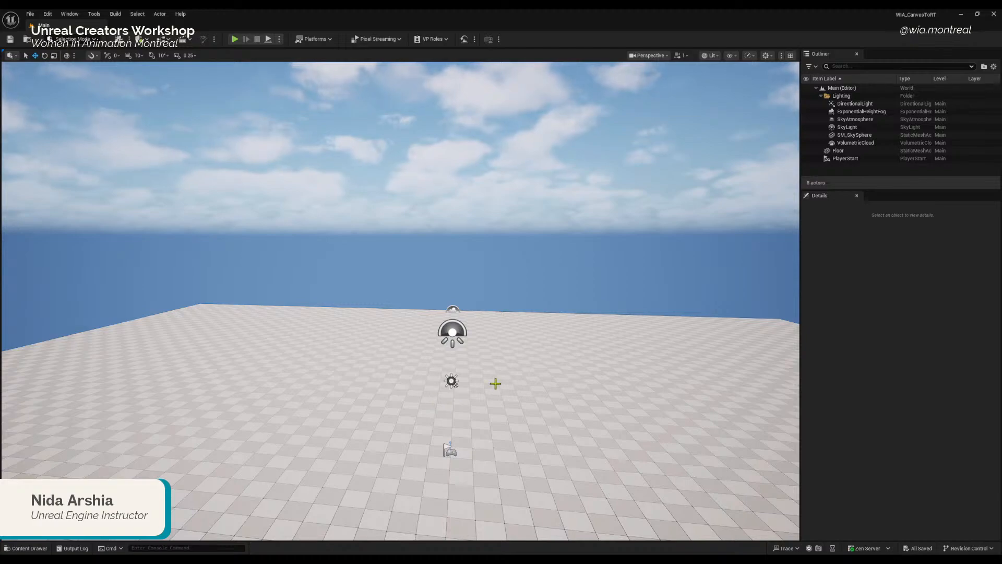
pyautogui.moveTo(490, 380); pyautogui.dragTo(515, 381, button='right')
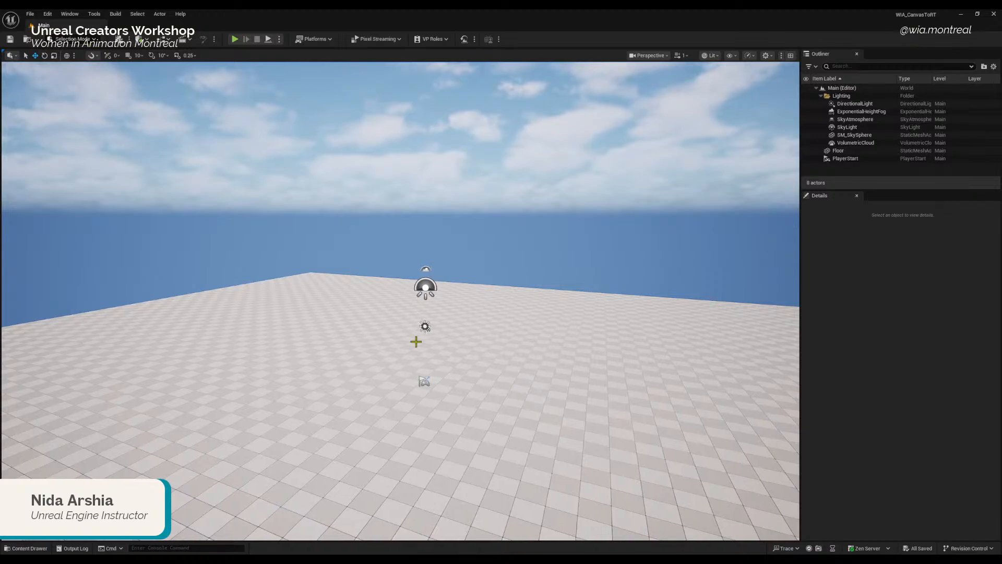
# Step: Select the floor, SkyLight and DirectionalLight in turn to view their details, ending with the floor selected
pyautogui.click(465, 365)
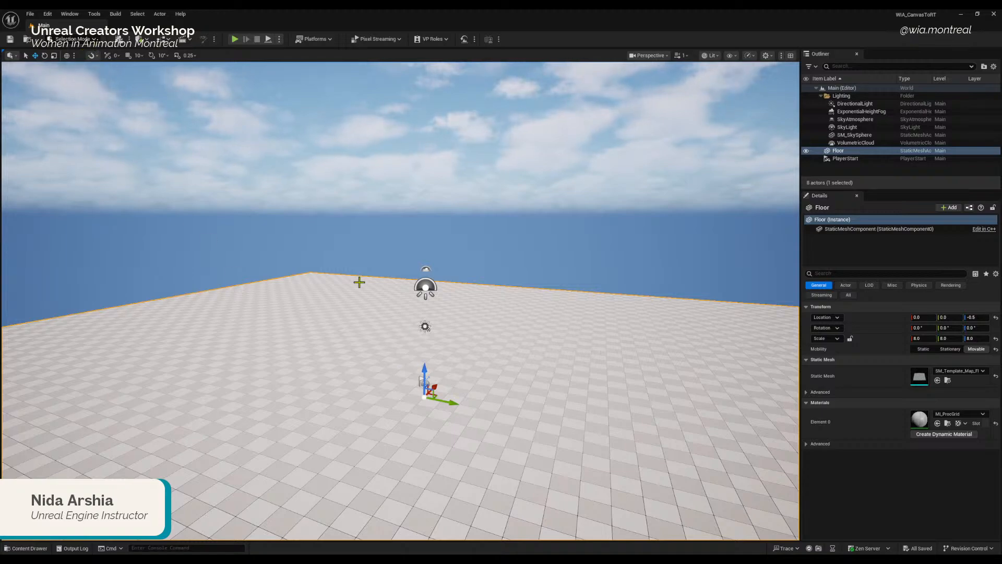
pyautogui.click(426, 289)
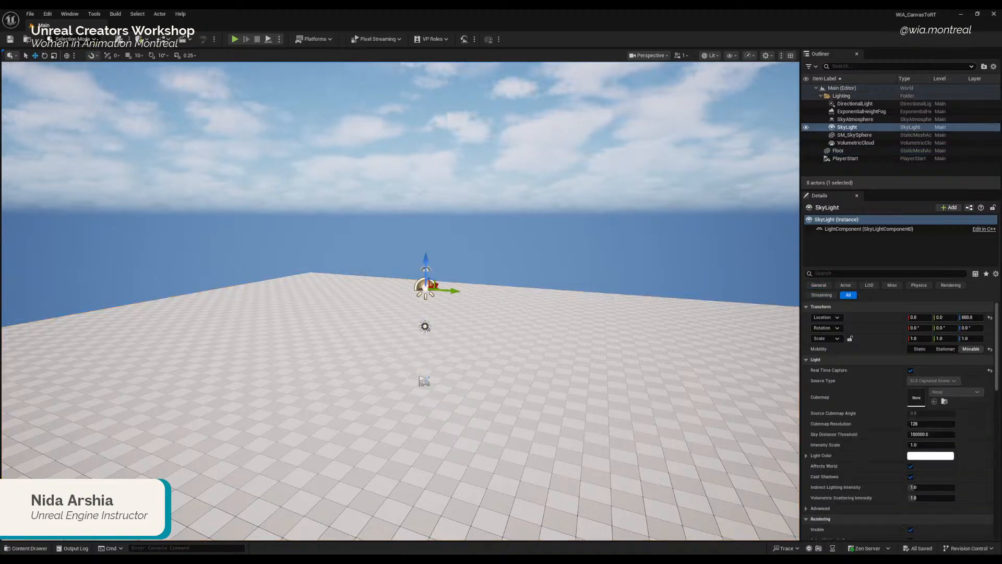
pyautogui.click(426, 327)
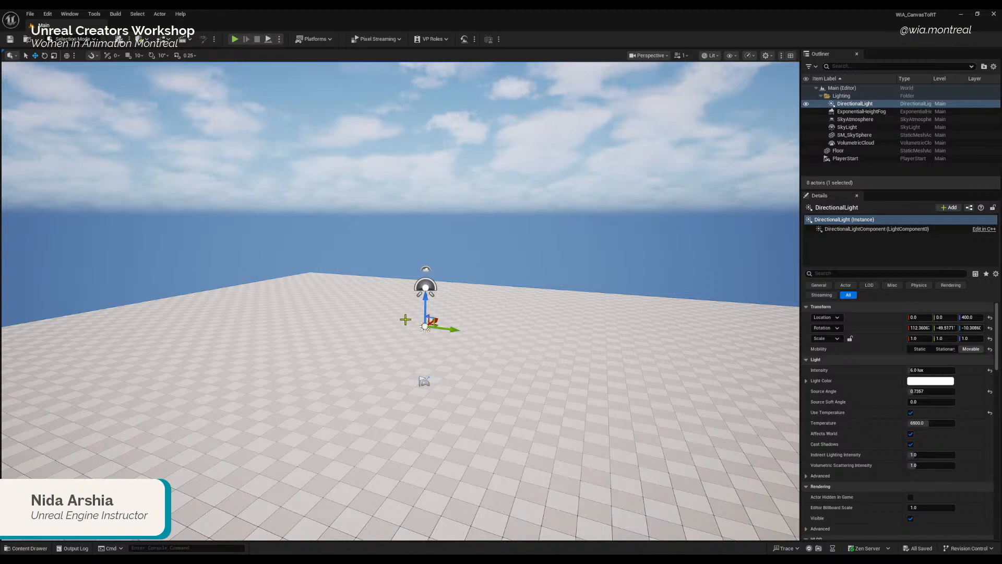
pyautogui.click(426, 287)
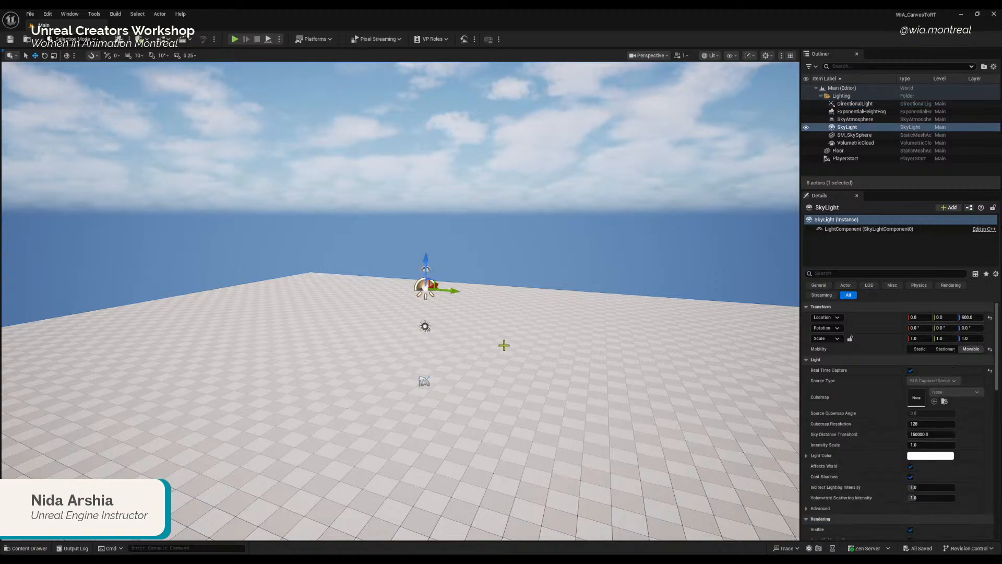
pyautogui.click(635, 379)
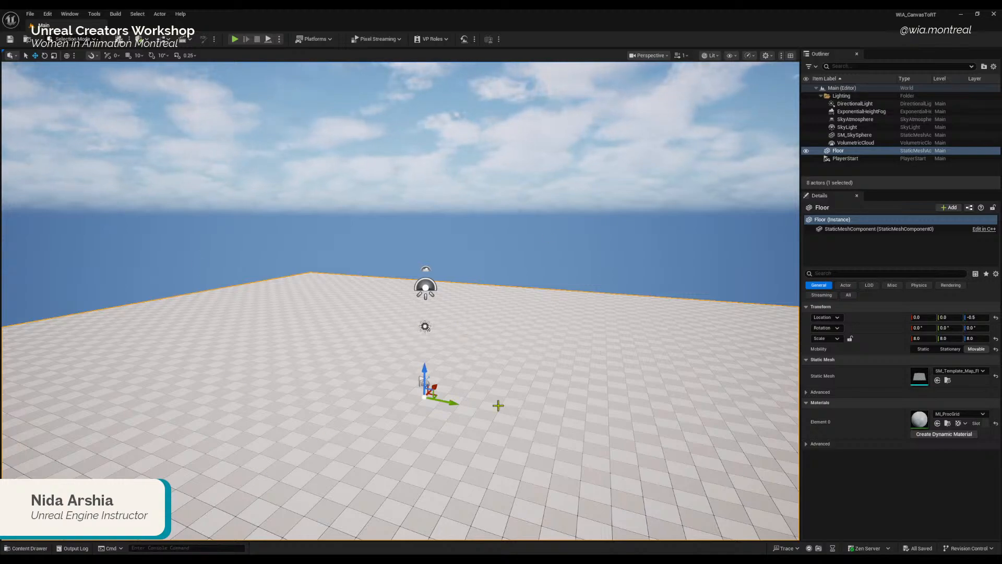
pyautogui.moveTo(496, 405); pyautogui.dragTo(563, 405, button='right')
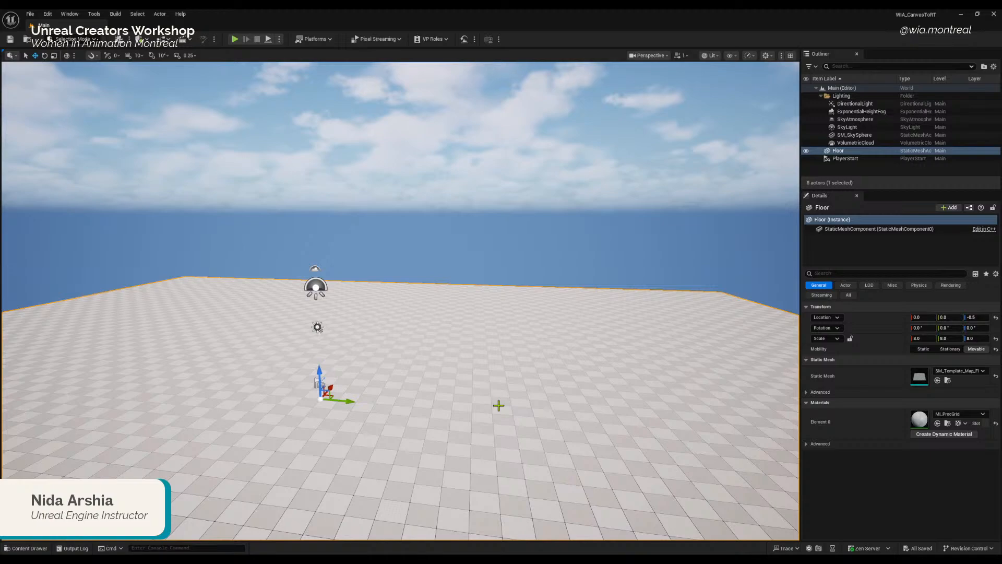
pyautogui.moveTo(499, 406); pyautogui.dragTo(454, 423, button='right')
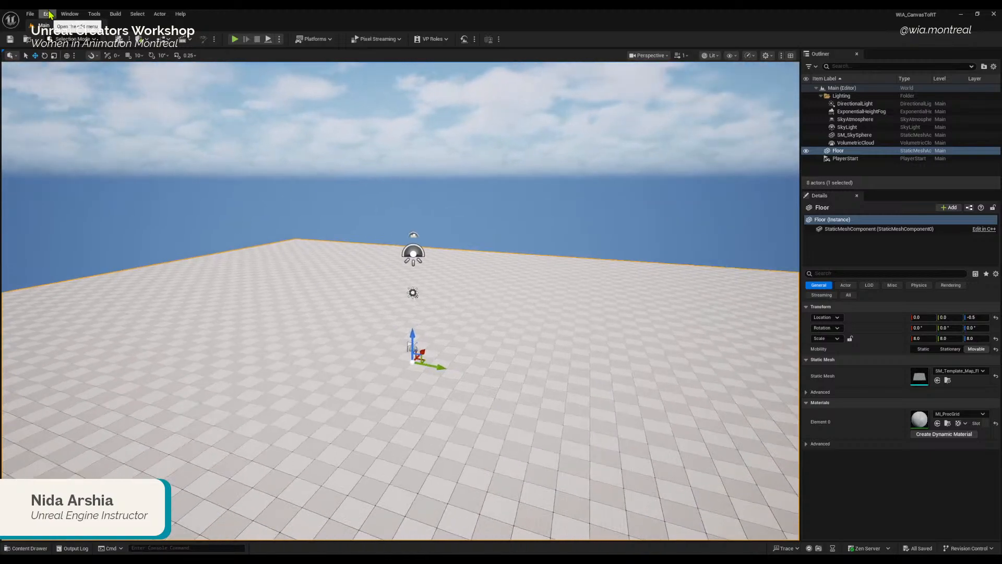
pyautogui.click(68, 42)
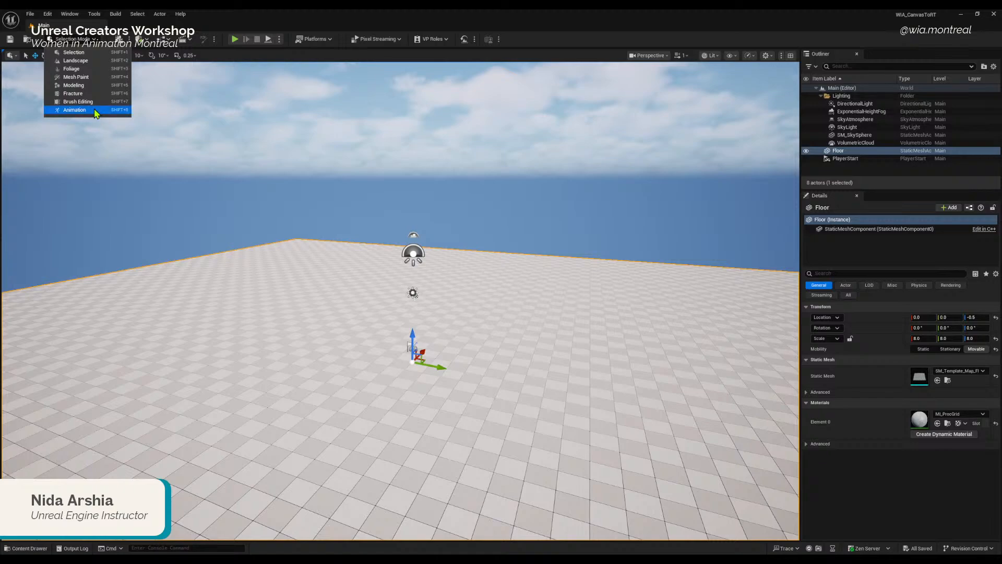
pyautogui.click(86, 56)
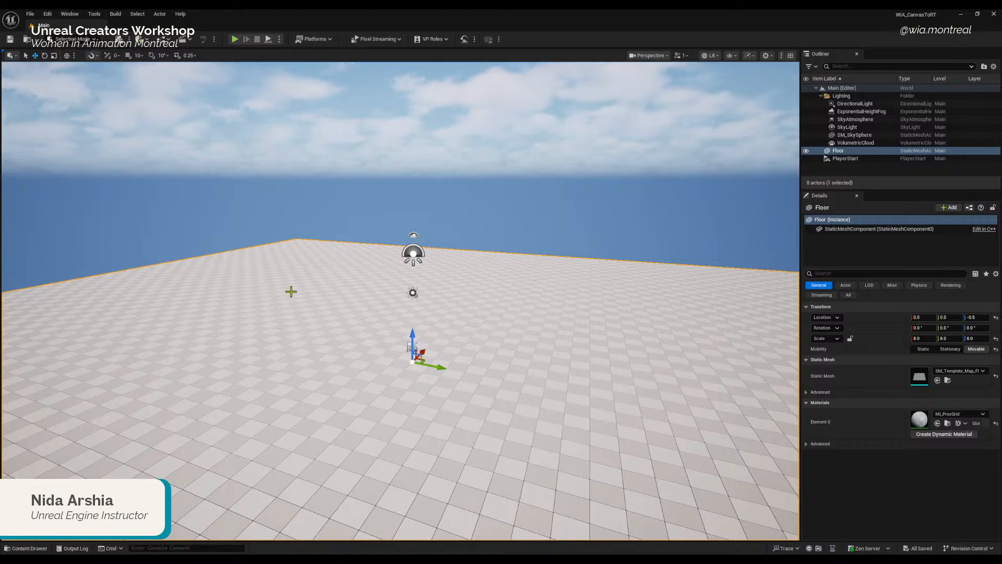
pyautogui.moveTo(288, 291); pyautogui.dragTo(287, 289, button='right')
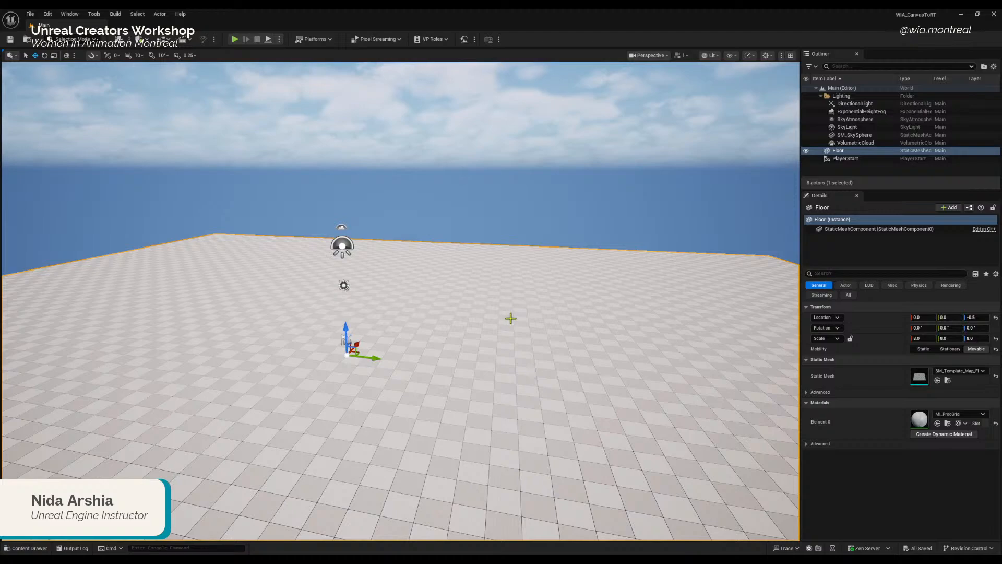
pyautogui.click(329, 39)
pyautogui.click(330, 40)
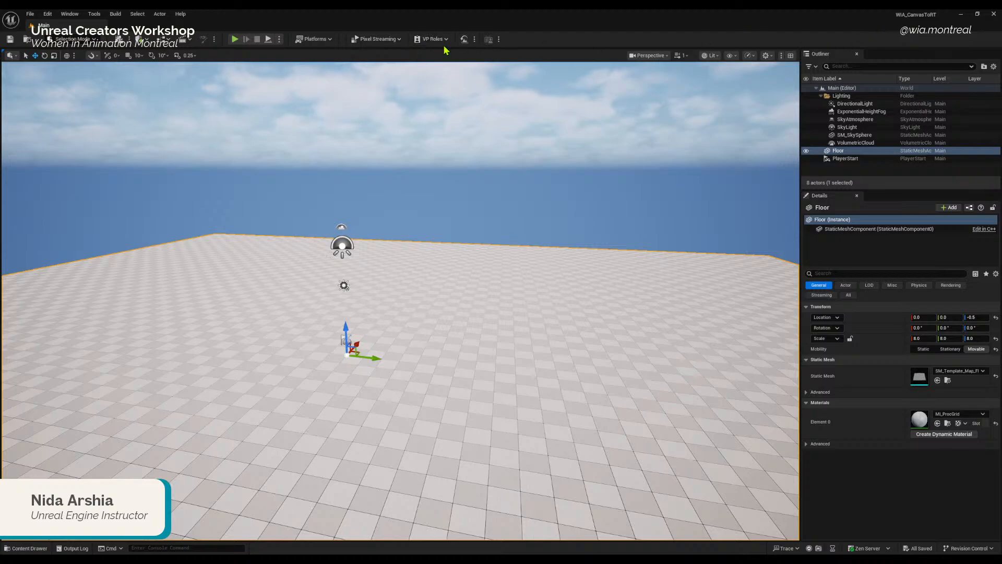
# Step: Cycle through the select, translate and rotate tools on the selected floor, ending on the select tool
pyautogui.click(26, 57)
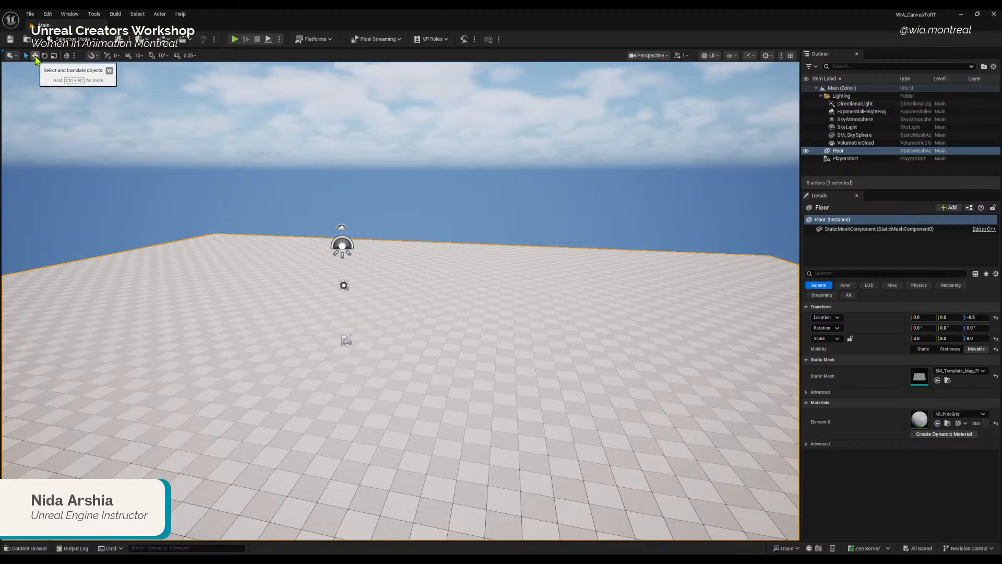
pyautogui.click(35, 56)
pyautogui.click(45, 56)
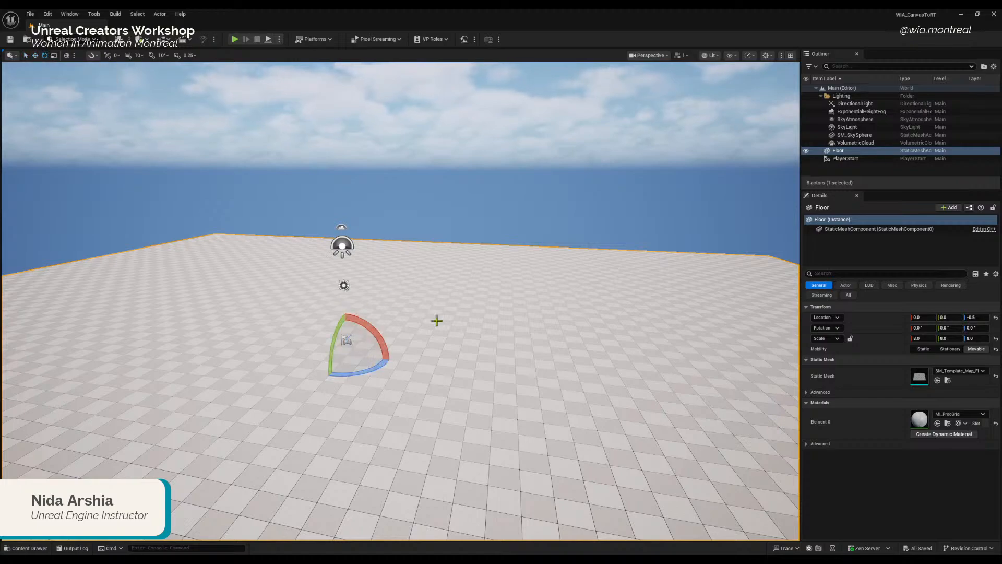
pyautogui.moveTo(459, 330)
pyautogui.mouseDown(button='right')
pyautogui.moveTo(440, 349)
pyautogui.moveTo(445, 366)
pyautogui.moveTo(446, 337)
pyautogui.moveTo(457, 331)
pyautogui.mouseUp(button='right')
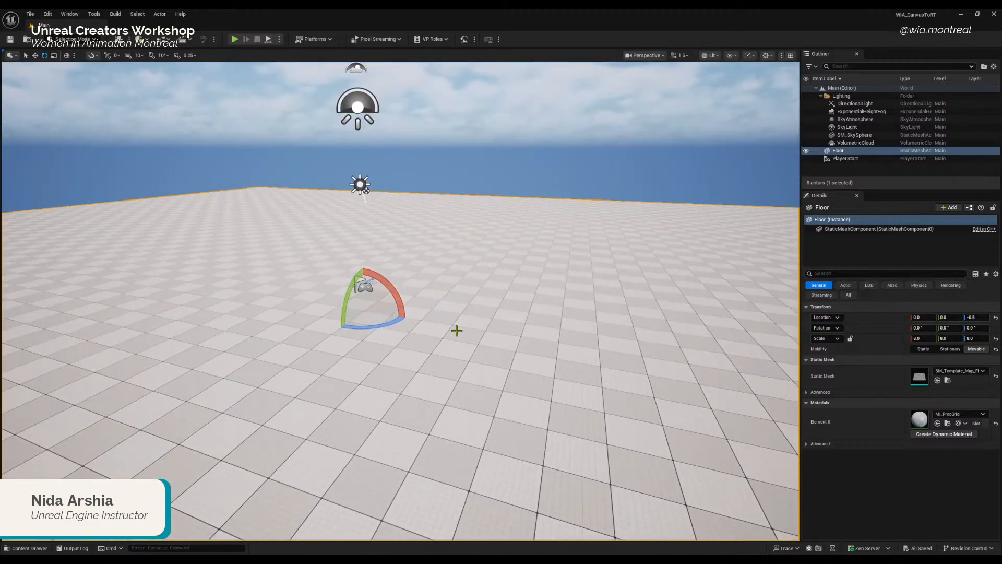
pyautogui.press('q')
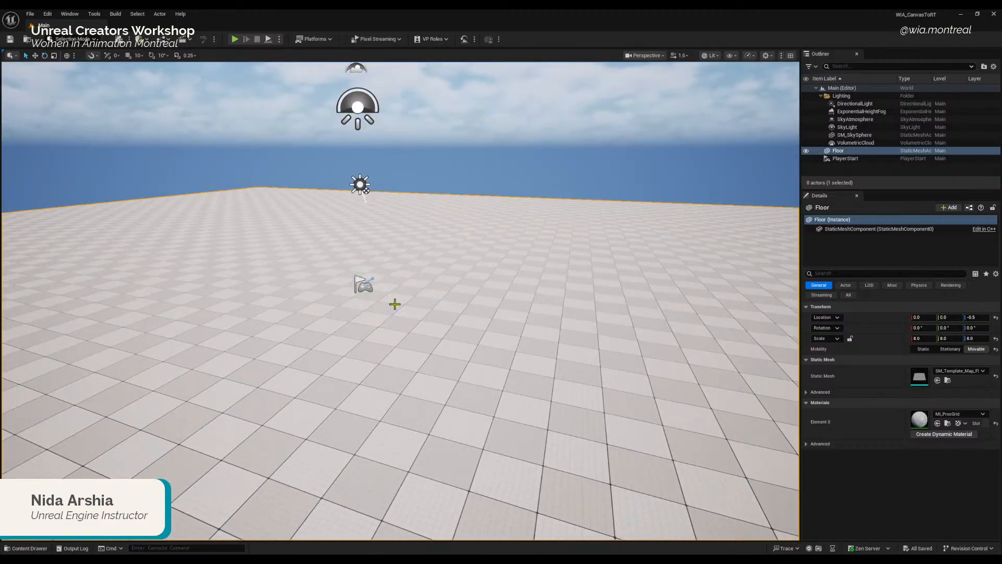
# Step: Try translating the floor along the Y axis to about -6.8, and undo the move
pyautogui.press('w')
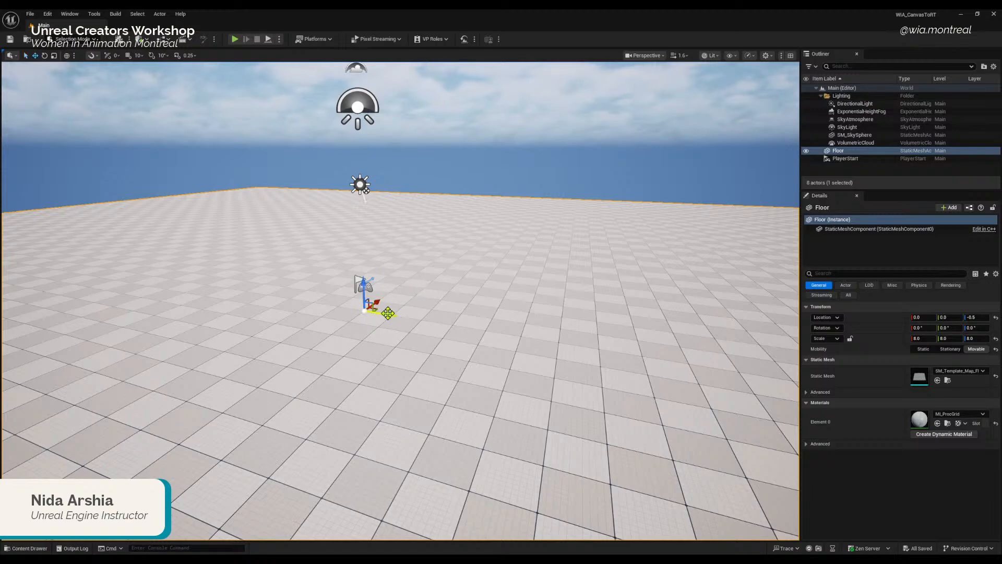
pyautogui.moveTo(387, 313)
pyautogui.mouseDown()
pyautogui.moveTo(450, 325)
pyautogui.moveTo(388, 313)
pyautogui.mouseUp()
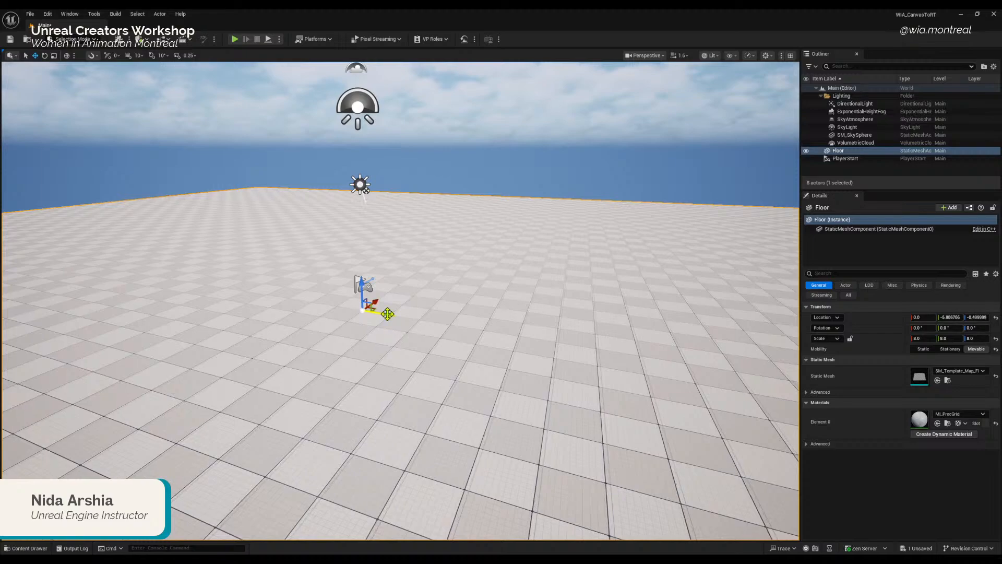
pyautogui.hotkey('ctrl', 'z')
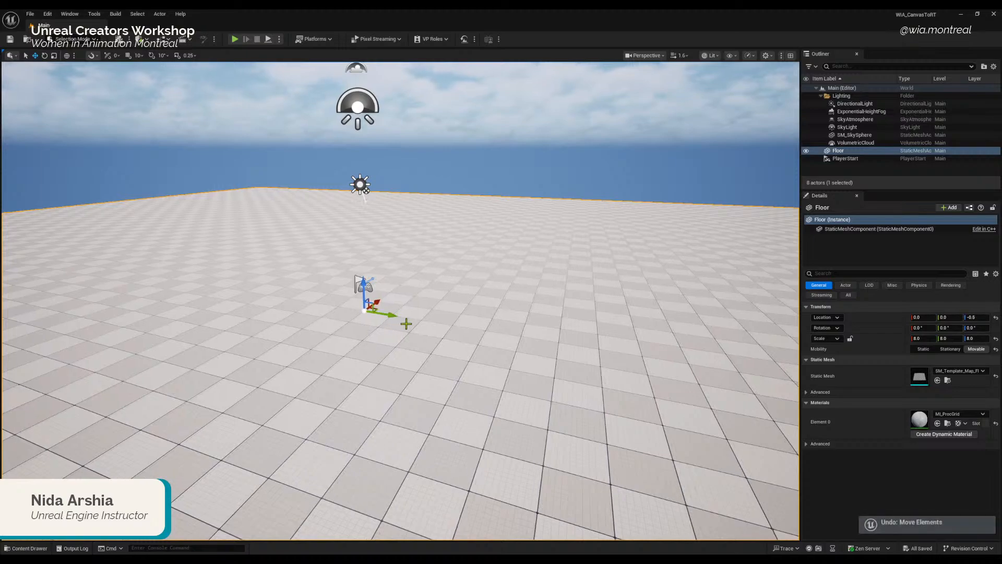
# Step: Try rotating the floor about -1.7° around the Z axis, and undo the rotation
pyautogui.press('e')
pyautogui.moveTo(395, 320)
pyautogui.mouseDown()
pyautogui.moveTo(379, 328)
pyautogui.moveTo(387, 323)
pyautogui.mouseUp()
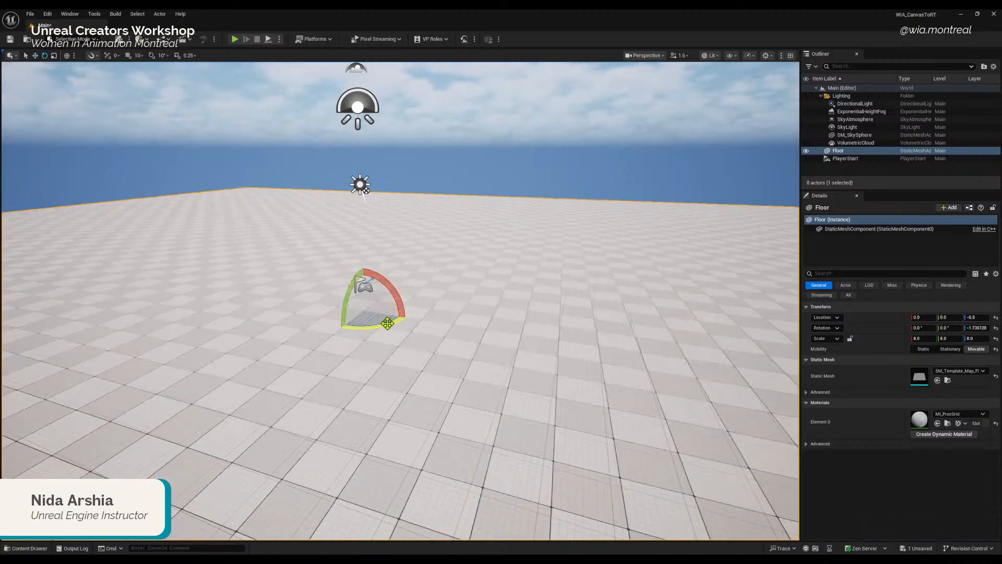
pyautogui.hotkey('ctrl', 'z')
# Step: Scale the floor along its Y axis only, to a scale factor of about 4.97
pyautogui.moveTo(445, 319); pyautogui.dragTo(430, 329, button='right')
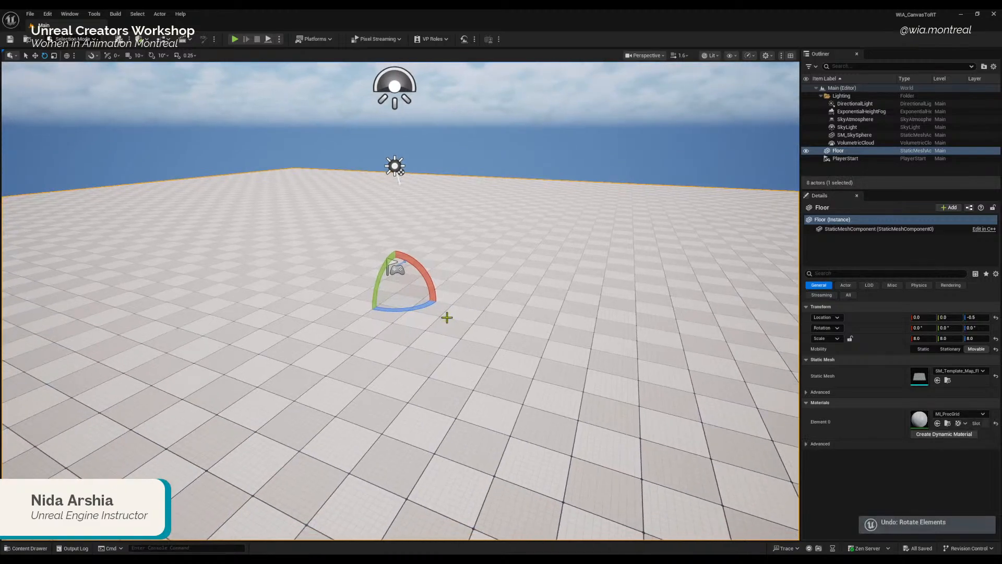
pyautogui.press('r')
pyautogui.moveTo(418, 297)
pyautogui.mouseDown()
pyautogui.moveTo(409, 300)
pyautogui.moveTo(417, 299)
pyautogui.mouseUp()
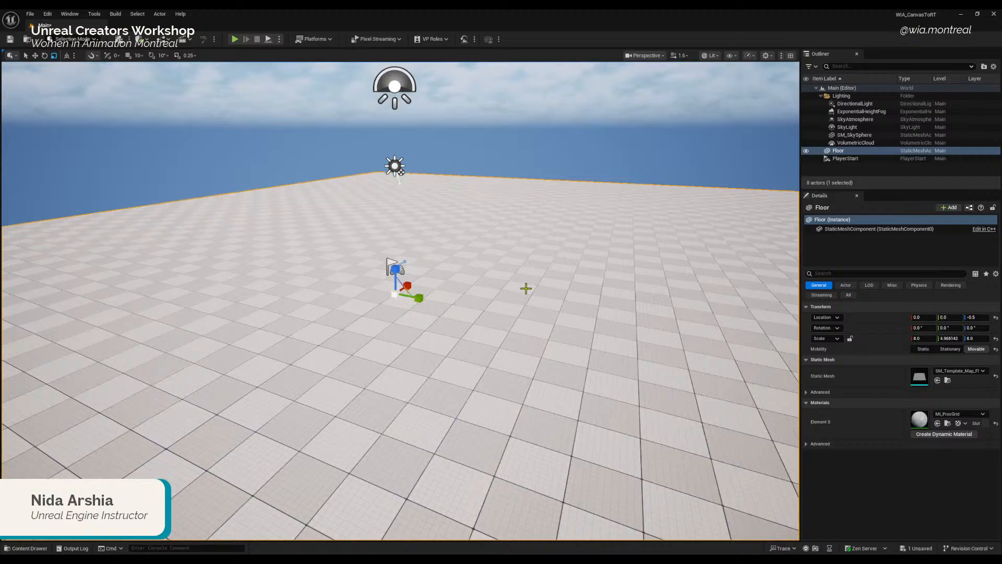
# Step: Select the DirectionalLight and ExponentialHeightFog actors in turn to compare their properties, ending on the DirectionalLight
pyautogui.moveTo(524, 298); pyautogui.dragTo(541, 289, button='right')
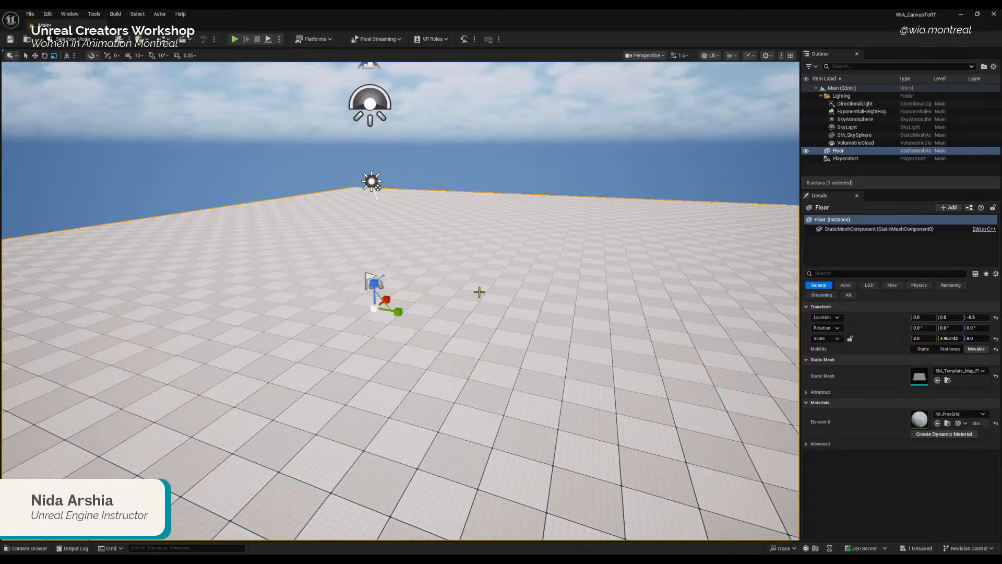
pyautogui.moveTo(437, 307); pyautogui.dragTo(455, 309, button='right')
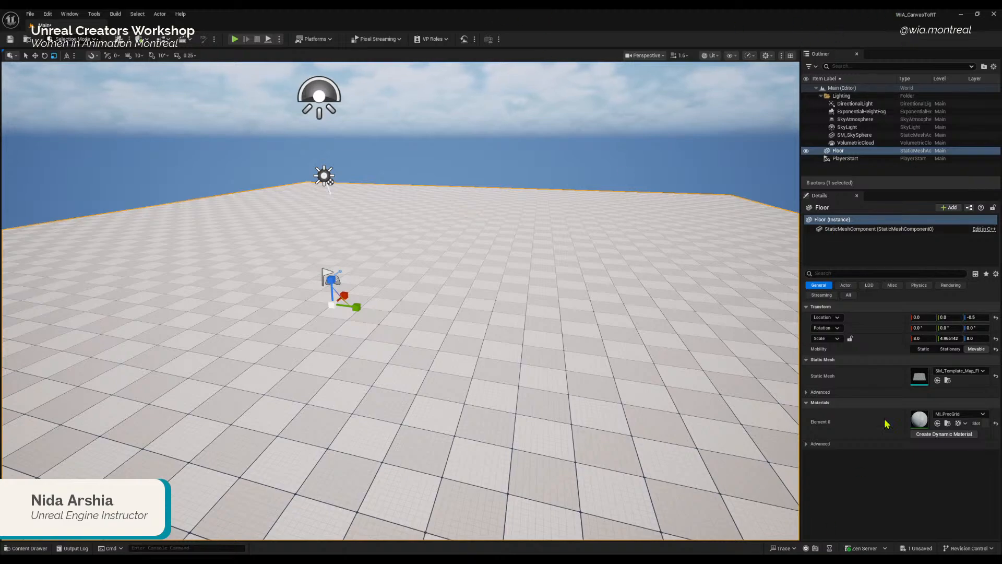
pyautogui.click(856, 96)
pyautogui.click(855, 103)
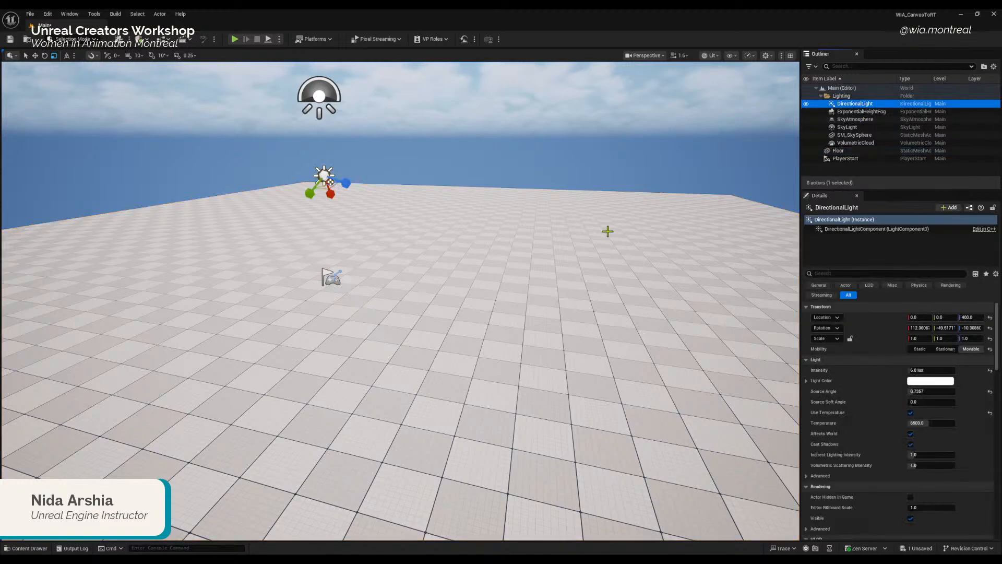
pyautogui.moveTo(608, 231); pyautogui.dragTo(596, 240, button='right')
pyautogui.click(857, 112)
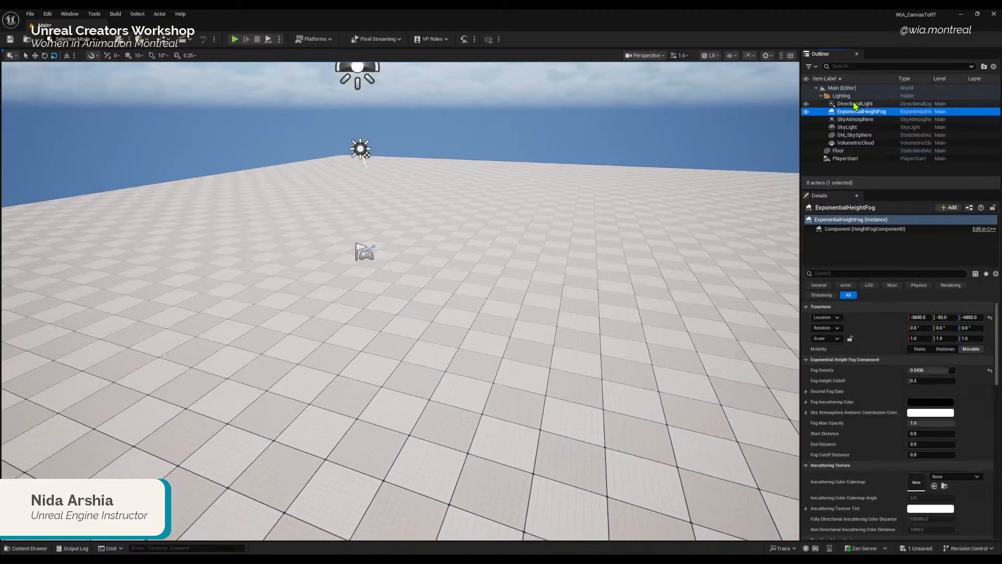
pyautogui.click(854, 104)
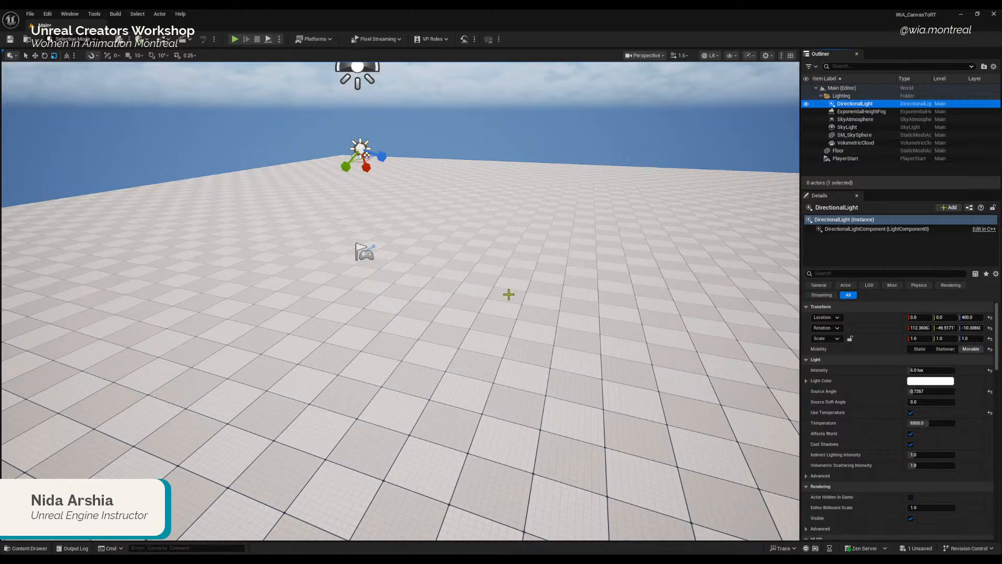
# Step: Widen the Outliner and Details area, and look through the DirectionalLight's properties down to its light shaft and shadow settings
pyautogui.moveTo(798, 121); pyautogui.dragTo(732, 121)
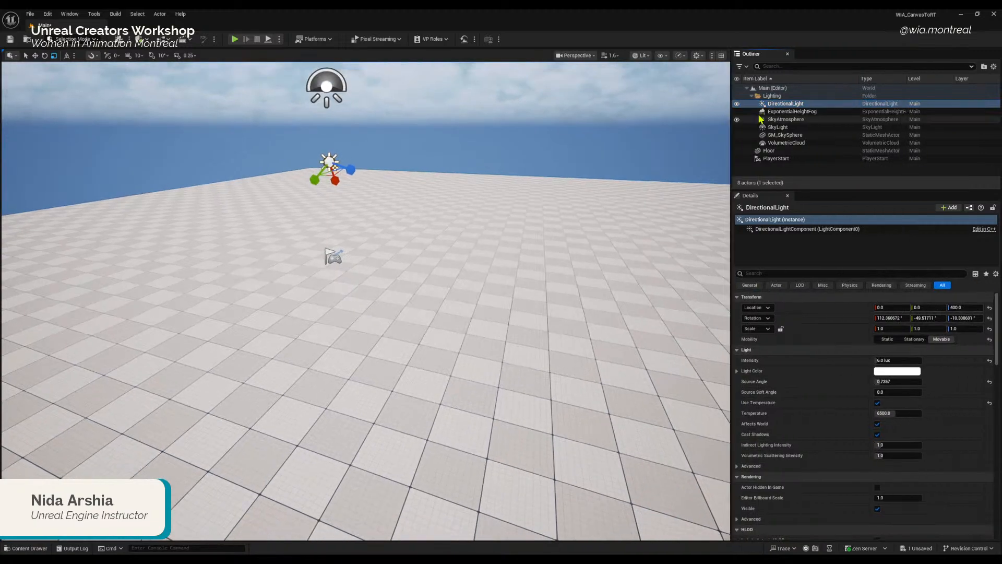
pyautogui.click(789, 111)
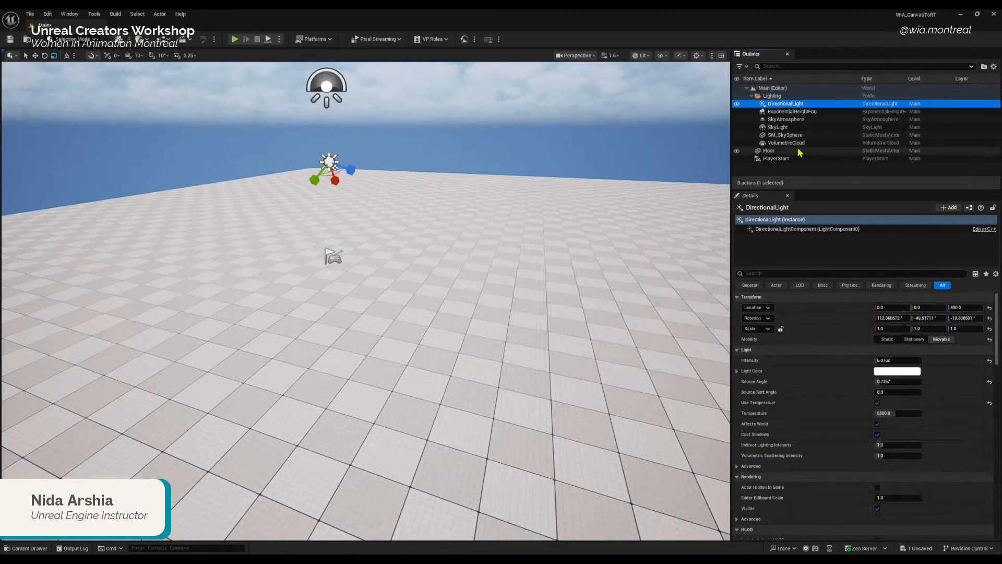
pyautogui.click(791, 114)
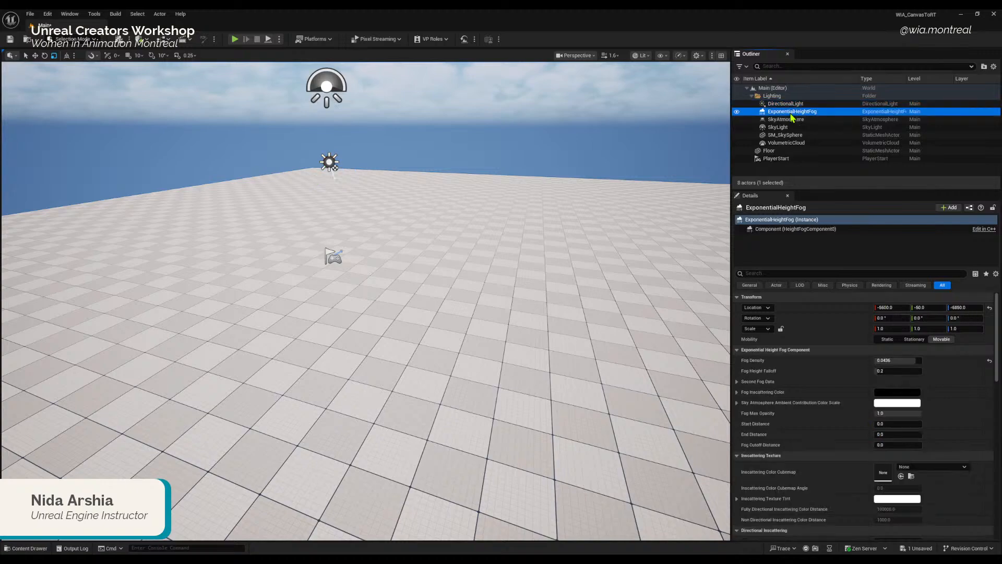
pyautogui.click(793, 106)
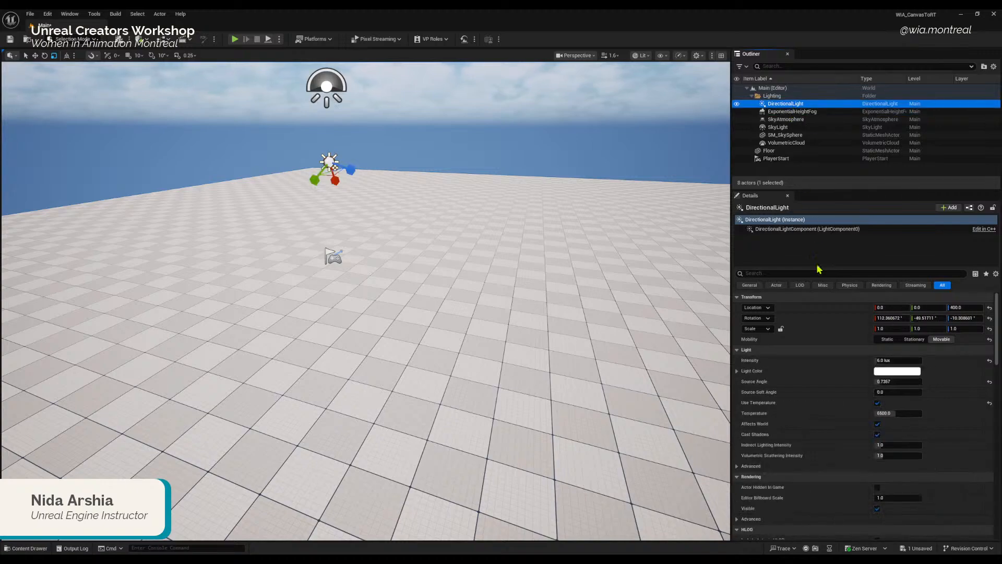
pyautogui.scroll(-5, 806, 392)
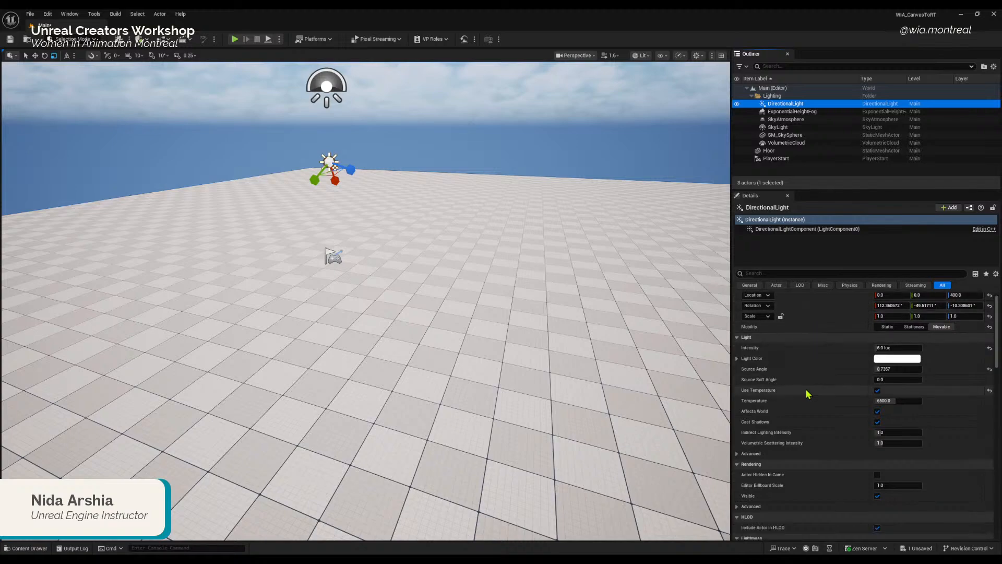
pyautogui.scroll(-3, 826, 362)
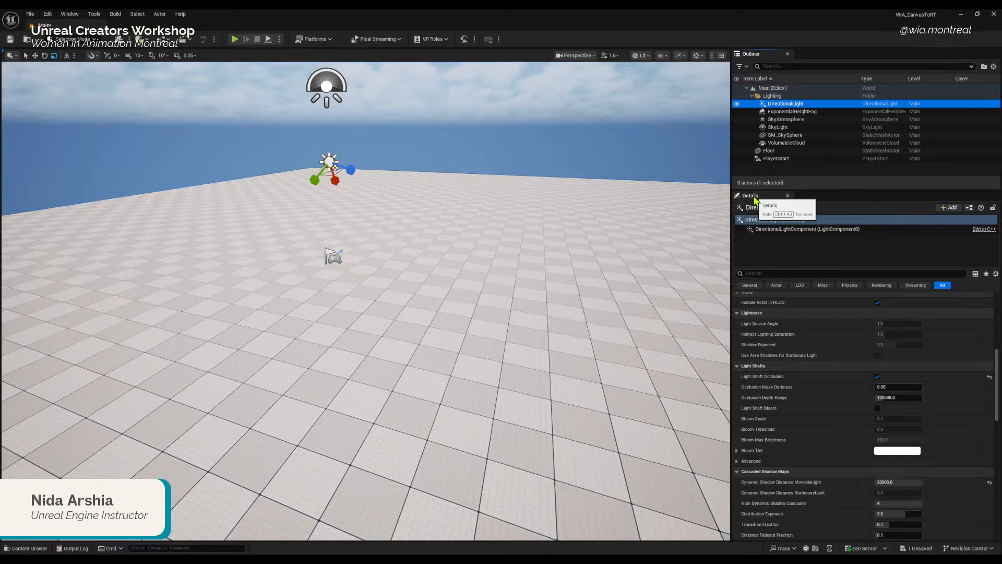
# Step: Dock the Details panel as its own column beside the Outliner, and widen both panels
pyautogui.moveTo(754, 198); pyautogui.dragTo(976, 204)
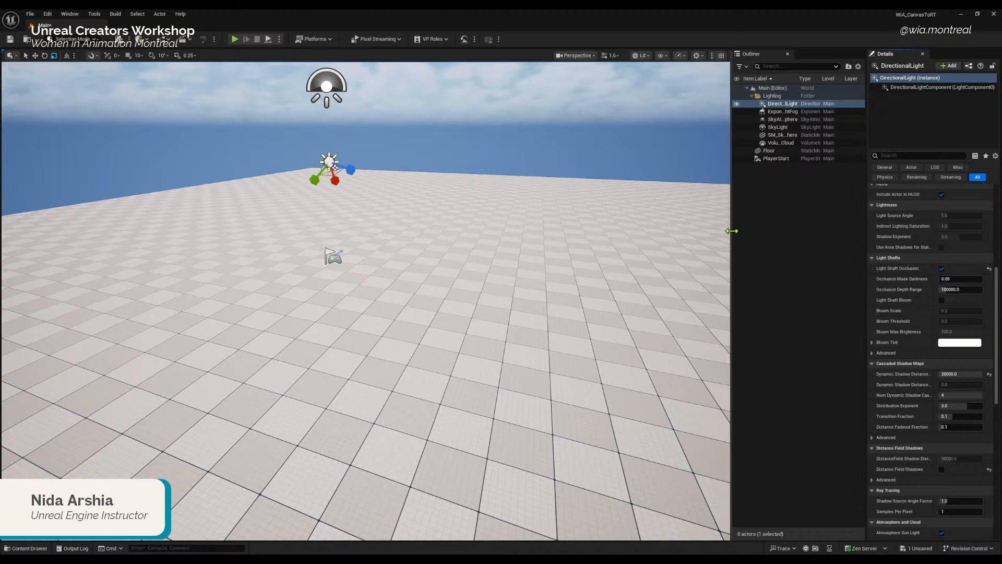
pyautogui.moveTo(732, 228); pyautogui.dragTo(642, 245)
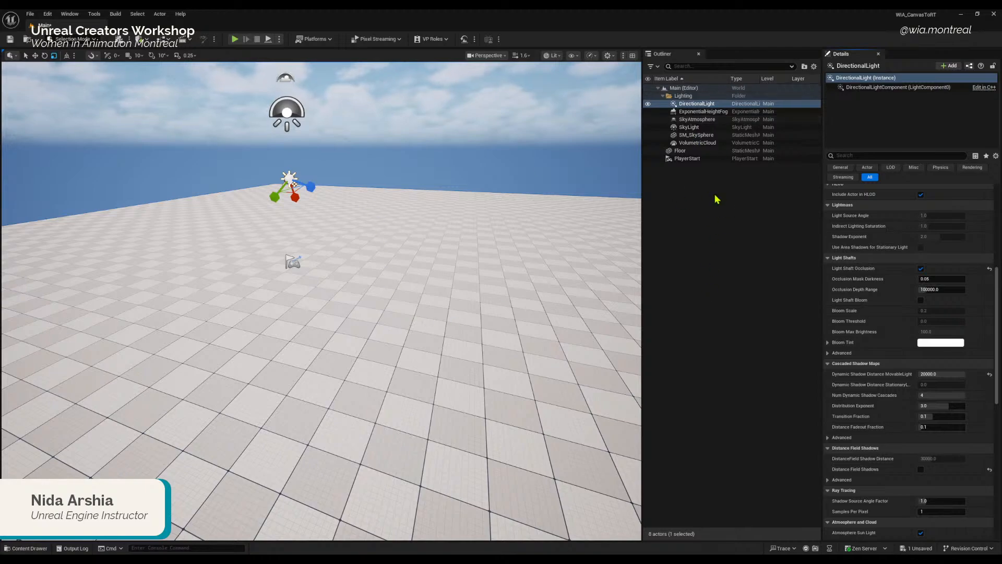
# Step: Review the DirectionalLight's properties in the relocated Details panel, from its transform to its shadow settings
pyautogui.click(702, 111)
pyautogui.click(702, 104)
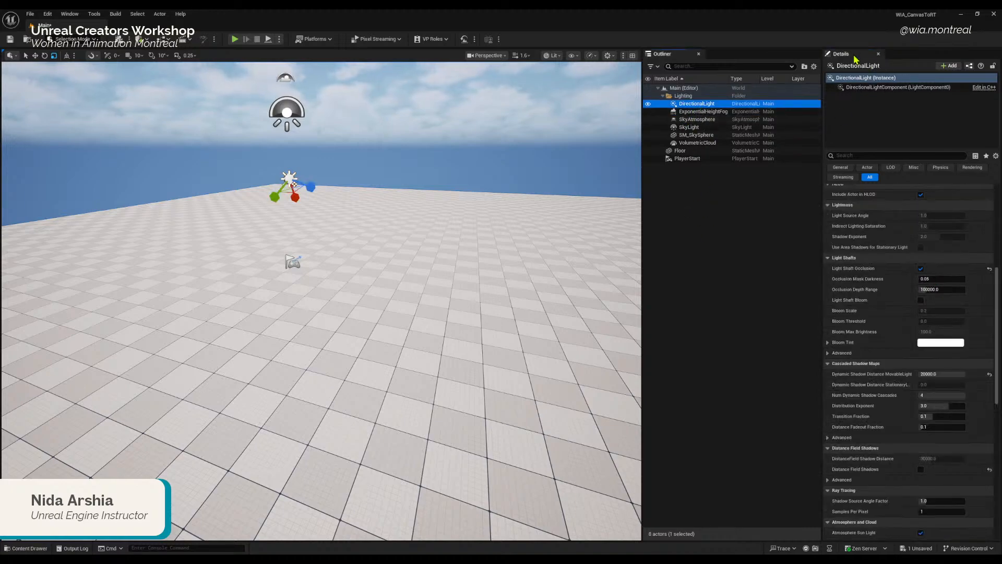
pyautogui.scroll(5, 878, 381)
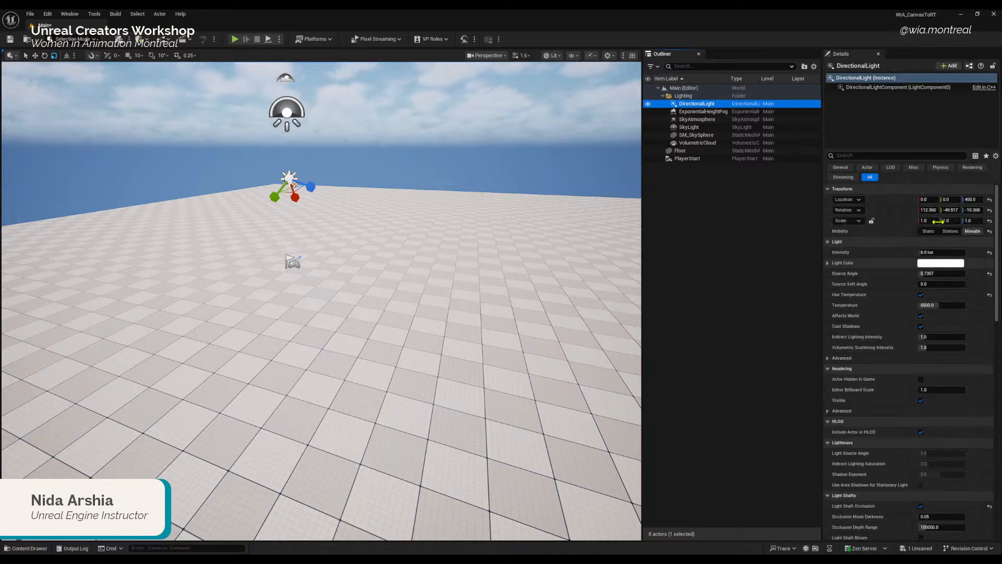
pyautogui.scroll(-3, 935, 356)
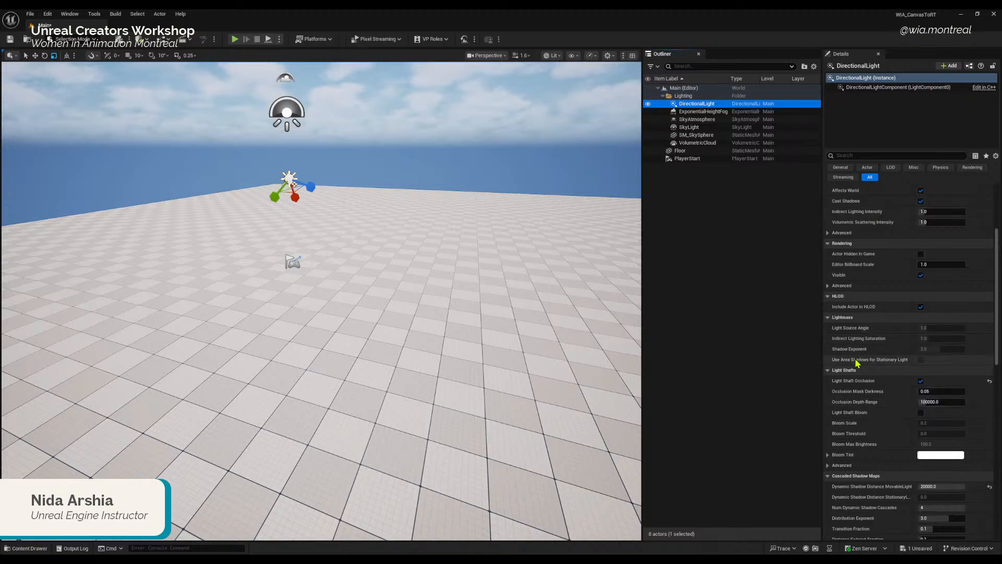
pyautogui.scroll(-2, 862, 361)
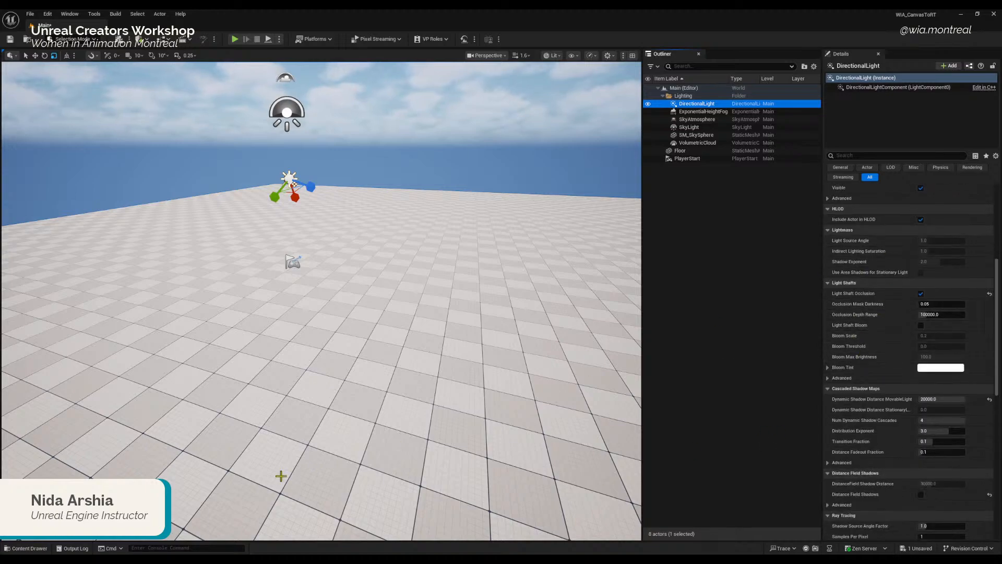
# Step: Dock the content drawer into the layout below the viewport and show the project's Content folder in it
pyautogui.click(32, 551)
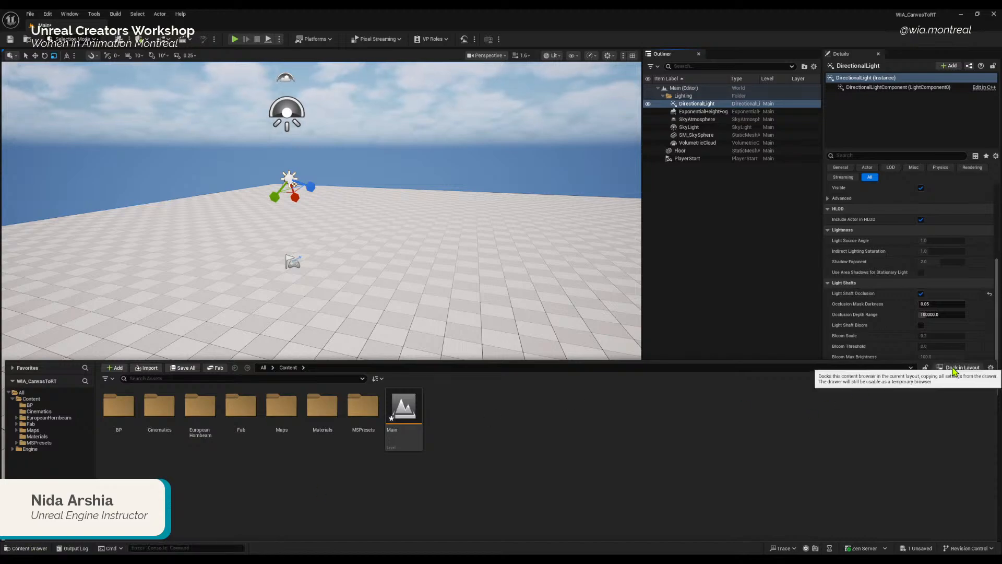
pyautogui.click(952, 368)
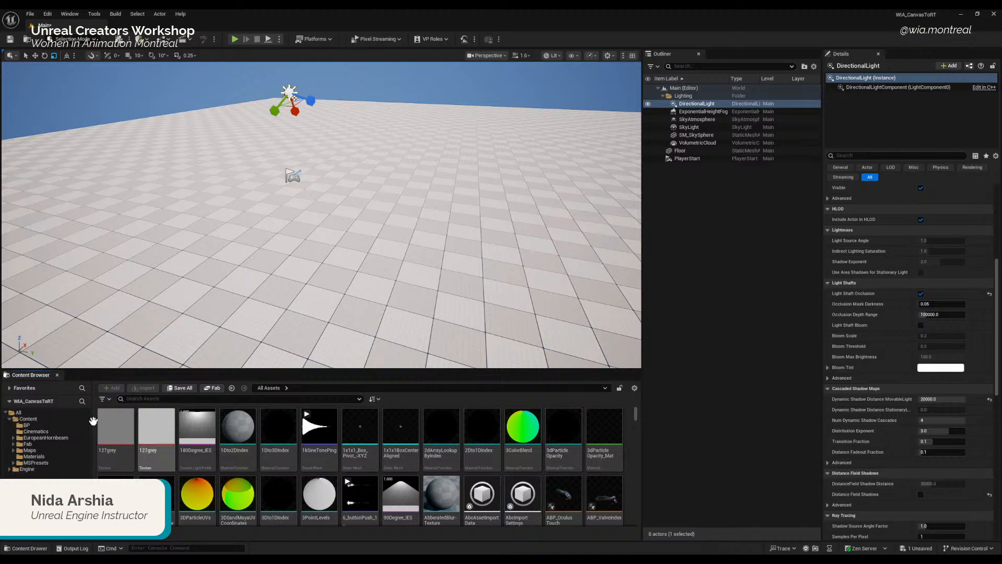
pyautogui.click(28, 419)
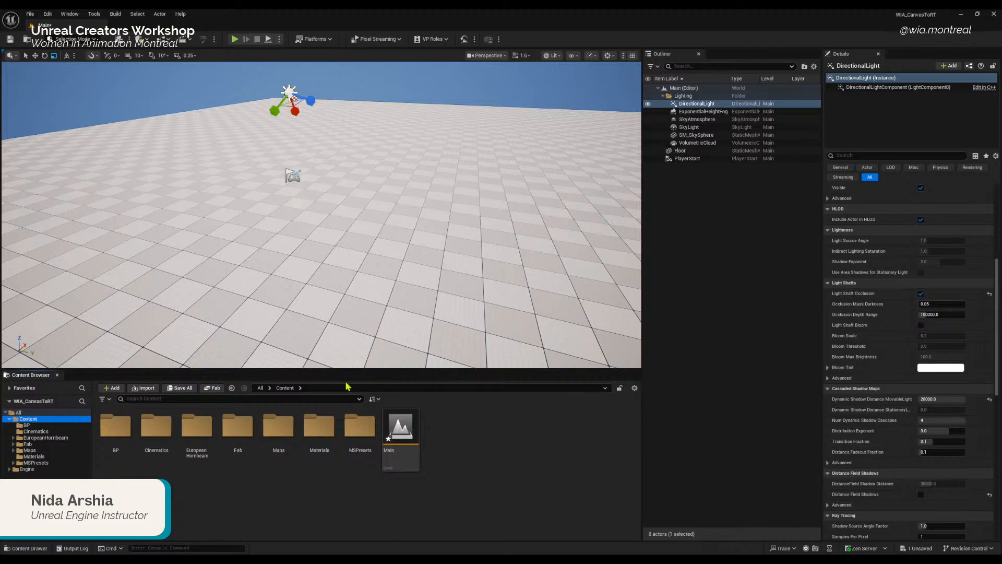
# Step: Show the project's Cinematics folder in the Windows file explorer
pyautogui.click(116, 425)
pyautogui.click(156, 426)
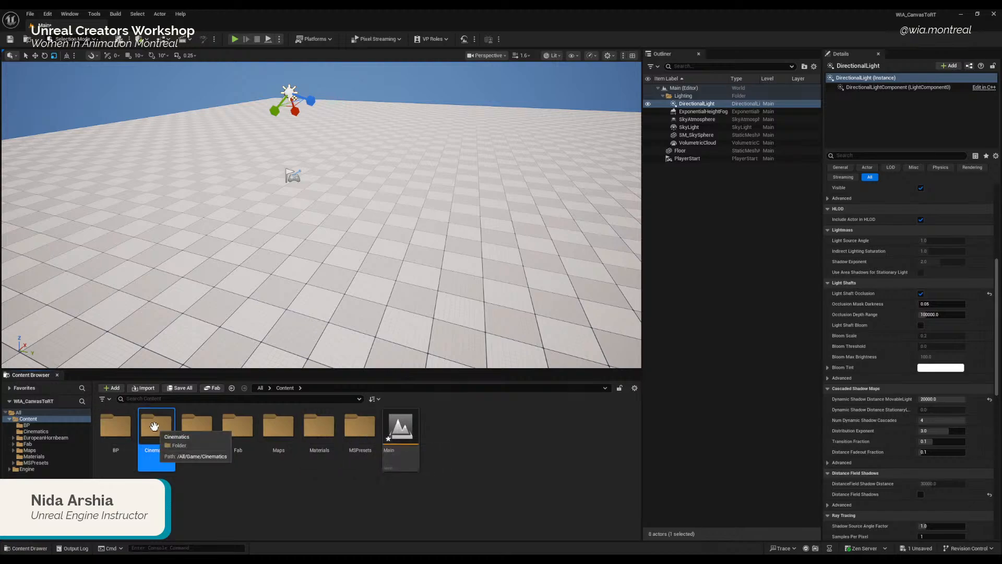
pyautogui.rightClick(154, 426)
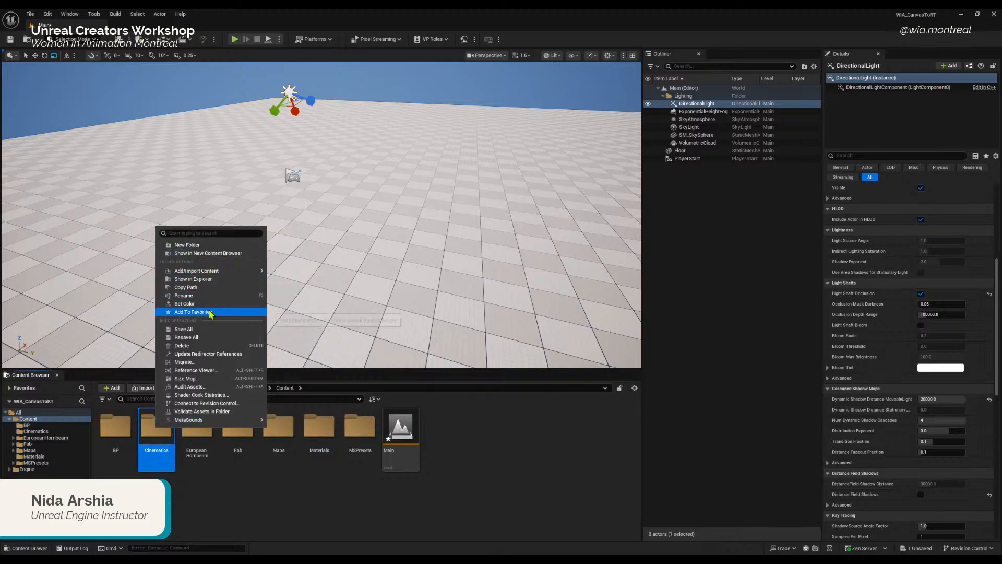
pyautogui.click(204, 279)
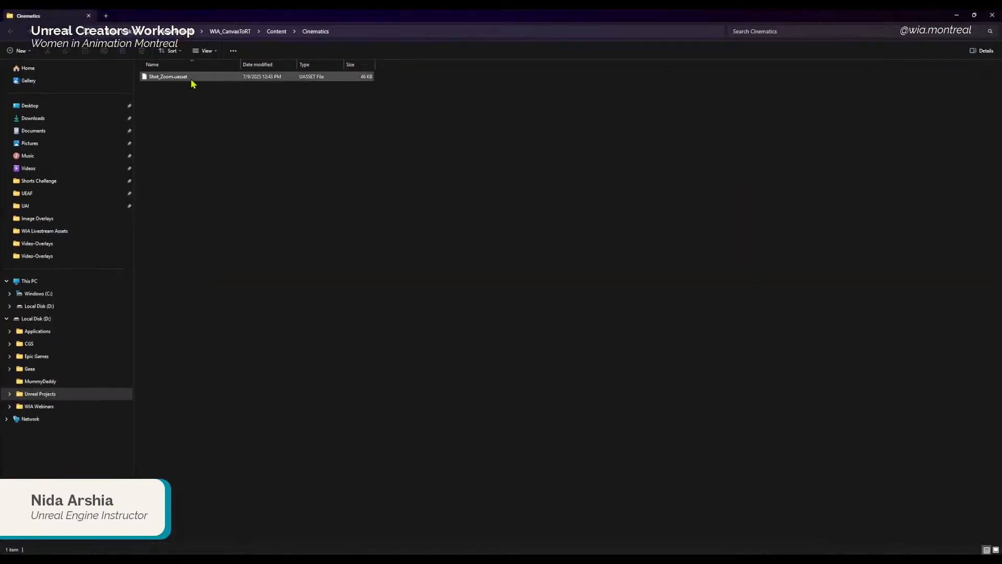
# Step: Look through the project's Content folder on disk, including the asset file in BP, and return to Unreal Editor
pyautogui.click(276, 31)
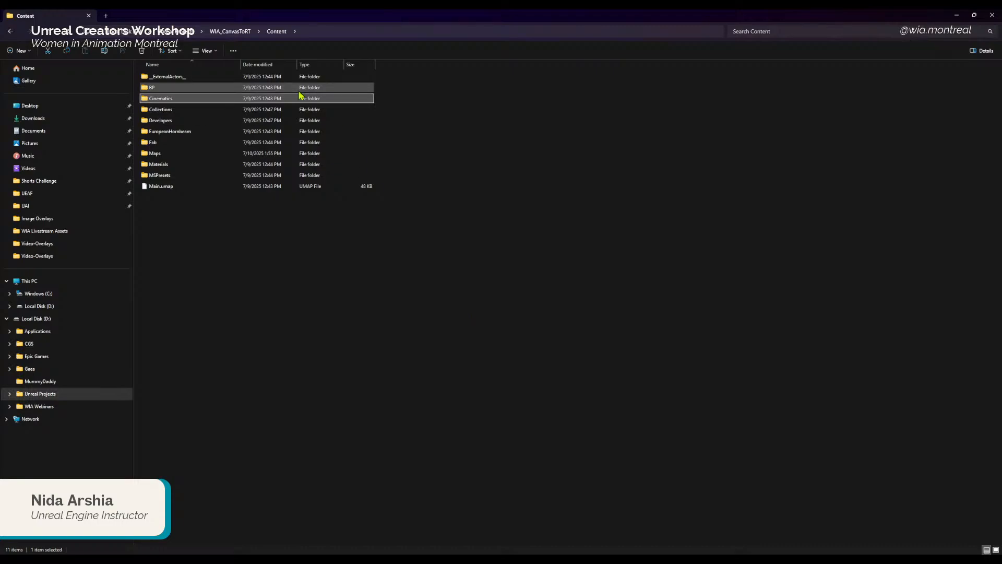
pyautogui.click(189, 110)
pyautogui.click(187, 122)
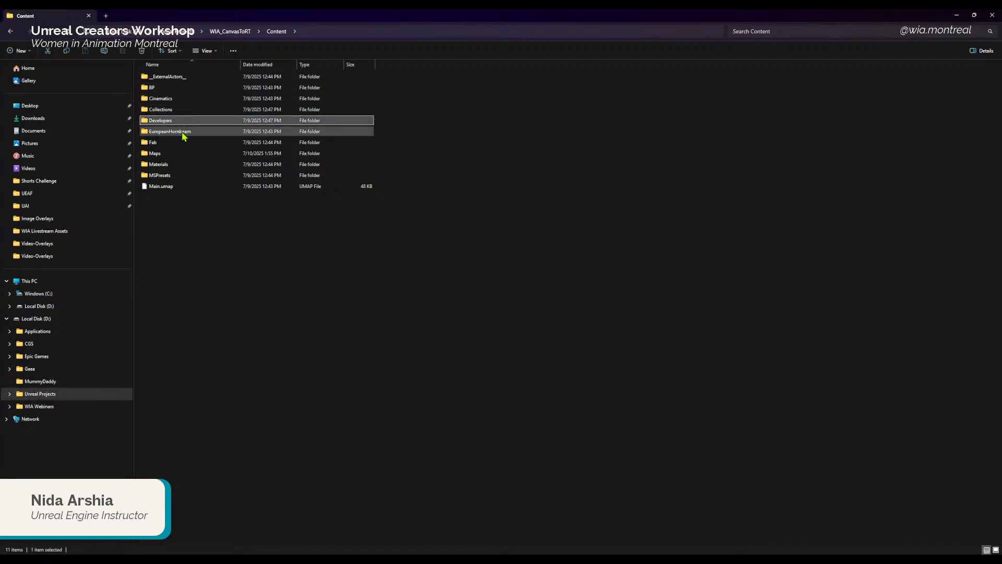
pyautogui.click(183, 133)
pyautogui.click(180, 142)
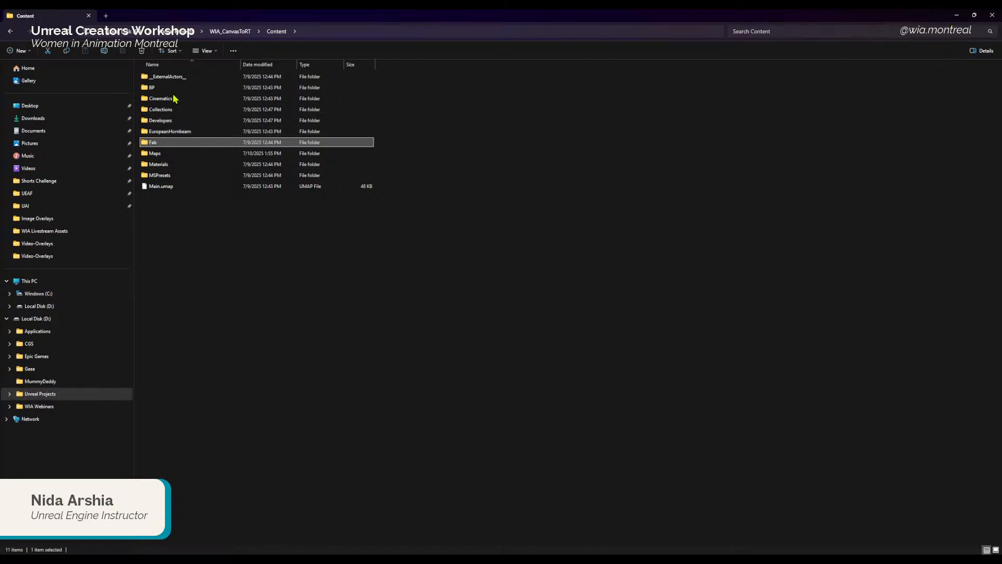
pyautogui.doubleClick(175, 88)
pyautogui.click(177, 77)
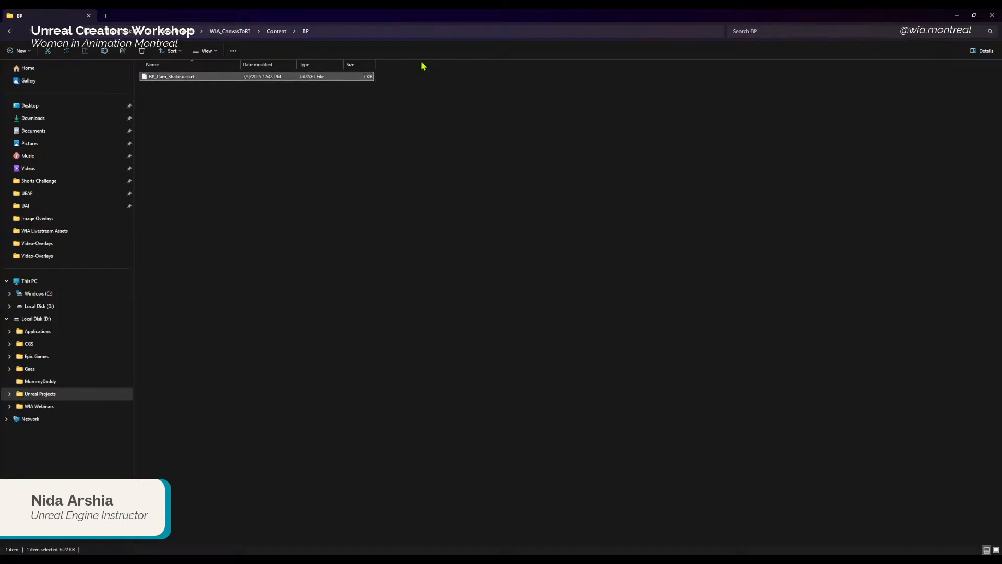
pyautogui.click(958, 15)
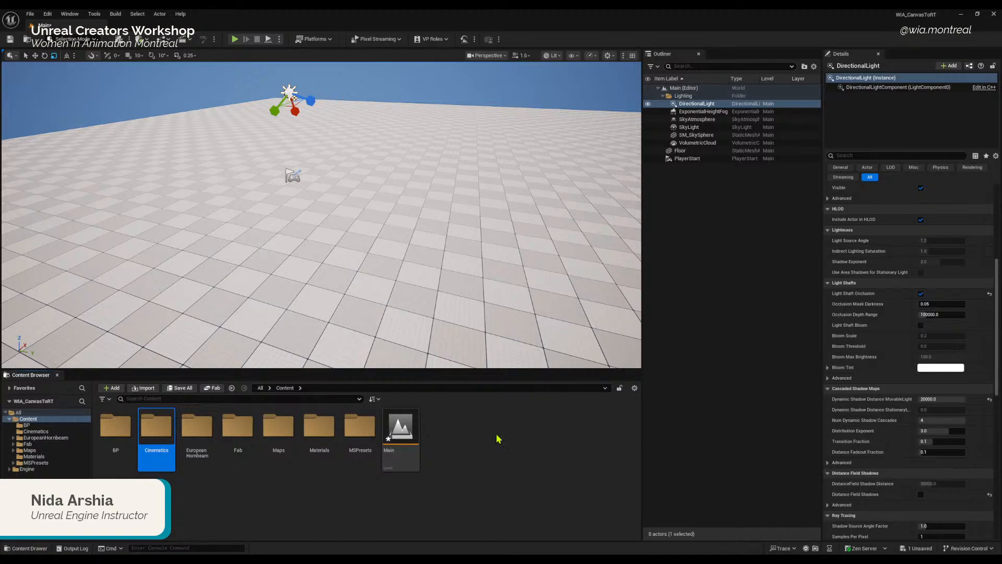
# Step: Make the docked Content Browser slightly taller and select the Fab folder in it
pyautogui.moveTo(510, 369); pyautogui.dragTo(510, 330)
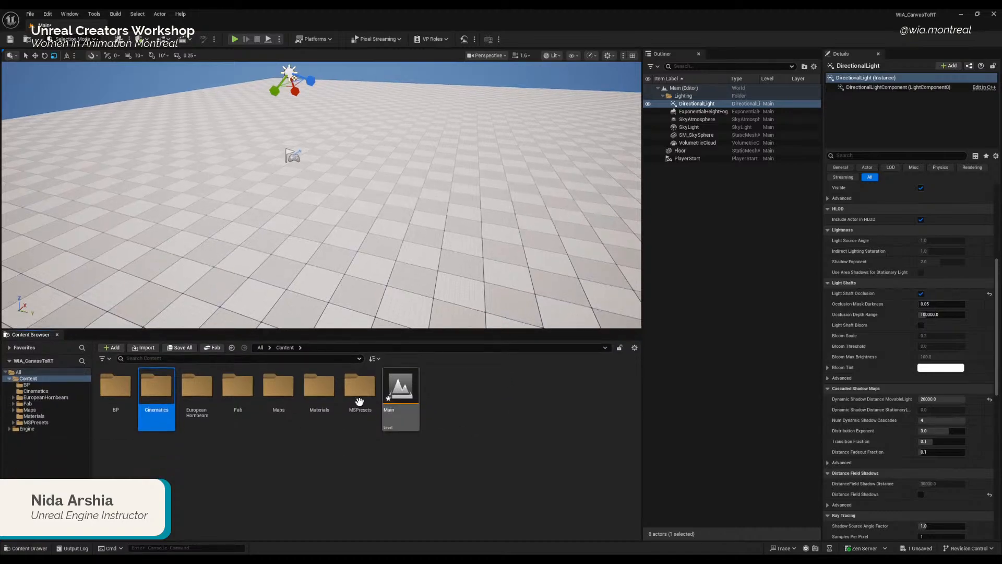
pyautogui.click(213, 502)
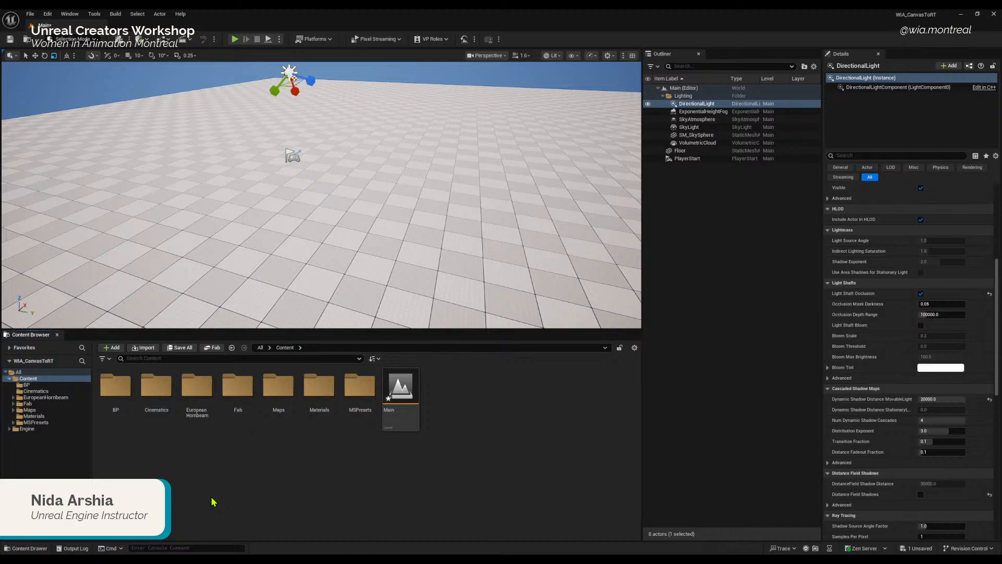
pyautogui.click(196, 389)
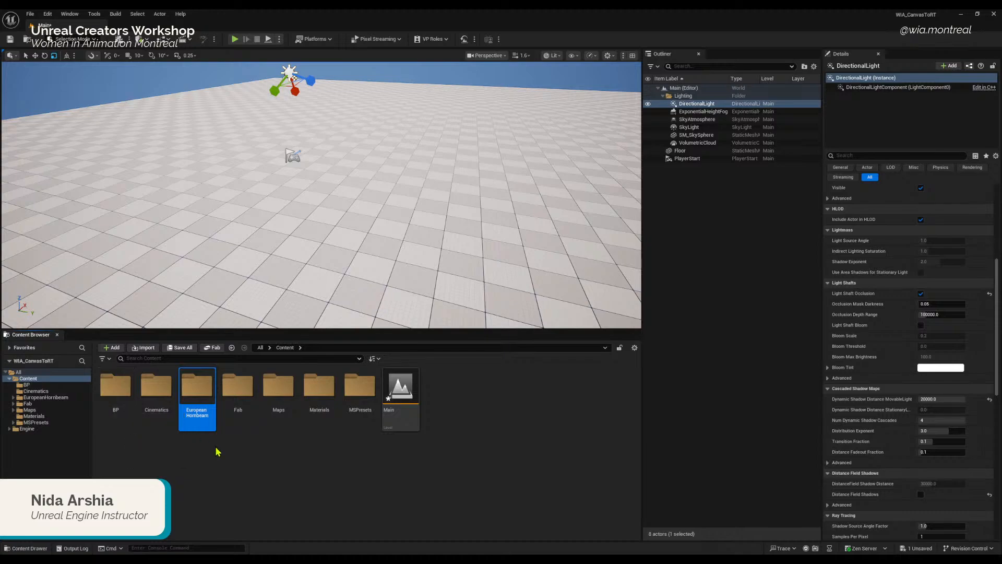
pyautogui.click(229, 404)
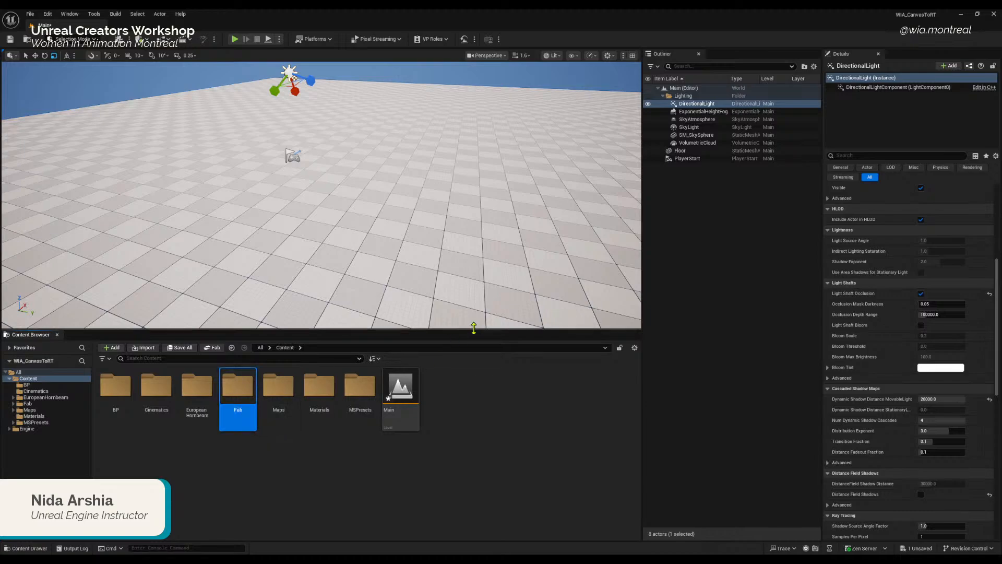
pyautogui.moveTo(476, 336); pyautogui.dragTo(474, 345)
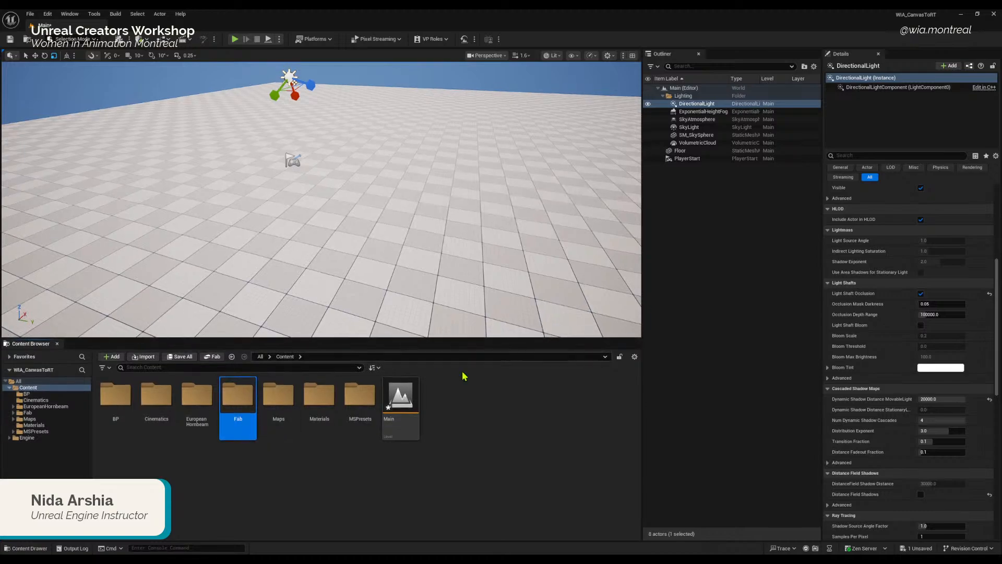
# Step: Bring up the project's plugin manager and search the plugins for "virtual"
pyautogui.click(47, 15)
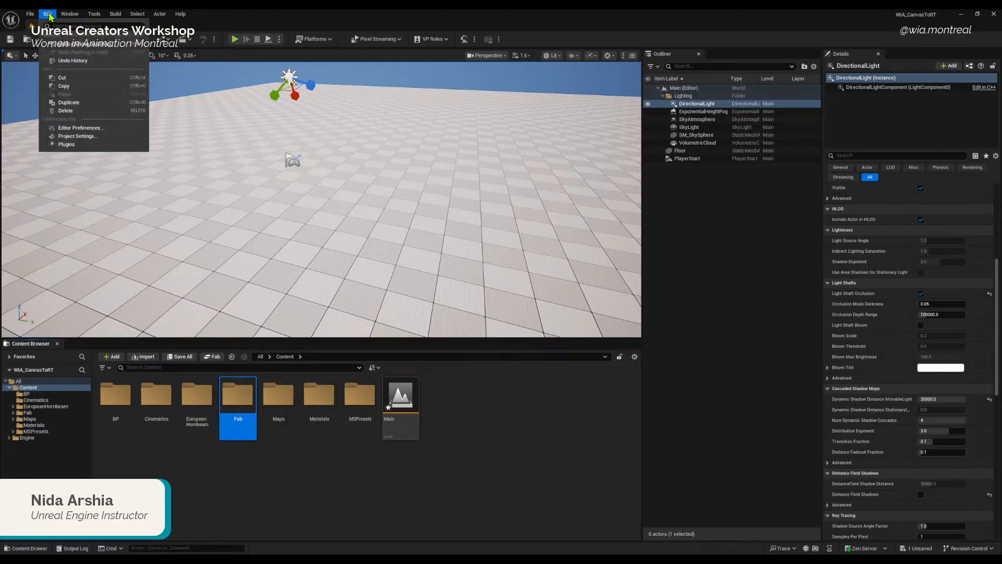
pyautogui.click(97, 147)
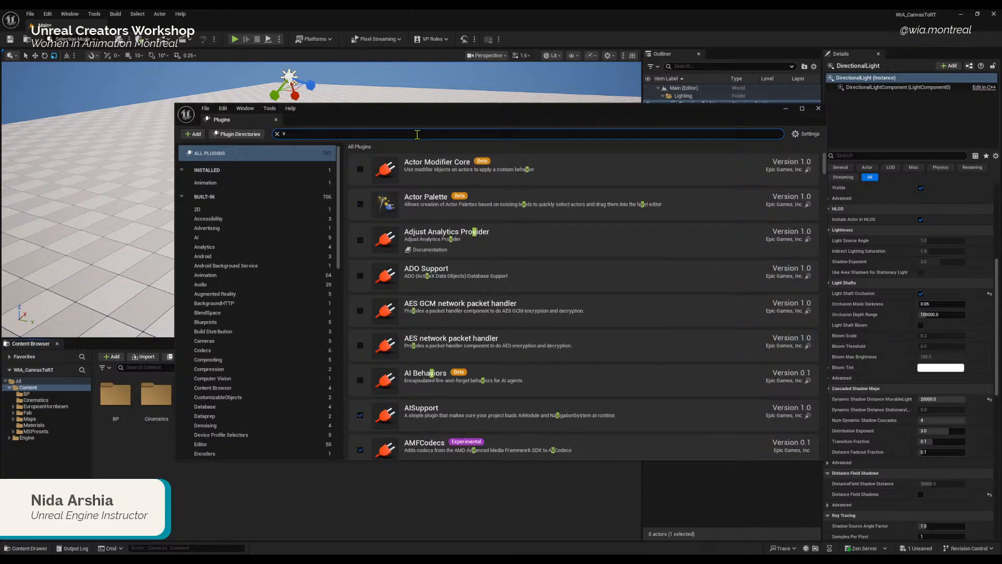
pyautogui.write('tu')
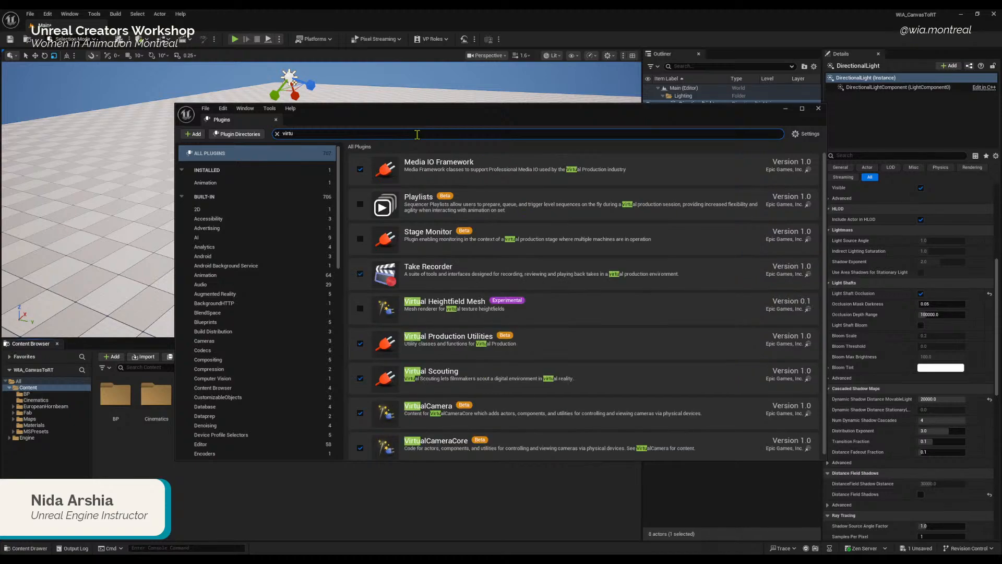
pyautogui.write('al')
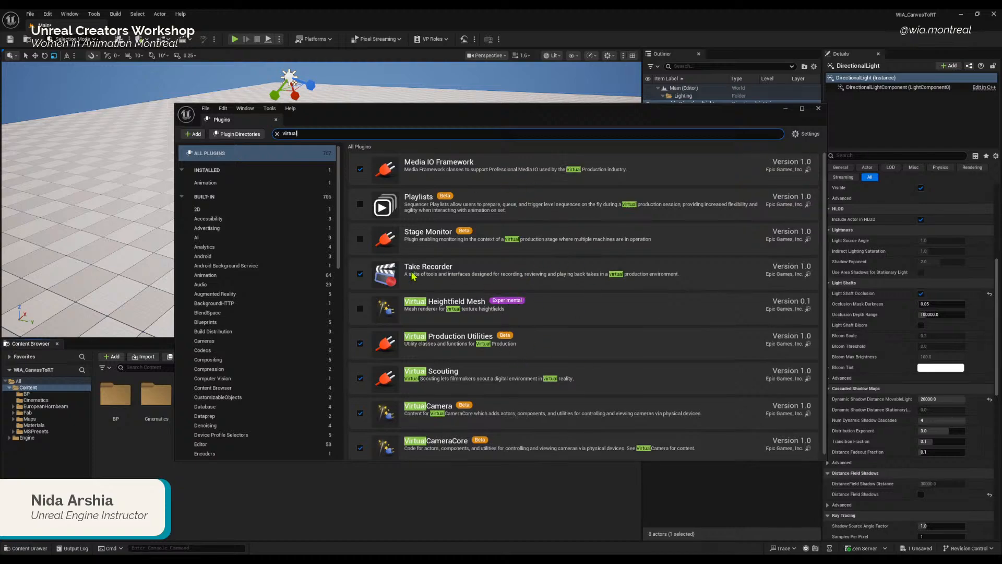
# Step: Replace the plugin search with "landmass" to find the Landmass plugin
pyautogui.moveTo(303, 132); pyautogui.dragTo(282, 133)
pyautogui.click(277, 134)
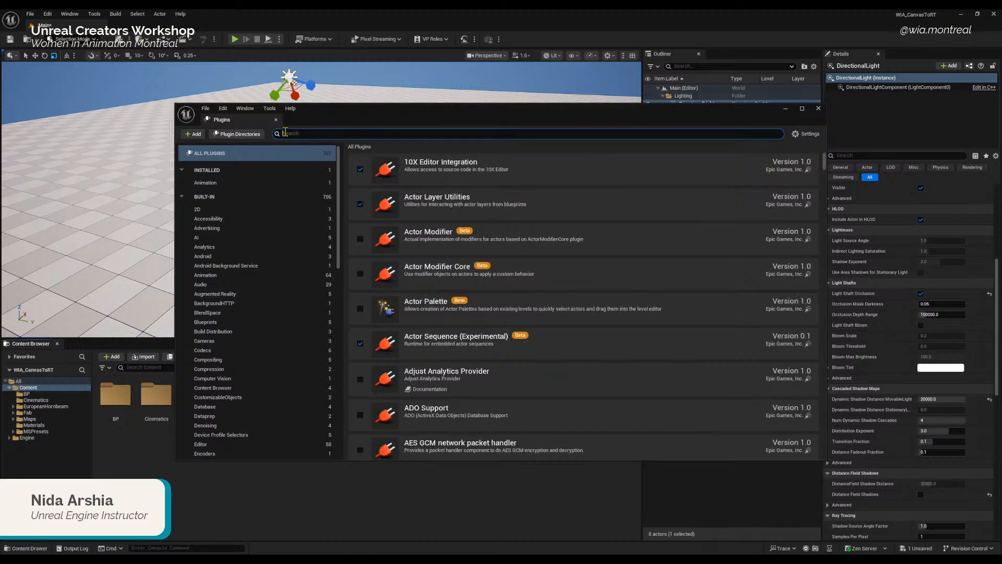
pyautogui.write('lands')
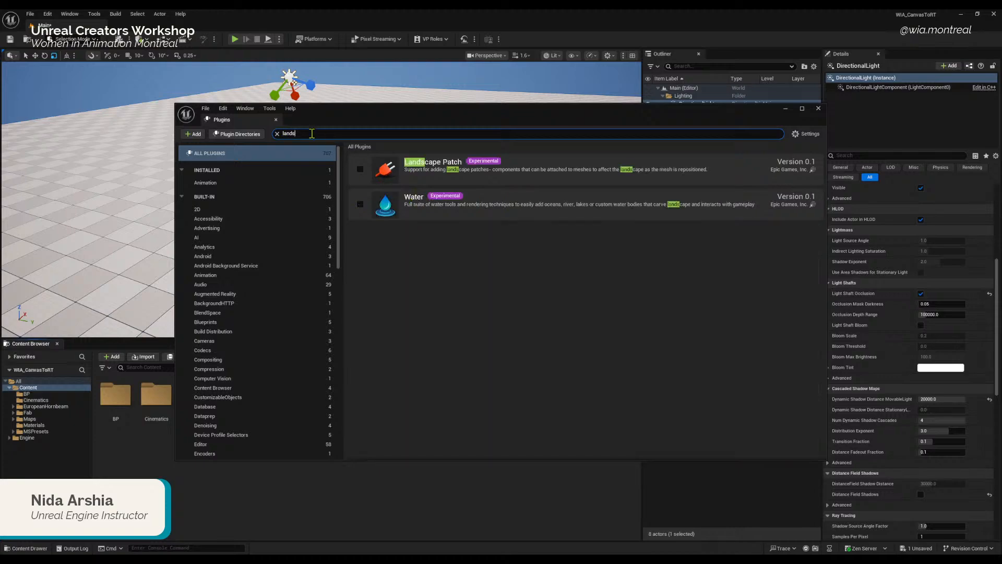
pyautogui.press('BackSpace')
pyautogui.write('mass')
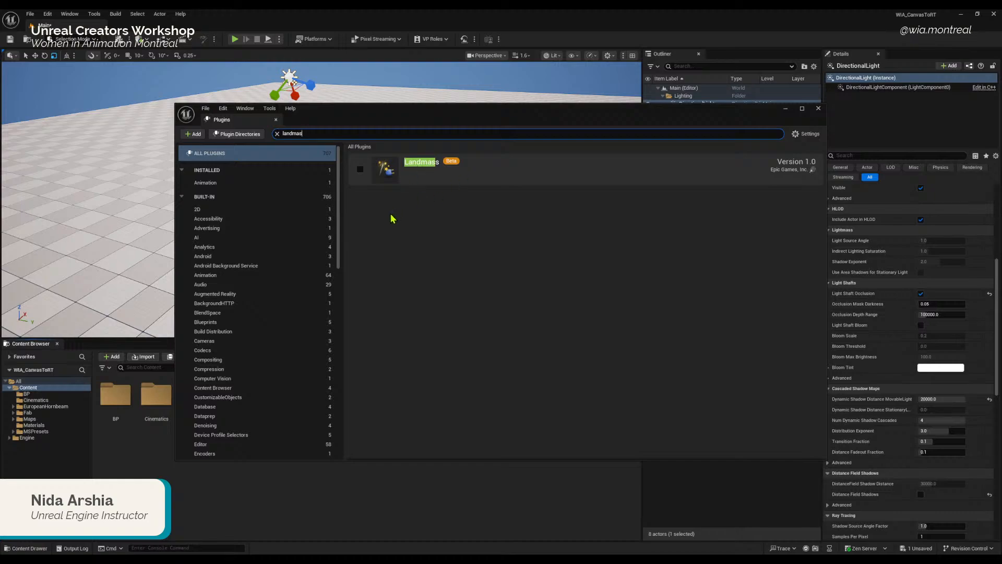
# Step: Browse part of the full, unfiltered plugin list and close the Plugins window
pyautogui.click(277, 133)
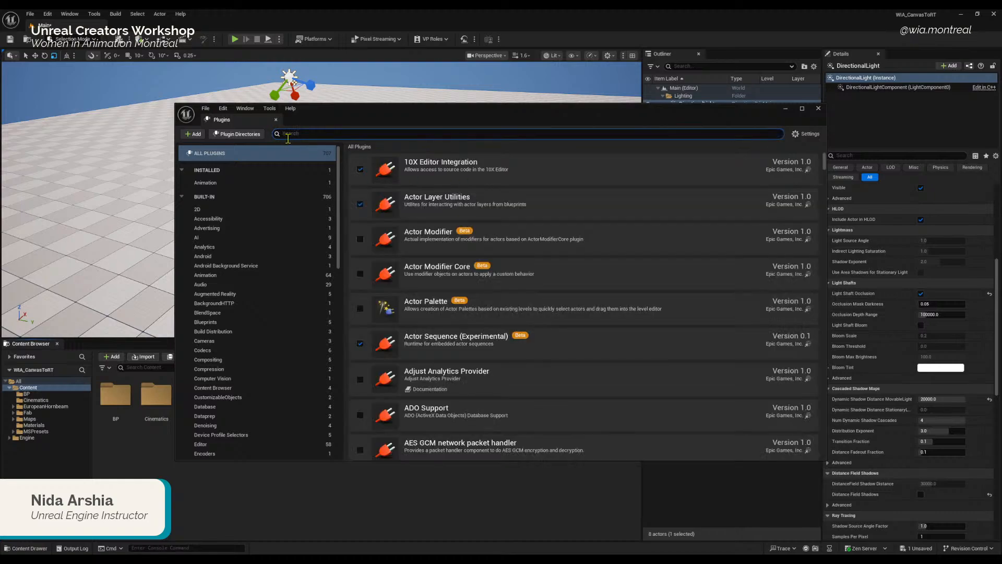
pyautogui.moveTo(825, 166); pyautogui.dragTo(823, 215)
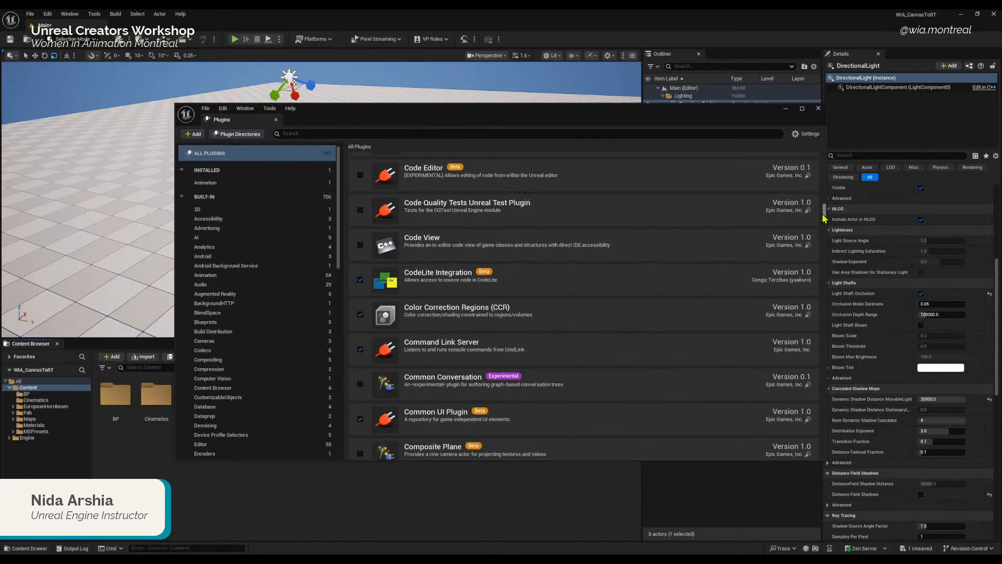
pyautogui.click(819, 108)
# Step: Look over the Project Settings categories and show the project's Supported Platforms
pyautogui.click(48, 14)
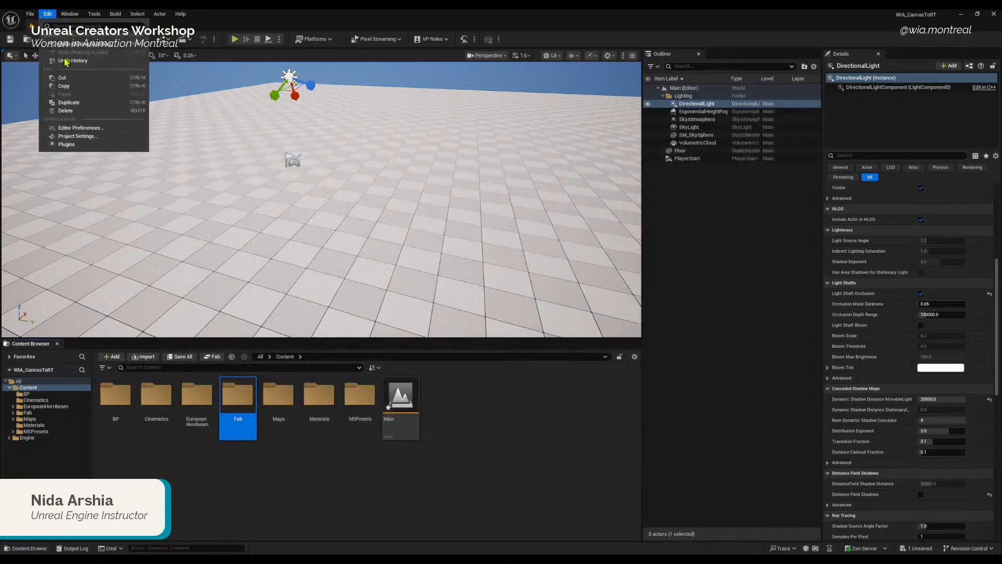
pyautogui.click(90, 136)
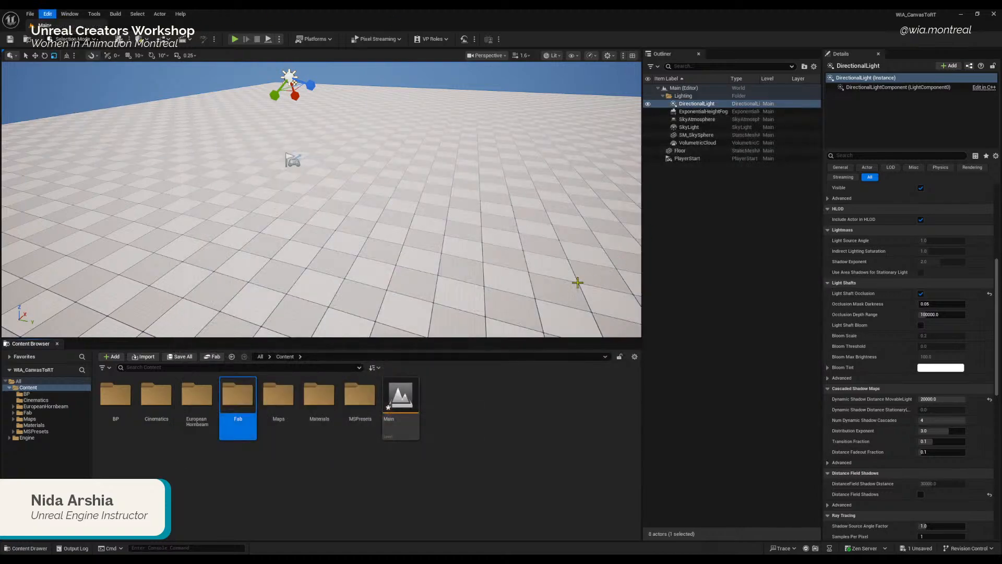
pyautogui.scroll(-2, 275, 231)
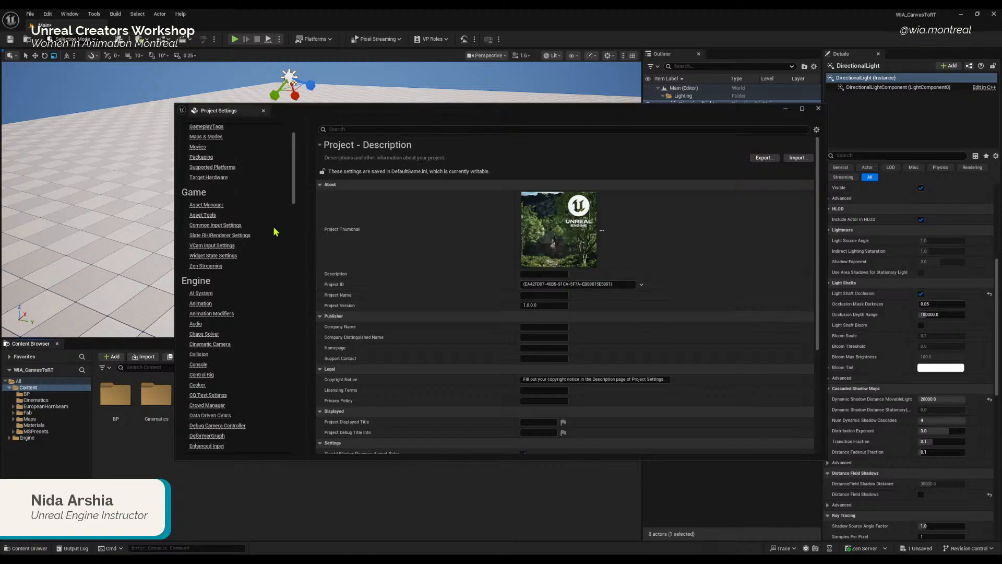
pyautogui.scroll(-2, 276, 231)
pyautogui.moveTo(293, 209); pyautogui.dragTo(302, 186)
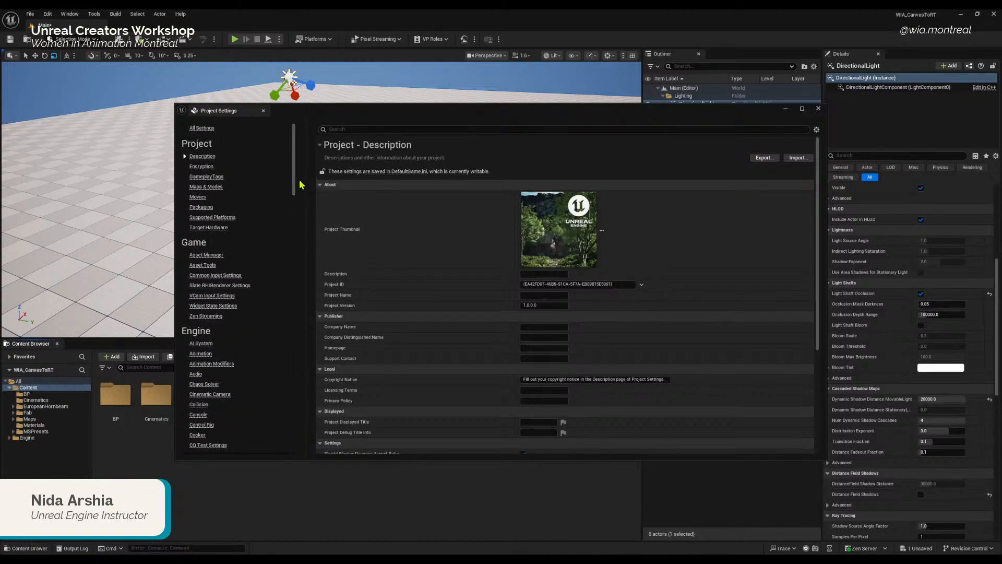
pyautogui.click(224, 219)
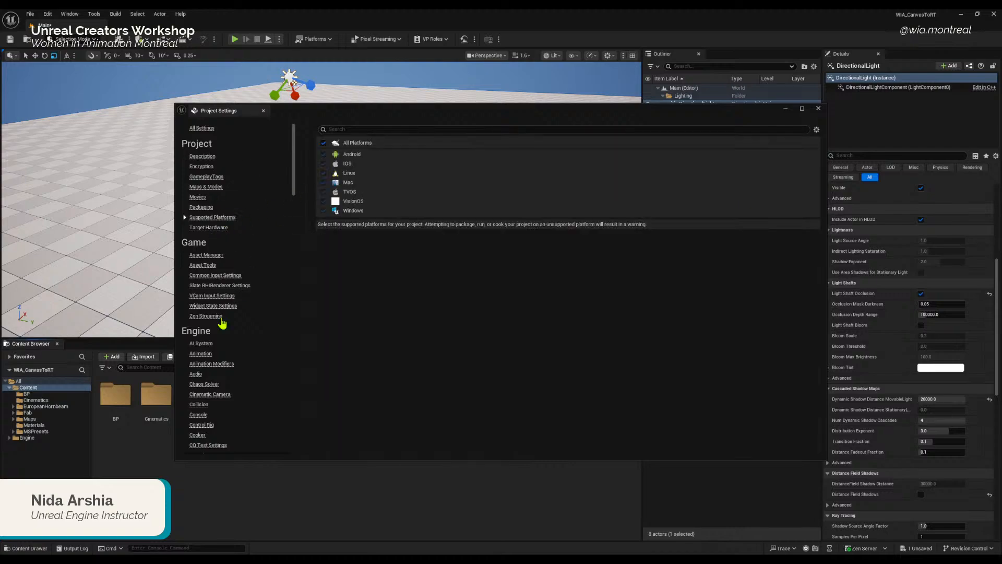
# Step: Look through the Engine and Platforms categories of the Project Settings and show the Windows platform settings
pyautogui.scroll(-4, 223, 326)
pyautogui.scroll(-7, 225, 334)
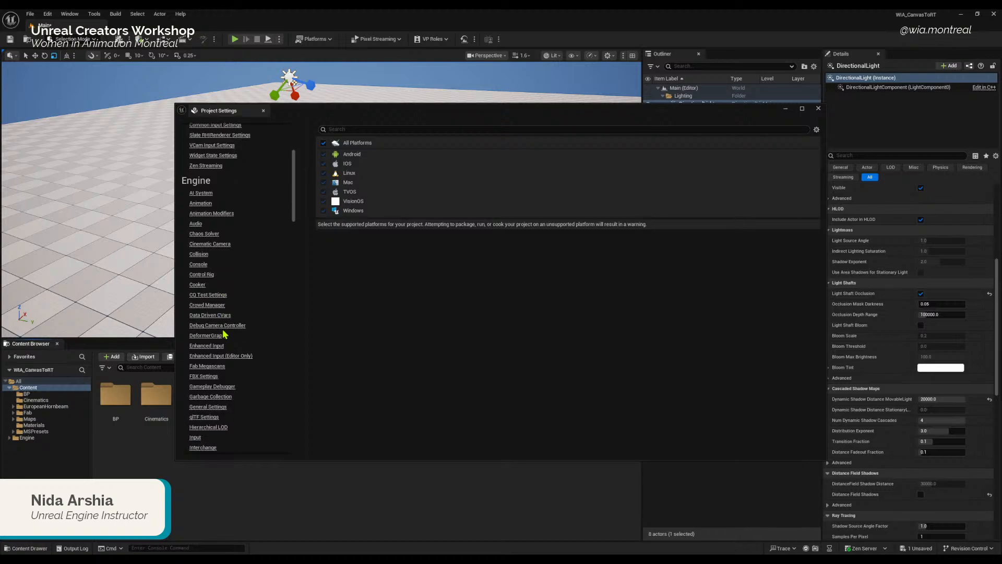
pyautogui.scroll(-2, 224, 334)
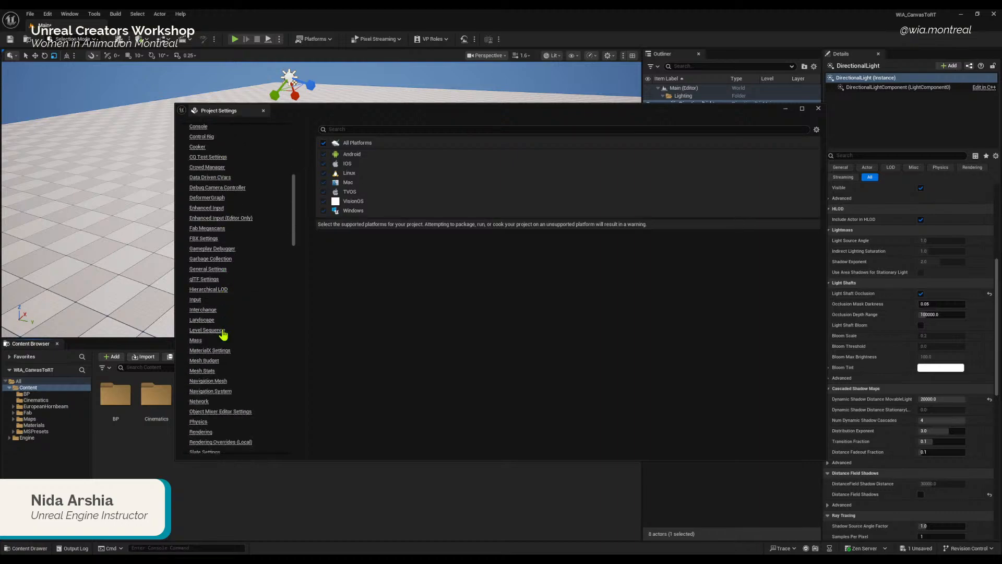
pyautogui.scroll(-2, 238, 422)
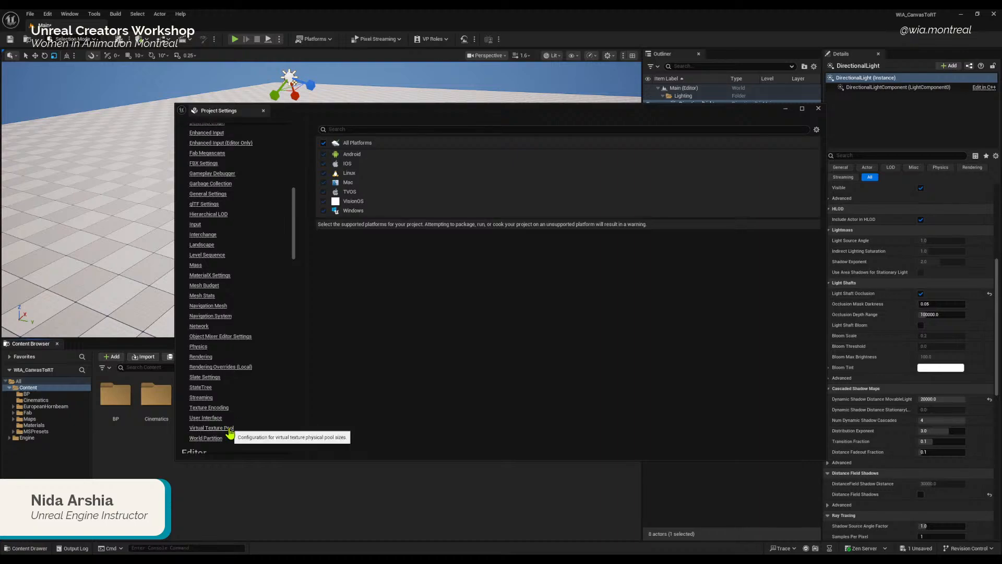
pyautogui.scroll(-10, 229, 433)
pyautogui.scroll(-8, 237, 405)
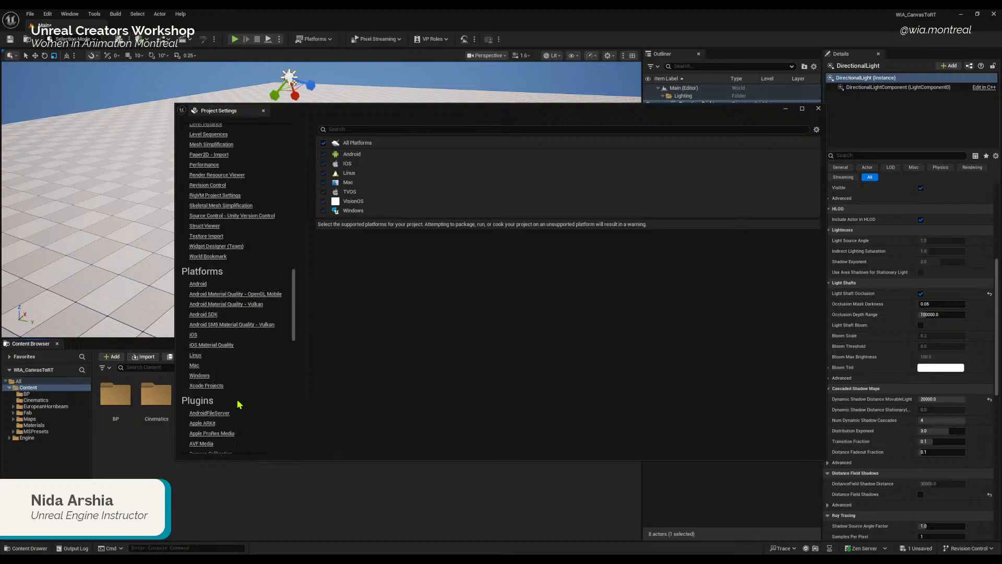
pyautogui.click(200, 375)
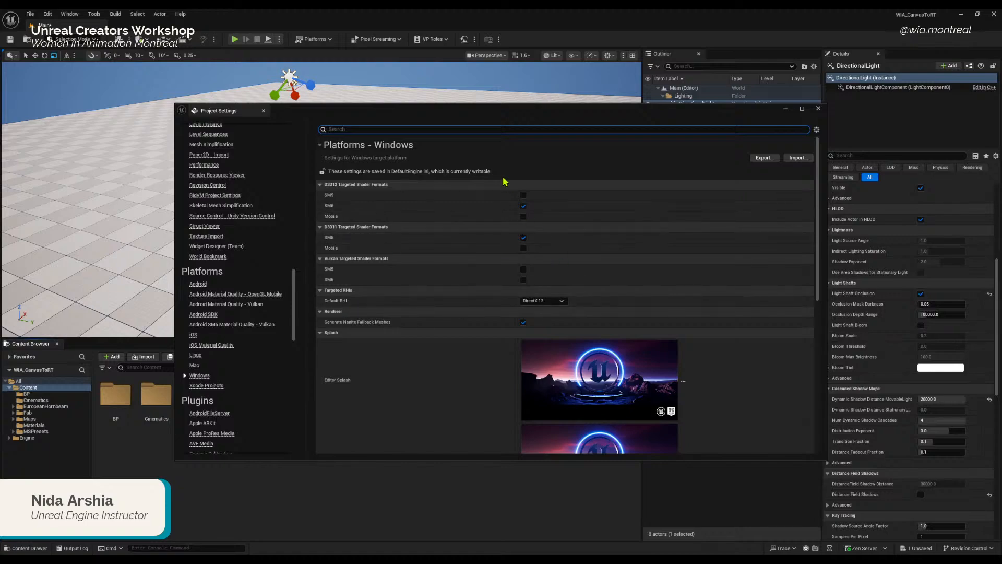
pyautogui.click(330, 208)
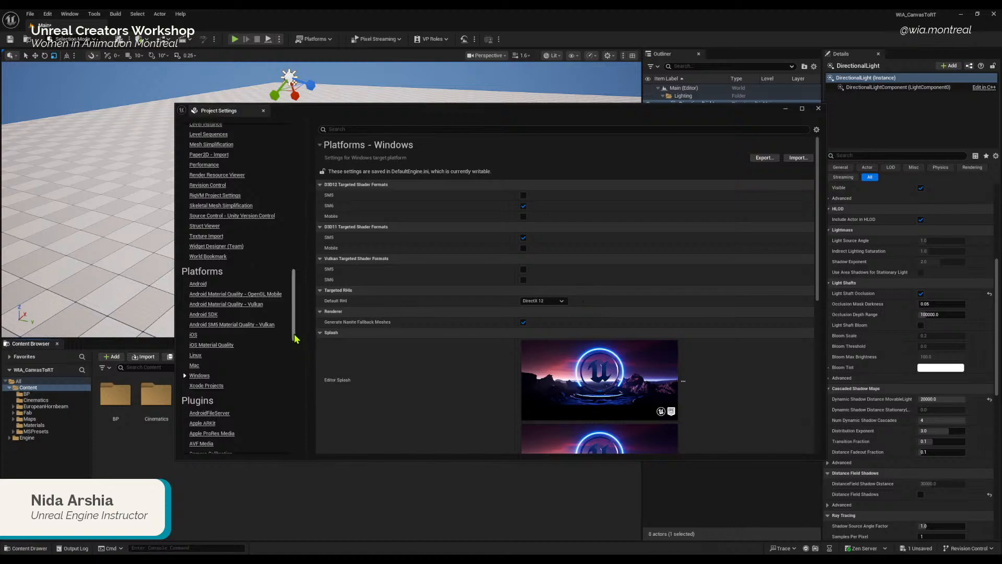
# Step: Review the Engine Rendering settings from Mobile to Working Color Space and close the Project Settings
pyautogui.moveTo(293, 336); pyautogui.dragTo(308, 161)
pyautogui.scroll(-6, 259, 255)
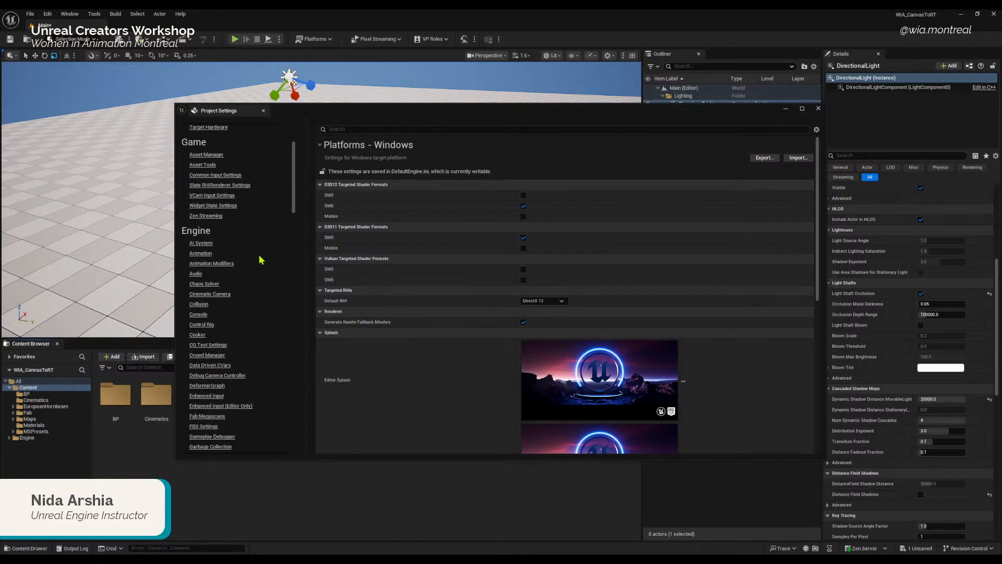
pyautogui.scroll(-6, 253, 292)
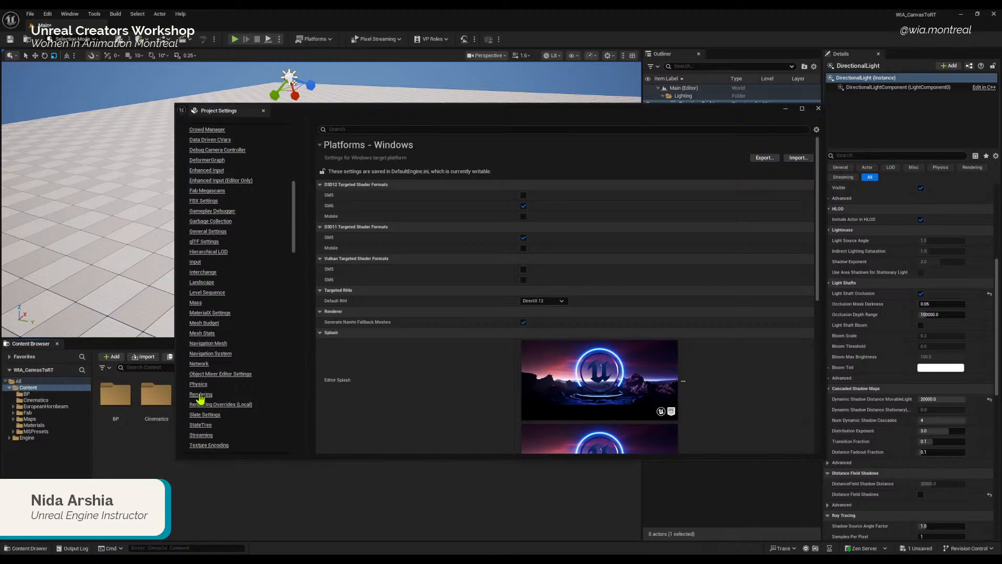
pyautogui.click(200, 396)
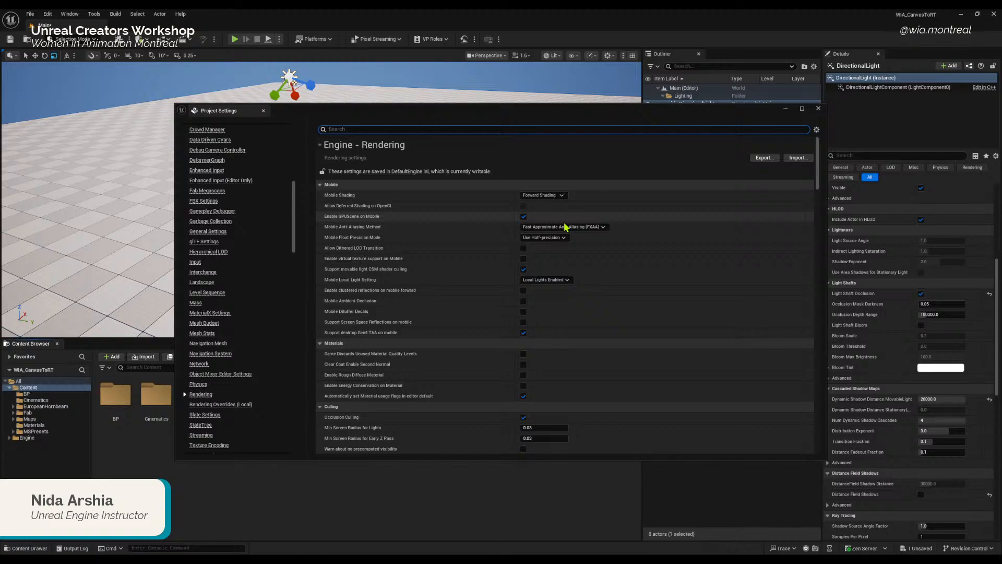
pyautogui.scroll(-5, 699, 324)
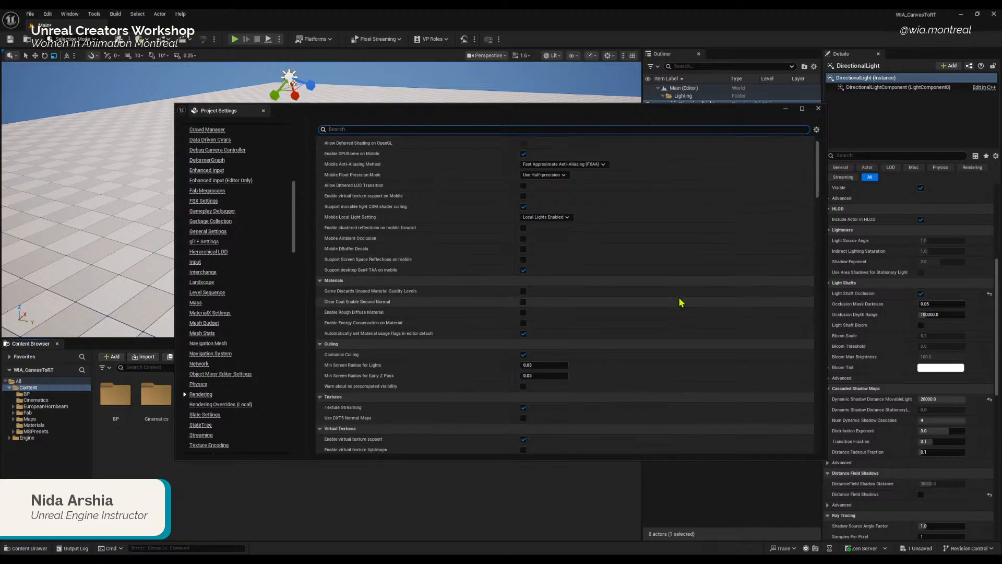
pyautogui.scroll(-5, 688, 287)
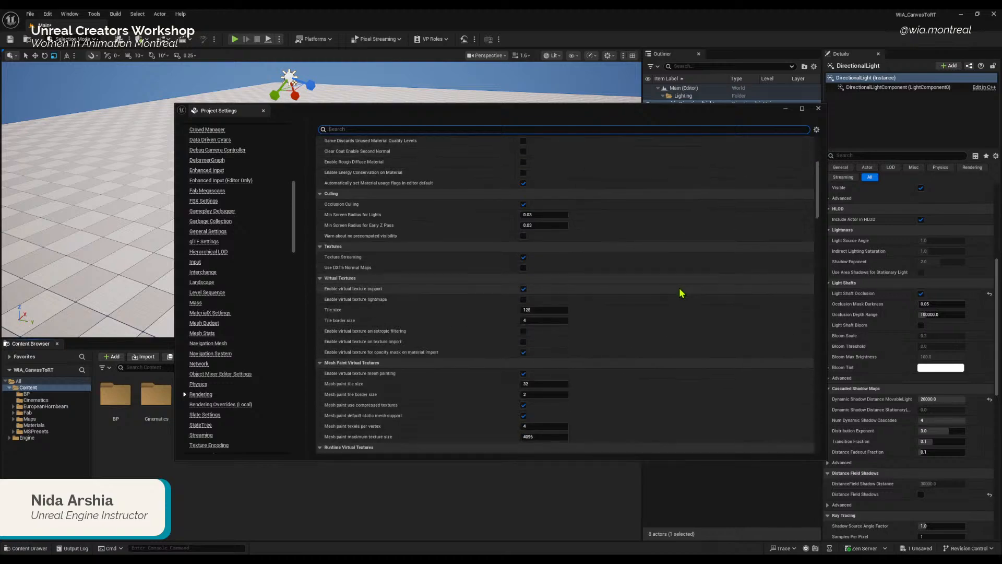
pyautogui.scroll(-2, 681, 293)
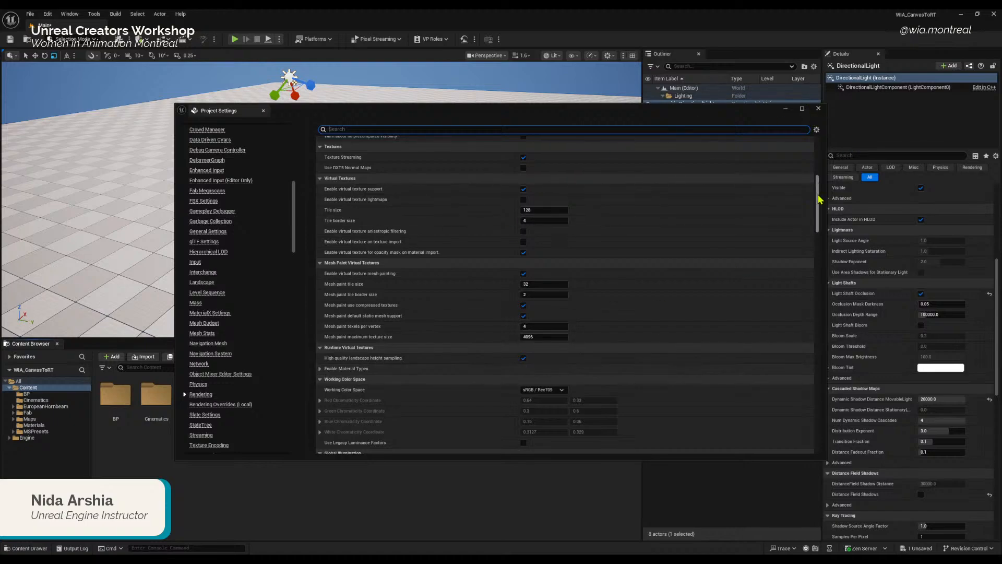
pyautogui.click(818, 109)
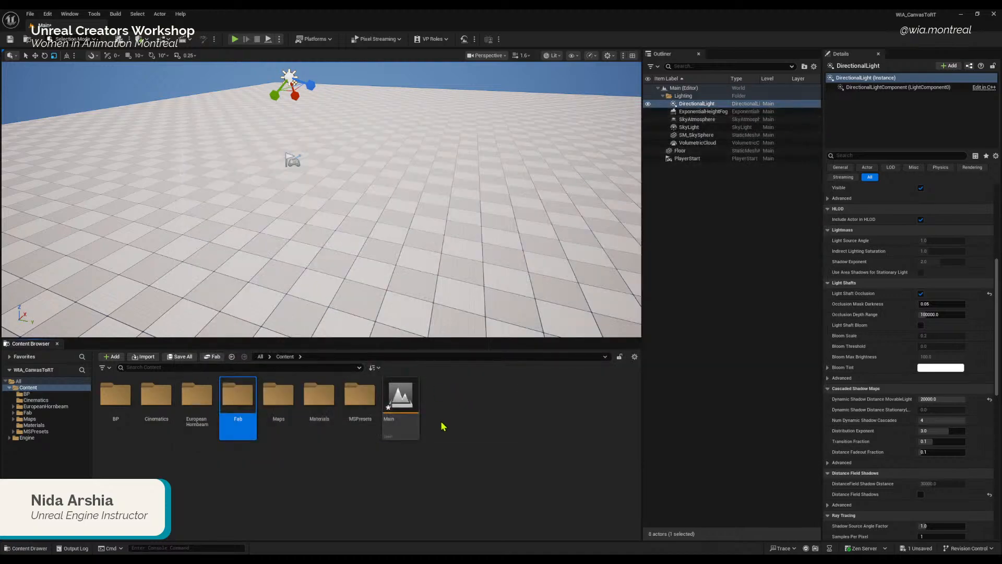
# Step: Switch to PureRef, dismiss its update notice, and shrink and reposition its empty canvas over the viewport
pyautogui.click(440, 419)
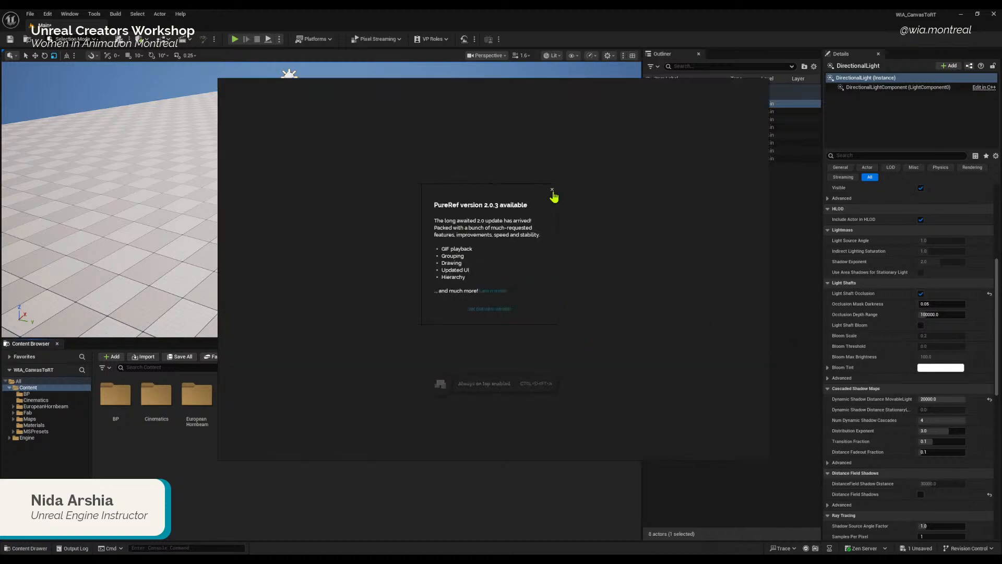
pyautogui.click(552, 190)
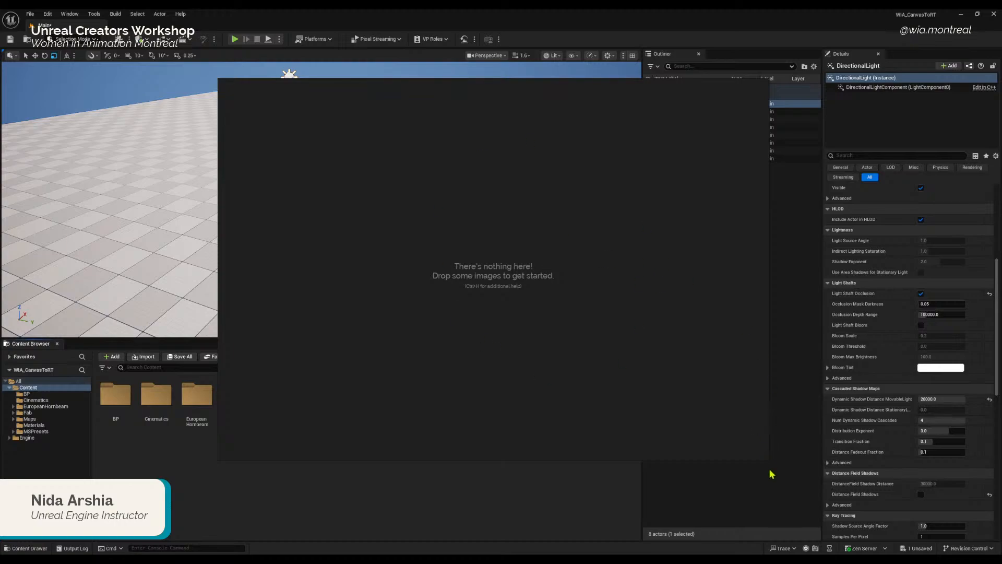
pyautogui.moveTo(768, 459); pyautogui.dragTo(700, 478)
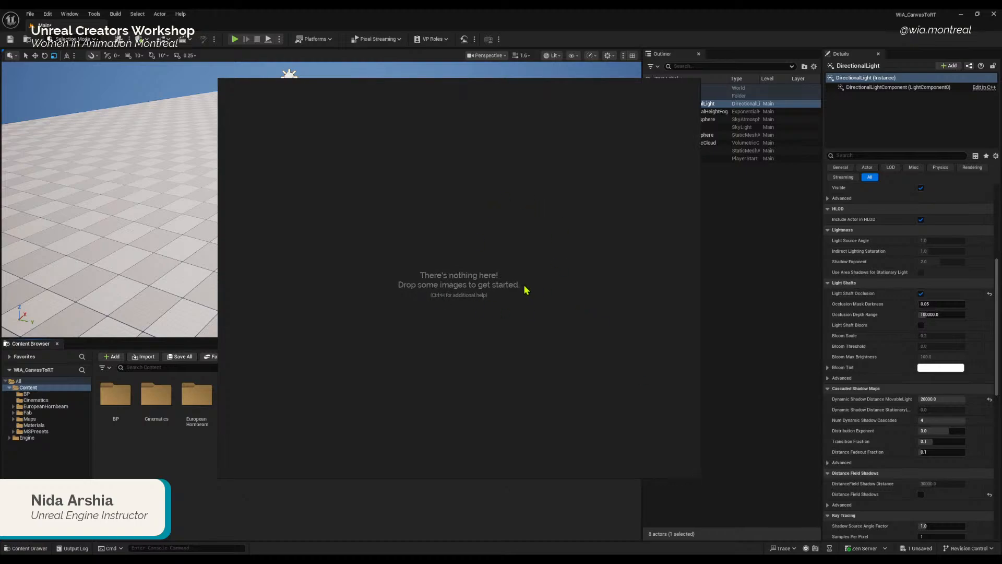
pyautogui.moveTo(553, 257)
pyautogui.mouseDown()
pyautogui.moveTo(505, 267)
pyautogui.moveTo(547, 275)
pyautogui.mouseUp()
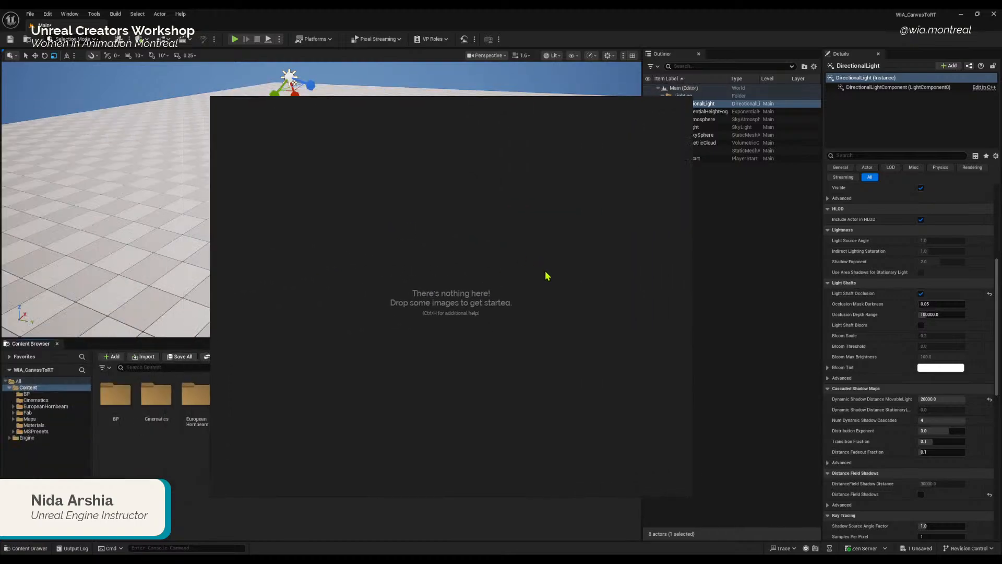
pyautogui.moveTo(498, 244); pyautogui.dragTo(444, 210)
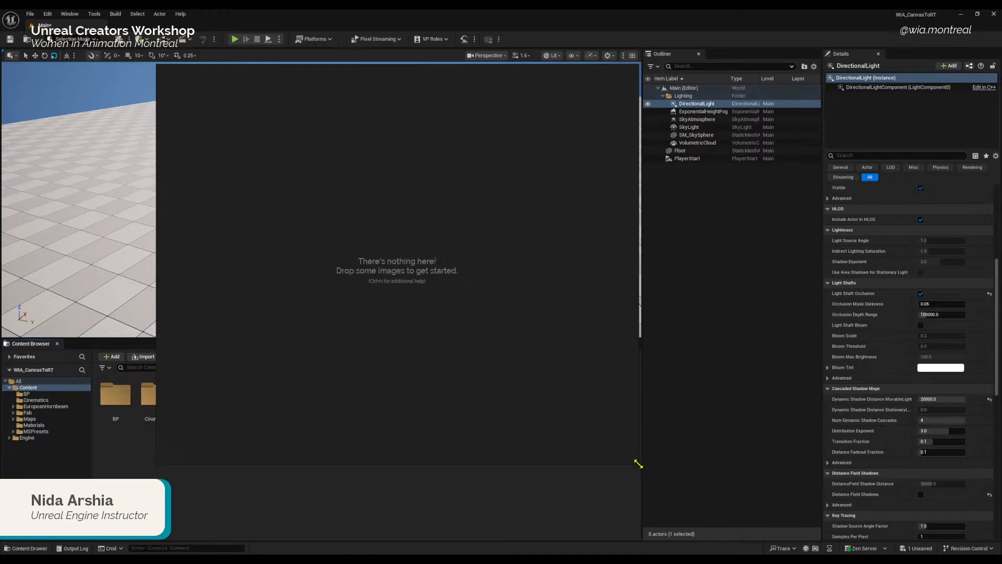
pyautogui.moveTo(635, 463); pyautogui.dragTo(606, 403)
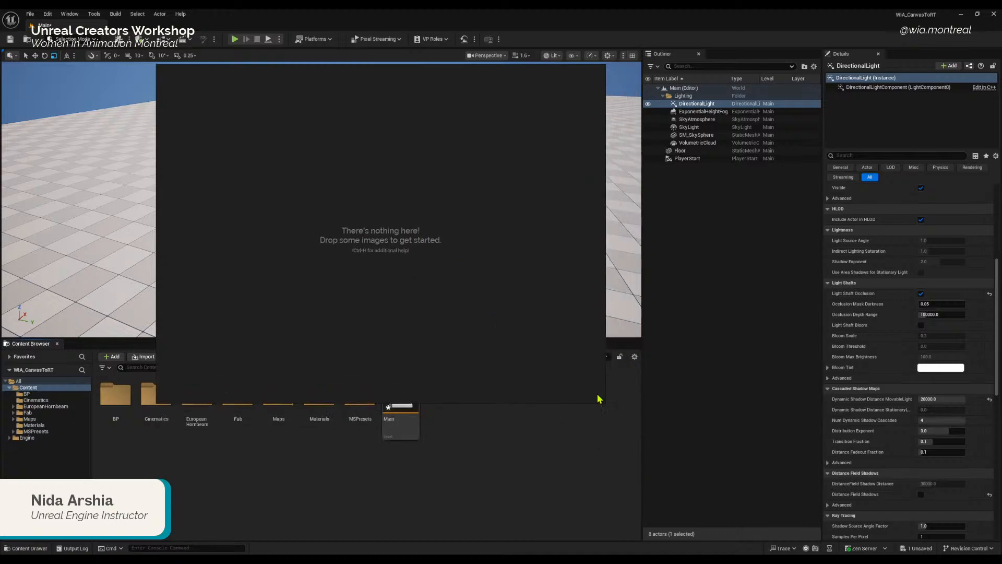
# Step: Look over PureRef's display mode options, including Always On Top, and leave them unchanged
pyautogui.rightClick(515, 300)
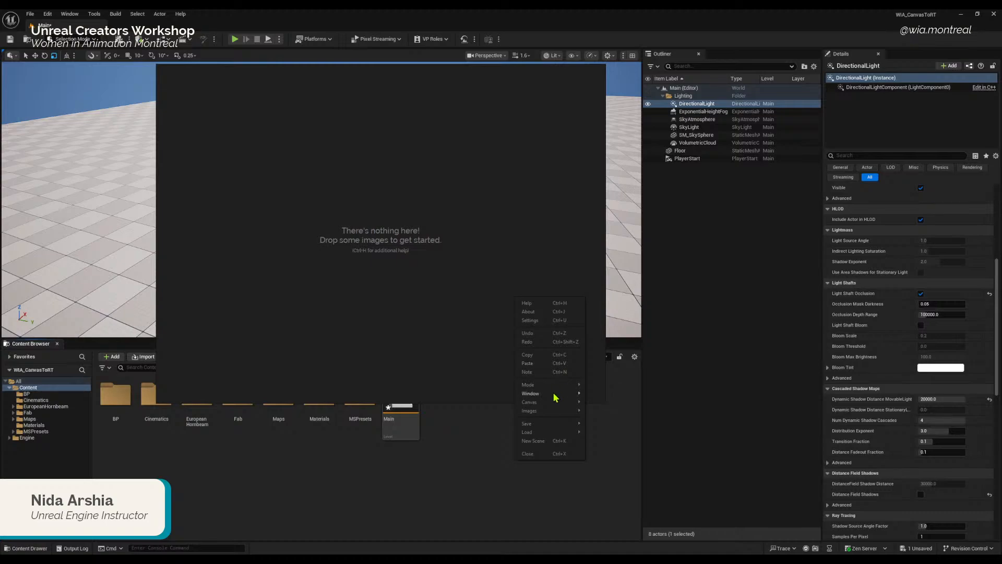
pyautogui.moveTo(556, 398)
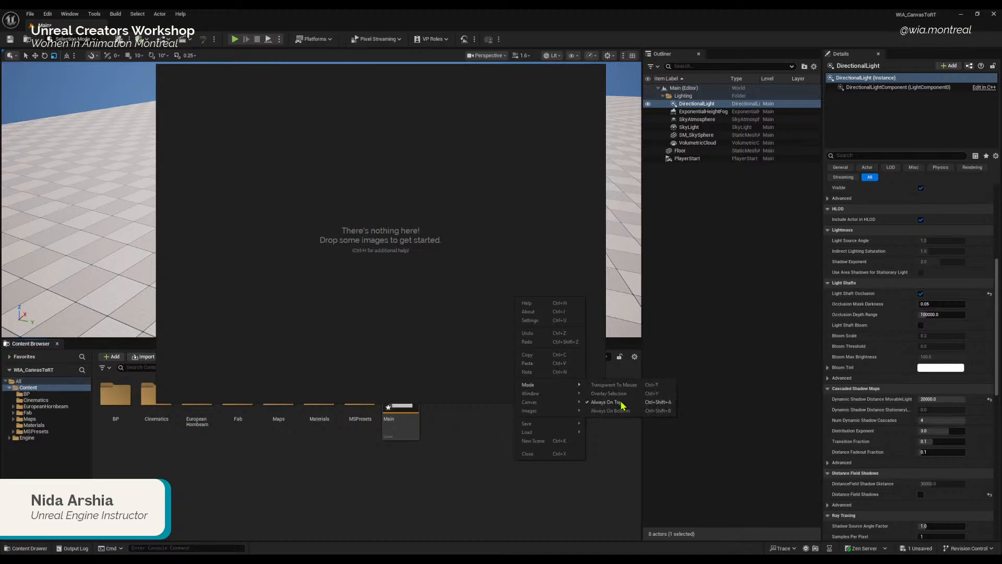
pyautogui.click(420, 214)
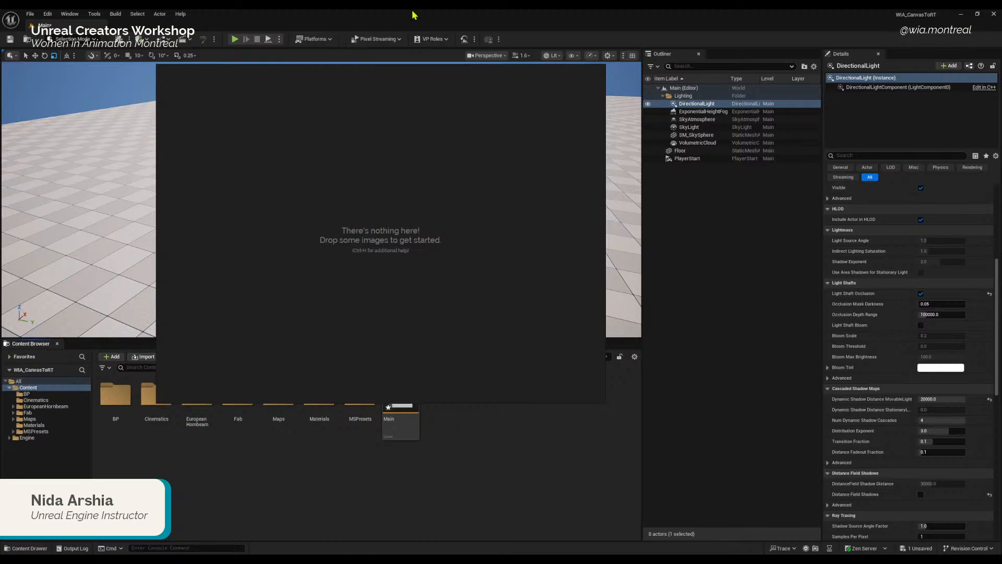
# Step: Try to load a recently used PureRef scene and dismiss the resulting dialog
pyautogui.rightClick(451, 272)
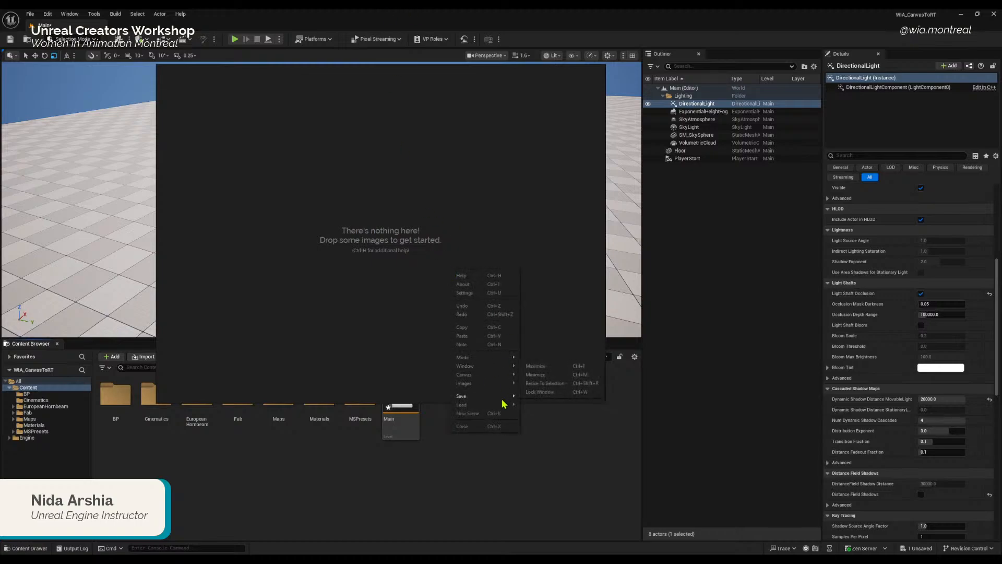
pyautogui.moveTo(502, 401)
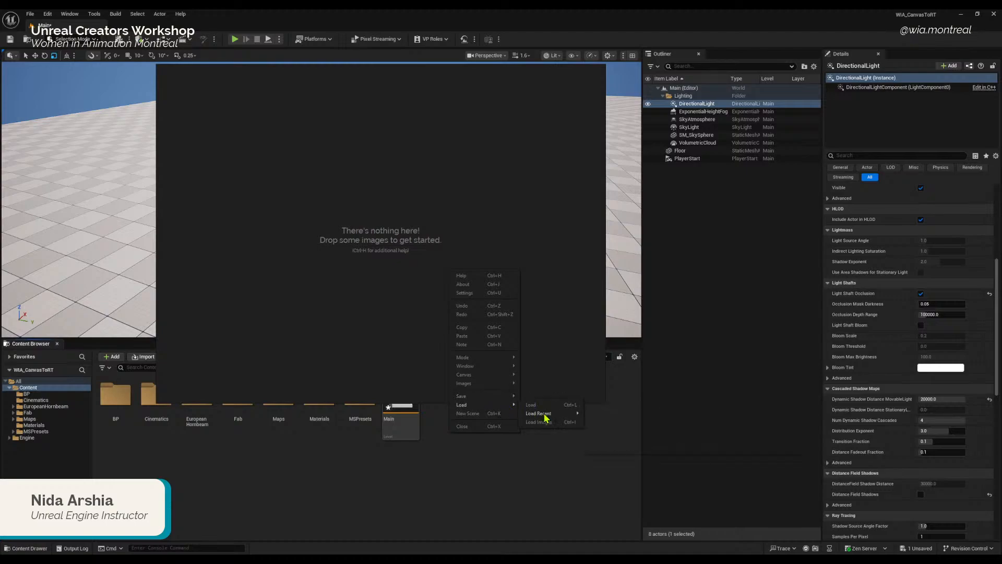
pyautogui.moveTo(544, 417)
pyautogui.click(645, 415)
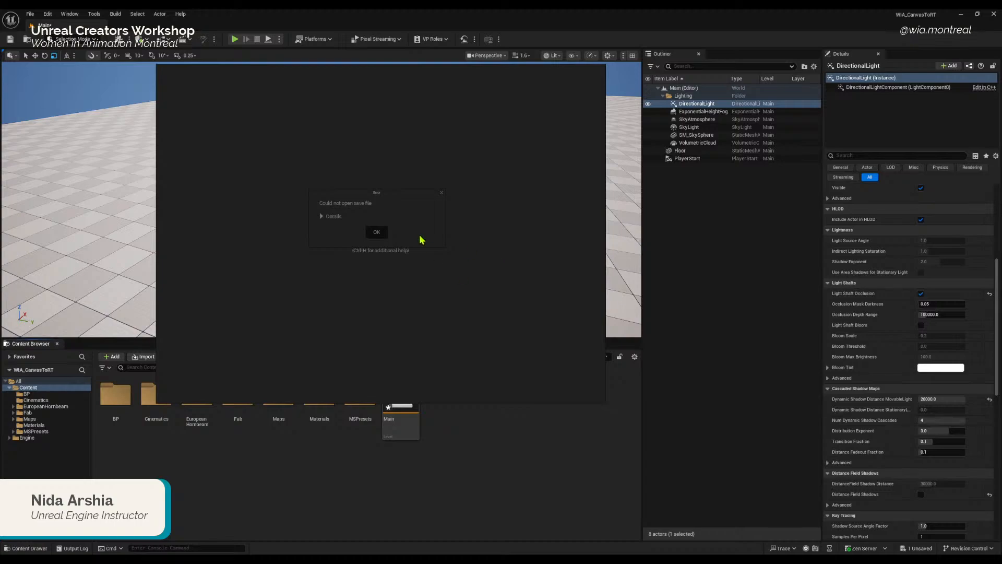
pyautogui.click(376, 232)
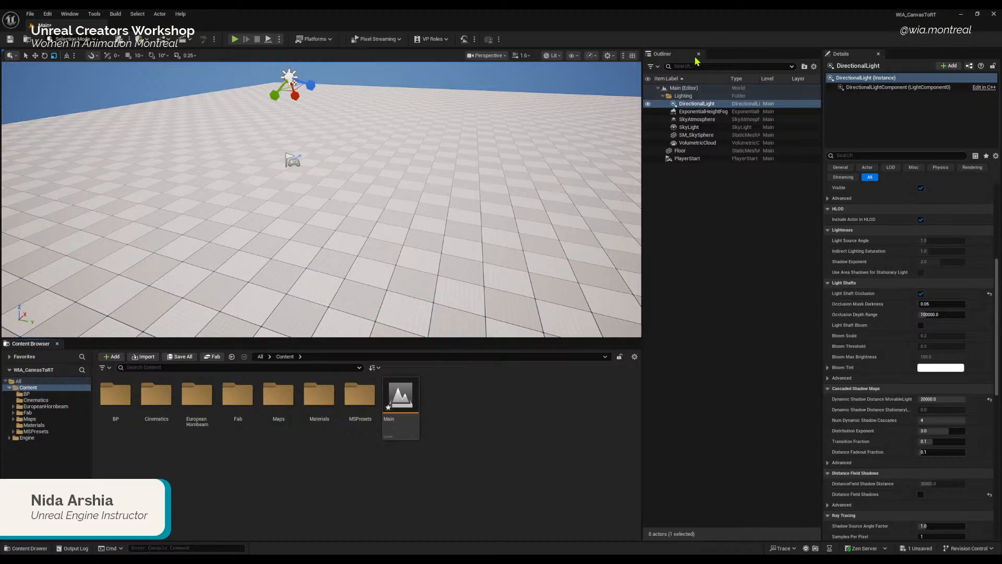
# Step: Switch to Unreal Editor, select ExponentialHeightFog, and view the 3D Assets in Quixel Bridge without logging in, closing Bridge at the end
pyautogui.click(689, 112)
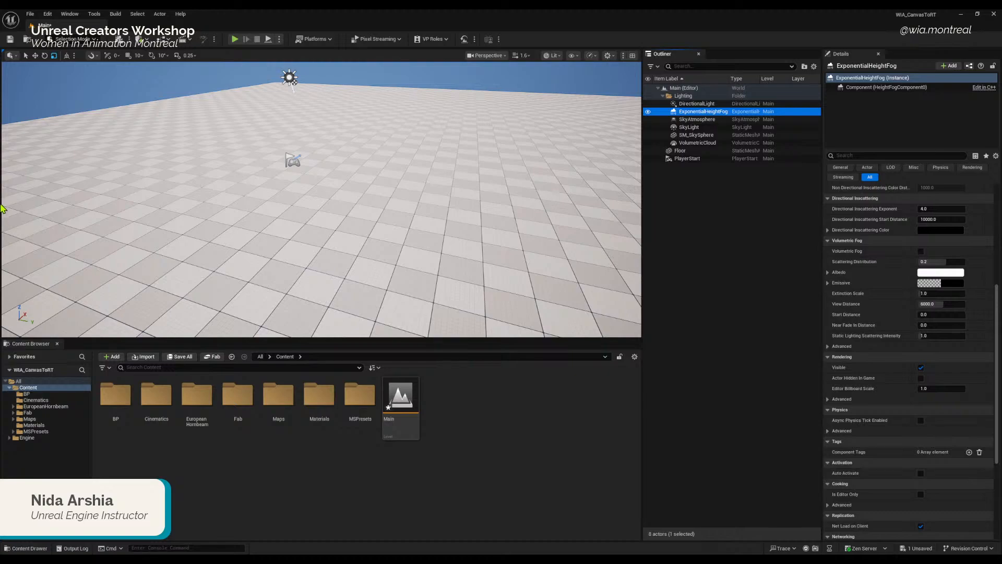
pyautogui.click(70, 14)
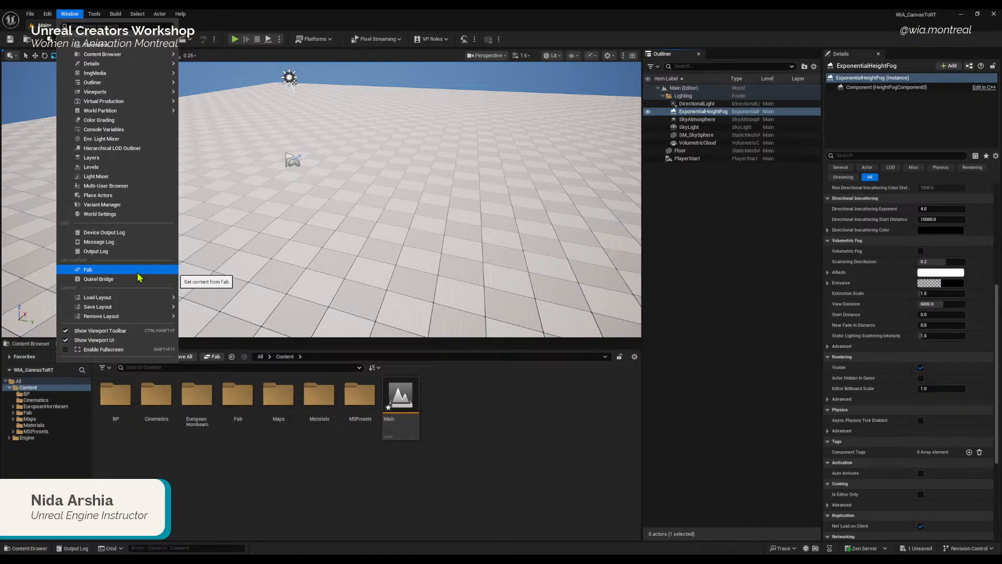
pyautogui.click(131, 281)
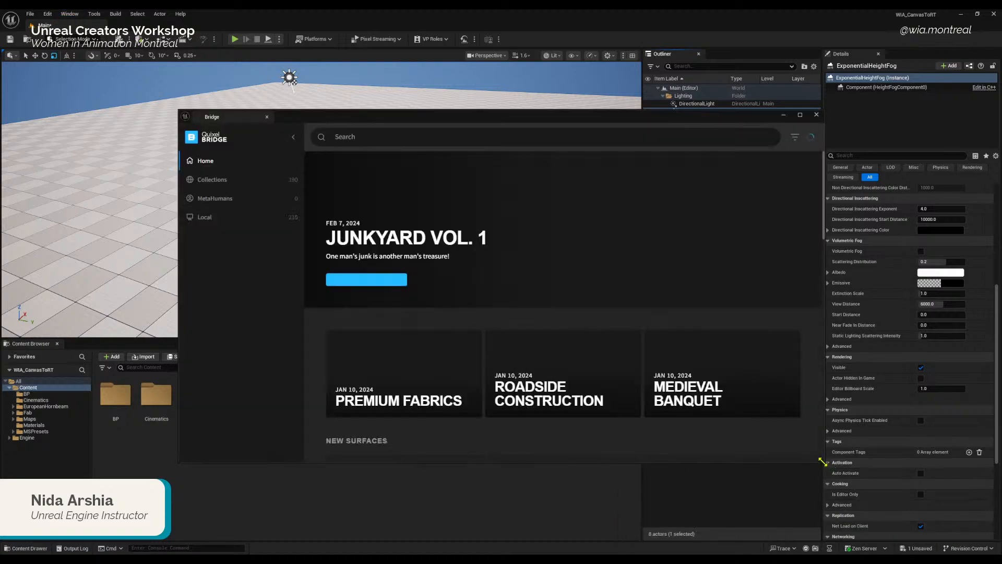
pyautogui.moveTo(821, 461); pyautogui.dragTo(812, 490)
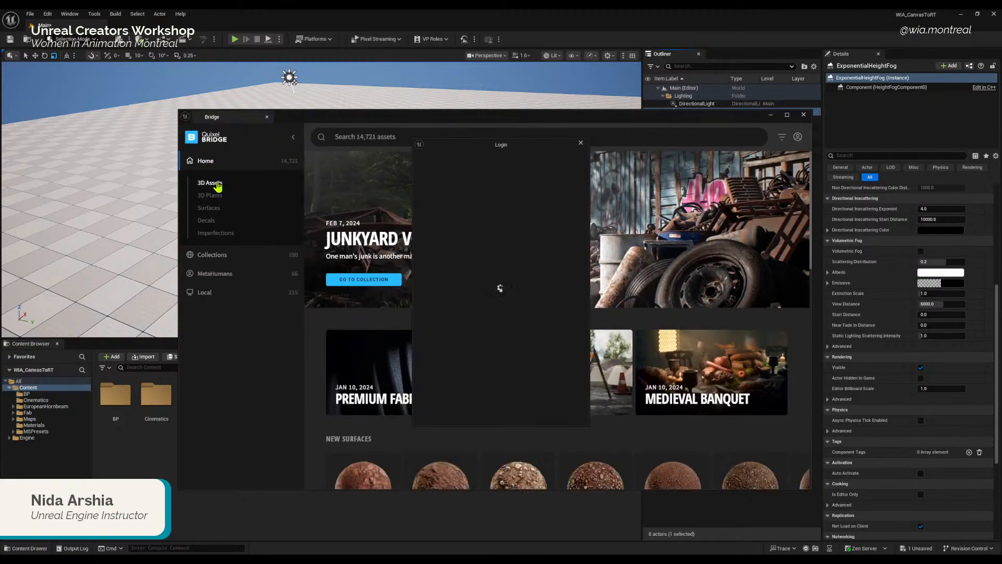
pyautogui.click(581, 145)
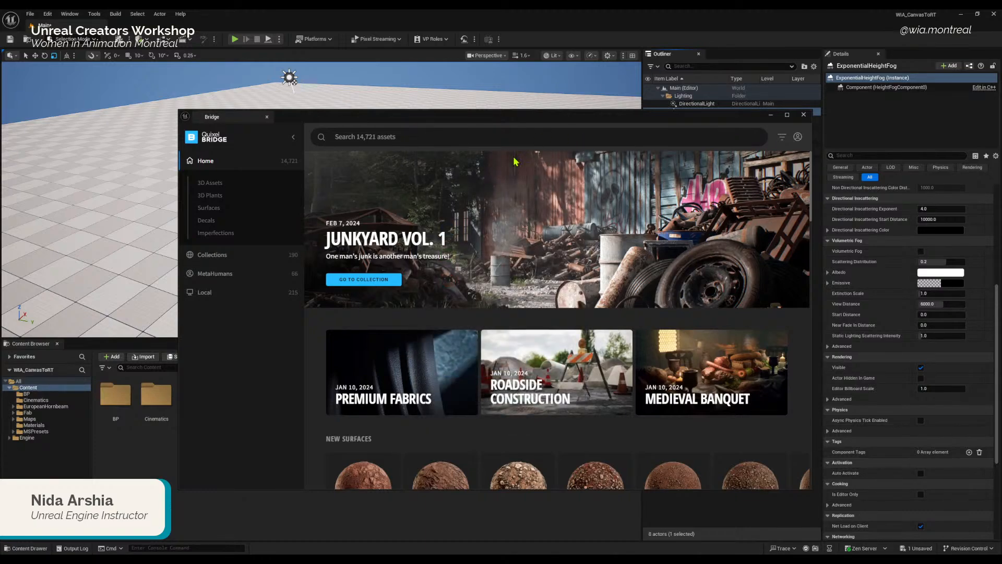
pyautogui.click(230, 186)
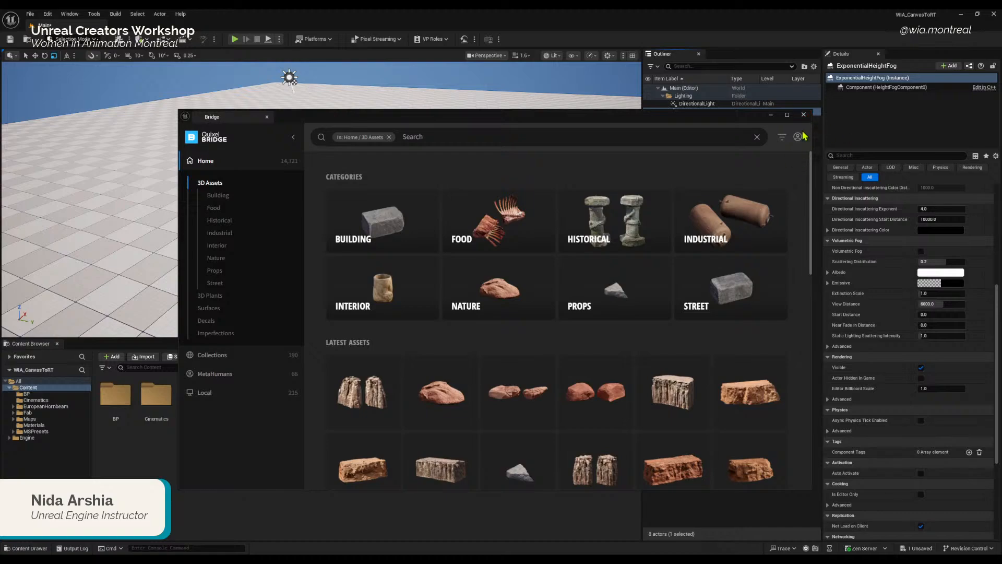
pyautogui.click(804, 117)
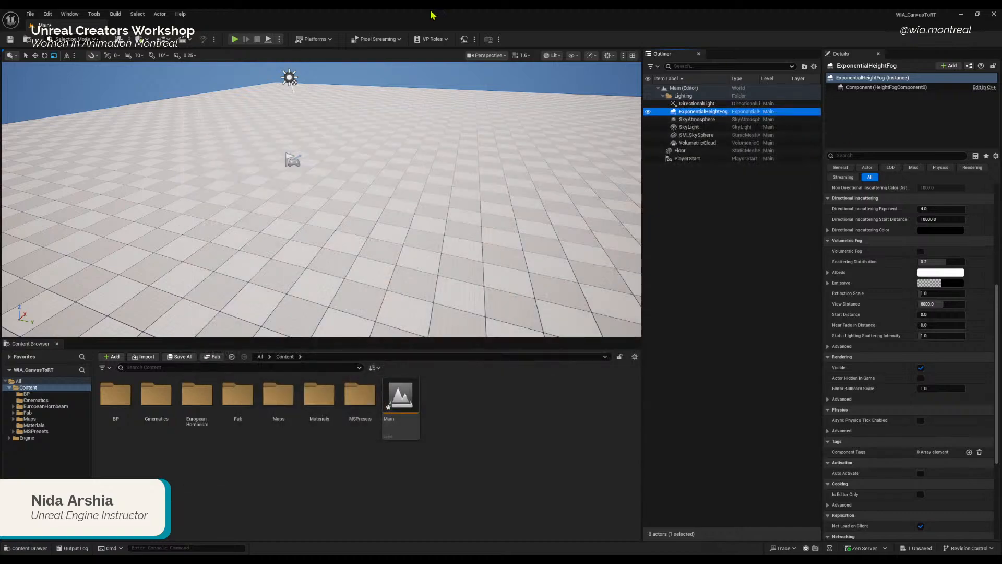
# Step: Open the Fab content marketplace from the editor and enlarge its window to fill the screen
pyautogui.click(69, 14)
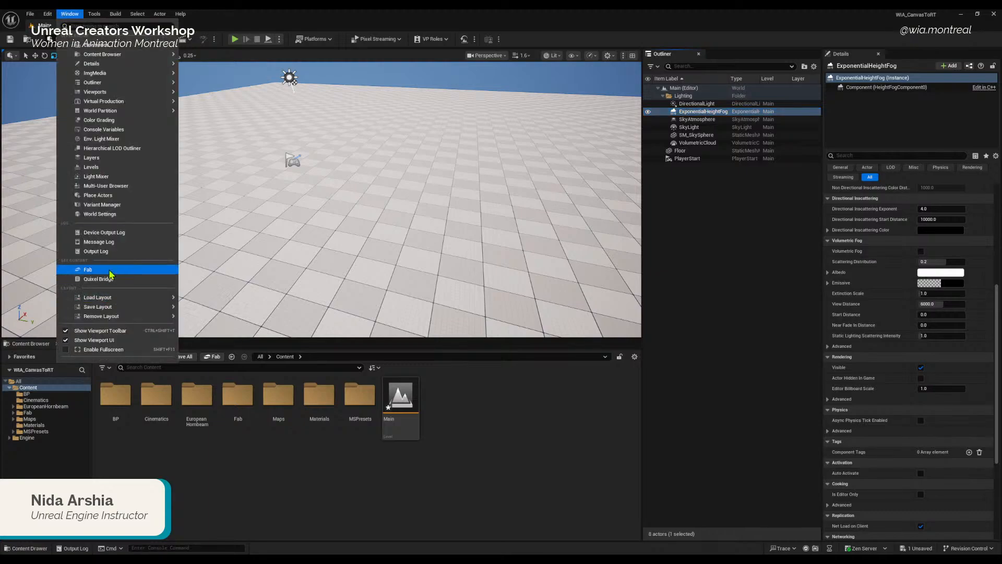
pyautogui.click(130, 274)
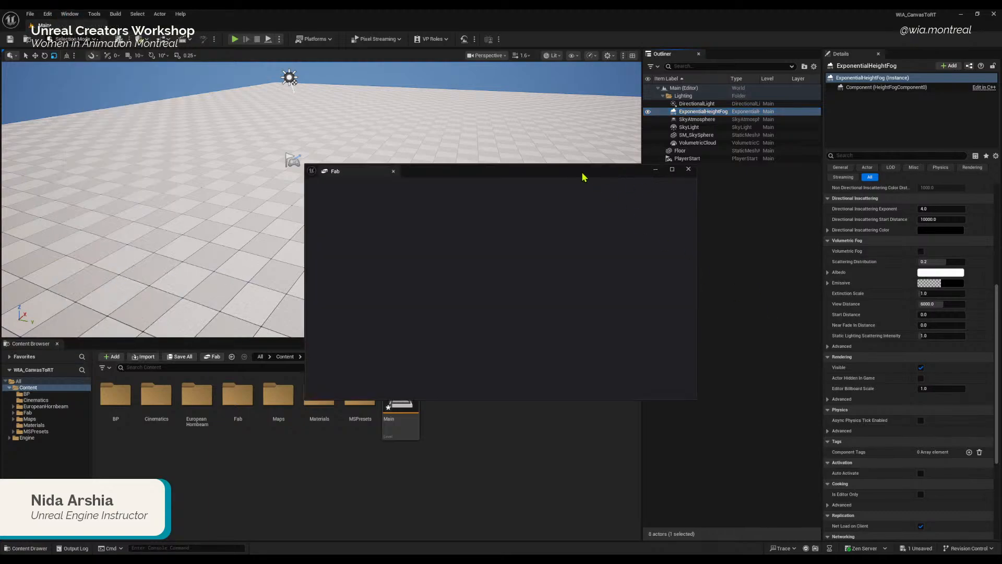
pyautogui.moveTo(584, 177); pyautogui.dragTo(673, 115)
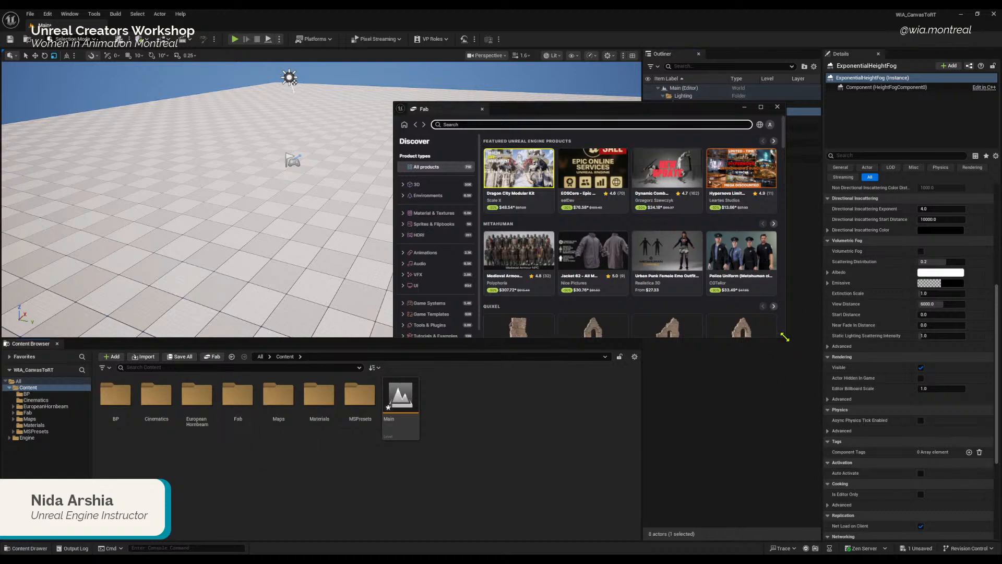
pyautogui.moveTo(785, 337); pyautogui.dragTo(870, 459)
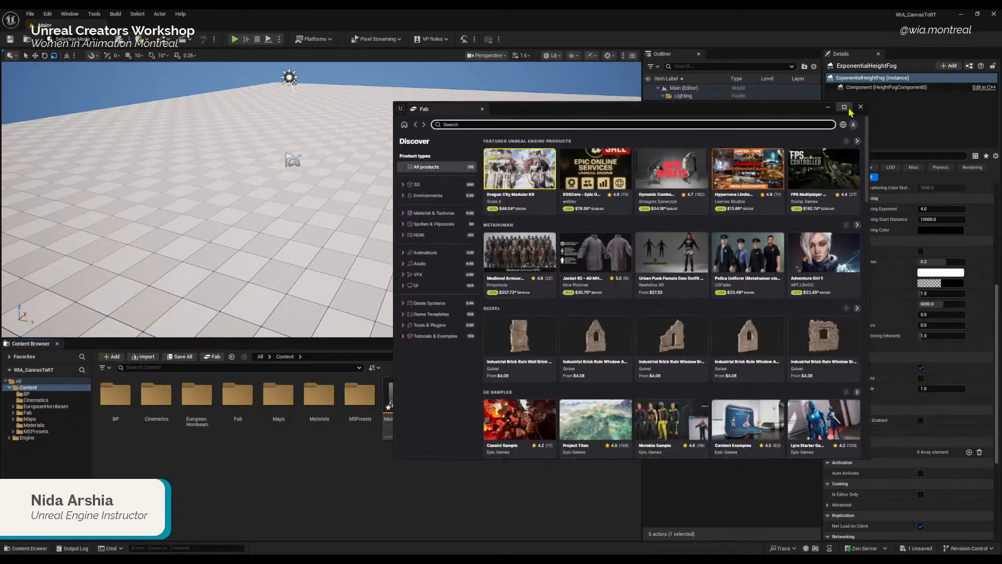
pyautogui.click(844, 107)
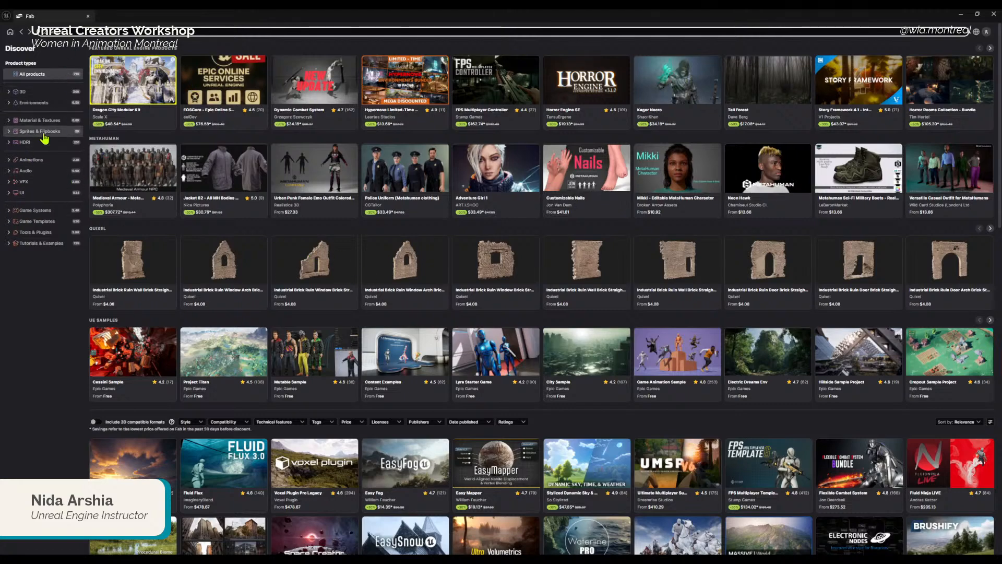
# Step: Show Fab's Environments products and limit them to free ones with the price filter
pyautogui.click(37, 102)
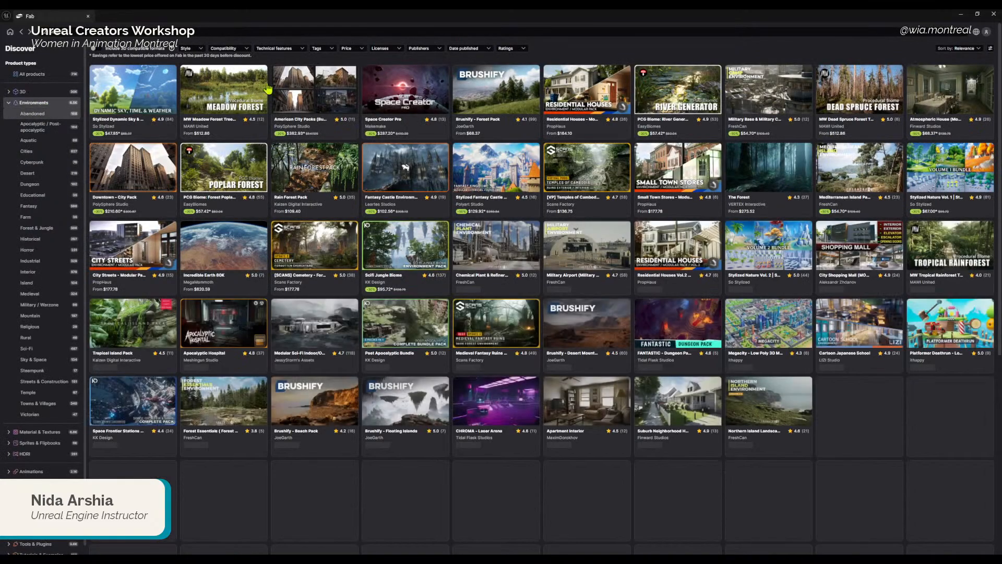
pyautogui.click(346, 48)
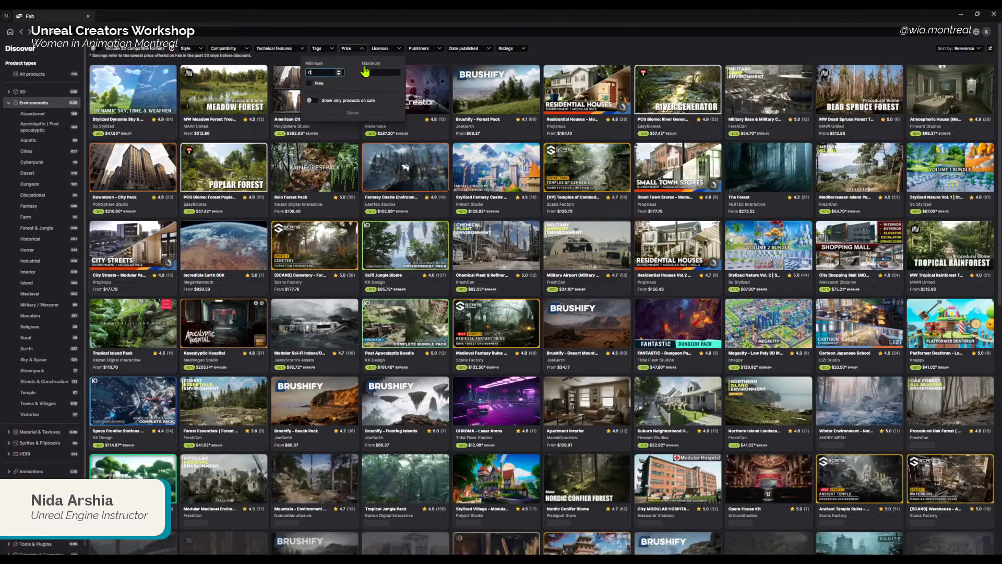
pyautogui.click(324, 84)
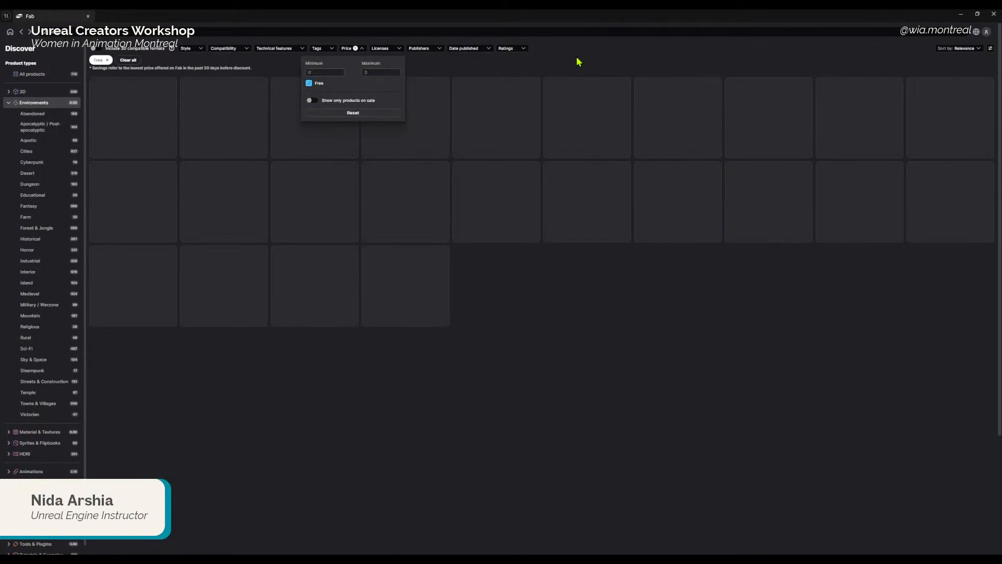
pyautogui.click(578, 62)
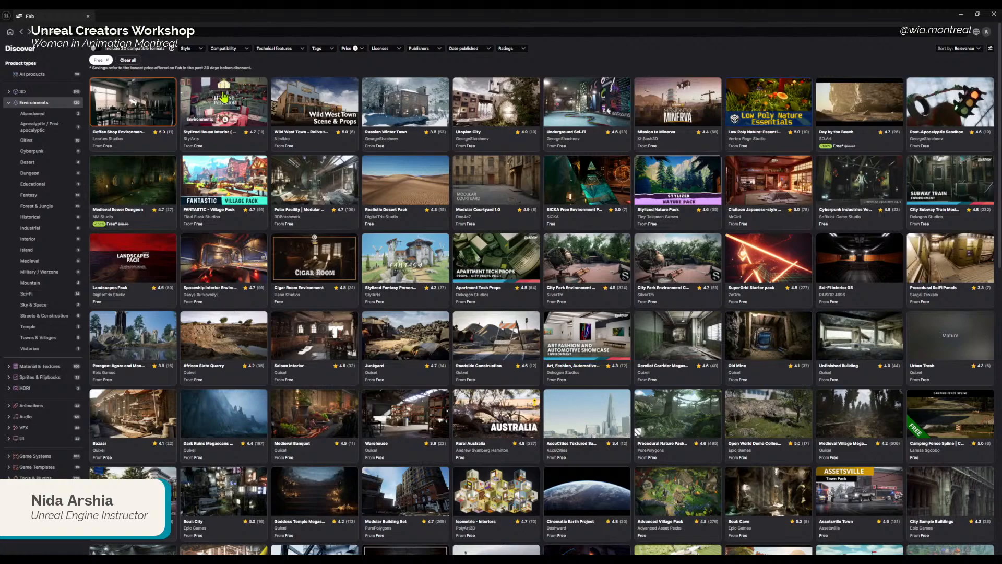
# Step: Minimize Fab, tilt the level viewport up toward the sky, and bring the Fab window back
pyautogui.click(962, 16)
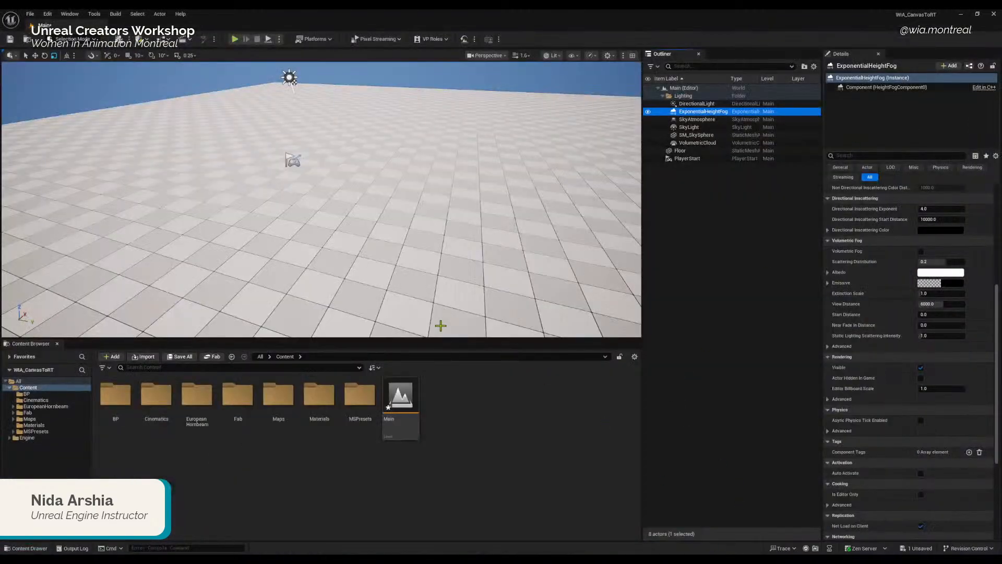
pyautogui.moveTo(457, 230); pyautogui.dragTo(446, 162, button='right')
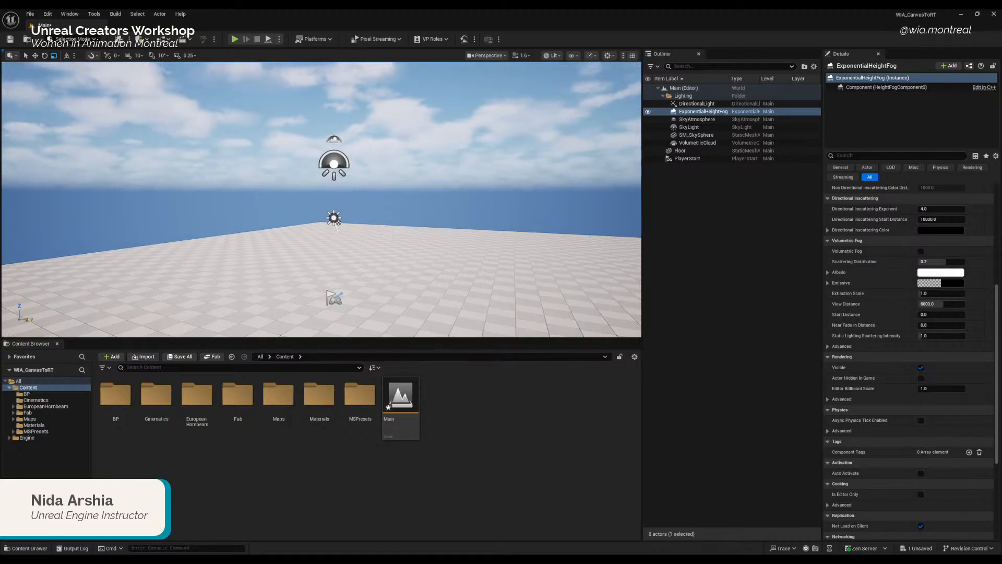
pyautogui.moveTo(701, 559)
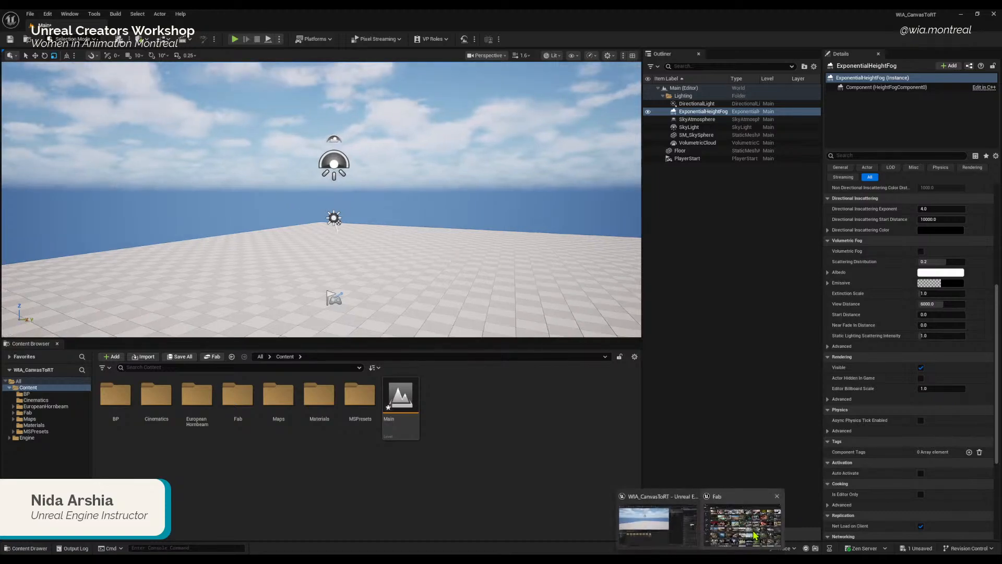
pyautogui.click(761, 532)
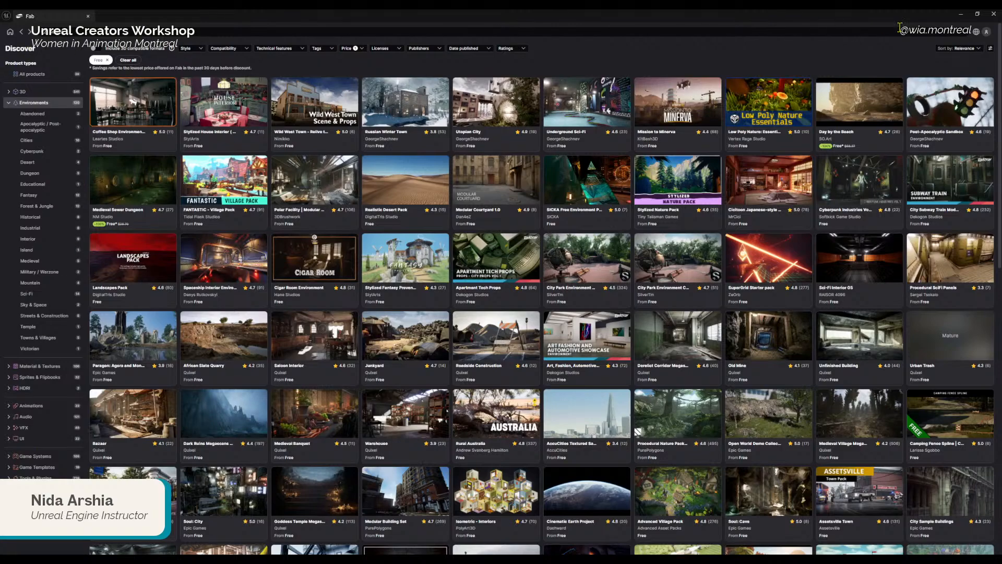
# Step: Return to Fab's home page, show the 3D products, and search them for "quixel" to browse the assets
pyautogui.click(10, 34)
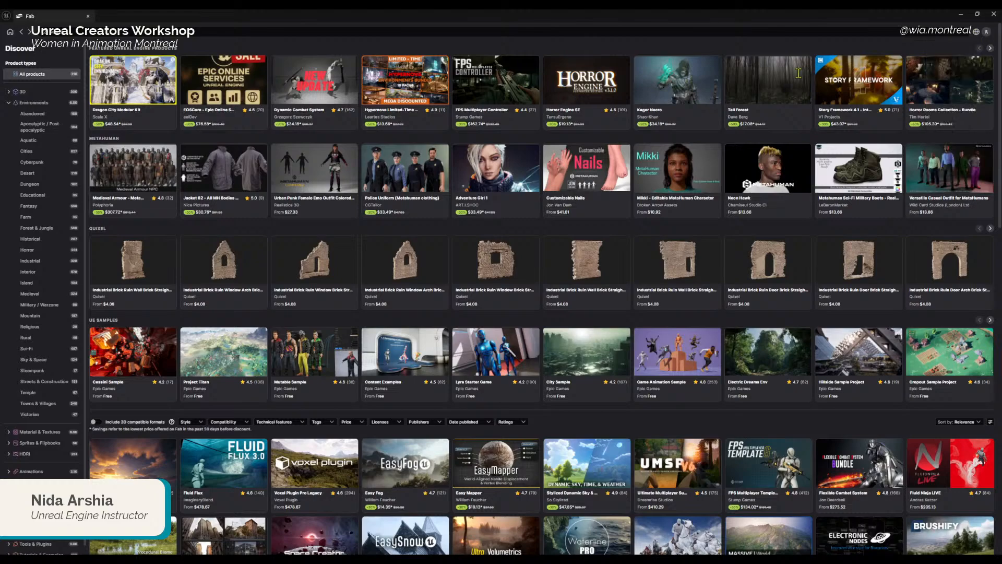
pyautogui.click(36, 103)
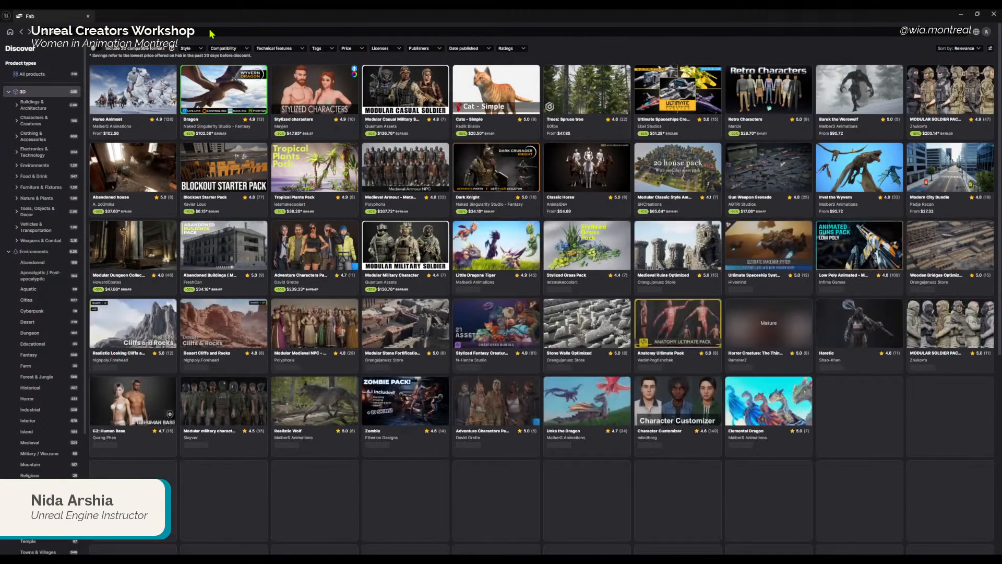
pyautogui.click(211, 34)
pyautogui.write('quixe')
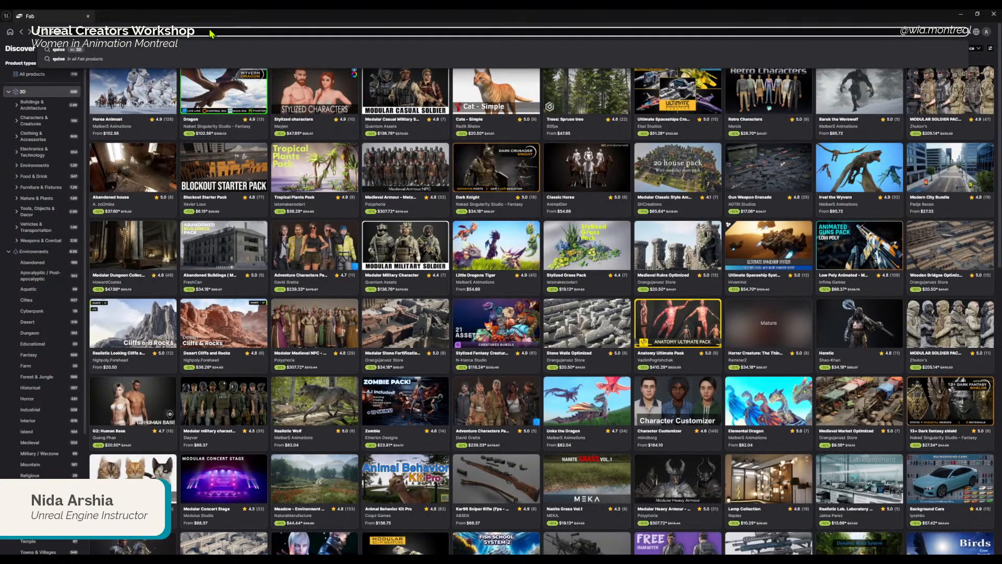
pyautogui.write('l')
pyautogui.press('Return')
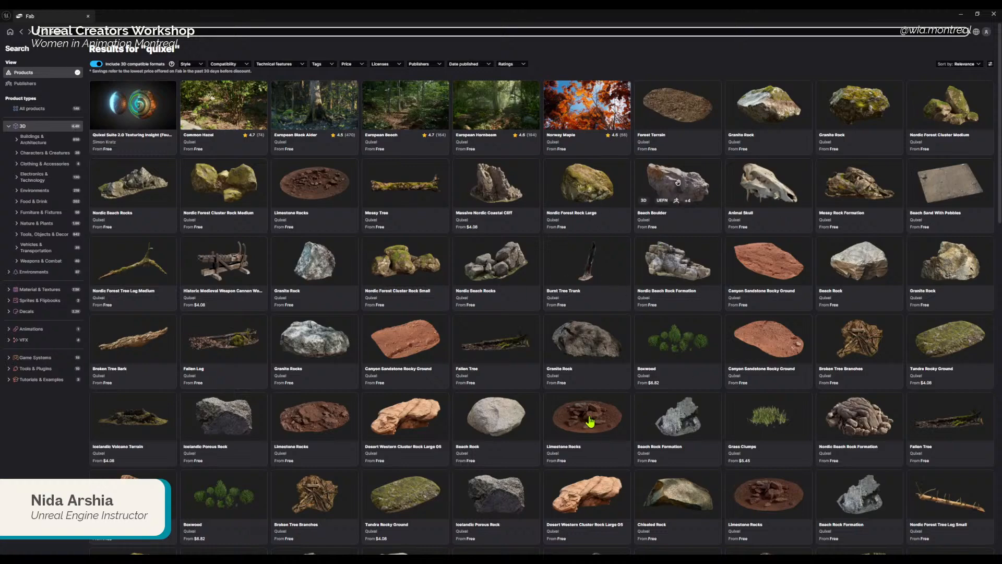
pyautogui.scroll(-3, 569, 428)
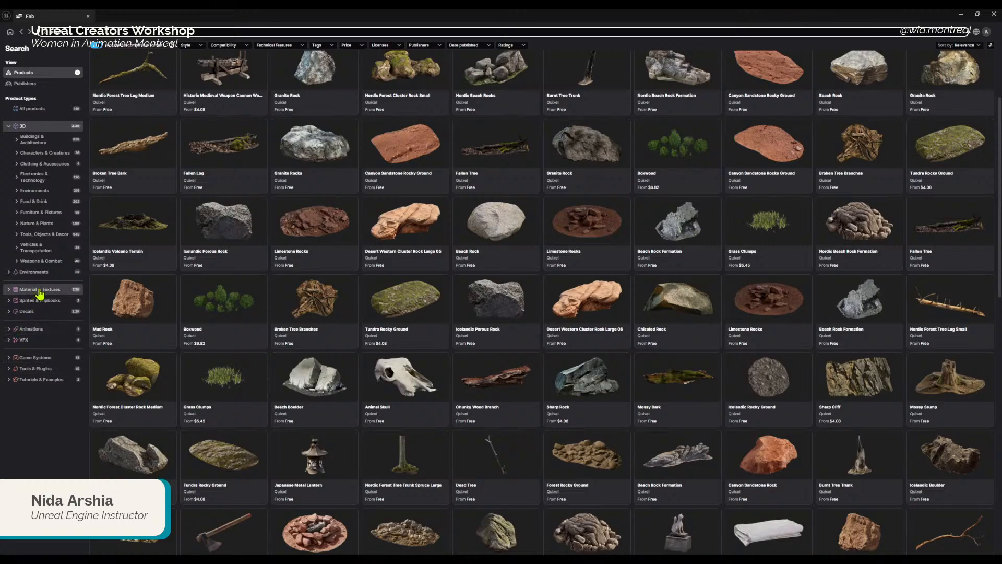
# Step: Narrow the quixel search to Tutorials & Examples, view the Valley of the Ancient product page, and minimize Fab
pyautogui.click(40, 379)
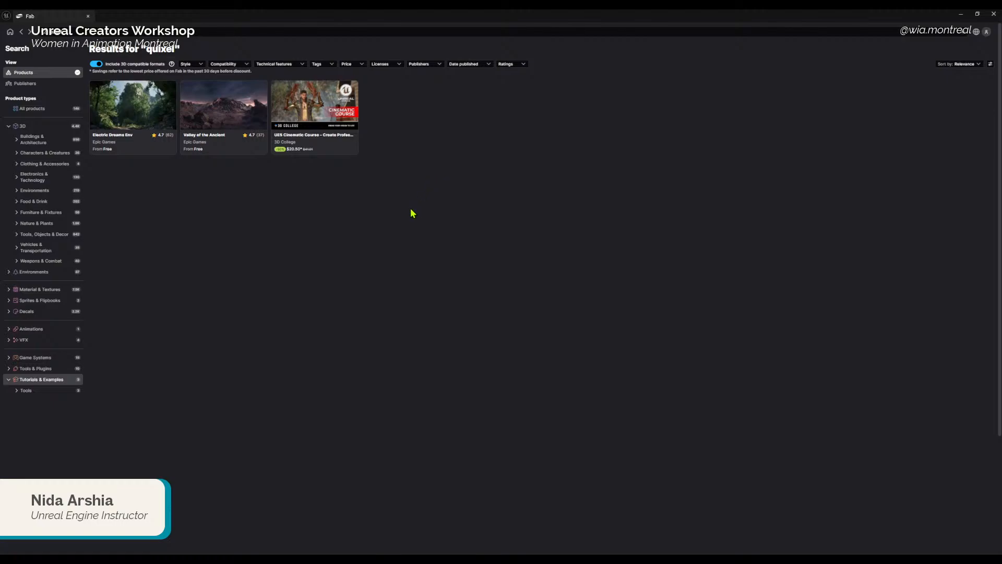
pyautogui.click(235, 116)
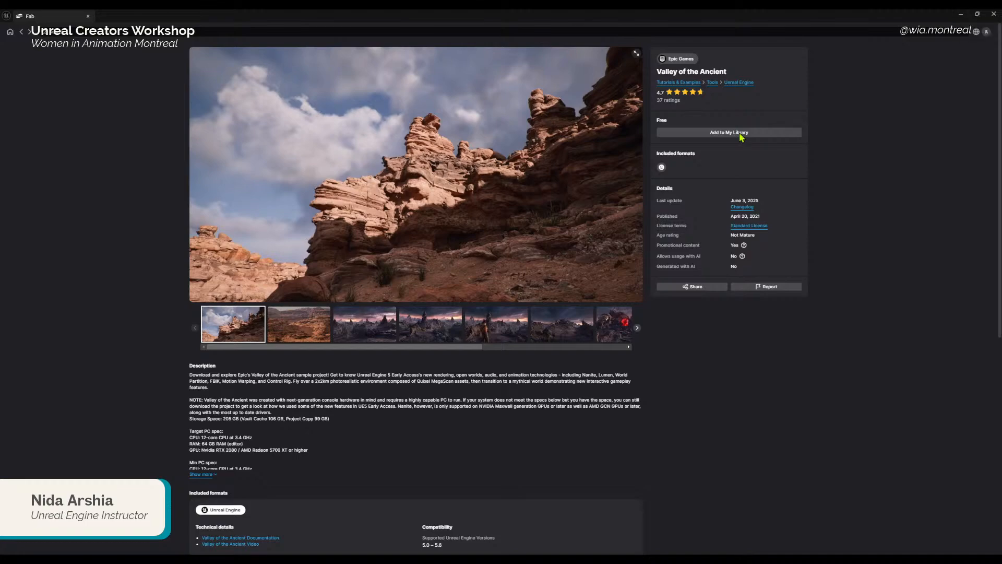
pyautogui.click(960, 15)
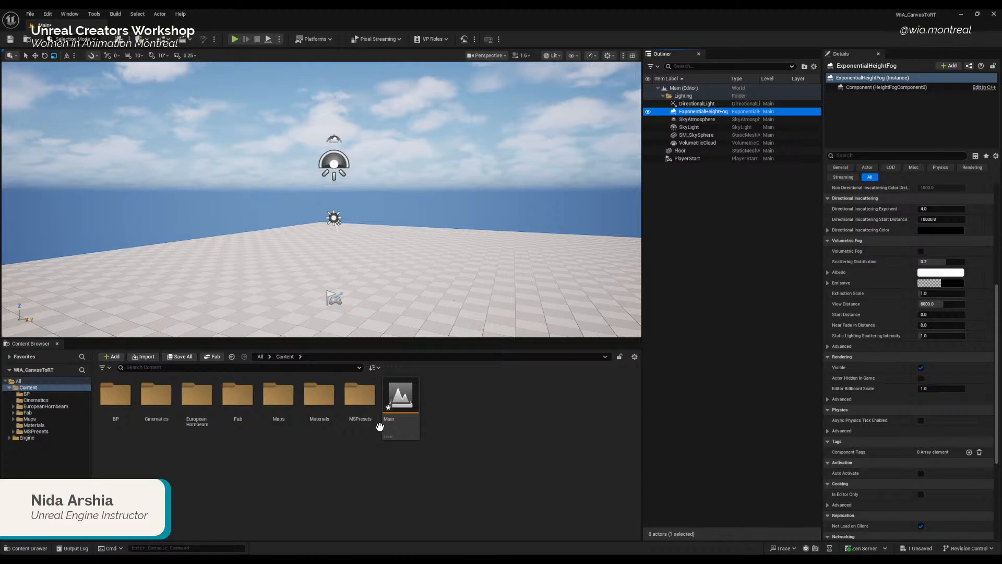
# Step: Open the Landscape_Kitbash level from the Maps folder without saving the changes to Main
pyautogui.moveTo(419, 299); pyautogui.dragTo(402, 308, button='right')
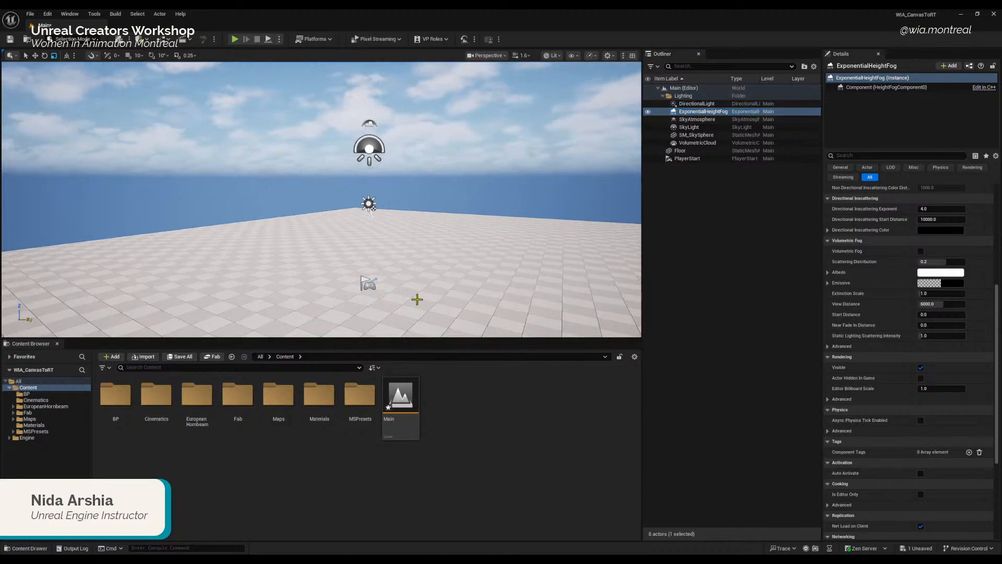
pyautogui.click(31, 14)
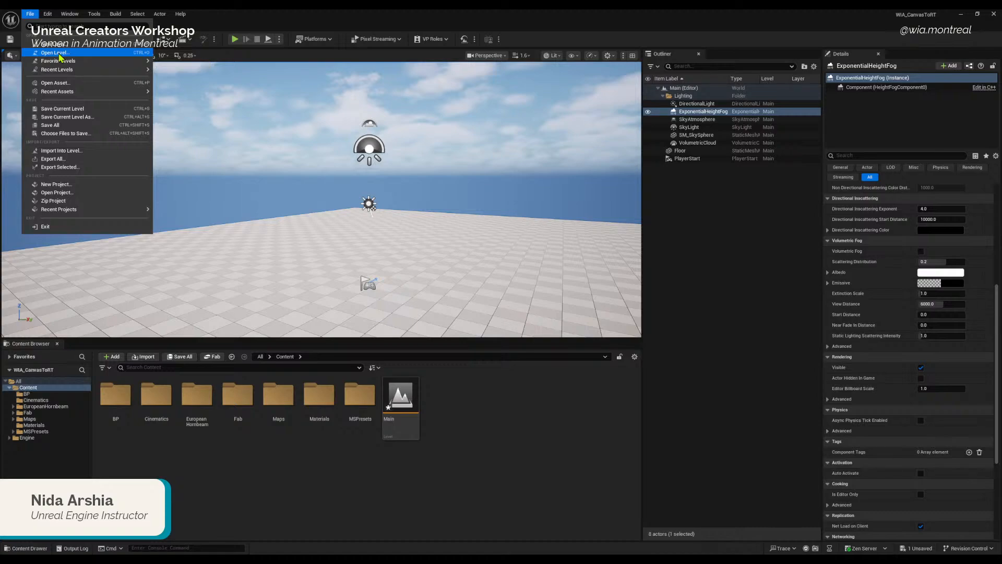
pyautogui.press('Escape')
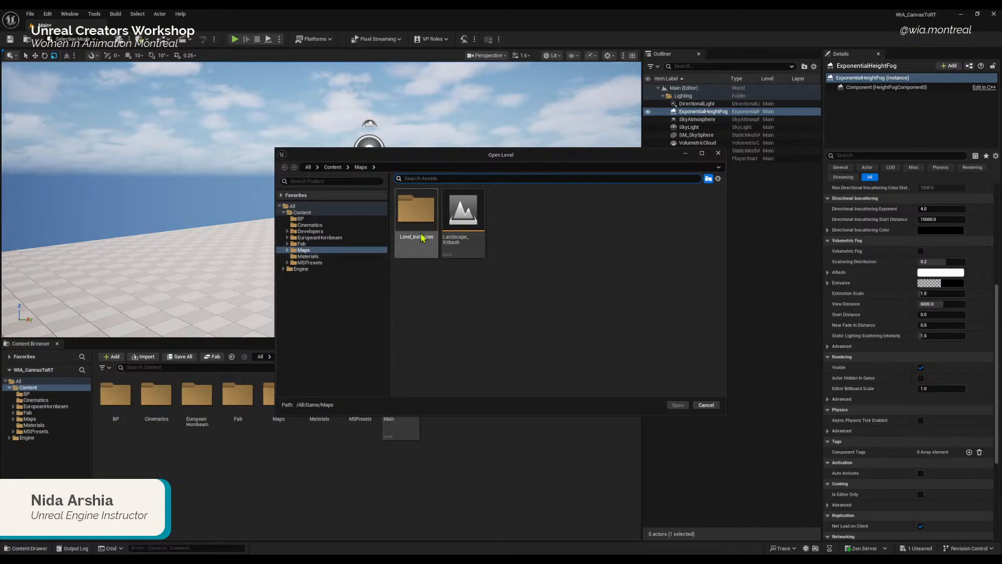
pyautogui.click(459, 246)
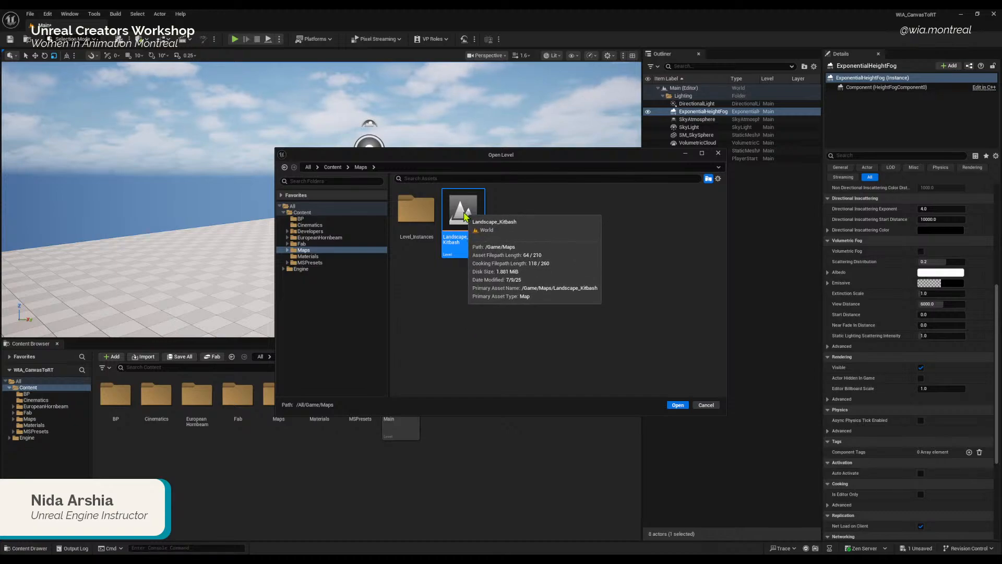
pyautogui.doubleClick(464, 216)
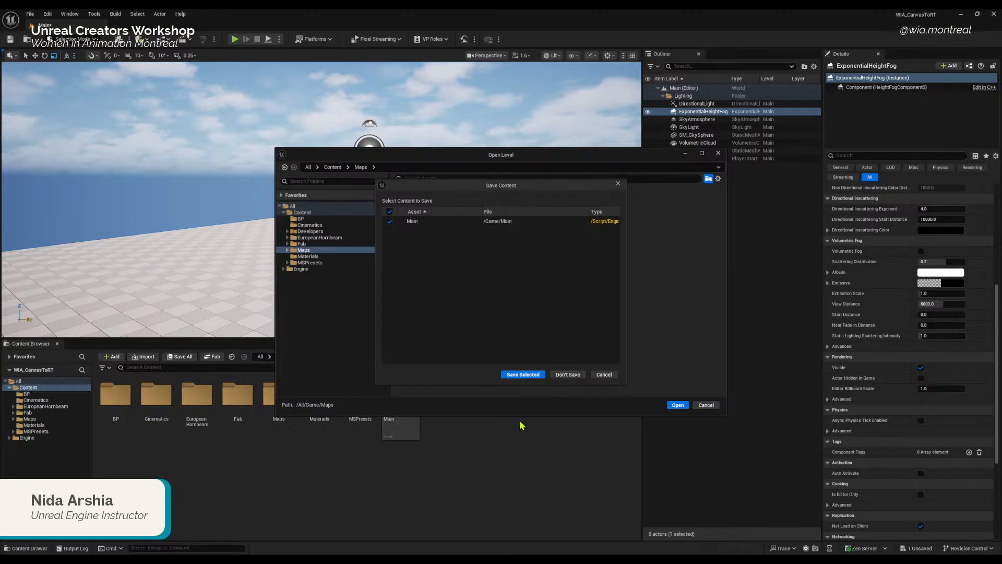
pyautogui.click(557, 376)
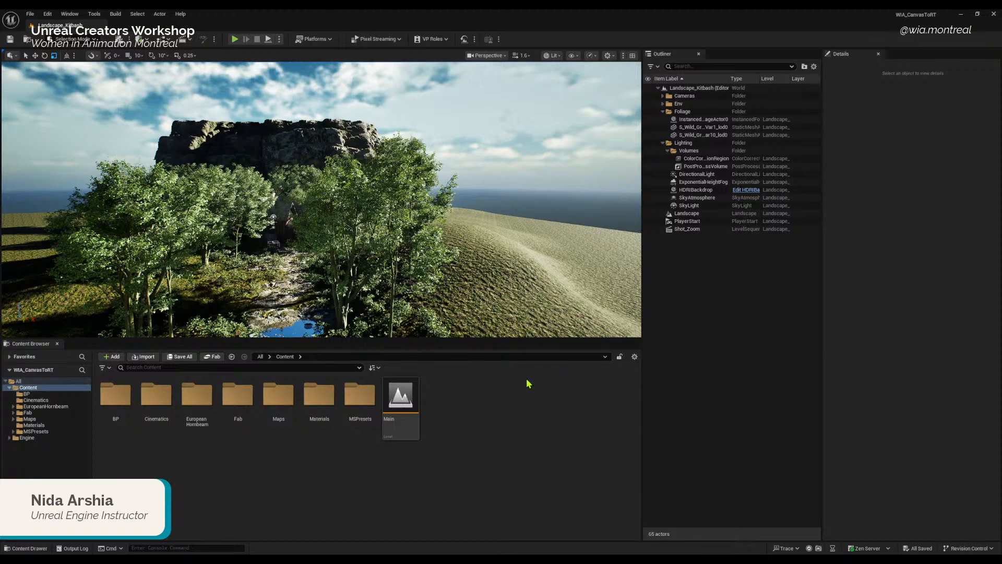
# Step: Fly through the Landscape_Kitbash level to examine its trees, cottage and rocky path
pyautogui.moveTo(479, 262); pyautogui.dragTo(449, 211, button='right')
pyautogui.press('s')
pyautogui.scroll(3, 477, 276)
pyautogui.press('e')
pyautogui.press('q')
pyautogui.press('e')
pyautogui.press('w')
pyautogui.press('w')
pyautogui.press('w')
pyautogui.press('w')
pyautogui.press('w')
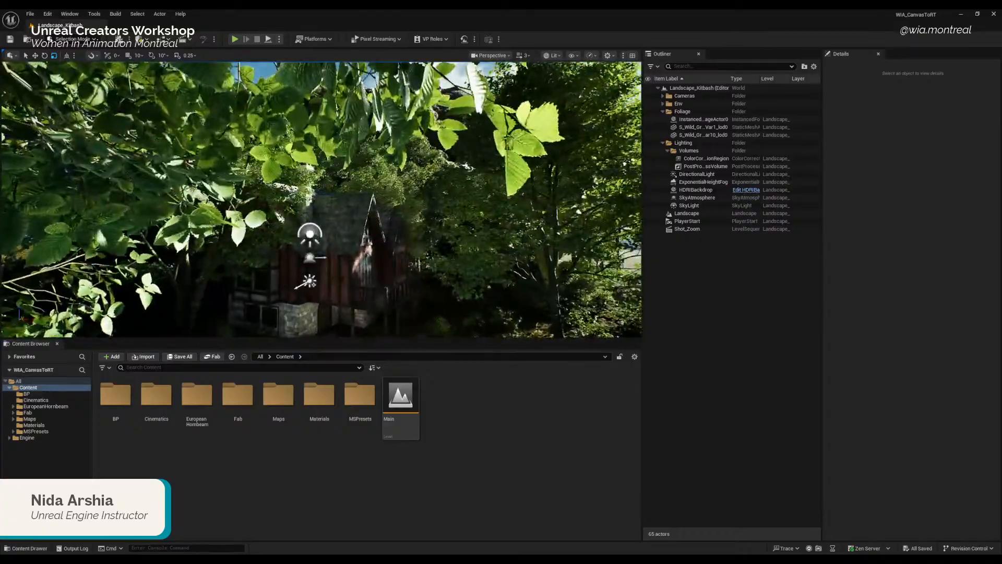
pyautogui.press('s')
pyautogui.moveTo(505, 266); pyautogui.dragTo(471, 329, button='right')
pyautogui.press('e')
pyautogui.press('w')
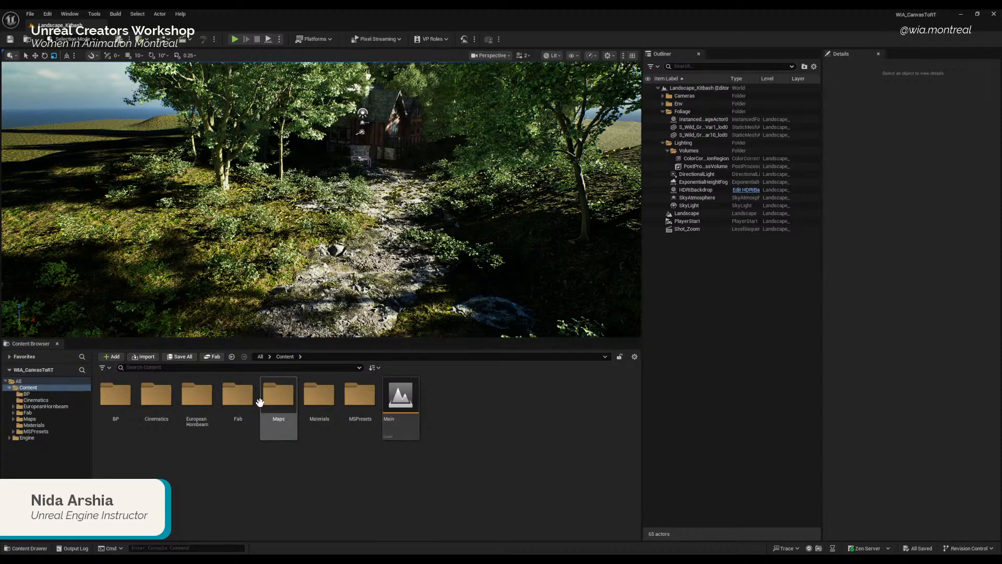
# Step: Open the Fab content folder, expand Megascans and its 3D subfolder, and widen the folder tree to read the asset names
pyautogui.doubleClick(236, 401)
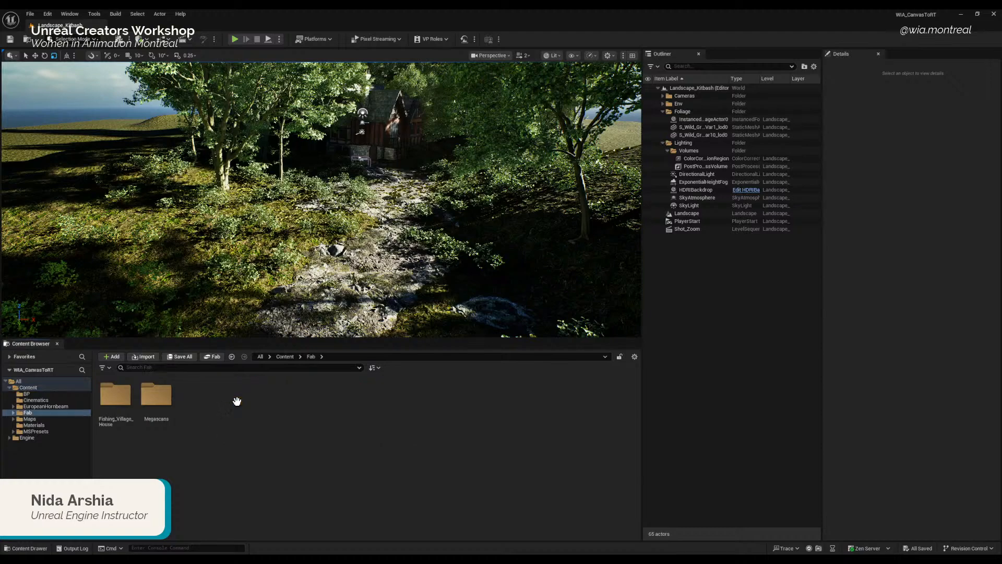
pyautogui.click(13, 413)
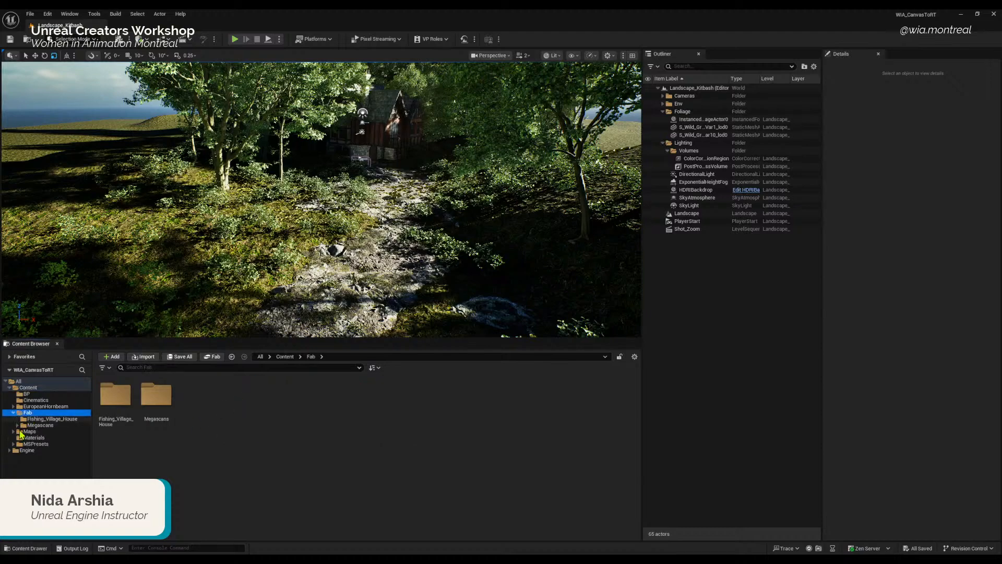
pyautogui.click(17, 425)
pyautogui.click(38, 426)
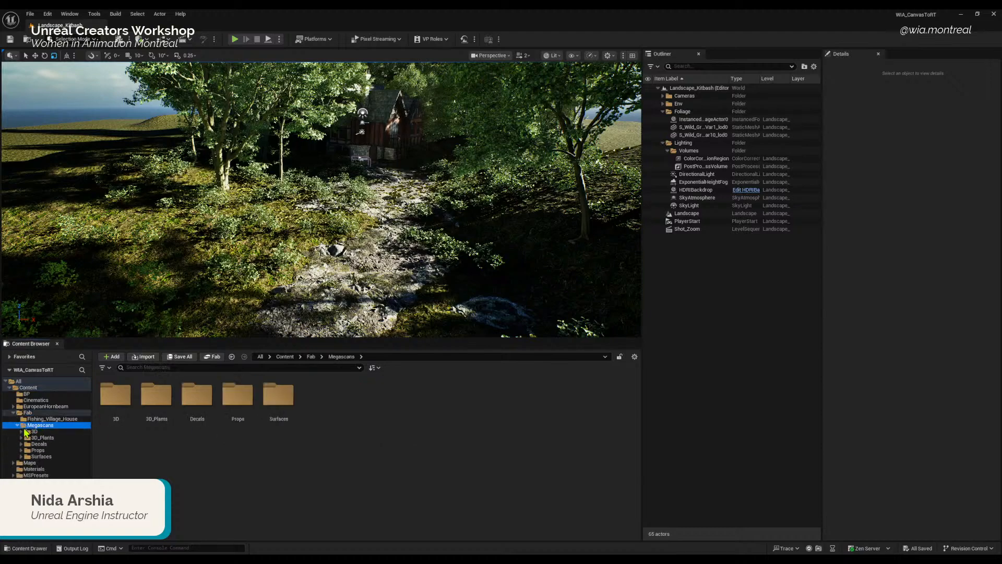
pyautogui.click(21, 431)
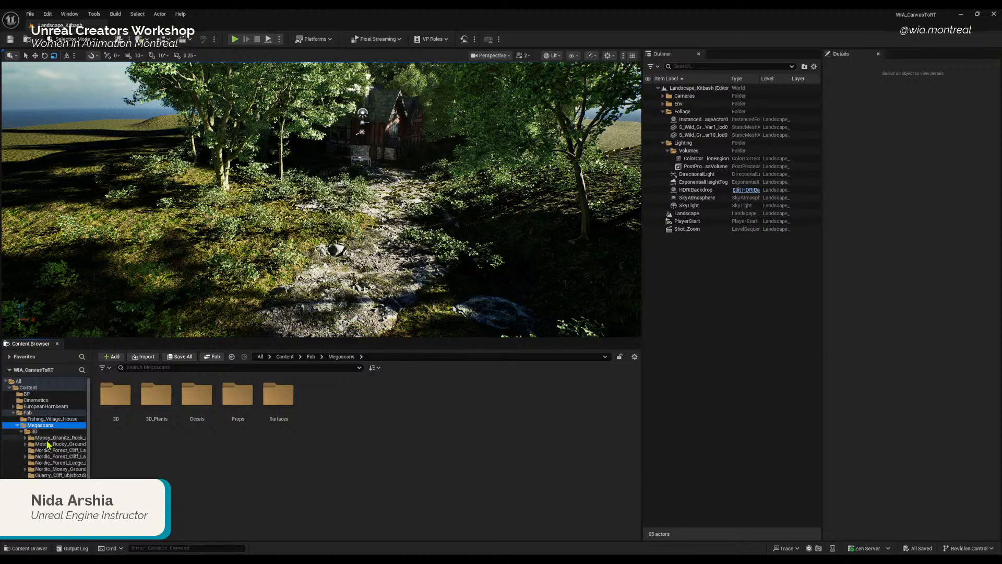
pyautogui.moveTo(92, 471); pyautogui.dragTo(124, 472)
pyautogui.scroll(-2, 62, 433)
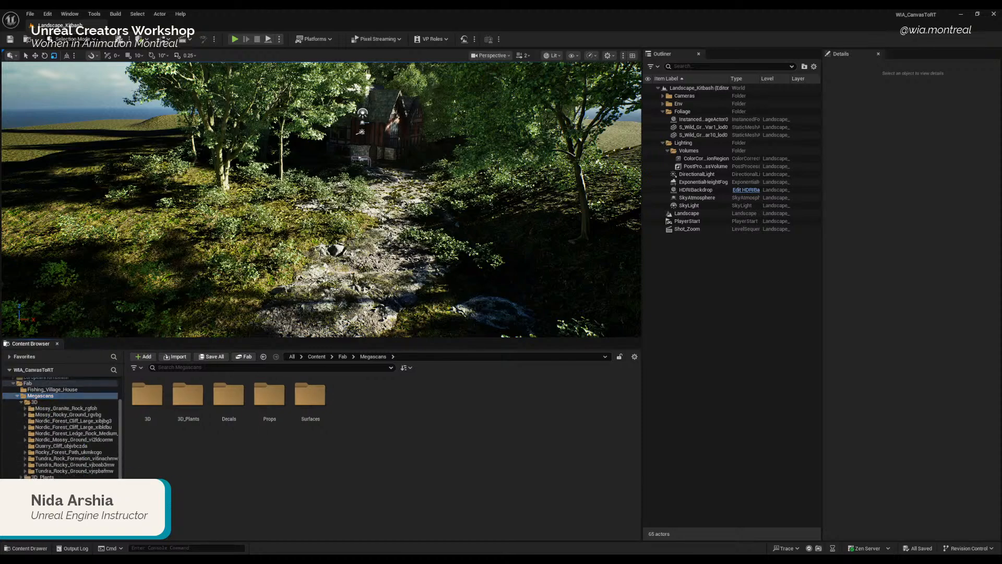
# Step: Look through the Mossy_Rocky_Ground, Nordic_Forest_Cliff_Large and 3D_Plants folders, and the Decals and Props folders in the tree
pyautogui.click(61, 415)
pyautogui.click(60, 421)
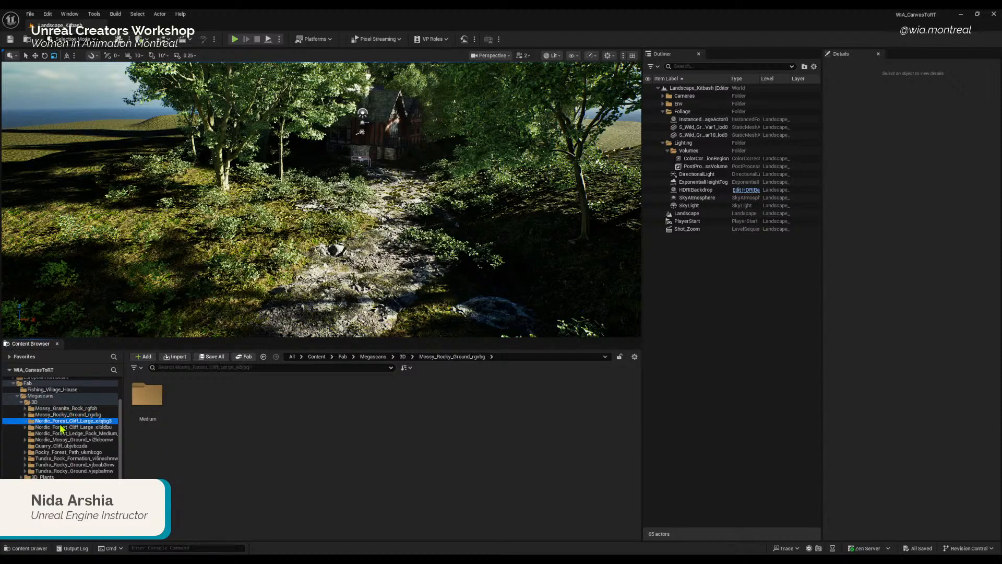
pyautogui.click(43, 477)
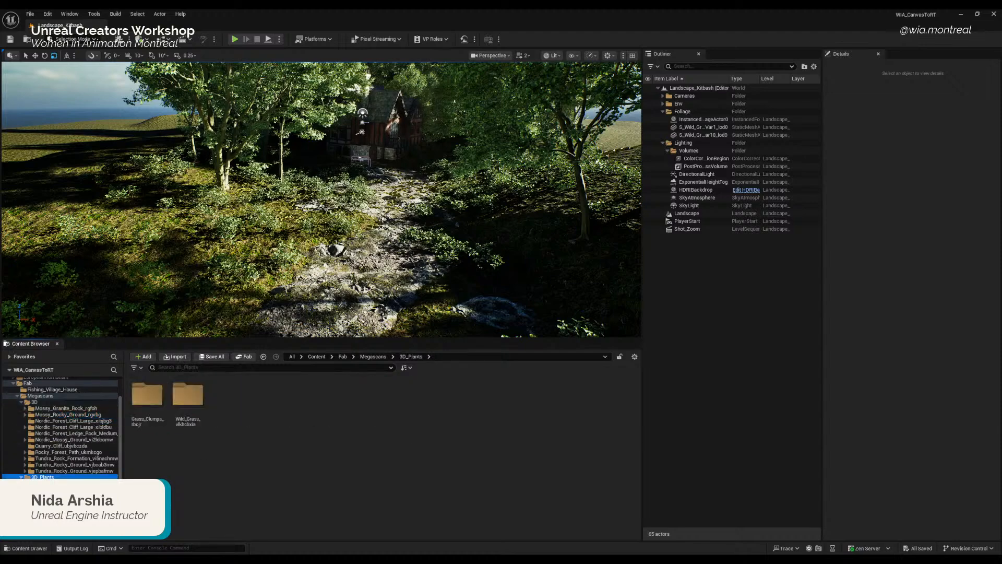
pyautogui.scroll(-2, 60, 428)
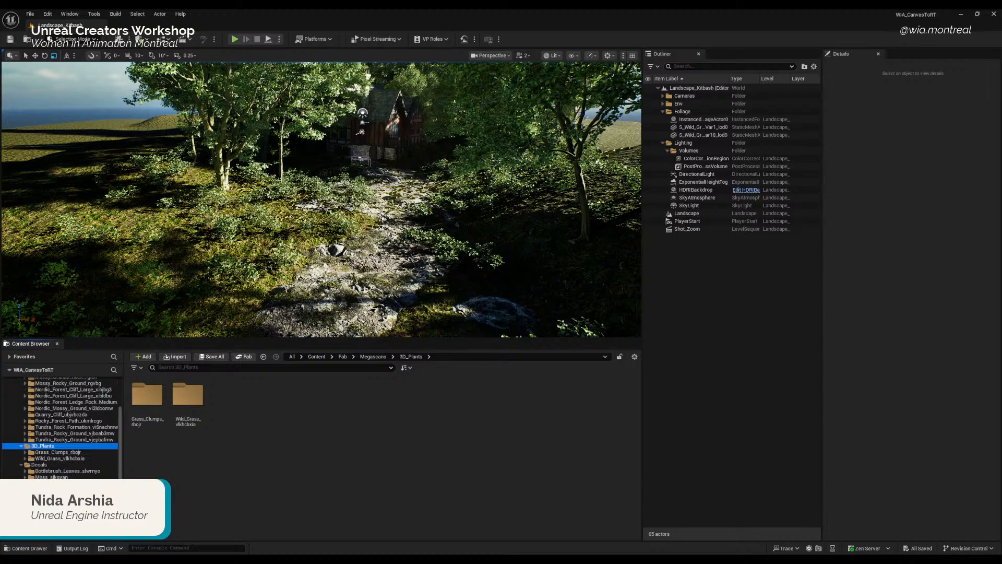
pyautogui.scroll(-3, 60, 428)
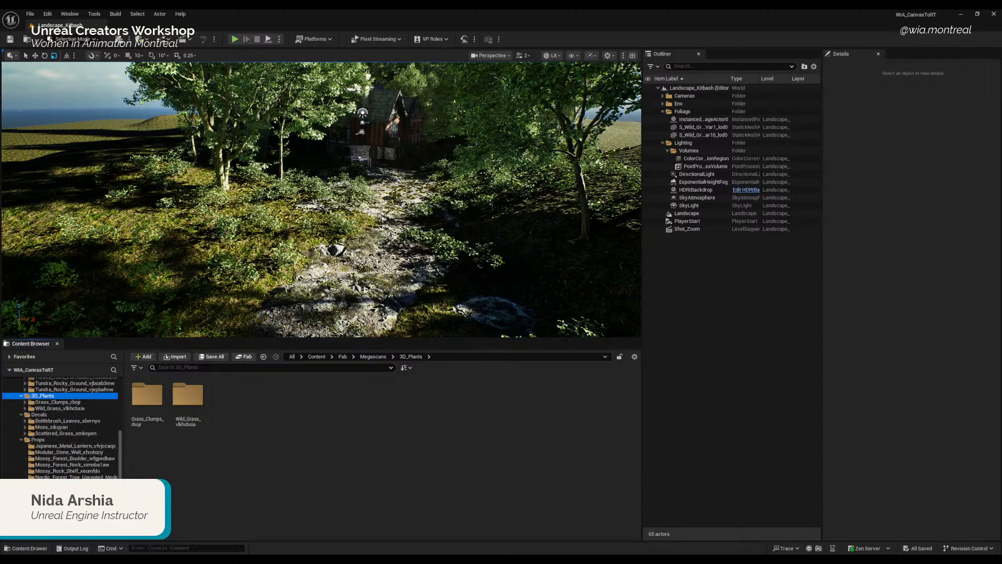
# Step: Approach the cottage, select the Landscape beside it, and switch the selection to the ColorCorrectionRegion around the cottage
pyautogui.moveTo(443, 188); pyautogui.dragTo(455, 159, button='right')
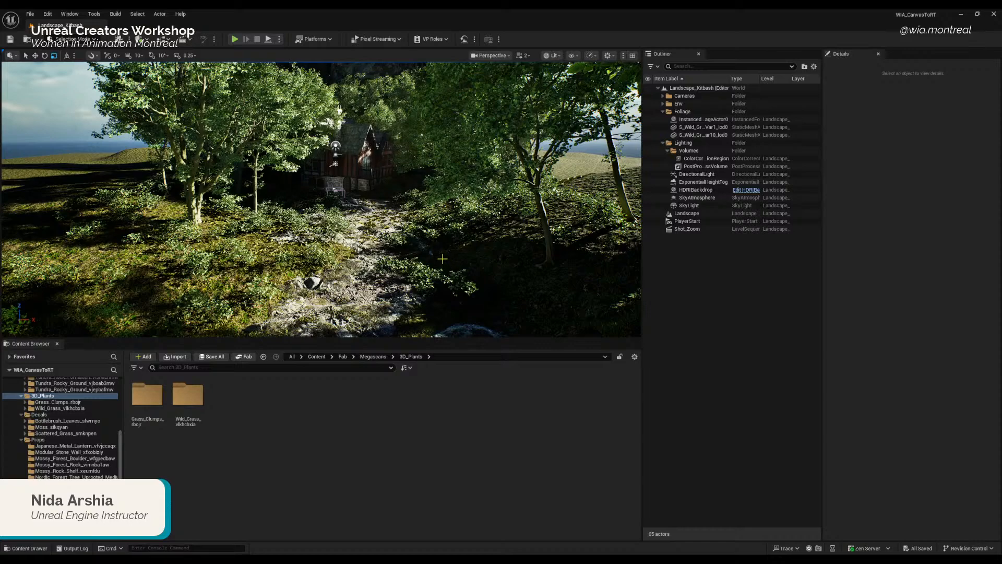
pyautogui.moveTo(442, 259); pyautogui.dragTo(445, 254, button='right')
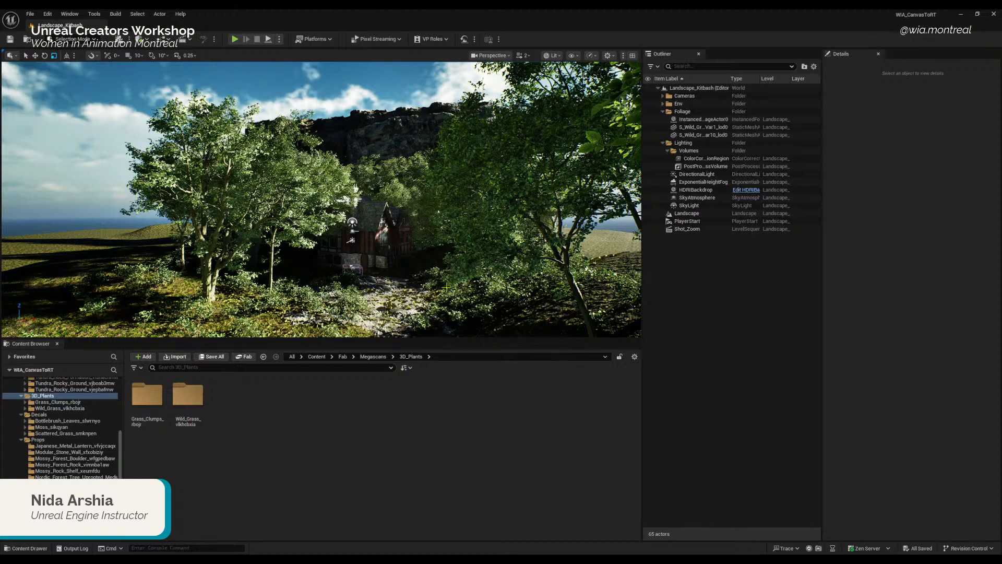
pyautogui.moveTo(447, 288); pyautogui.dragTo(380, 277, button='right')
pyautogui.press('w')
pyautogui.scroll(-3, 469, 295)
pyautogui.moveTo(435, 241); pyautogui.dragTo(430, 211, button='right')
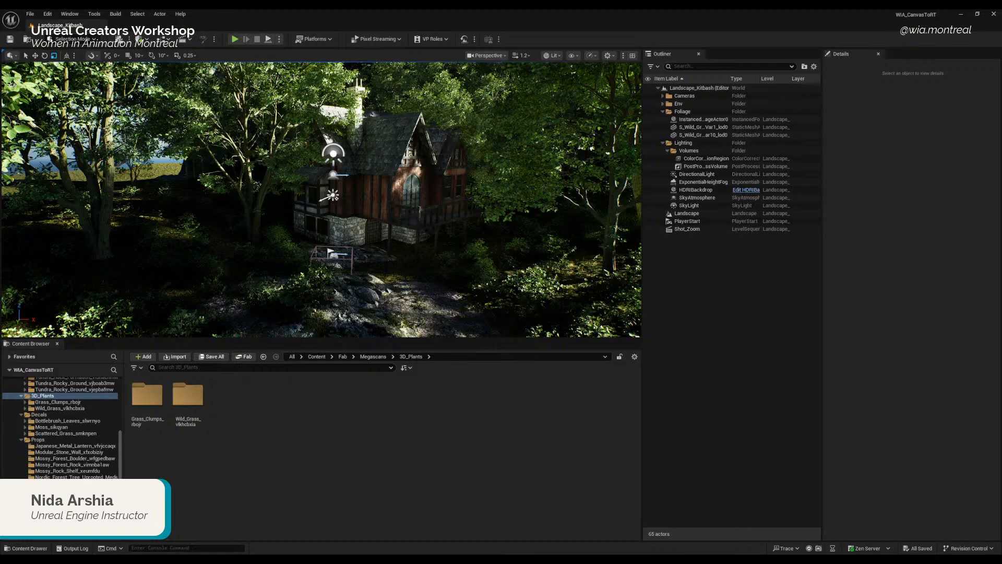
pyautogui.click(334, 176)
pyautogui.moveTo(277, 188); pyautogui.dragTo(546, 182, button='right')
pyautogui.click(510, 230)
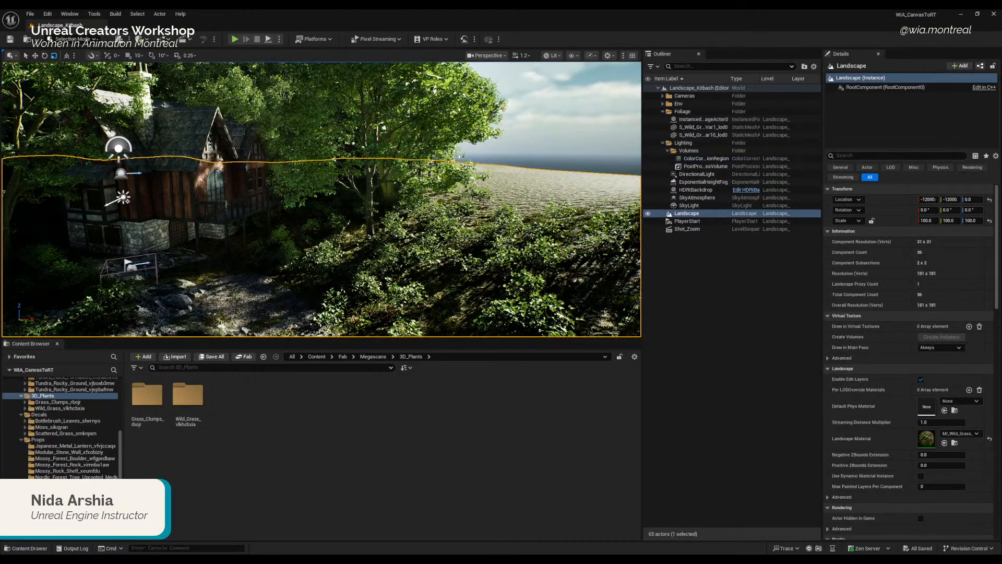
pyautogui.moveTo(505, 223); pyautogui.dragTo(261, 196, button='right')
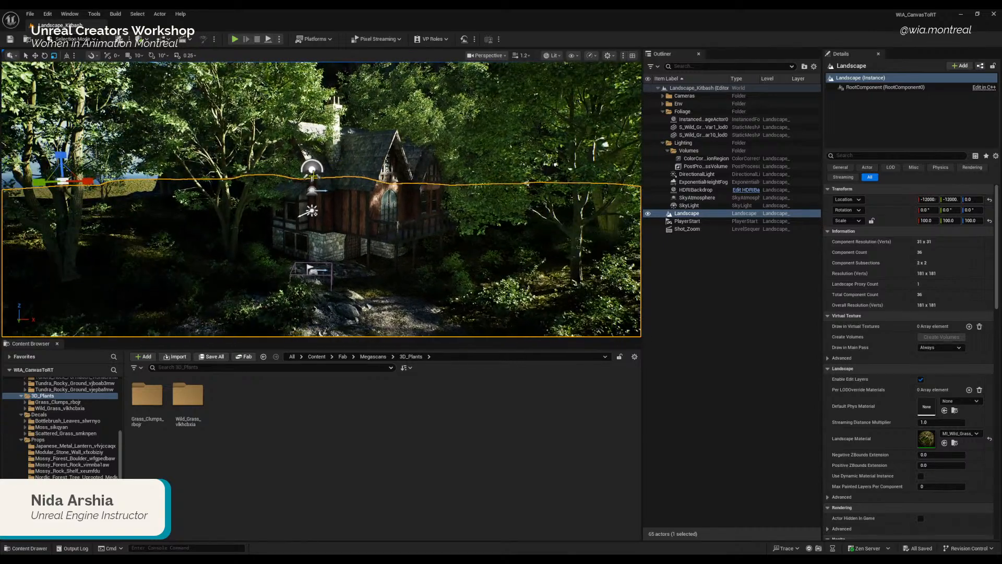
pyautogui.click(312, 170)
pyautogui.moveTo(443, 238); pyautogui.dragTo(423, 257, button='right')
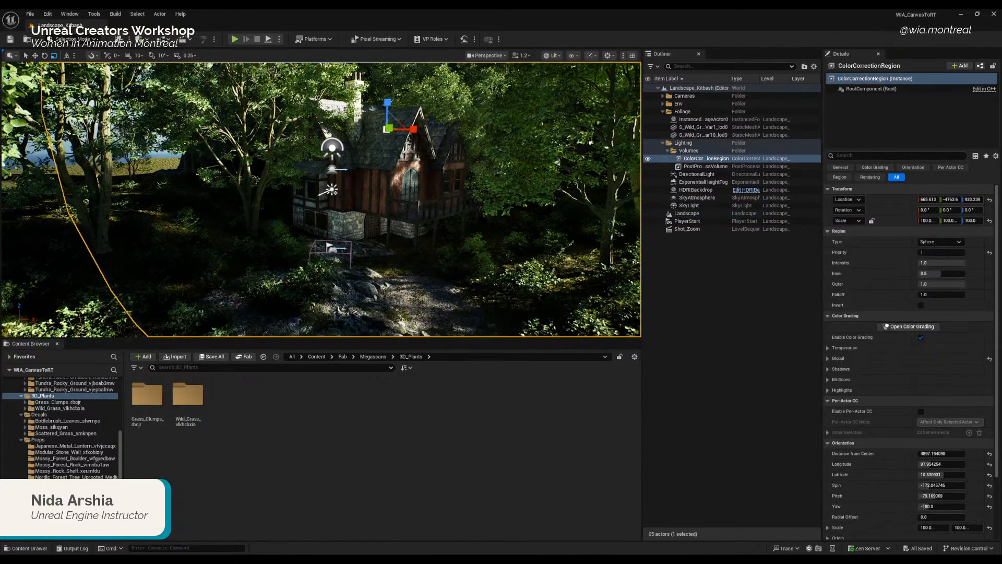
# Step: Toggle Game View on and off, review the viewport's display options, and toggle Game View again from its perspective options
pyautogui.press('g')
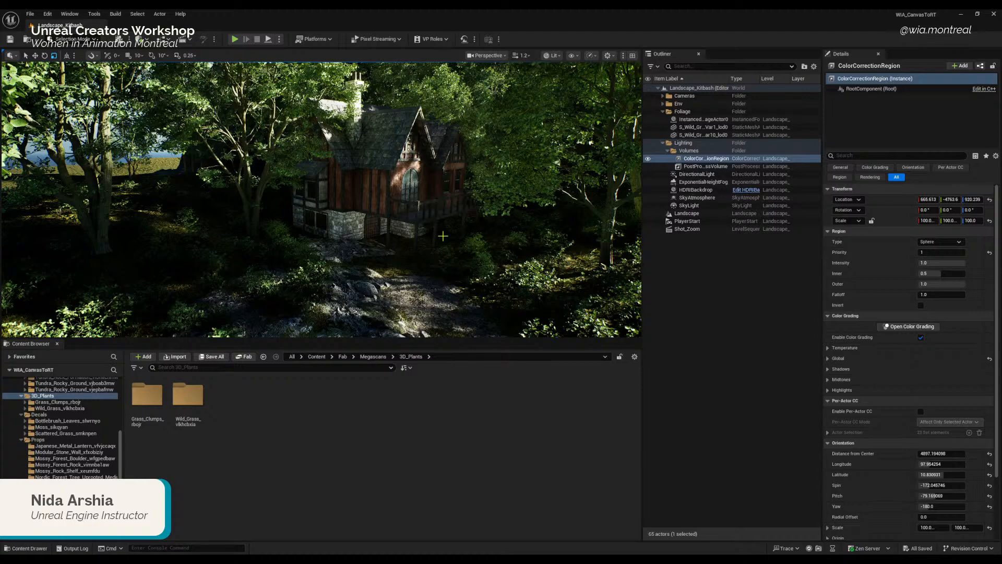
pyautogui.press('g')
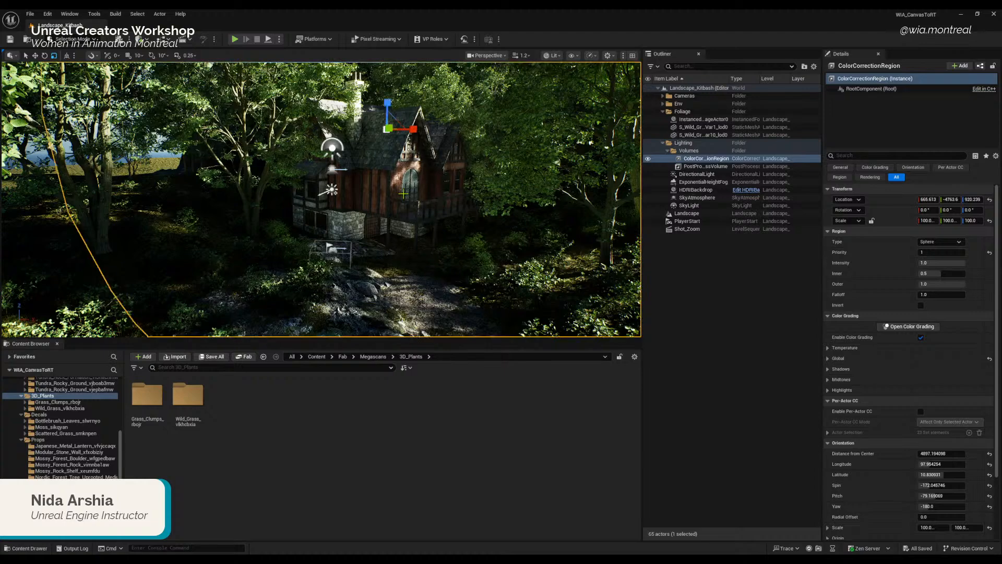
pyautogui.click(555, 56)
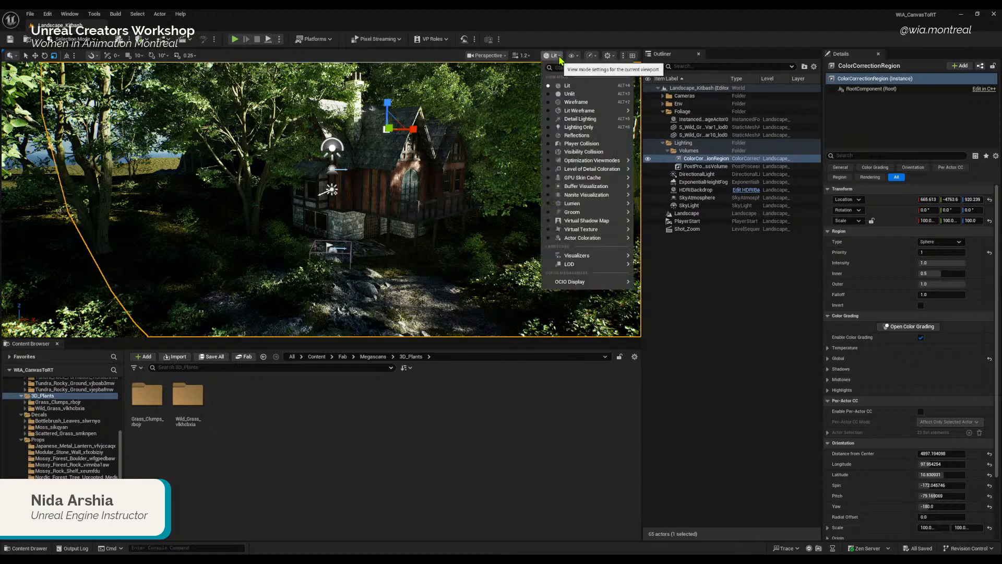
pyautogui.click(572, 56)
pyautogui.click(573, 56)
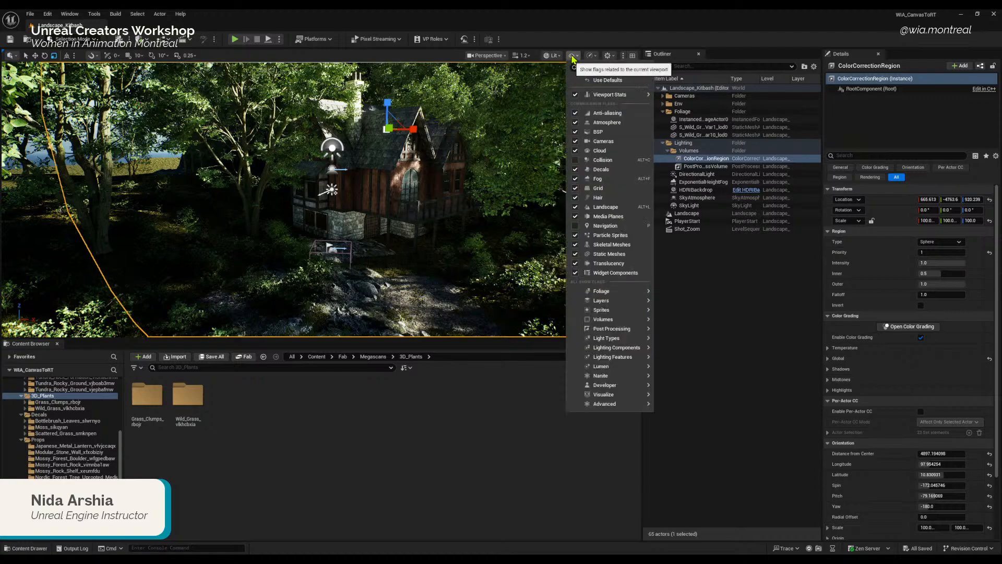
pyautogui.click(590, 56)
pyautogui.click(607, 56)
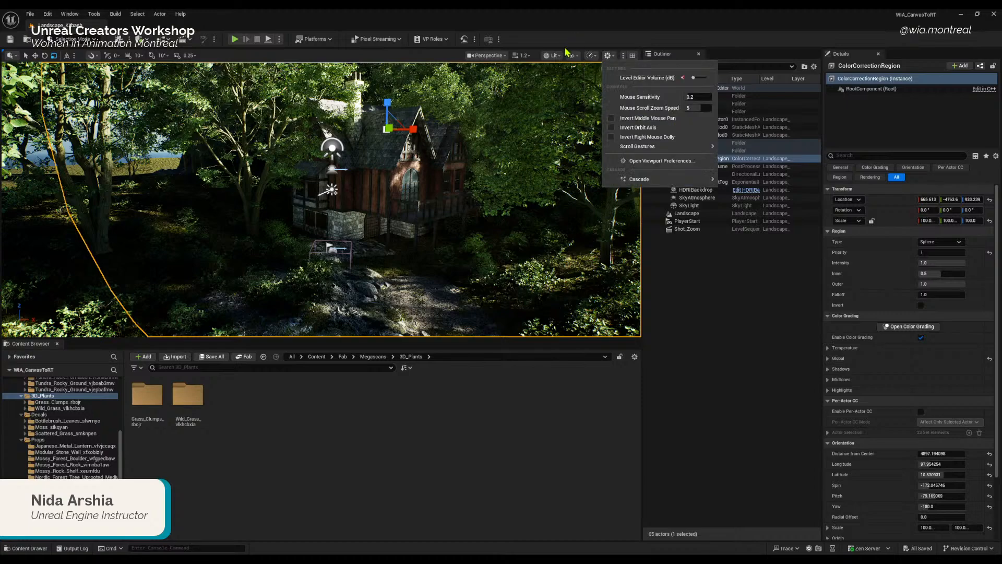
pyautogui.click(487, 56)
pyautogui.click(487, 55)
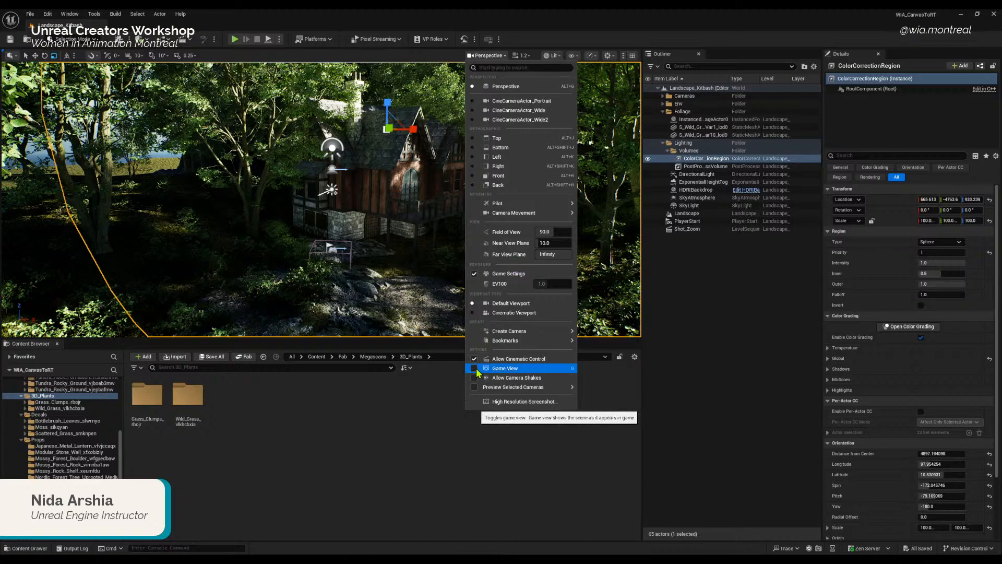
pyautogui.click(474, 368)
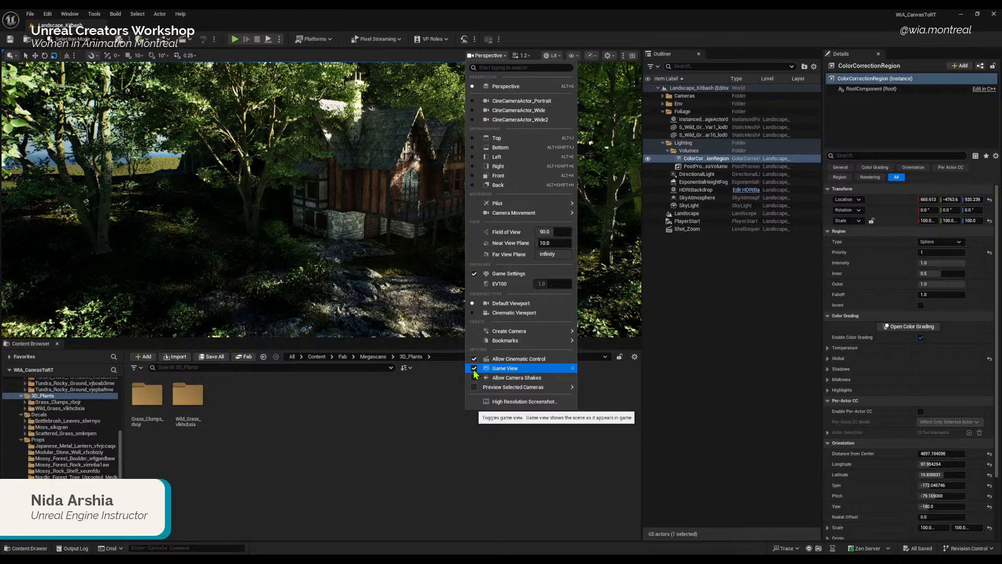
pyautogui.click(474, 368)
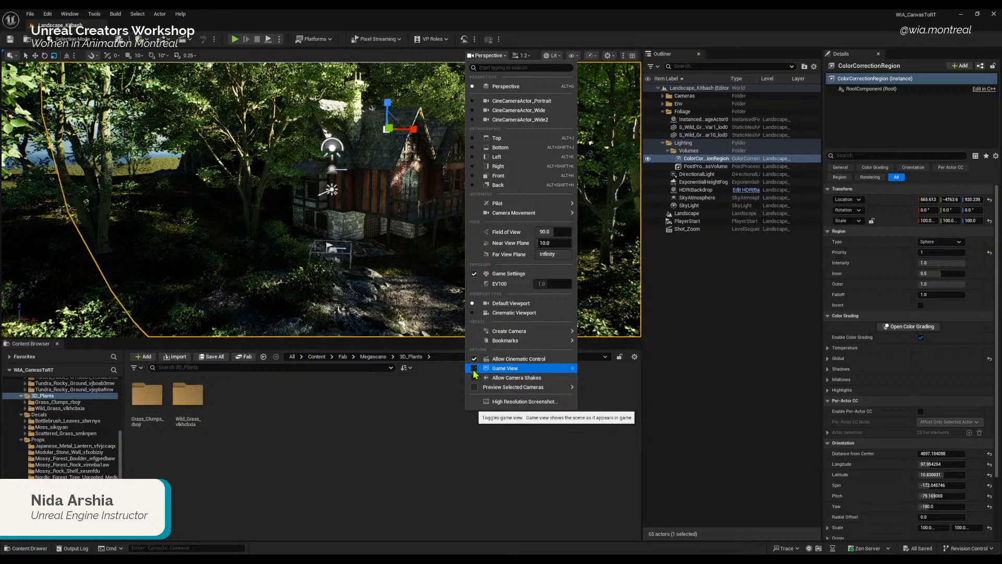
# Step: Enlarge the level viewport by shrinking the Content Browser's height, and reframe the cottage and its path
pyautogui.moveTo(433, 245); pyautogui.dragTo(473, 234, button='right')
pyautogui.press('s')
pyautogui.press('w')
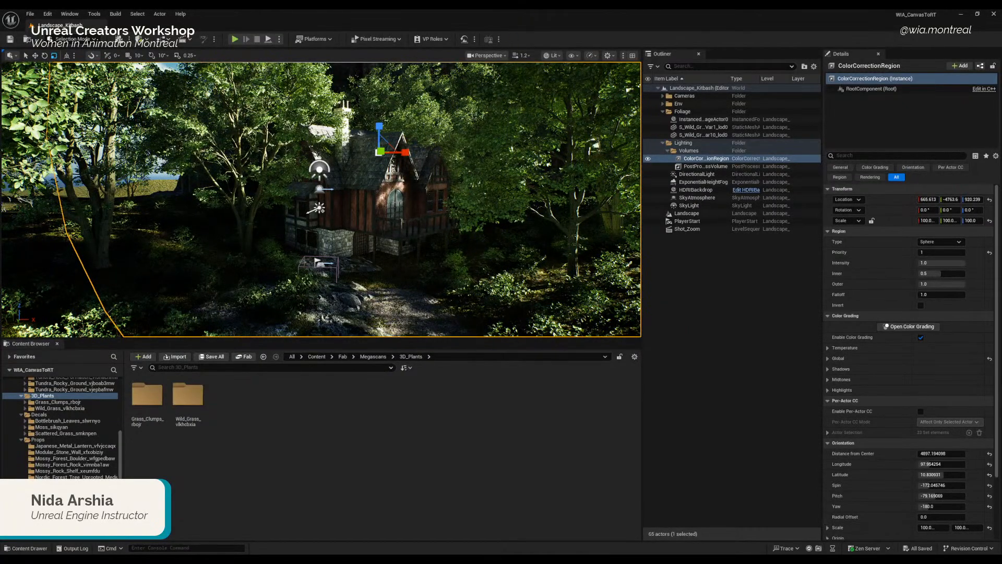
pyautogui.moveTo(472, 94); pyautogui.dragTo(466, 100, button='right')
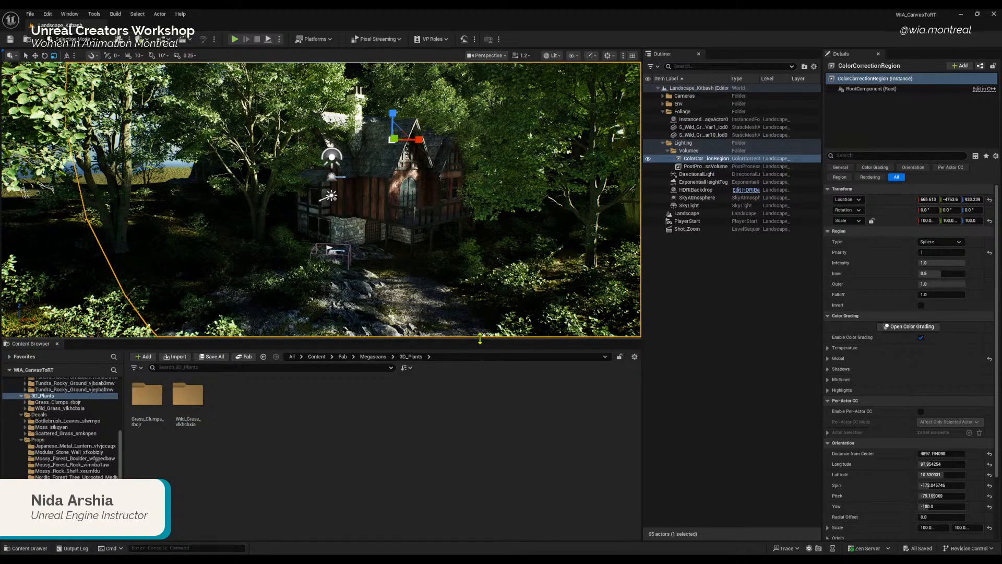
pyautogui.moveTo(480, 338); pyautogui.dragTo(480, 376)
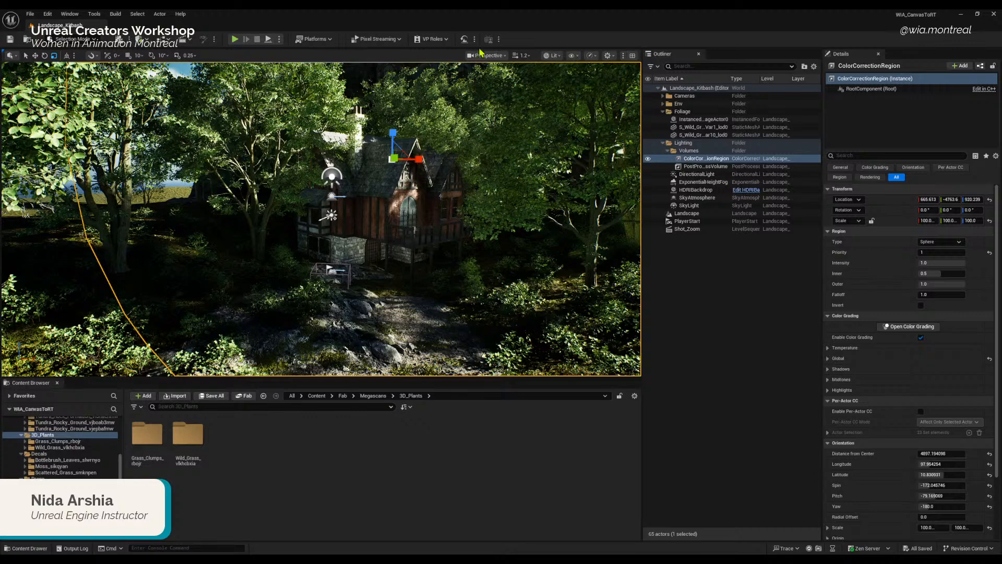
pyautogui.moveTo(471, 305)
pyautogui.mouseDown(button='right')
pyautogui.moveTo(459, 316)
pyautogui.moveTo(475, 312)
pyautogui.mouseUp(button='right')
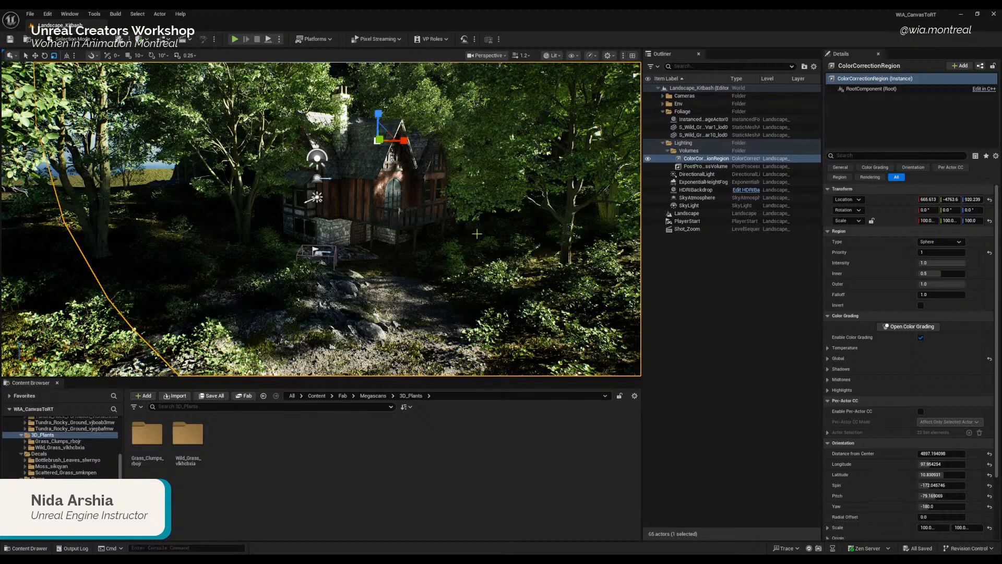
# Step: View the cottage scene through CineCameraActor_Portrait, CineCameraActor_Wide and CineCameraActor_Wide2 in turn
pyautogui.moveTo(321, 219)
pyautogui.mouseDown(button='right')
pyautogui.moveTo(320, 207)
pyautogui.moveTo(349, 210)
pyautogui.moveTo(318, 204)
pyautogui.mouseUp(button='right')
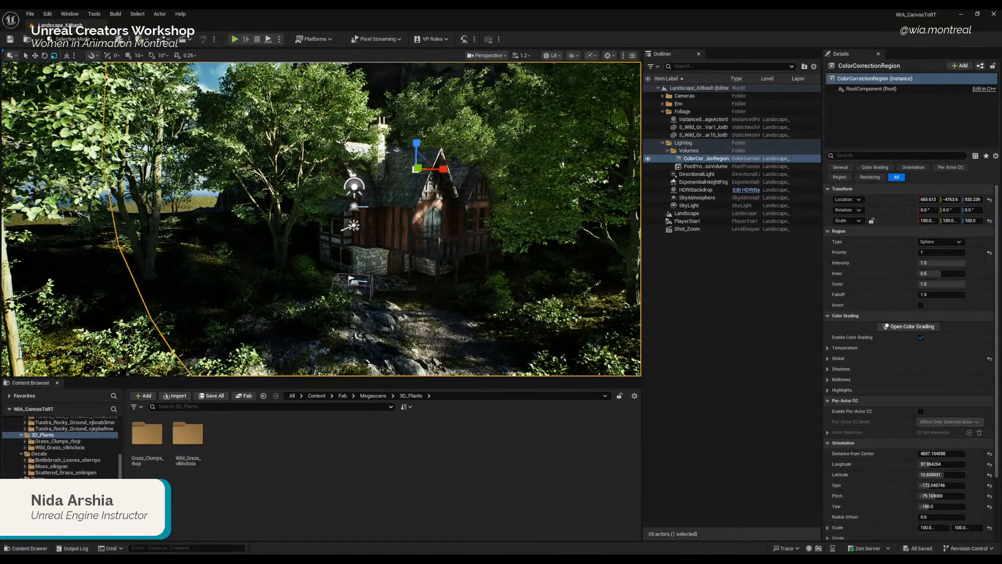
pyautogui.click(488, 56)
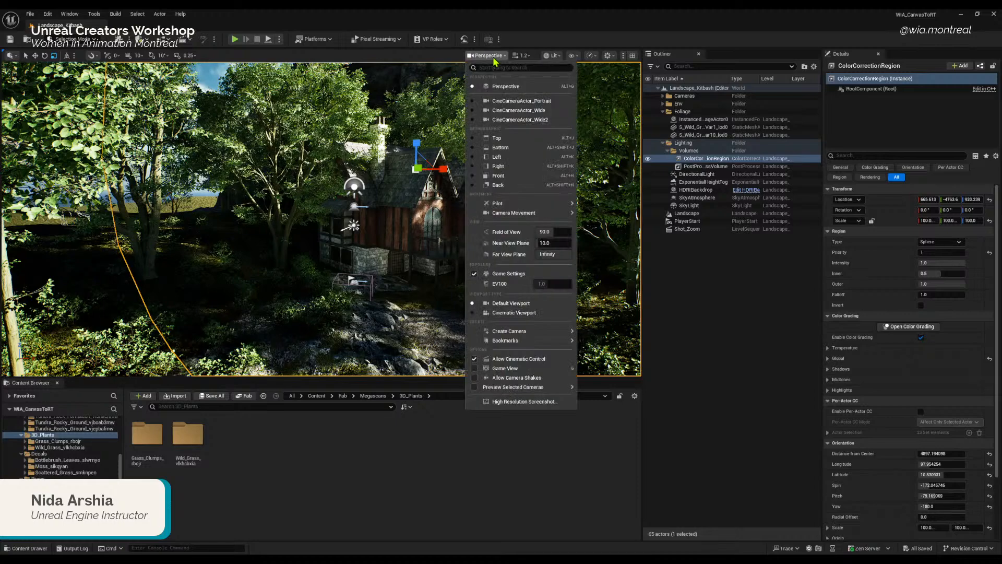
pyautogui.click(510, 101)
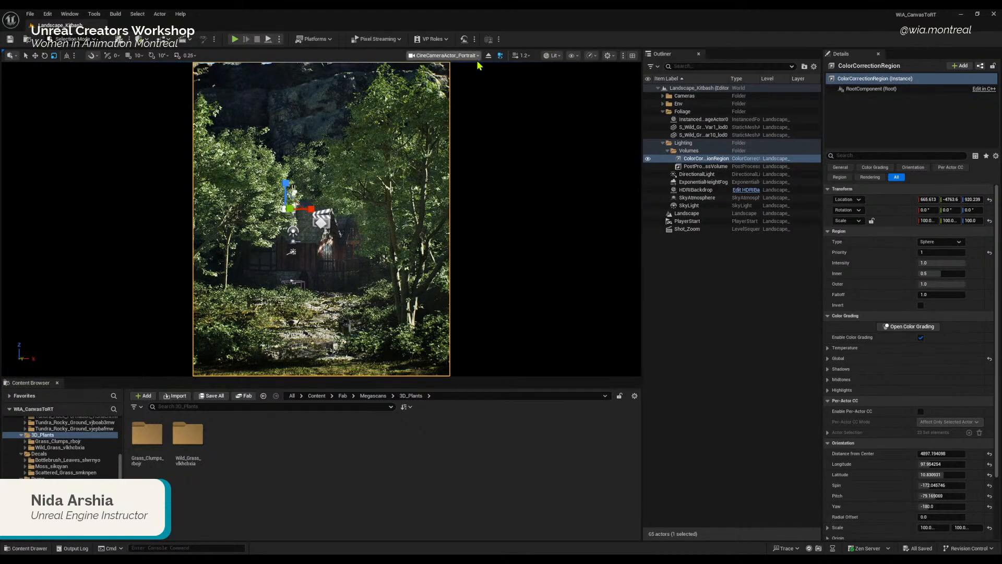
pyautogui.click(446, 56)
pyautogui.click(475, 110)
pyautogui.click(449, 55)
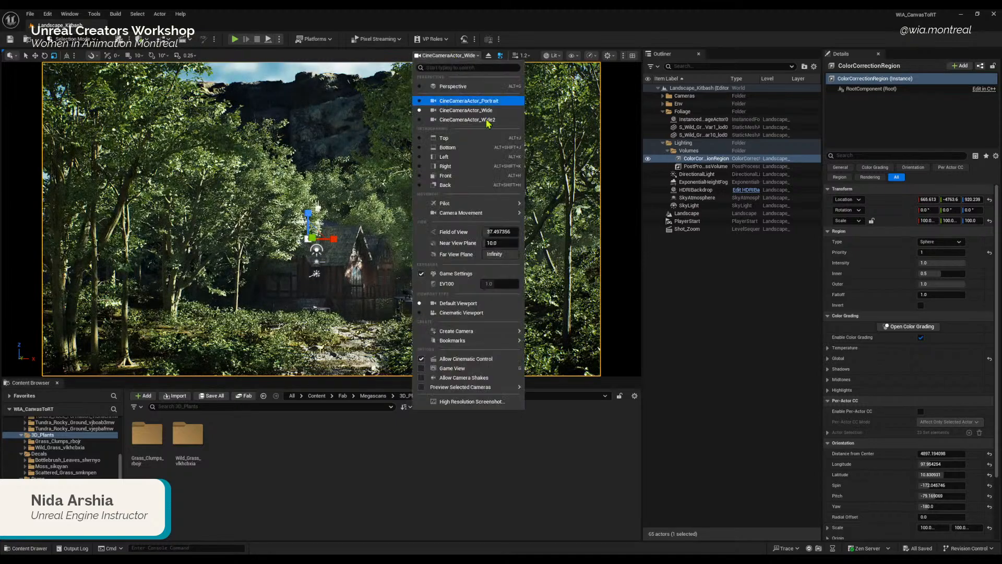
pyautogui.click(476, 118)
# Step: Survey the whole level in the Top orthographic view, including the sky dome and landscape extents, and return to Perspective
pyautogui.click(454, 56)
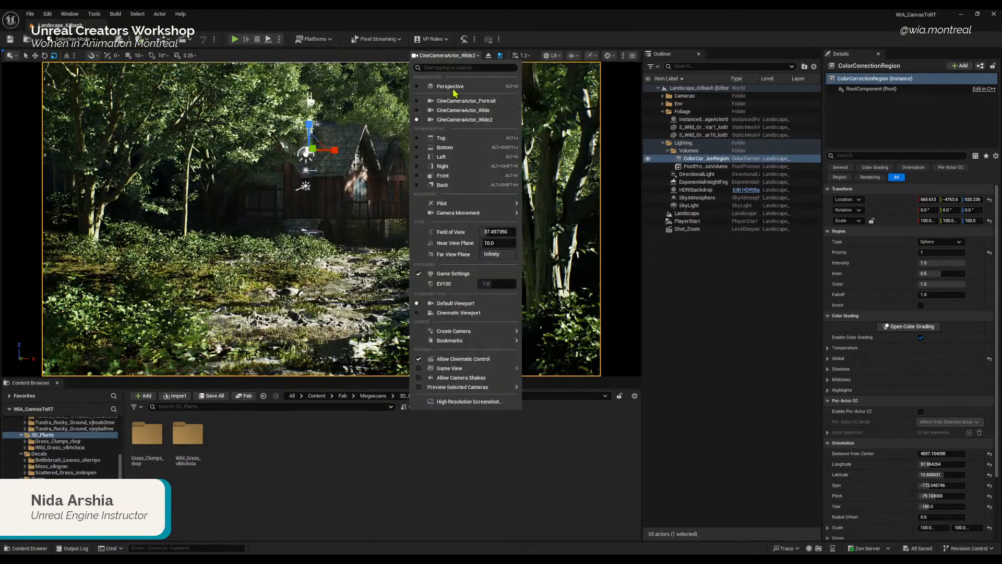
pyautogui.click(444, 138)
pyautogui.scroll(-12, 408, 268)
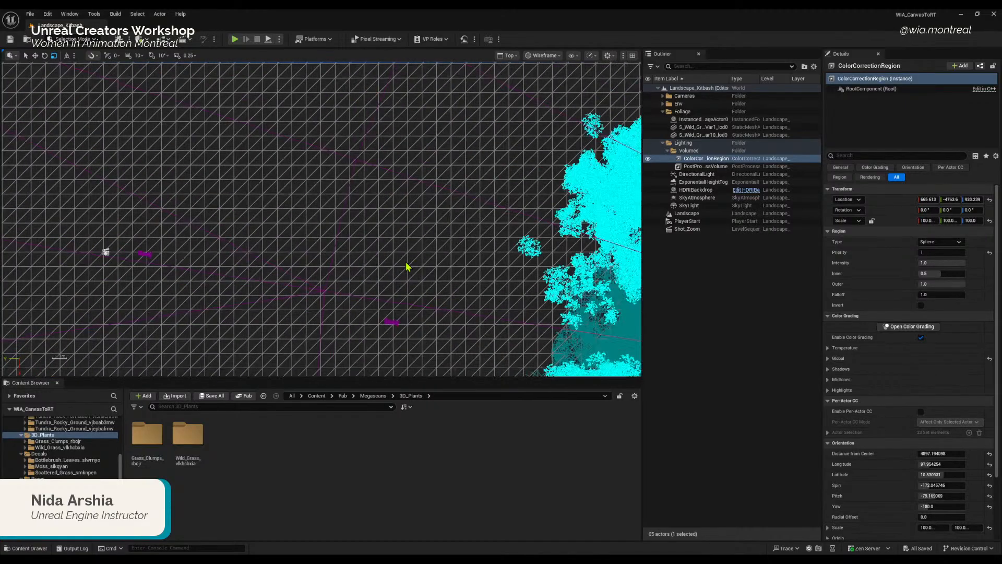
pyautogui.moveTo(445, 181); pyautogui.dragTo(401, 305, button='right')
pyautogui.scroll(-8, 402, 305)
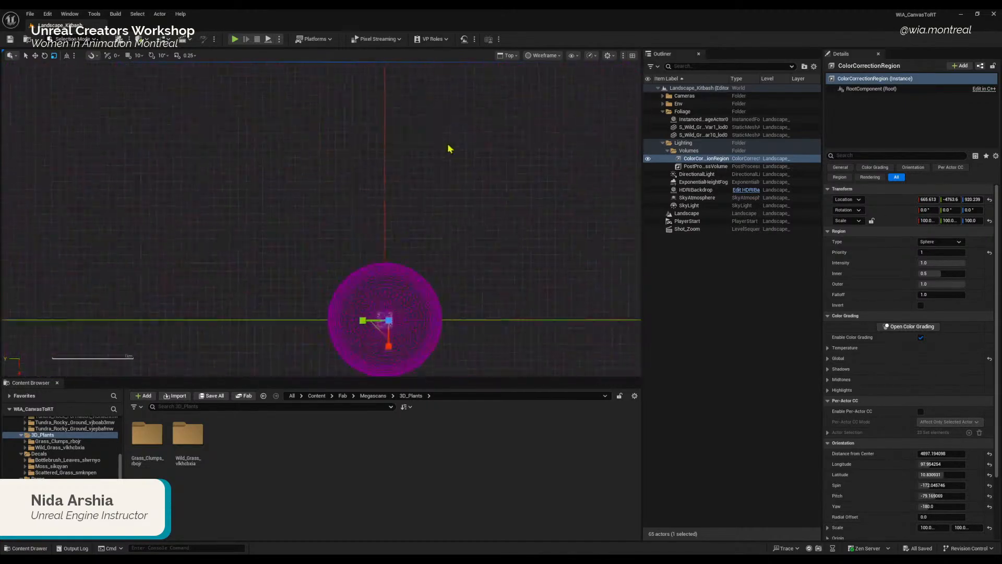
pyautogui.scroll(-2, 403, 320)
pyautogui.scroll(5, 432, 348)
pyautogui.moveTo(309, 342); pyautogui.dragTo(182, 247, button='right')
pyautogui.scroll(4, 305, 360)
pyautogui.moveTo(565, 145); pyautogui.dragTo(408, 273, button='right')
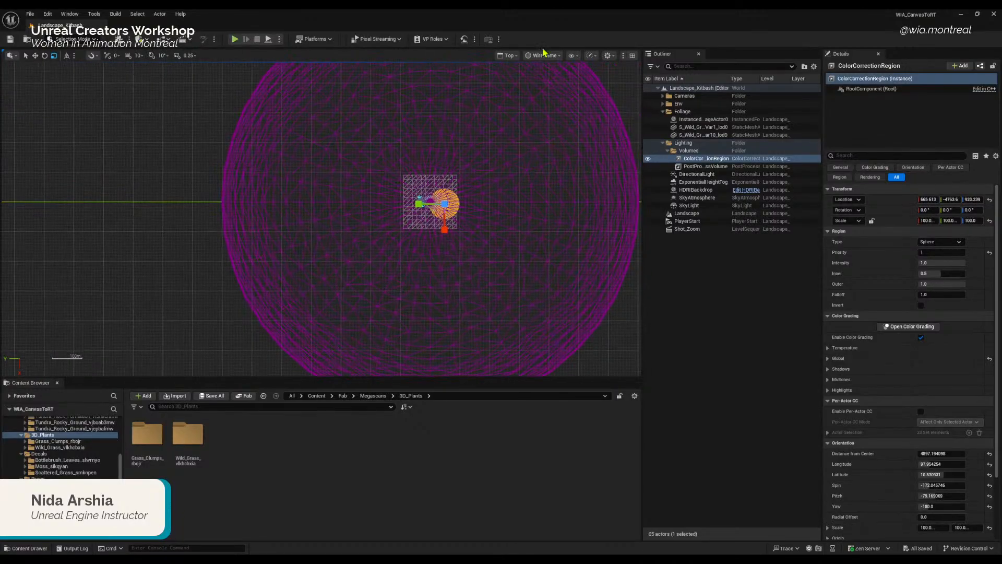
pyautogui.click(508, 55)
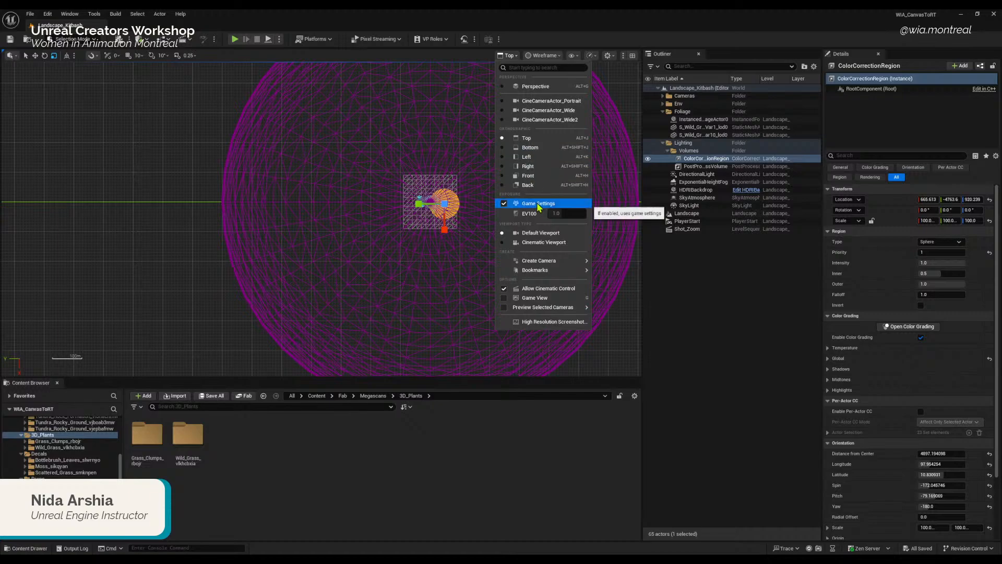
pyautogui.click(542, 89)
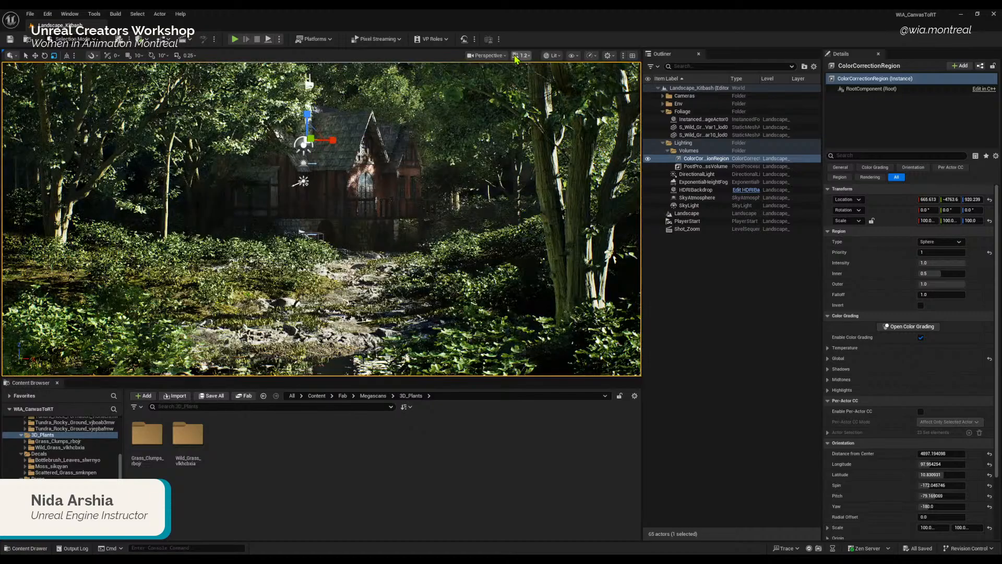
# Step: Review the viewport's Pilot and Camera Movement options, and select the DirectionalLight
pyautogui.click(491, 55)
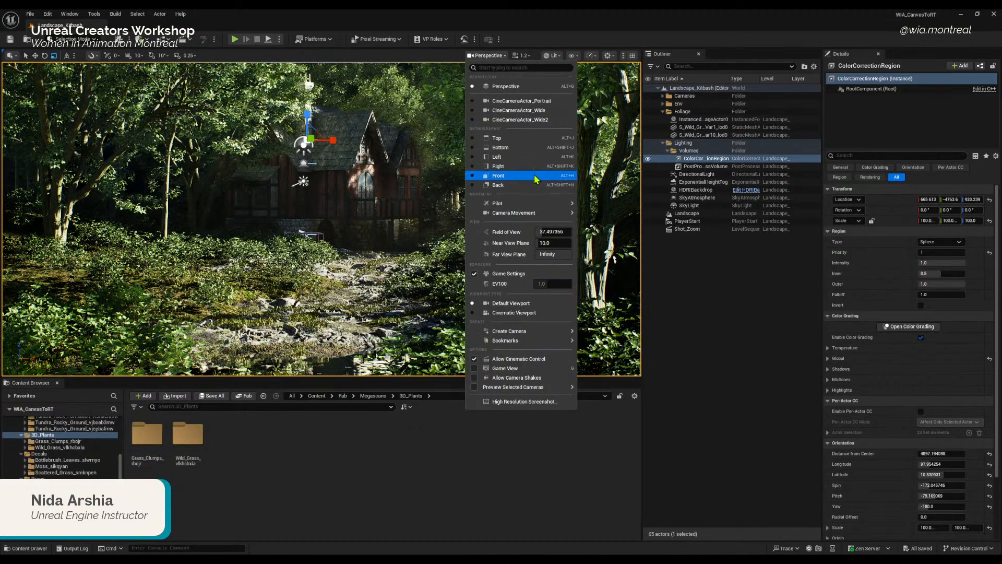
pyautogui.moveTo(537, 204)
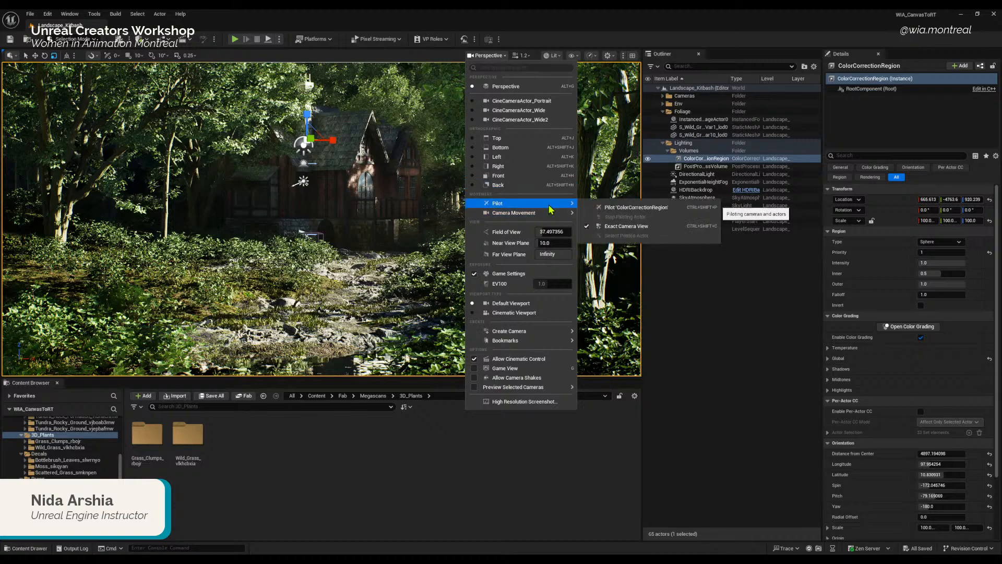
pyautogui.moveTo(571, 213)
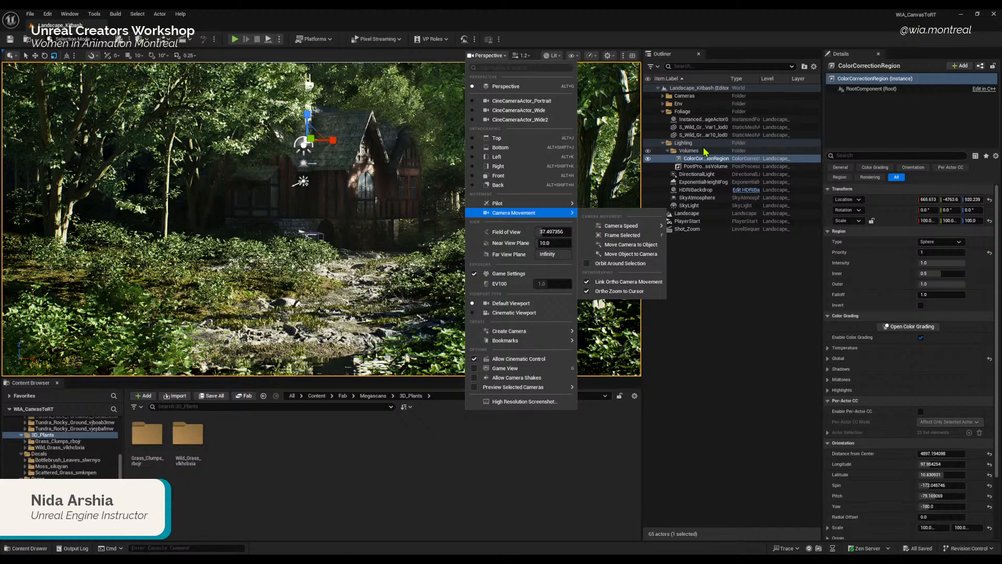
pyautogui.click(698, 174)
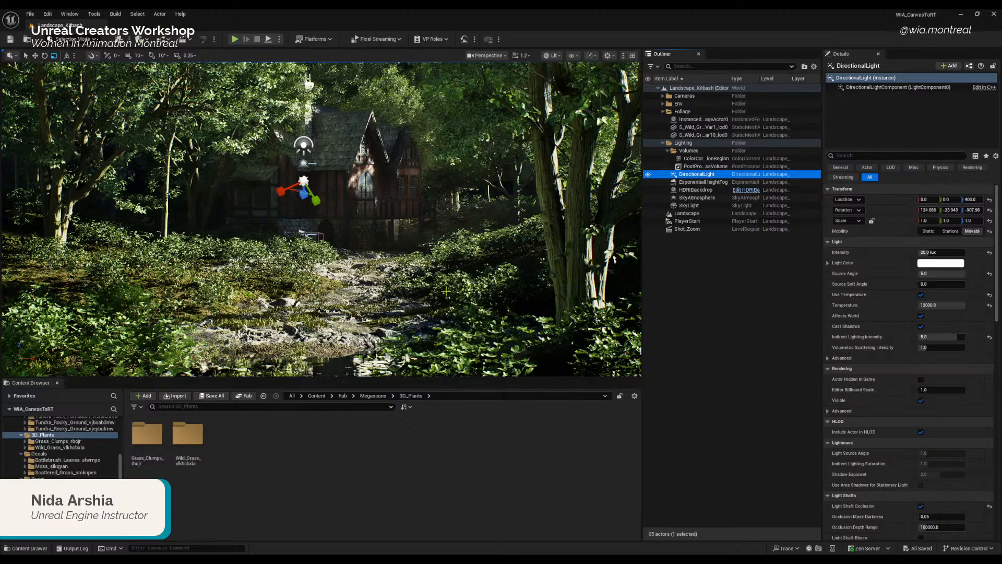
# Step: Look through the project's content folder tree, from the top-level folders to the Megascans 3D assets
pyautogui.scroll(10, 117, 447)
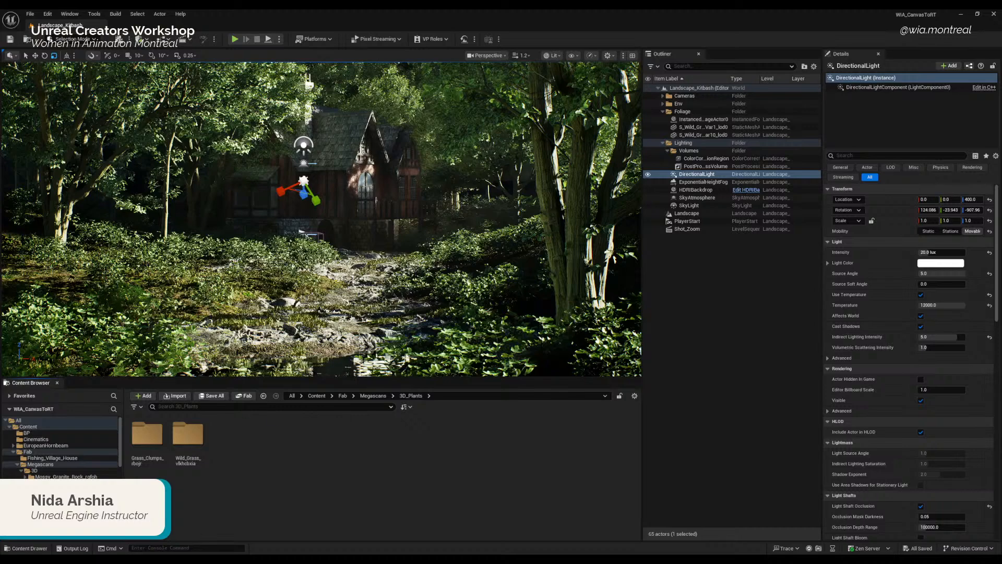
pyautogui.scroll(-4, 63, 488)
pyautogui.scroll(2, 63, 488)
pyautogui.scroll(-3, 63, 488)
pyautogui.scroll(3, 100, 432)
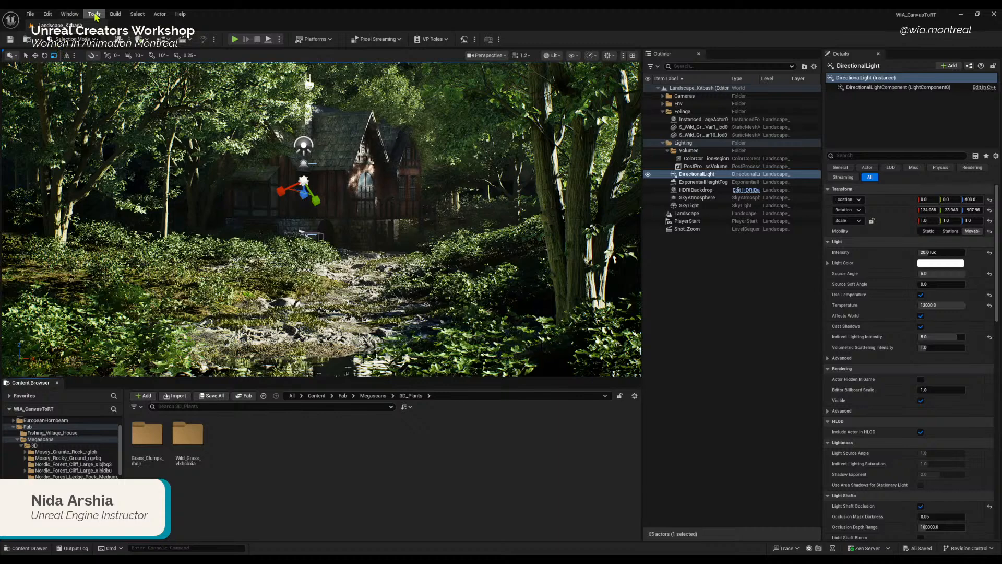
# Step: Show the Place Actors library and look through its Lights and Basic categories
pyautogui.click(69, 13)
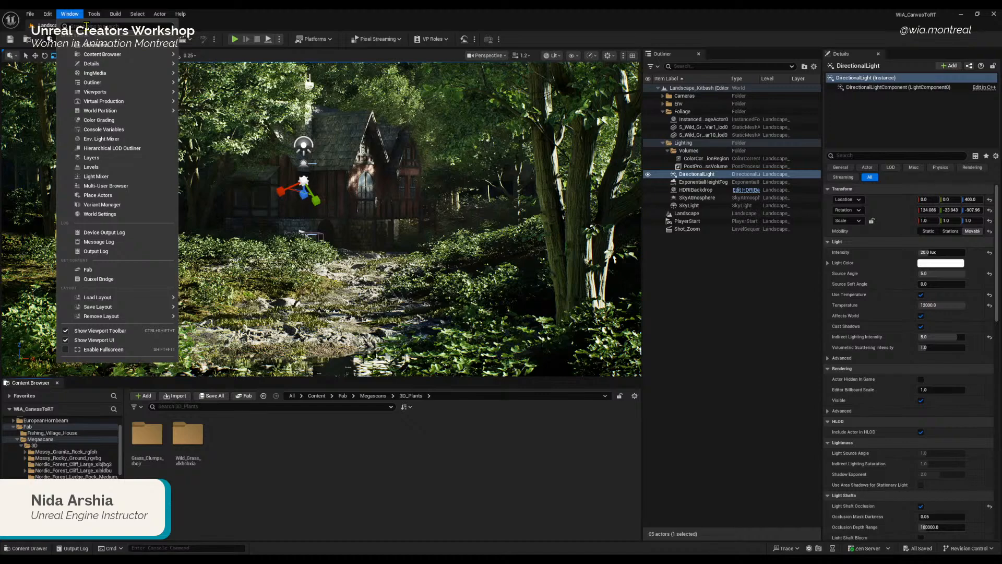
pyautogui.click(102, 197)
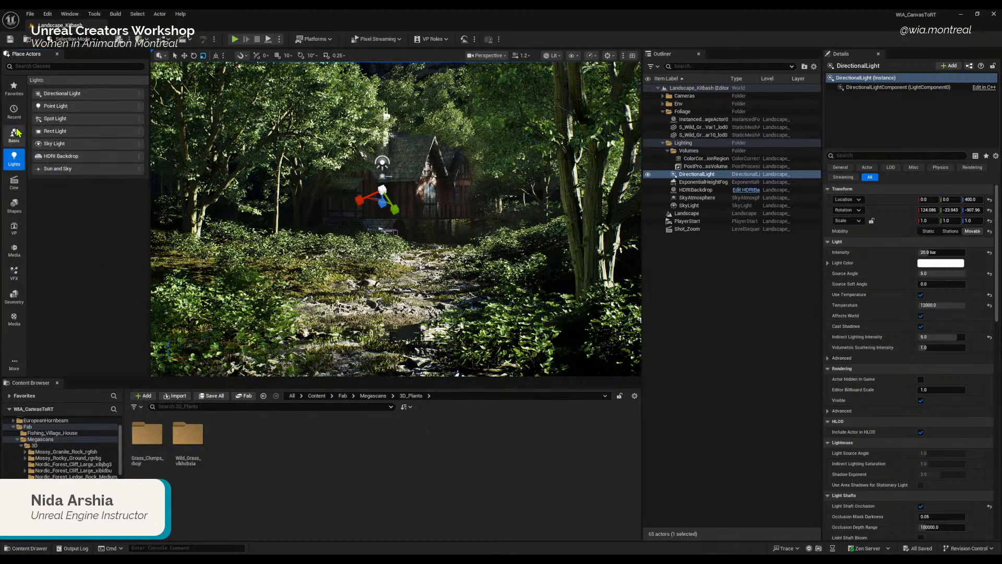
pyautogui.click(16, 167)
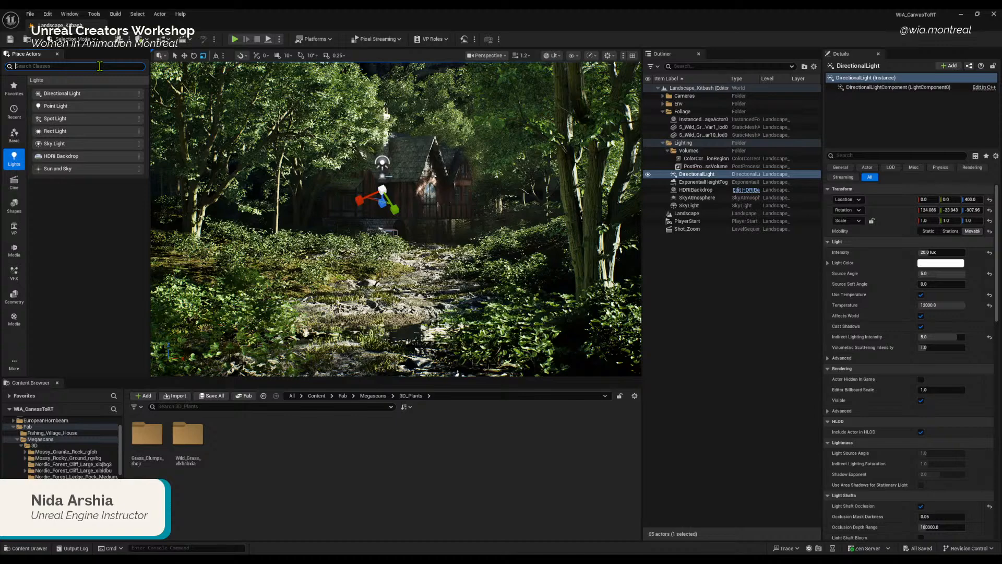
pyautogui.click(15, 135)
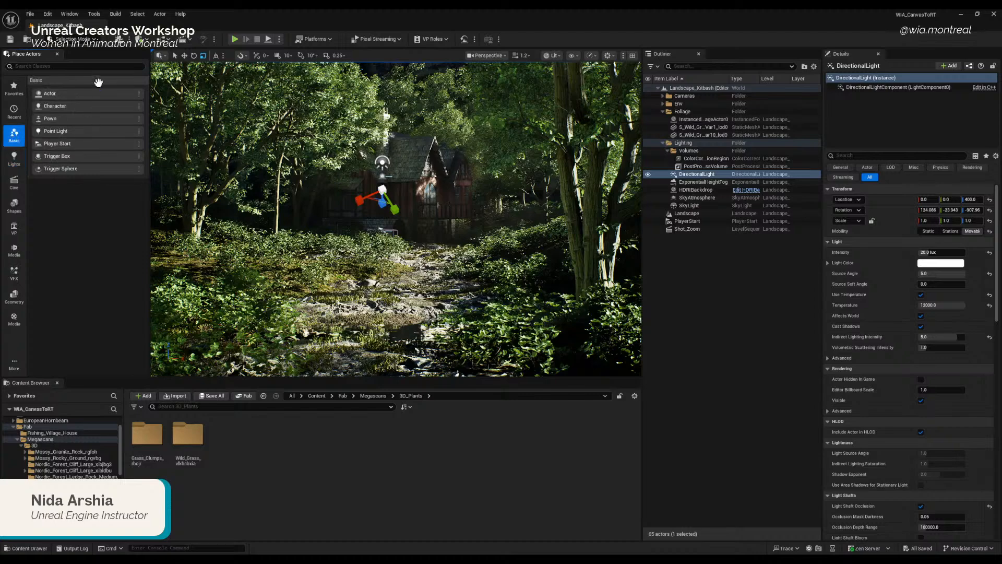
# Step: Place a Cube from the basic shapes on the path, move it in front of the cottage, and switch it to rotation
pyautogui.click(14, 205)
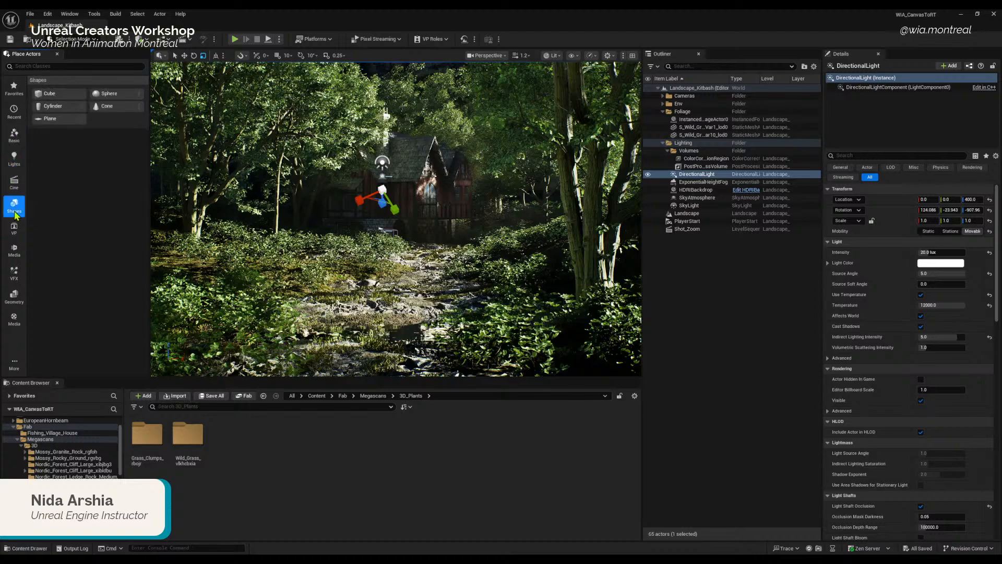
pyautogui.moveTo(48, 95); pyautogui.dragTo(395, 287)
pyautogui.click(424, 274)
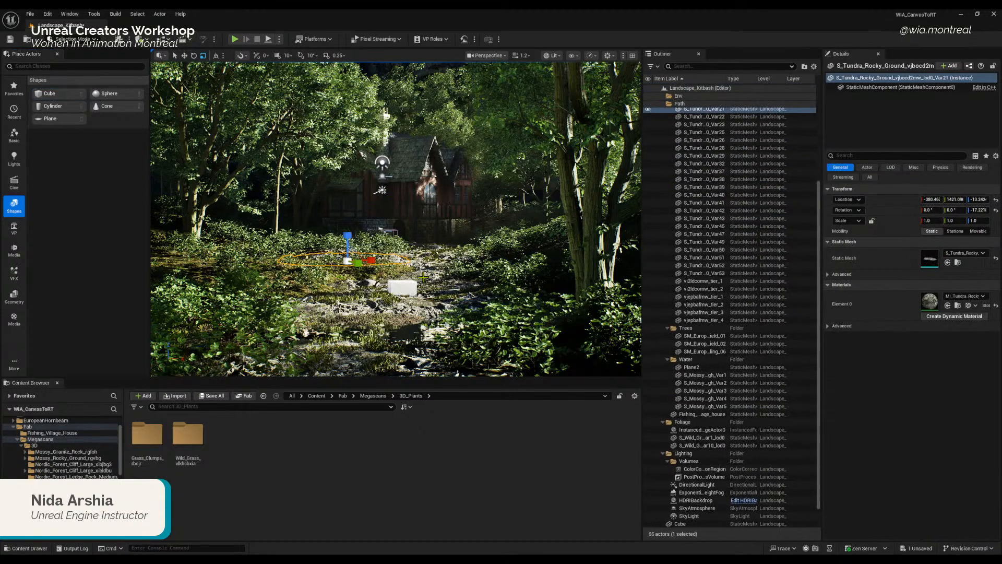
pyautogui.moveTo(406, 287); pyautogui.dragTo(461, 230)
pyautogui.press('e')
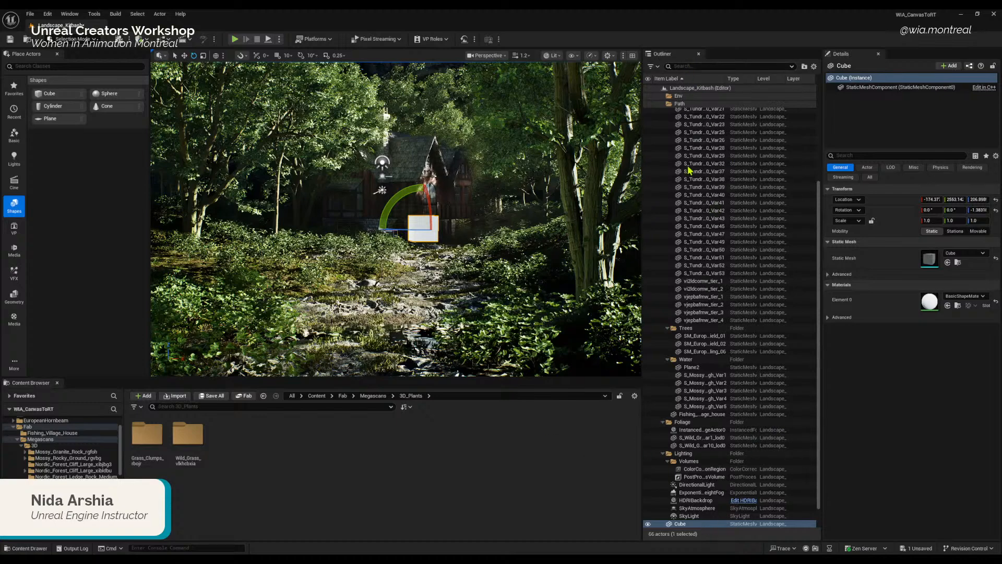
# Step: Delete the test Cube from the level
pyautogui.click(688, 515)
pyautogui.click(684, 524)
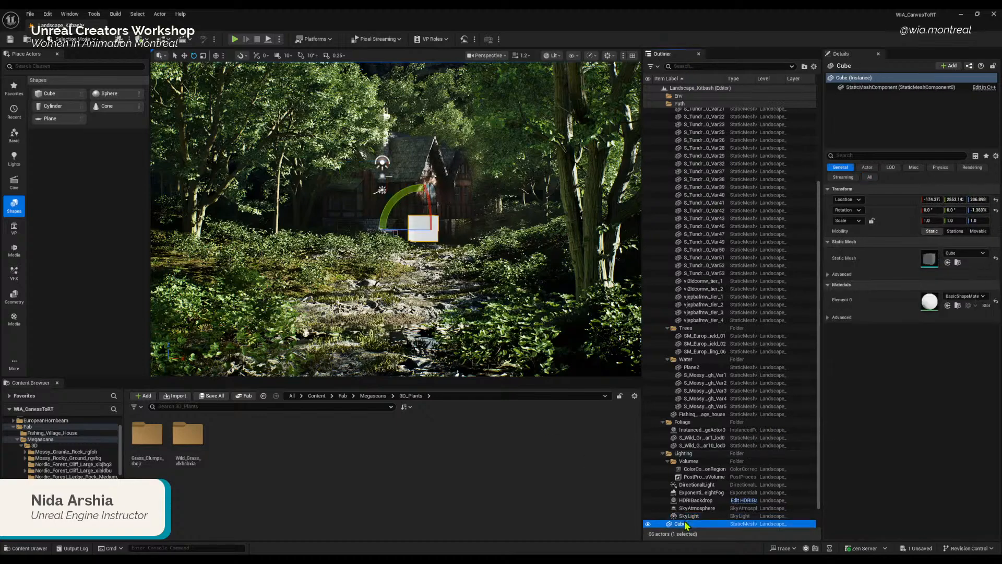
pyautogui.press('Delete')
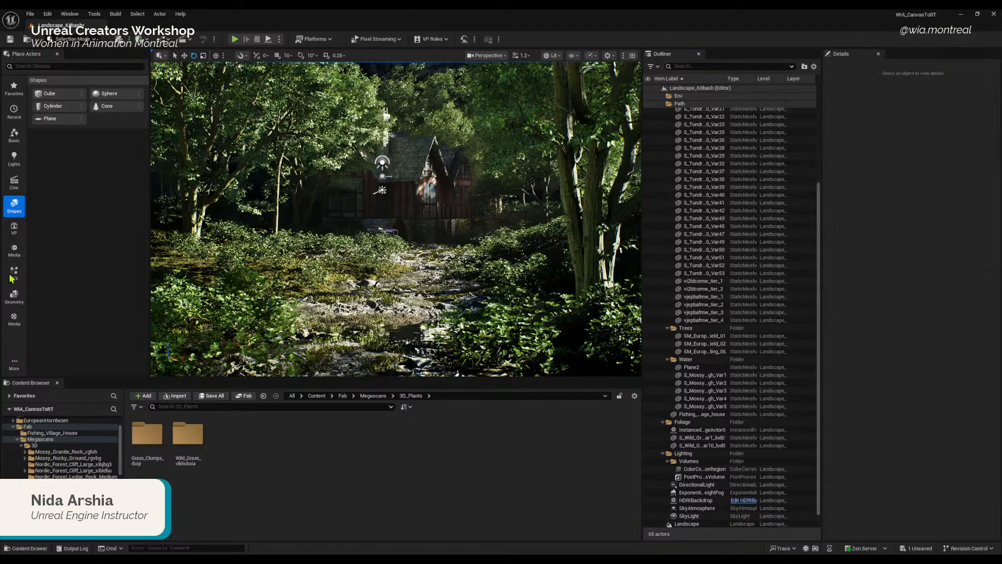
# Step: Browse the virtual production, media, VFX and geometry actor categories, and slightly widen the content folder tree
pyautogui.click(14, 228)
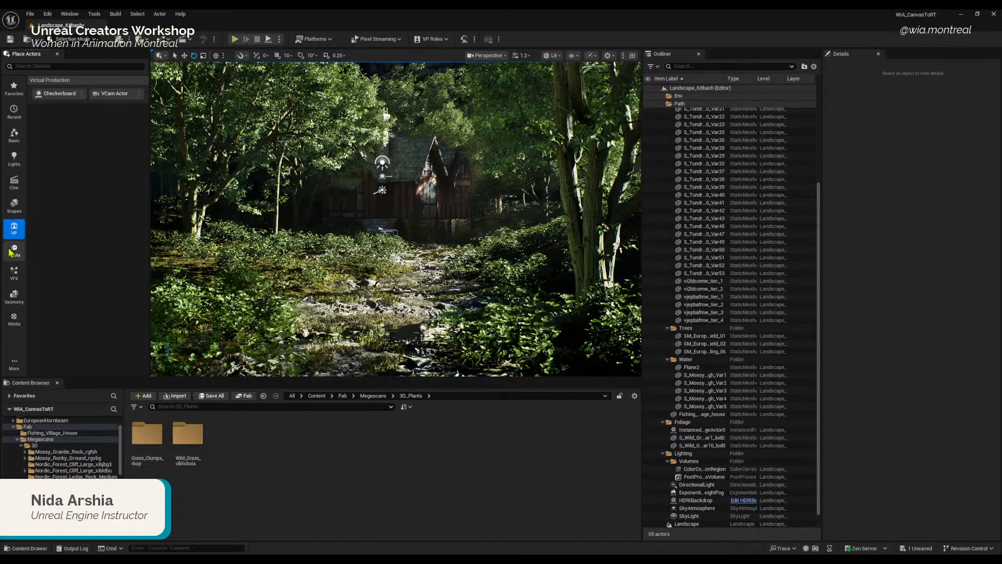
pyautogui.click(11, 251)
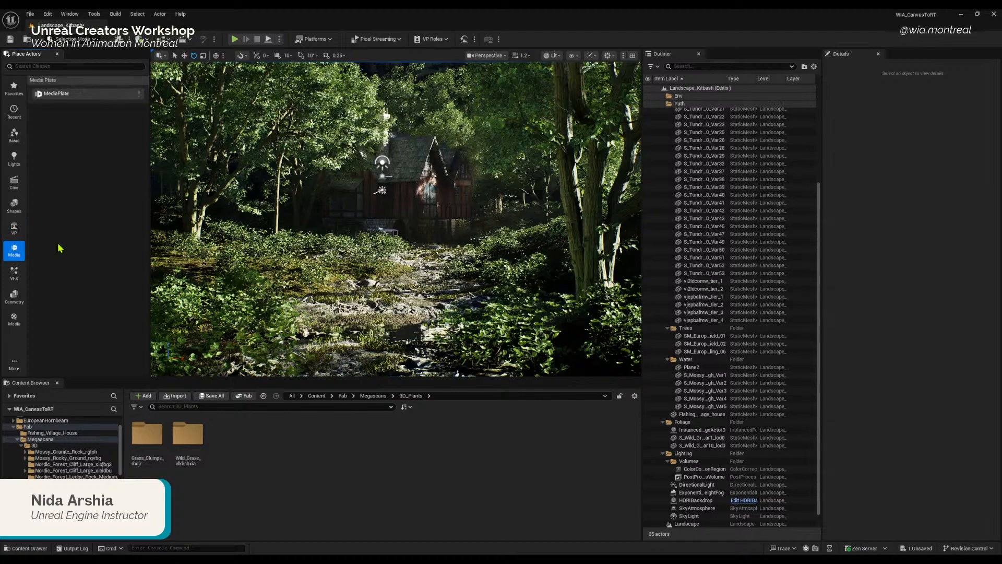
pyautogui.click(14, 272)
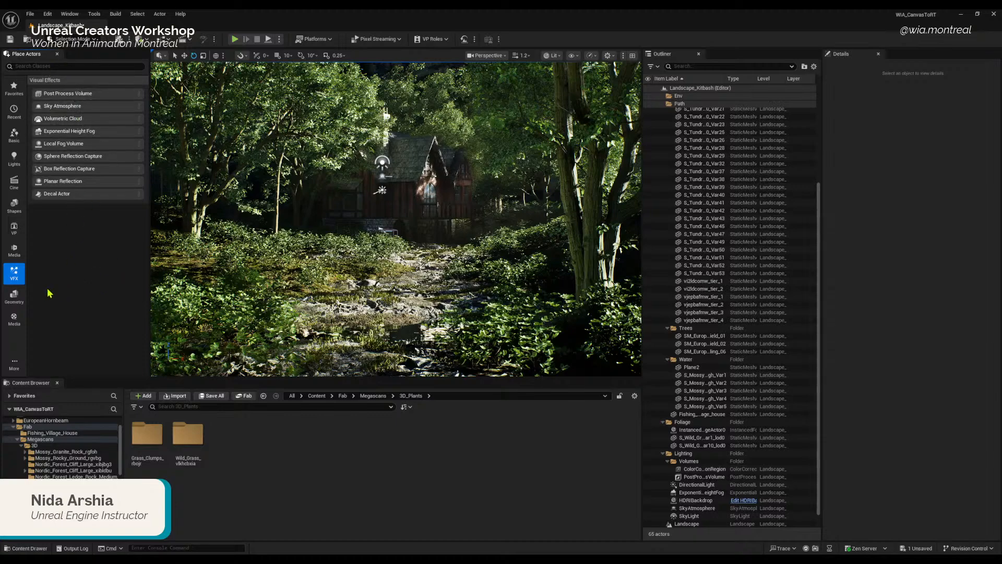
pyautogui.click(14, 298)
pyautogui.click(12, 278)
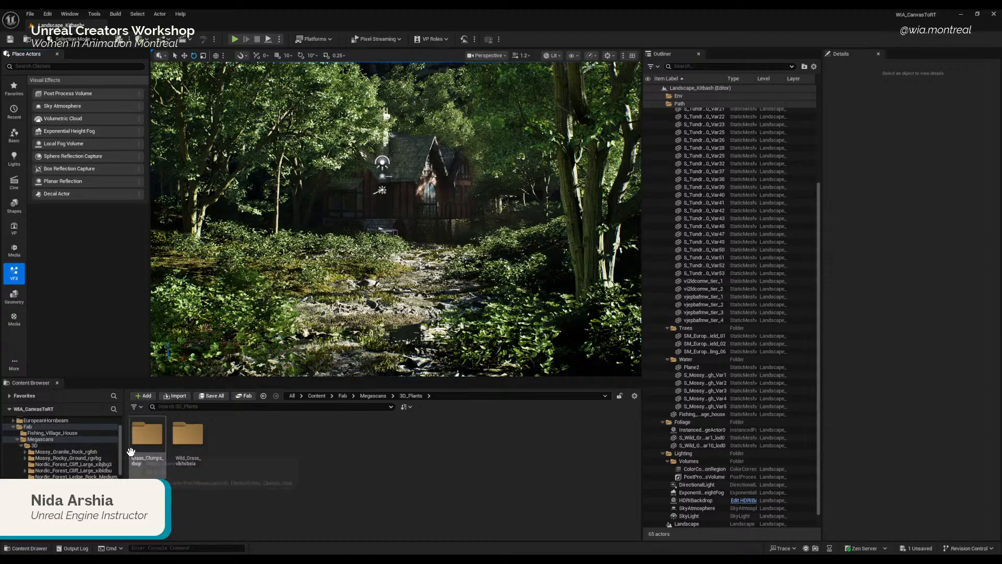
pyautogui.moveTo(124, 458); pyautogui.dragTo(134, 458)
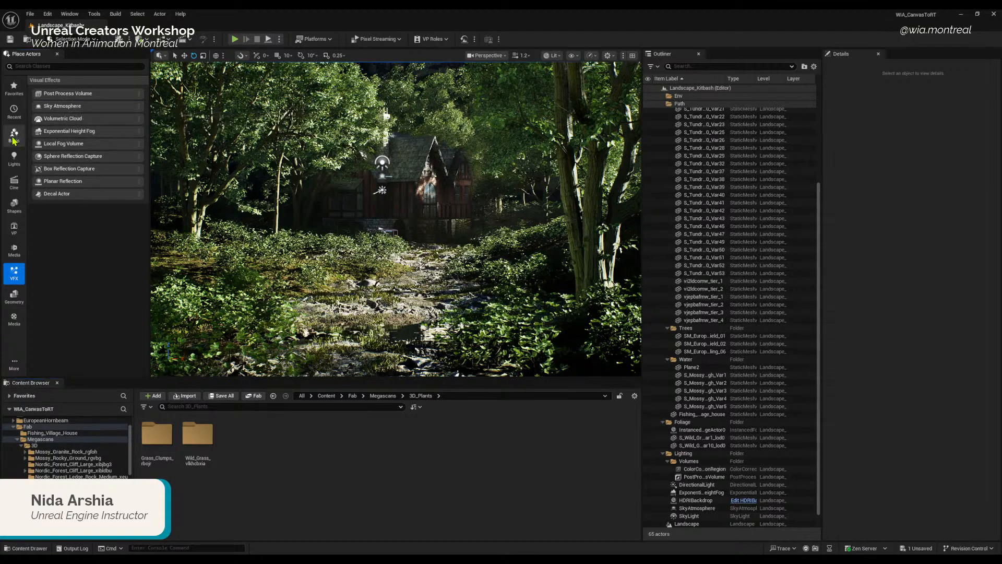
# Step: Place a Point Light in front of the cottage and approach it for a closer view
pyautogui.click(15, 161)
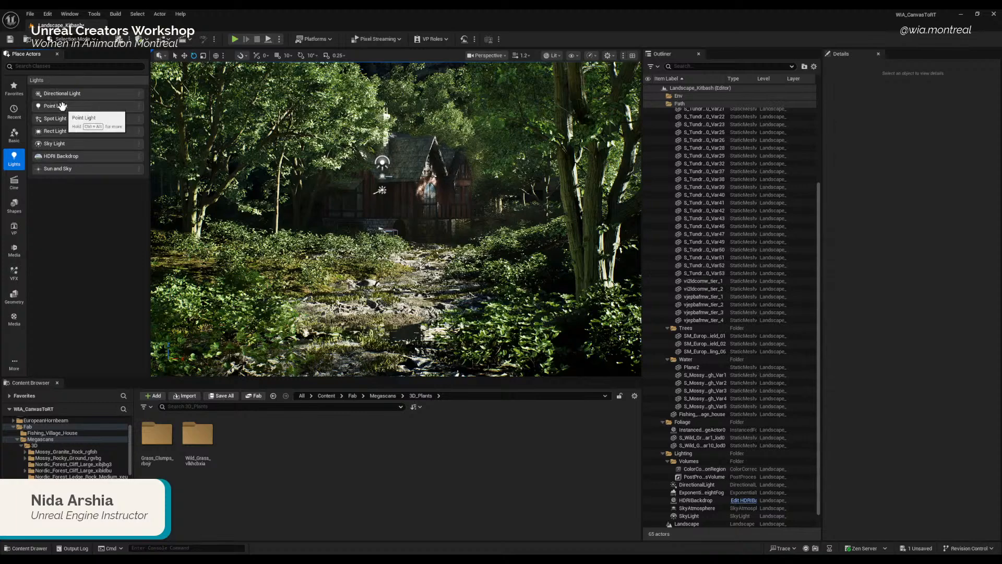
pyautogui.moveTo(61, 106); pyautogui.dragTo(390, 172)
pyautogui.press('w')
pyautogui.moveTo(390, 226)
pyautogui.mouseDown(button='right')
pyautogui.moveTo(383, 290)
pyautogui.moveTo(402, 263)
pyautogui.moveTo(377, 226)
pyautogui.moveTo(398, 214)
pyautogui.moveTo(435, 224)
pyautogui.moveTo(401, 224)
pyautogui.mouseUp(button='right')
pyautogui.press('w')
pyautogui.press('w')
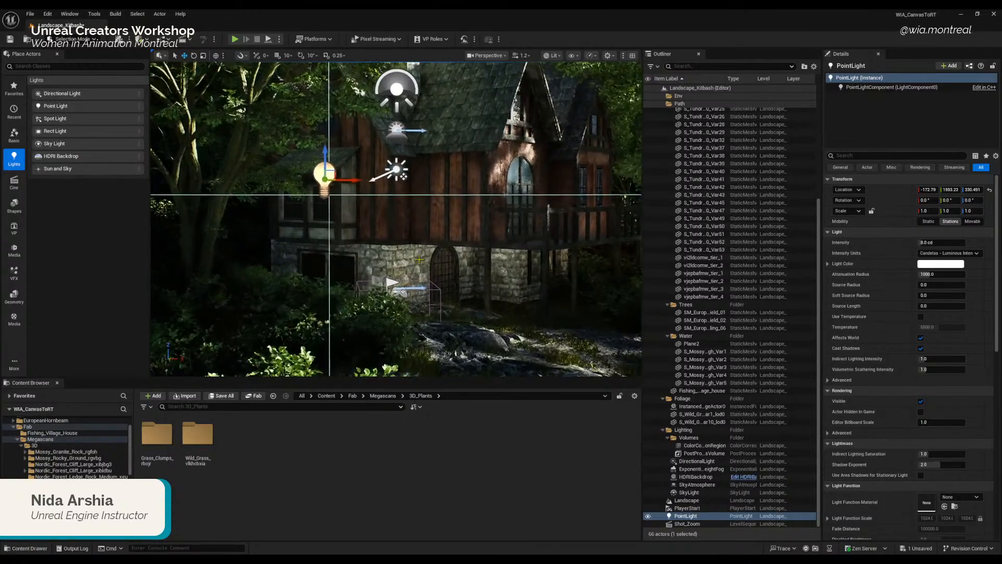
# Step: Collapse the Path folder in the level's actor list and hide everything in the Lighting folder
pyautogui.click(693, 98)
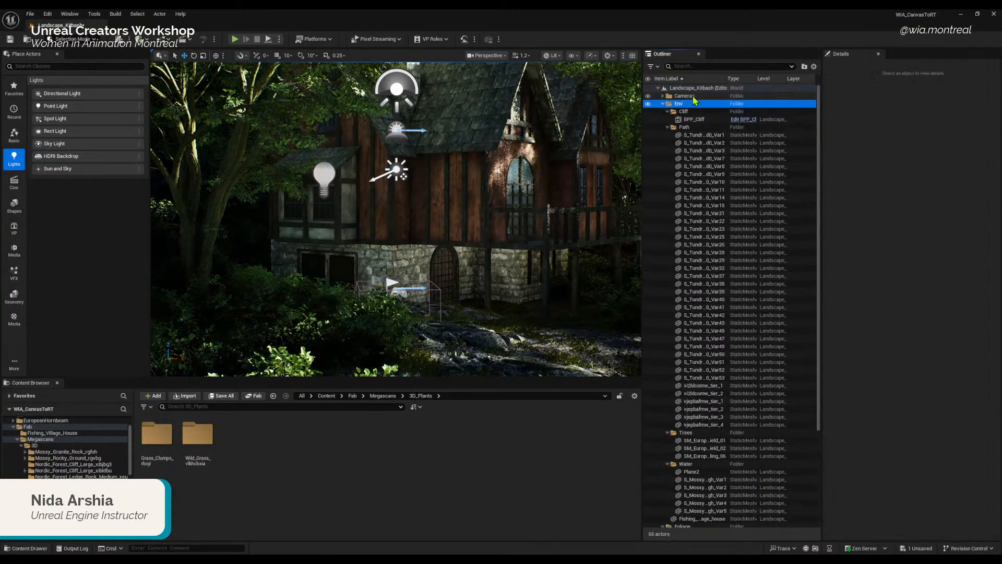
pyautogui.click(669, 127)
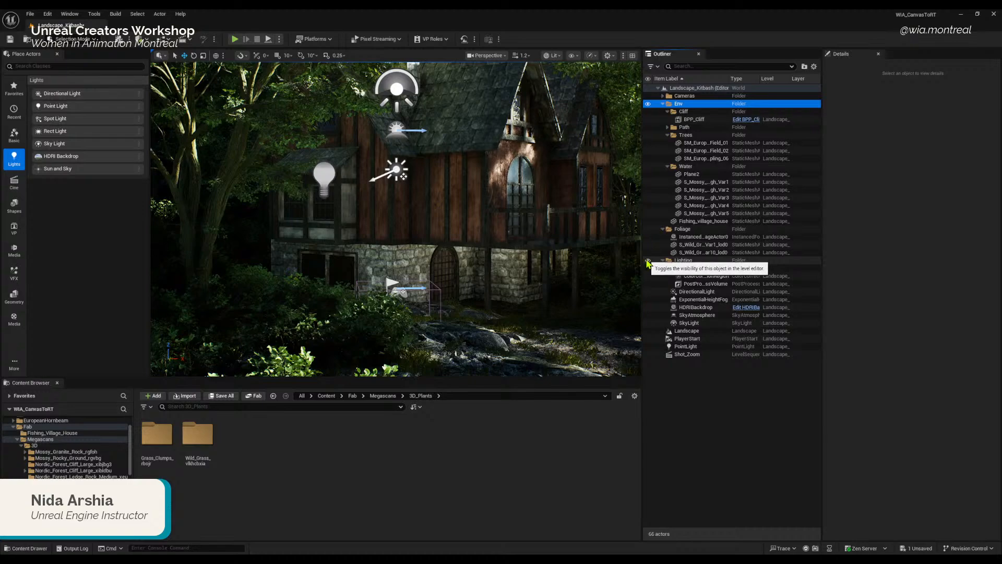
pyautogui.click(647, 261)
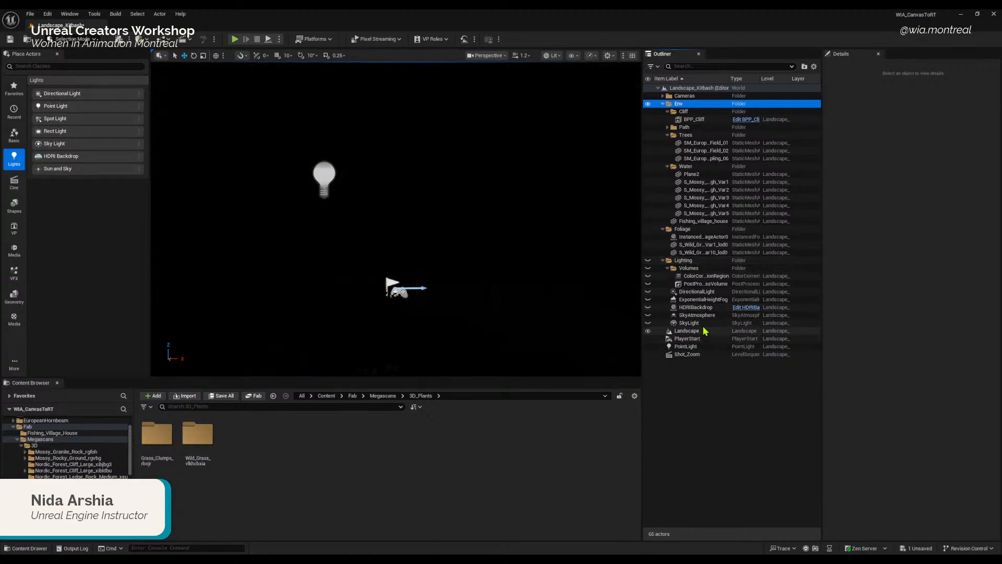
# Step: Set the Point Light's intensity to 1000 cd
pyautogui.click(686, 346)
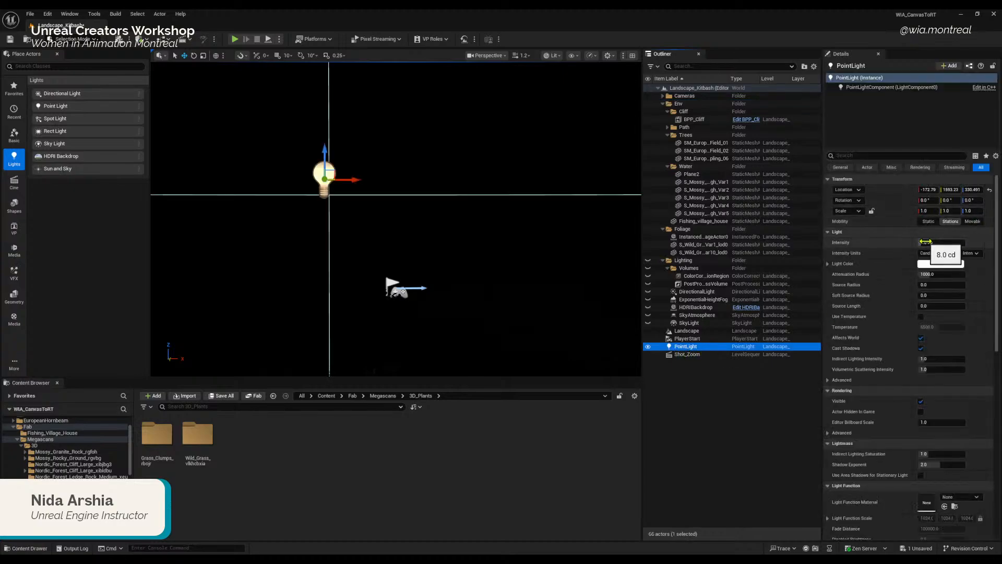
pyautogui.click(687, 356)
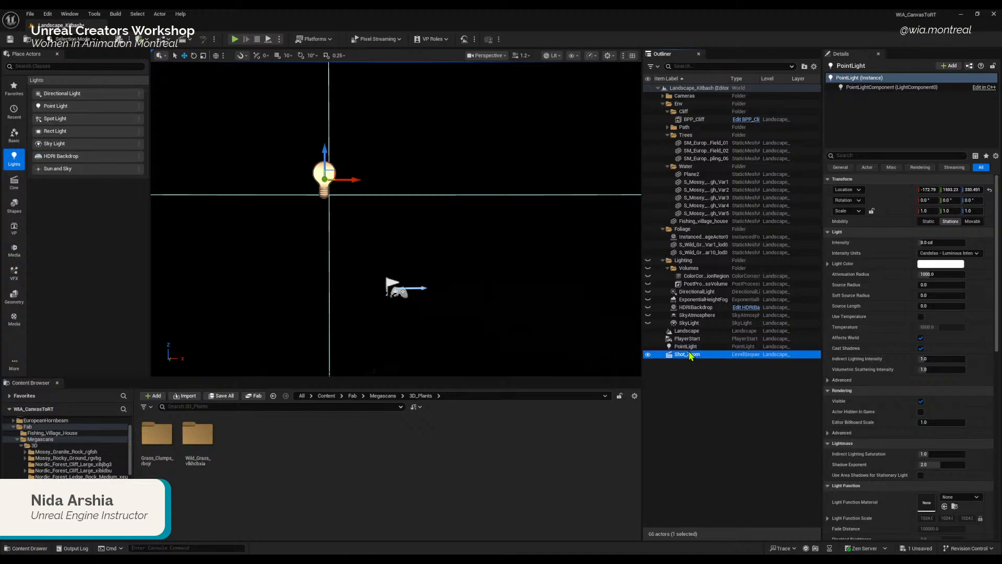
pyautogui.click(688, 347)
pyautogui.click(937, 243)
pyautogui.click(937, 242)
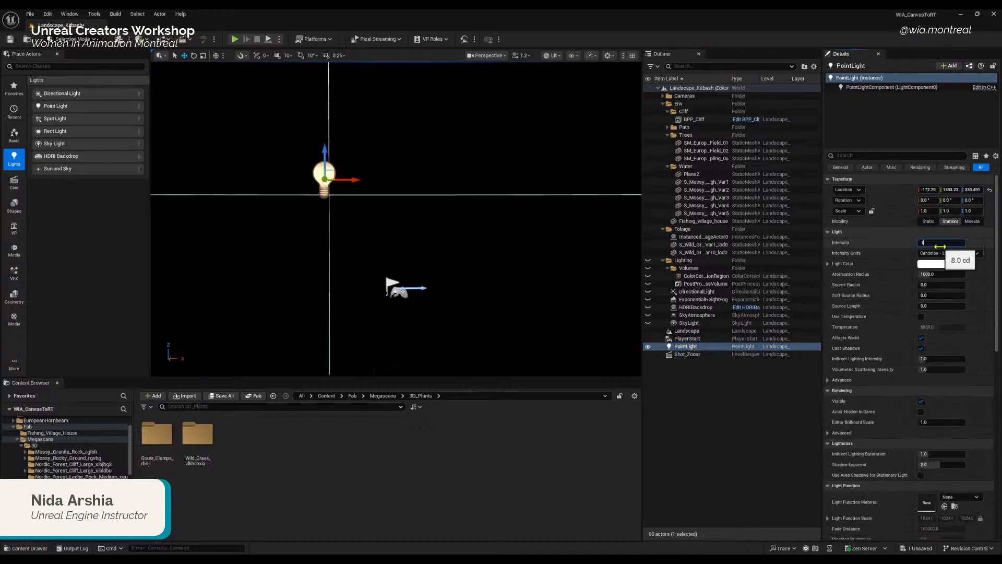
pyautogui.press('Return')
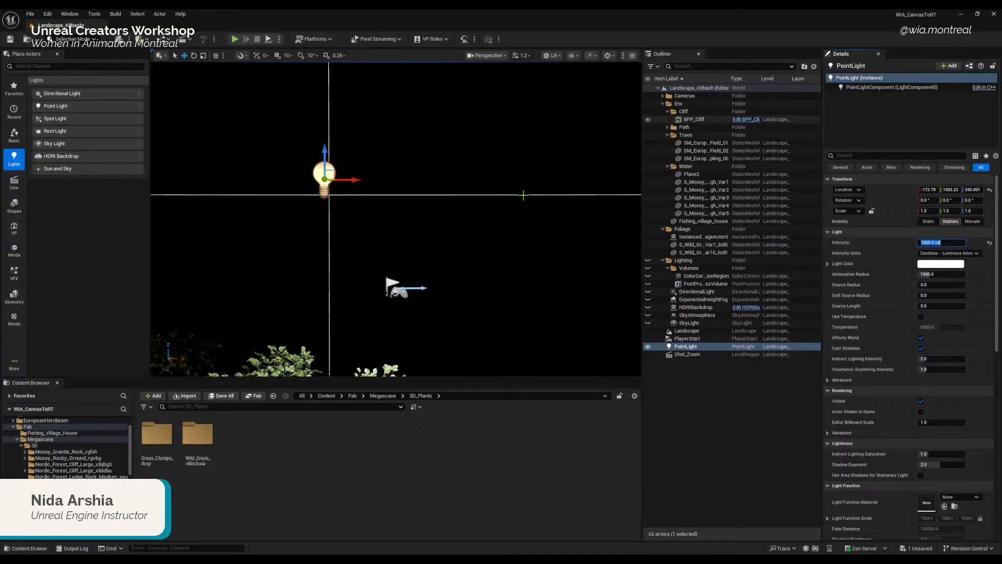
# Step: Pilot the Point Light and fly it away from its starting spot, backing over the bushes and grass
pyautogui.moveTo(524, 196); pyautogui.dragTo(470, 272, button='right')
pyautogui.press('f')
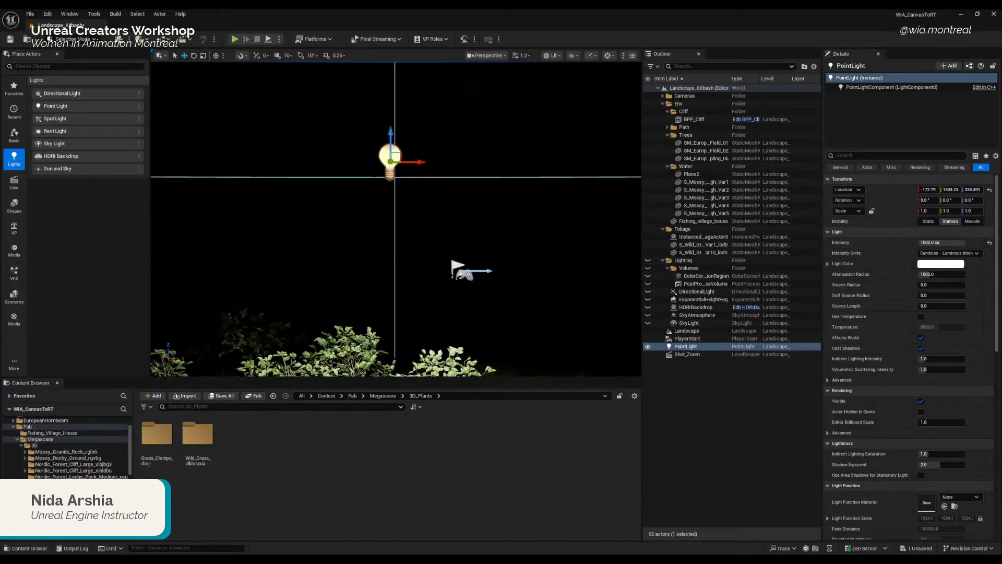
pyautogui.moveTo(449, 235)
pyautogui.mouseDown(button='right')
pyautogui.moveTo(486, 243)
pyautogui.moveTo(444, 222)
pyautogui.mouseUp(button='right')
pyautogui.moveTo(371, 177)
pyautogui.mouseDown(button='right')
pyautogui.moveTo(360, 180)
pyautogui.moveTo(371, 177)
pyautogui.mouseUp(button='right')
pyautogui.rightClick(365, 199)
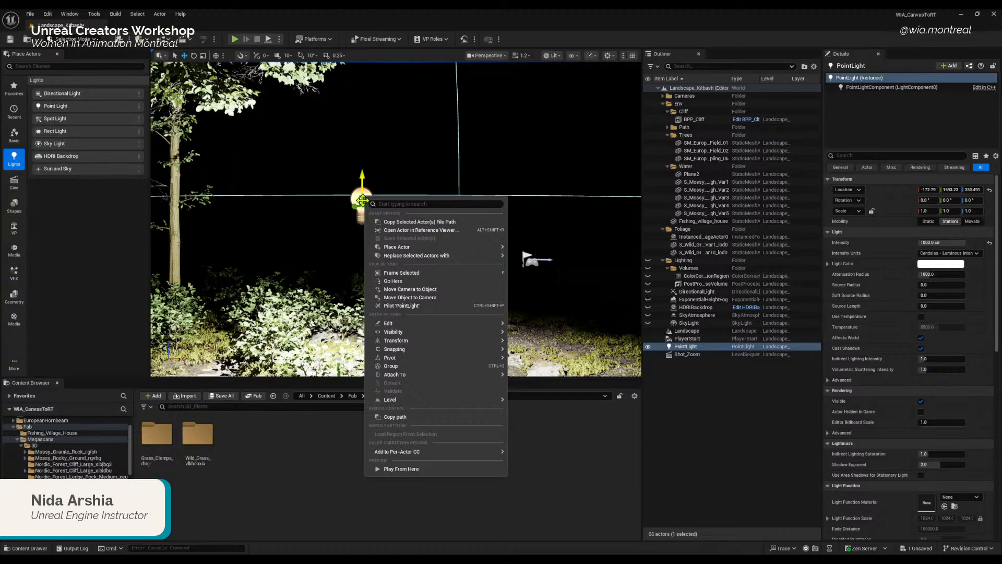
pyautogui.click(410, 309)
pyautogui.moveTo(462, 313); pyautogui.dragTo(571, 309, button='right')
pyautogui.press('e')
pyautogui.press('s')
pyautogui.press('a')
pyautogui.press('q')
pyautogui.press('s')
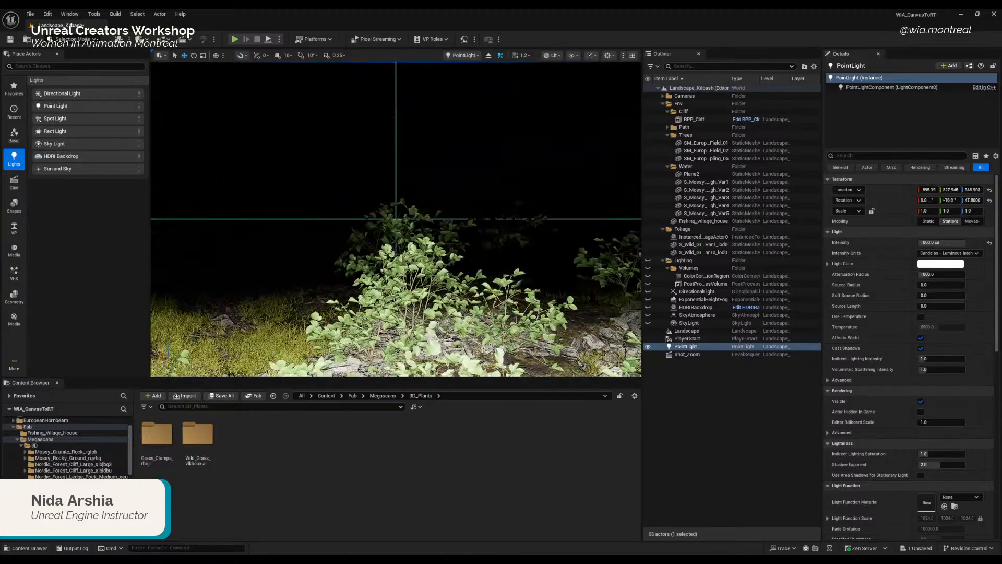
pyautogui.press('a')
# Step: Fly the piloted Point Light back through the tree foliage and undergrowth until it reaches the rock behind the trees
pyautogui.moveTo(573, 345); pyautogui.dragTo(674, 346, button='right')
pyautogui.press('s')
pyautogui.press('a')
pyautogui.press('s')
pyautogui.press('s')
pyautogui.press('s')
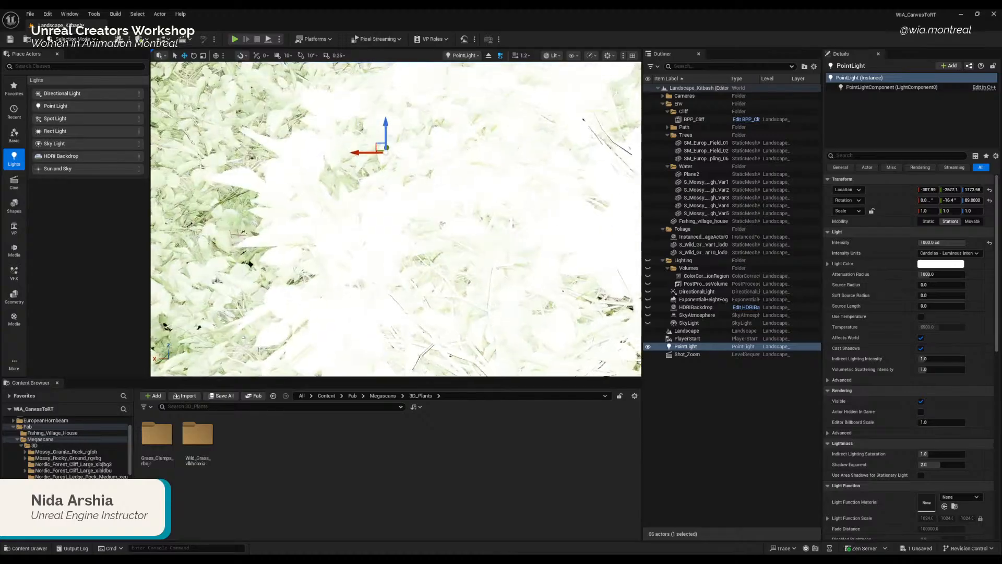
pyautogui.press('q')
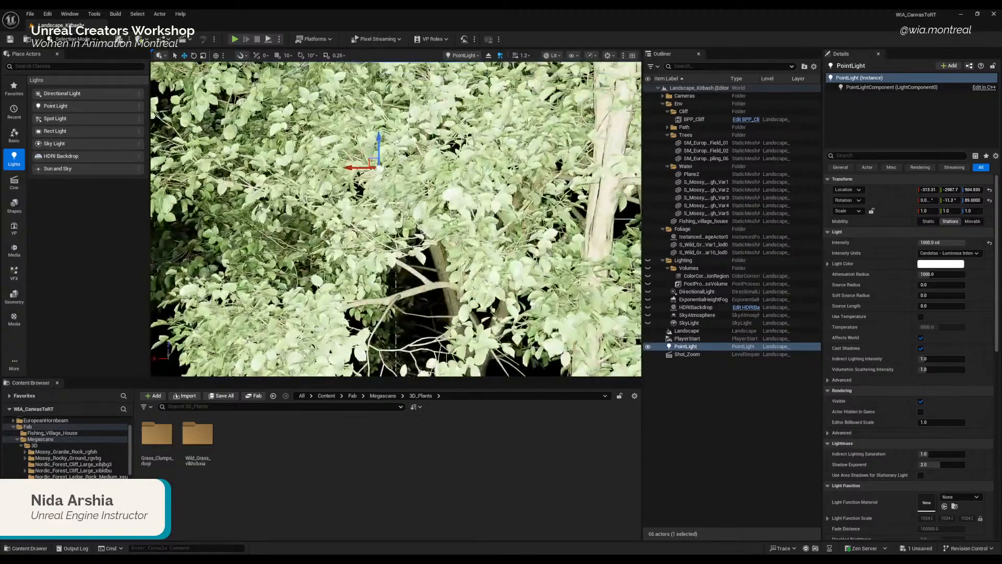
pyautogui.press('s')
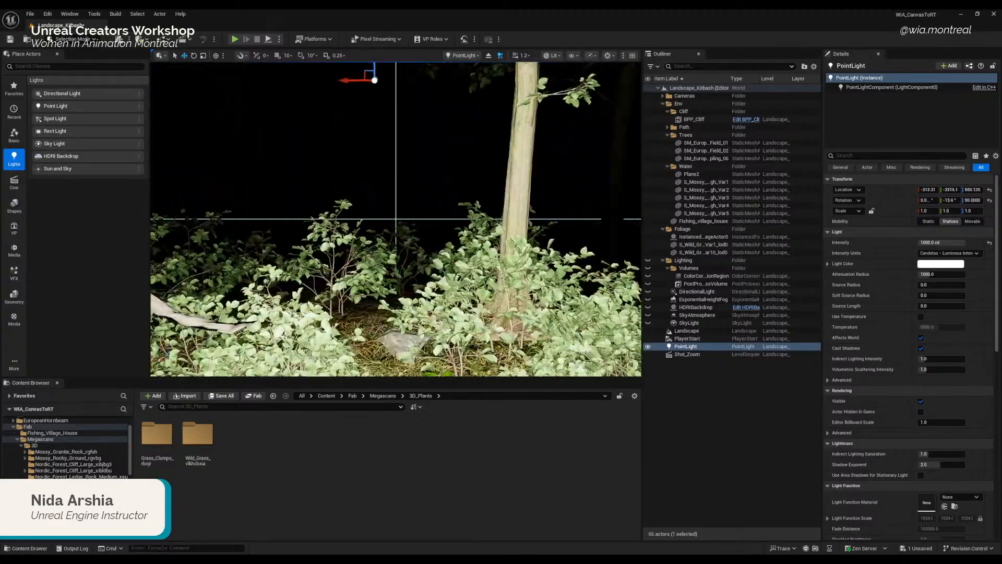
pyautogui.press('s')
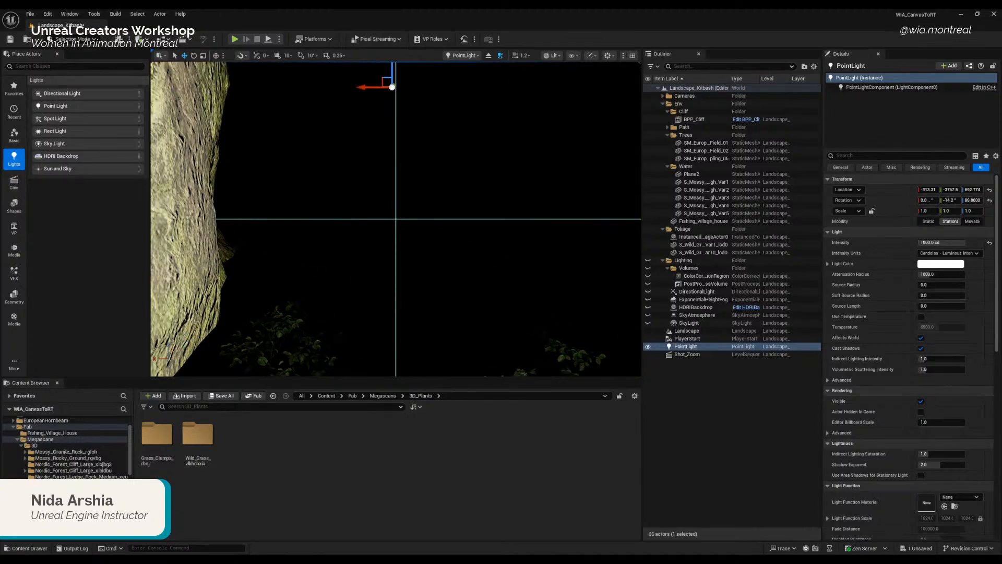
pyautogui.press('d')
pyautogui.press('s')
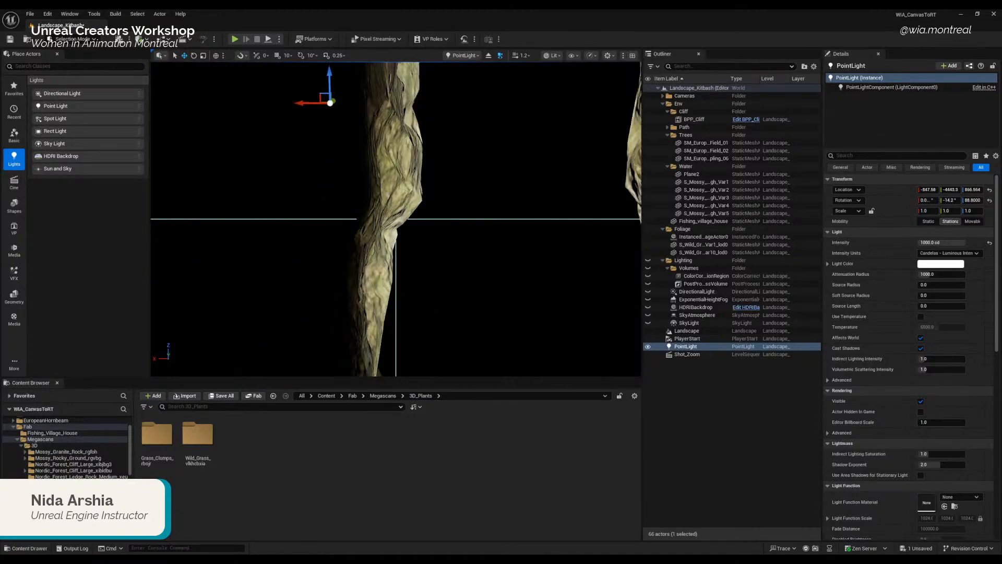
pyautogui.press('a')
# Step: Fly the piloted Point Light up around the cliff and turn it to face the mossy rocks
pyautogui.moveTo(395, 219); pyautogui.dragTo(477, 223, button='right')
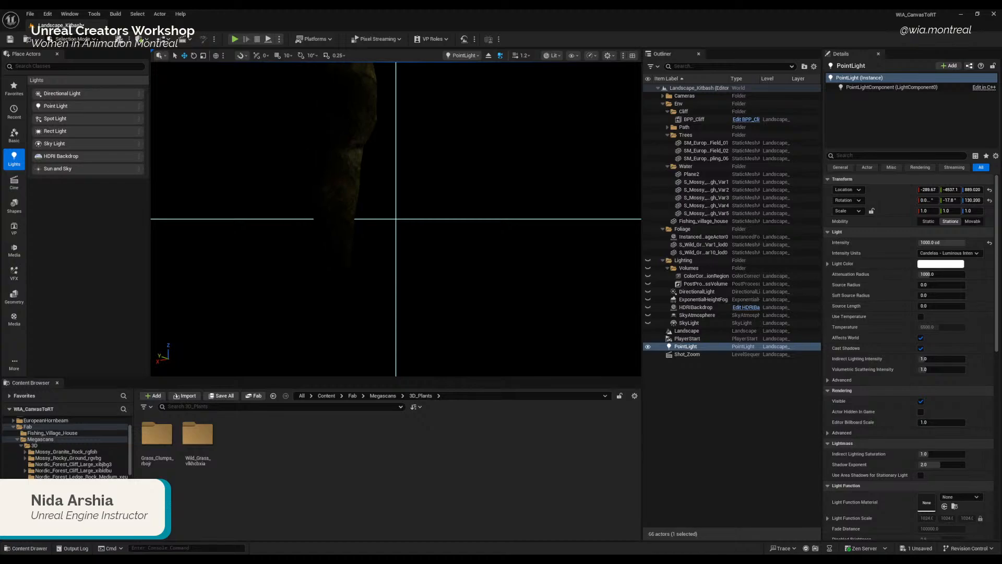
pyautogui.press('w')
pyautogui.press('a')
pyautogui.moveTo(395, 219); pyautogui.dragTo(634, 152, button='right')
pyautogui.press('s')
pyautogui.press('a')
pyautogui.press('e')
pyautogui.press('e')
pyautogui.press('s')
pyautogui.press('s')
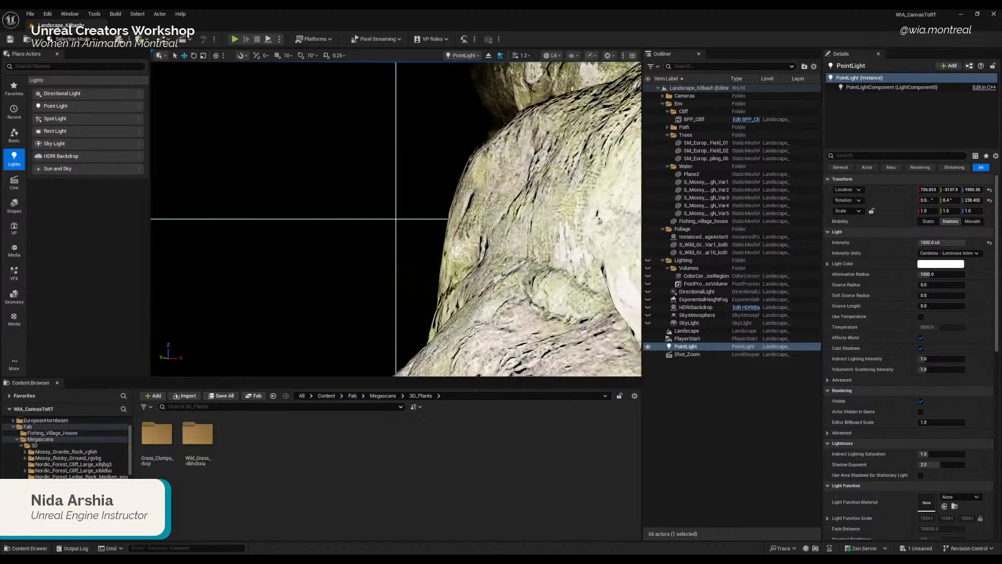
pyautogui.press('d')
pyautogui.moveTo(396, 218); pyautogui.dragTo(438, 250, button='right')
pyautogui.press('s')
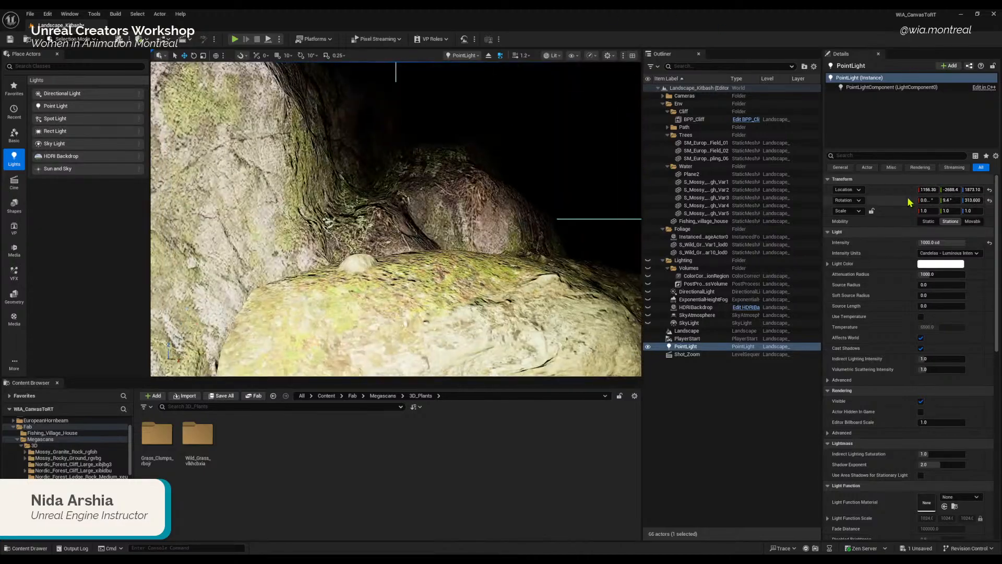
# Step: Set the Point Light's intensity to 10000 cd and its light color to pure red
pyautogui.click(929, 242)
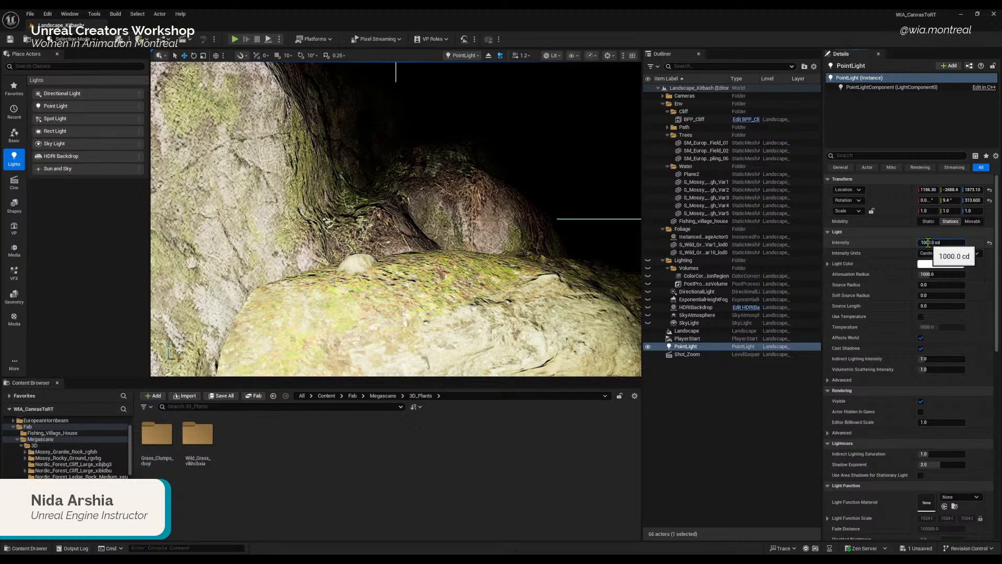
pyautogui.write('10000')
pyautogui.press('Return')
pyautogui.click(940, 263)
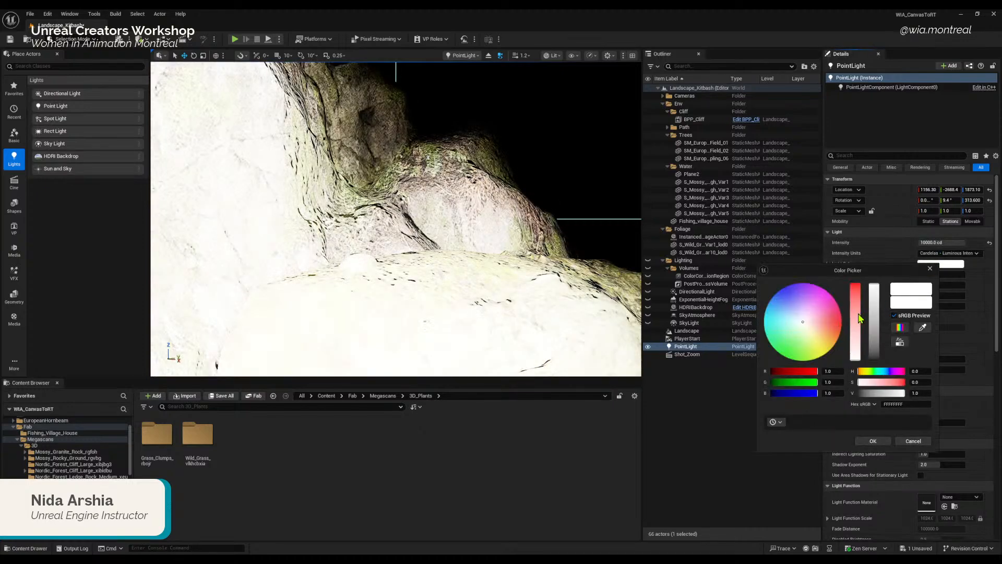
pyautogui.moveTo(860, 319); pyautogui.dragTo(856, 286)
pyautogui.click(873, 441)
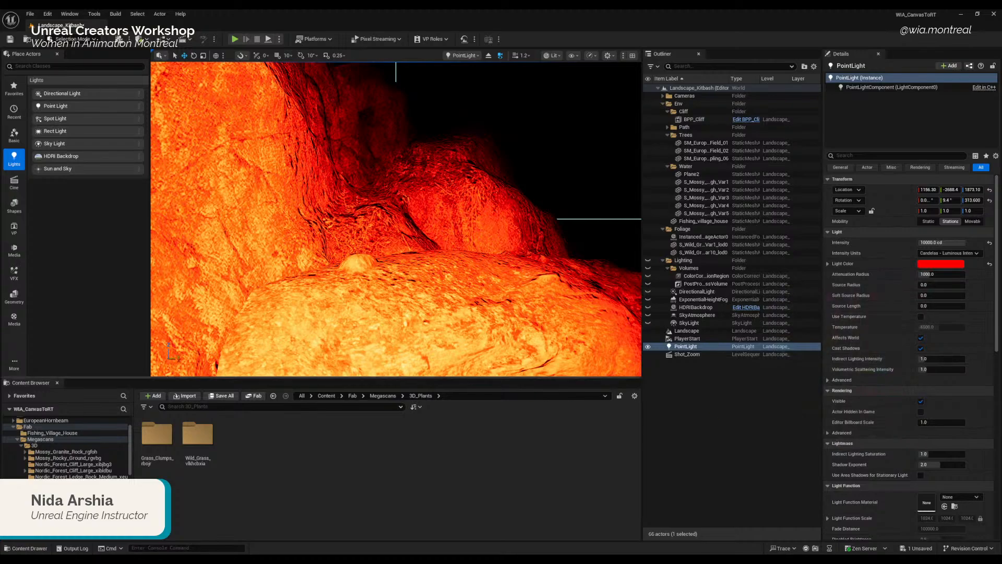
# Step: Back the piloted Point Light away from the cliff to the tree foliage and stop piloting it
pyautogui.press('s')
pyautogui.moveTo(396, 219); pyautogui.dragTo(337, 258, button='right')
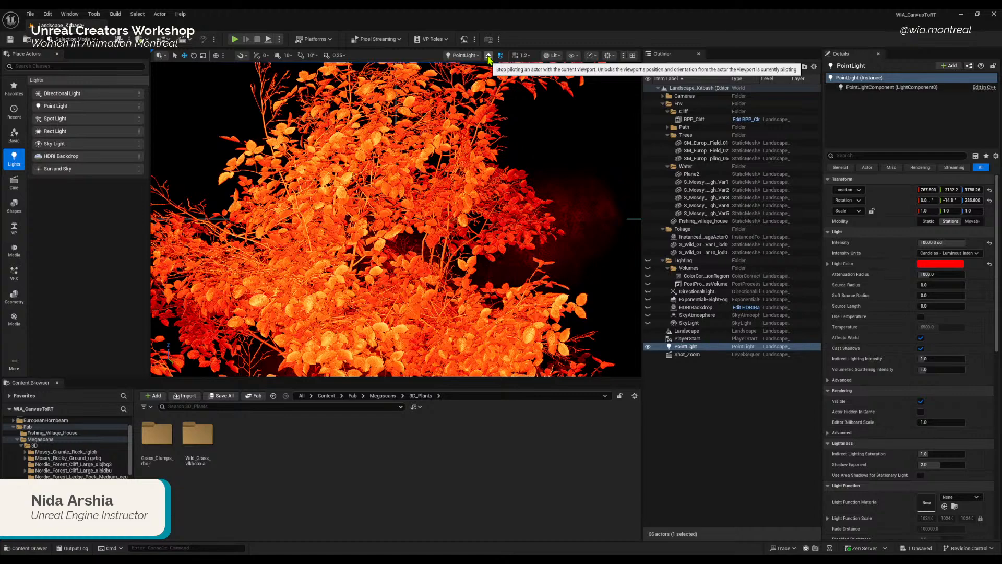
pyautogui.click(488, 56)
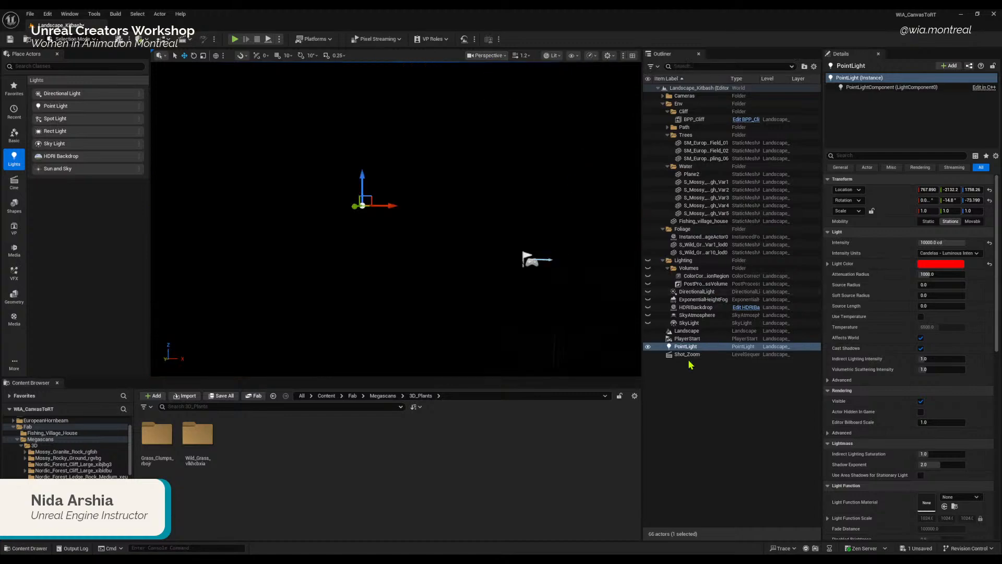
# Step: Examine the Point Light's attenuation sphere and red glow over the trees from outside and up close
pyautogui.click(685, 346)
pyautogui.moveTo(460, 284); pyautogui.dragTo(519, 344, button='right')
pyautogui.press('s')
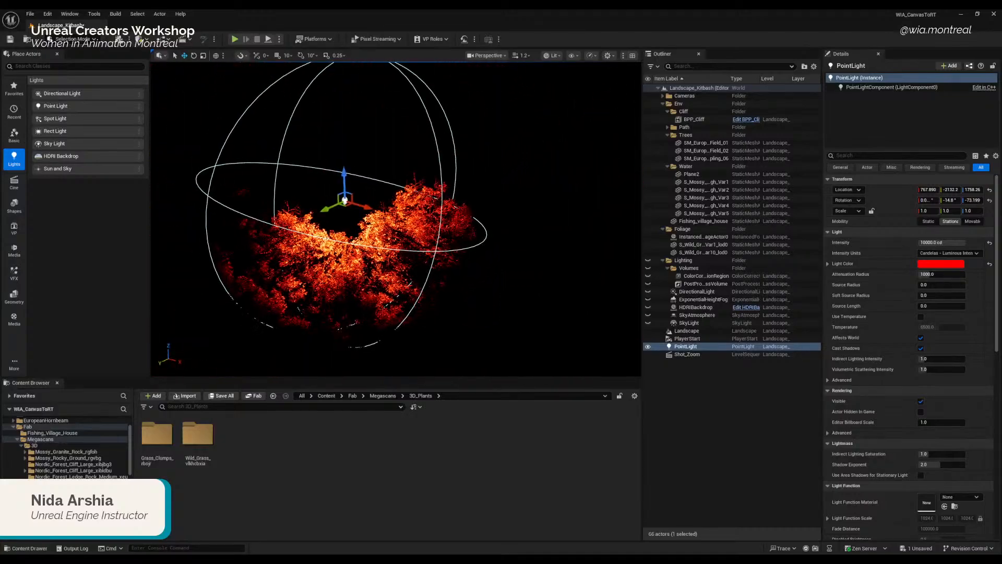
pyautogui.moveTo(369, 301); pyautogui.dragTo(374, 360, button='right')
pyautogui.press('w')
pyautogui.scroll(4, 369, 300)
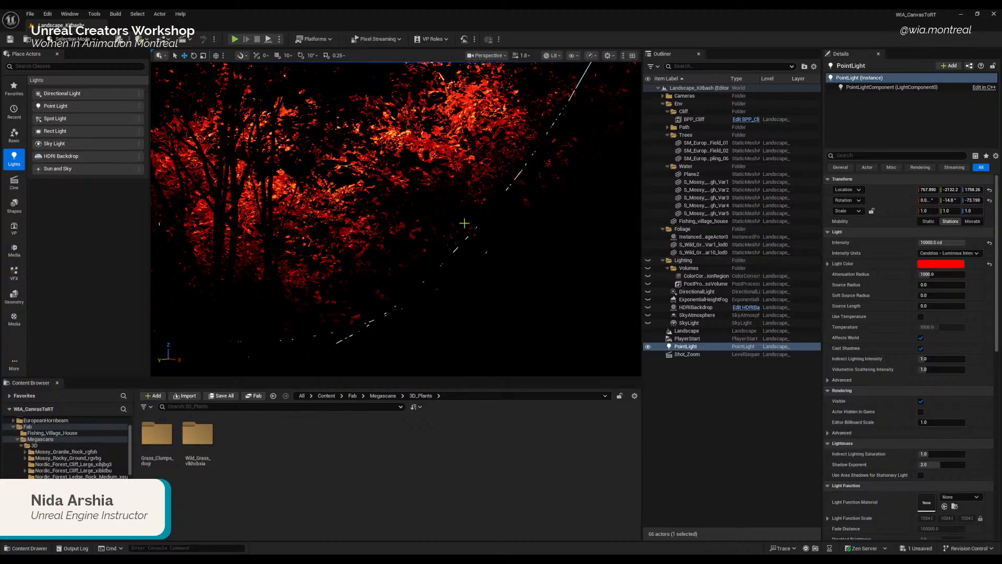
pyautogui.moveTo(464, 223); pyautogui.dragTo(430, 209, button='right')
pyautogui.press('s')
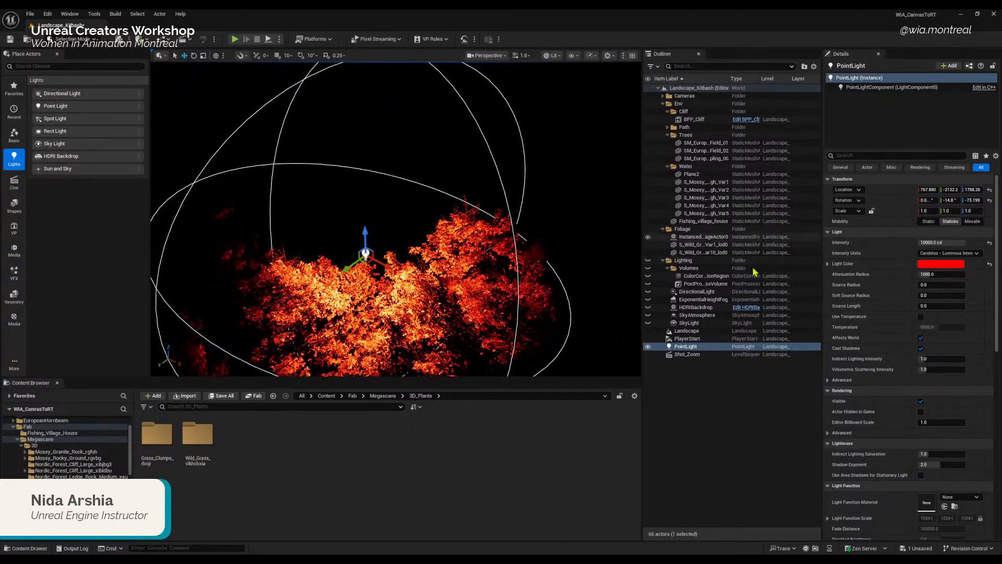
# Step: Delete the Point Light and show everything in the Lighting folder again
pyautogui.click(687, 355)
pyautogui.click(692, 347)
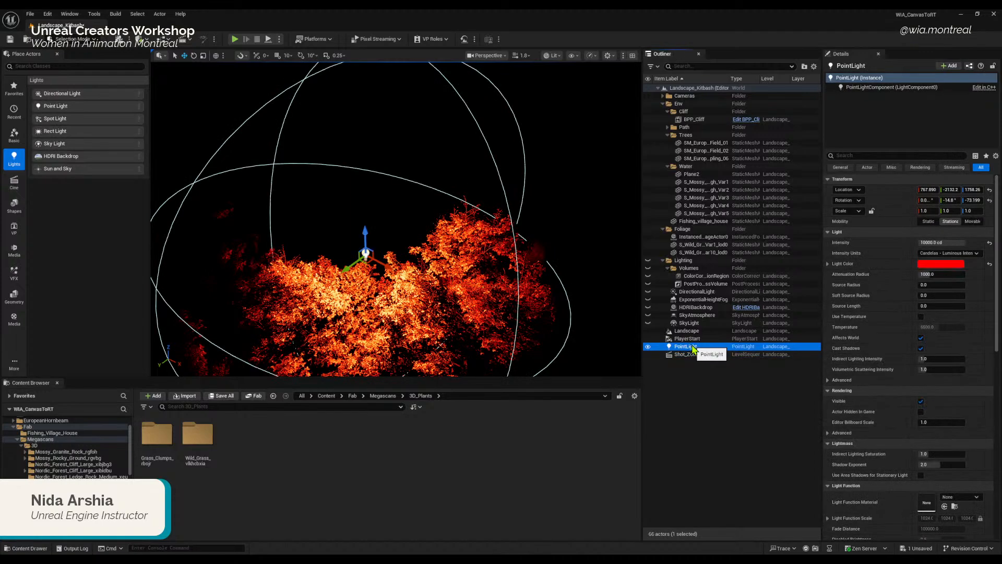
pyautogui.press('Delete')
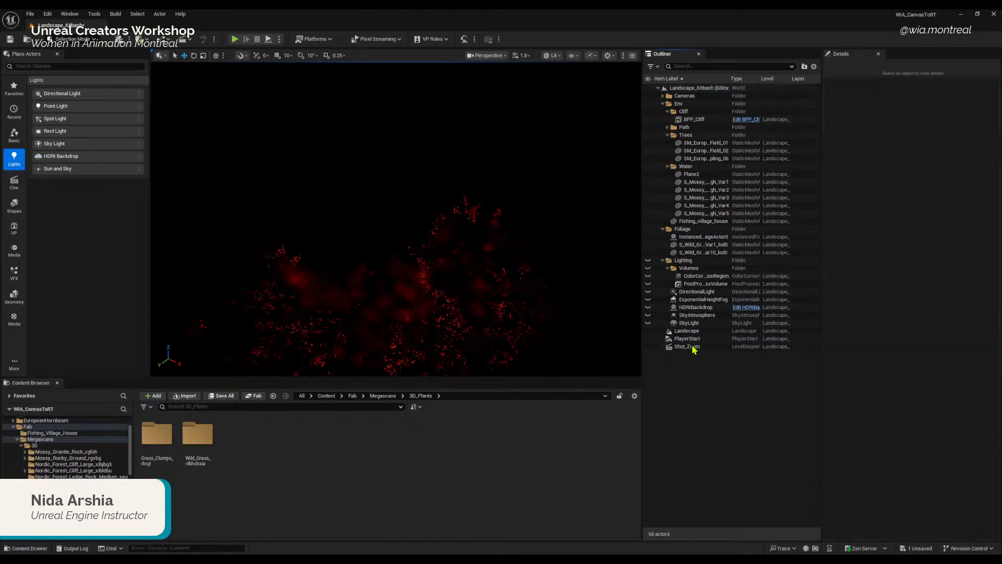
pyautogui.click(648, 261)
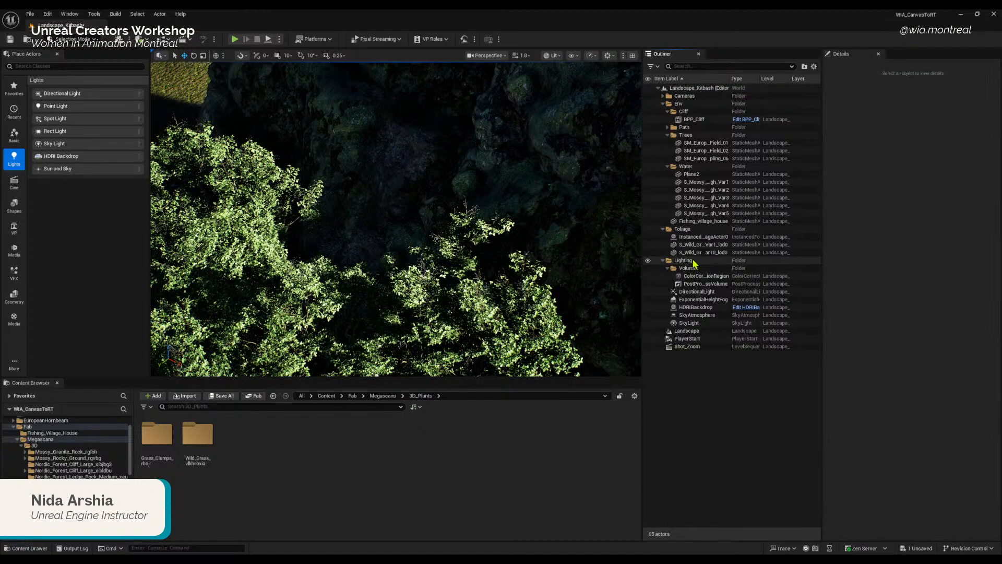
# Step: Return to a view of the cottage between the trees and review the viewport's camera movement and camera speed options
pyautogui.moveTo(522, 225); pyautogui.dragTo(585, 201, button='right')
pyautogui.moveTo(565, 251); pyautogui.dragTo(462, 323, button='right')
pyautogui.scroll(-3, 445, 335)
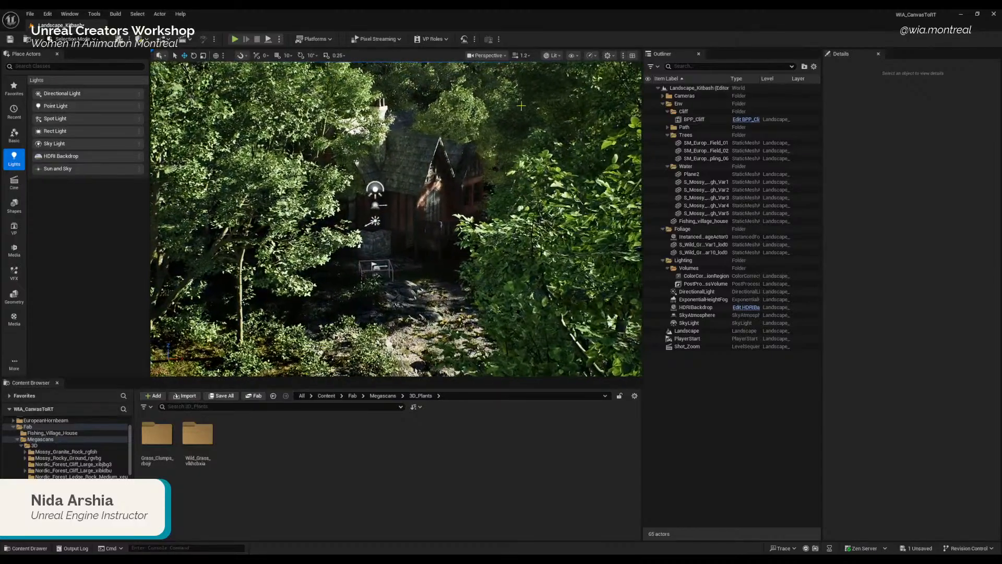
pyautogui.click(497, 56)
pyautogui.moveTo(543, 204)
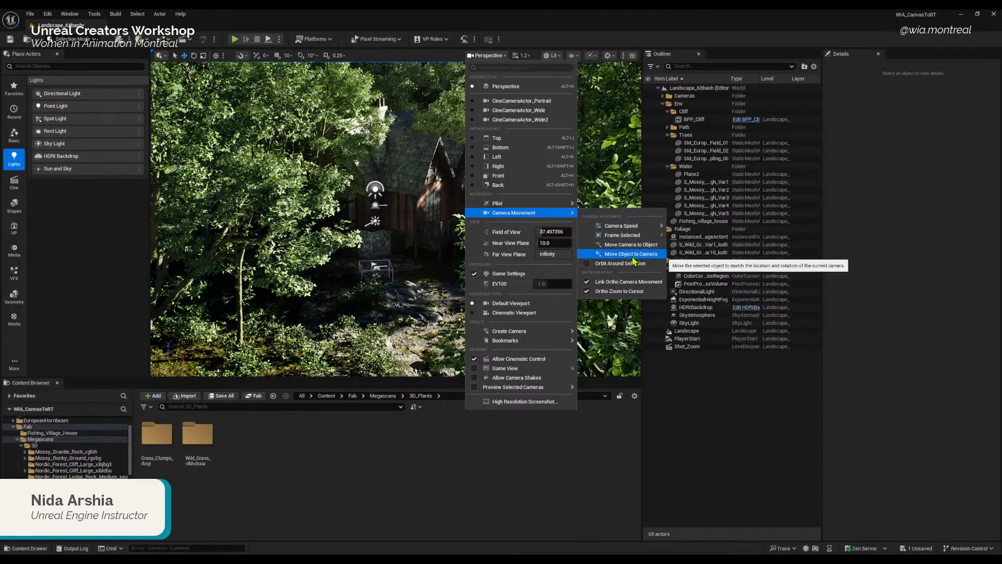
pyautogui.moveTo(644, 228)
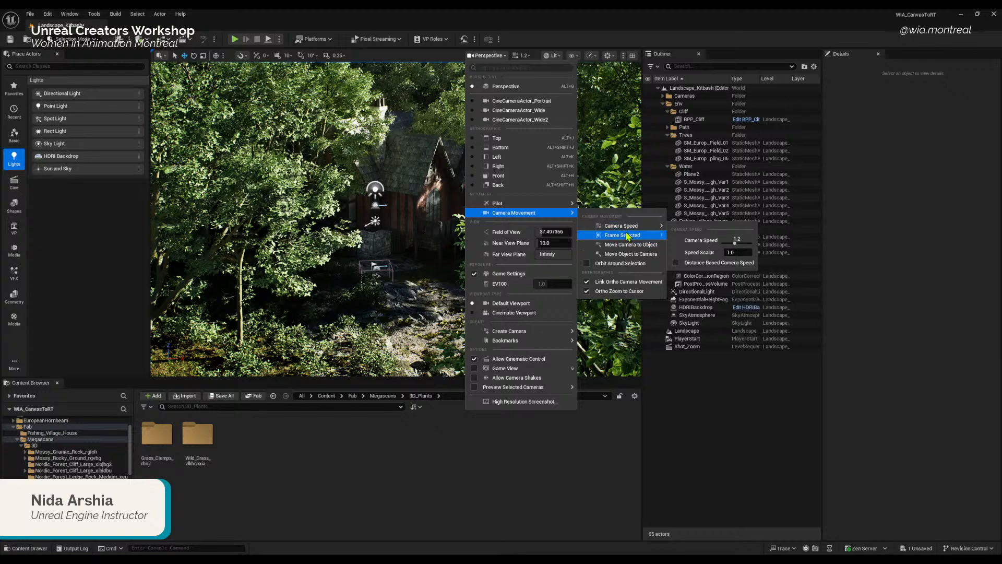
# Step: Raise the camera speed to 2 and fly out for an overview of the whole landscape
pyautogui.moveTo(374, 306); pyautogui.dragTo(382, 288, button='right')
pyautogui.press('s')
pyautogui.scroll(3, 392, 279)
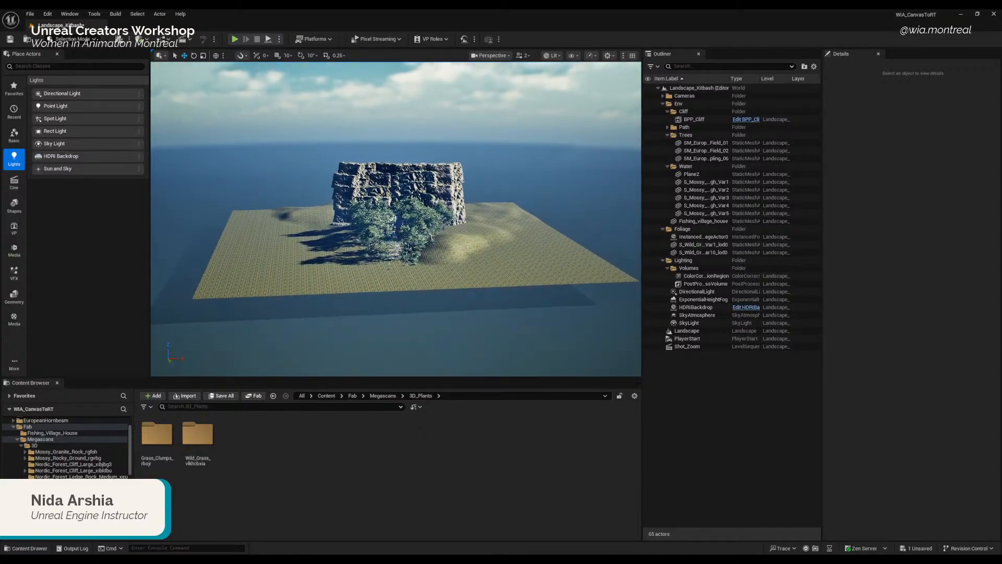
pyautogui.moveTo(382, 288); pyautogui.dragTo(382, 278, button='right')
pyautogui.press('w')
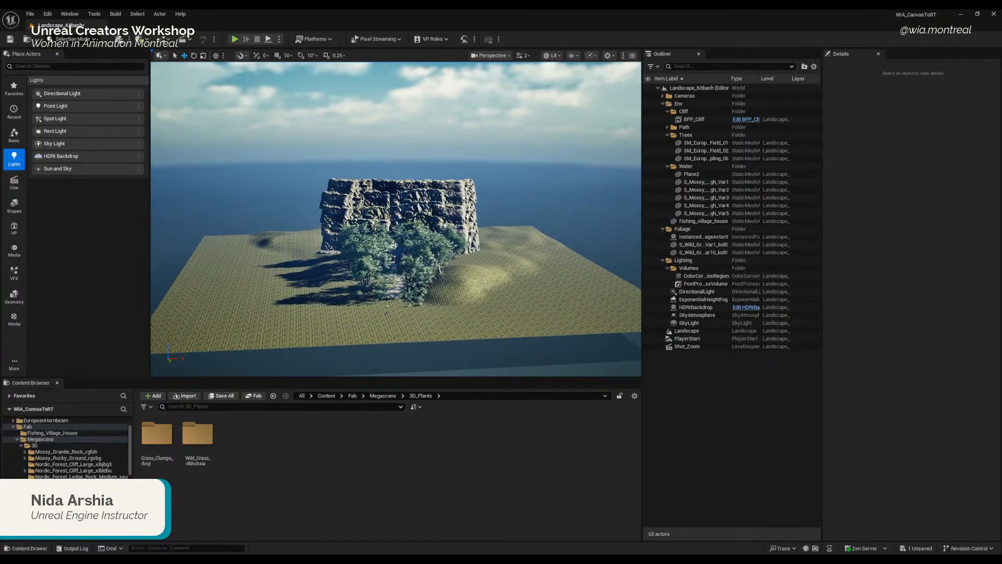
pyautogui.moveTo(387, 312); pyautogui.dragTo(334, 305, button='right')
pyautogui.press('s')
pyautogui.press('w')
# Step: Raise the camera speed to 3.5 and fly closer to the cliff and trees
pyautogui.rightClick(364, 293)
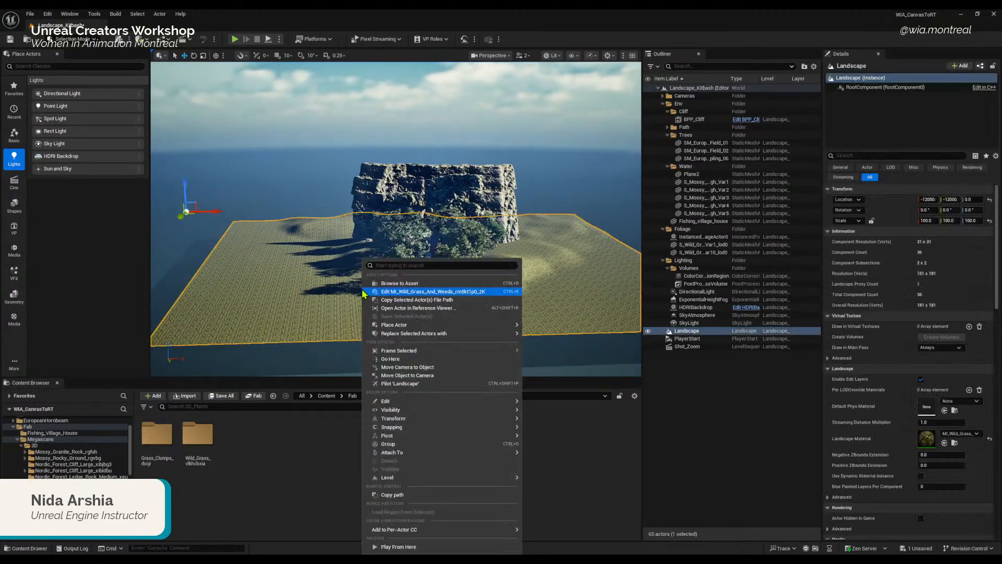
pyautogui.moveTo(339, 270); pyautogui.dragTo(407, 270, button='right')
pyautogui.press('w')
pyautogui.moveTo(338, 270); pyautogui.dragTo(287, 270, button='right')
pyautogui.scroll(1, 339, 270)
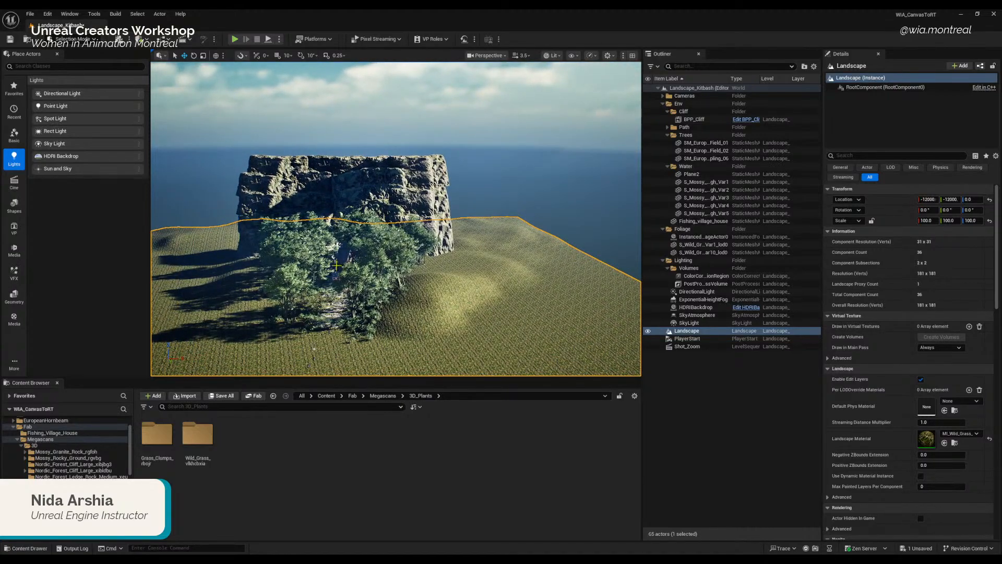
pyautogui.rightClick(338, 270)
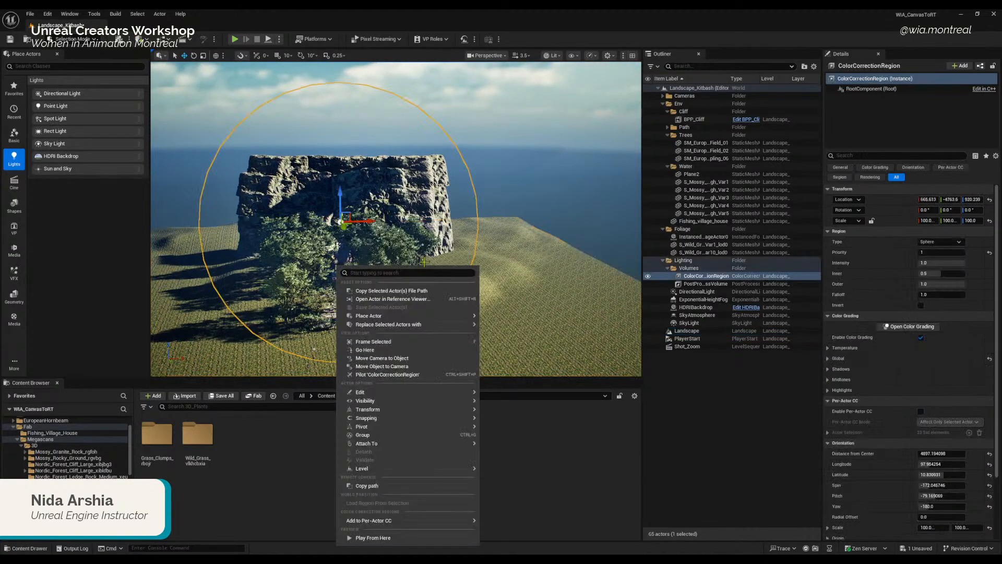
# Step: Compare flying toward and away from the cliff at various camera speeds, finishing at a speed of 0.5
pyautogui.rightClick(510, 296)
pyautogui.moveTo(510, 296); pyautogui.dragTo(463, 309, button='right')
pyautogui.press('w')
pyautogui.scroll(3, 459, 294)
pyautogui.press('s')
pyautogui.press('s')
pyautogui.scroll(3, 480, 303)
pyautogui.scroll(1, 468, 296)
pyautogui.press('w')
pyautogui.press('w')
pyautogui.press('s')
pyautogui.scroll(-5, 470, 296)
pyautogui.press('w')
pyautogui.scroll(4, 470, 303)
pyautogui.press('s')
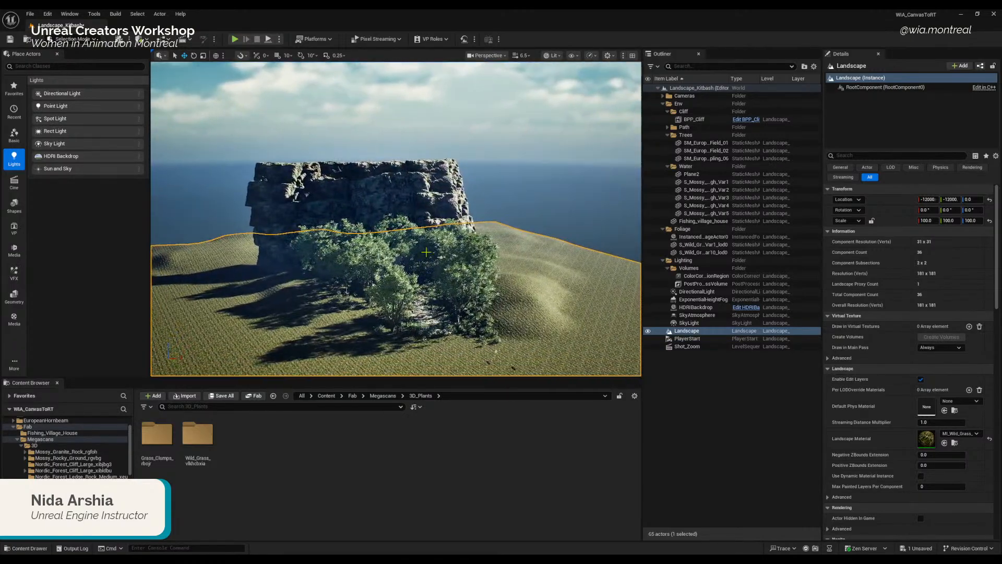
# Step: Raise the camera speed to 6.5 and fly around the landscape past the cliff and trees, finishing at a speed of 7.5
pyautogui.click(521, 55)
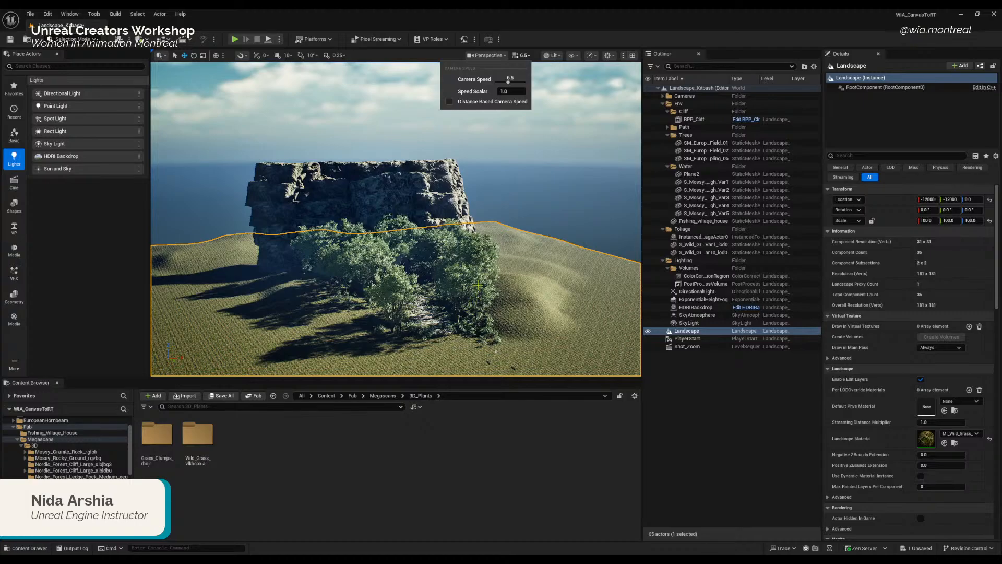
pyautogui.press('s')
pyautogui.moveTo(478, 285)
pyautogui.mouseDown(button='right')
pyautogui.moveTo(442, 286)
pyautogui.moveTo(463, 284)
pyautogui.moveTo(464, 295)
pyautogui.mouseUp(button='right')
pyautogui.scroll(2, 479, 285)
pyautogui.press('w')
pyautogui.press('s')
pyautogui.press('d')
pyautogui.press('s')
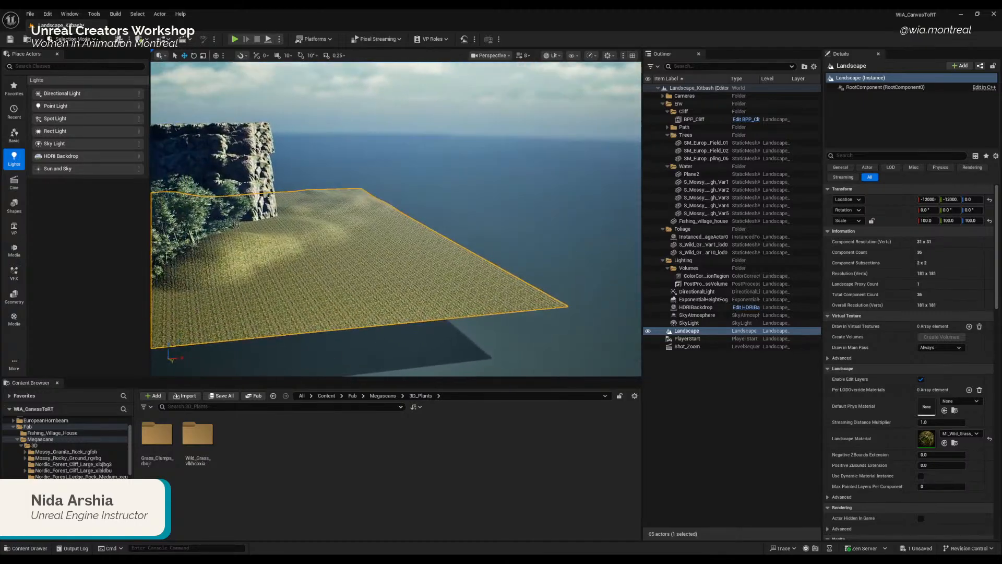
pyautogui.press('a')
pyautogui.moveTo(541, 278); pyautogui.dragTo(471, 271, button='right')
pyautogui.scroll(-1, 542, 277)
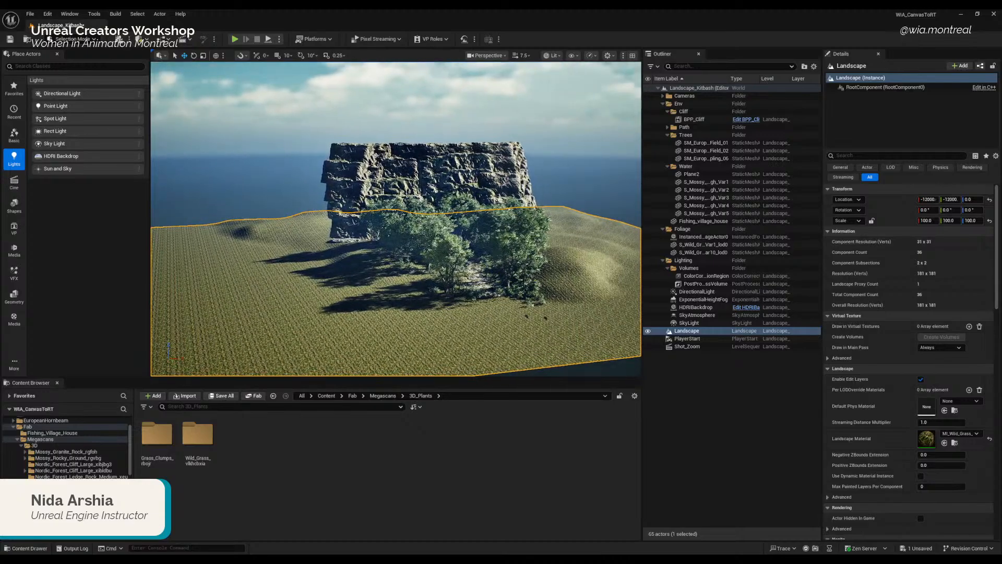
# Step: Fly in to the path in front of the cottage, select the rocky ground mesh beside it and lower the camera speed to 2
pyautogui.click(486, 271)
pyautogui.doubleClick(682, 271)
pyautogui.moveTo(543, 266); pyautogui.dragTo(497, 243, button='right')
pyautogui.press('s')
pyautogui.press('w')
pyautogui.scroll(-3, 500, 243)
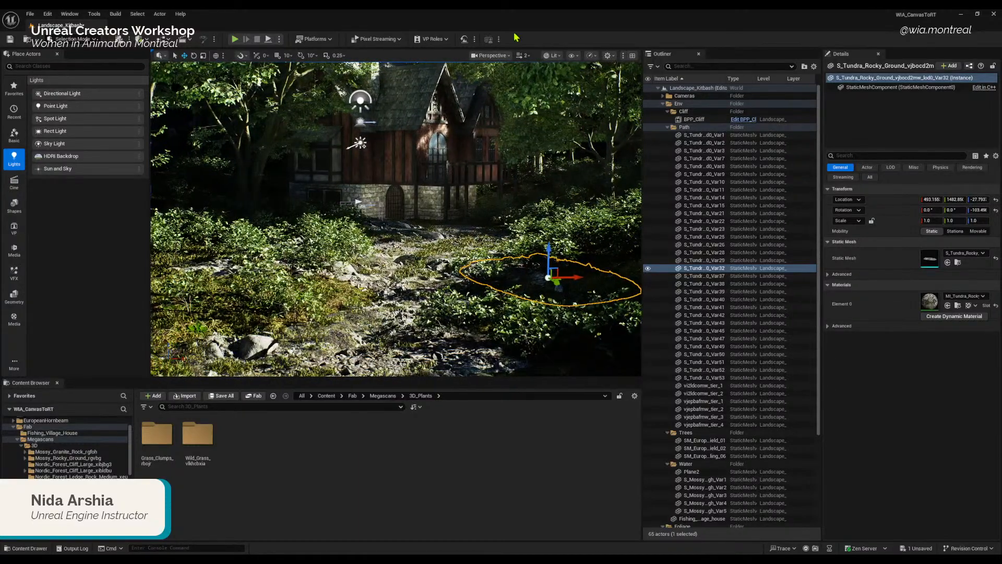
# Step: Move back from the cottage at a camera speed of 1.6 and select the Path folder instead of the rocky ground mesh
pyautogui.click(501, 56)
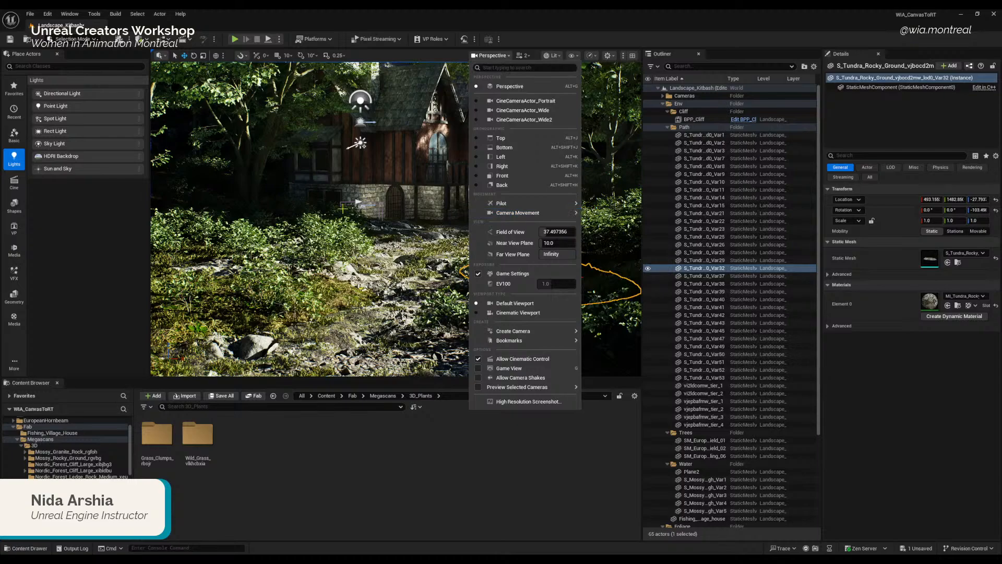
pyautogui.moveTo(349, 218)
pyautogui.mouseDown(button='right')
pyautogui.moveTo(359, 209)
pyautogui.moveTo(344, 205)
pyautogui.mouseUp(button='right')
pyautogui.scroll(-2, 359, 209)
pyautogui.press('a')
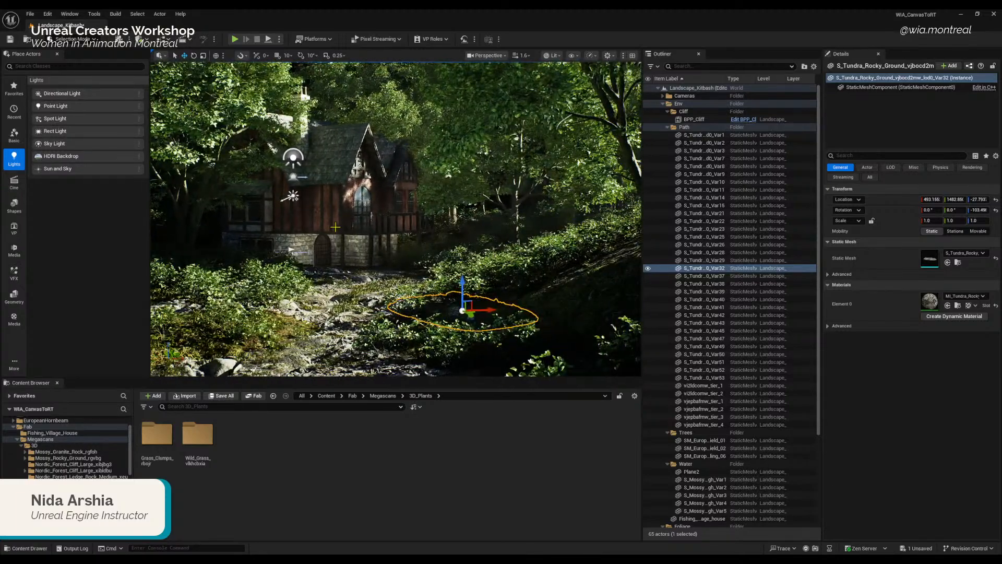
pyautogui.click(688, 128)
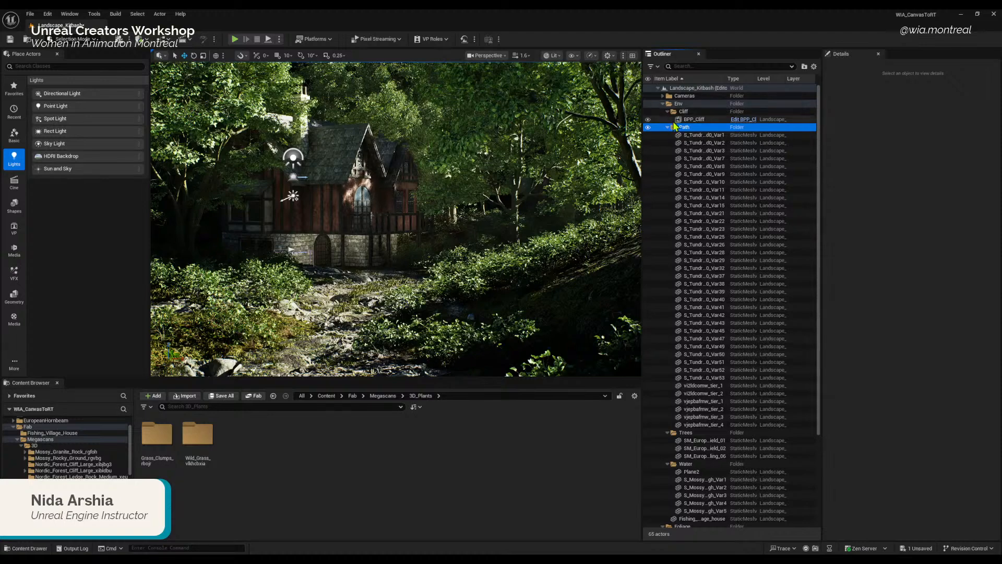
# Step: Look through the CineCameraActor_Wide camera and hide the editor icons with Game View
pyautogui.click(504, 56)
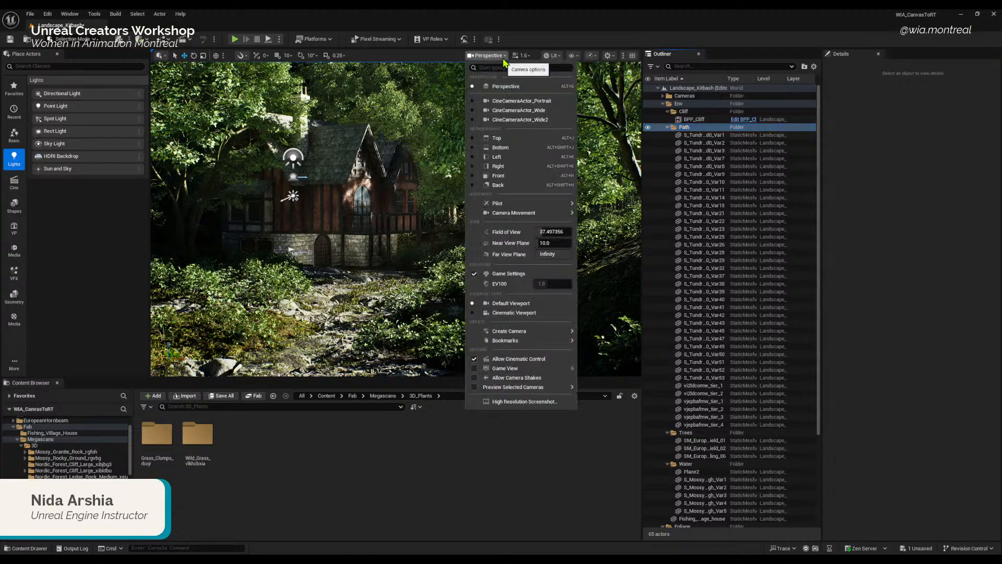
pyautogui.moveTo(534, 385)
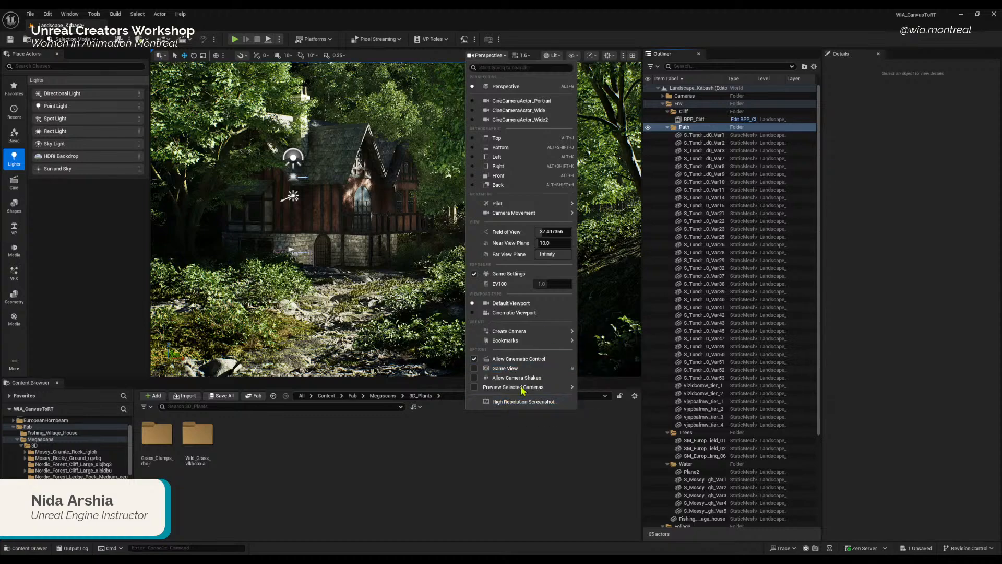
pyautogui.click(513, 111)
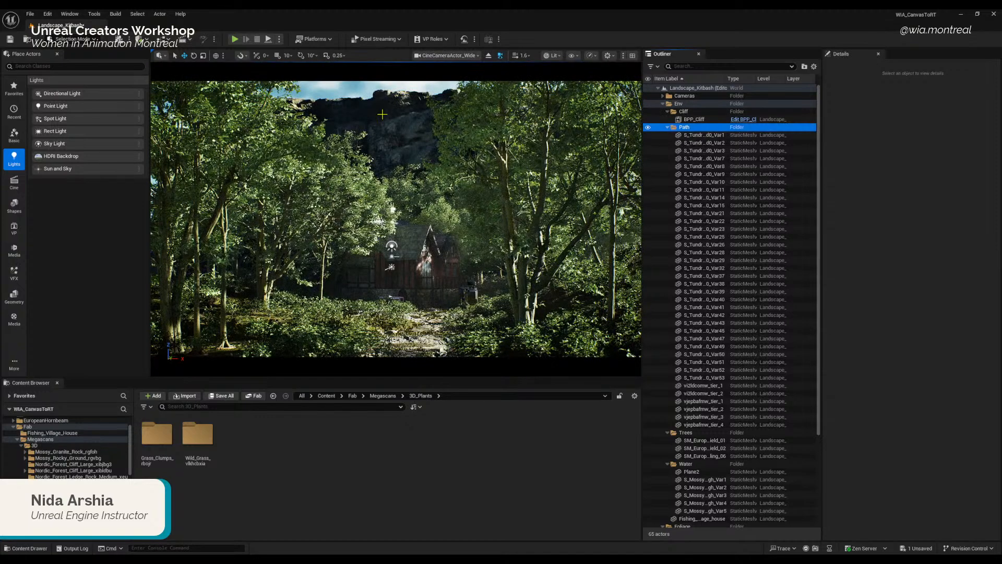
pyautogui.click(382, 113)
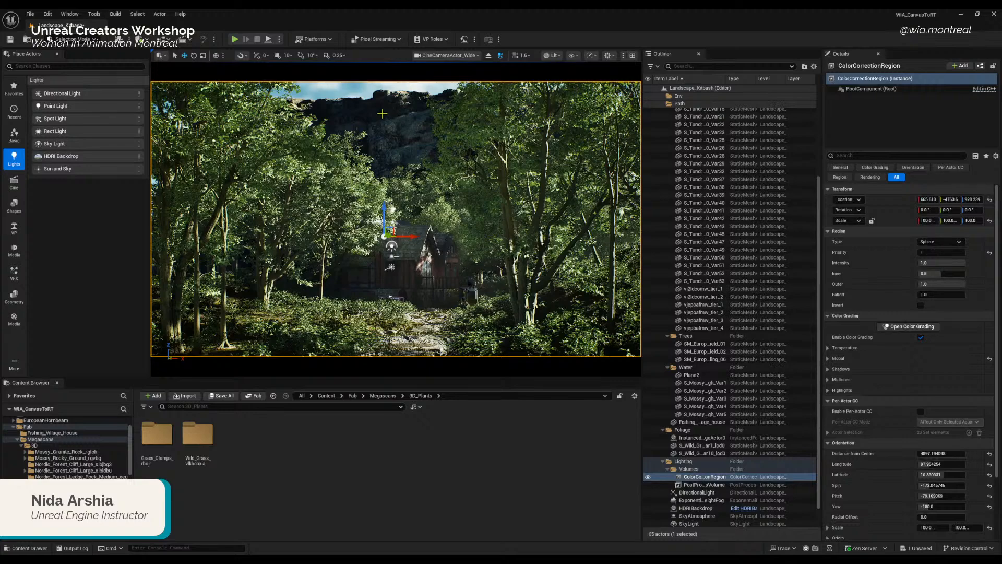
pyautogui.press('g')
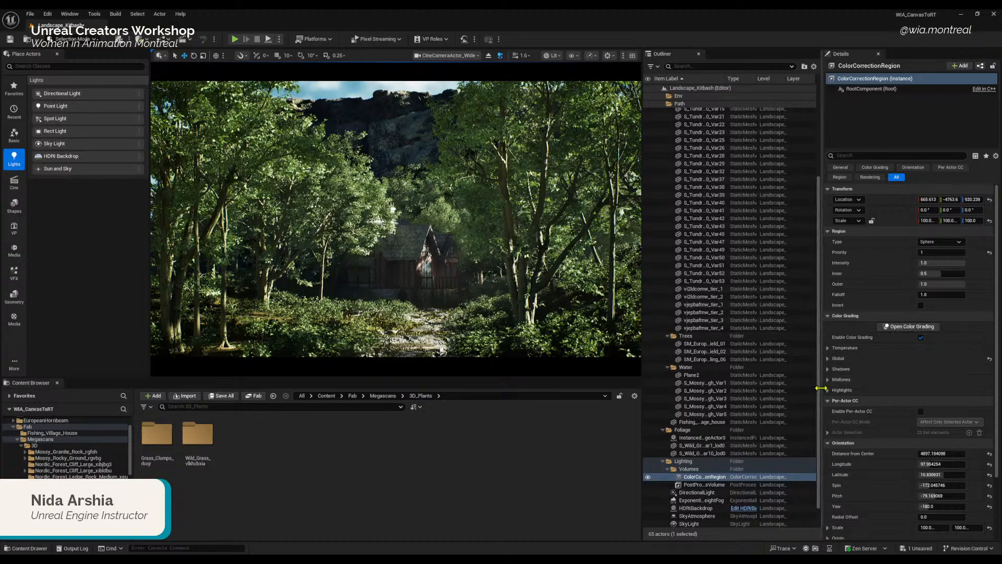
# Step: Collapse the Path and Trees folders under Env and select the Water folder
pyautogui.scroll(5, 731, 234)
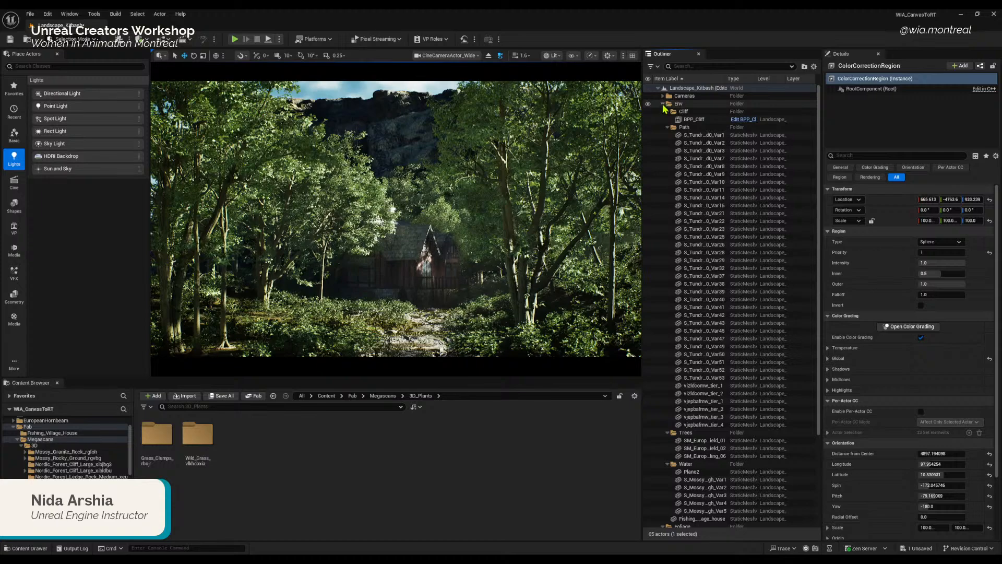
pyautogui.click(671, 127)
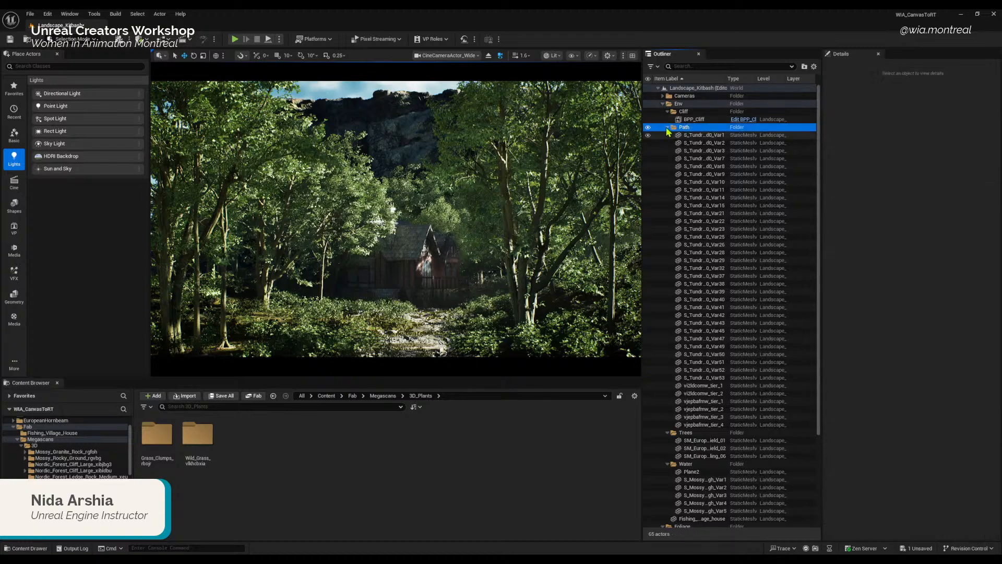
pyautogui.click(668, 127)
pyautogui.click(669, 135)
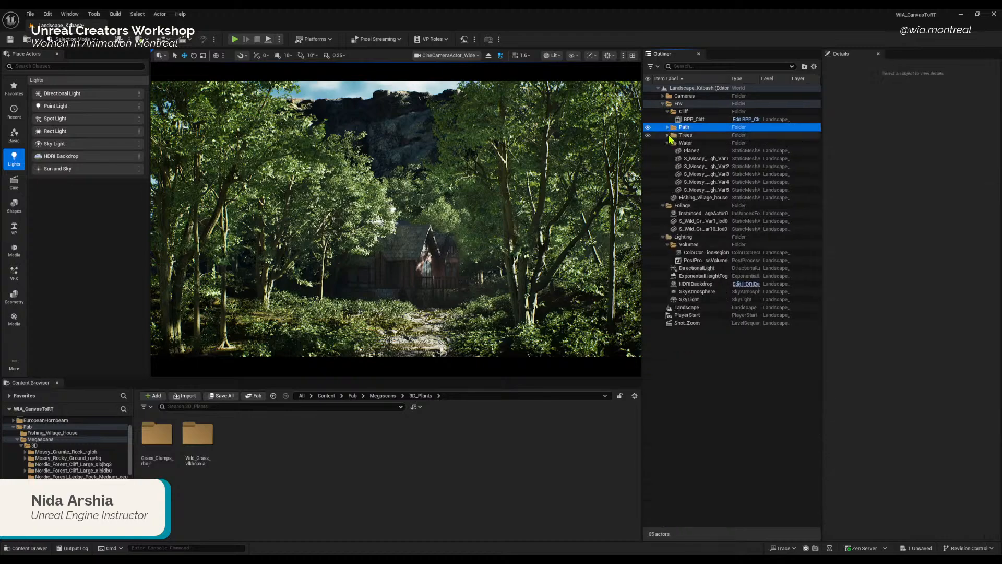
pyautogui.click(683, 143)
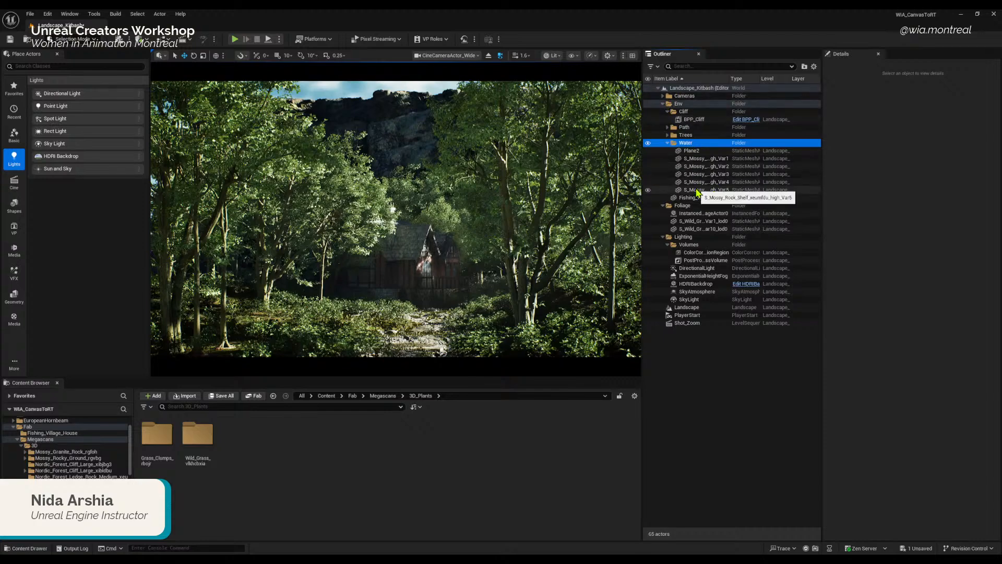
# Step: Inspect the actors in the Volumes folder, the Shot_Zoom level sequence and the PlayerStart actor
pyautogui.click(689, 244)
pyautogui.click(693, 256)
pyautogui.click(694, 261)
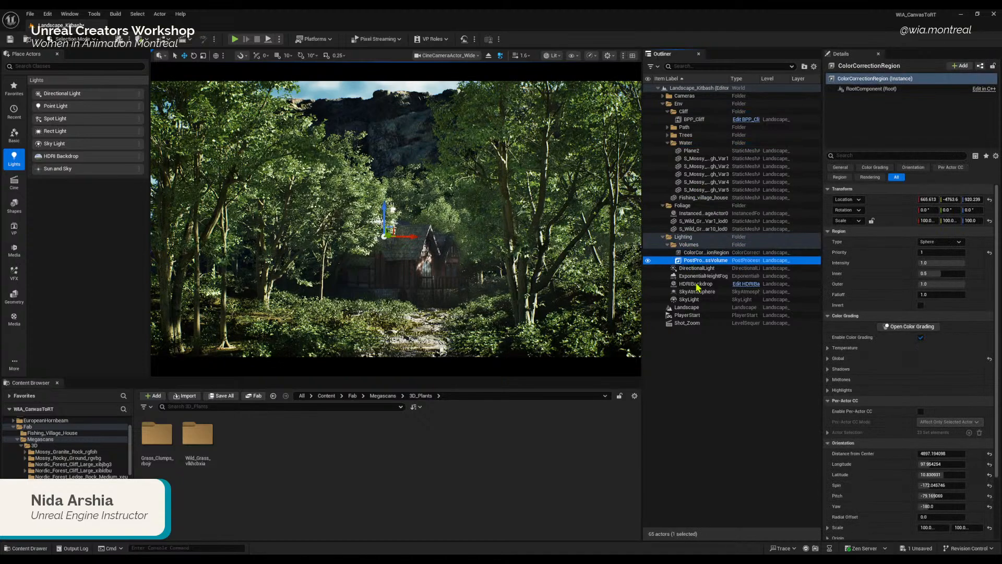
pyautogui.click(692, 330)
pyautogui.click(693, 323)
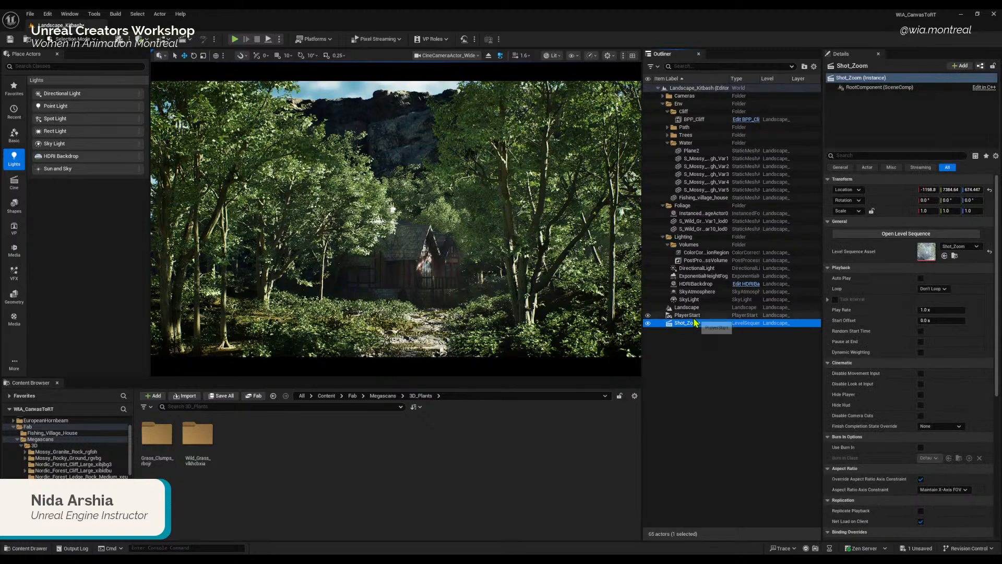
pyautogui.click(694, 315)
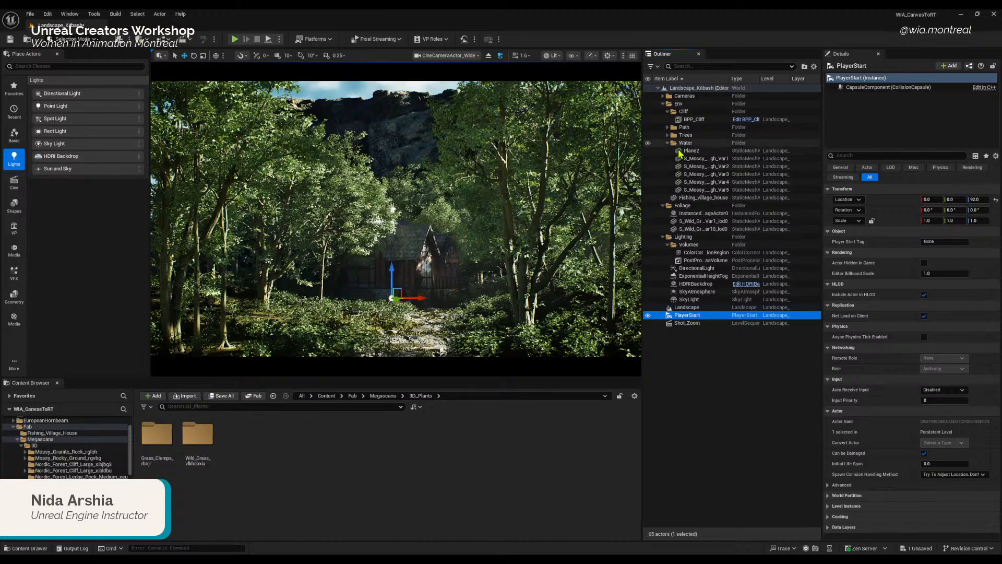
# Step: Widen the Outliner and its Item Label column so the actor names are easier to read
pyautogui.moveTo(642, 185); pyautogui.dragTo(606, 184)
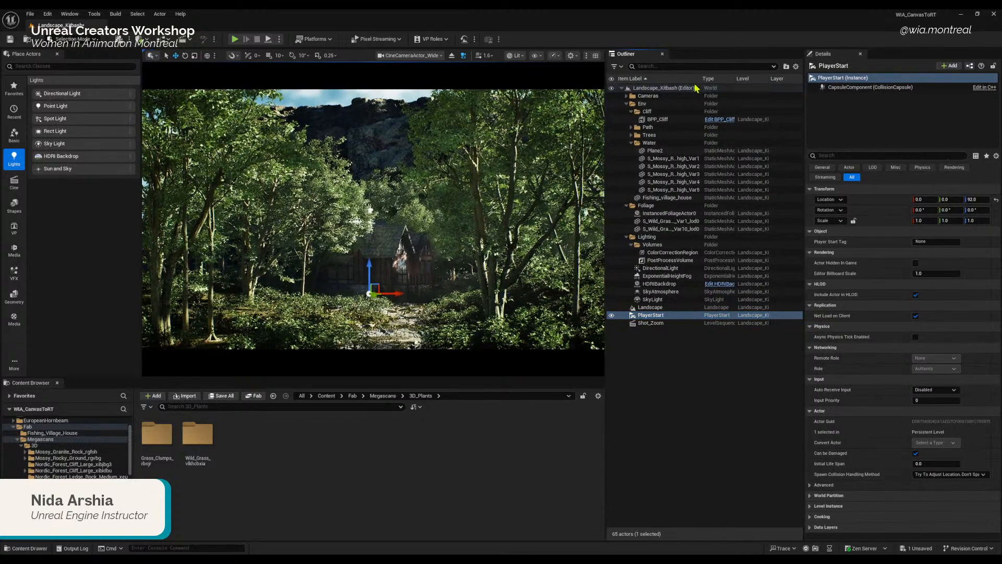
pyautogui.moveTo(700, 78); pyautogui.dragTo(713, 78)
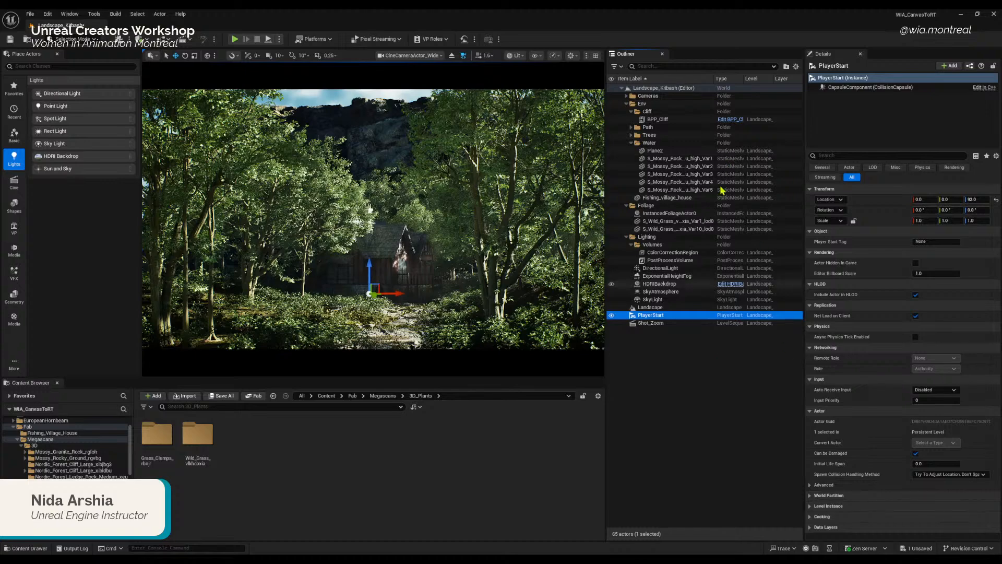
pyautogui.scroll(2, 73, 455)
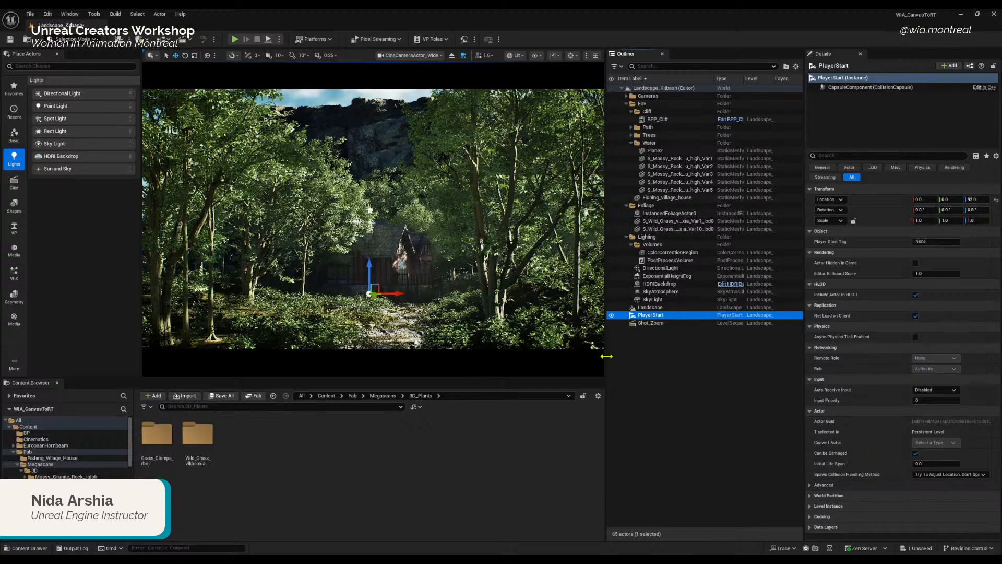
pyautogui.moveTo(606, 356); pyautogui.dragTo(632, 356)
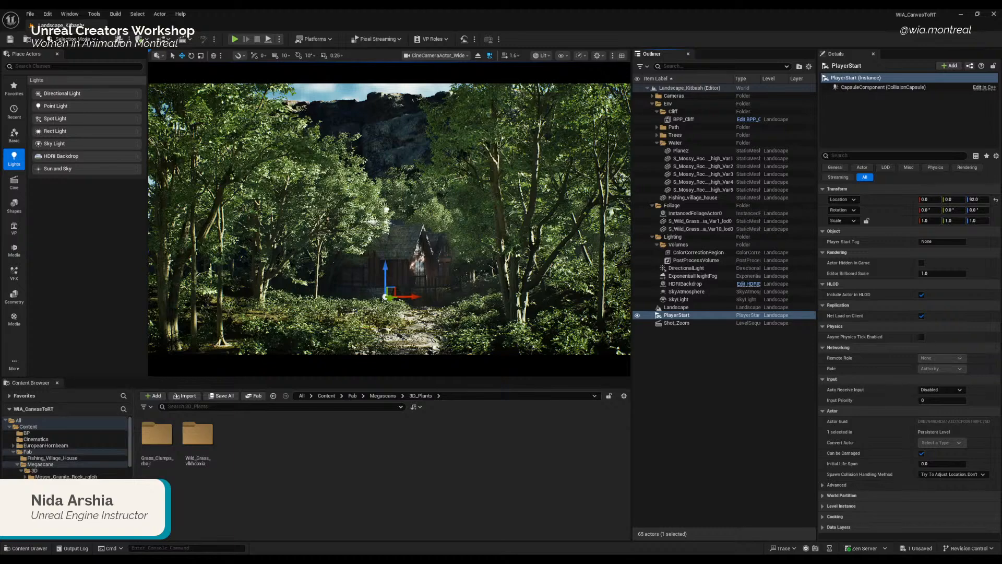
# Step: Enlarge the Content Browser and its folder tree and browse the Mossy_Granite_Rock, Nordic_Forest_Cliff_Large and Mossy_Rocky_Ground folders
pyautogui.moveTo(134, 453); pyautogui.dragTo(163, 454)
pyautogui.click(67, 476)
pyautogui.scroll(-1, 66, 475)
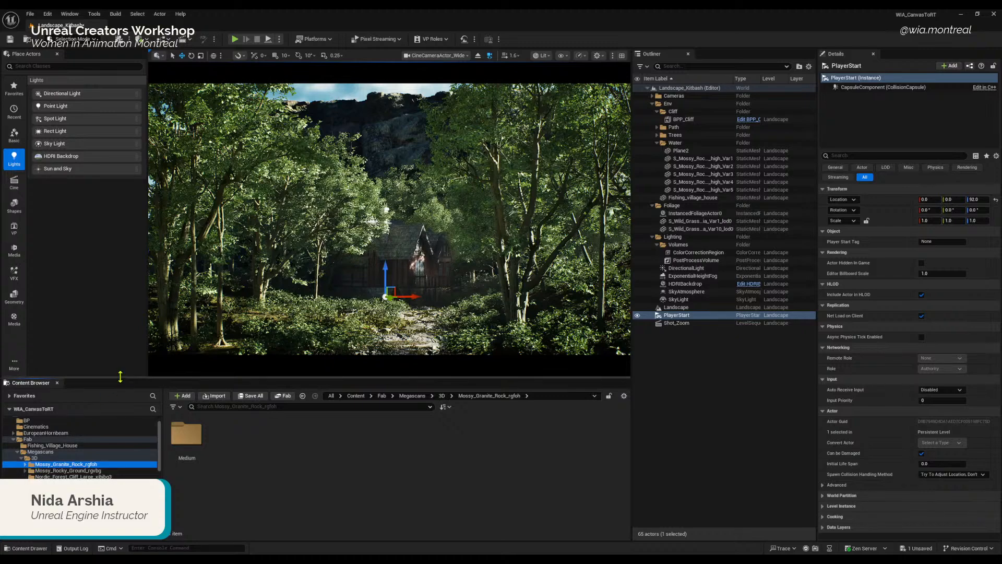
pyautogui.moveTo(120, 378); pyautogui.dragTo(109, 306)
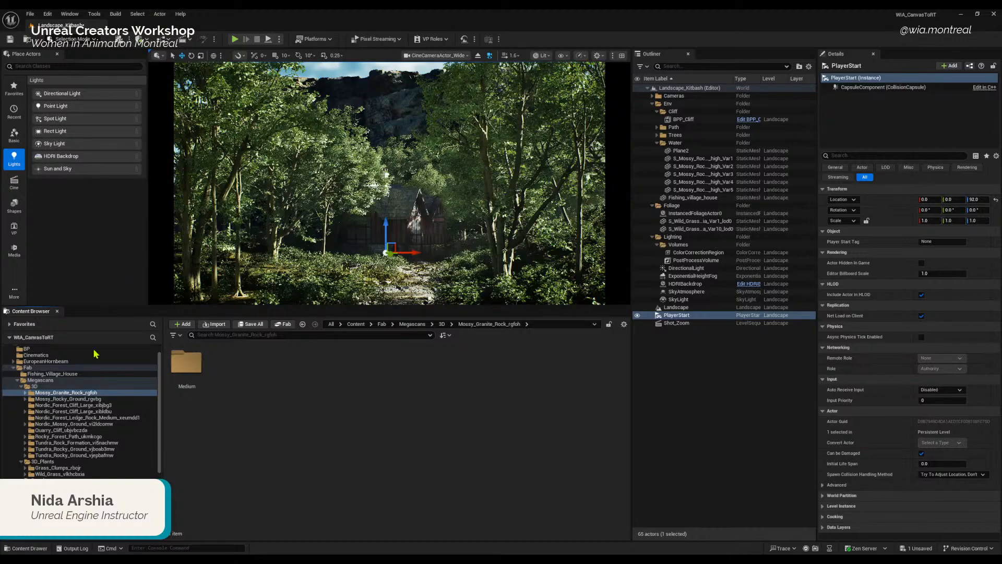
pyautogui.click(70, 406)
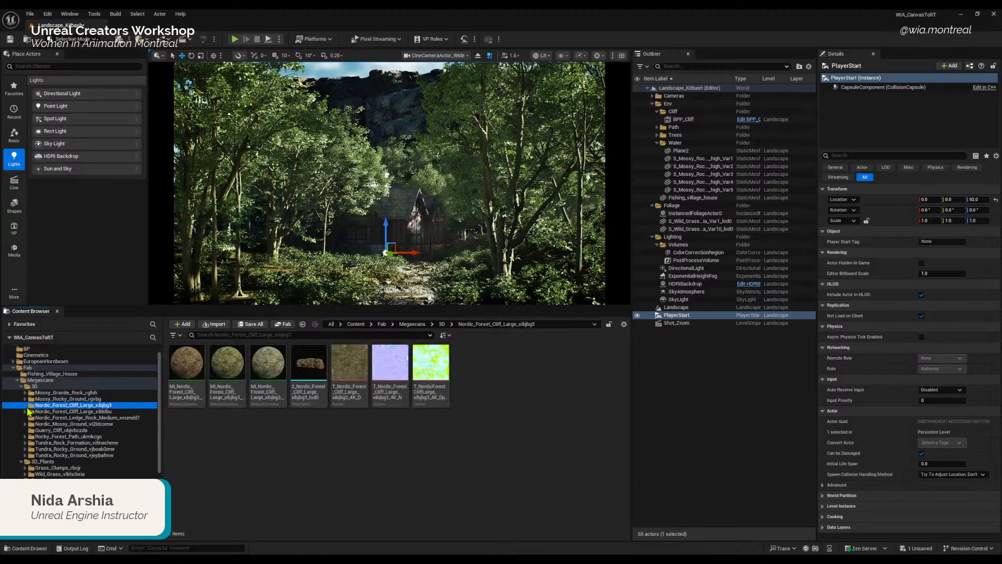
pyautogui.click(61, 399)
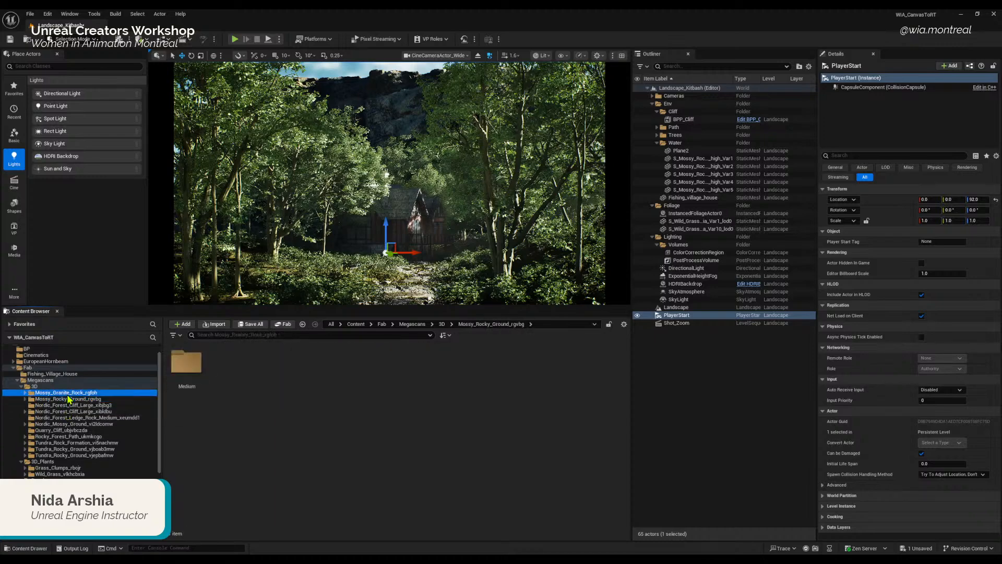
# Step: Open the Fab marketplace's home page, browse its 3D category and return to all products
pyautogui.click(64, 15)
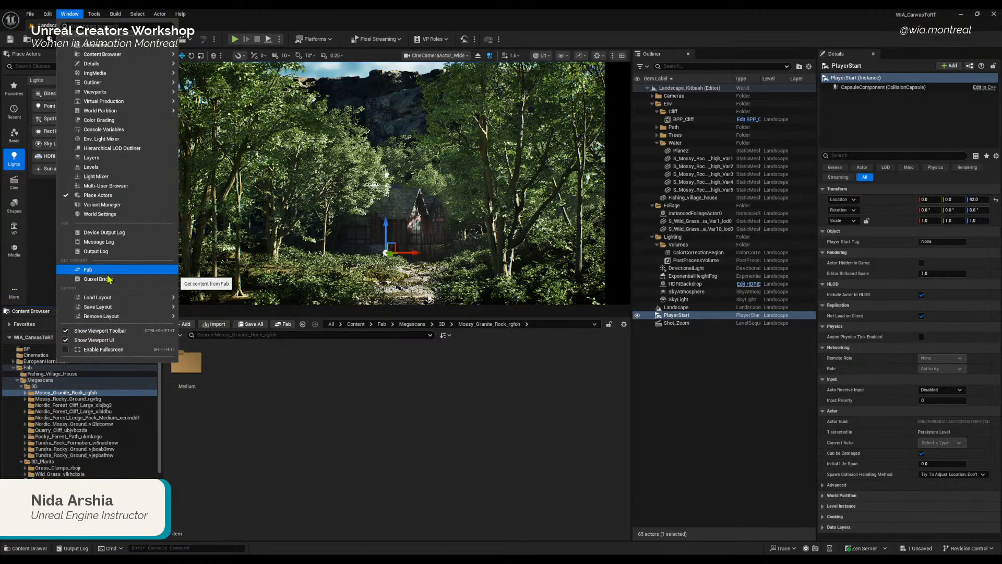
pyautogui.click(107, 272)
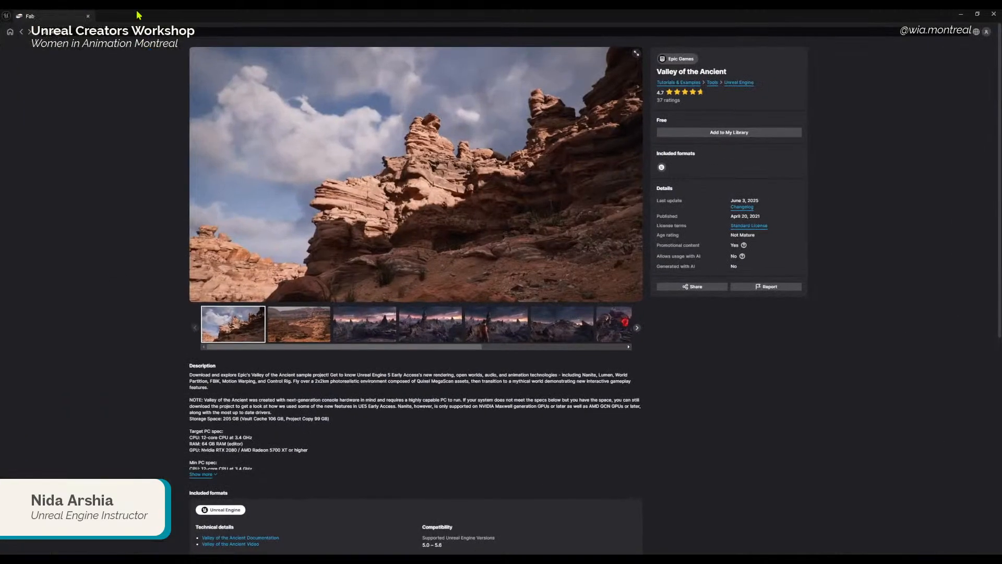
pyautogui.click(10, 32)
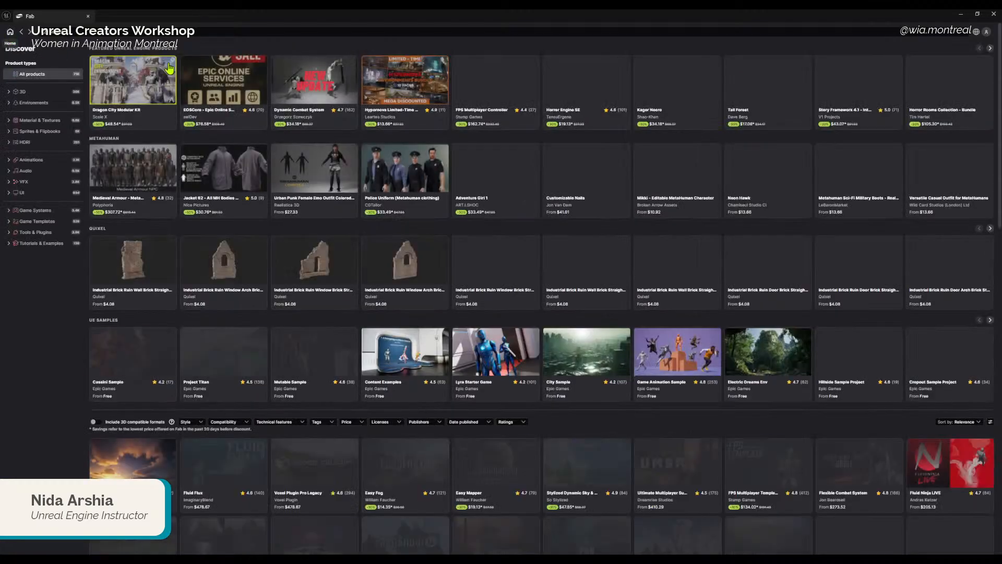
pyautogui.click(28, 92)
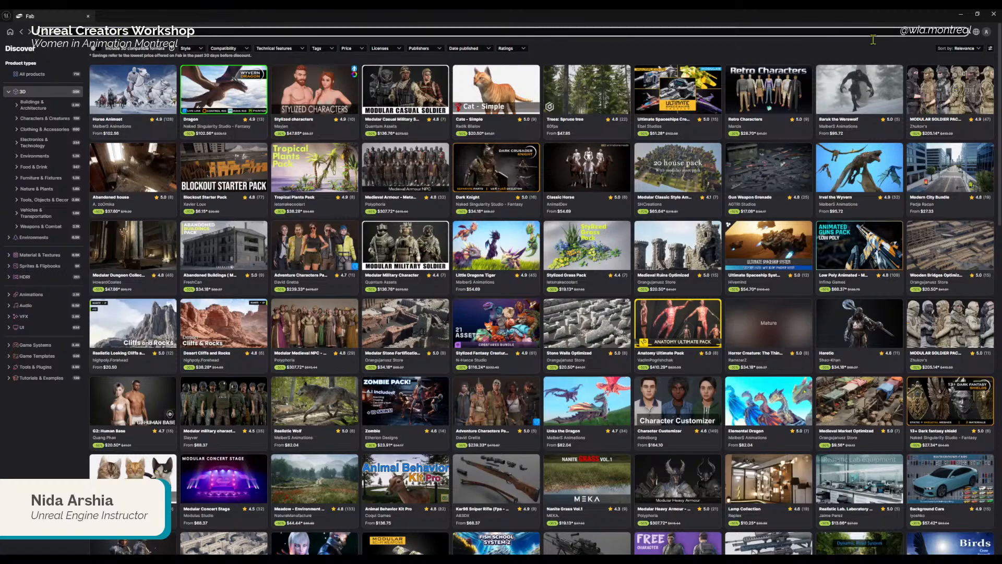
pyautogui.click(987, 32)
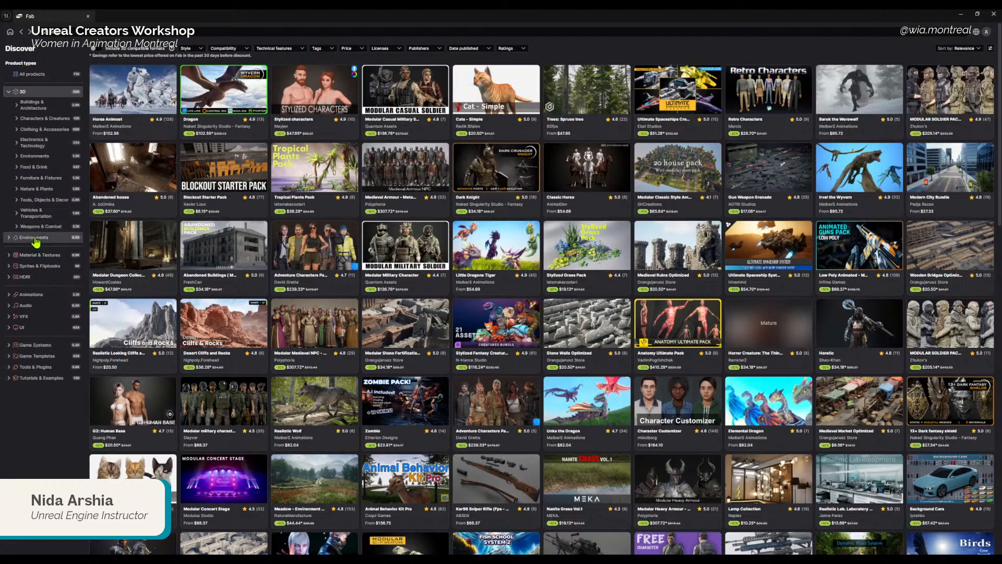
pyautogui.click(33, 74)
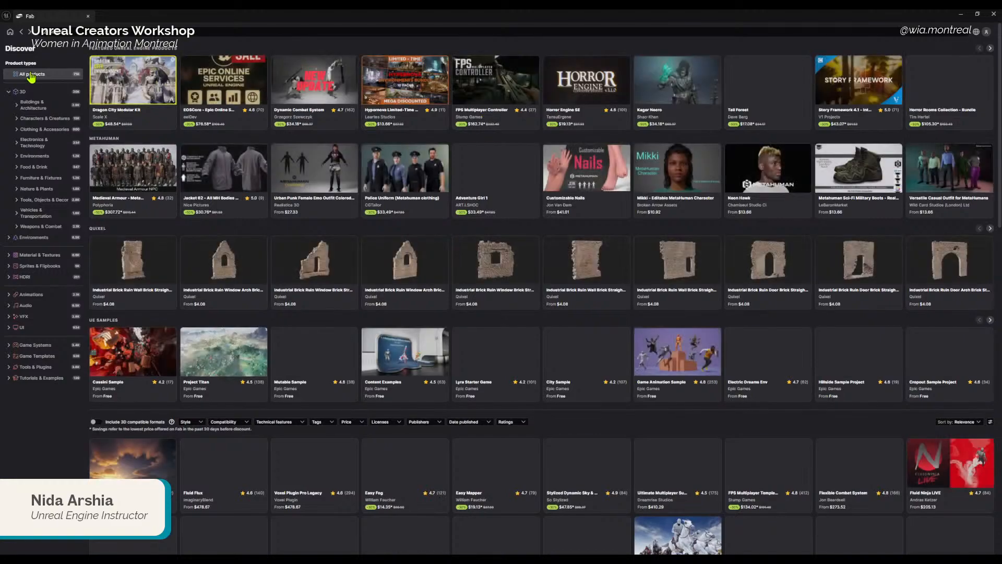
# Step: Search all Fab products for "quixel"
pyautogui.click(343, 30)
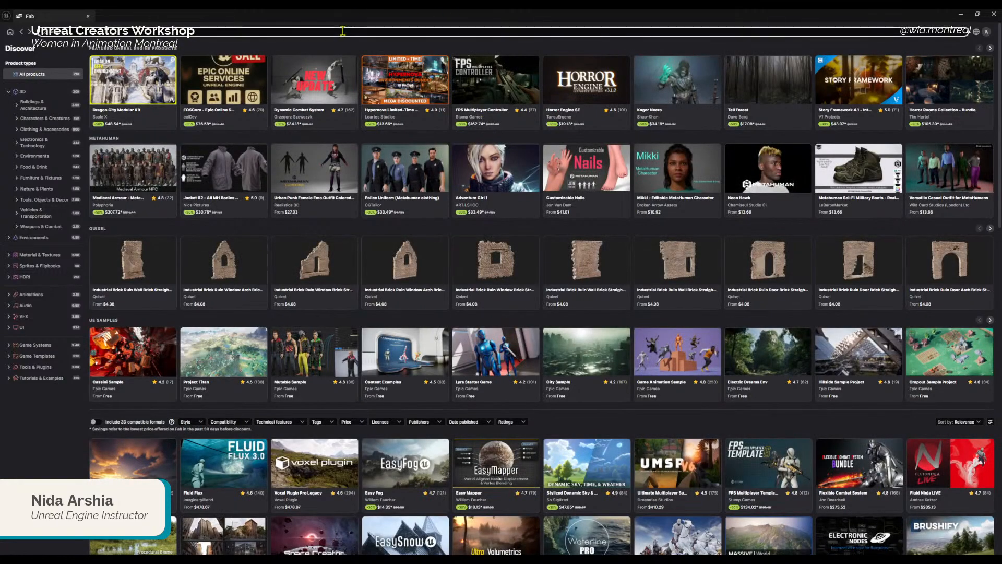
pyautogui.write('quixe')
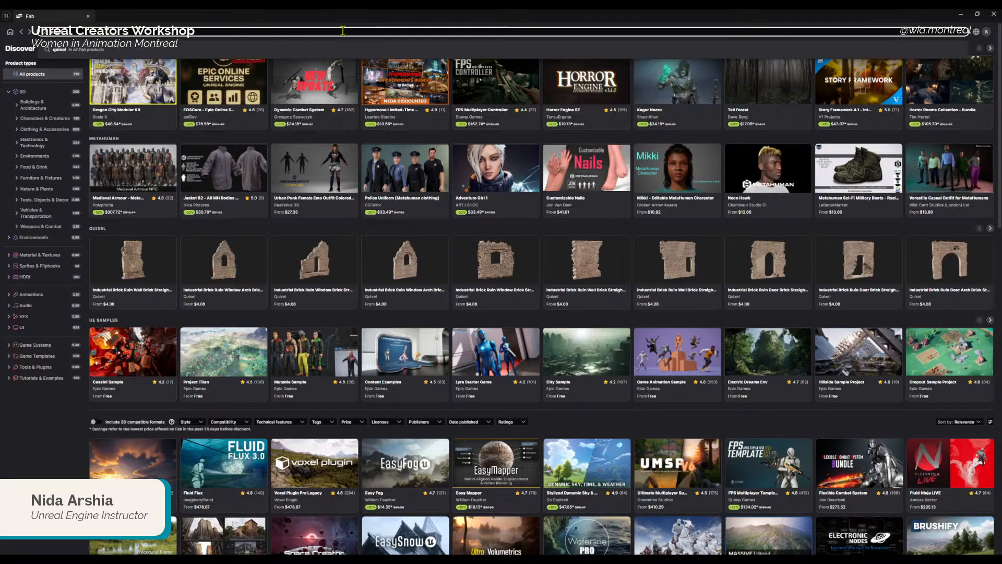
pyautogui.write('l')
pyautogui.press('Return')
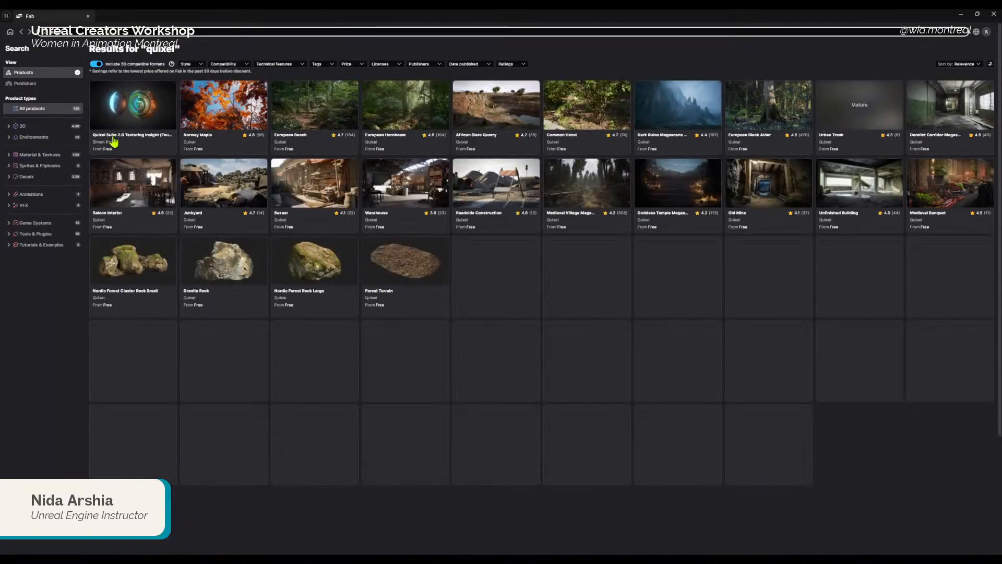
# Step: Open the Granite Rock product page from the results and check its license selection
pyautogui.click(244, 268)
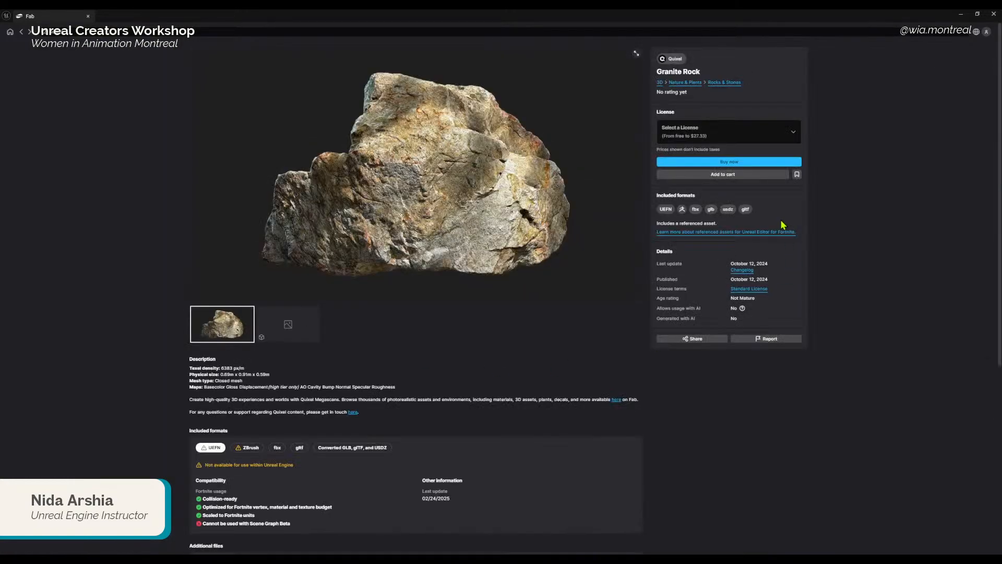
pyautogui.click(792, 134)
pyautogui.click(870, 136)
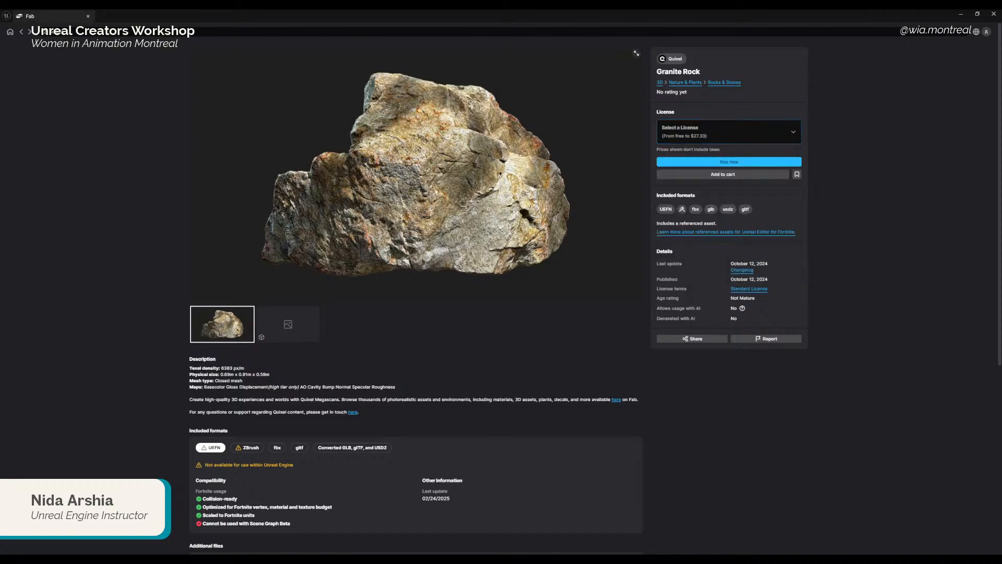
pyautogui.click(986, 32)
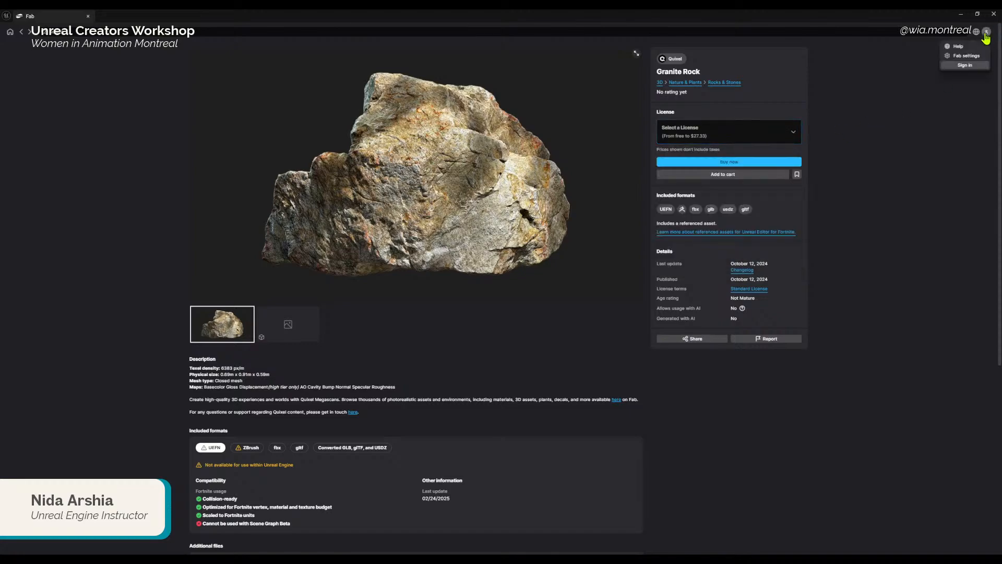
pyautogui.click(965, 65)
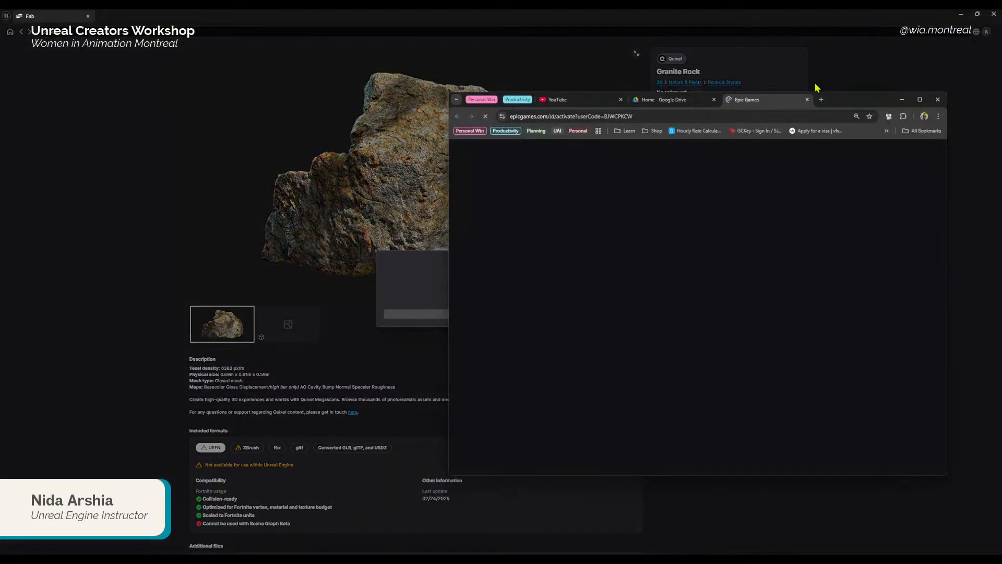
pyautogui.moveTo(870, 98); pyautogui.dragTo(1001, 134)
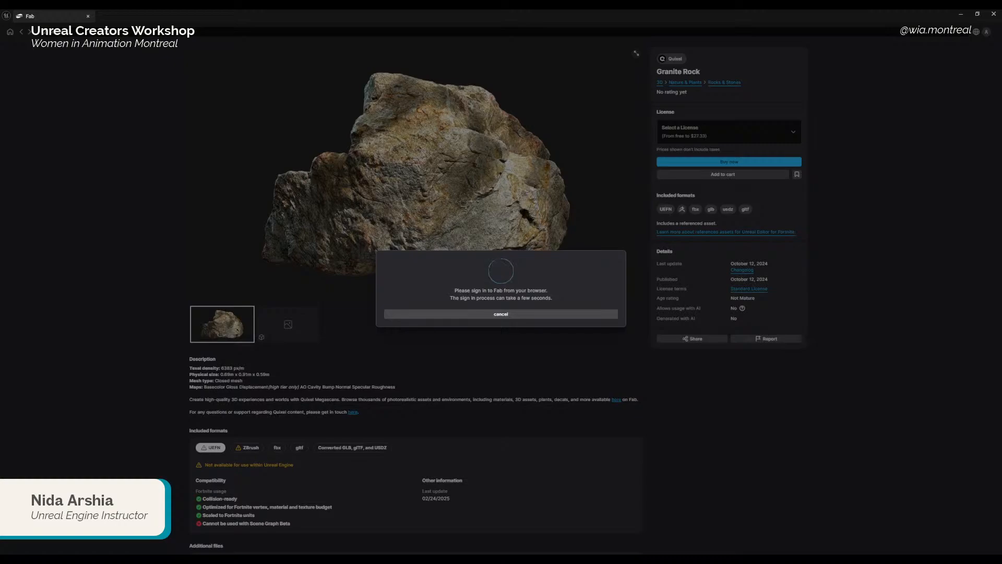
pyautogui.moveTo(1001, 271); pyautogui.dragTo(600, 264)
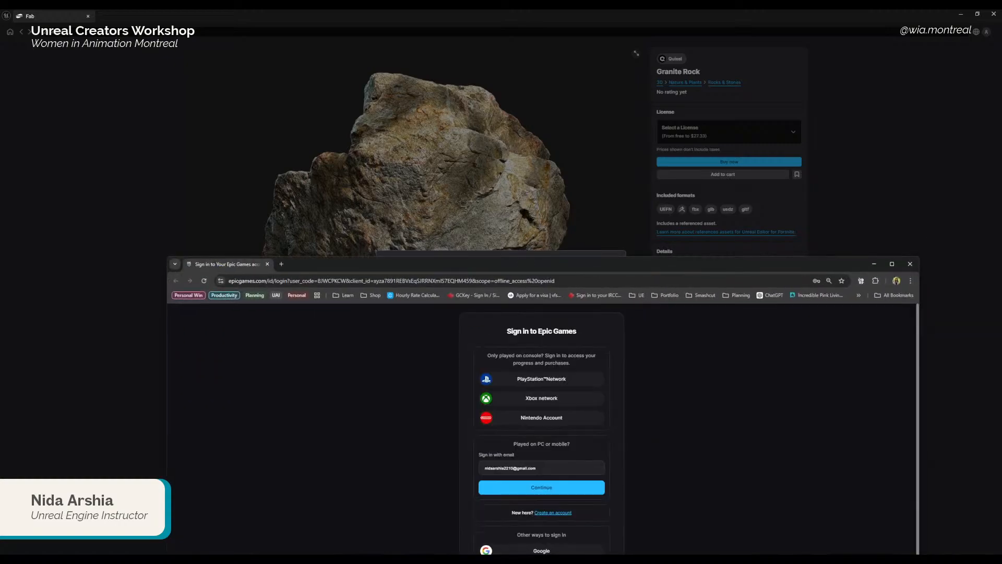
pyautogui.doubleClick(677, 264)
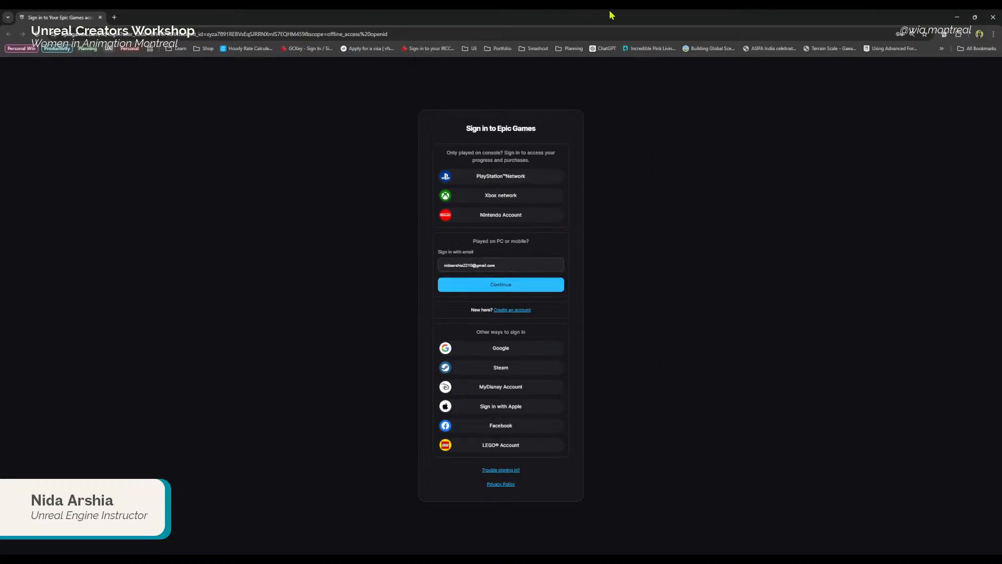
pyautogui.moveTo(612, 15); pyautogui.dragTo(1001, 107)
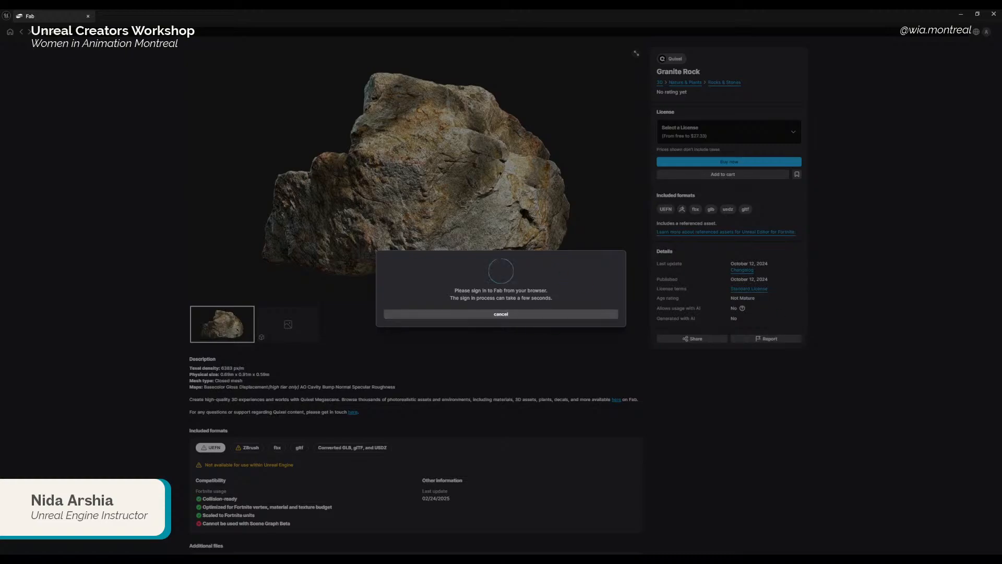
pyautogui.click(533, 315)
# Step: Sign in to Fab with the Epic Games account
pyautogui.click(987, 32)
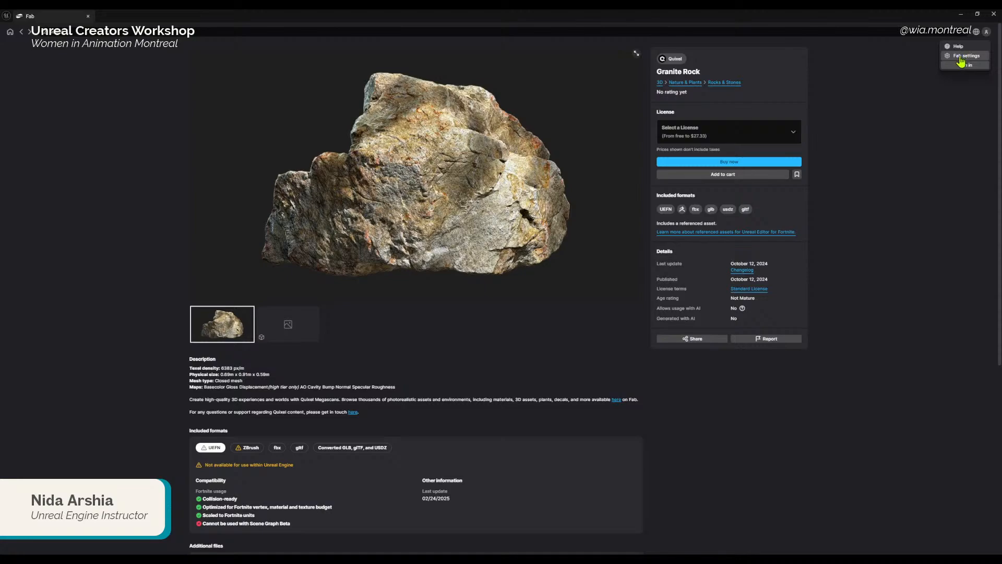
pyautogui.click(960, 71)
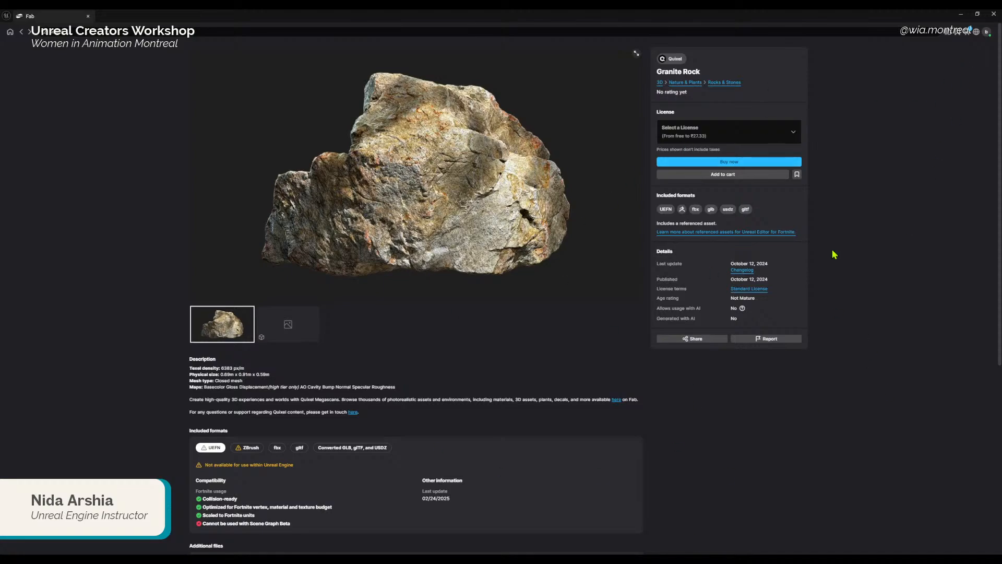
# Step: Return to the "quixel" results, open the Forest Terrain product page and view its download quality options
pyautogui.click(22, 32)
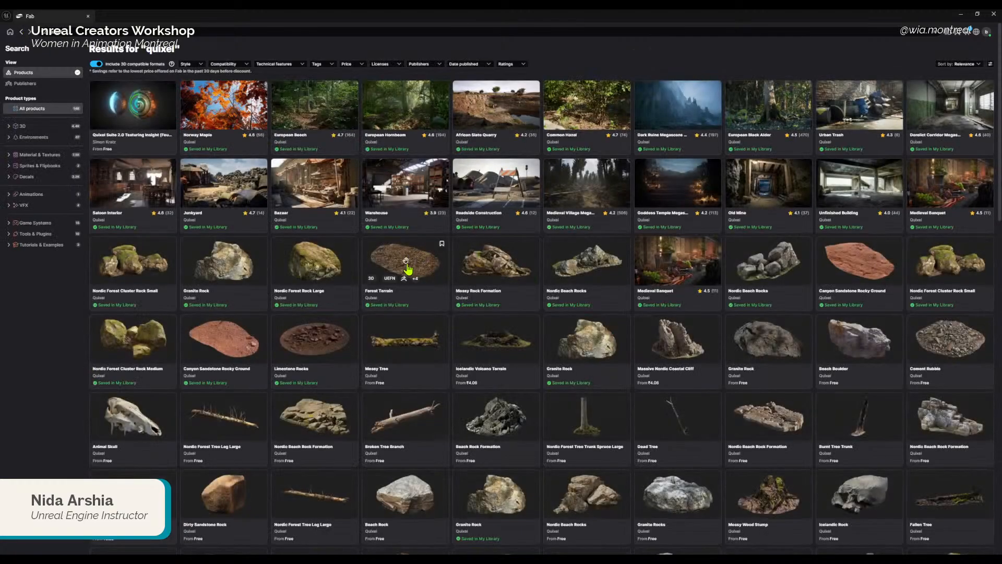
pyautogui.click(415, 252)
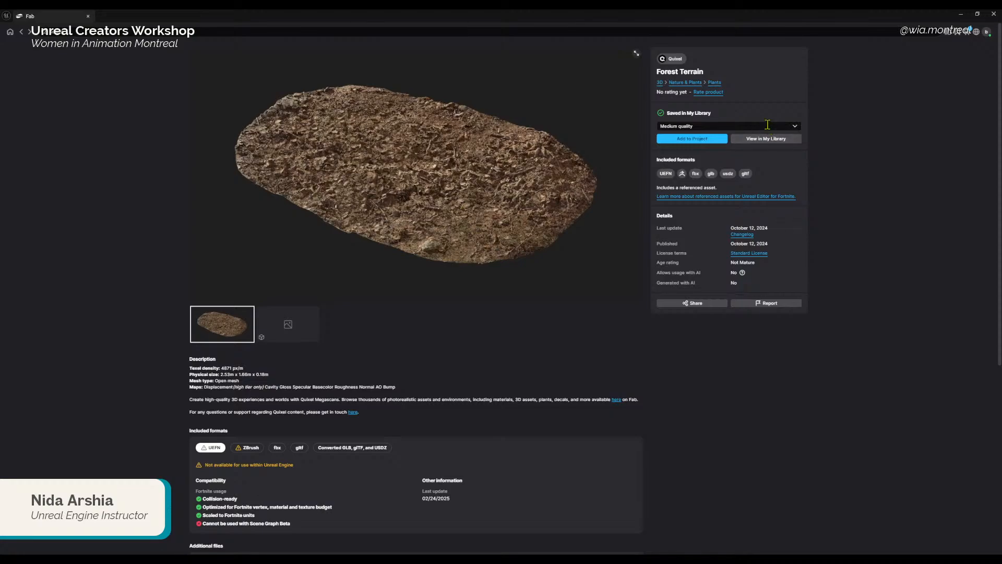
pyautogui.click(764, 126)
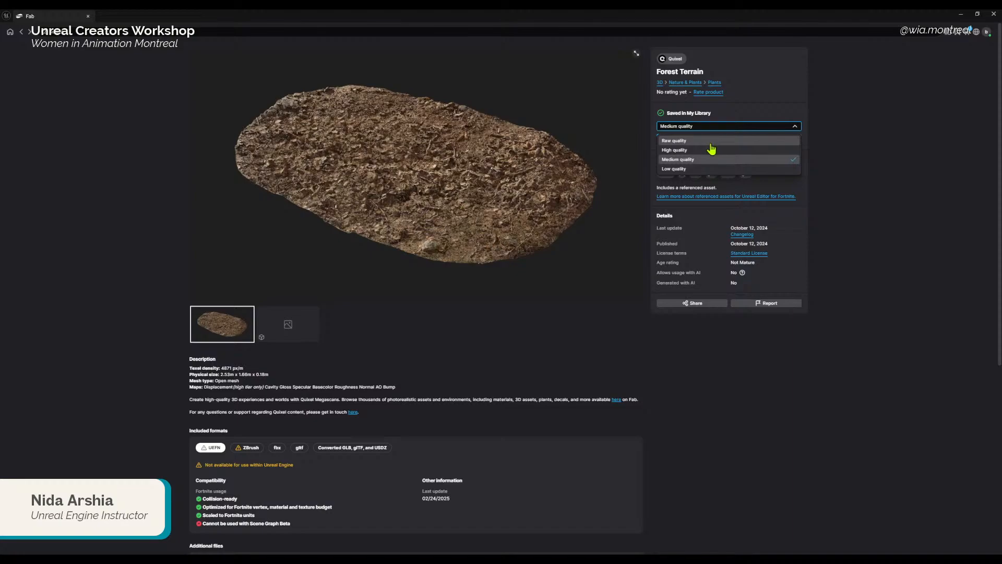
# Step: Open Quixel's publisher page, include 3D compatible formats in its product list and browse the products
pyautogui.click(675, 60)
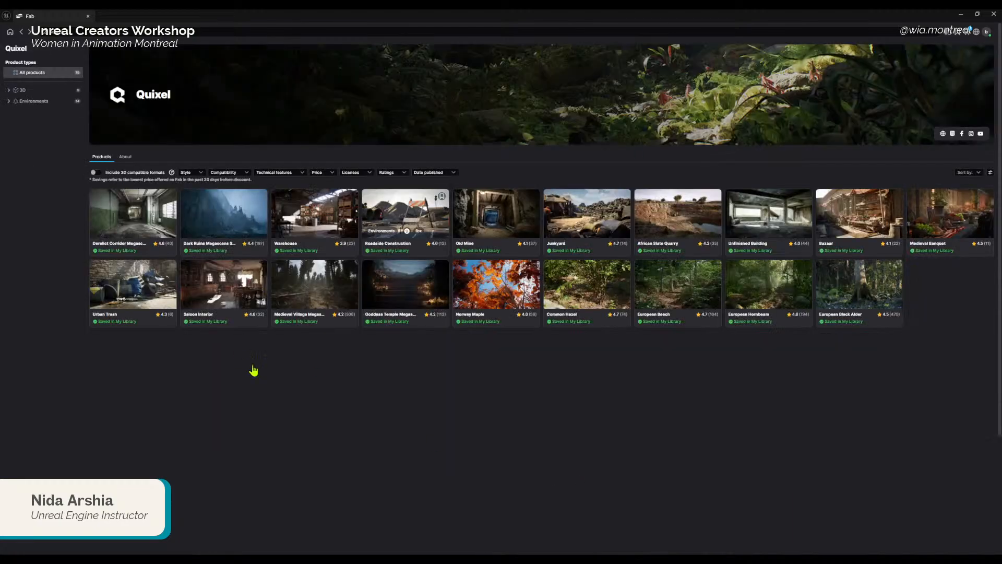
pyautogui.click(96, 173)
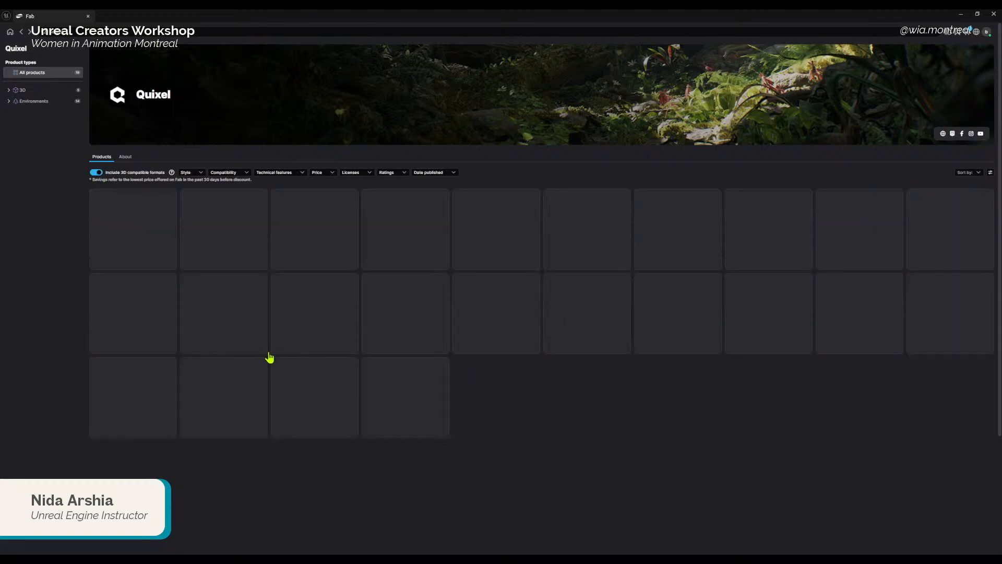
pyautogui.scroll(-4, 689, 372)
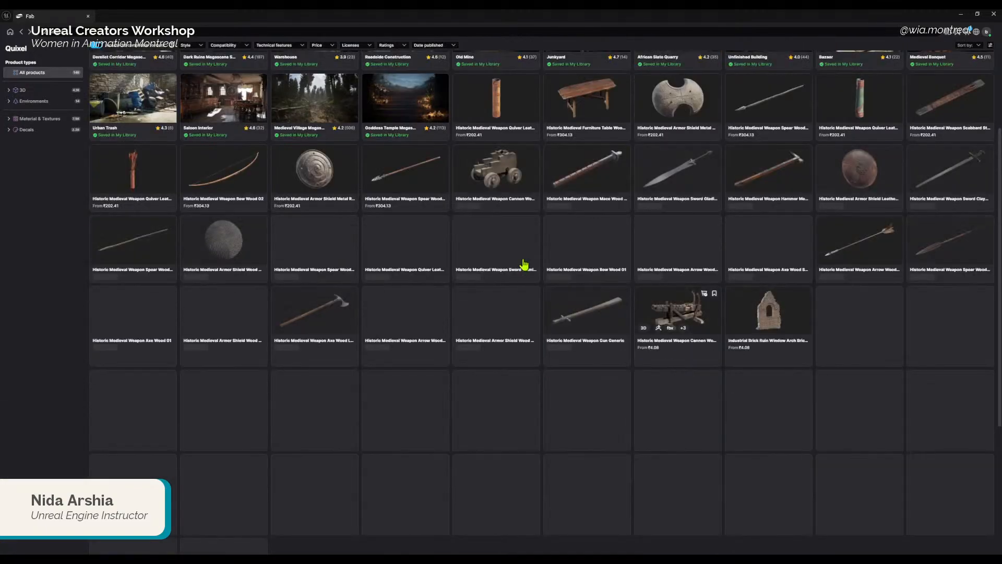
pyautogui.scroll(4, 517, 258)
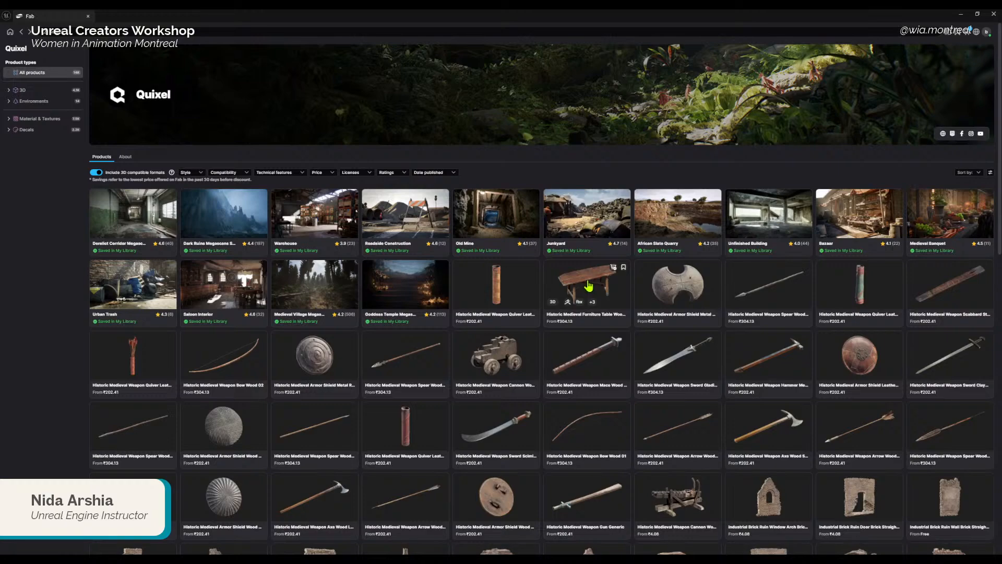
# Step: Check the license options of the Historic Medieval Furniture Table Wood Worn 01 asset and return to Quixel's product list
pyautogui.click(588, 285)
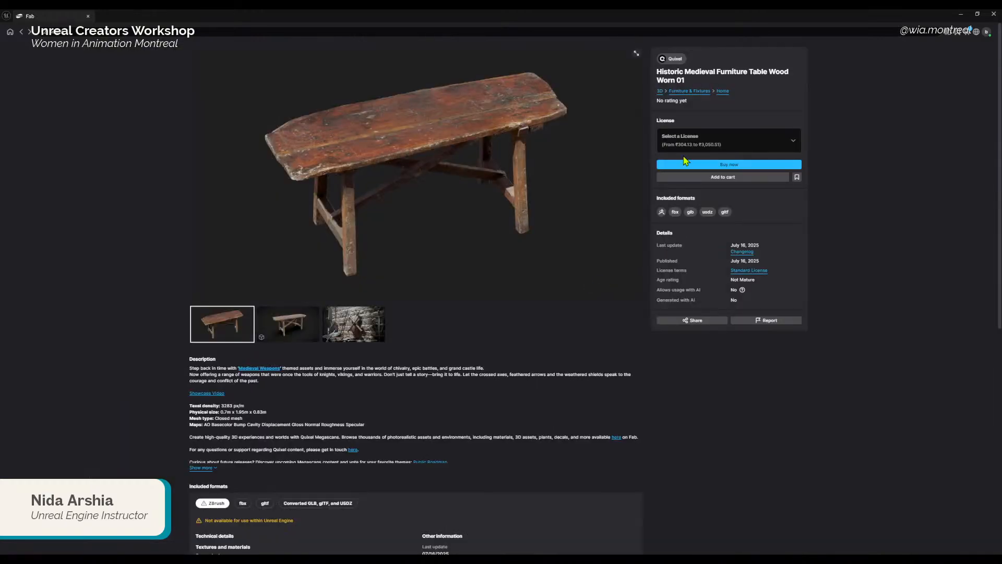
pyautogui.click(779, 143)
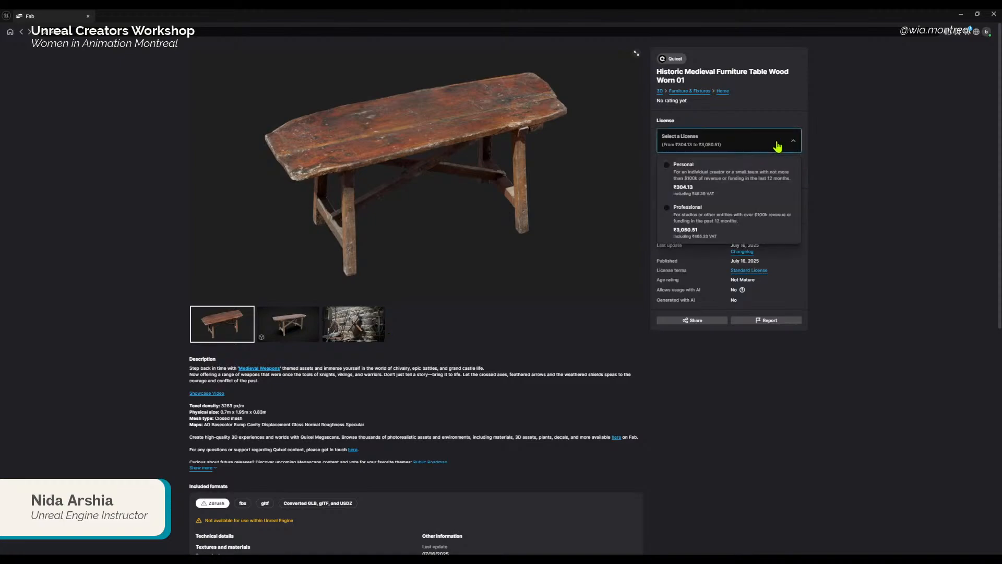
pyautogui.click(885, 170)
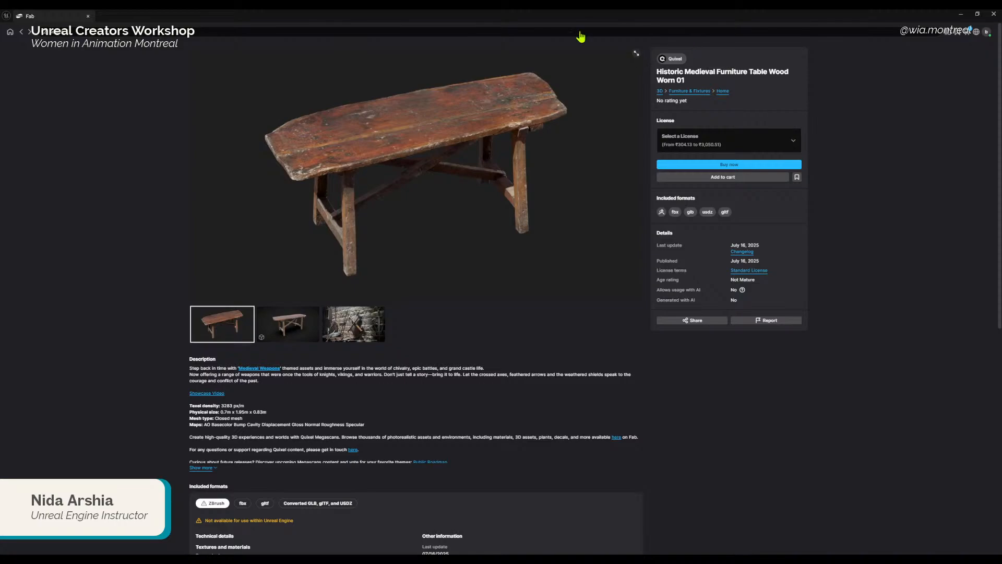
pyautogui.click(21, 33)
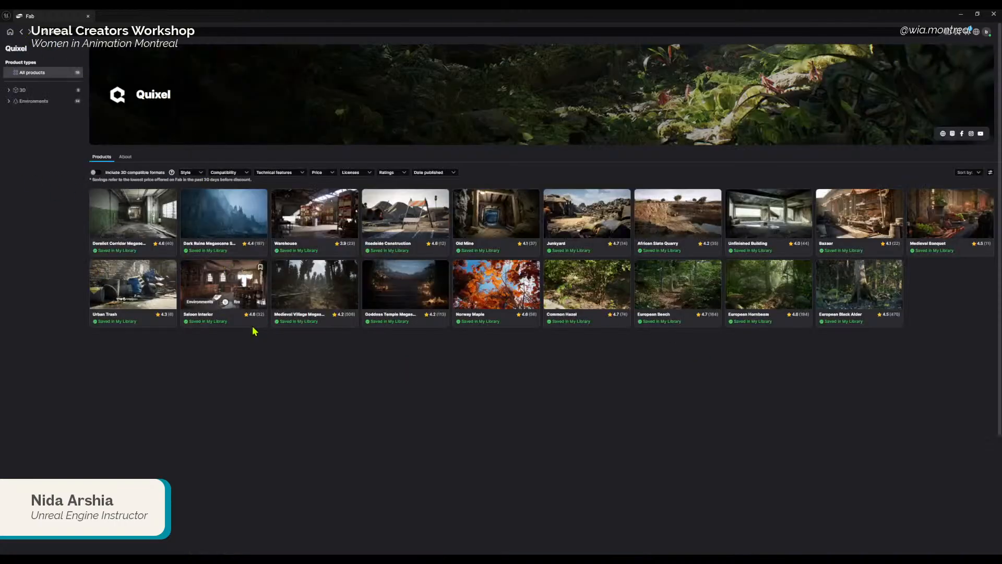
# Step: Open Browse Quixel Megascans from My Library and browse the products with 3D compatible formats included
pyautogui.click(948, 33)
pyautogui.click(947, 32)
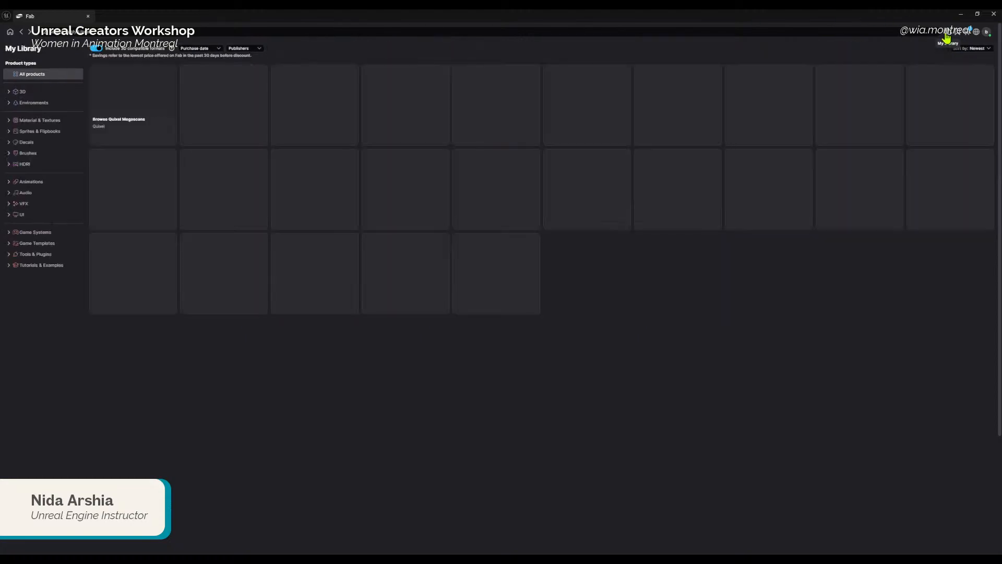
pyautogui.click(150, 87)
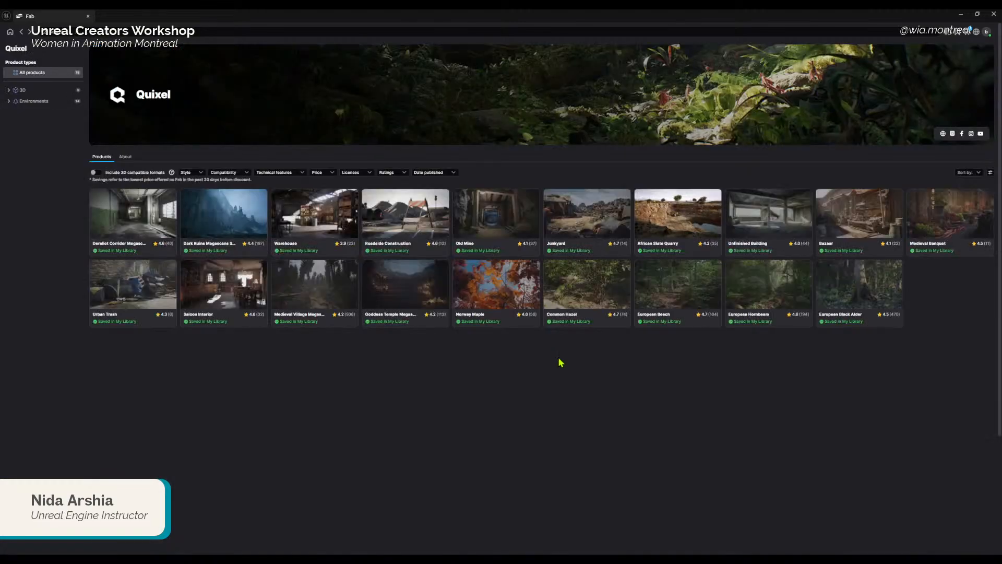
pyautogui.click(97, 173)
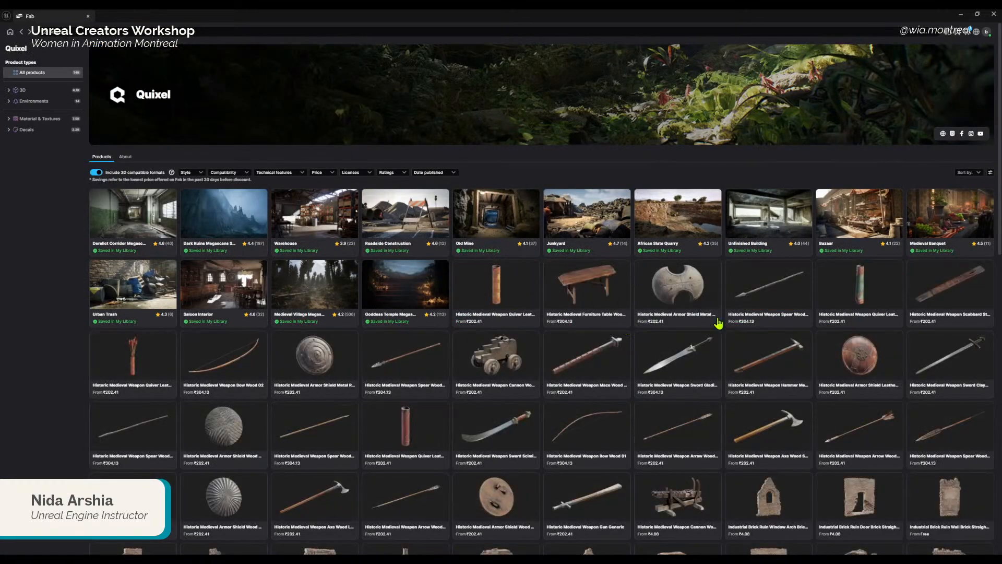
pyautogui.scroll(-15, 718, 447)
pyautogui.scroll(7, 679, 334)
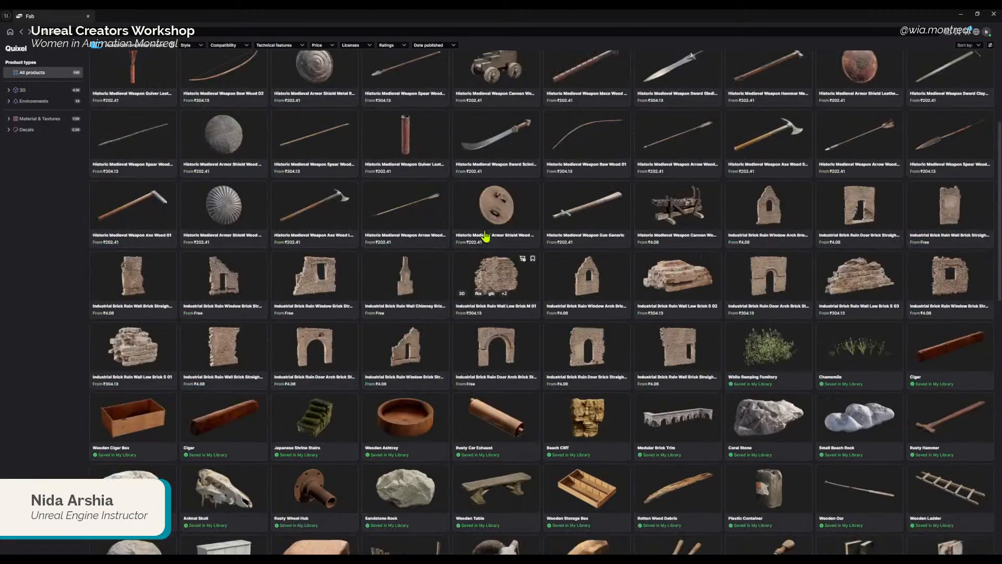
# Step: Check the license options of the Industrial Brick Ruin Door Brick Straight 02 asset and return to Quixel's products
pyautogui.click(580, 346)
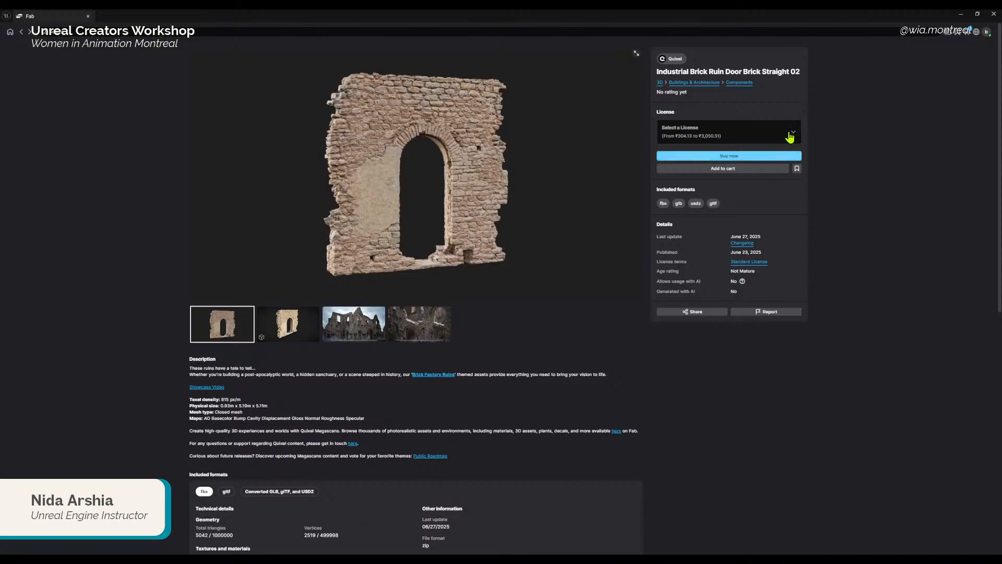
pyautogui.click(794, 134)
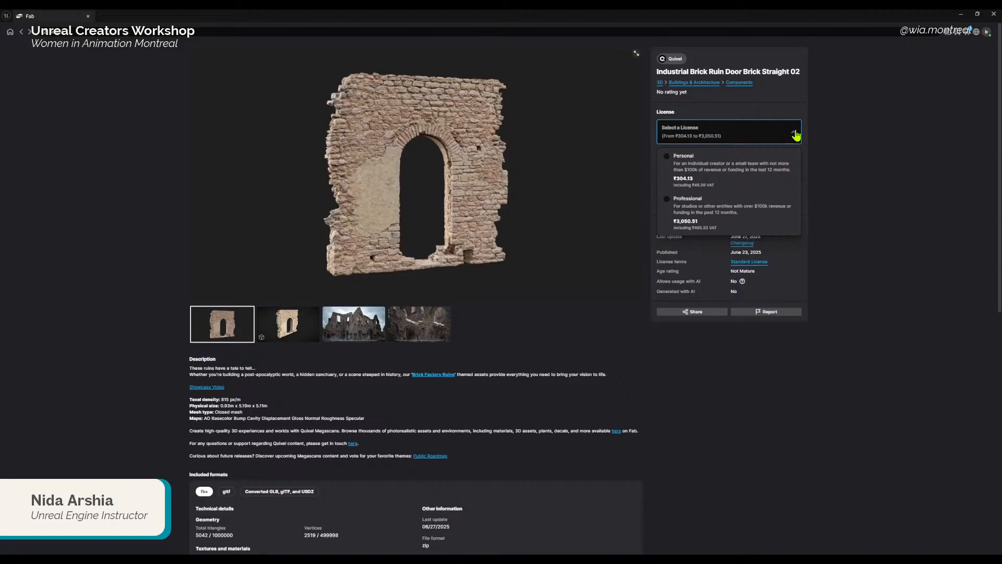
pyautogui.click(886, 186)
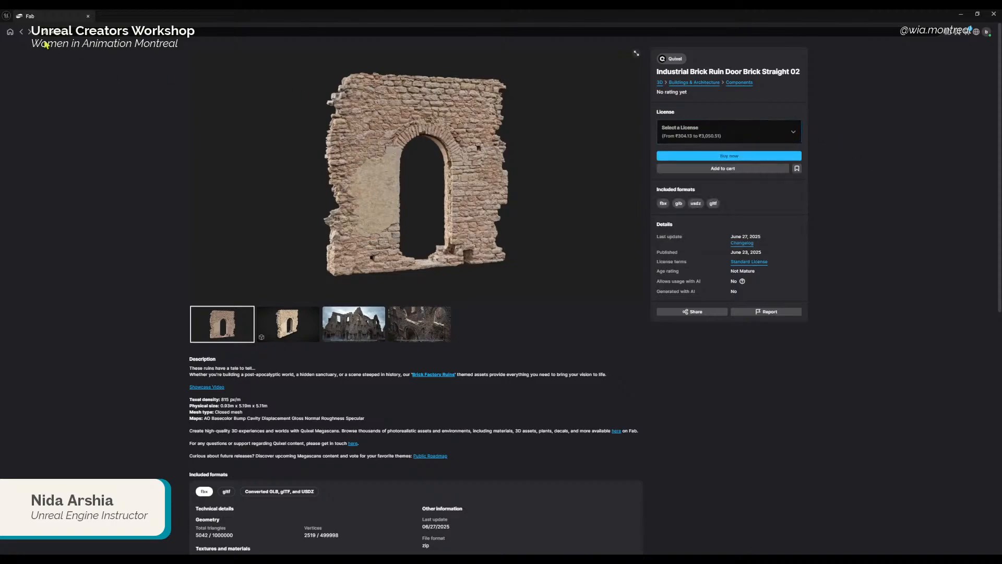
pyautogui.click(22, 33)
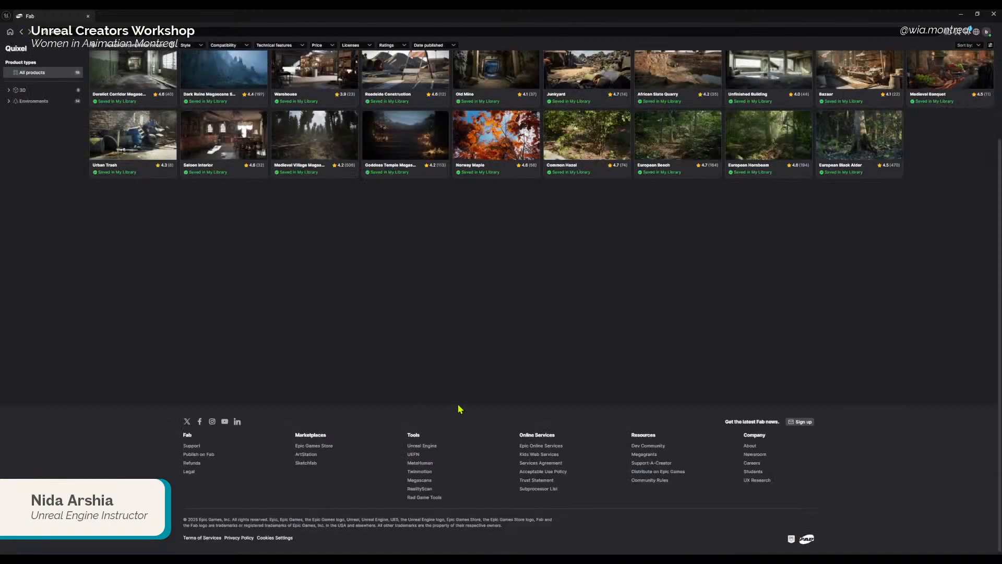
pyautogui.scroll(3, 271, 273)
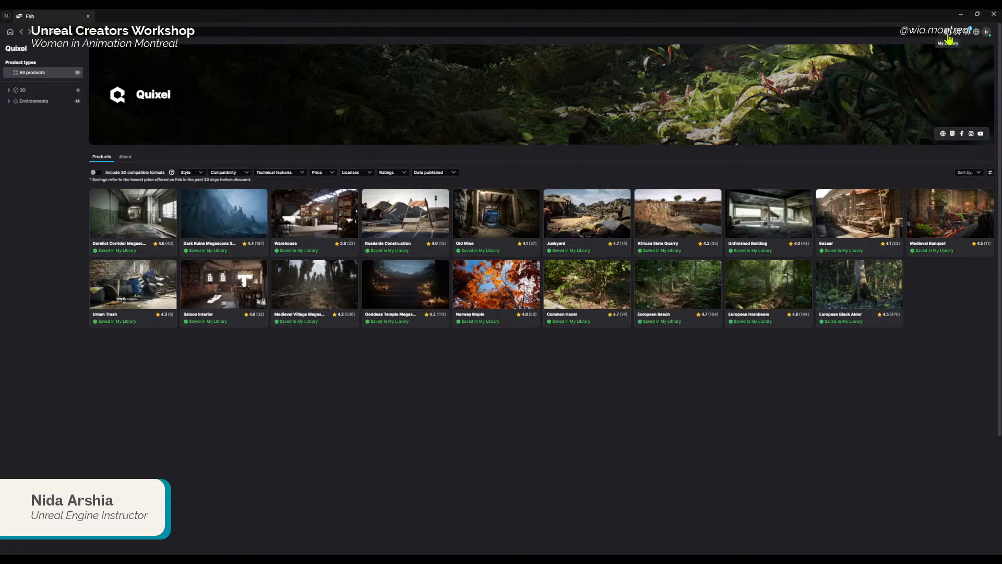
# Step: Open the account settings of the signed-in Fab account
pyautogui.click(986, 33)
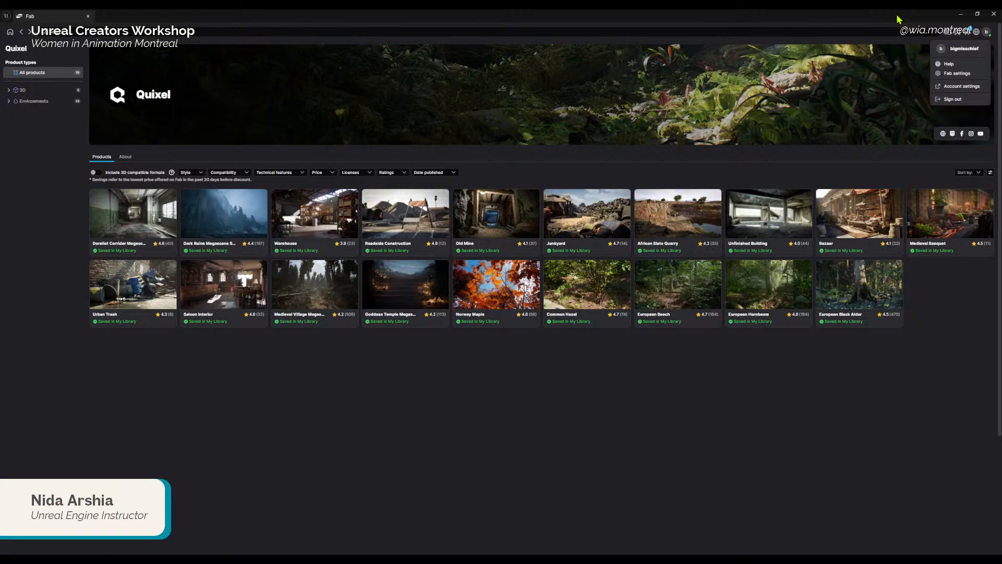
pyautogui.click(967, 89)
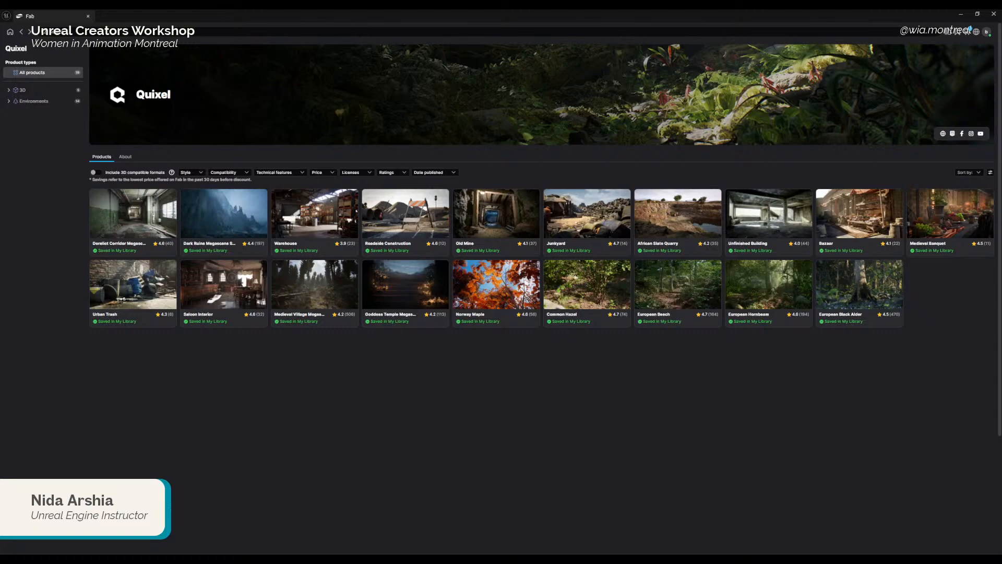
# Step: Open the Free_cliff_rock asset from My Library, add it to the project and return to the library
pyautogui.click(948, 37)
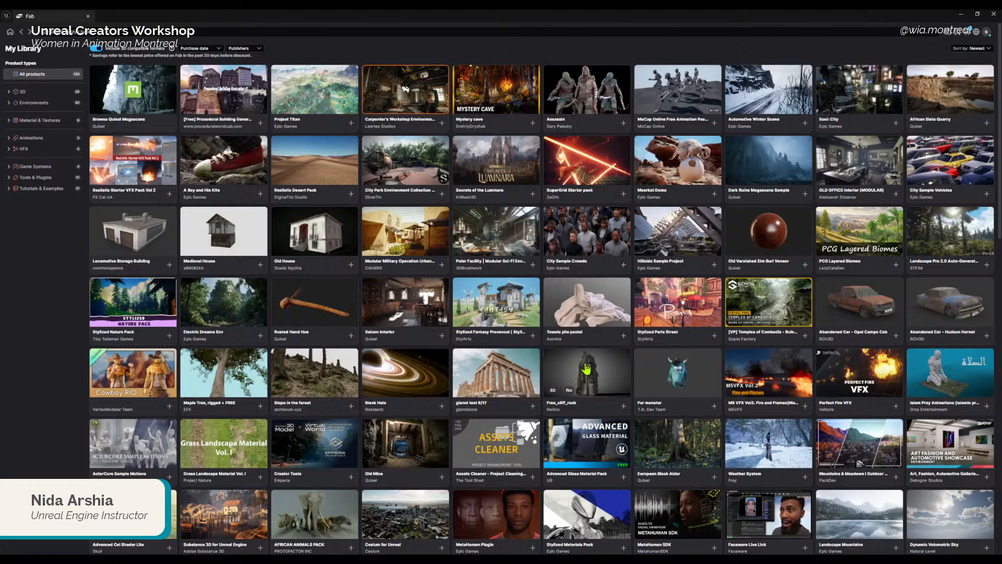
pyautogui.click(587, 369)
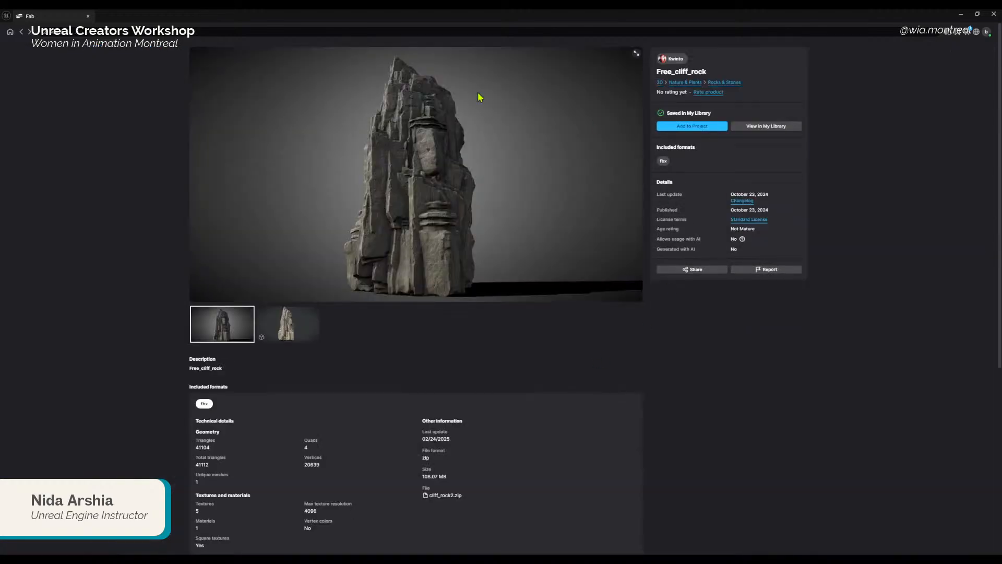
pyautogui.click(711, 127)
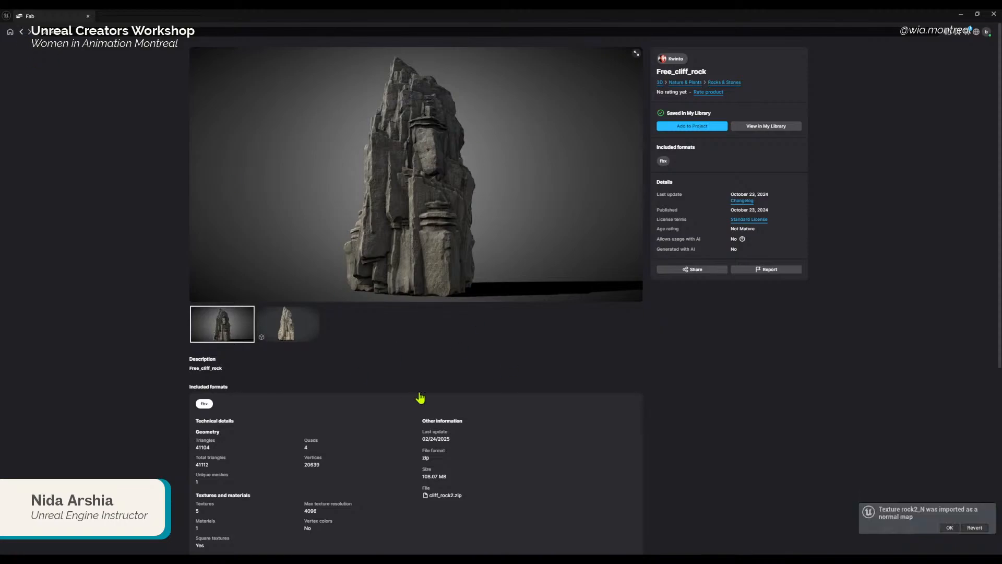
pyautogui.click(21, 31)
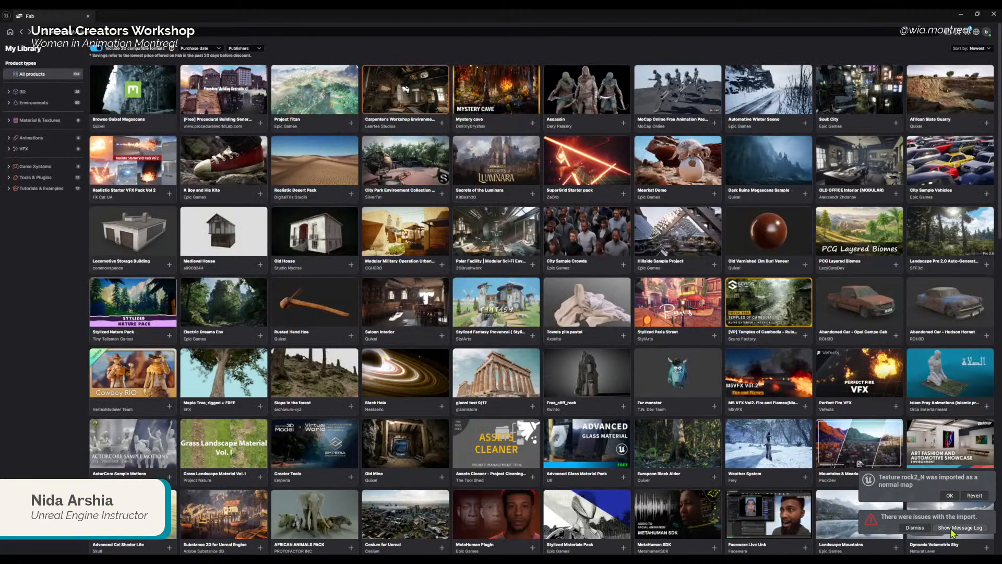
# Step: Examine the import issues of Free_cliff_rock in a widened Message Log and close the log
pyautogui.click(955, 528)
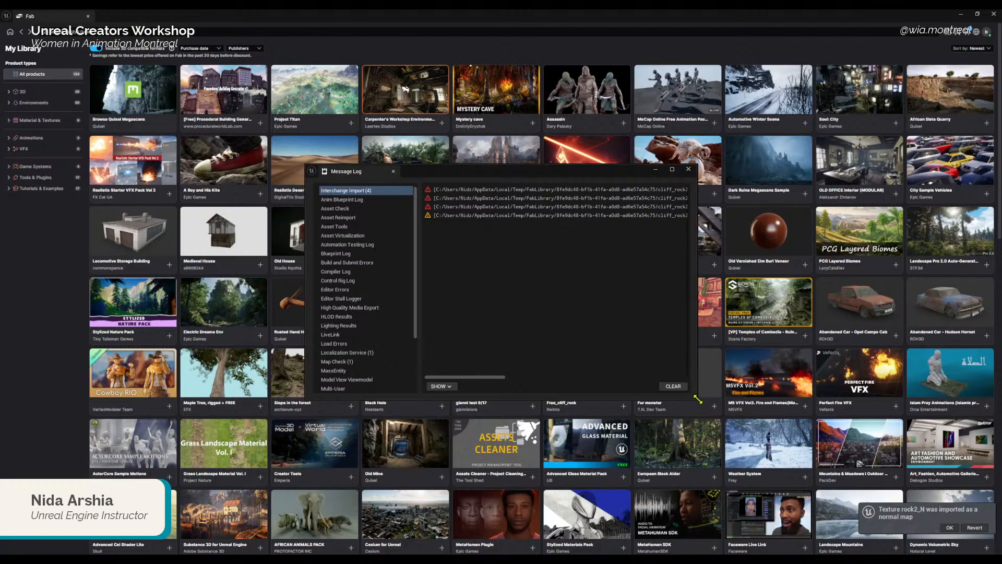
pyautogui.moveTo(697, 399); pyautogui.dragTo(950, 434)
pyautogui.moveTo(644, 414); pyautogui.dragTo(841, 411)
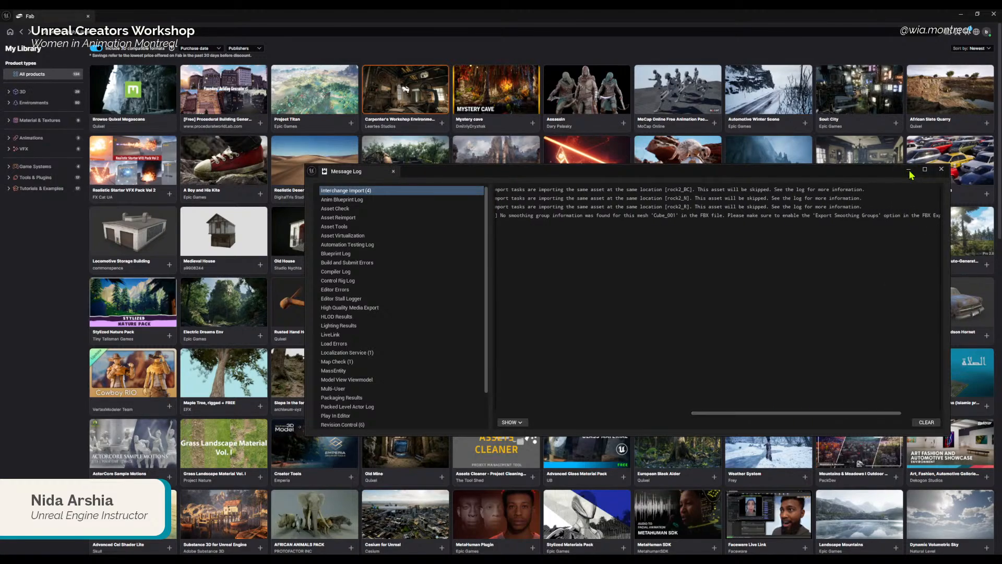
pyautogui.click(942, 168)
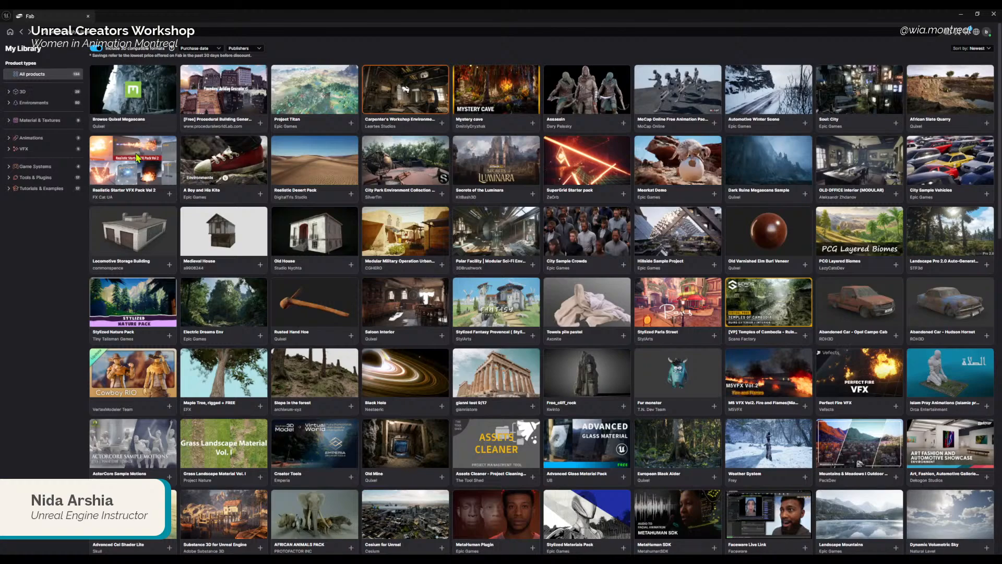
# Step: Open Browse Quixel Megascans, include 3D compatible formats and browse down through the products
pyautogui.click(124, 97)
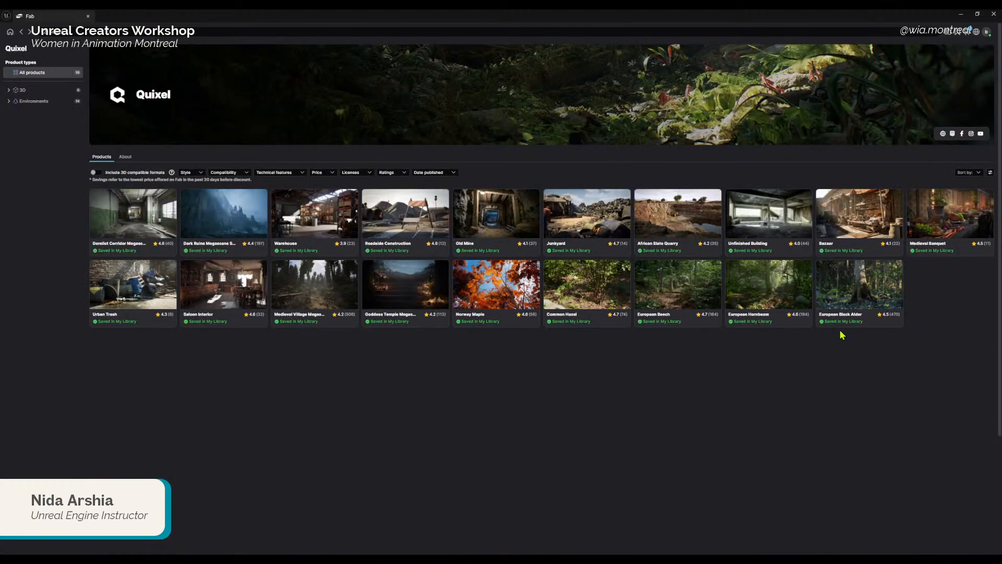
pyautogui.click(94, 172)
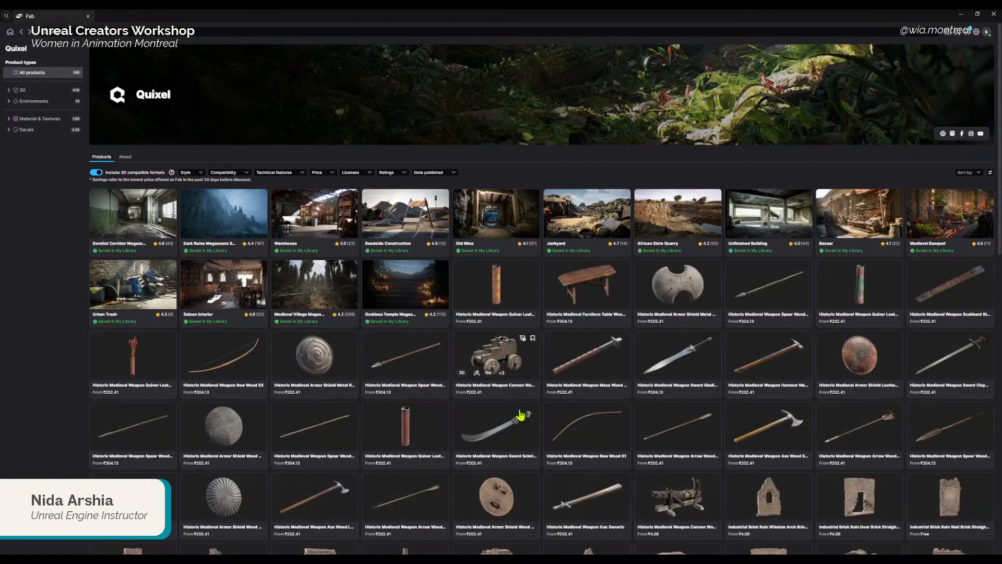
pyautogui.scroll(-15, 520, 415)
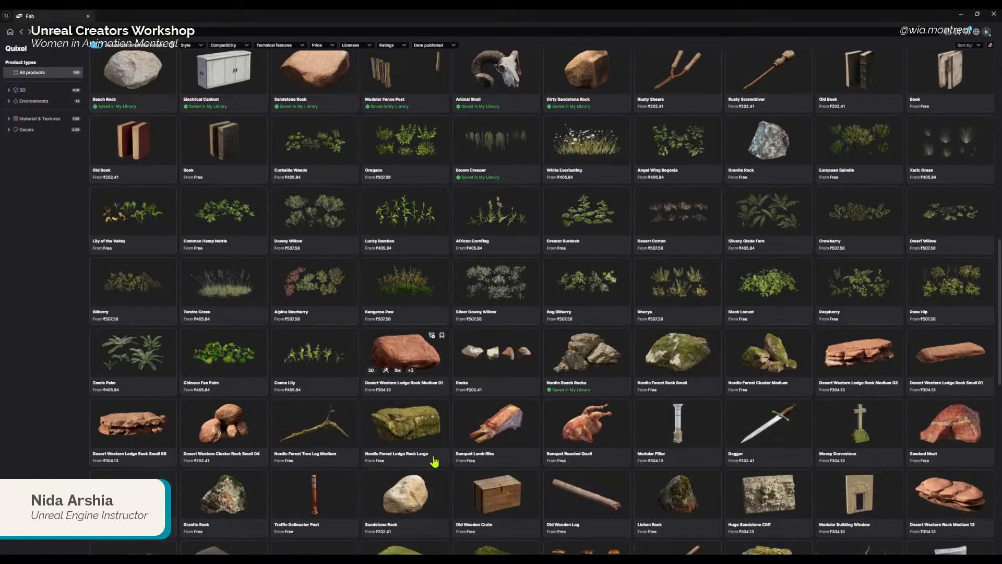
pyautogui.scroll(-6, 473, 472)
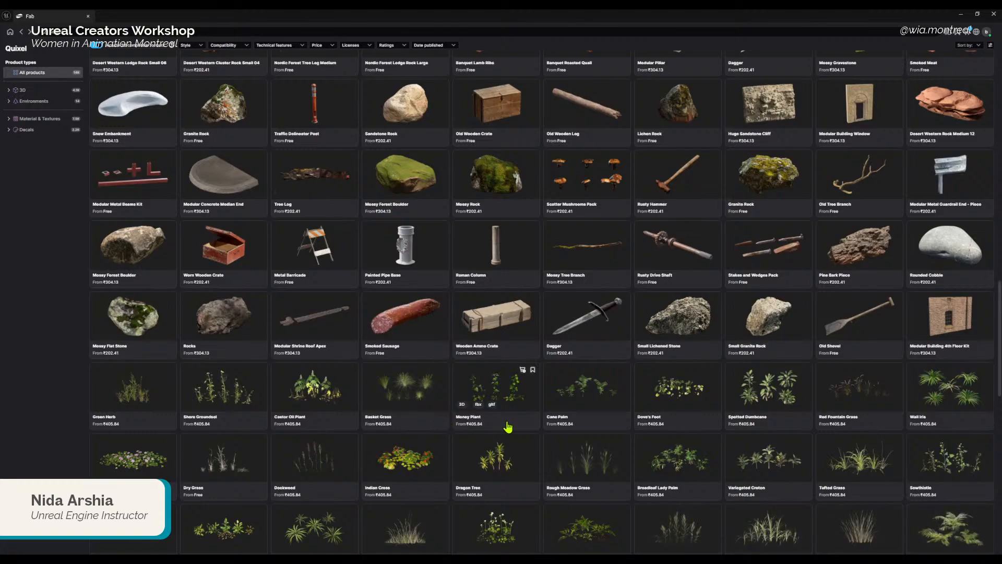
pyautogui.scroll(-10, 508, 427)
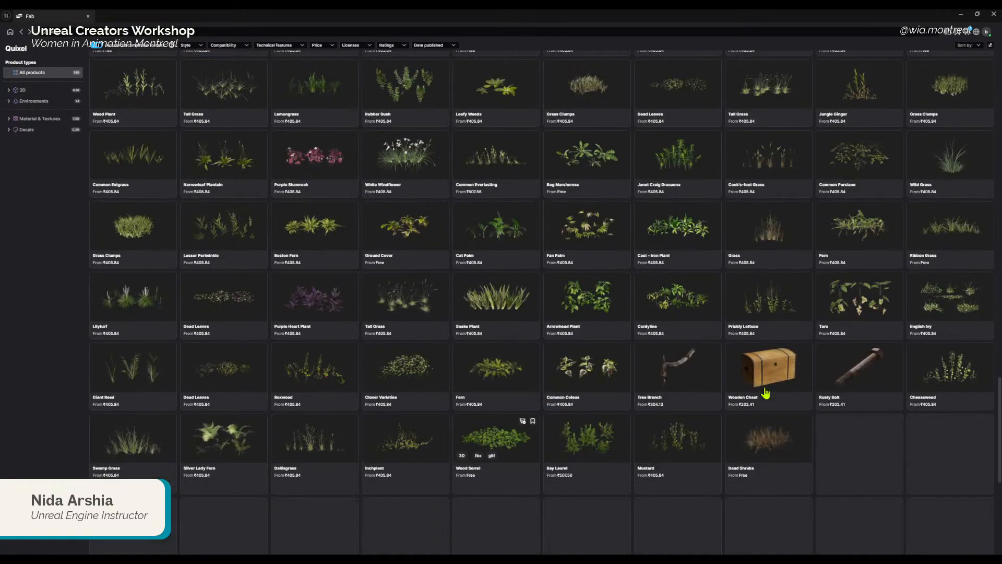
pyautogui.scroll(-3, 747, 431)
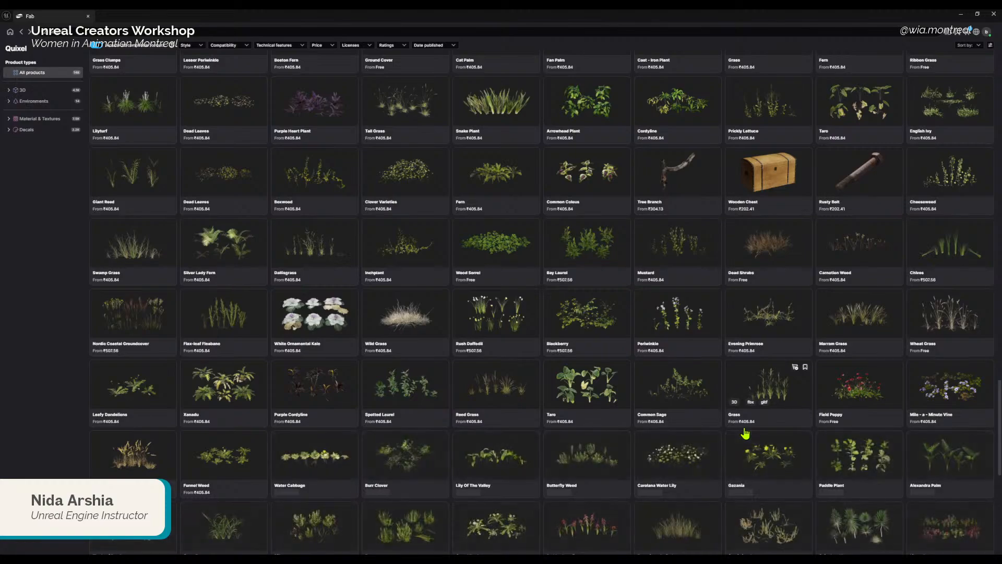
pyautogui.scroll(-10, 730, 435)
pyautogui.scroll(-5, 561, 330)
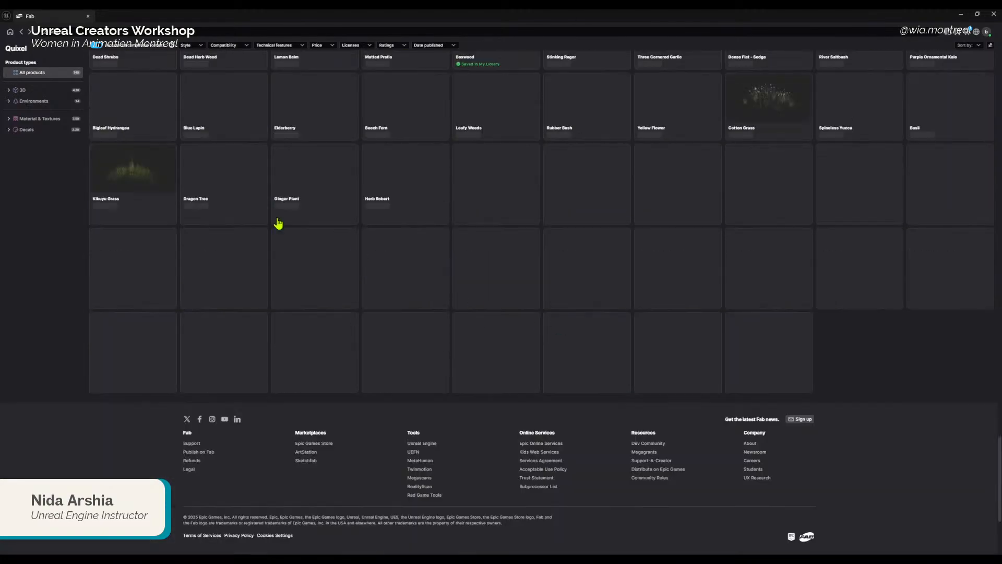
# Step: Narrow Quixel's products to the Trees category under 3D, Nature & Plants
pyautogui.scroll(15, 278, 224)
pyautogui.click(9, 92)
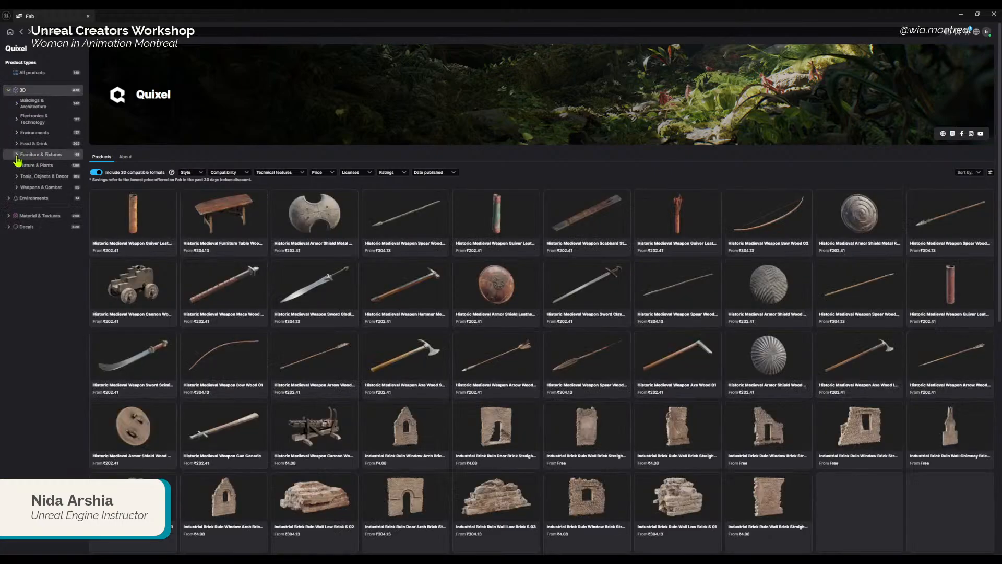
pyautogui.click(17, 164)
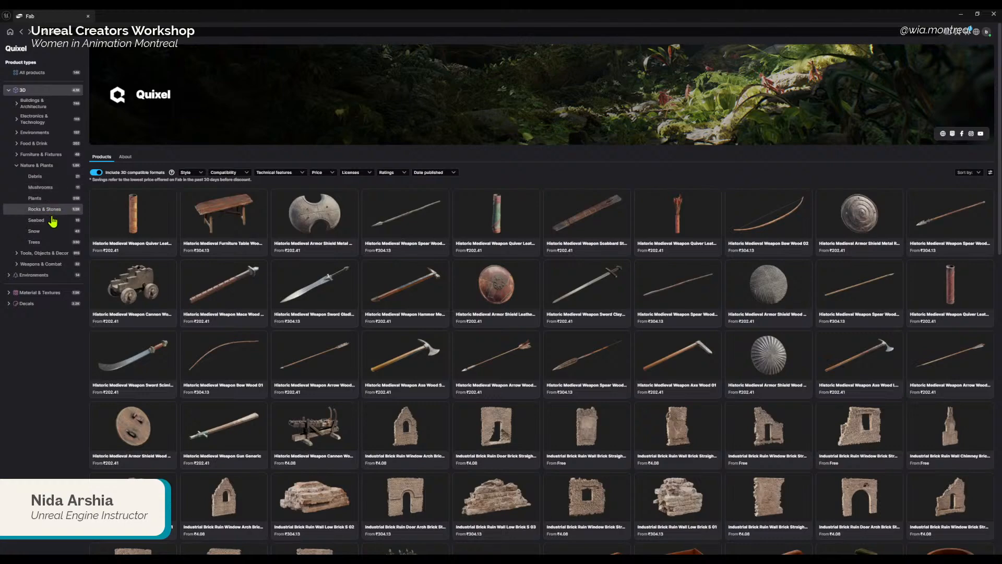
pyautogui.click(47, 243)
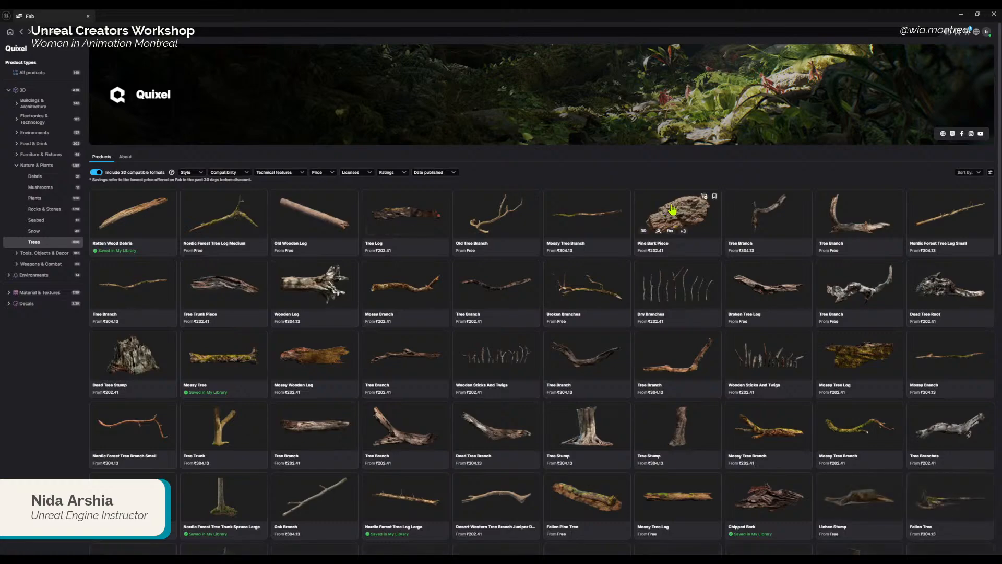
# Step: Open the Mossy Tree Branch asset, check its quality options and add it to the project at Medium quality
pyautogui.click(592, 218)
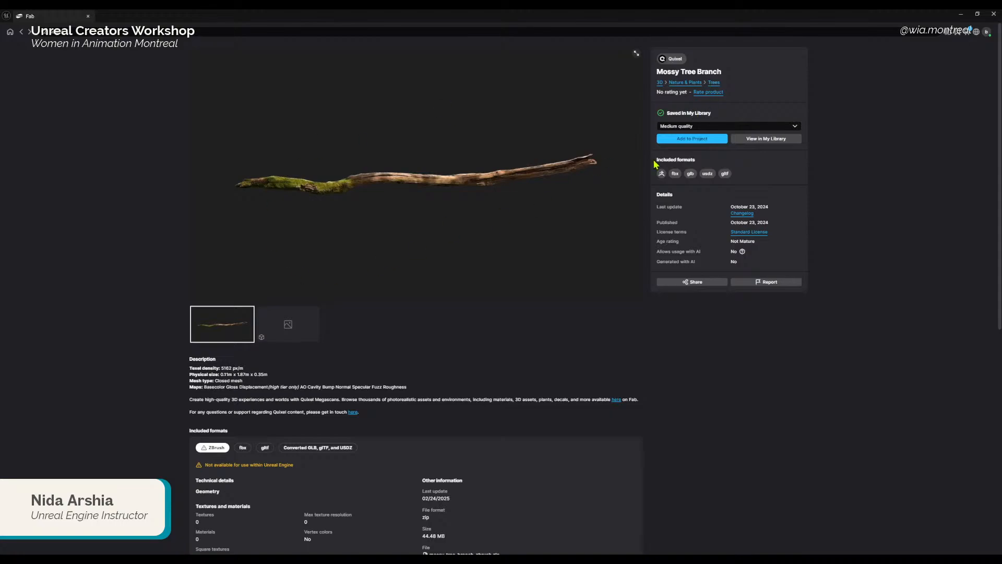
pyautogui.click(716, 126)
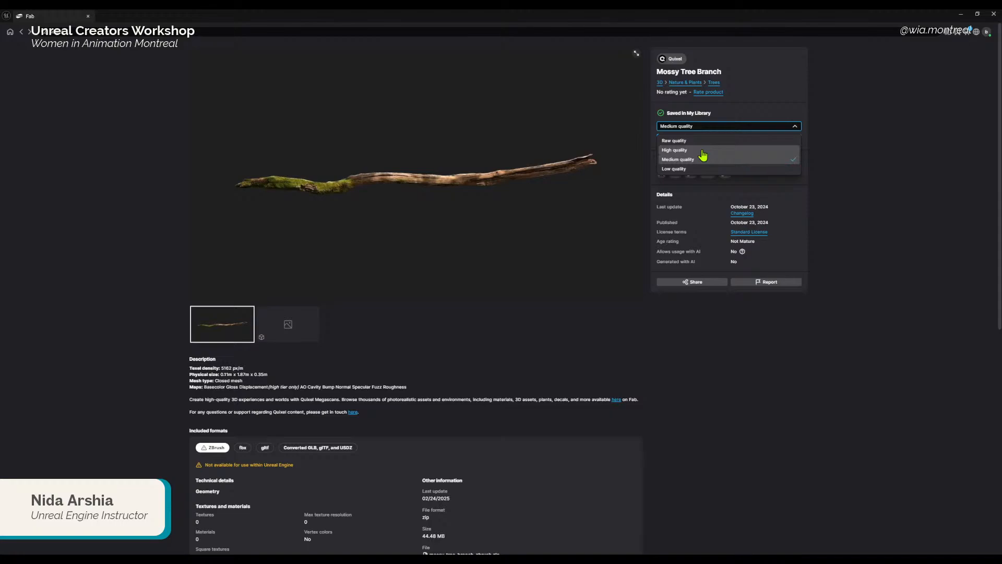
pyautogui.click(887, 159)
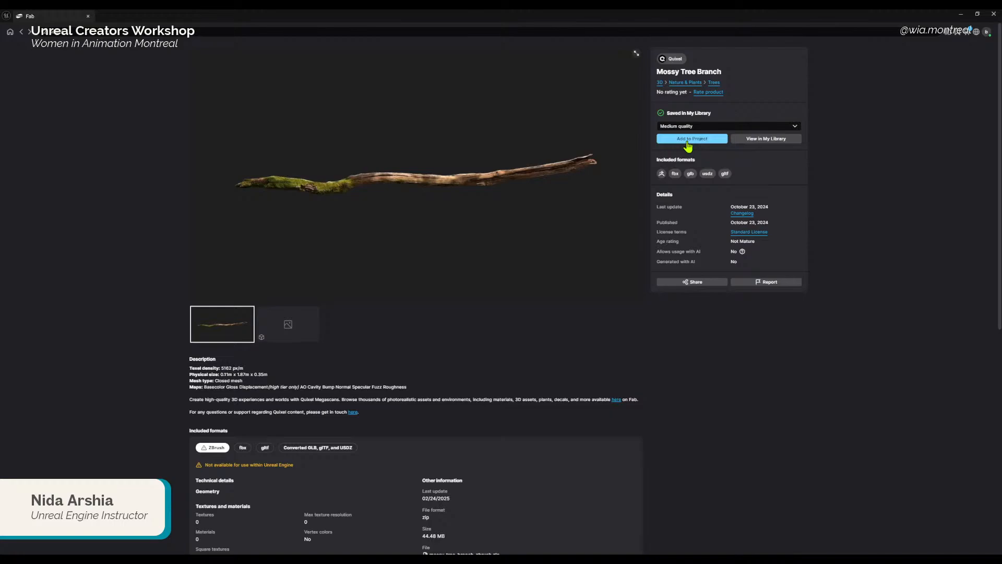
pyautogui.click(688, 144)
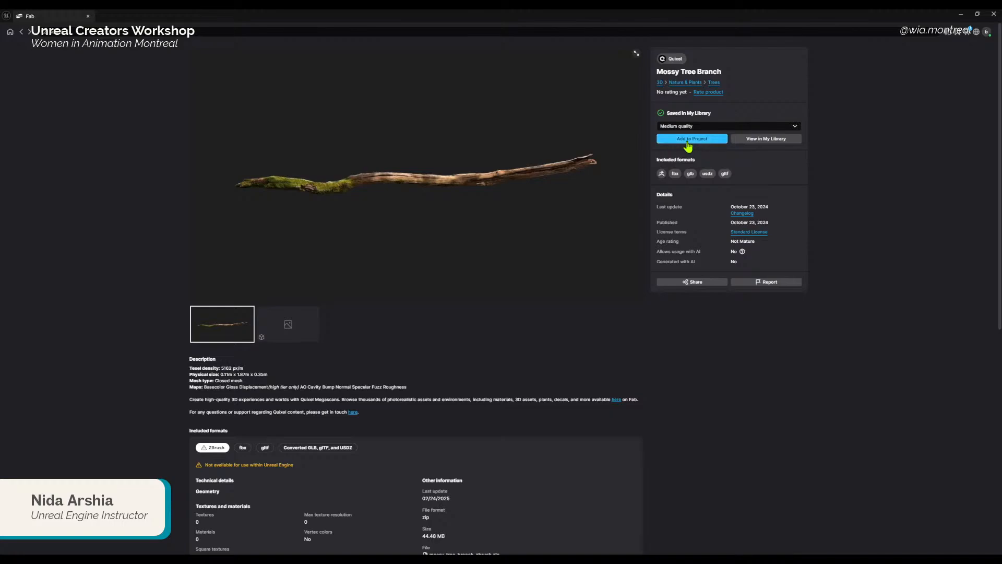
# Step: Return to the Unreal editor and open the tier 2 folder inside the imported Mossy Tree Branch's Medium folder
pyautogui.click(961, 16)
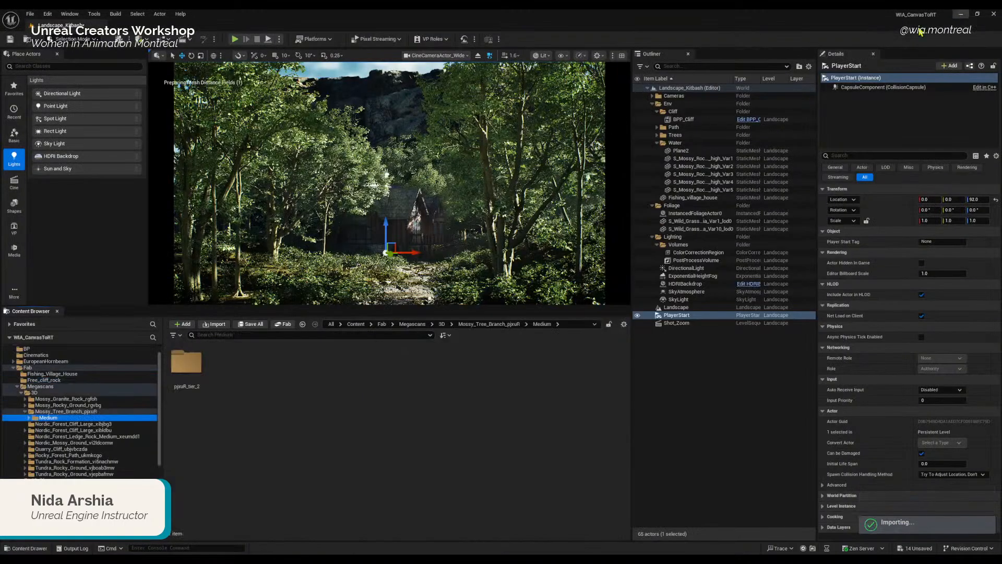
pyautogui.doubleClick(188, 356)
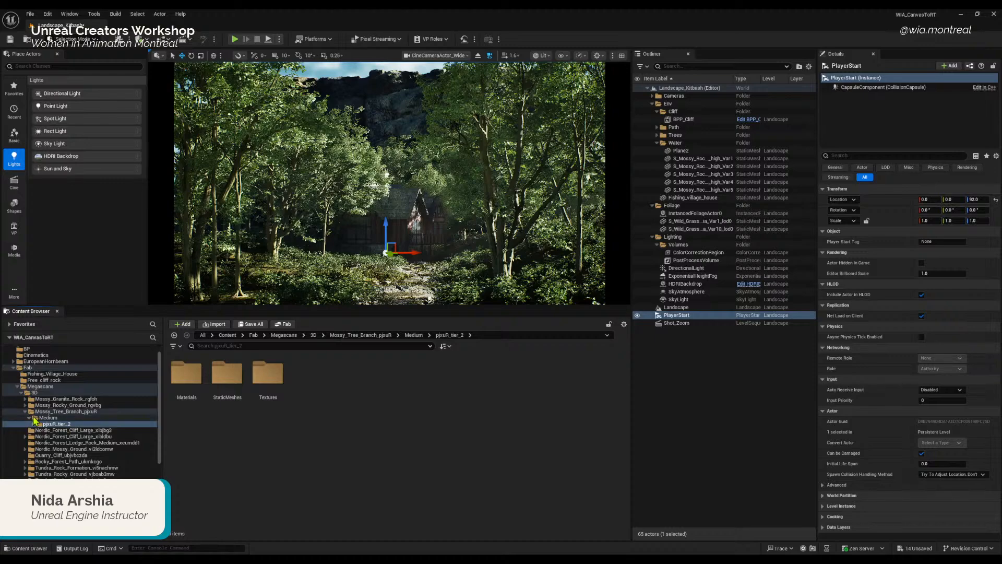
# Step: Look through the Mossy_Tree_Branch asset folders and open the pjxuR_tier_2 static mesh in a maximized editor
pyautogui.click(194, 406)
pyautogui.click(228, 409)
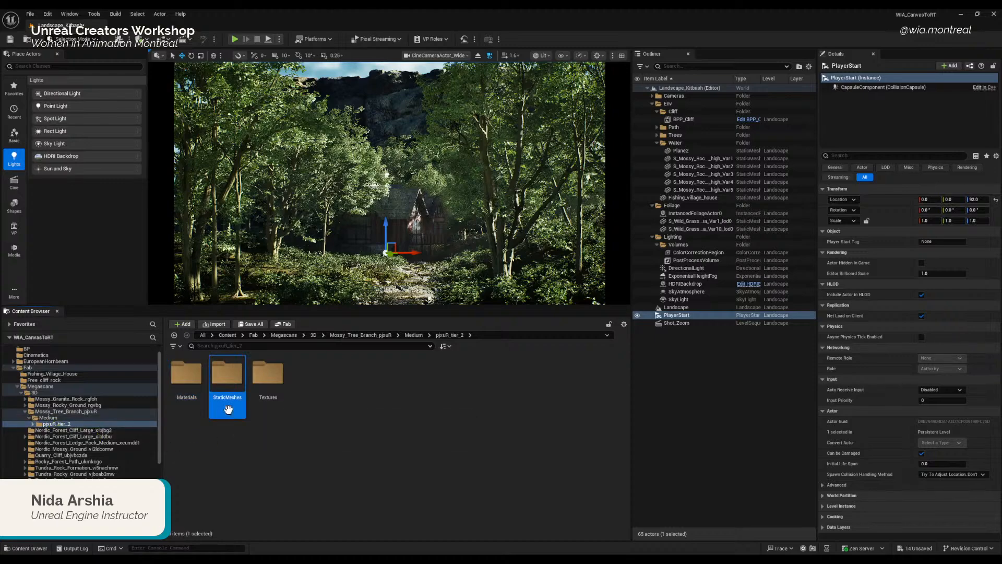
pyautogui.click(277, 410)
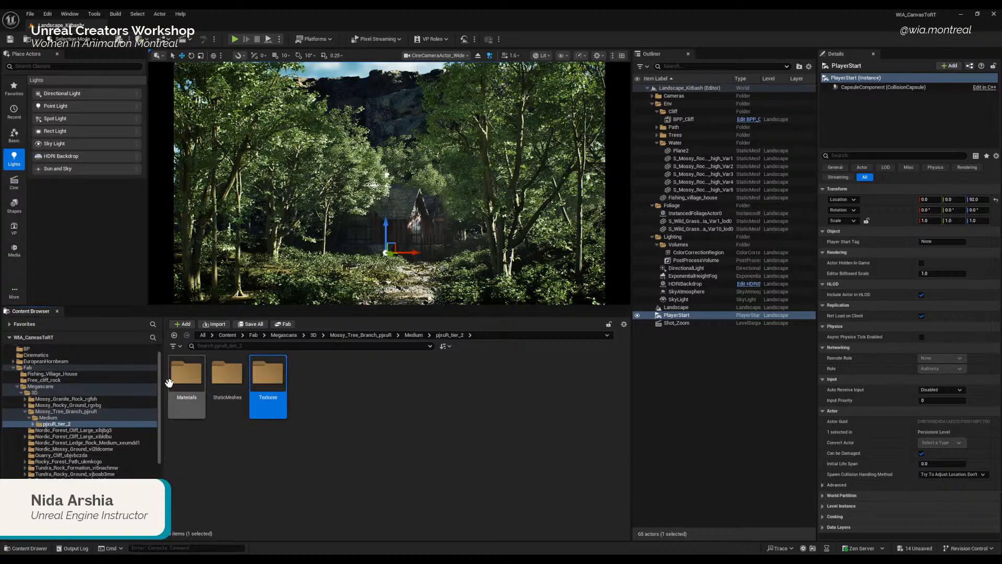
pyautogui.doubleClick(186, 372)
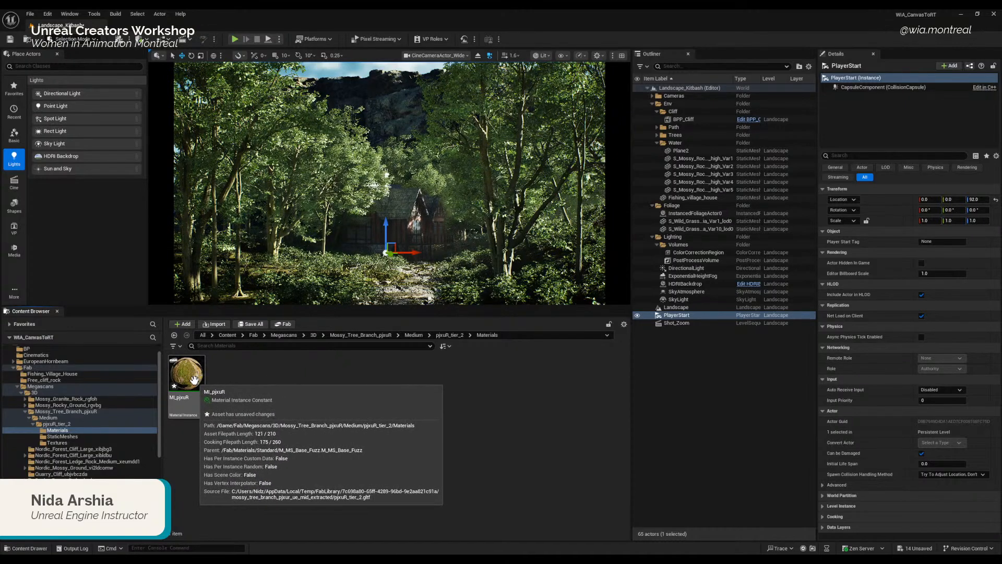
pyautogui.click(66, 436)
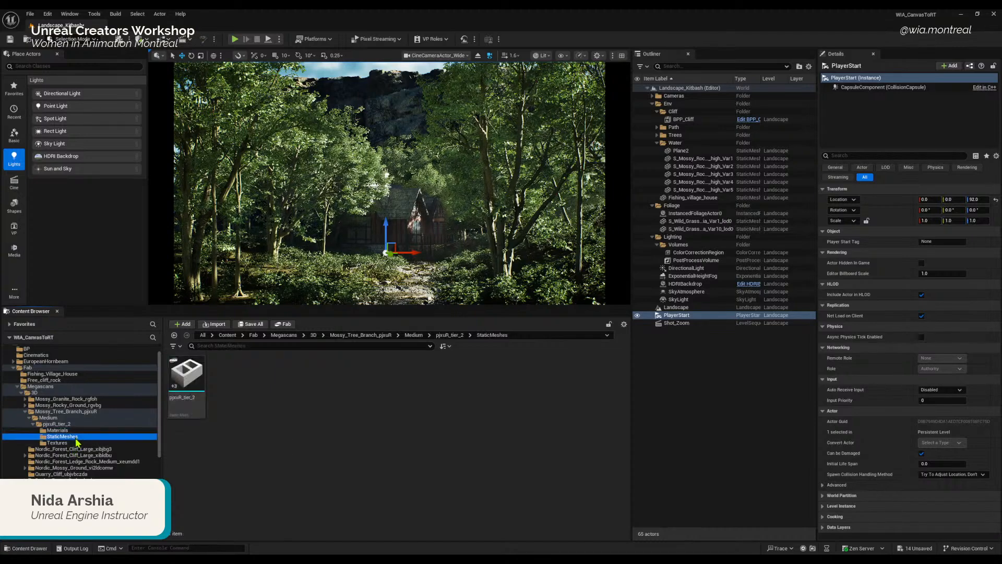
pyautogui.click(185, 383)
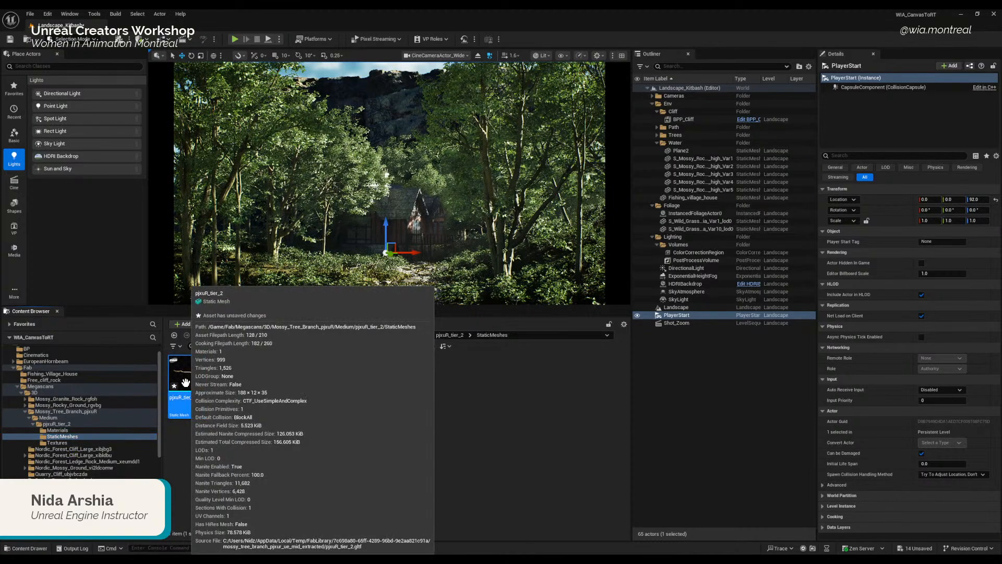
pyautogui.doubleClick(185, 383)
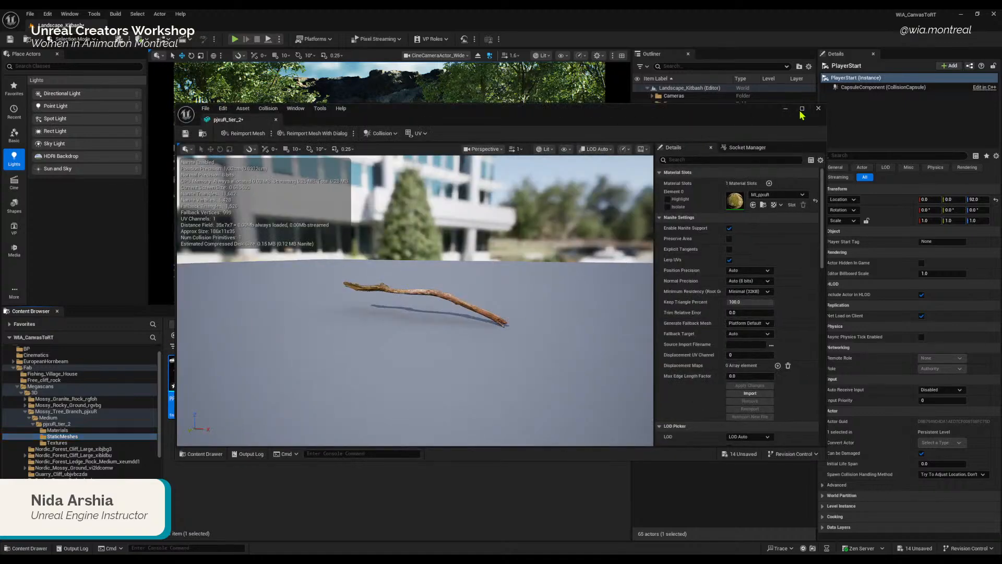
pyautogui.click(802, 109)
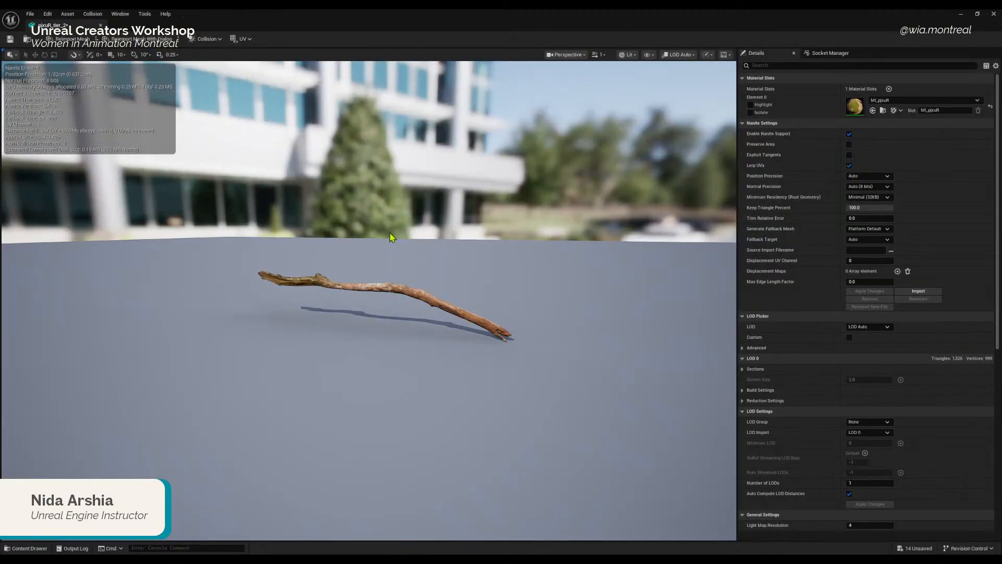
# Step: Examine the branch mesh from several angles and distances along with its Nanite and triangle statistics
pyautogui.moveTo(390, 234); pyautogui.dragTo(404, 277, button='right')
pyautogui.scroll(-3, 387, 252)
pyautogui.press('w')
pyautogui.press('d')
pyautogui.press('w')
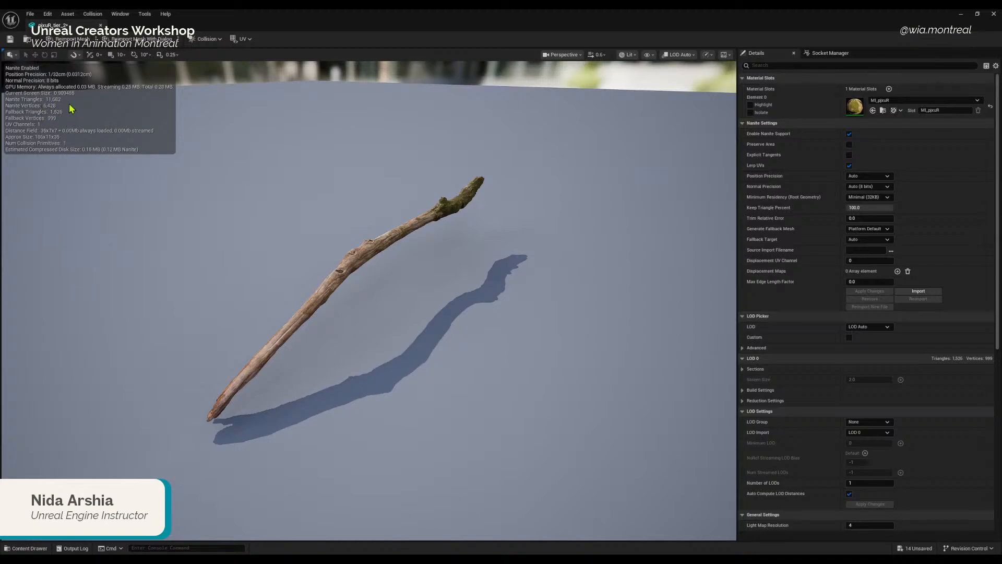
pyautogui.moveTo(399, 272); pyautogui.dragTo(615, 277, button='right')
pyautogui.press('a')
pyautogui.press('a')
pyautogui.press('s')
pyautogui.press('q')
pyautogui.press('e')
pyautogui.press('w')
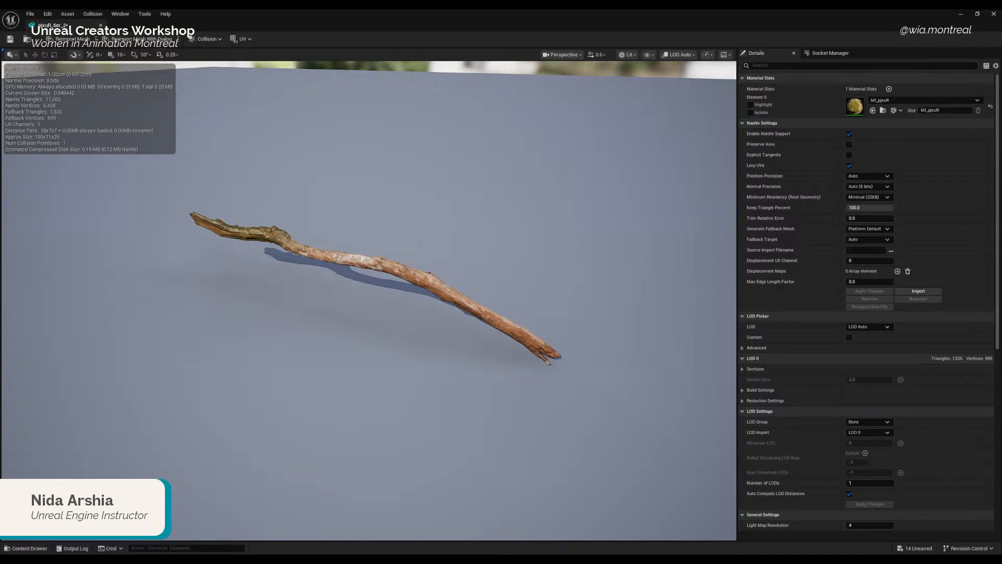
pyautogui.moveTo(368, 278); pyautogui.dragTo(328, 276, button='right')
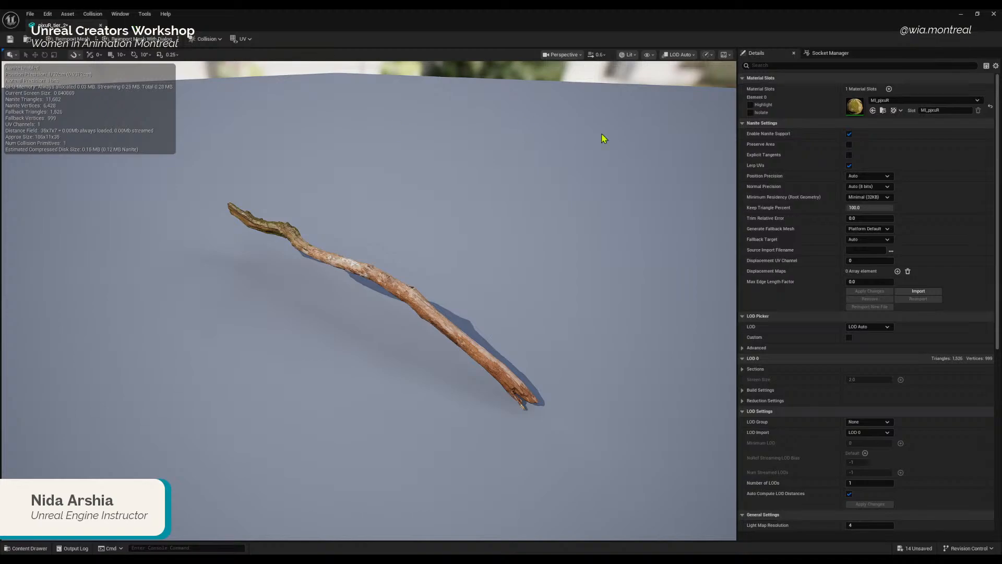
# Step: Disable Nanite support on the branch mesh, apply the change, then save and close the asset
pyautogui.click(850, 134)
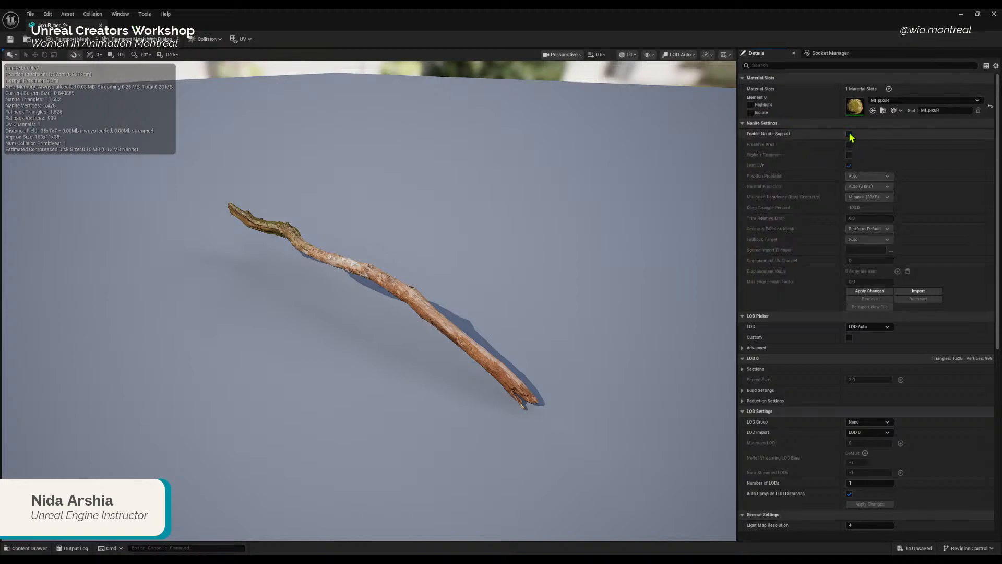
pyautogui.click(869, 292)
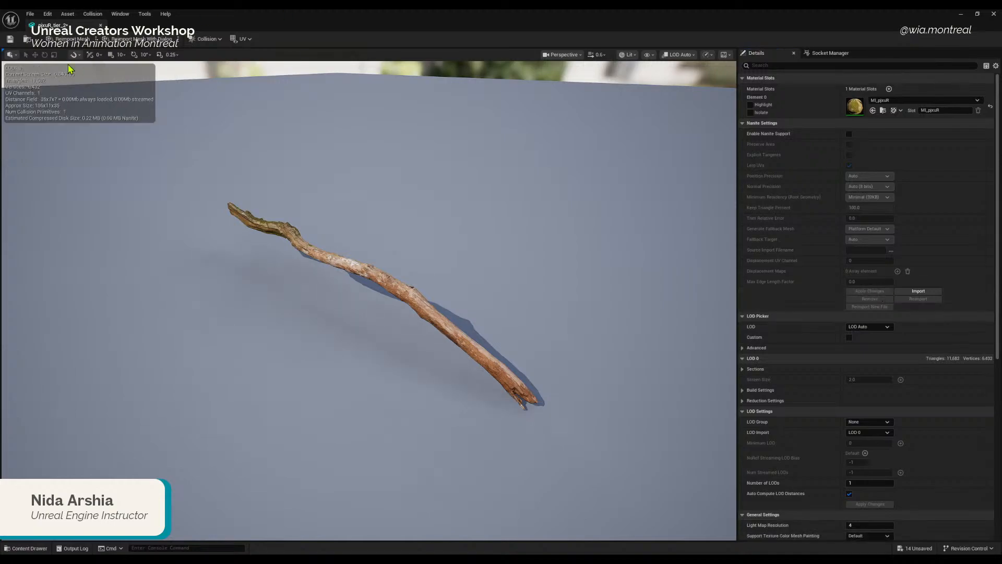
pyautogui.click(10, 39)
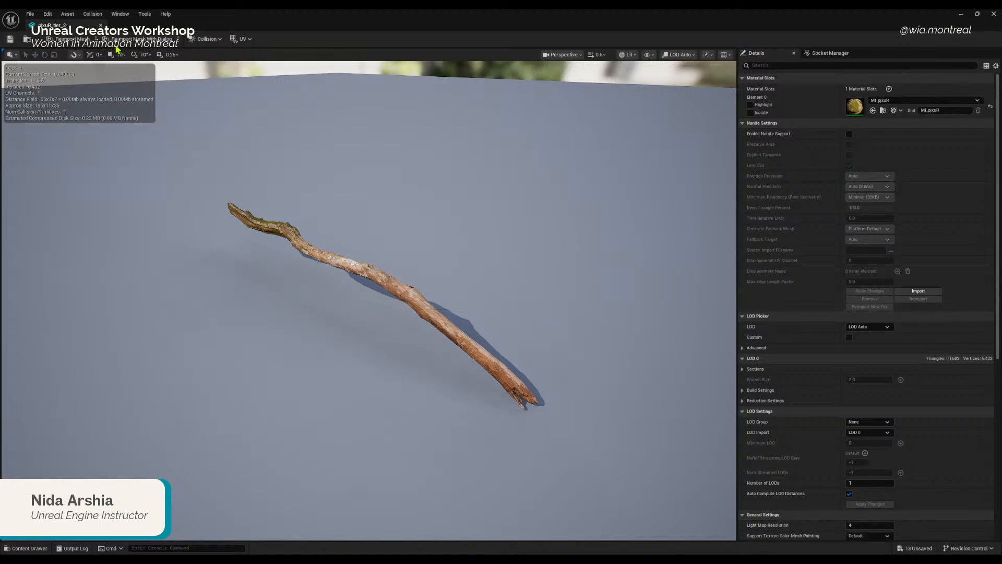
pyautogui.click(101, 25)
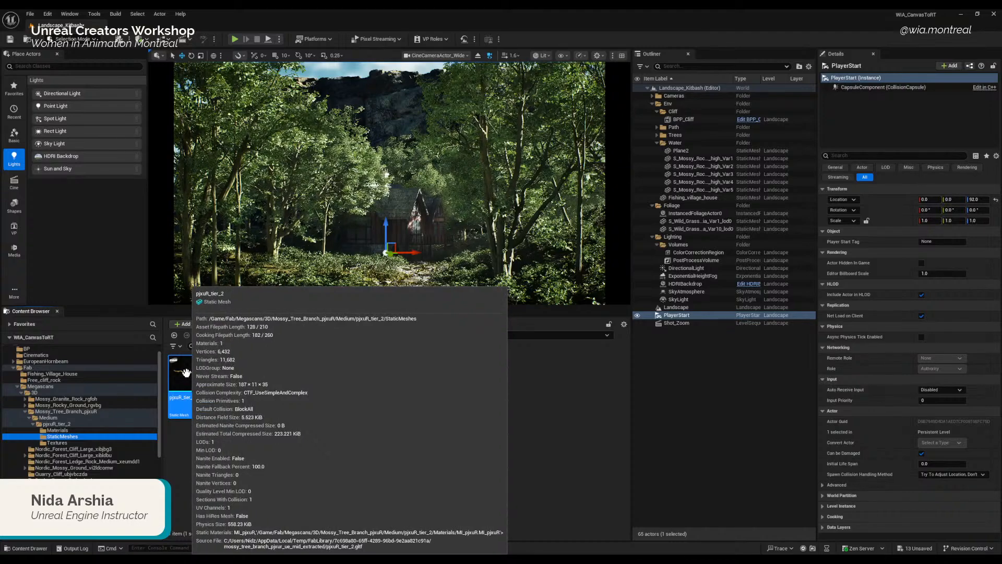
# Step: Place the pjxuR_tier_2 branch on the path in front of the house and set its mobility to Movable
pyautogui.moveTo(189, 372); pyautogui.dragTo(437, 413)
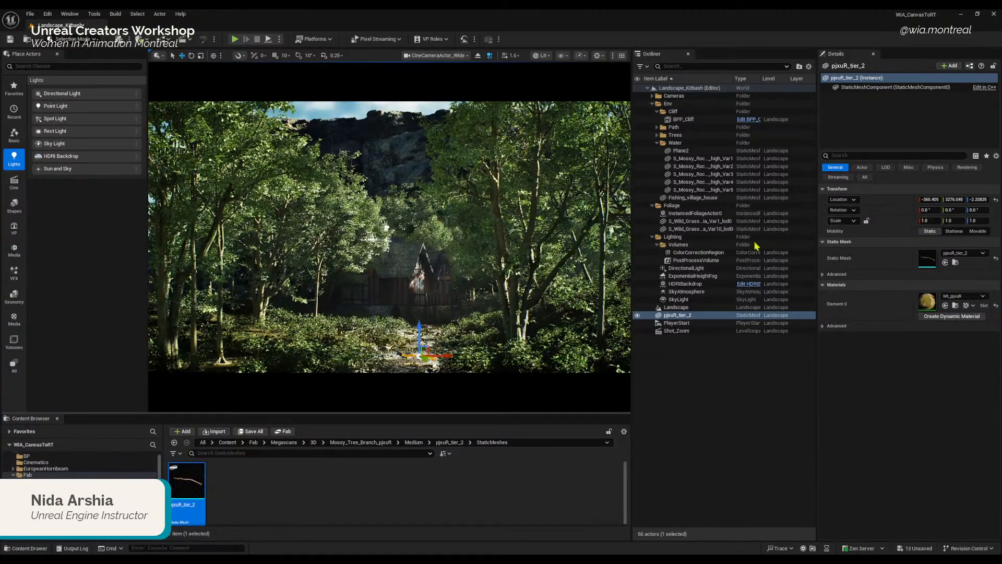
pyautogui.click(979, 233)
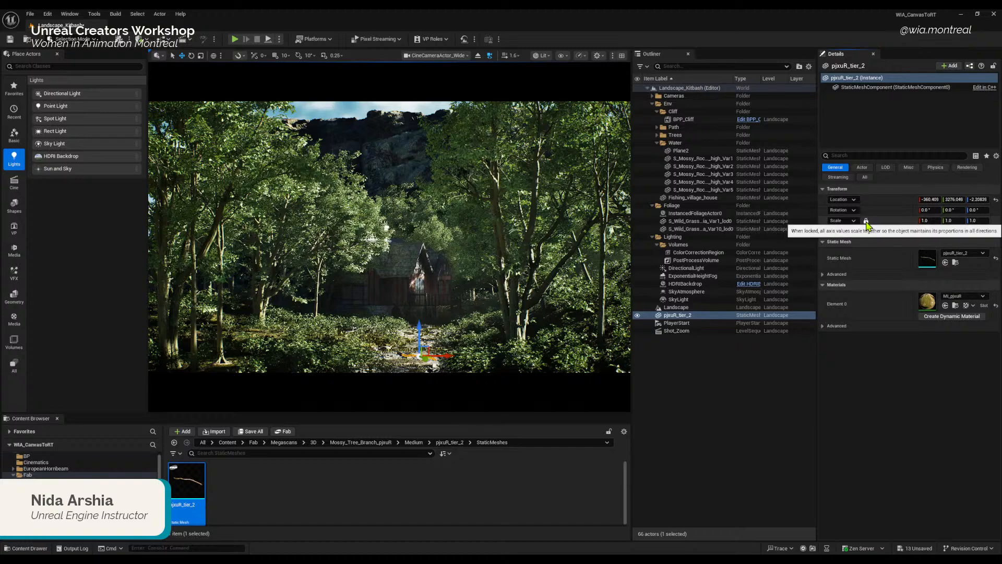
# Step: Lock the branch's scale proportions and scale it uniformly to 5
pyautogui.click(867, 221)
pyautogui.click(976, 221)
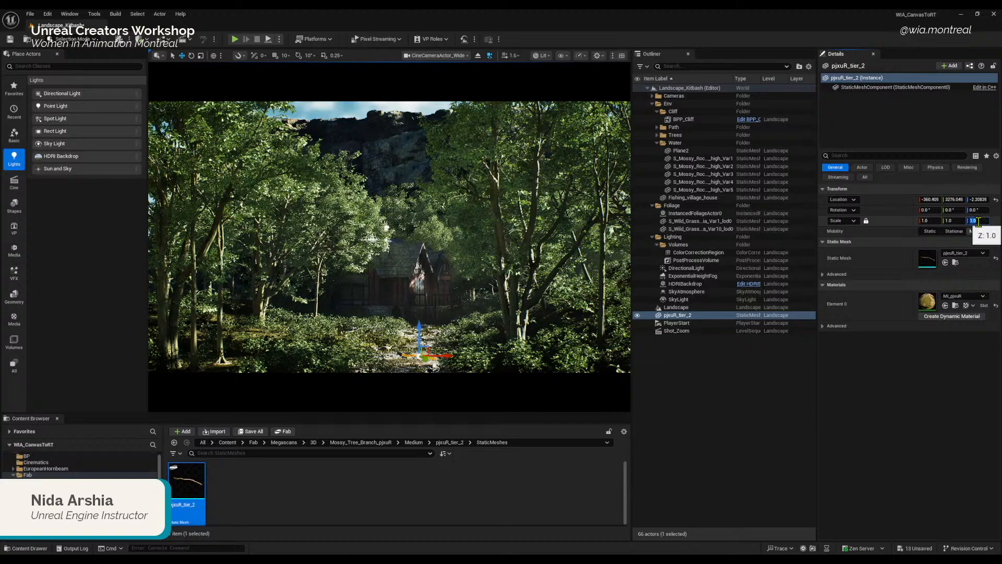
pyautogui.write('5')
pyautogui.press('Return')
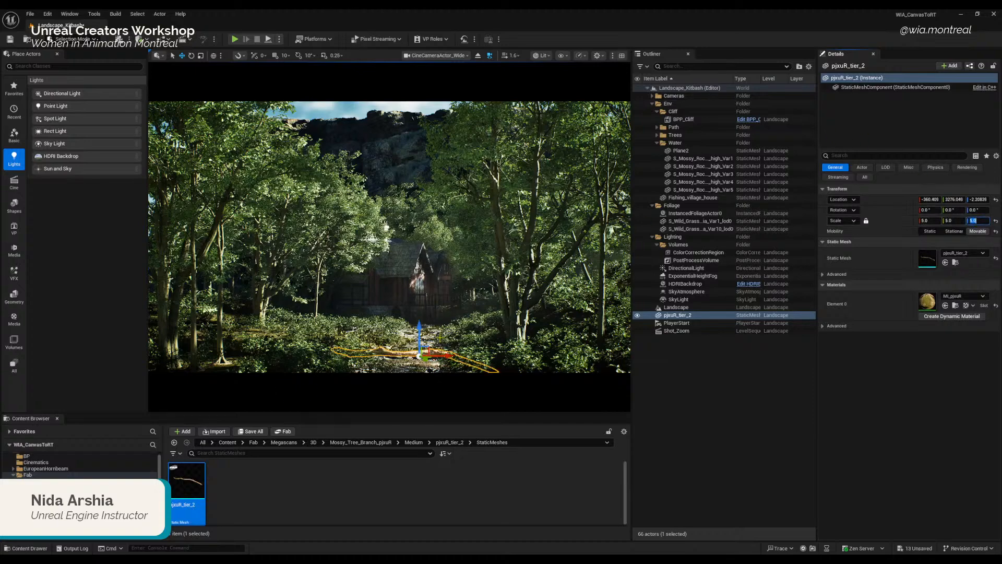
# Step: Move the branch back along the path toward the house, to about X -328, Y 2397, Z 4
pyautogui.click(441, 352)
pyautogui.click(416, 355)
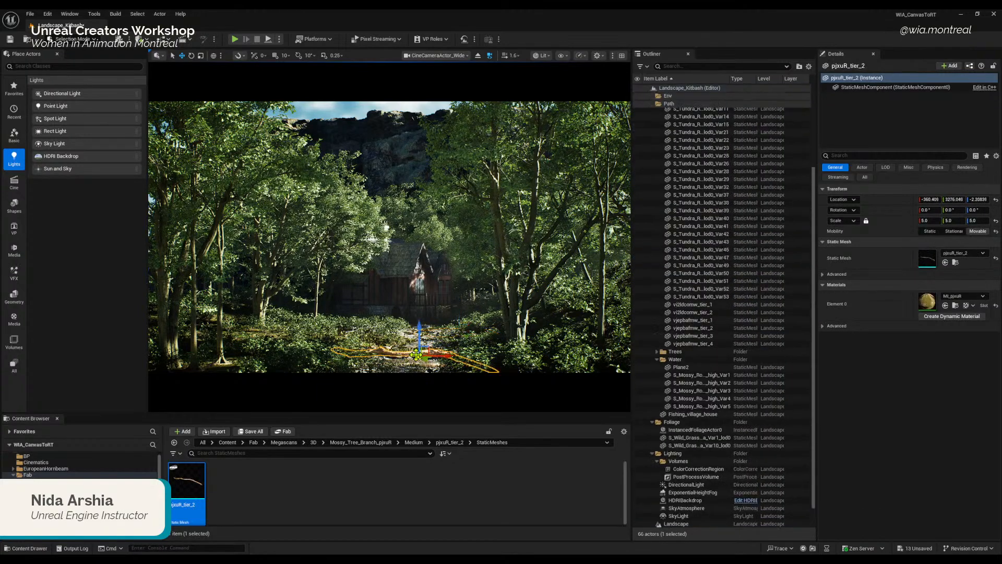
pyautogui.moveTo(418, 328)
pyautogui.mouseDown()
pyautogui.moveTo(415, 351)
pyautogui.moveTo(413, 341)
pyautogui.moveTo(424, 342)
pyautogui.mouseUp()
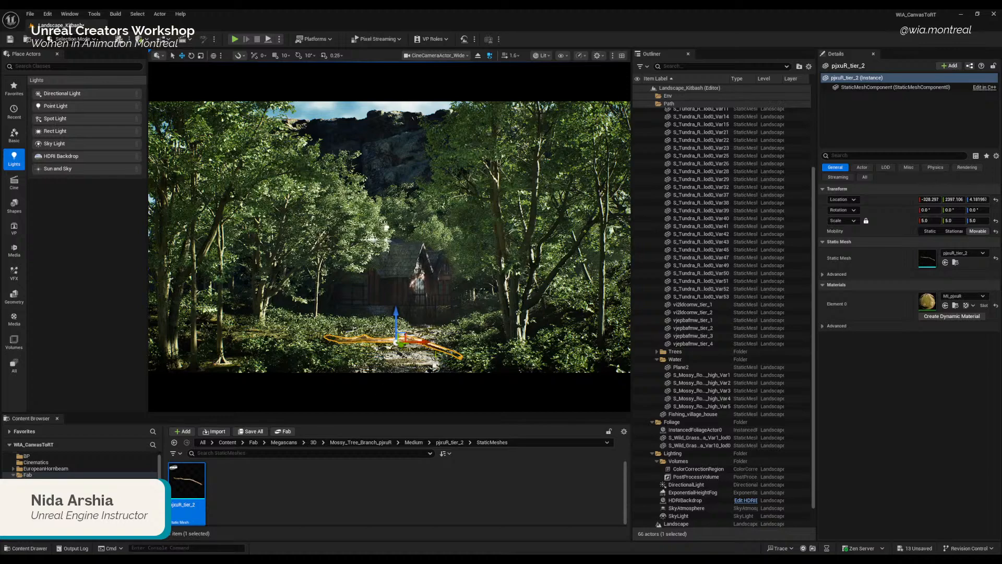
pyautogui.click(469, 335)
pyautogui.click(423, 345)
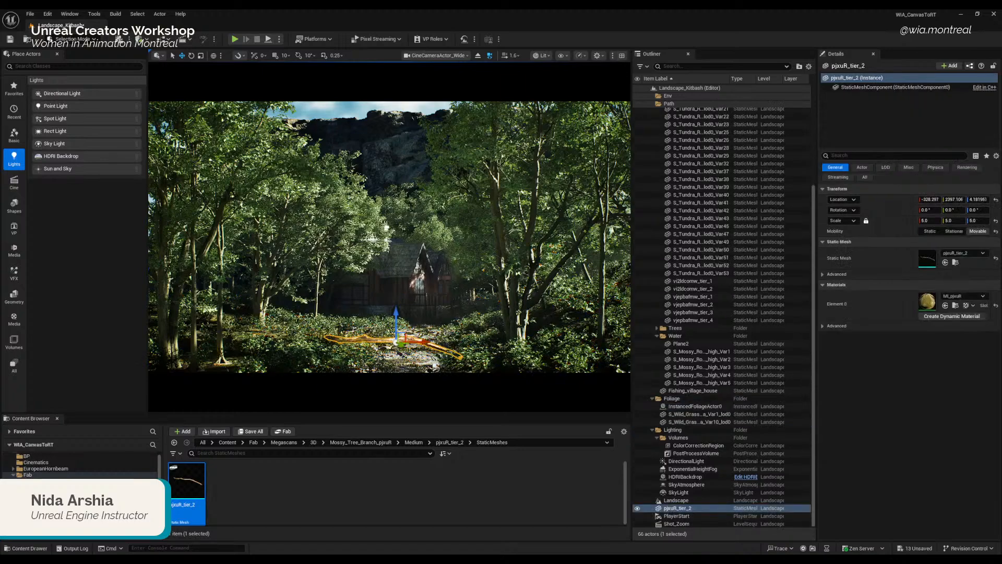
# Step: Make more room for browsing assets, then view the branch's Textures folder and the Nordic_Forest_Cliff_Large_xibldbu folder
pyautogui.moveTo(165, 479); pyautogui.dragTo(177, 480)
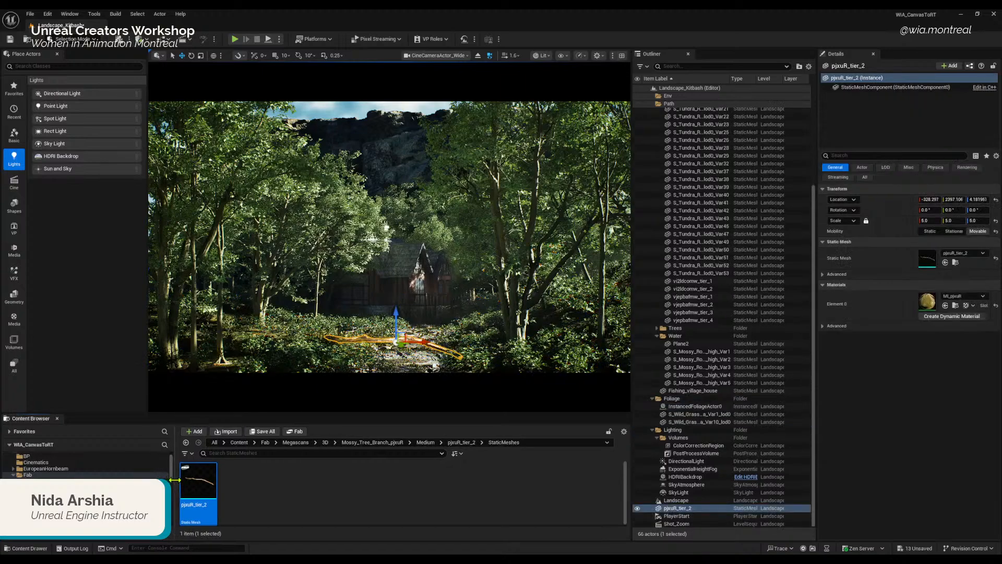
pyautogui.moveTo(198, 414); pyautogui.dragTo(222, 361)
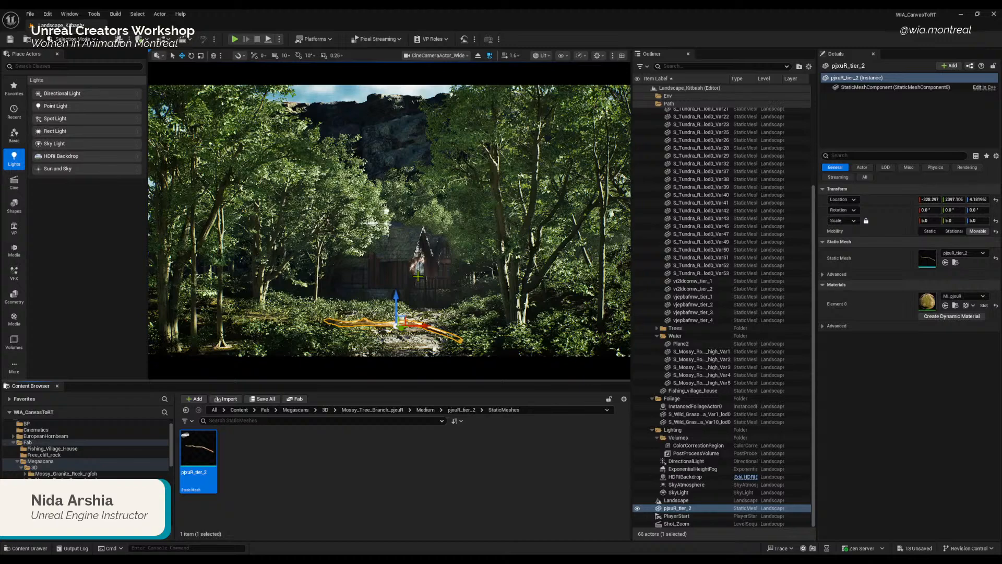
pyautogui.scroll(-2, 88, 483)
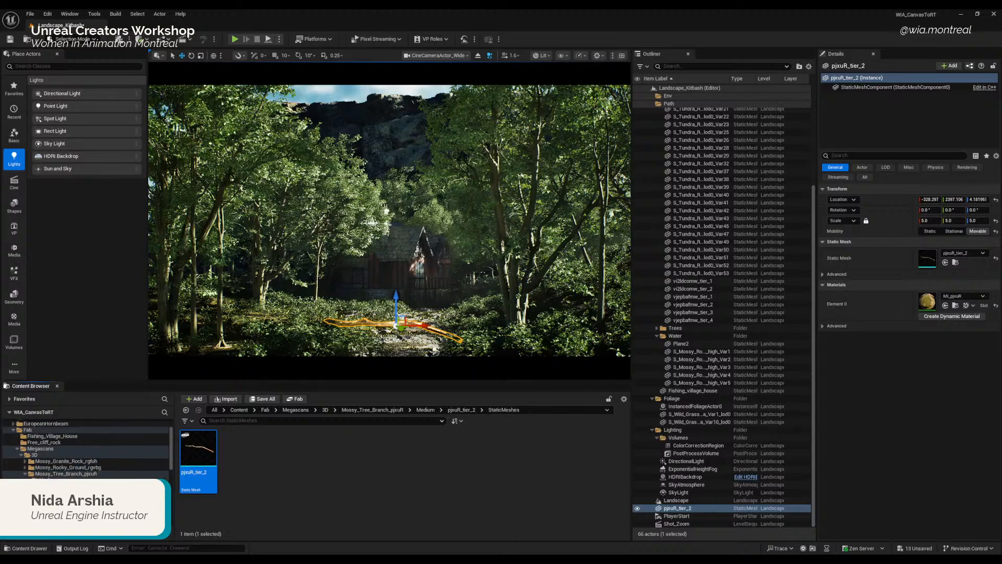
pyautogui.click(59, 505)
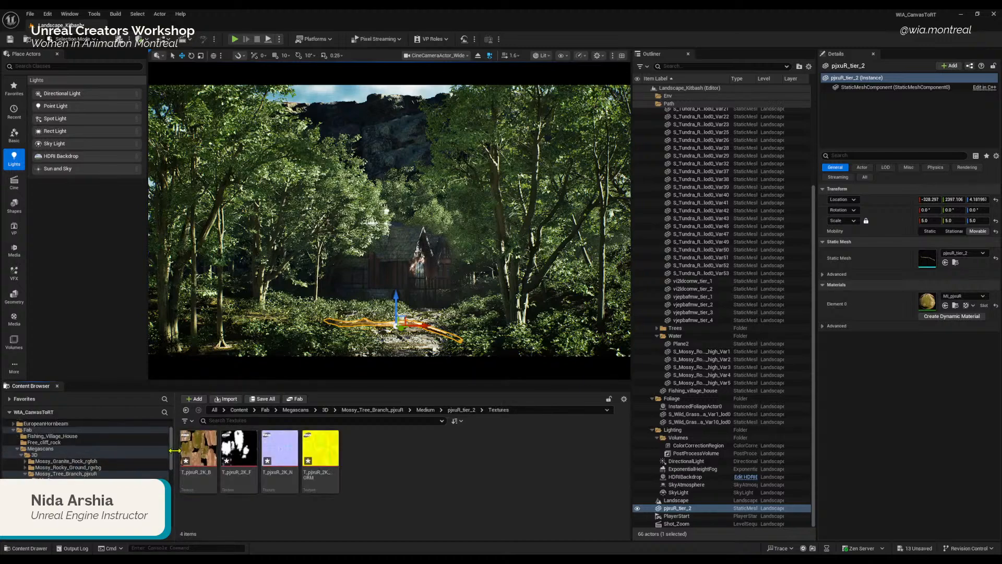
pyautogui.moveTo(174, 454); pyautogui.dragTo(182, 454)
pyautogui.scroll(-5, 112, 453)
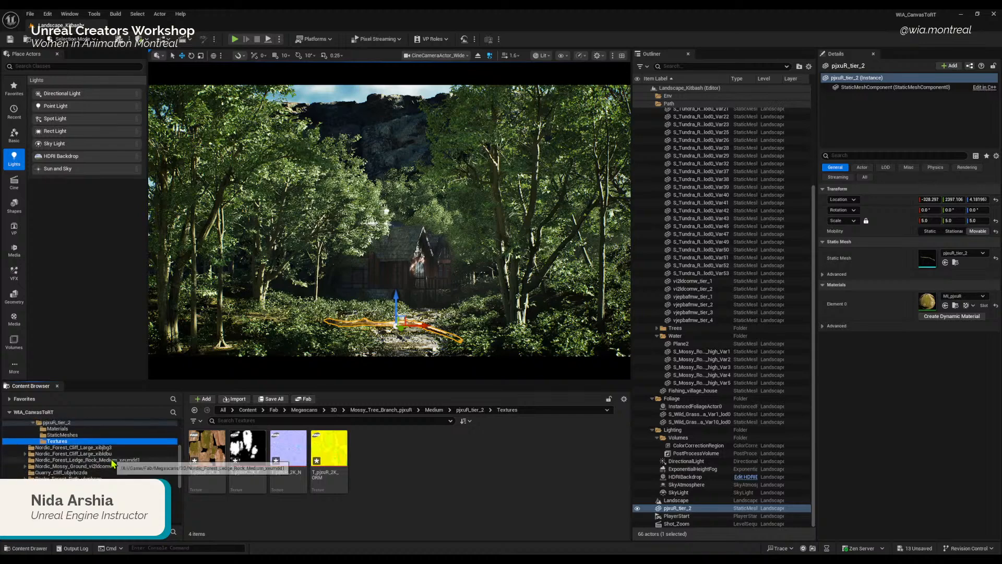
pyautogui.click(112, 453)
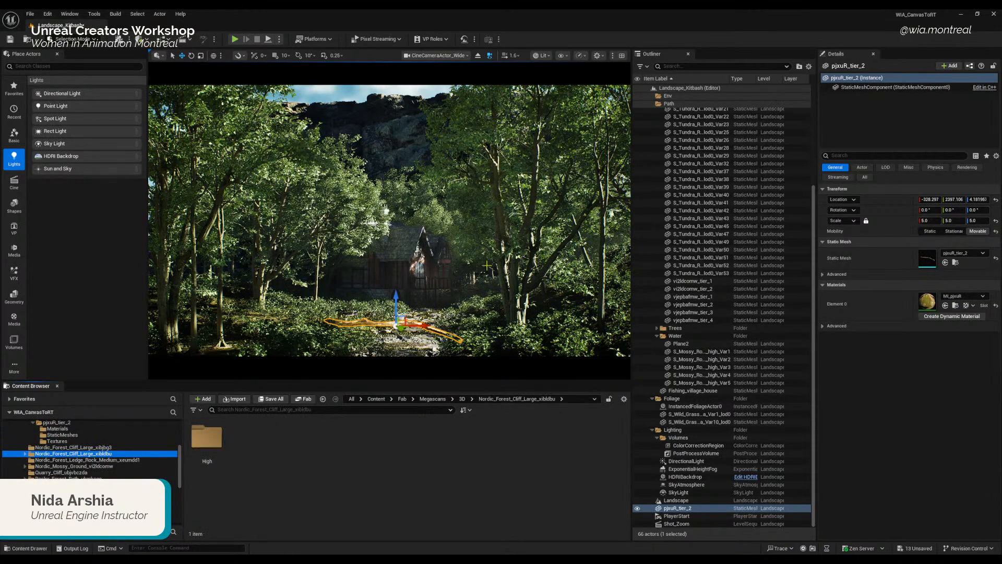
# Step: Select the ground foliage and the fishing village house in the scene to identify their actors
pyautogui.click(514, 251)
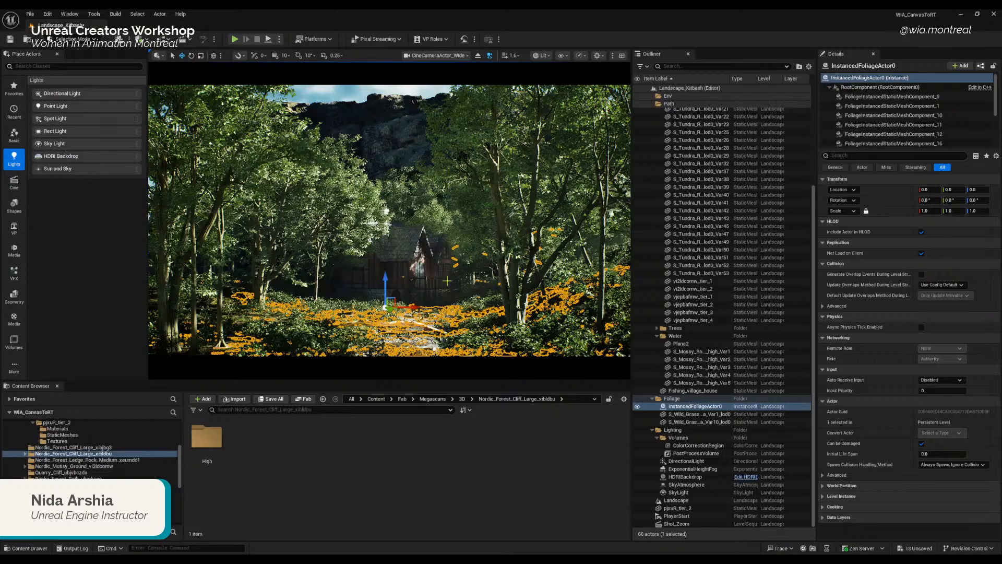
pyautogui.click(449, 258)
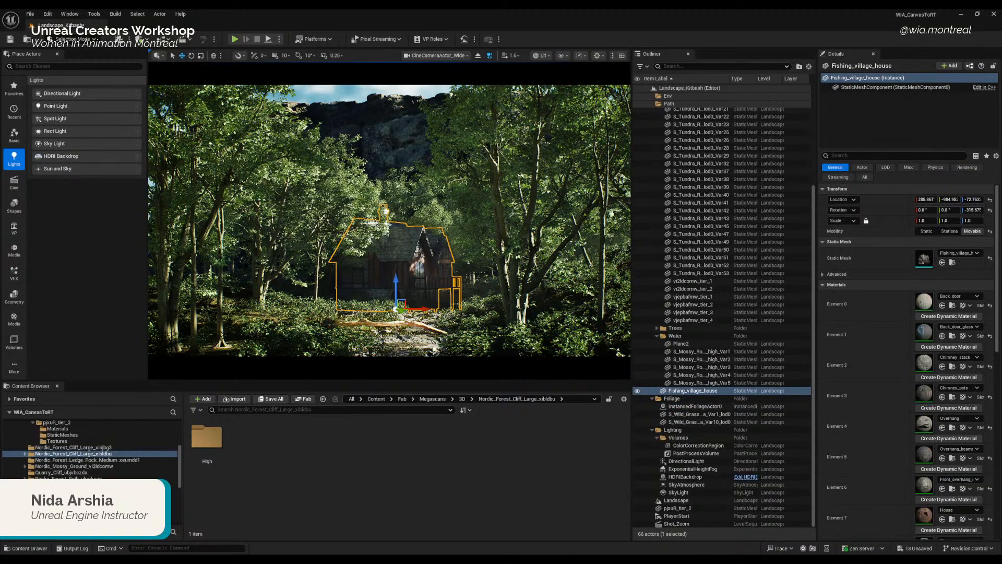
pyautogui.click(492, 271)
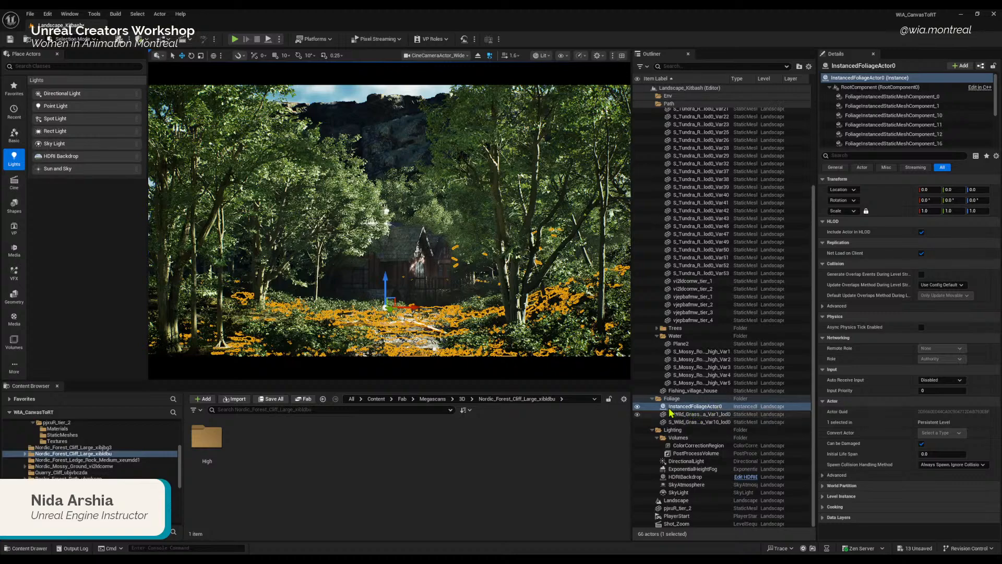
# Step: Expand the Trees folder, check which European Hornbeam trees it holds, and hide the whole folder in the level
pyautogui.click(652, 398)
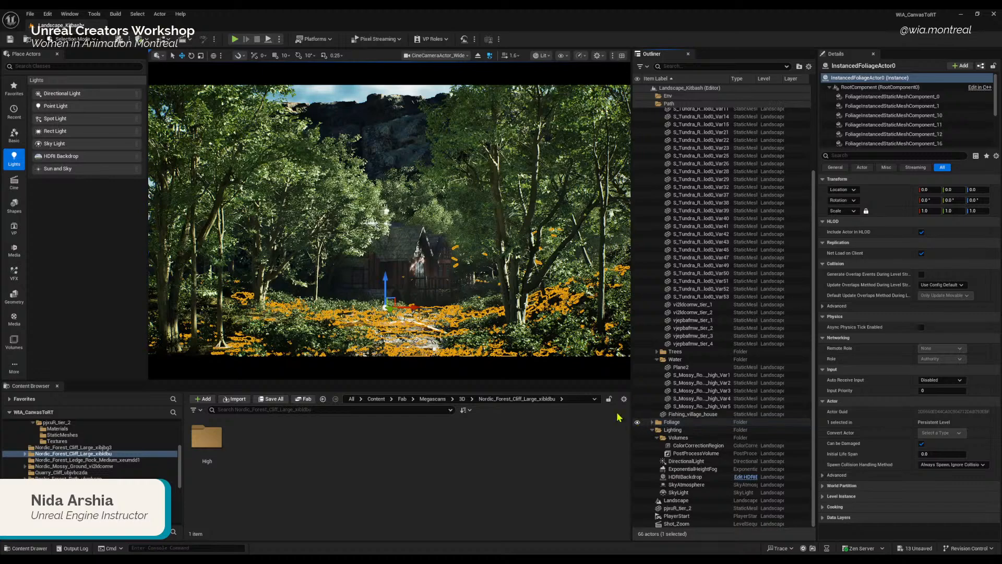
pyautogui.click(659, 352)
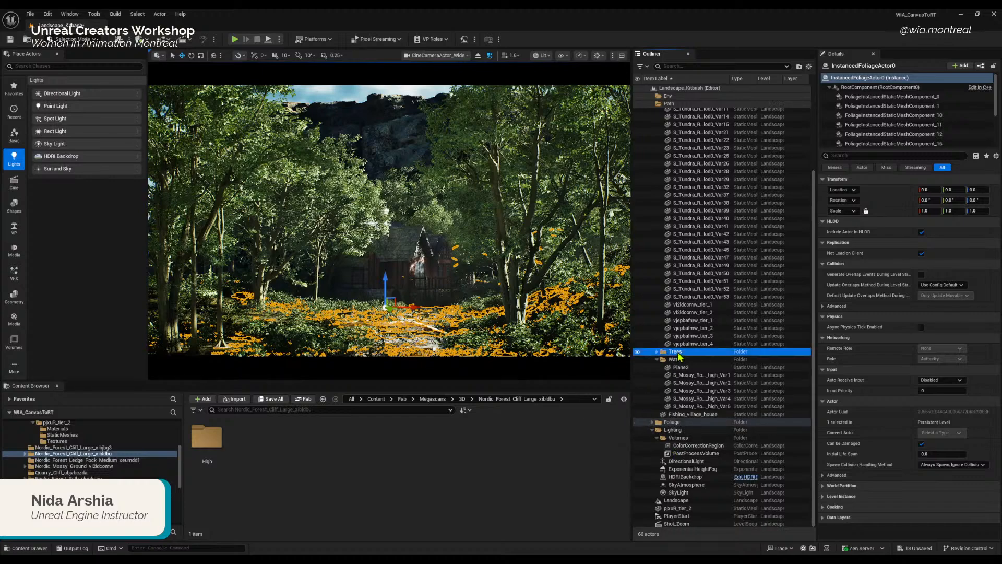
pyautogui.click(657, 352)
pyautogui.click(683, 359)
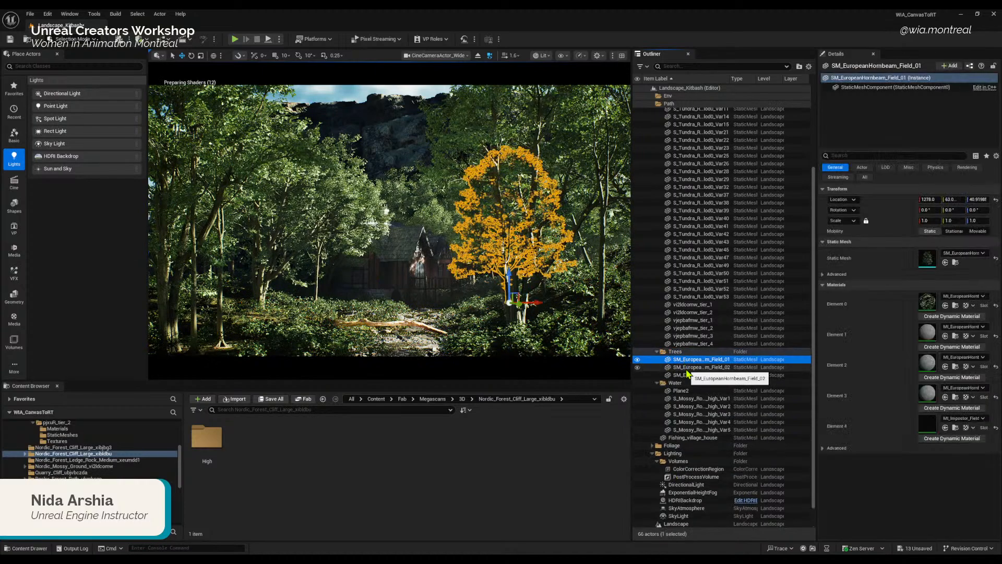
pyautogui.click(689, 367)
pyautogui.click(686, 375)
pyautogui.click(685, 360)
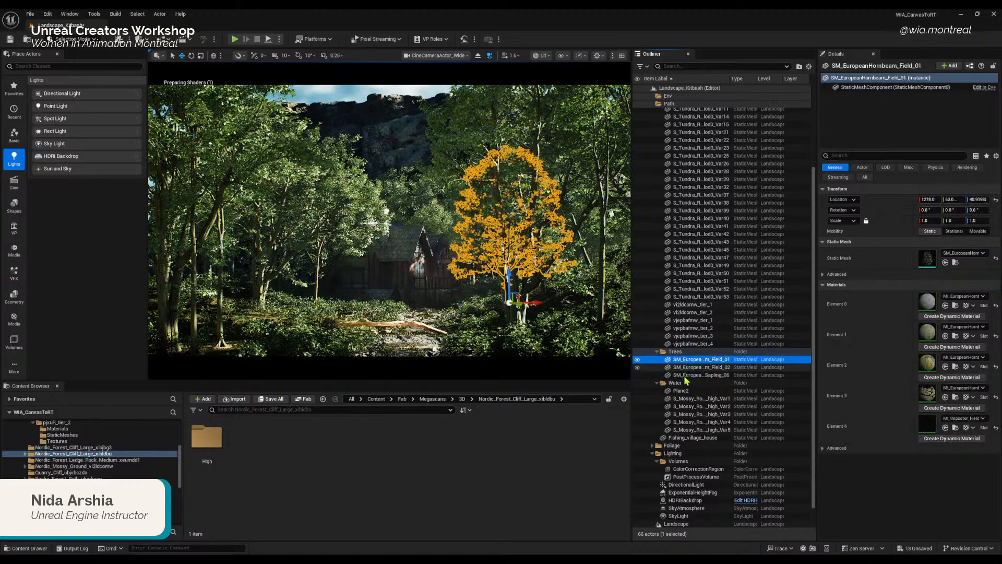
pyautogui.click(685, 367)
pyautogui.click(637, 352)
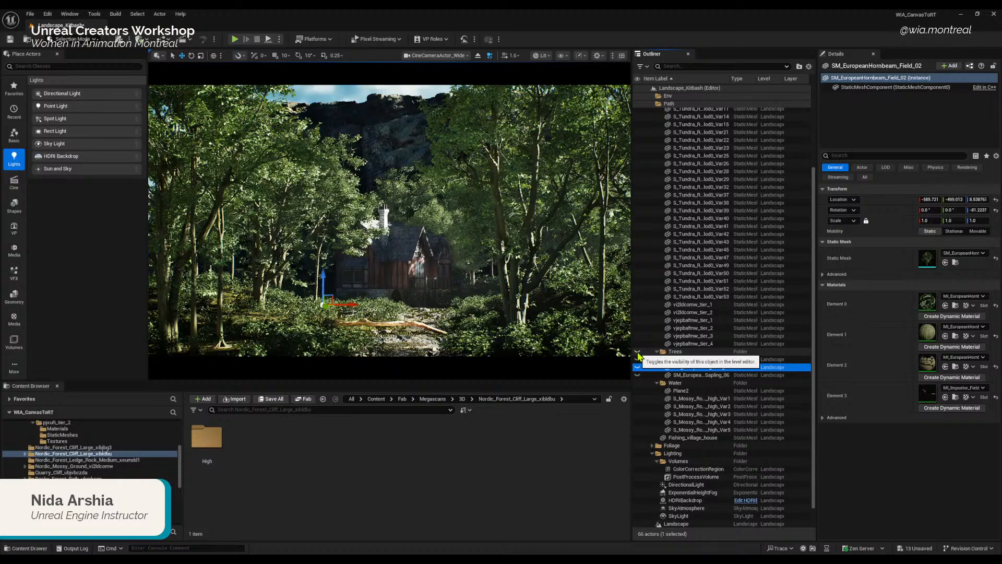
# Step: Show the Trees folder in the level again, then view the Quarry_Cliff_ubjvbczda and 3D_Plants asset folders
pyautogui.click(638, 351)
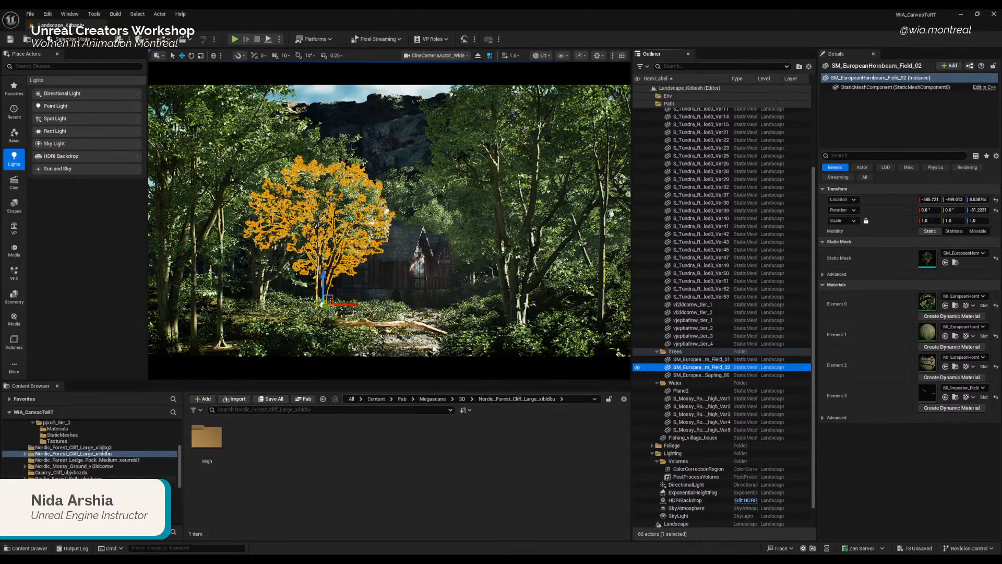
pyautogui.click(60, 473)
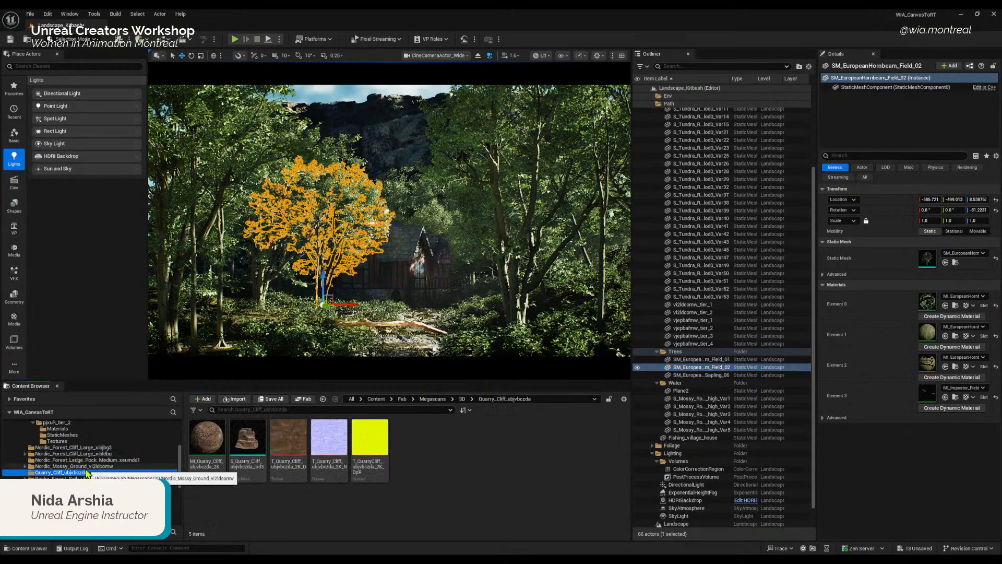
pyautogui.click(74, 466)
pyautogui.click(52, 503)
pyautogui.scroll(-5, 52, 504)
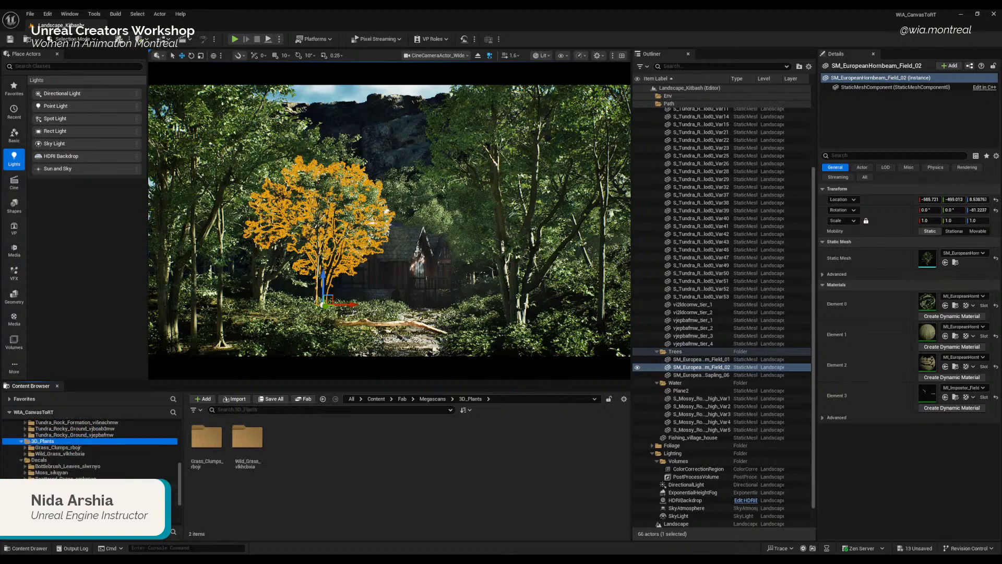
# Step: Look through the Bottlebrush_Leaves, Moss and Scattered_Grass folders of the Megascans decals
pyautogui.click(55, 467)
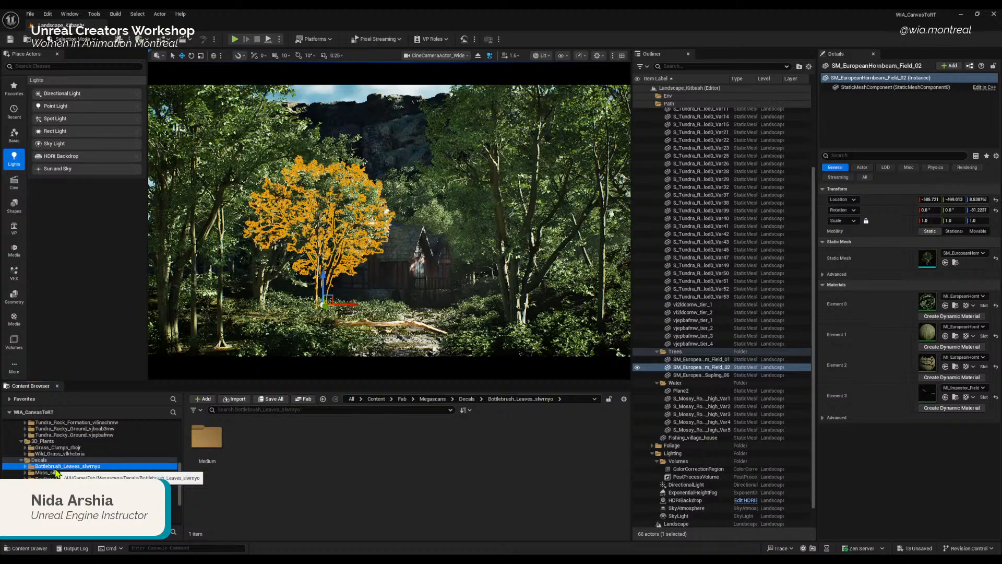
pyautogui.click(70, 473)
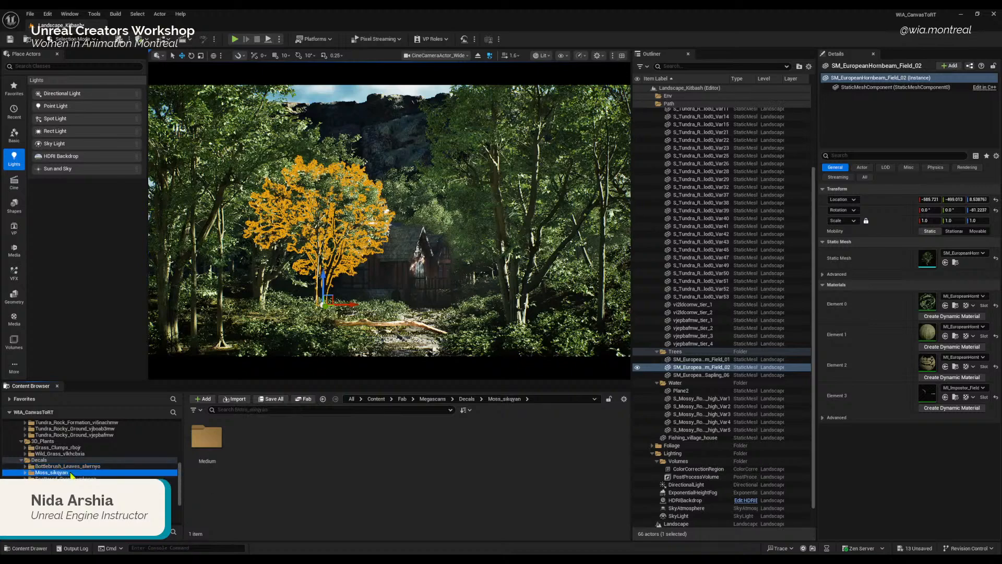
pyautogui.click(68, 478)
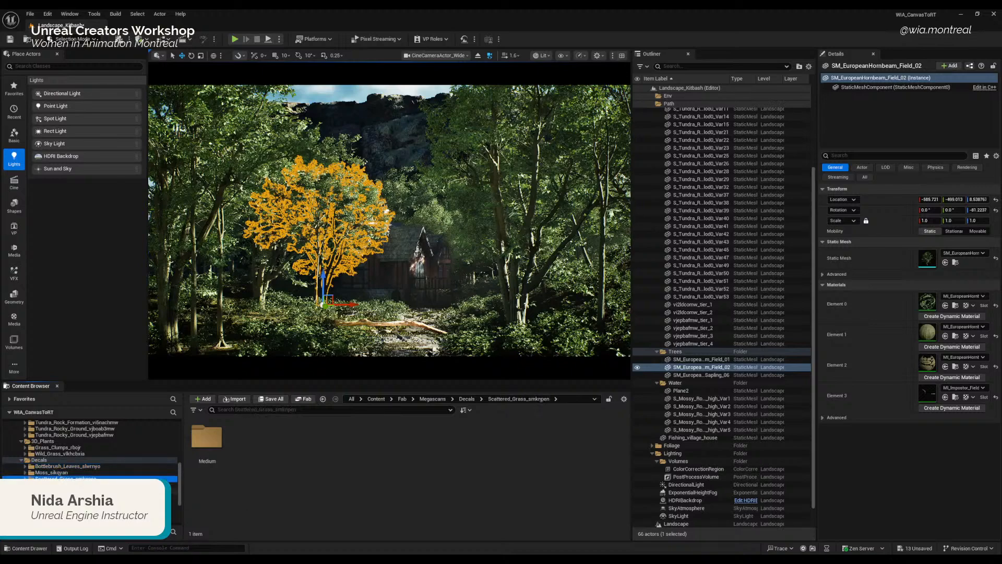
# Step: Look through the first Megascans prop folders, comparing the Mossy_Forest_Boulder and Modular_Stone_Wall assets
pyautogui.click(73, 491)
pyautogui.click(76, 498)
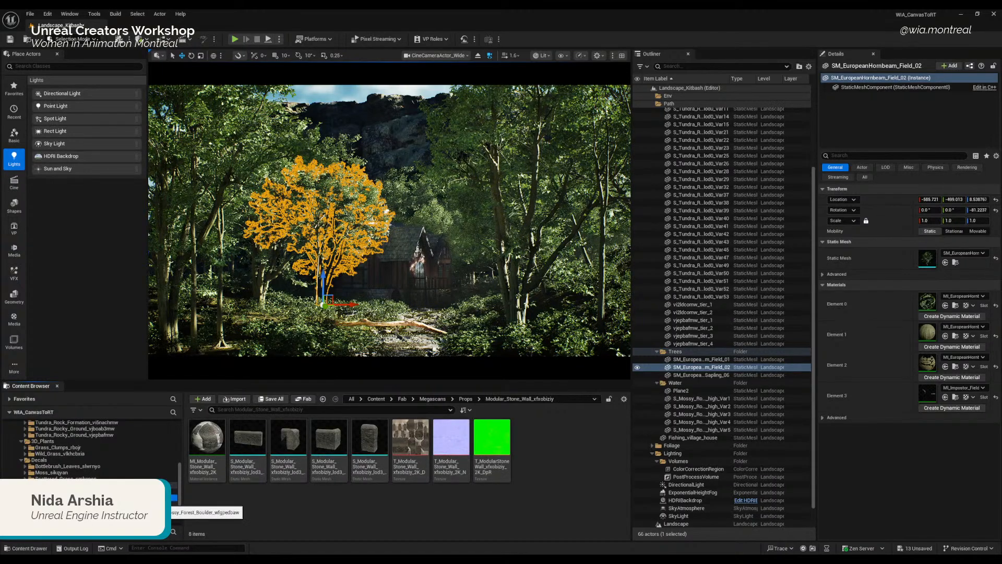
pyautogui.click(75, 504)
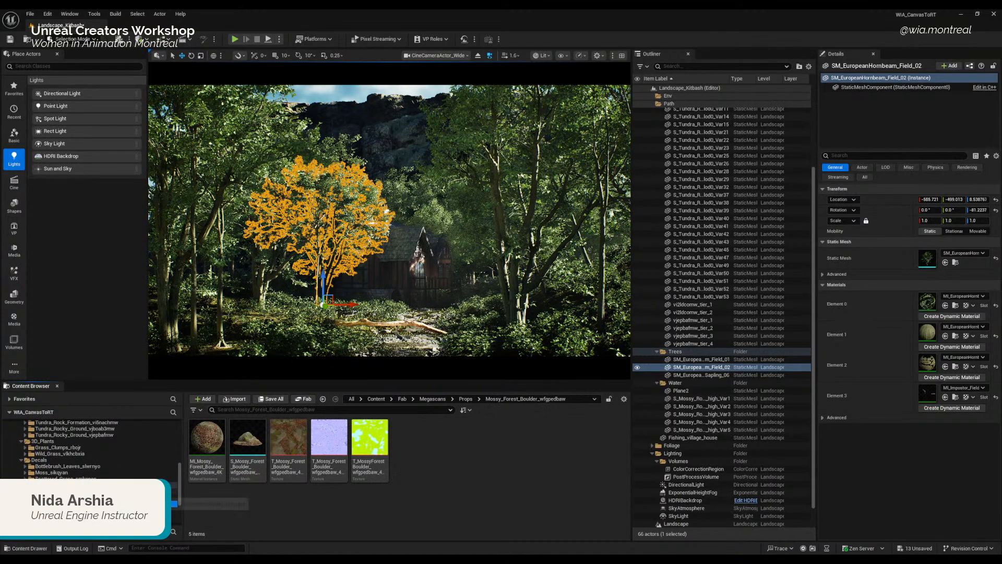
pyautogui.press('Up')
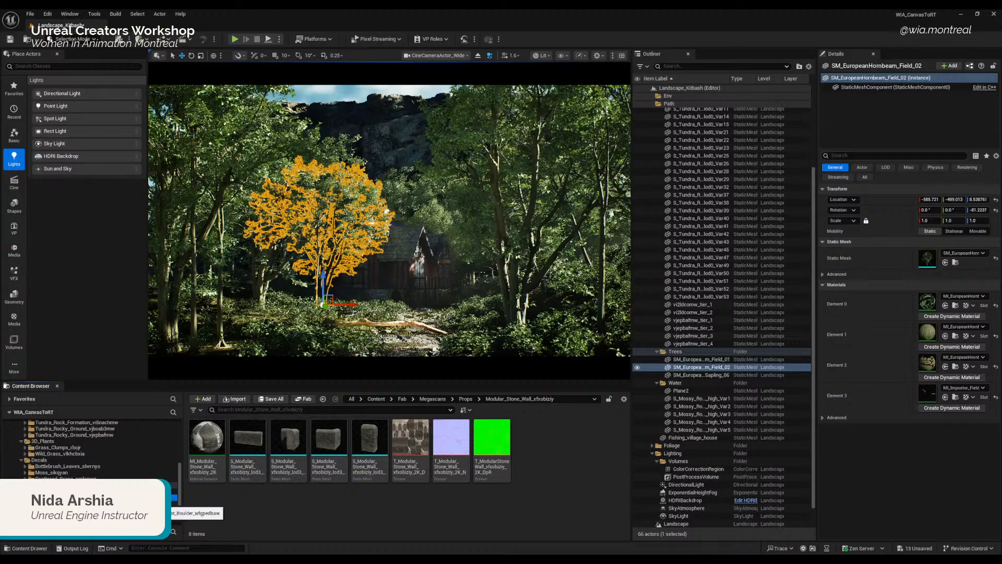
pyautogui.press('Down')
pyautogui.click(93, 473)
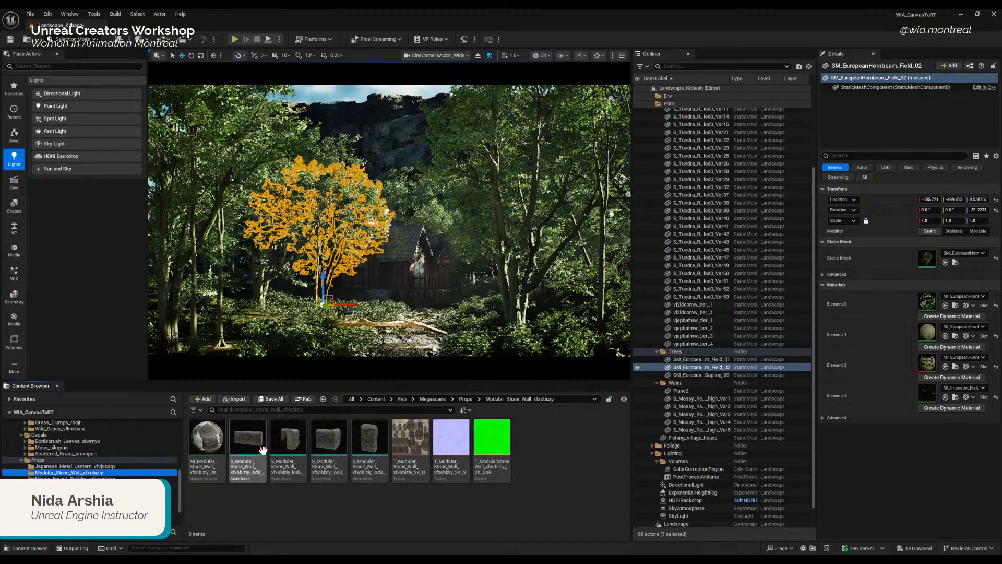
# Step: Examine each of the four modular stone wall meshes and compare them with the fishing village house in the scene
pyautogui.click(235, 463)
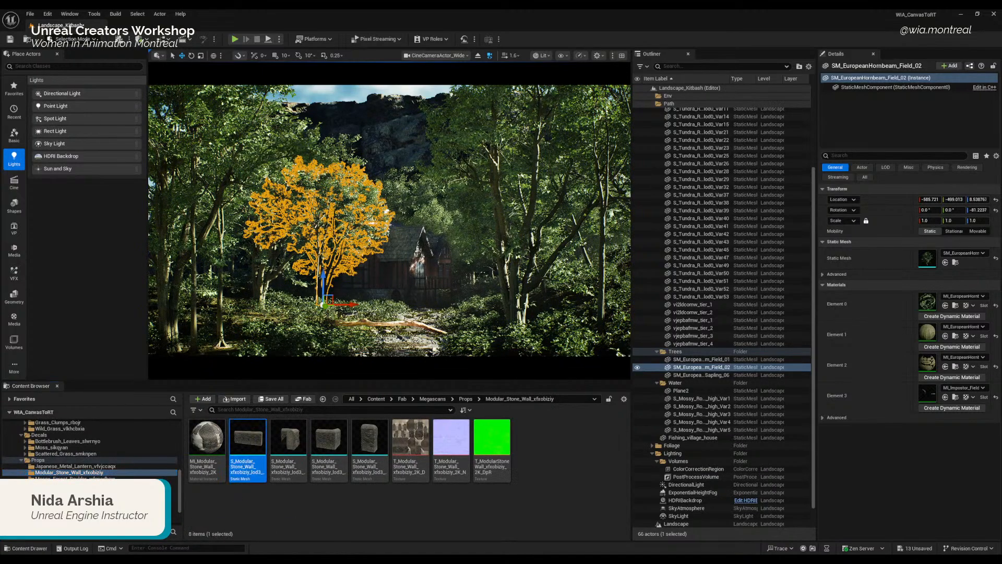
pyautogui.click(400, 264)
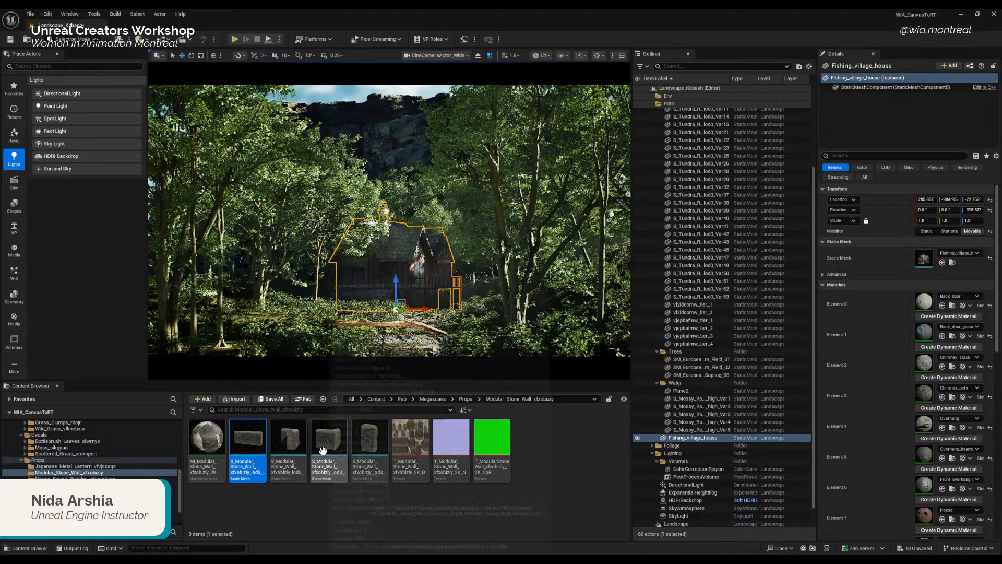
pyautogui.click(290, 446)
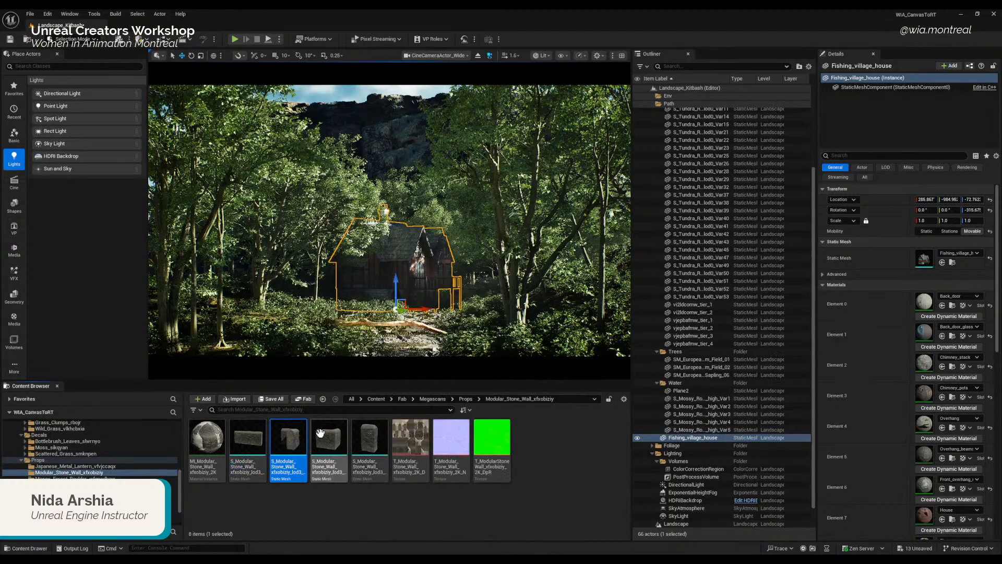
pyautogui.click(330, 438)
pyautogui.click(370, 439)
pyautogui.moveTo(383, 437)
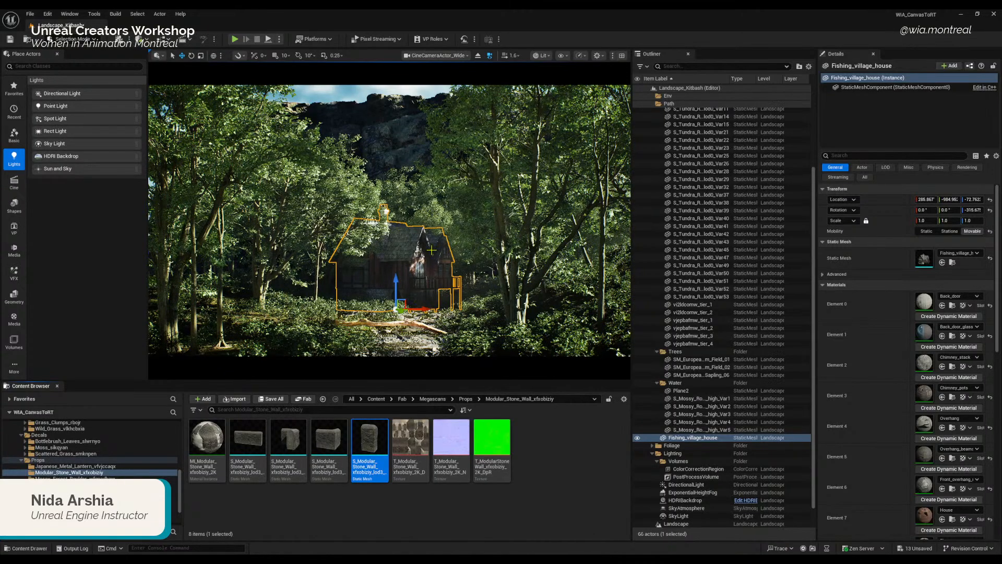
# Step: View the remaining Megascans prop folders, from Mossy_Forest_Rock and Old_Wooden_Bench to Wooden_Ladder
pyautogui.click(172, 479)
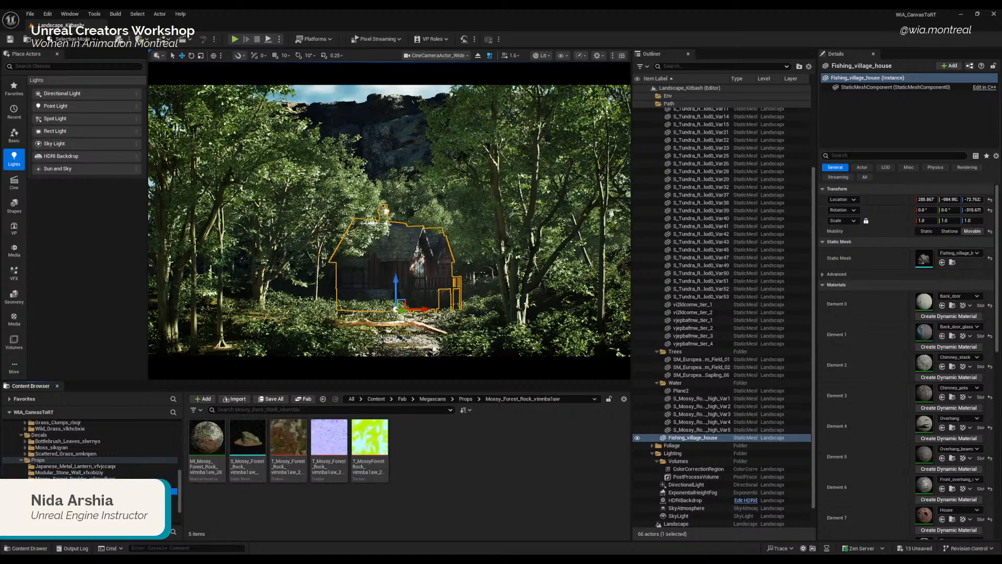
pyautogui.click(78, 491)
pyautogui.scroll(-1, 78, 494)
pyautogui.click(151, 491)
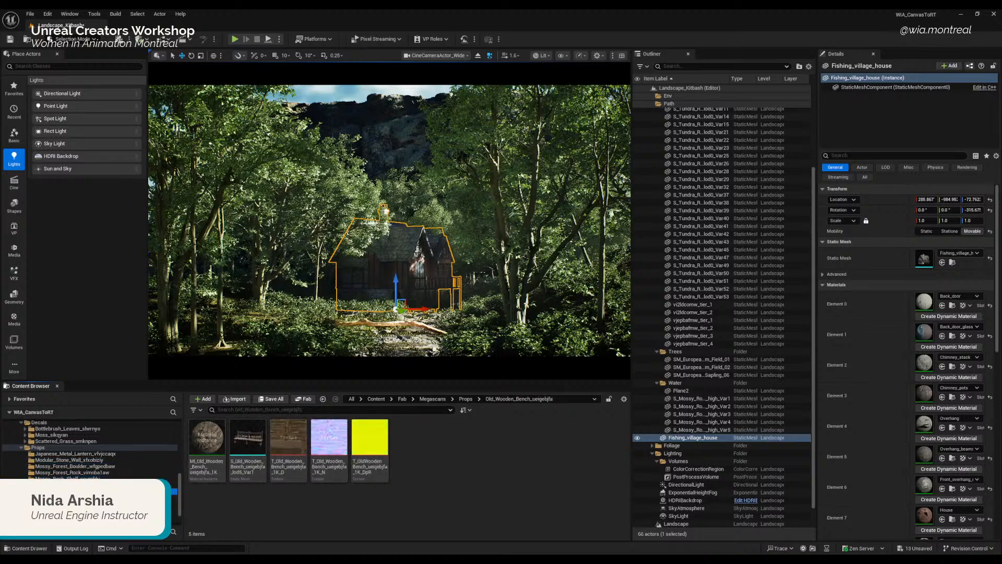
pyautogui.click(151, 497)
pyautogui.click(152, 504)
pyautogui.click(152, 510)
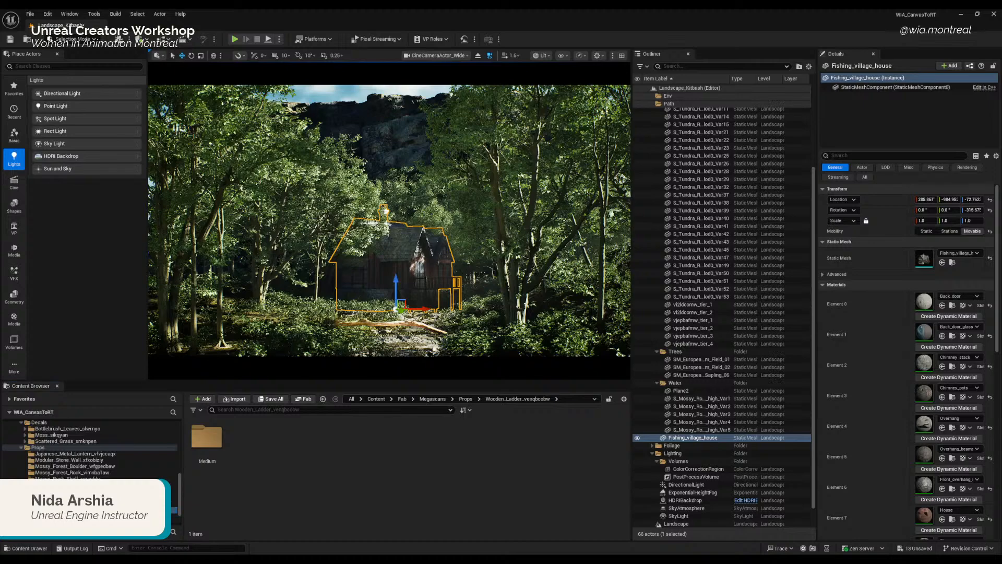
# Step: Leave the cine camera view and rotate the mossy branch on the path to about -50° around Z
pyautogui.click(441, 329)
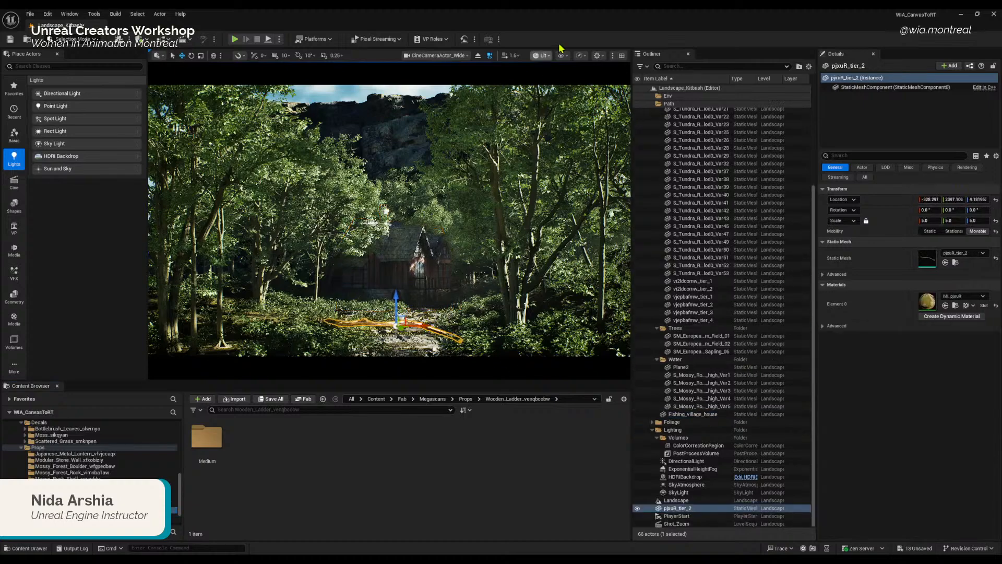
pyautogui.click(477, 56)
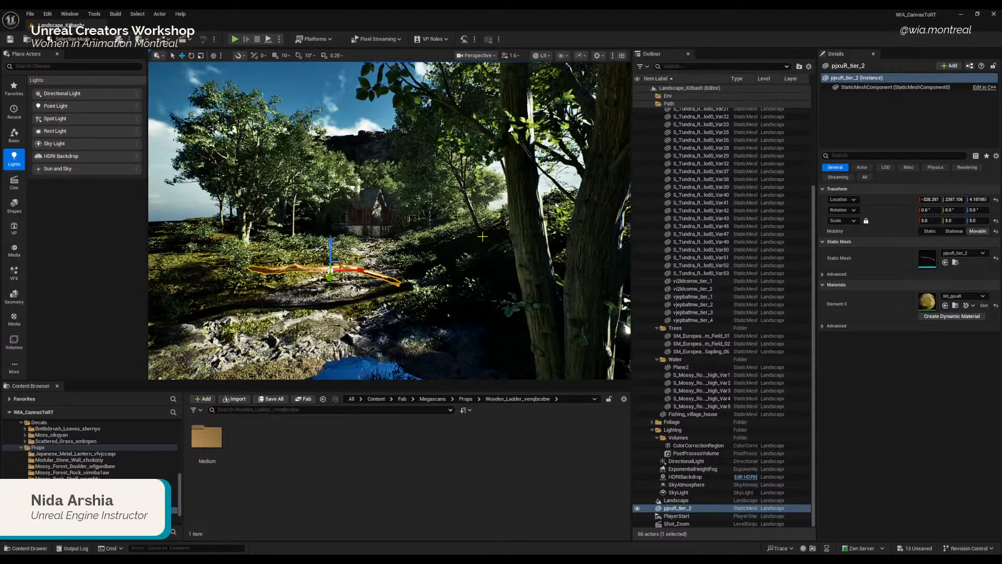
pyautogui.moveTo(369, 270); pyautogui.dragTo(381, 266, button='right')
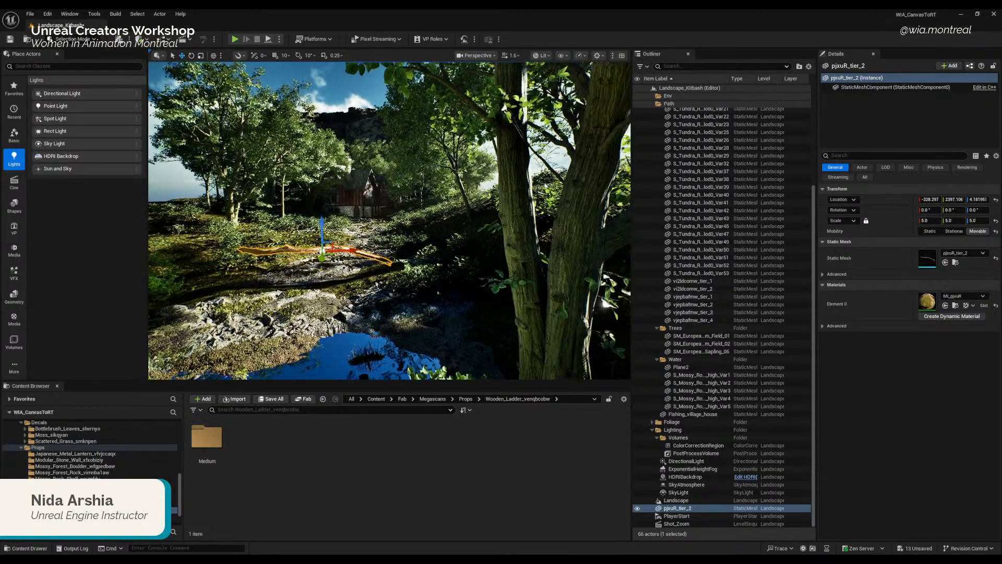
pyautogui.click(370, 255)
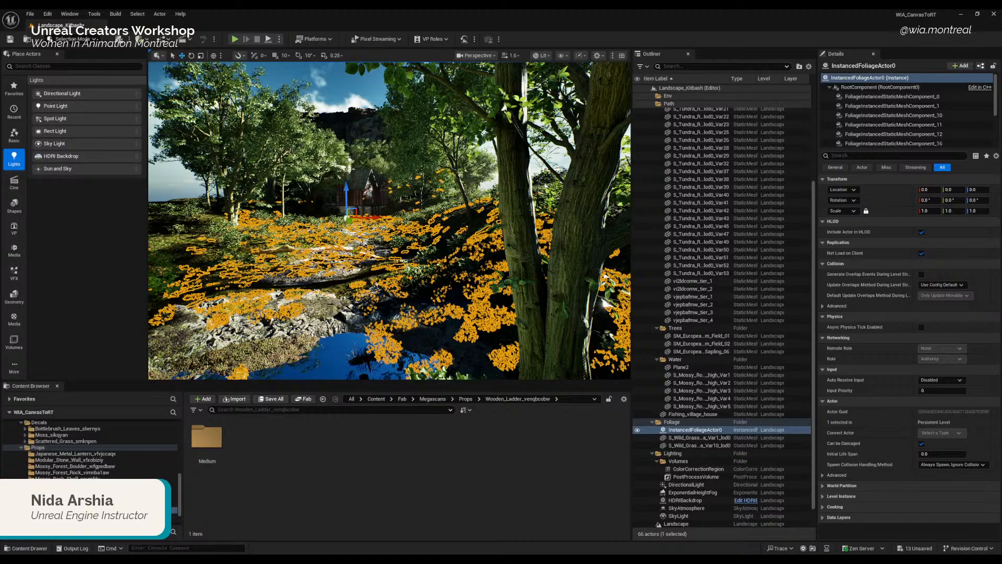
pyautogui.click(354, 250)
pyautogui.moveTo(355, 271); pyautogui.dragTo(336, 276, button='right')
pyautogui.press('e')
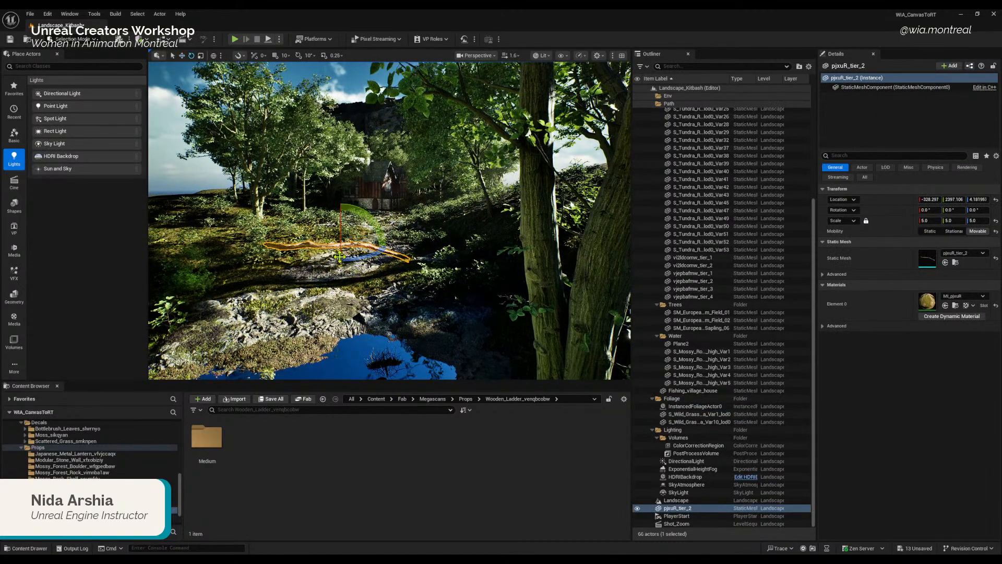
pyautogui.moveTo(357, 259); pyautogui.dragTo(319, 266)
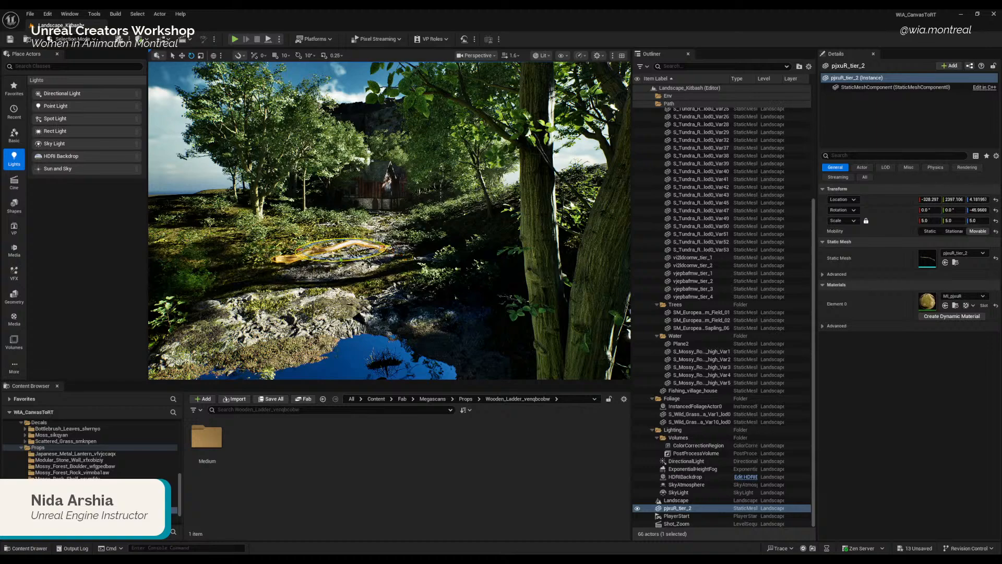
# Step: Scale the branch uniformly to 2 and lower it onto the path at about Z -51
pyautogui.click(979, 221)
pyautogui.write('2')
pyautogui.press('Return')
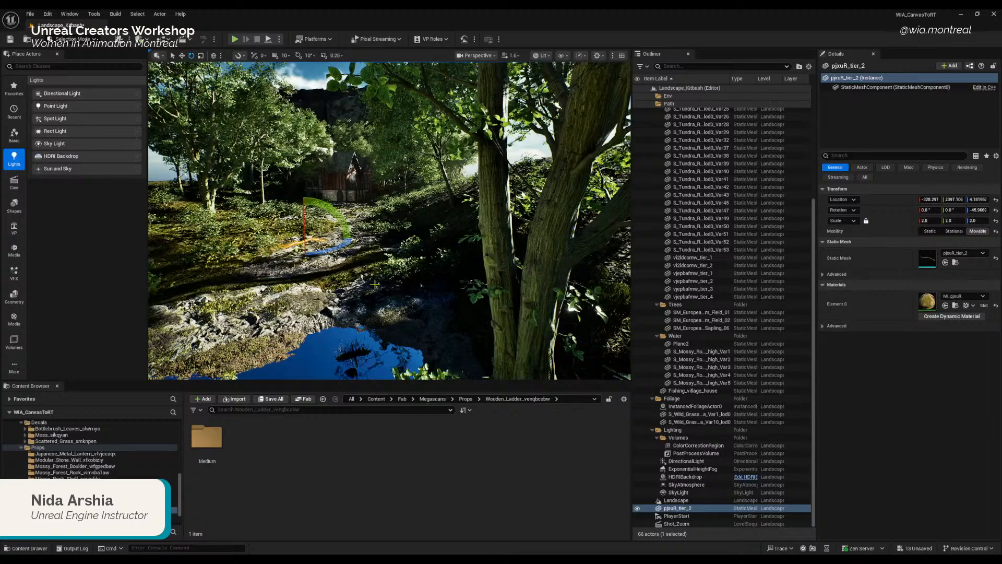
pyautogui.press('w')
pyautogui.moveTo(305, 217)
pyautogui.mouseDown()
pyautogui.moveTo(305, 233)
pyautogui.moveTo(306, 224)
pyautogui.mouseUp()
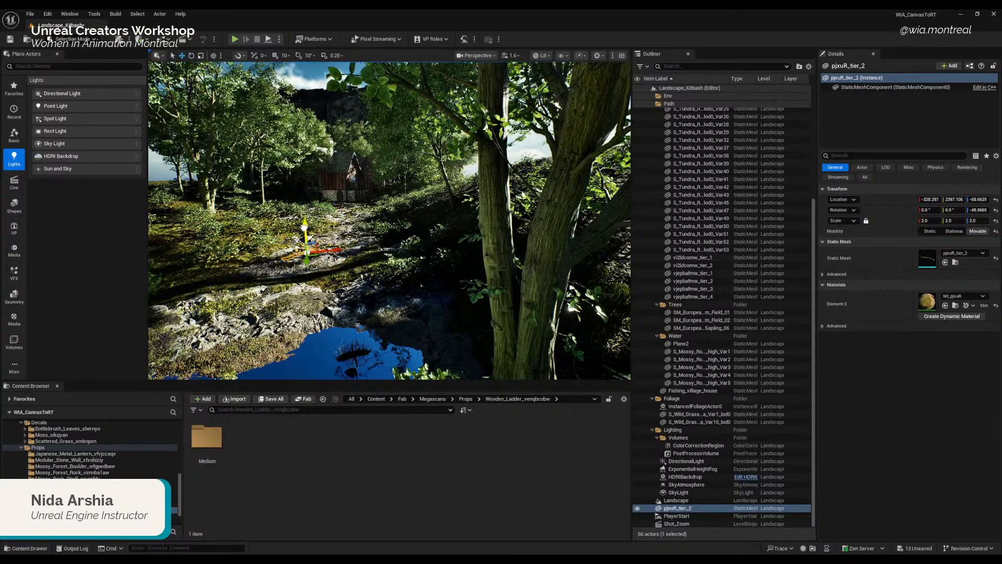
pyautogui.moveTo(358, 281); pyautogui.dragTo(358, 256, button='right')
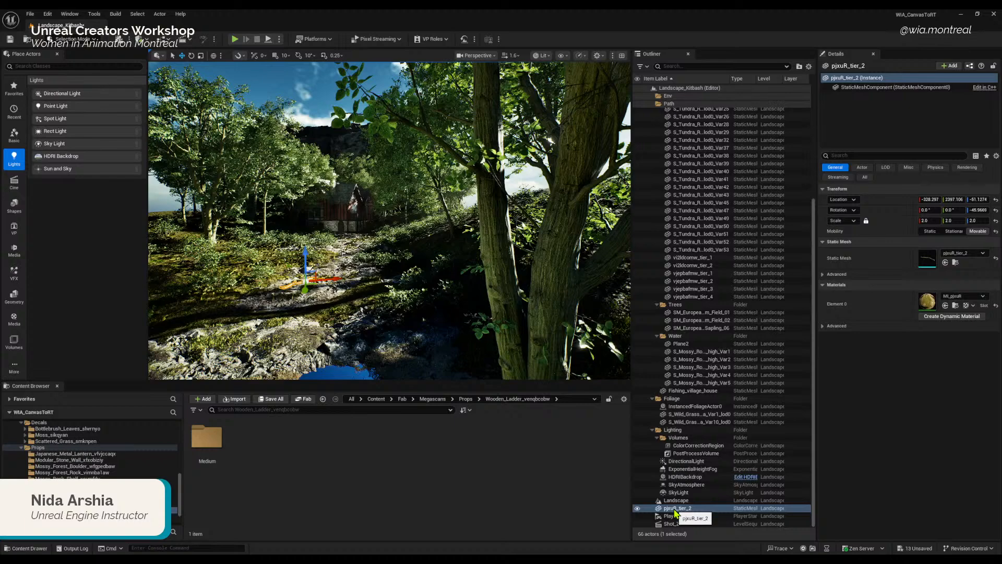
# Step: Move the branch actor pjxuR_tier_2 into the Env folder of the level
pyautogui.rightClick(675, 512)
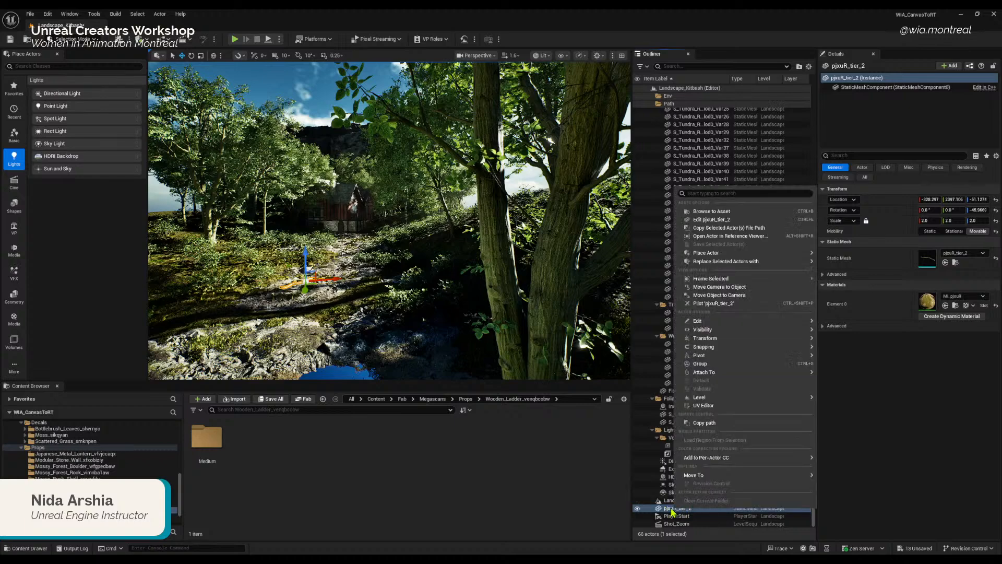
pyautogui.moveTo(703, 481)
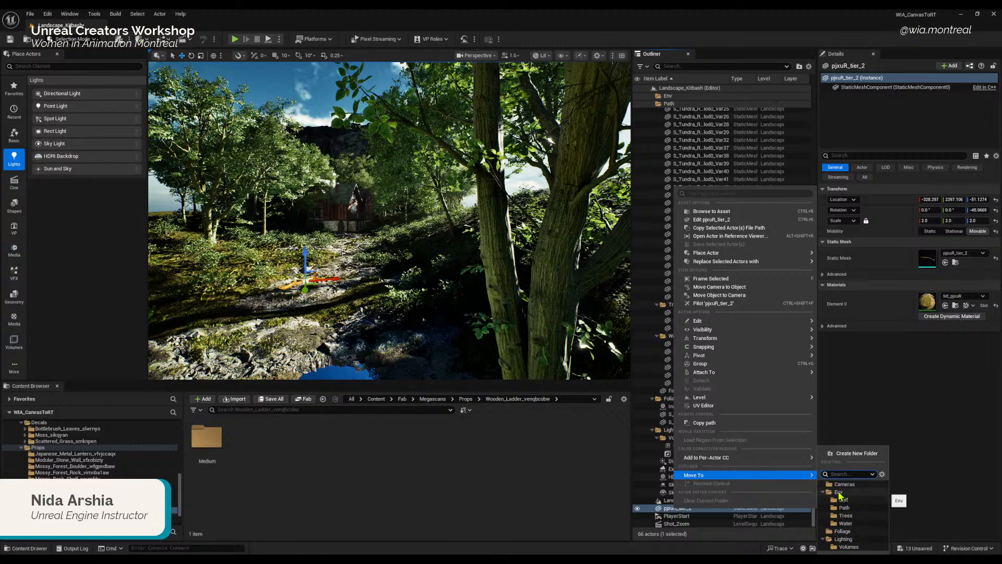
pyautogui.click(839, 493)
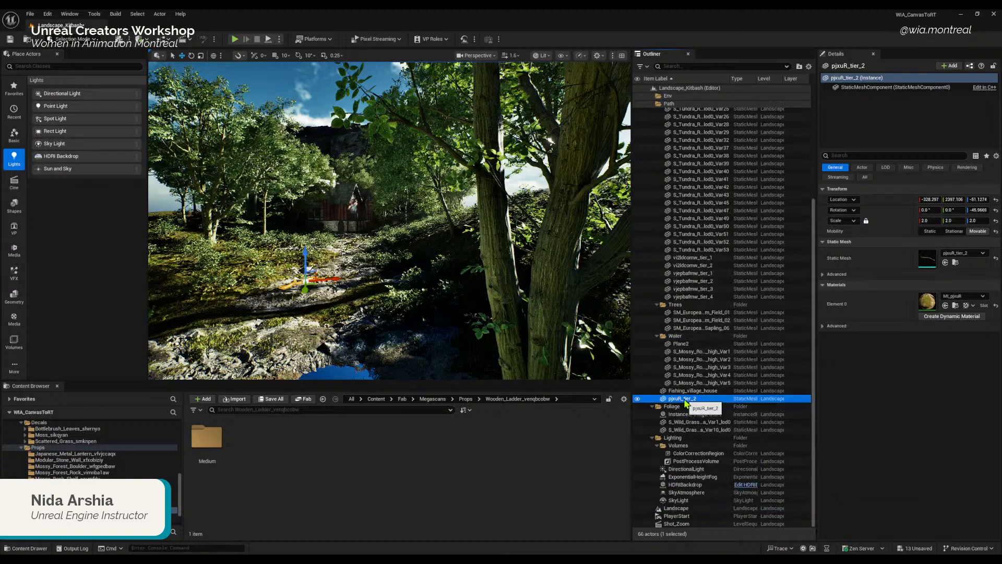
# Step: Move the branch actor into a new folder named Props inside Env and select it there
pyautogui.scroll(3, 687, 405)
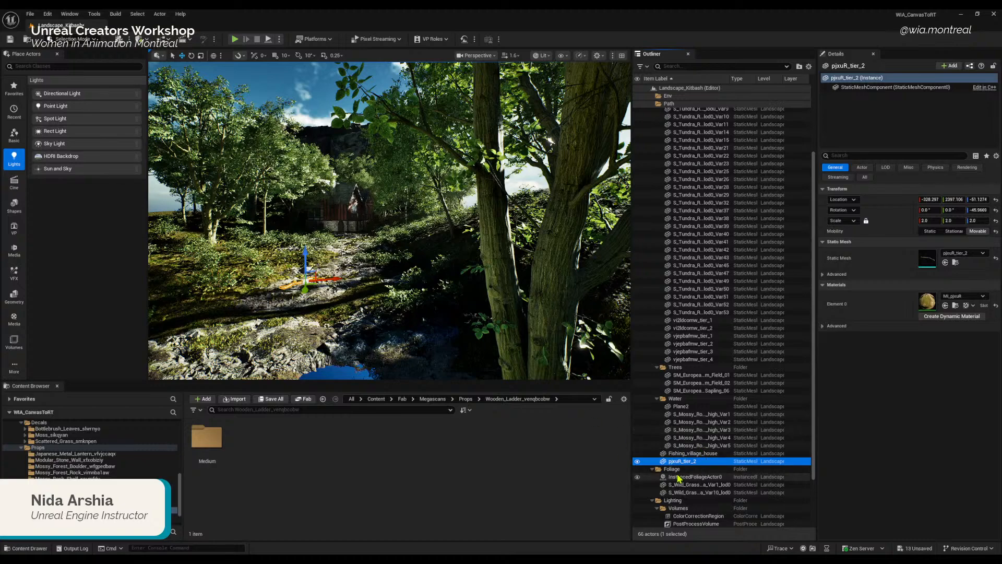
pyautogui.rightClick(697, 462)
pyautogui.moveTo(768, 427)
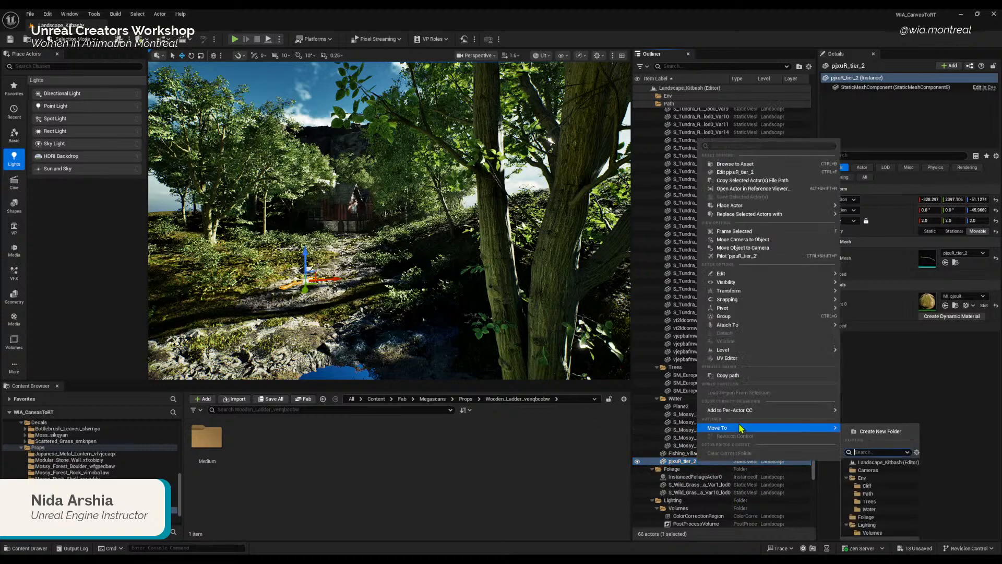
pyautogui.click(882, 431)
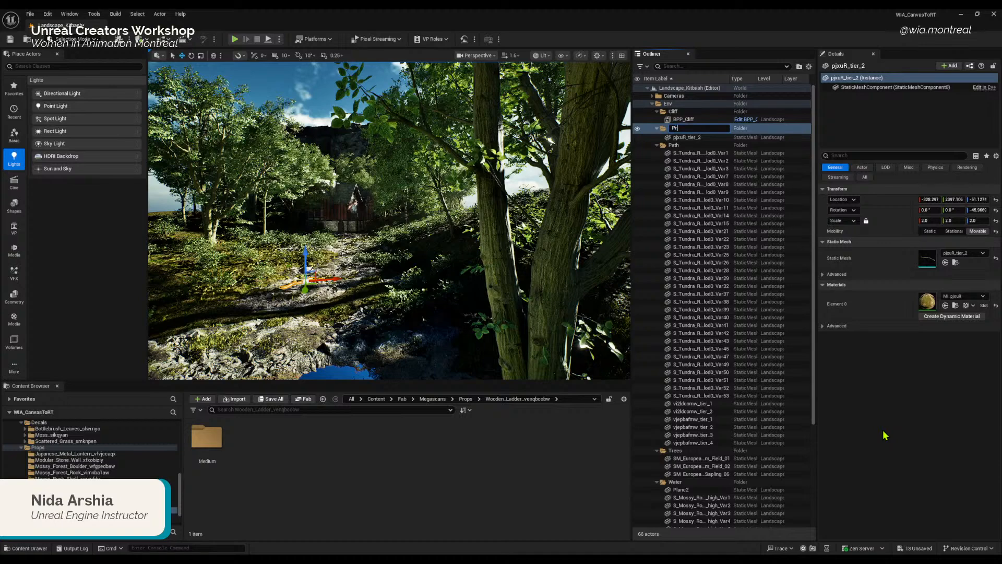
pyautogui.press('Return')
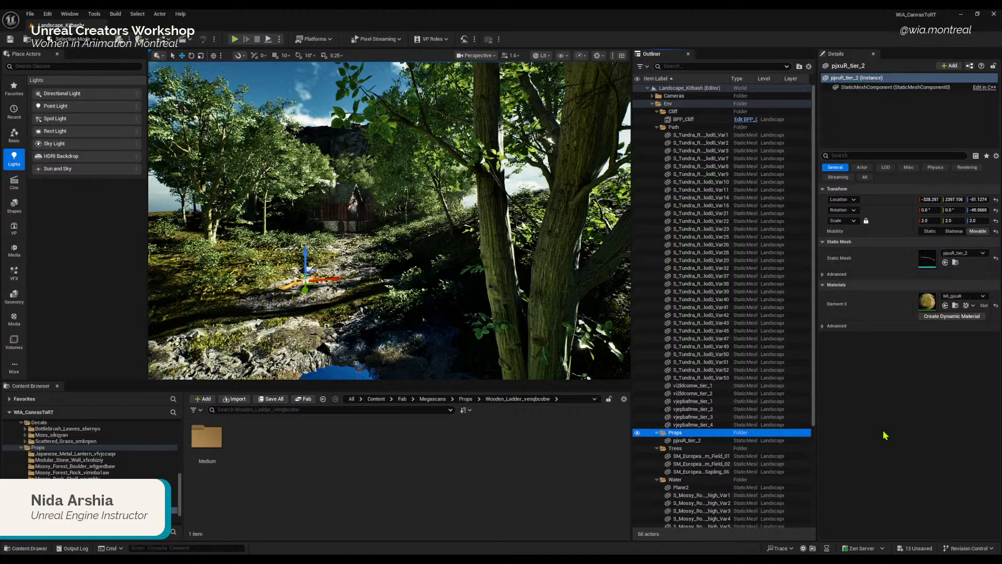
pyautogui.click(692, 441)
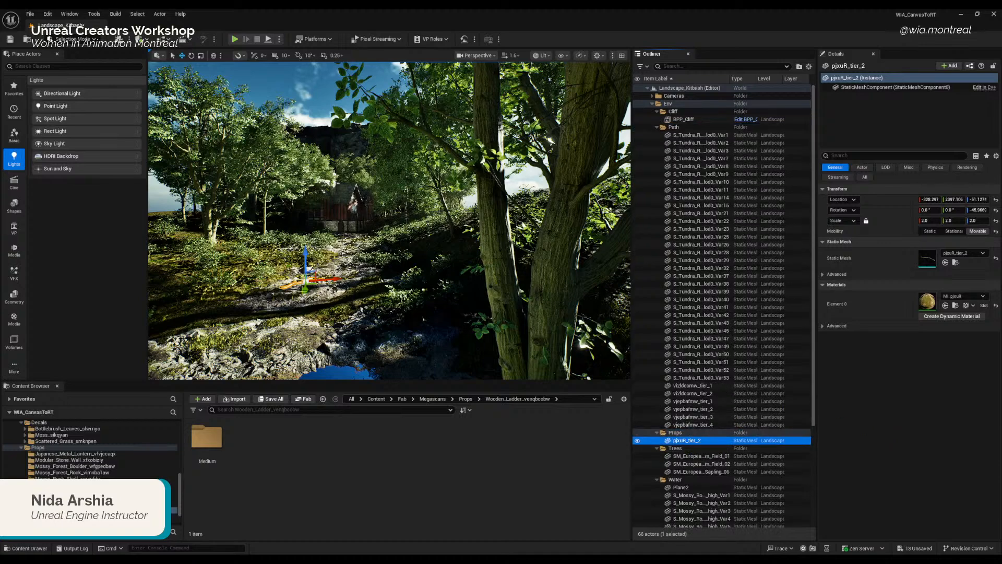
pyautogui.moveTo(386, 326); pyautogui.dragTo(362, 340, button='right')
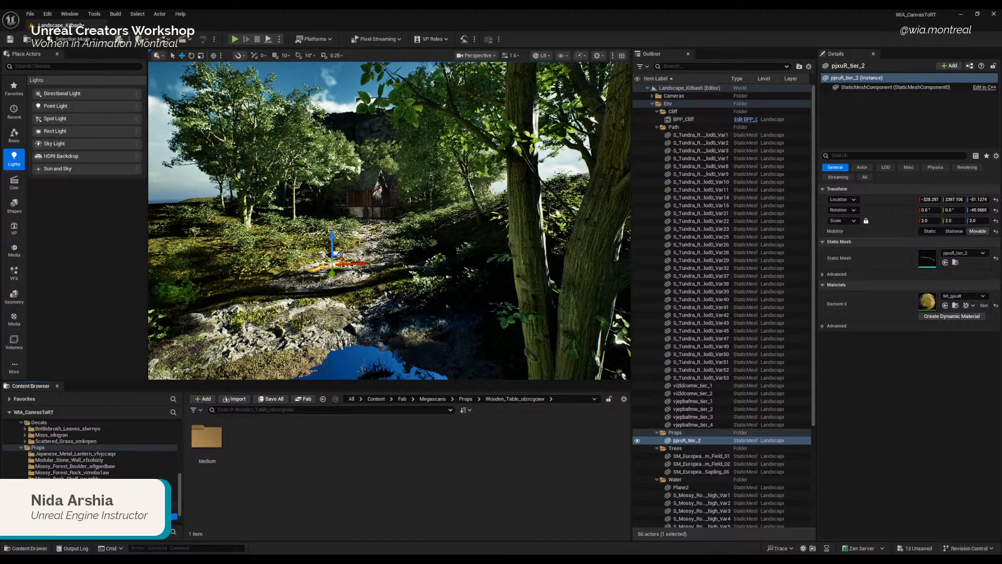
# Step: Open the StaticMeshes folder of the medium-quality Trash_Can asset under the Megascans props
pyautogui.press('Up')
pyautogui.press('Up')
pyautogui.press('Up')
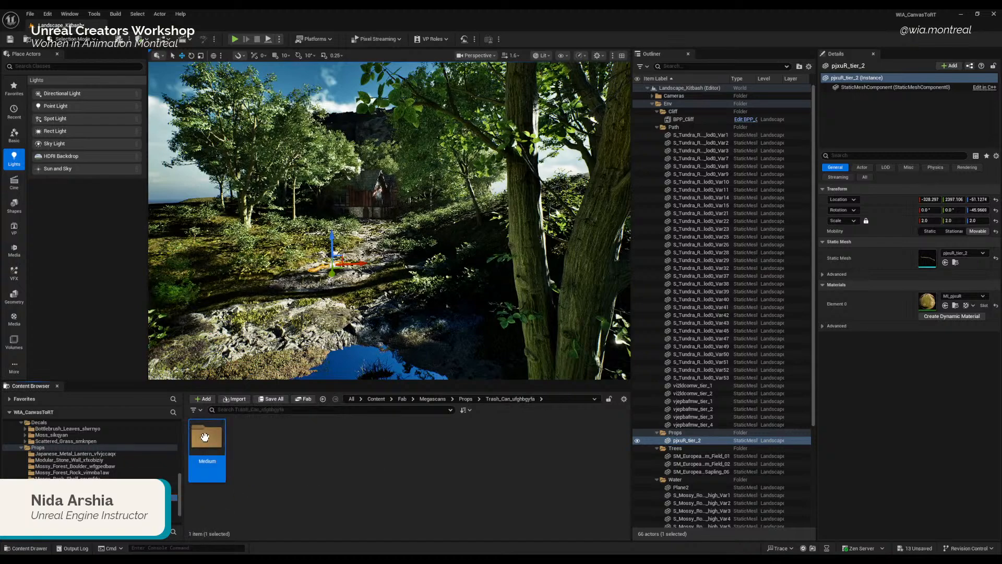
pyautogui.doubleClick(206, 438)
pyautogui.doubleClick(211, 446)
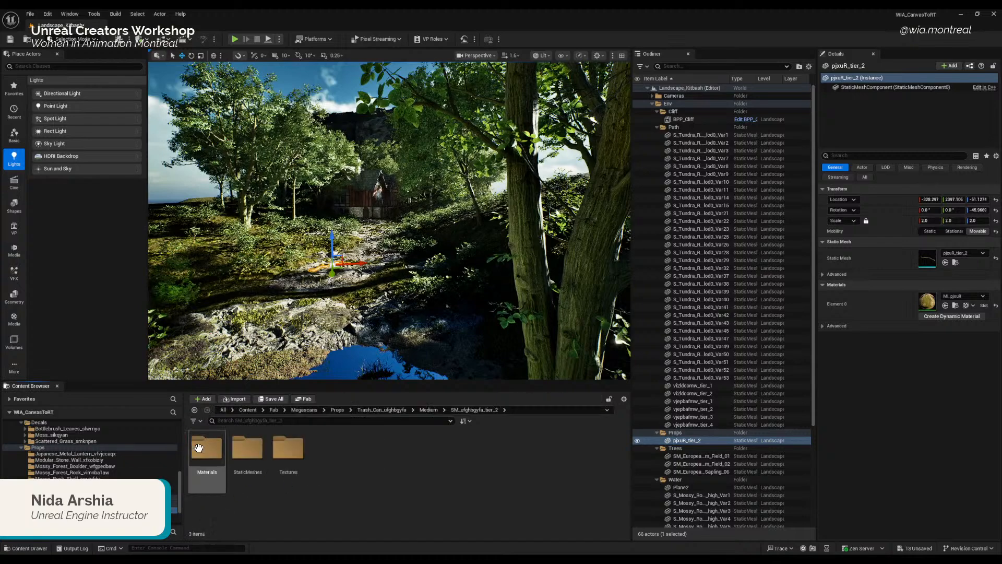
pyautogui.doubleClick(245, 448)
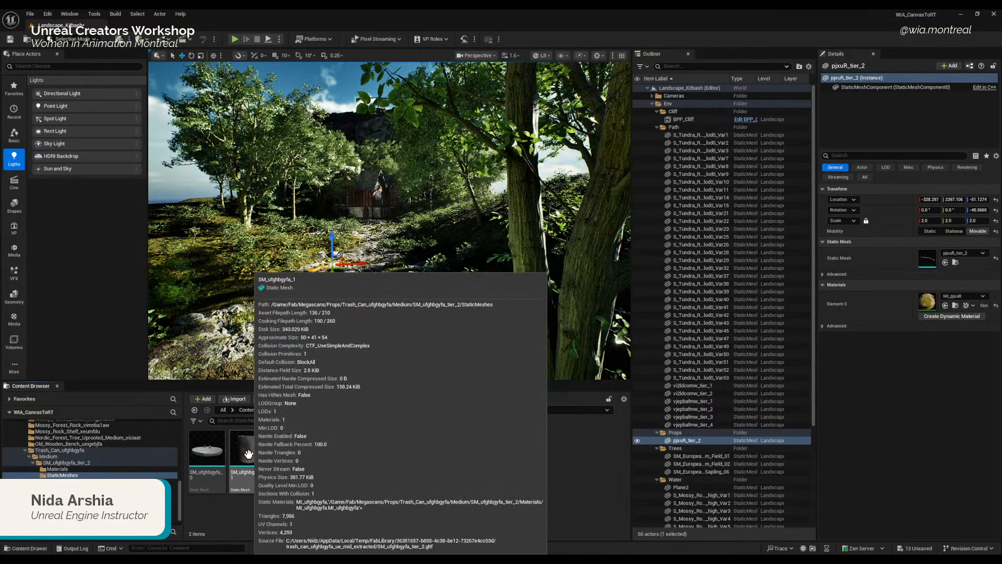
# Step: Place the trash can body mesh SM_ufghbgyfa_1 on the path beside the mossy branch and frame it
pyautogui.moveTo(246, 452); pyautogui.dragTo(310, 261)
pyautogui.moveTo(319, 302); pyautogui.dragTo(328, 327, button='right')
pyautogui.press('f')
pyautogui.scroll(-2, 332, 298)
pyautogui.press('s')
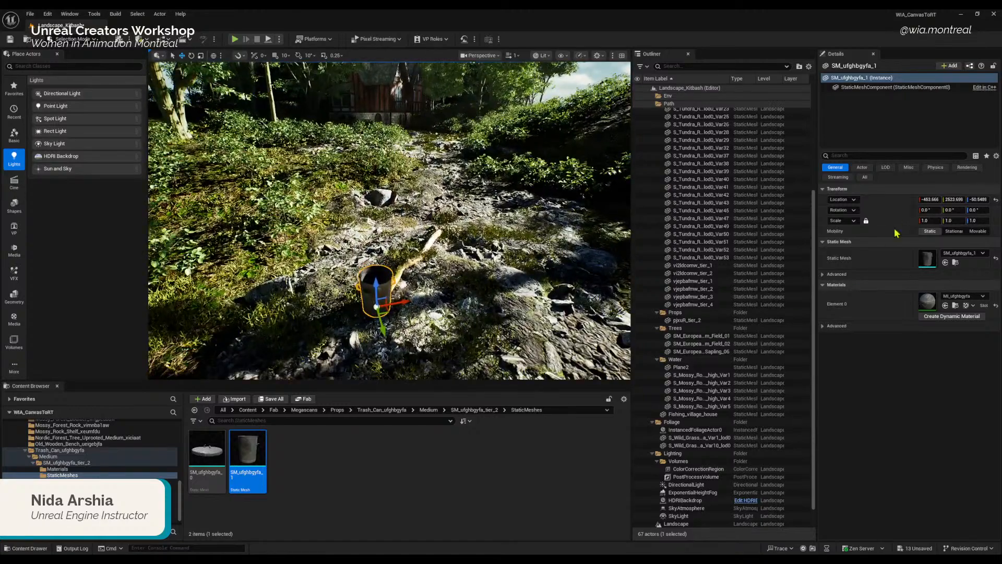
# Step: Make the trash can body movable and scale it uniformly to 2
pyautogui.click(982, 221)
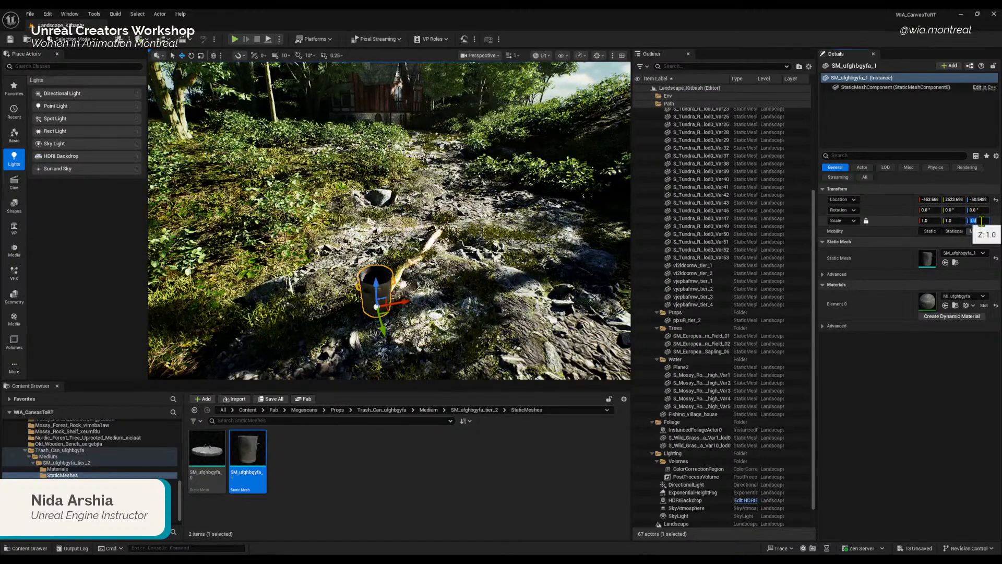
pyautogui.write('2')
pyautogui.press('Return')
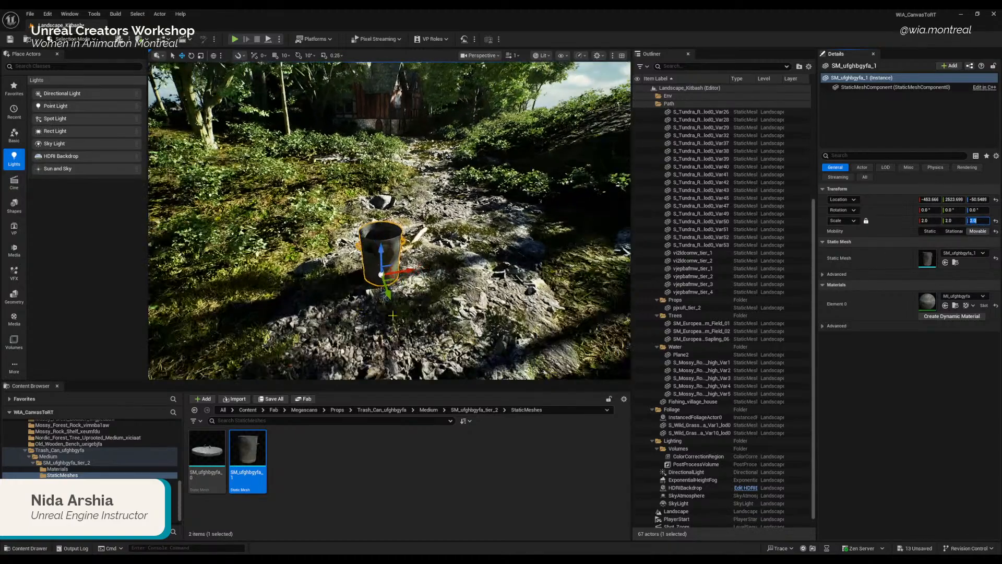
# Step: Place the trash can lid mesh SM_ufghbgyfa_0 in the scene at the can body
pyautogui.moveTo(393, 315); pyautogui.dragTo(393, 314, button='right')
pyautogui.press('q')
pyautogui.press('w')
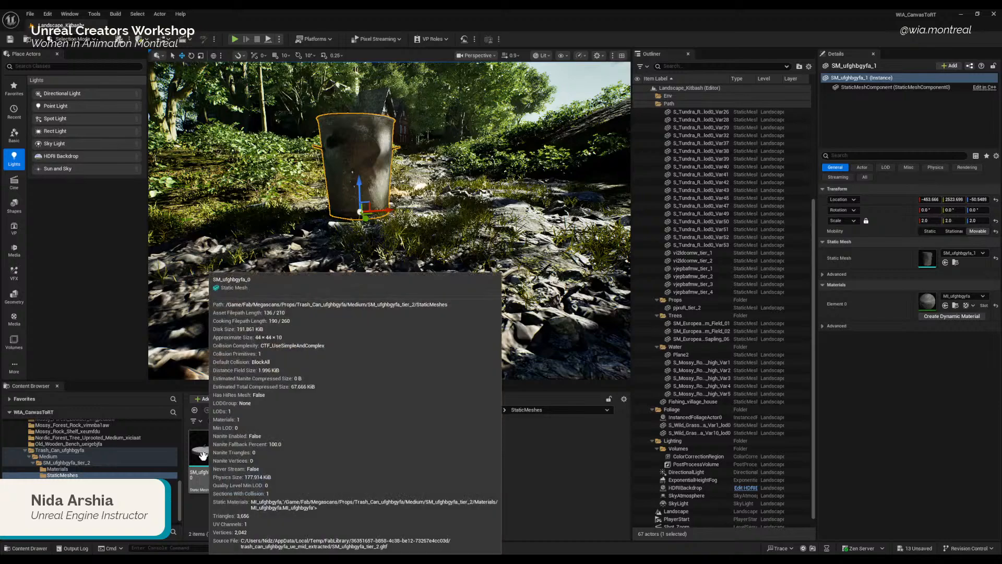
pyautogui.moveTo(207, 449); pyautogui.dragTo(346, 139)
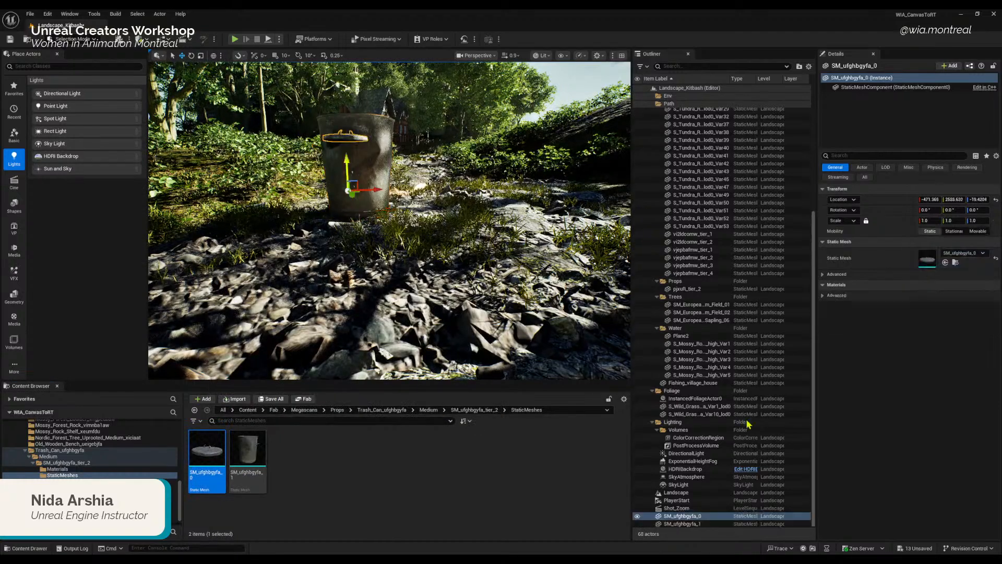
# Step: Select the lid actor SM_ufghbgyfa_0 and scale it uniformly to 2, matching the can body
pyautogui.click(678, 524)
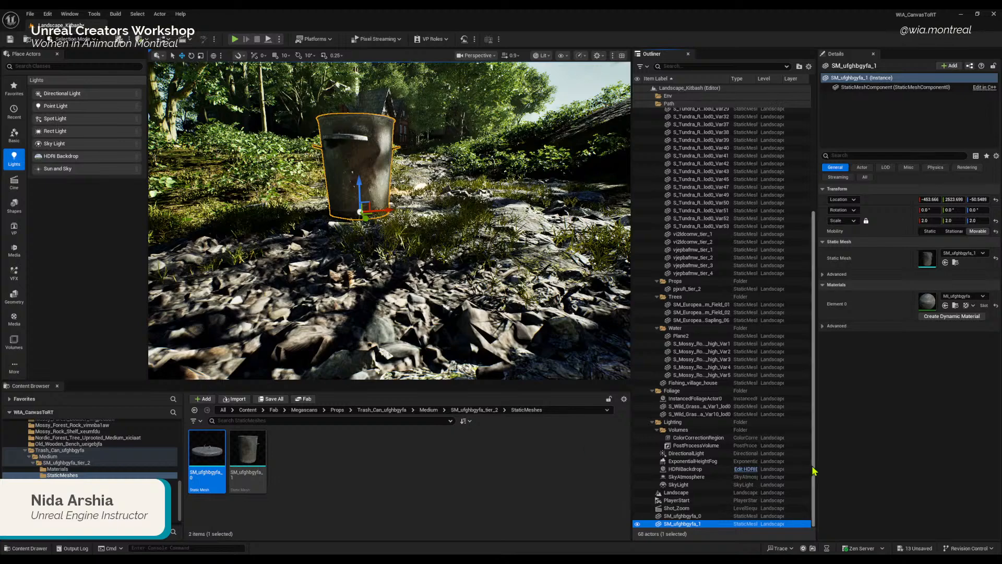
pyautogui.click(686, 517)
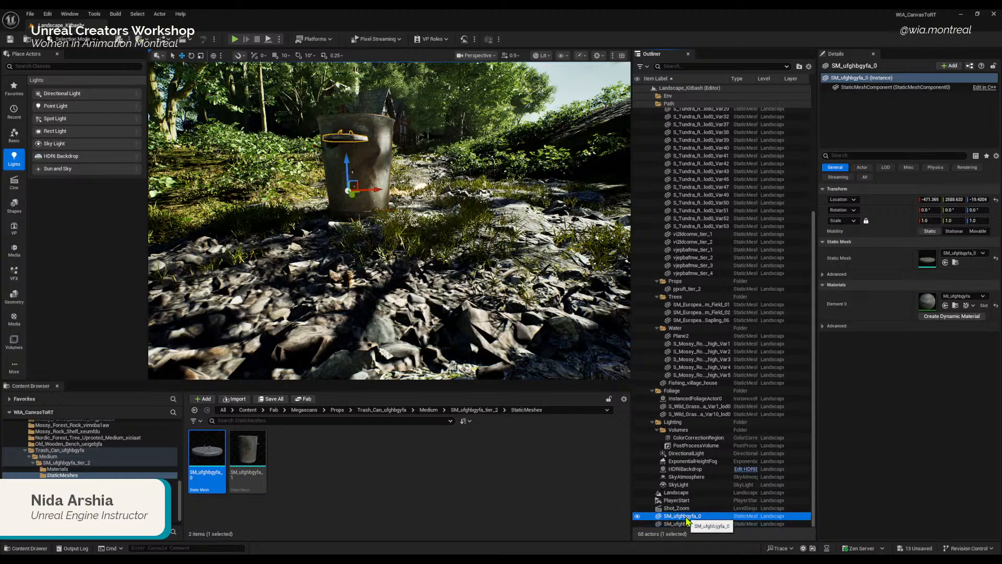
pyautogui.click(977, 221)
pyautogui.press('Return')
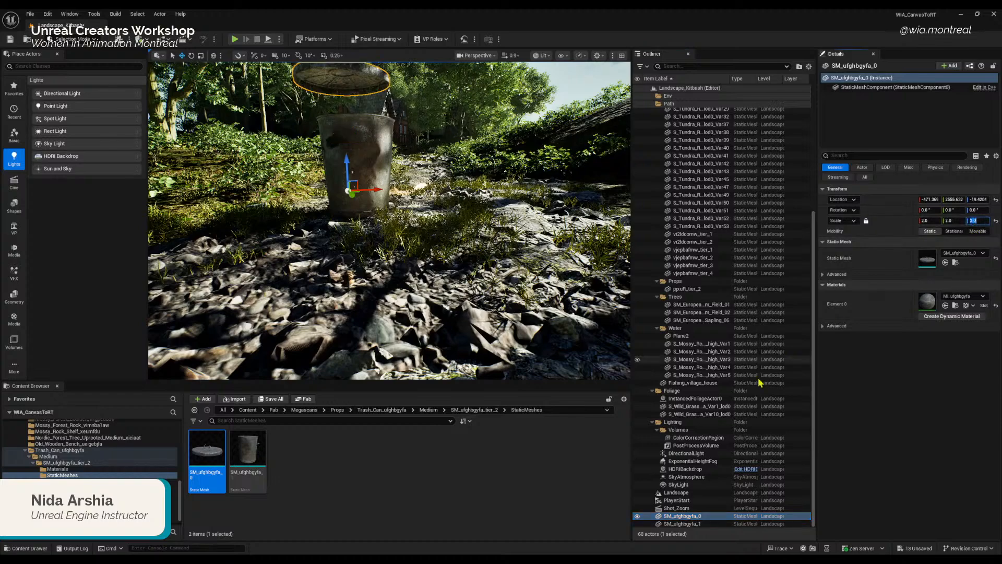
# Step: Make the lid actor movable and attach it as a child of the can body SM_ufghbgyfa_1
pyautogui.click(680, 524)
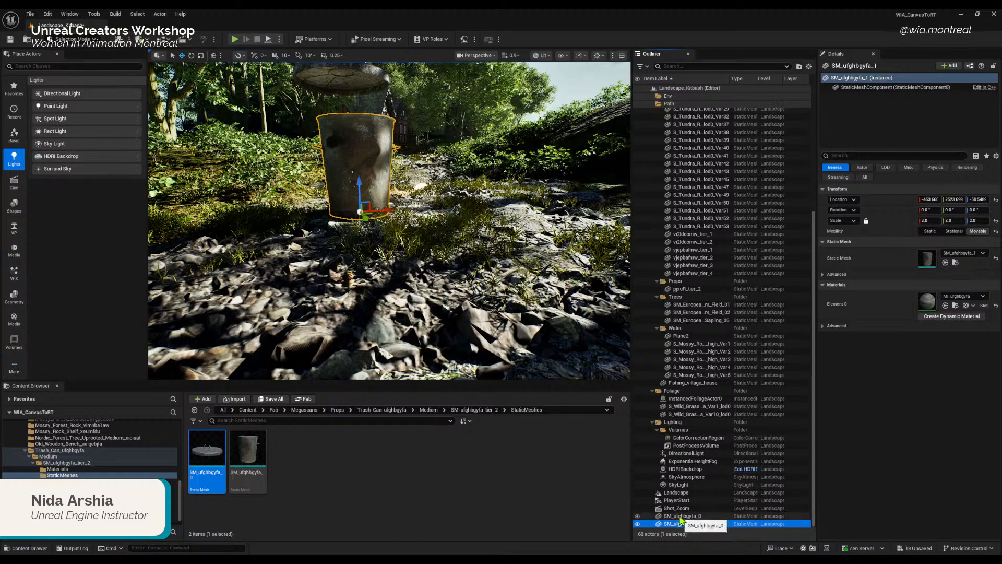
pyautogui.click(679, 517)
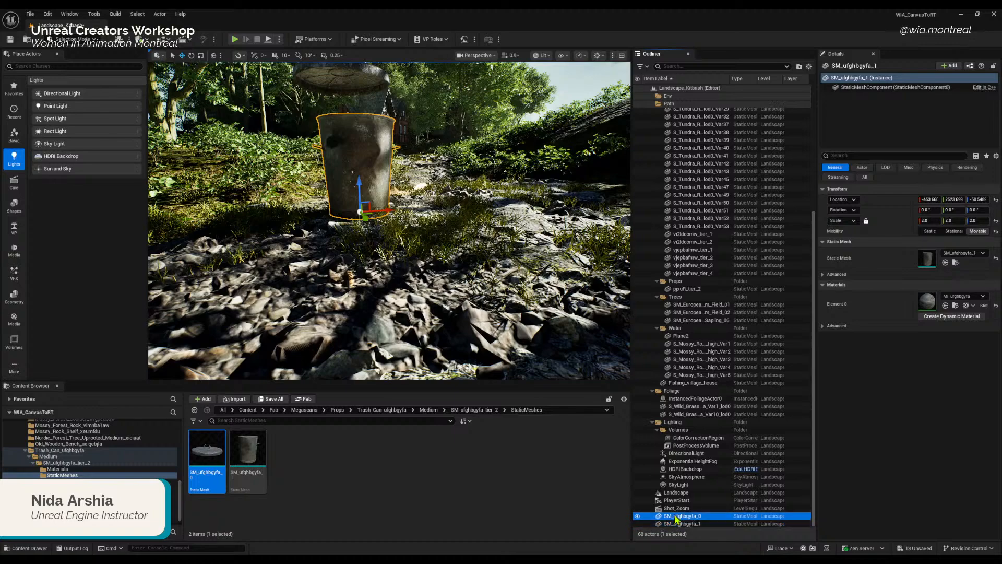
pyautogui.moveTo(678, 519); pyautogui.dragTo(764, 455)
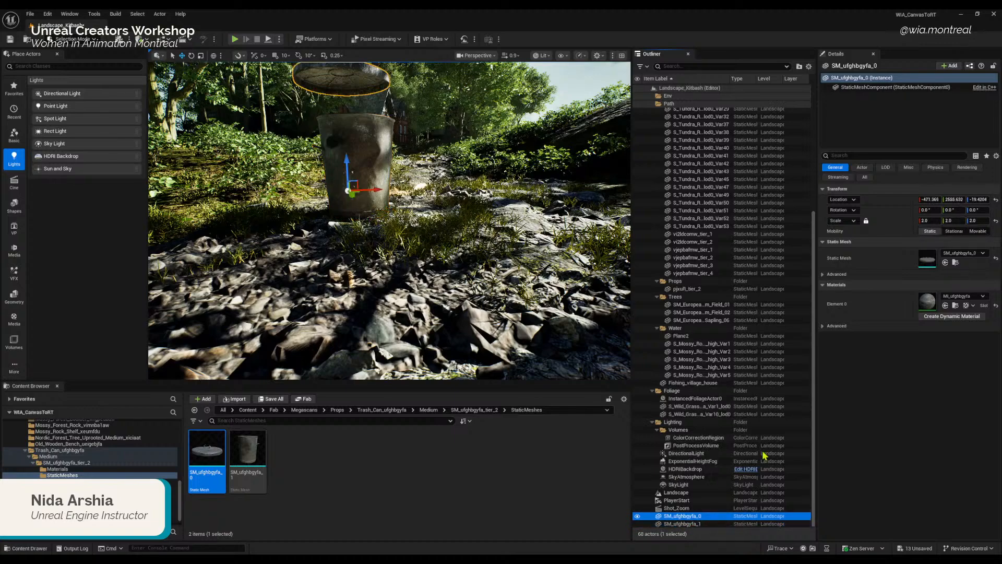
pyautogui.click(974, 232)
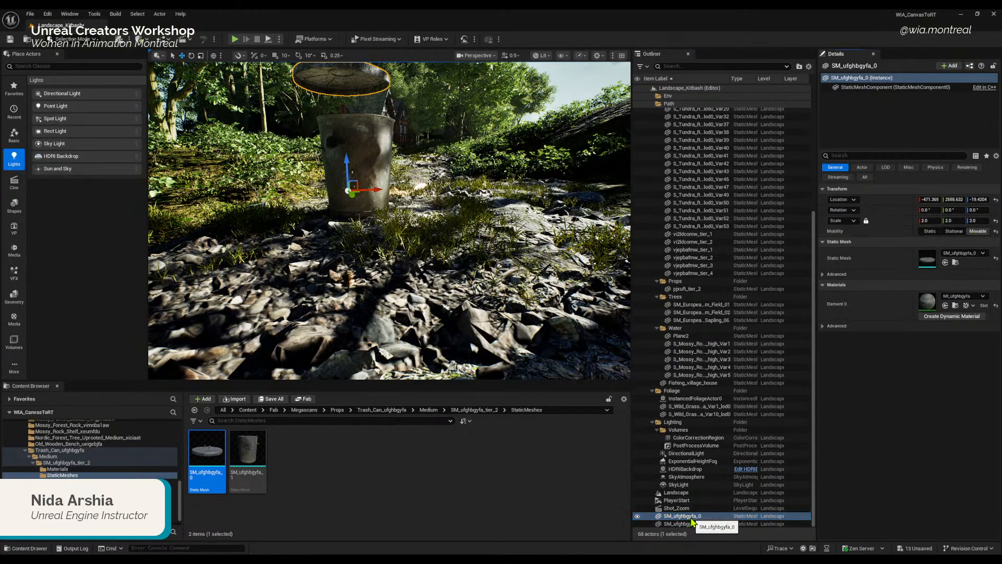
pyautogui.moveTo(691, 518); pyautogui.dragTo(691, 526)
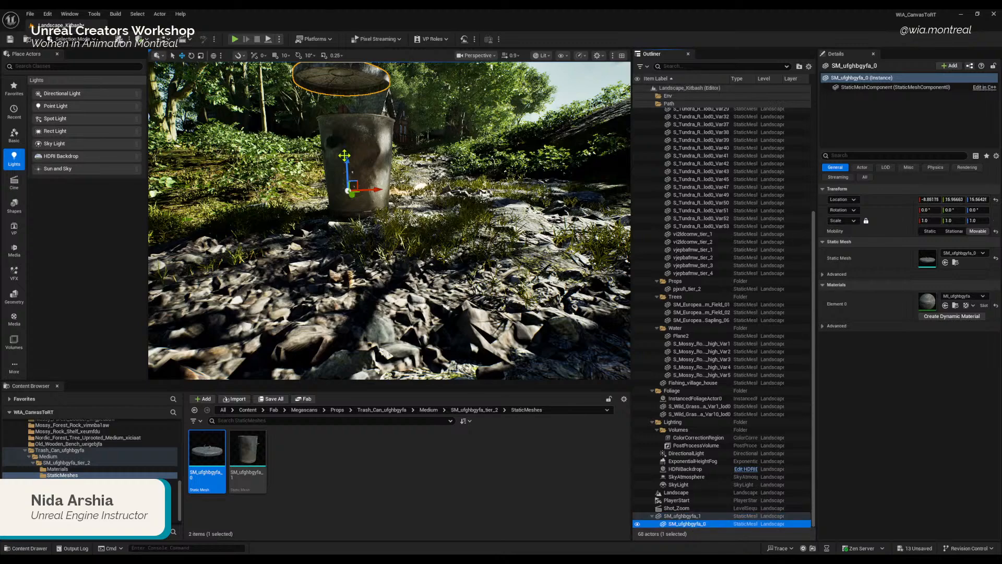
# Step: Try moving the attached lid alone along X, then the can body with its lid, undoing the moves
pyautogui.click(690, 524)
pyautogui.moveTo(371, 190); pyautogui.dragTo(416, 188)
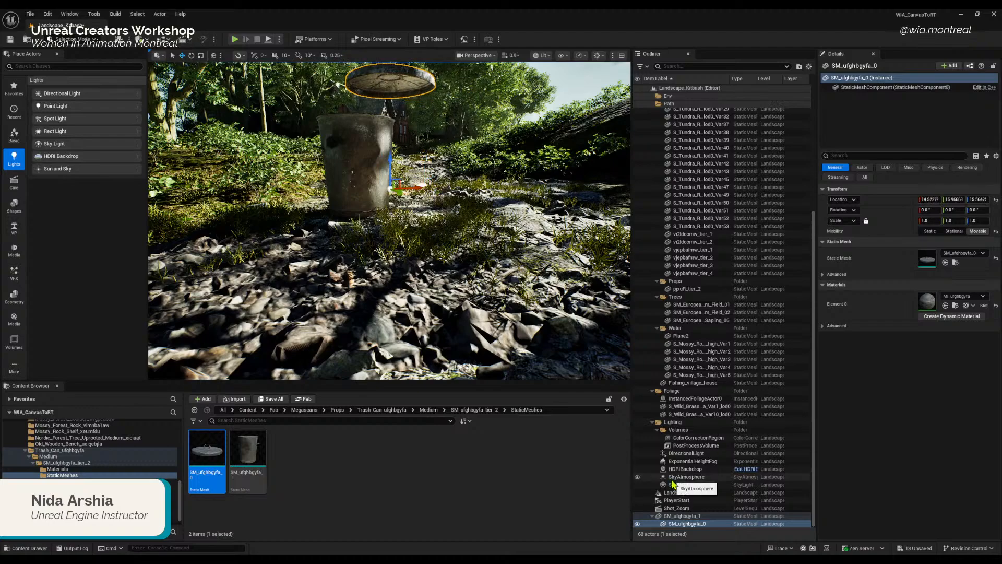
pyautogui.hotkey('ctrl', 'z')
pyautogui.click(687, 516)
pyautogui.moveTo(399, 207); pyautogui.dragTo(496, 196, button='right')
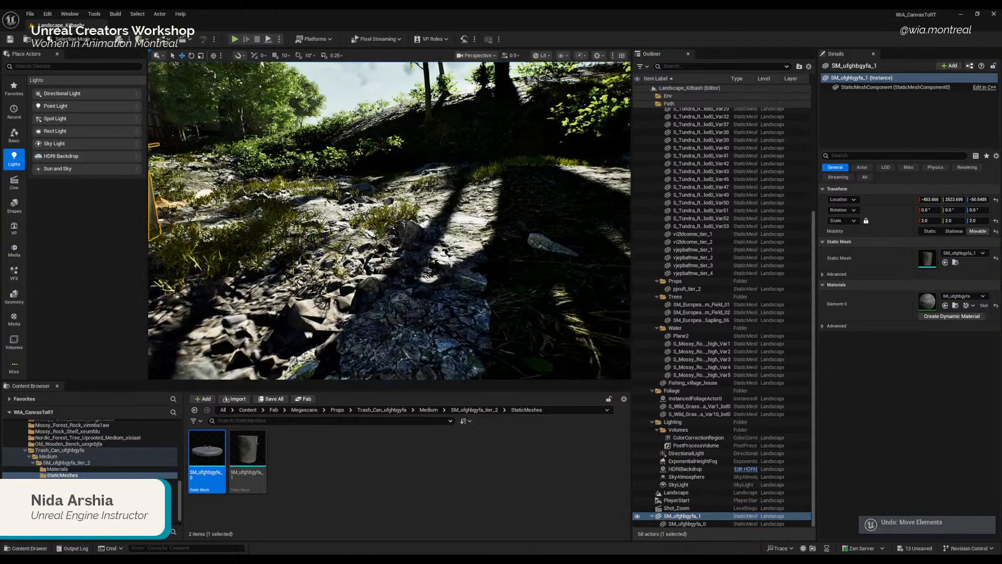
pyautogui.press('f')
pyautogui.moveTo(385, 208); pyautogui.dragTo(416, 206)
# Step: Reset the lid's relative location to 0, 0, 0 and check how it sits on the can
pyautogui.click(687, 524)
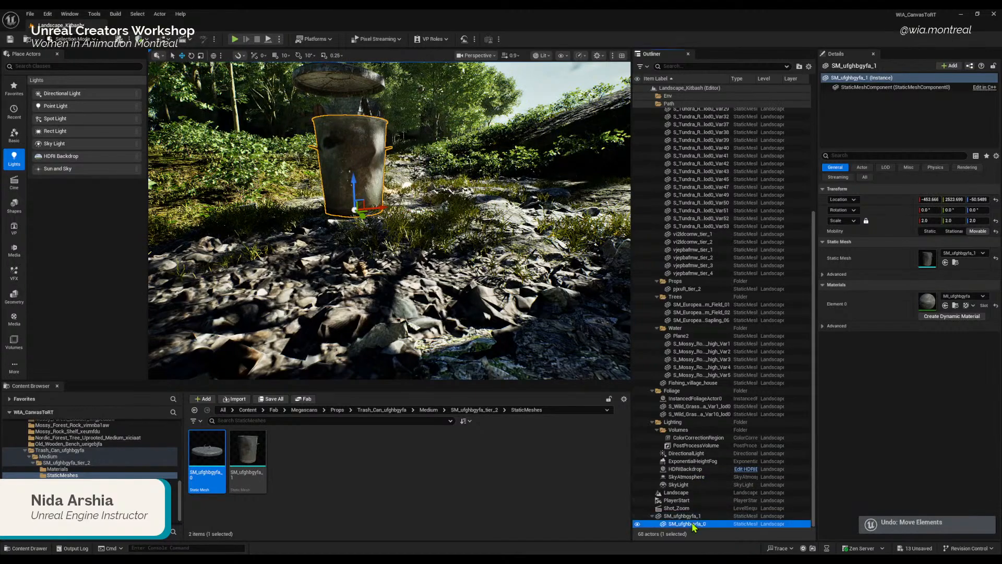
pyautogui.click(996, 200)
pyautogui.click(357, 119)
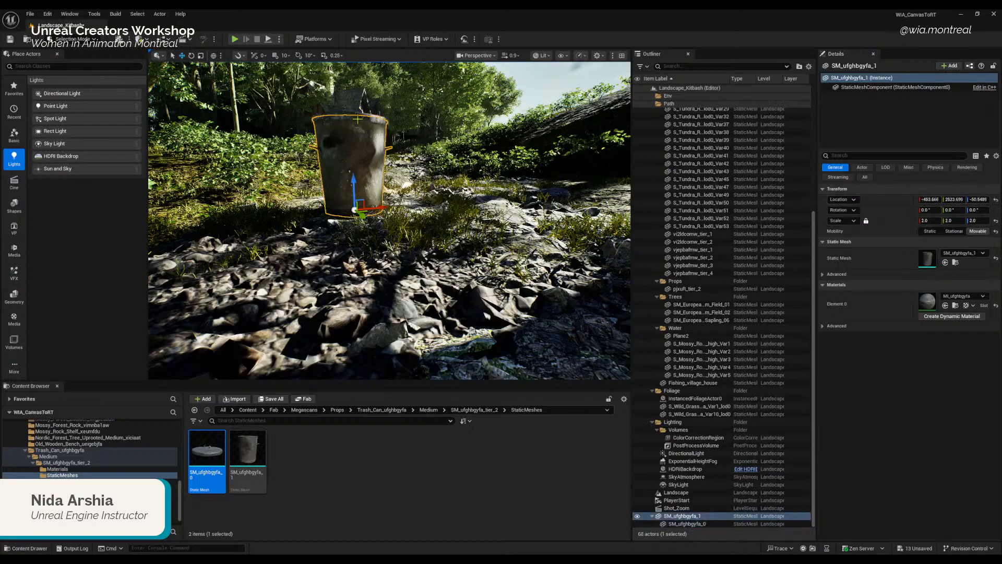
pyautogui.click(361, 110)
pyautogui.moveTo(361, 110); pyautogui.dragTo(357, 156, button='right')
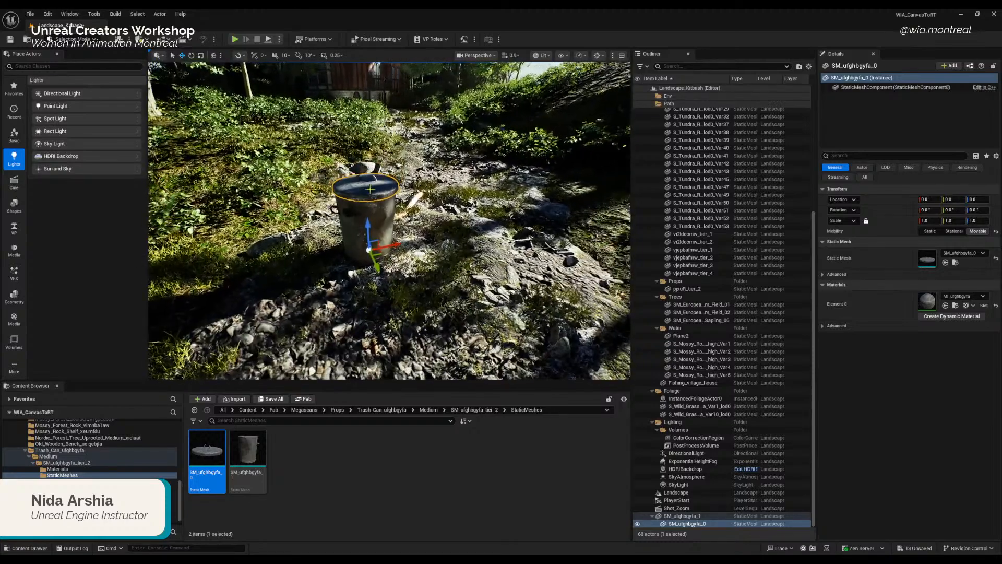
# Step: Move the can with its lid to about X -567, Y 2362 and check its base against the ground
pyautogui.click(702, 516)
pyautogui.moveTo(376, 268); pyautogui.dragTo(286, 191)
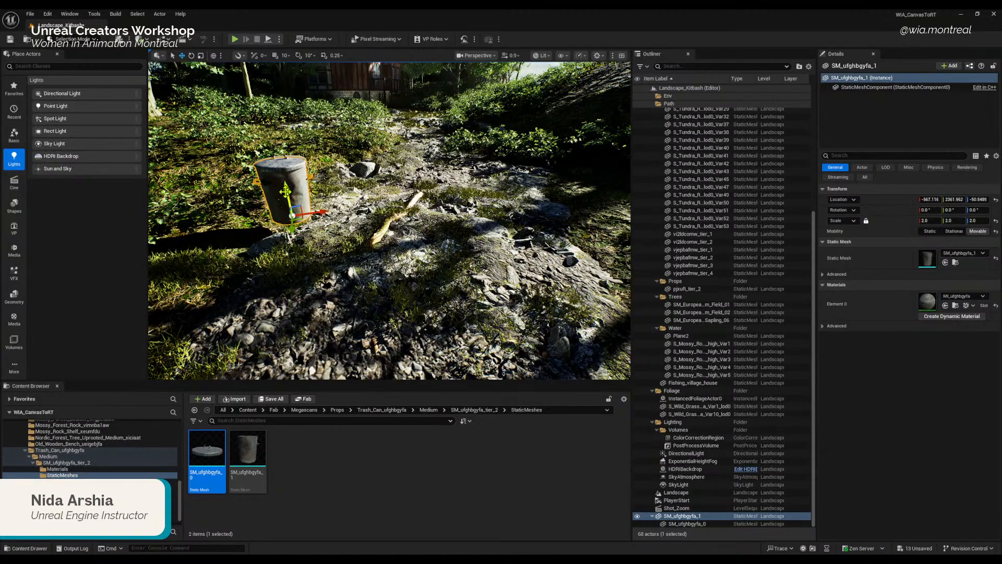
pyautogui.moveTo(286, 191)
pyautogui.mouseDown(button='right')
pyautogui.moveTo(275, 191)
pyautogui.moveTo(278, 182)
pyautogui.mouseUp(button='right')
pyautogui.press('w')
pyautogui.press('w')
pyautogui.scroll(-3, 277, 177)
pyautogui.press('s')
pyautogui.scroll(-1, 277, 179)
pyautogui.press('q')
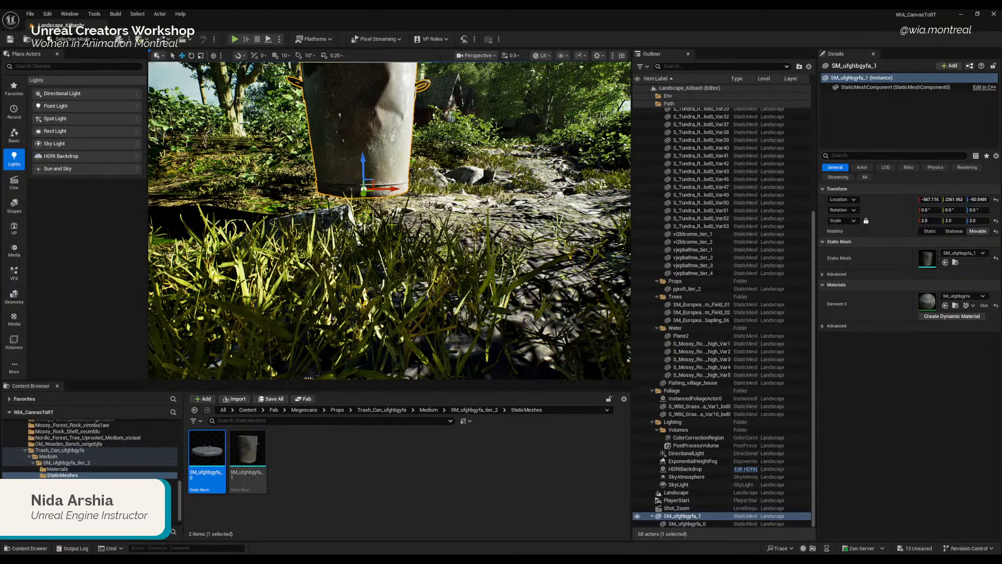
pyautogui.moveTo(278, 183); pyautogui.dragTo(274, 183, button='right')
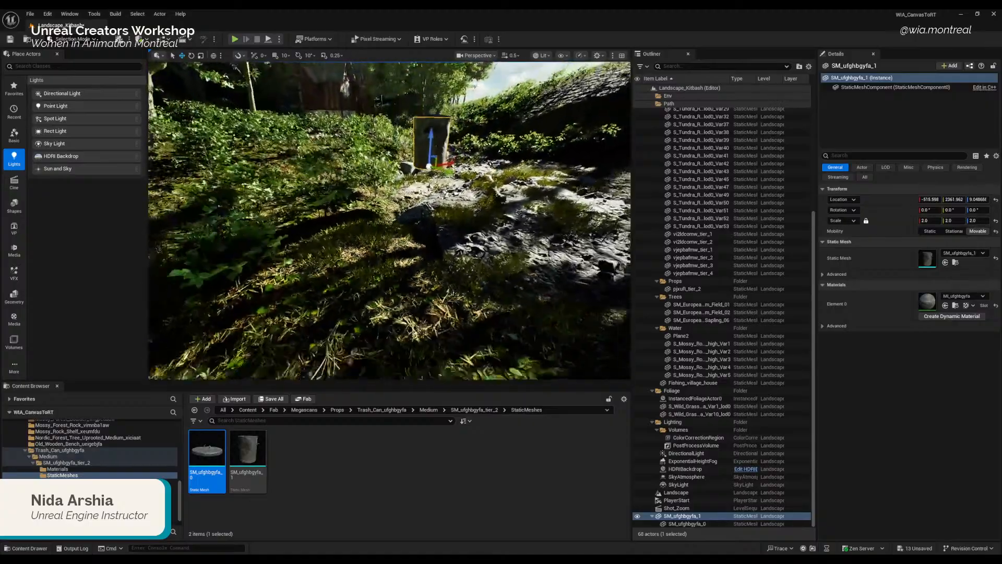
# Step: Try moving the trash can off the path onto the open grass field, to about X -3682
pyautogui.press('s')
pyautogui.moveTo(389, 221); pyautogui.dragTo(340, 211, button='right')
pyautogui.scroll(3, 354, 215)
pyautogui.press('s')
pyautogui.moveTo(506, 156); pyautogui.dragTo(484, 185, button='right')
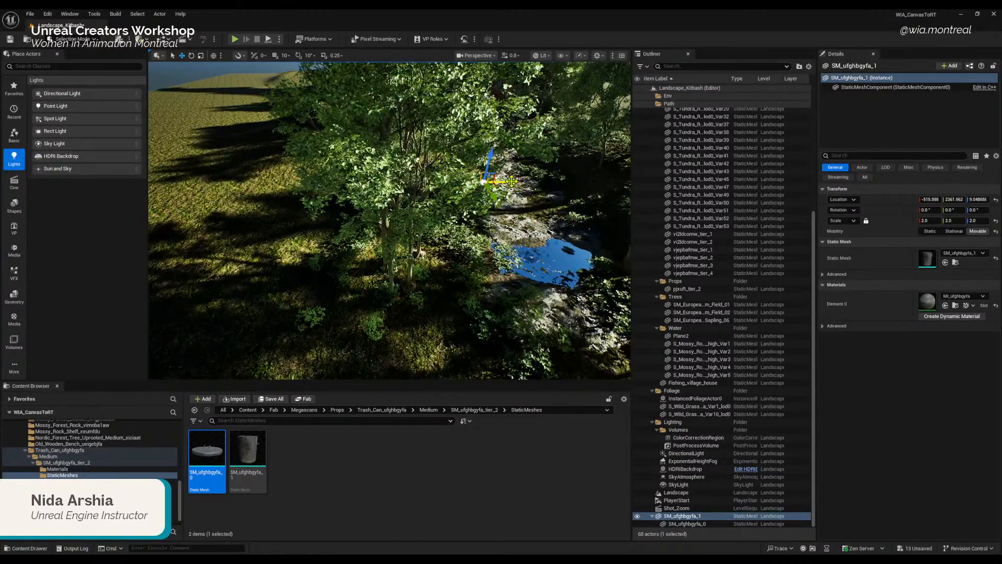
pyautogui.moveTo(512, 182); pyautogui.dragTo(242, 204)
# Step: Raise the trash can with its lid to about Z 108 above the open field, and decline deleting it
pyautogui.moveTo(261, 217); pyautogui.dragTo(261, 166, button='right')
pyautogui.press('f')
pyautogui.press('w')
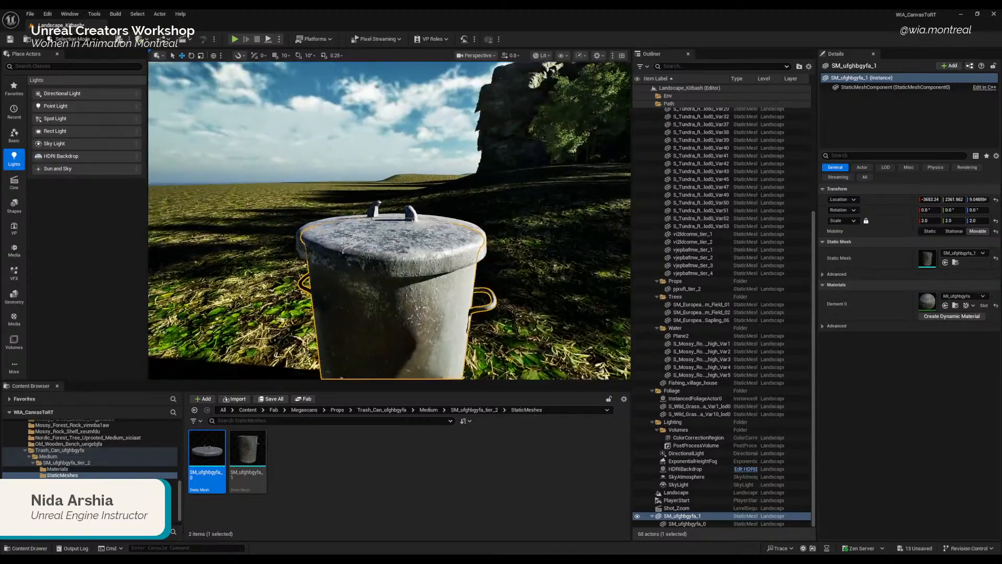
pyautogui.press('w')
pyautogui.moveTo(486, 274); pyautogui.dragTo(486, 245, button='right')
pyautogui.scroll(-2, 484, 308)
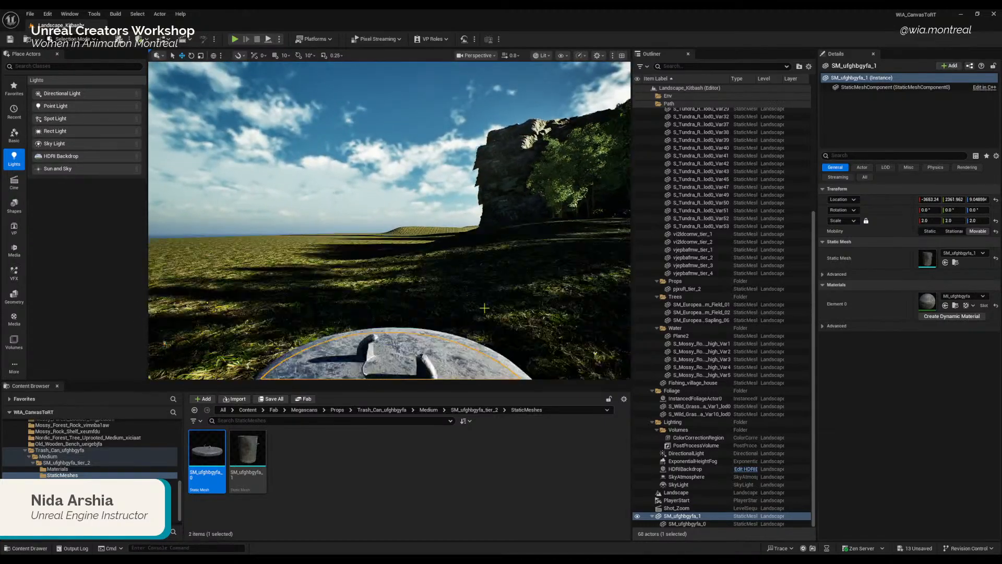
pyautogui.press('f')
pyautogui.press('s')
pyautogui.moveTo(395, 227)
pyautogui.mouseDown(button='right')
pyautogui.moveTo(392, 234)
pyautogui.moveTo(395, 226)
pyautogui.mouseUp(button='right')
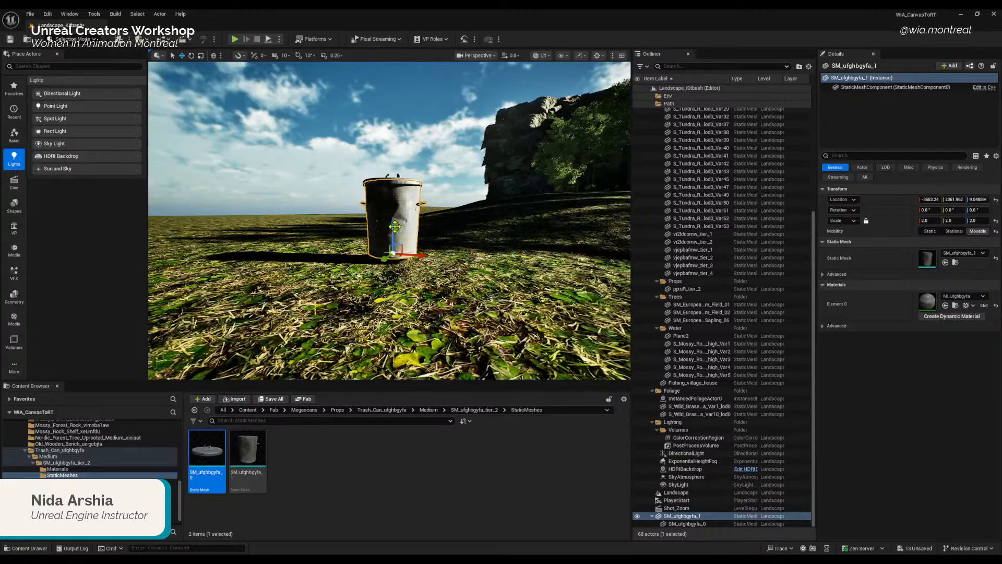
pyautogui.moveTo(395, 227); pyautogui.dragTo(394, 157)
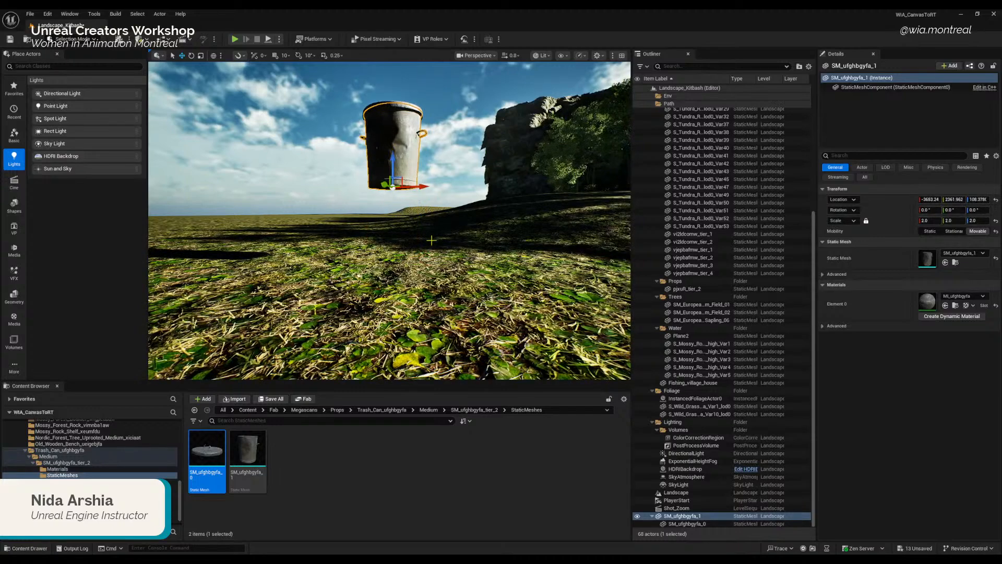
pyautogui.moveTo(431, 240); pyautogui.dragTo(430, 241, button='right')
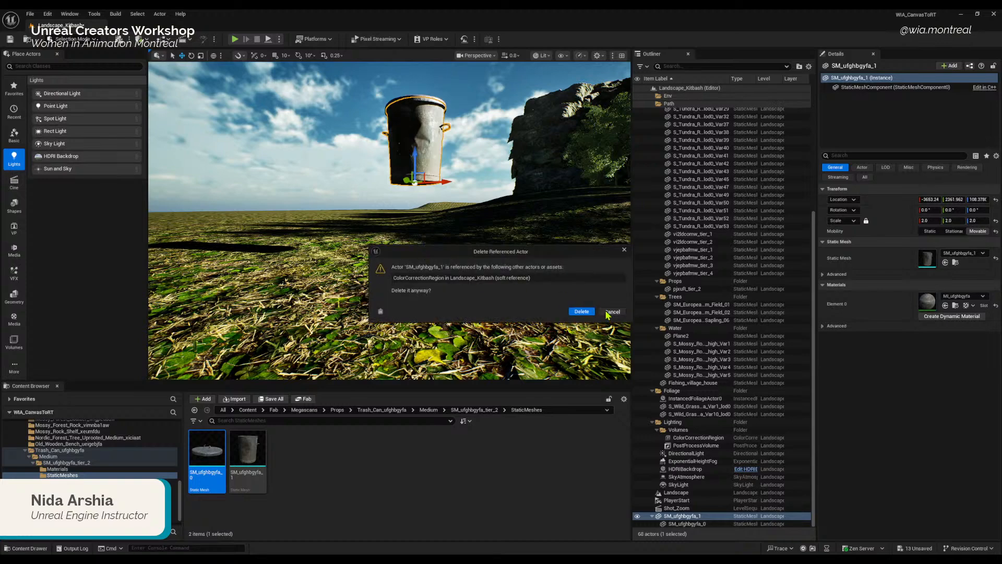
pyautogui.click(611, 312)
# Step: Search the Landscape actor's details for "flo" and "ground", clear the search, and reselect the trash can
pyautogui.click(392, 228)
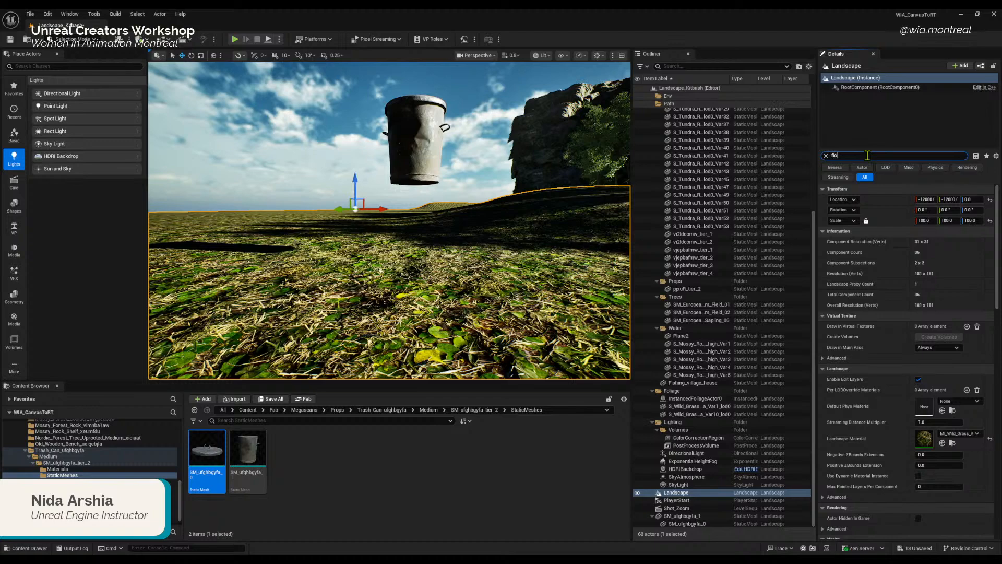
pyautogui.click(826, 156)
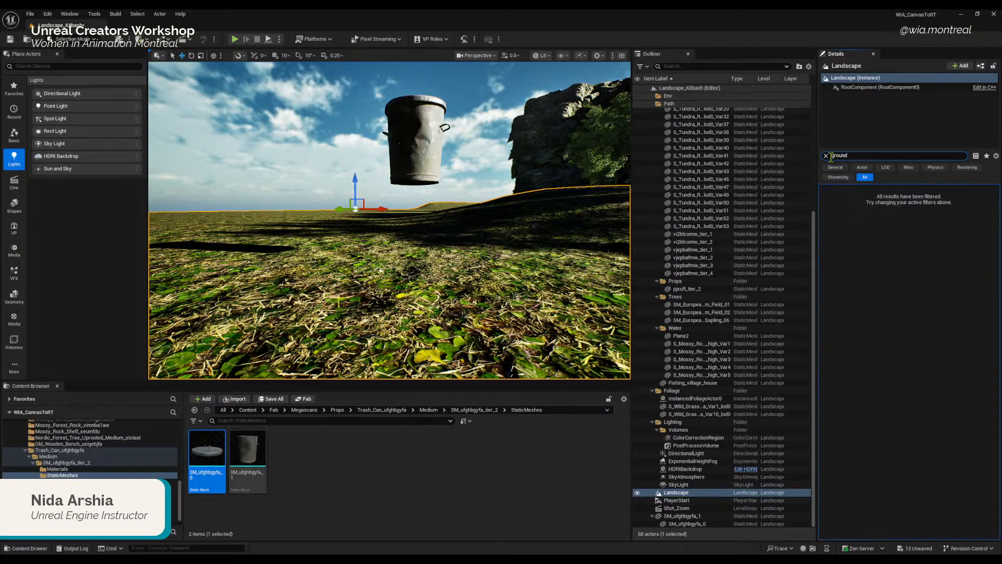
pyautogui.click(825, 156)
pyautogui.click(385, 142)
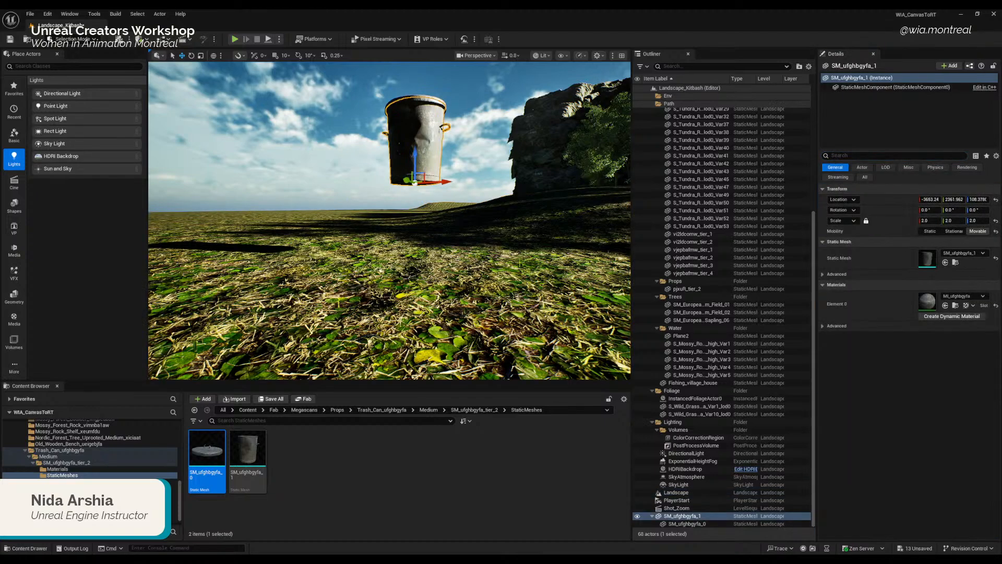
# Step: Undo the trash can's raise and its move onto the field, and reselect the can body actor
pyautogui.moveTo(467, 285); pyautogui.dragTo(480, 281, button='right')
pyautogui.hotkey('ctrl', 'z')
pyautogui.hotkey('ctrl', 'z')
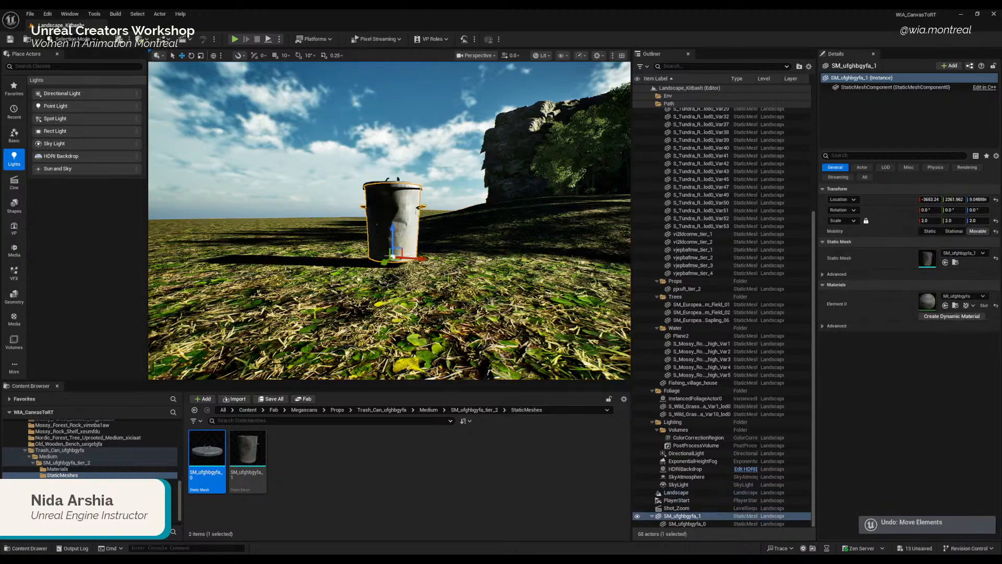
pyautogui.moveTo(439, 235); pyautogui.dragTo(470, 240, button='right')
pyautogui.click(690, 525)
pyautogui.click(689, 517)
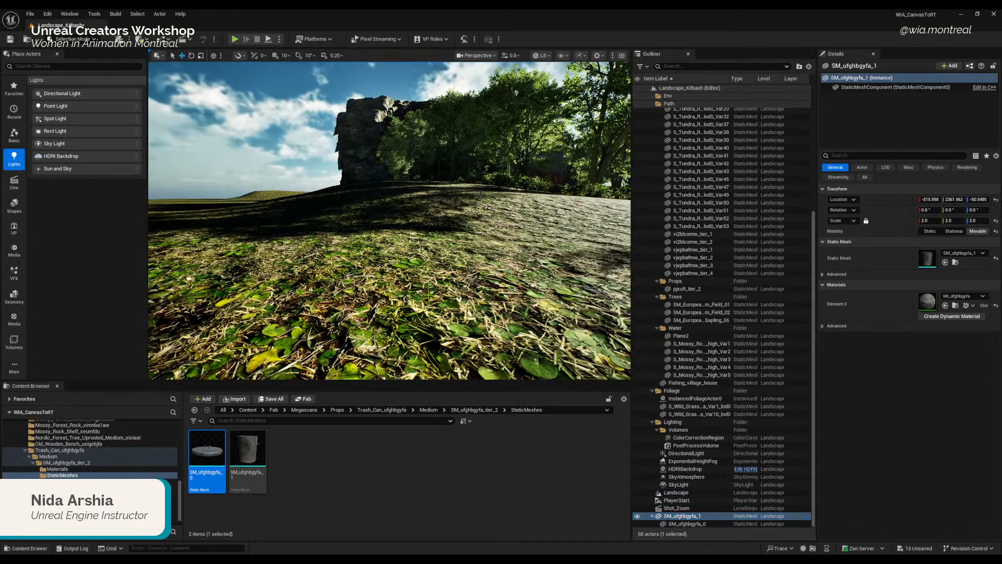
# Step: Sink the trash can with its lid into the ground to about Z -90 and shift it beside the path to about Y 2301
pyautogui.press('f')
pyautogui.moveTo(429, 295); pyautogui.dragTo(395, 286, button='right')
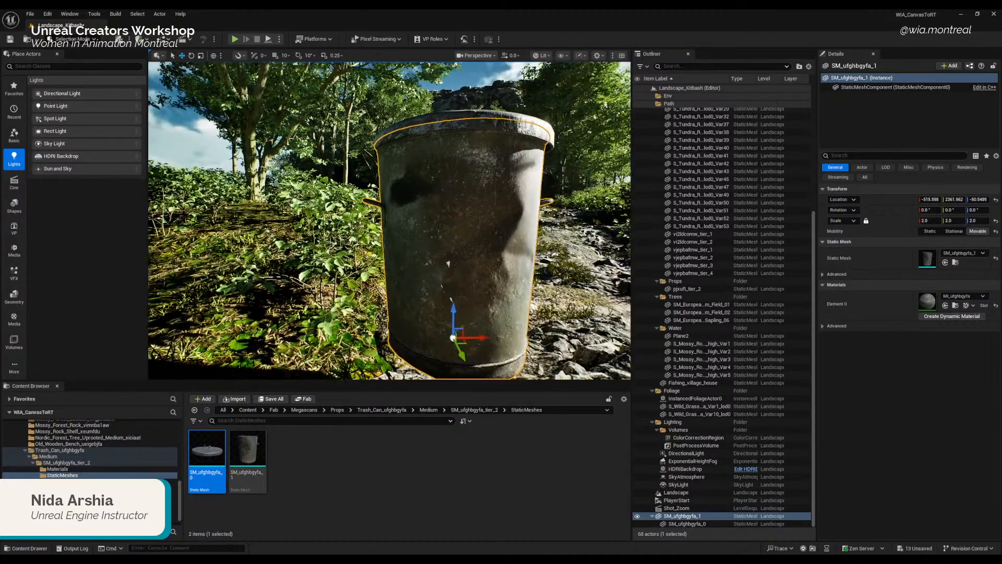
pyautogui.scroll(4, 389, 221)
pyautogui.scroll(-10, 389, 221)
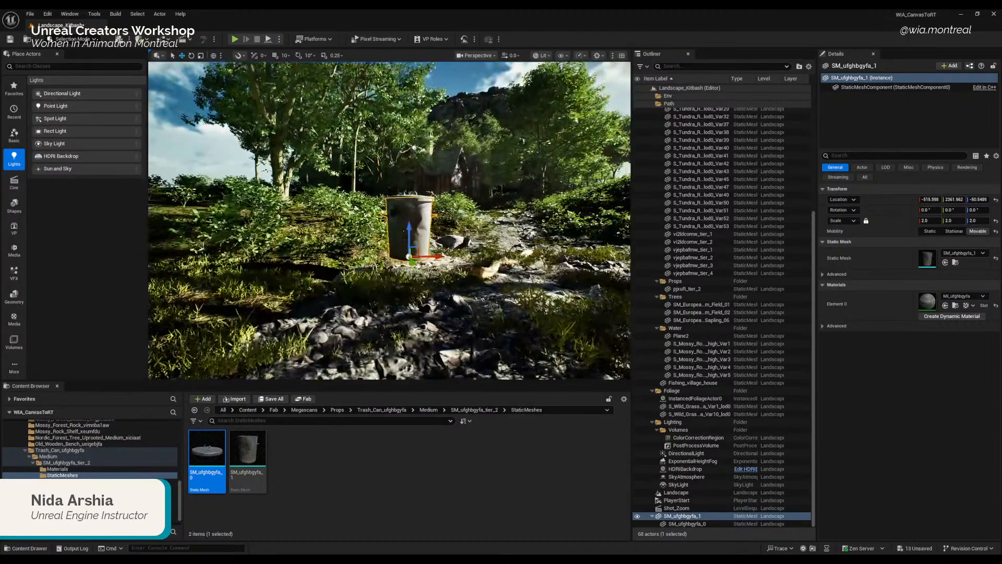
pyautogui.moveTo(408, 230); pyautogui.dragTo(407, 241)
pyautogui.moveTo(407, 241); pyautogui.dragTo(467, 241, button='right')
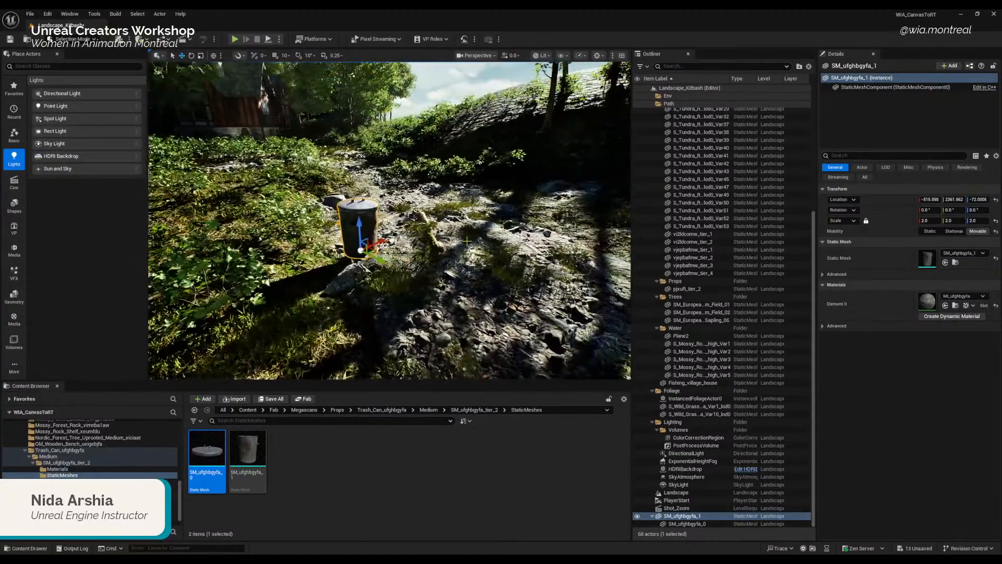
pyautogui.moveTo(374, 256); pyautogui.dragTo(343, 227)
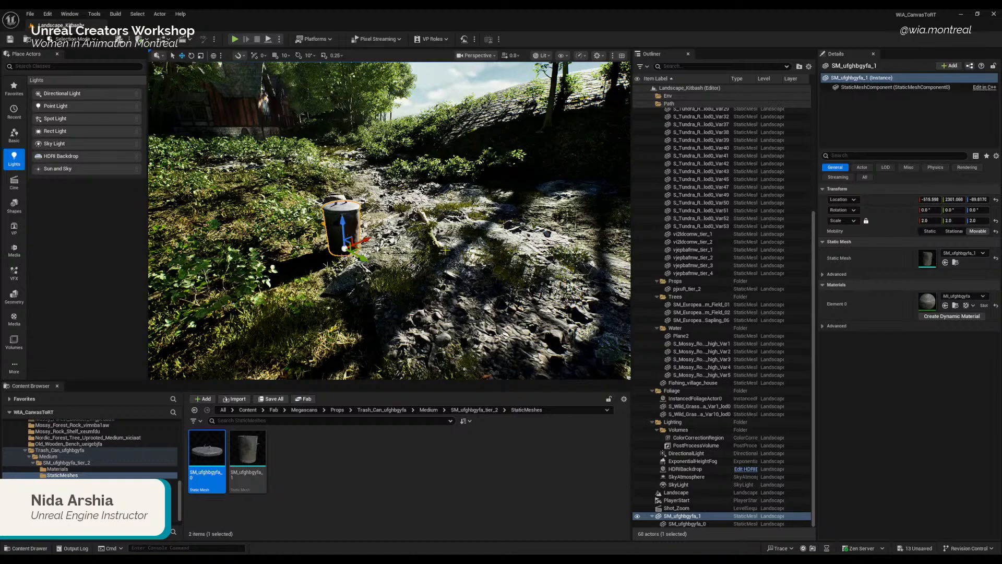
pyautogui.moveTo(448, 270); pyautogui.dragTo(448, 270, button='right')
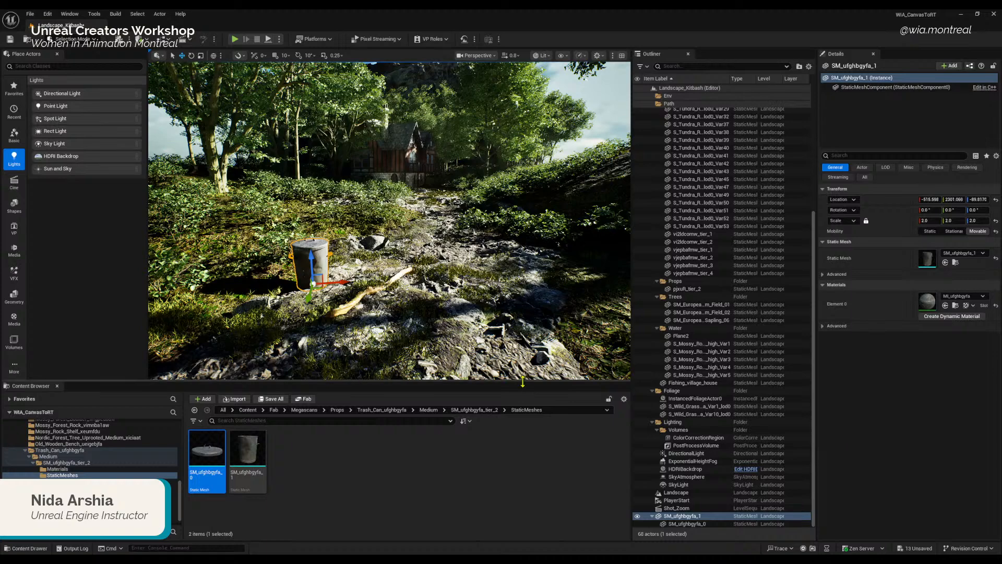
pyautogui.moveTo(412, 311); pyautogui.dragTo(412, 311, button='right')
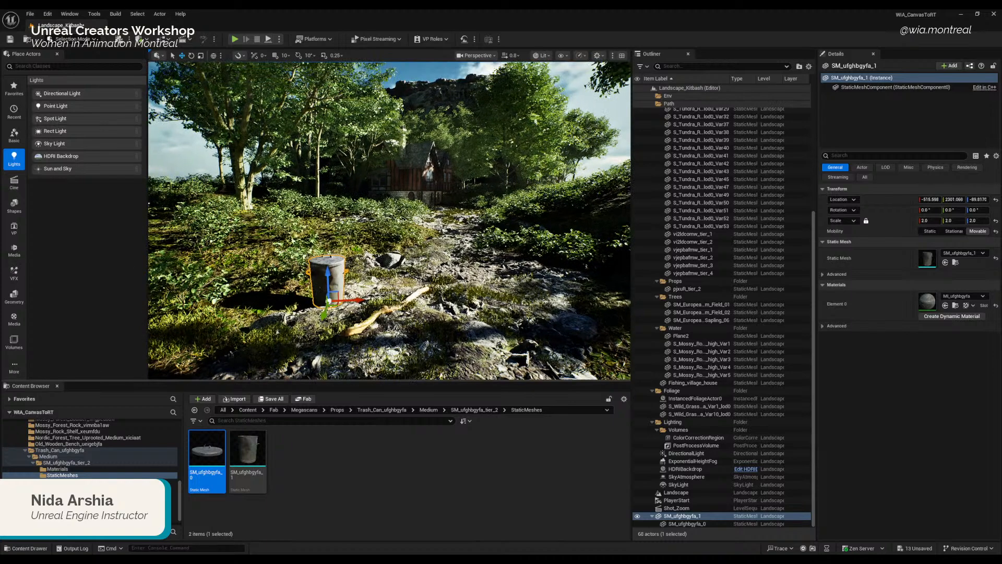
# Step: Rotate the mossy branch about its vertical axis to about -134 degrees so it lies across the path
pyautogui.click(374, 314)
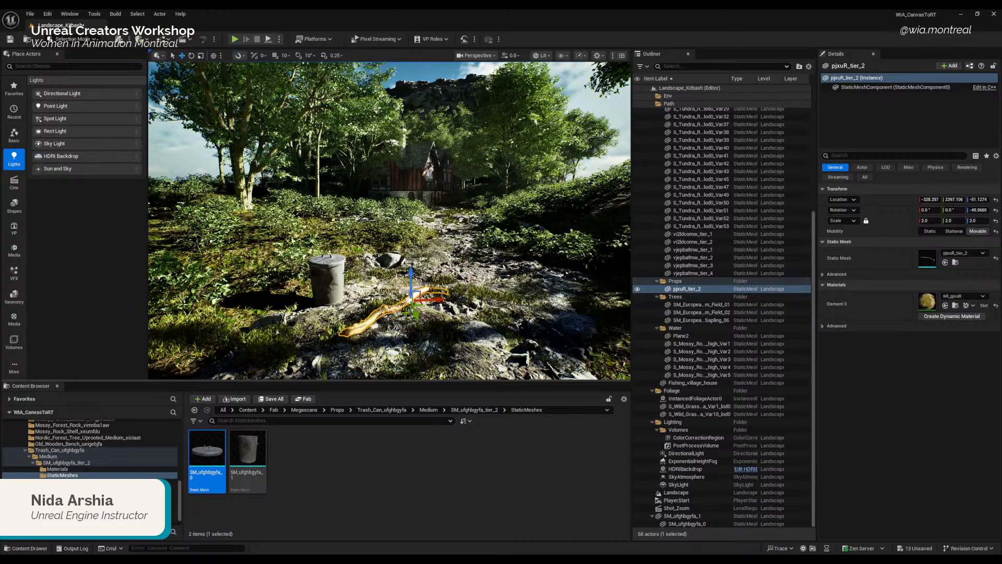
pyautogui.press('e')
pyautogui.moveTo(401, 321); pyautogui.dragTo(488, 324)
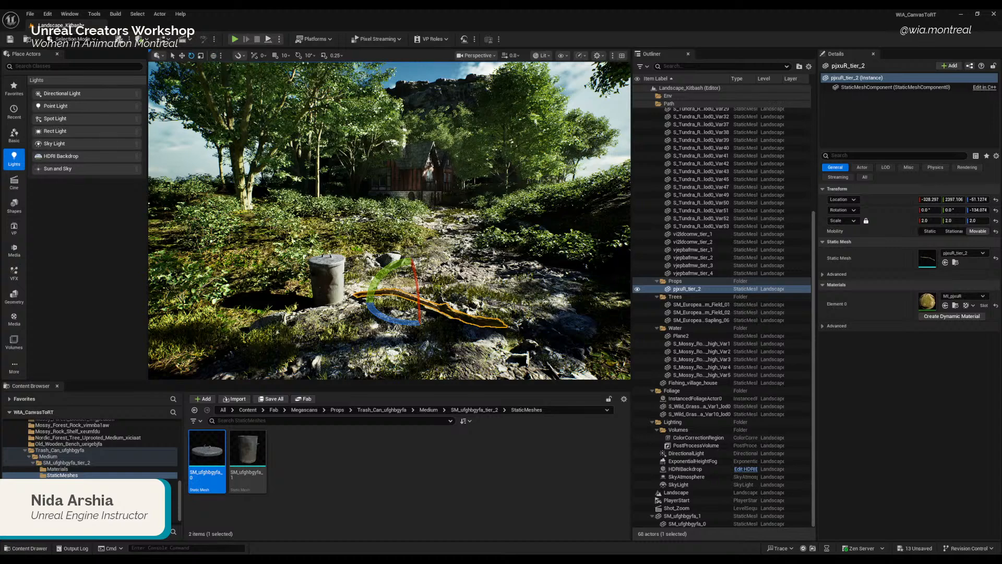
# Step: Switch the transform gizmo to local space, tilt the mossy branch to about 2.4 degrees in Y, and lower it to about Z -54.7
pyautogui.click(215, 57)
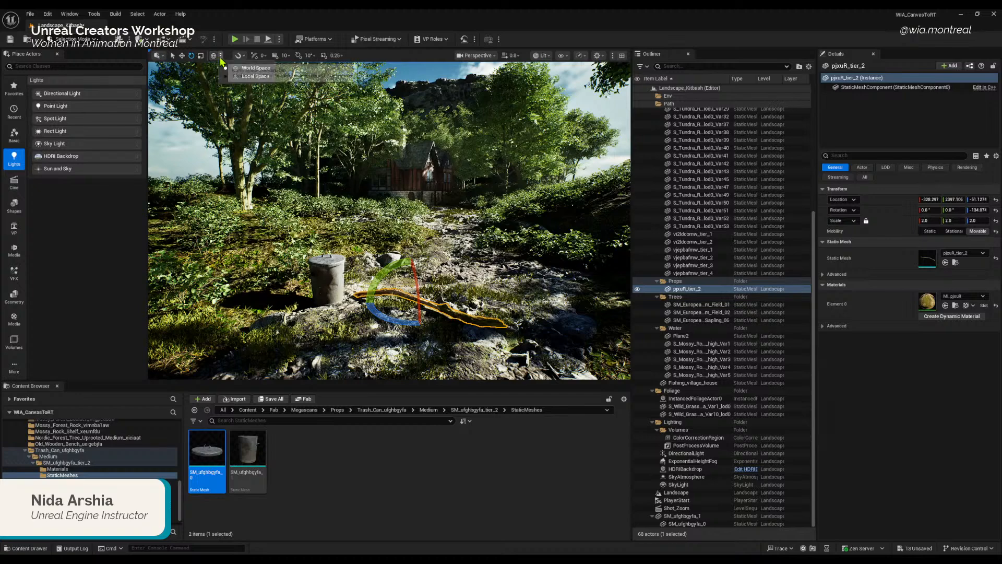
pyautogui.click(246, 76)
pyautogui.moveTo(443, 294); pyautogui.dragTo(443, 296)
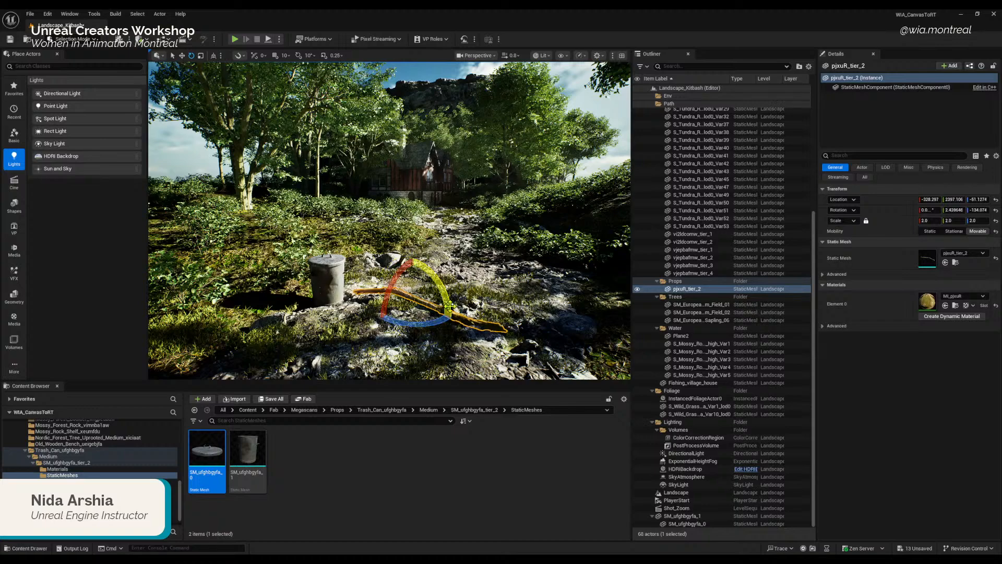
pyautogui.press('w')
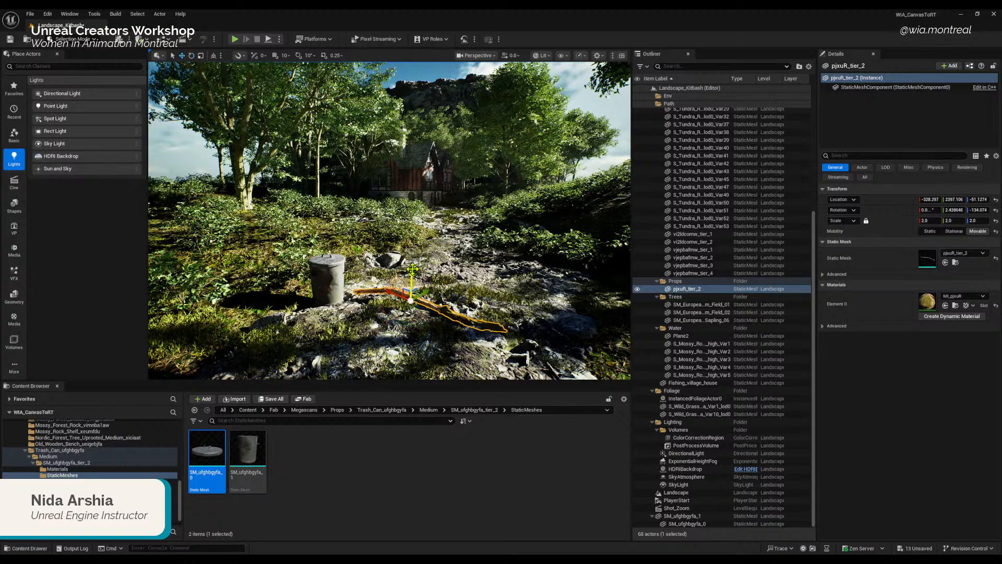
pyautogui.moveTo(412, 274); pyautogui.dragTo(412, 276)
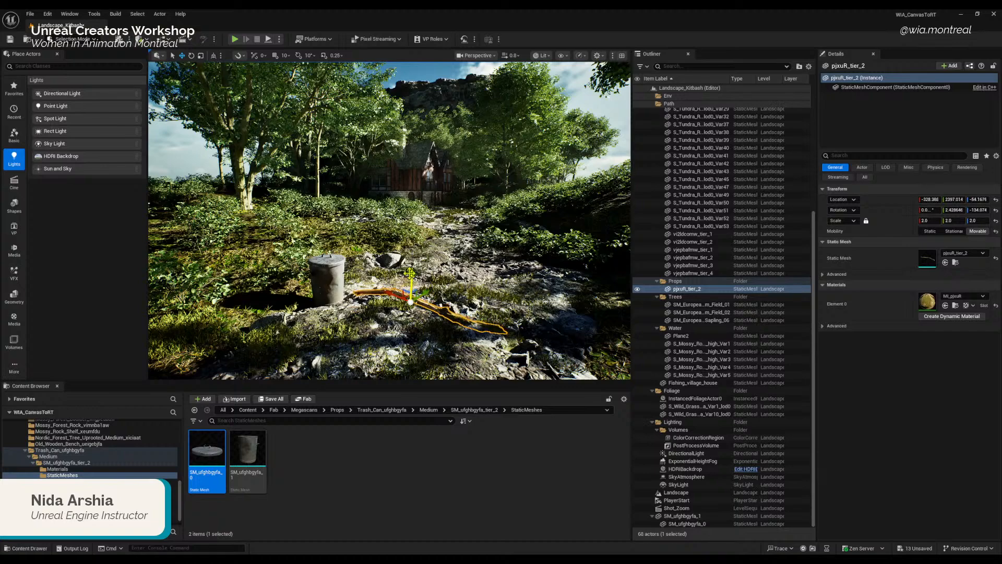
pyautogui.moveTo(386, 317); pyautogui.dragTo(371, 315, button='right')
pyautogui.click(346, 282)
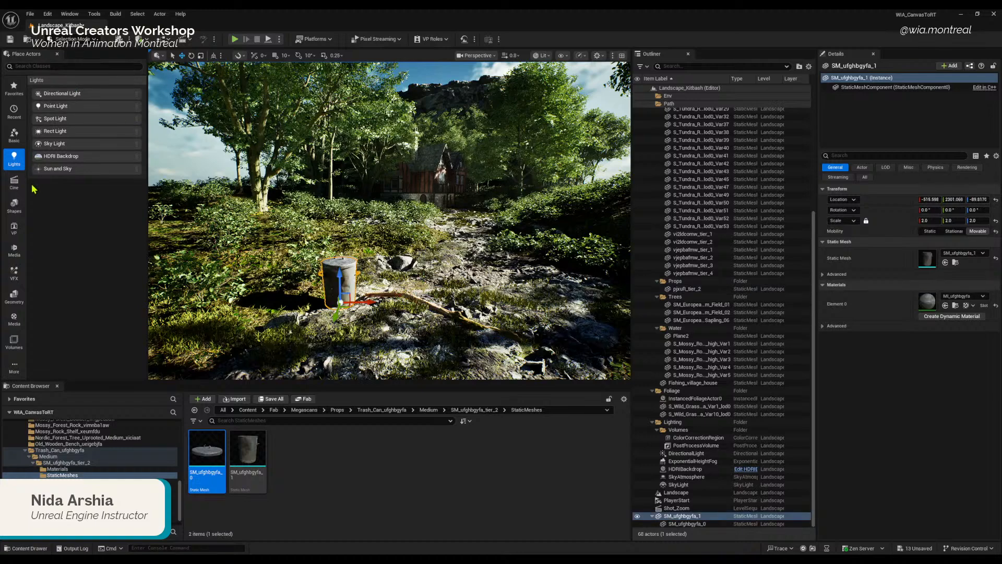
# Step: Place a Cine Camera Actor above the undergrowth in front of the house, at about X -452, Y 1851, Z 257
pyautogui.click(14, 182)
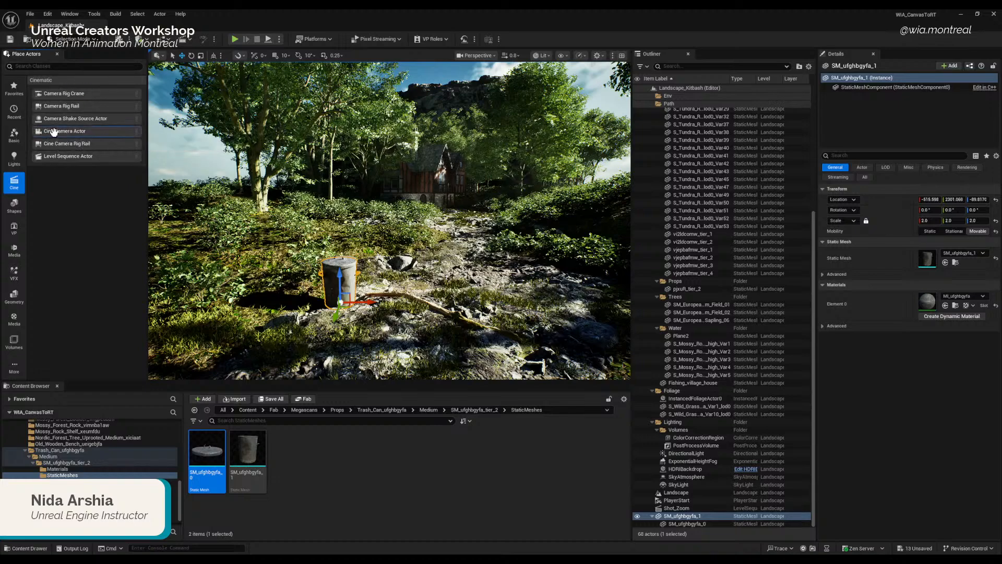
pyautogui.moveTo(53, 131); pyautogui.dragTo(242, 141)
pyautogui.moveTo(280, 174); pyautogui.dragTo(388, 201)
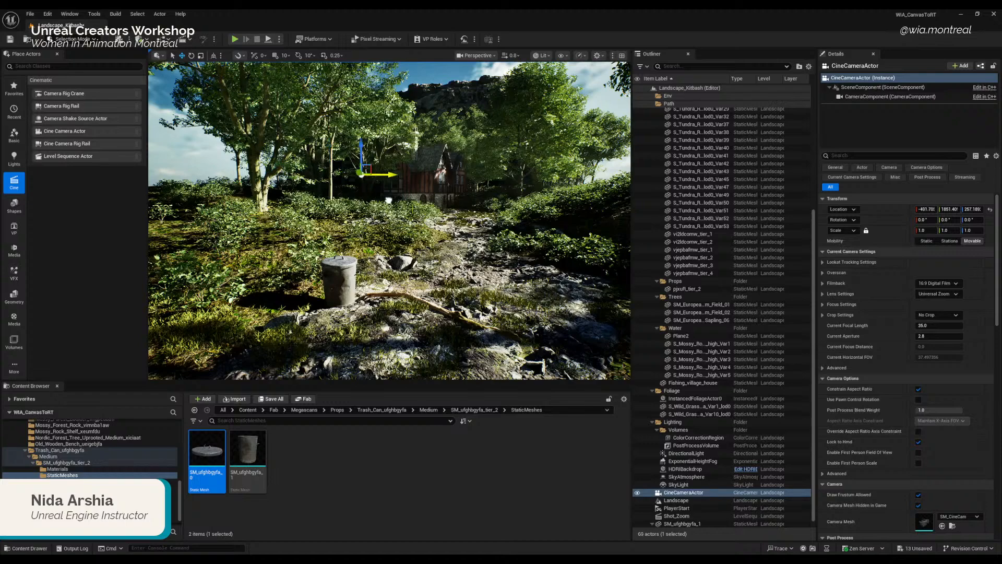
pyautogui.moveTo(388, 200); pyautogui.dragTo(383, 203, button='right')
pyautogui.press('g')
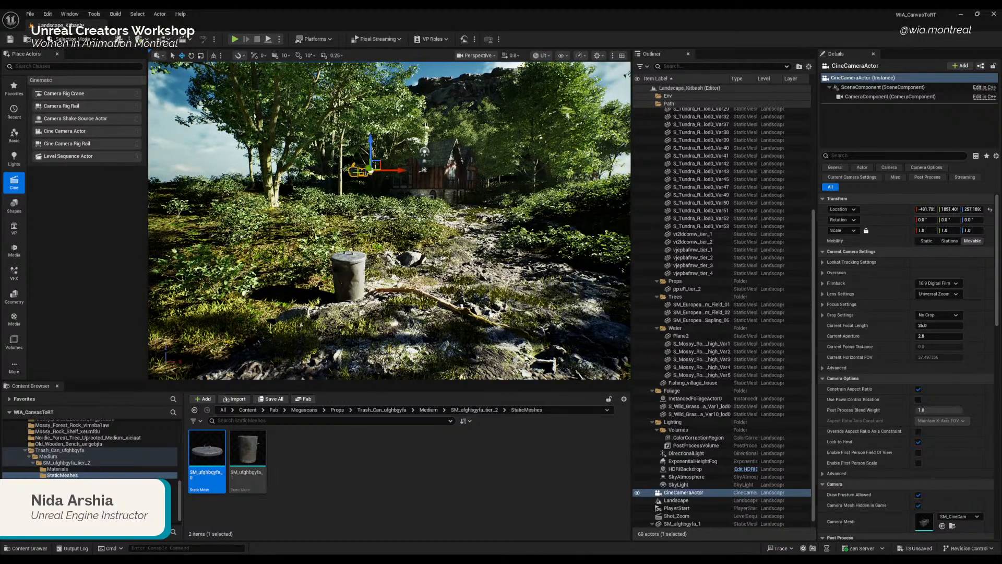
# Step: Pilot the new cine camera to frame the trash can with the house behind it, at about X -726, Y 3521, Z 92
pyautogui.rightClick(697, 492)
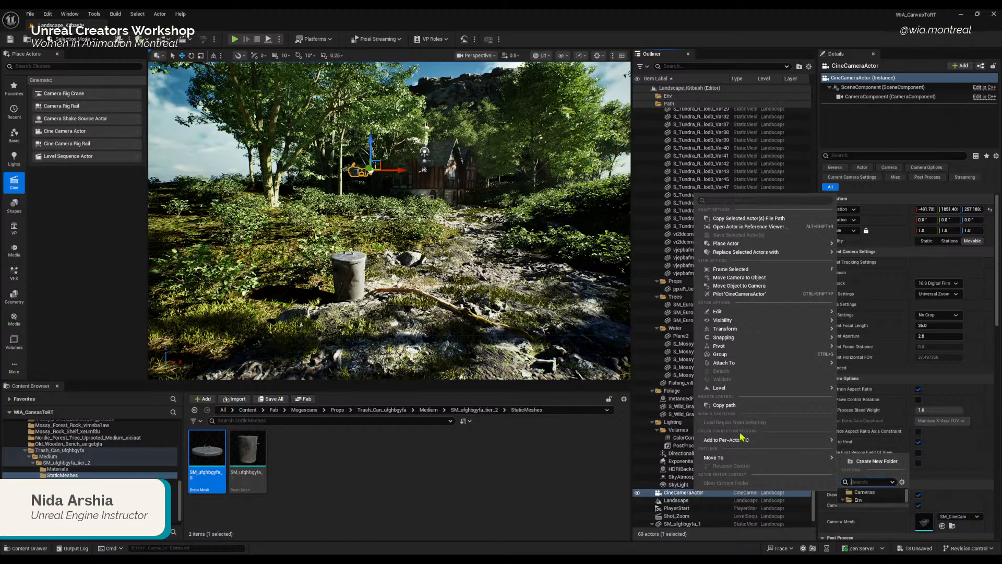
pyautogui.click(742, 295)
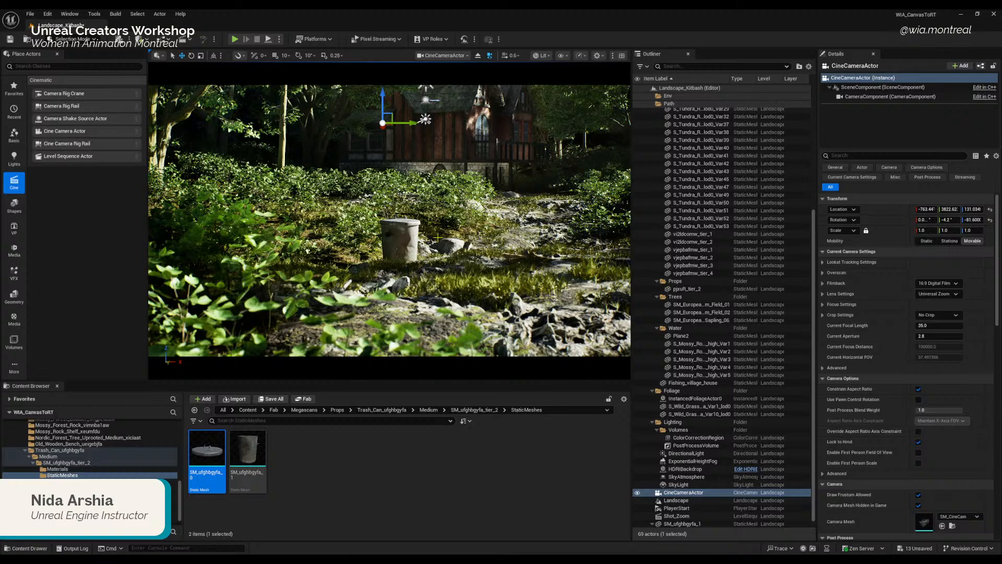
pyautogui.click(403, 241)
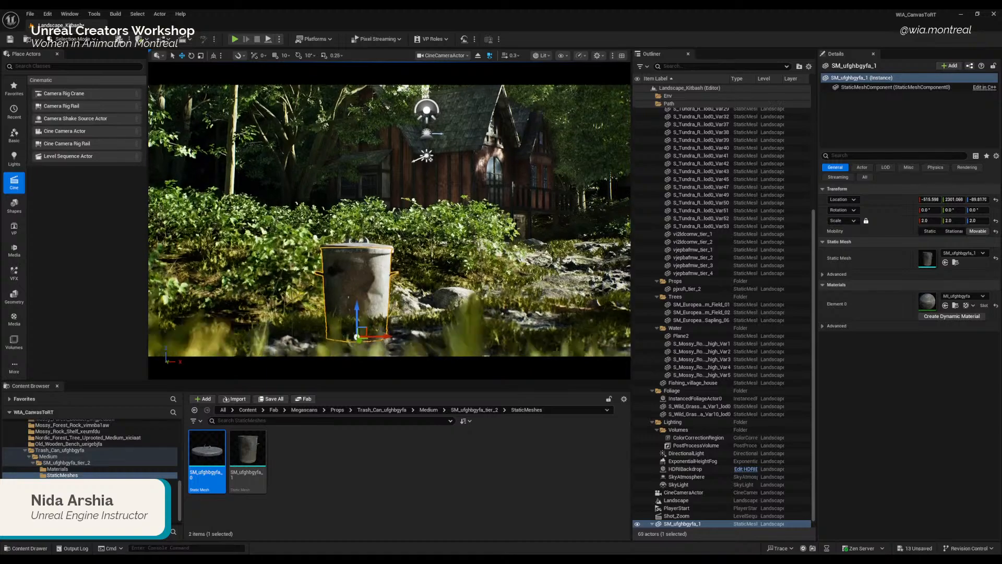
pyautogui.moveTo(389, 221); pyautogui.dragTo(390, 245, button='right')
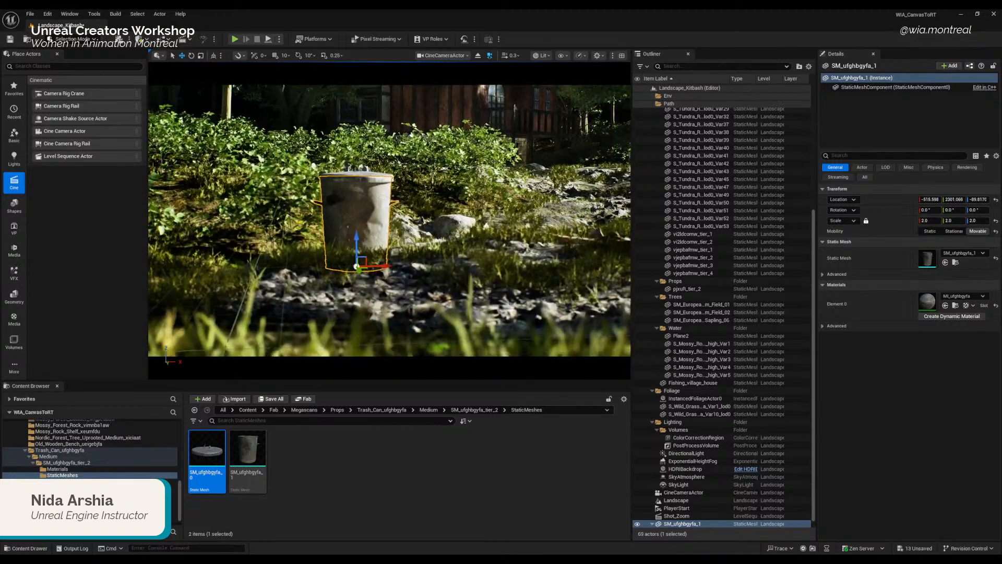
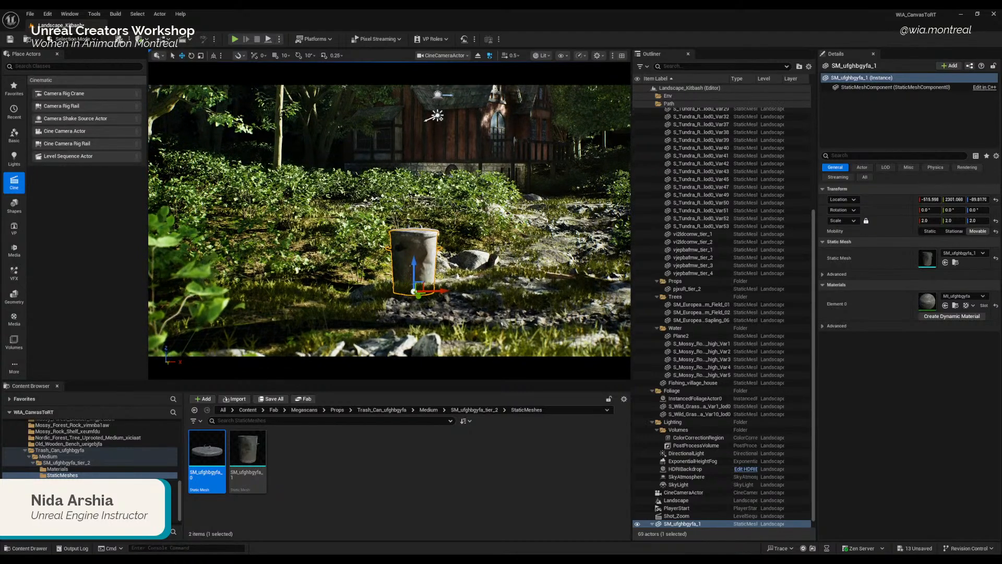
pyautogui.press('q')
pyautogui.press('e')
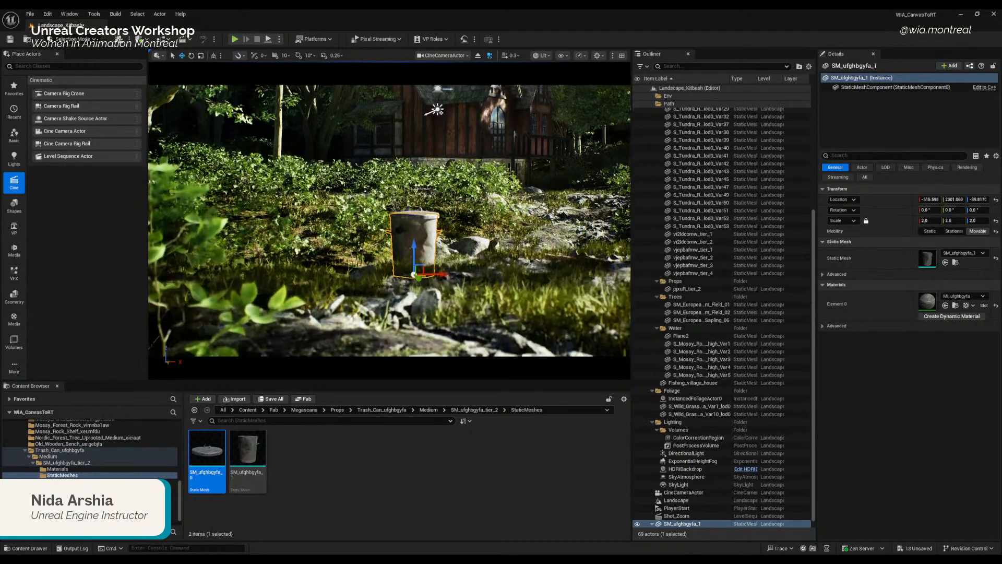
pyautogui.press('e')
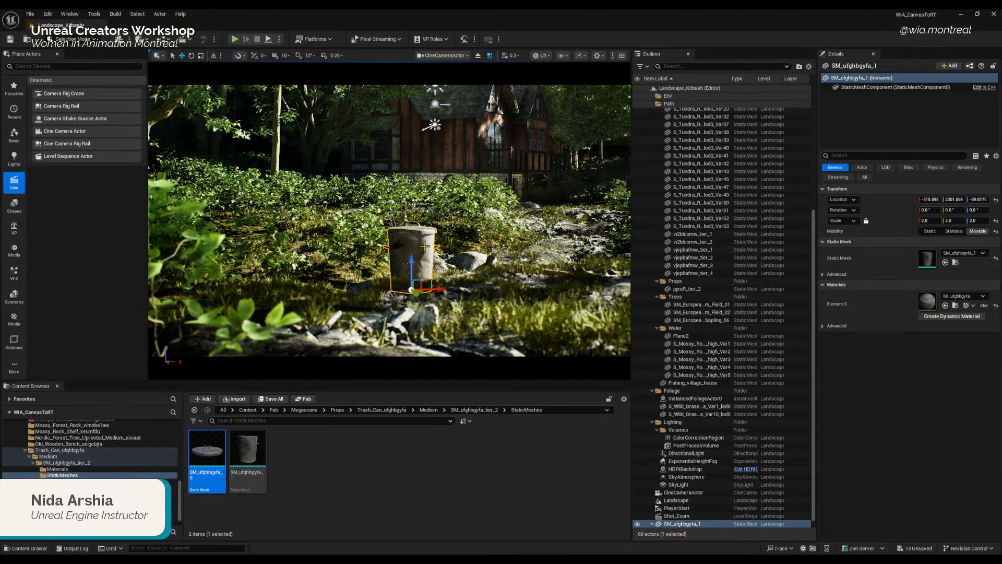
pyautogui.moveTo(495, 305); pyautogui.dragTo(502, 298, button='right')
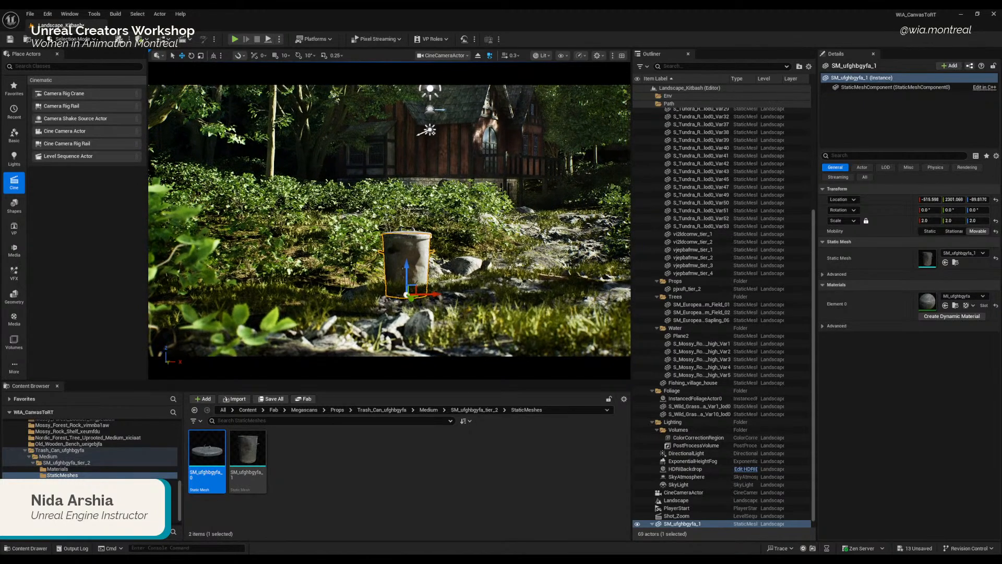
pyautogui.rightClick(495, 305)
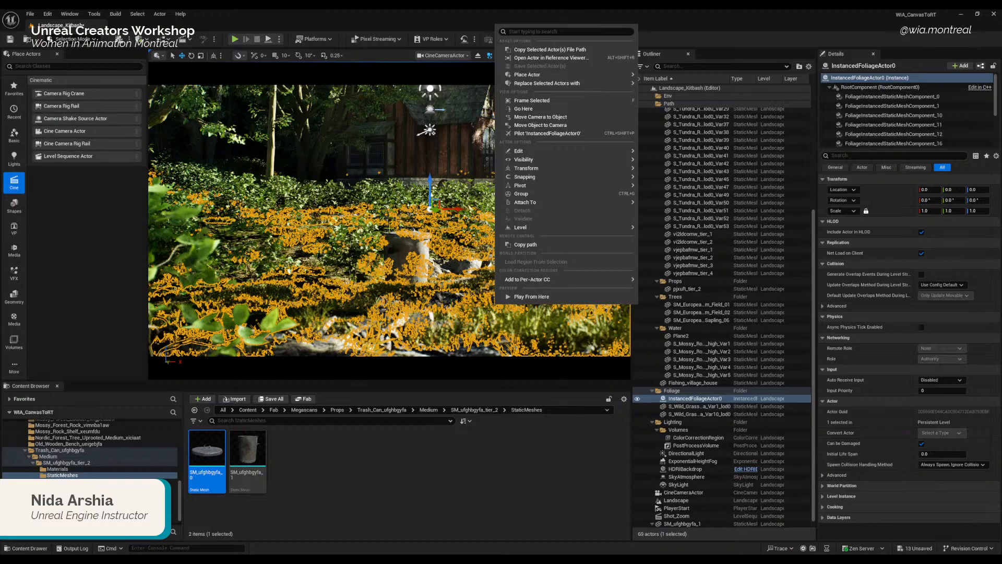
pyautogui.click(405, 238)
# Step: Collapse the Env folder, move the trash can with its lid into Env's Props subfolder, and save the level
pyautogui.click(669, 104)
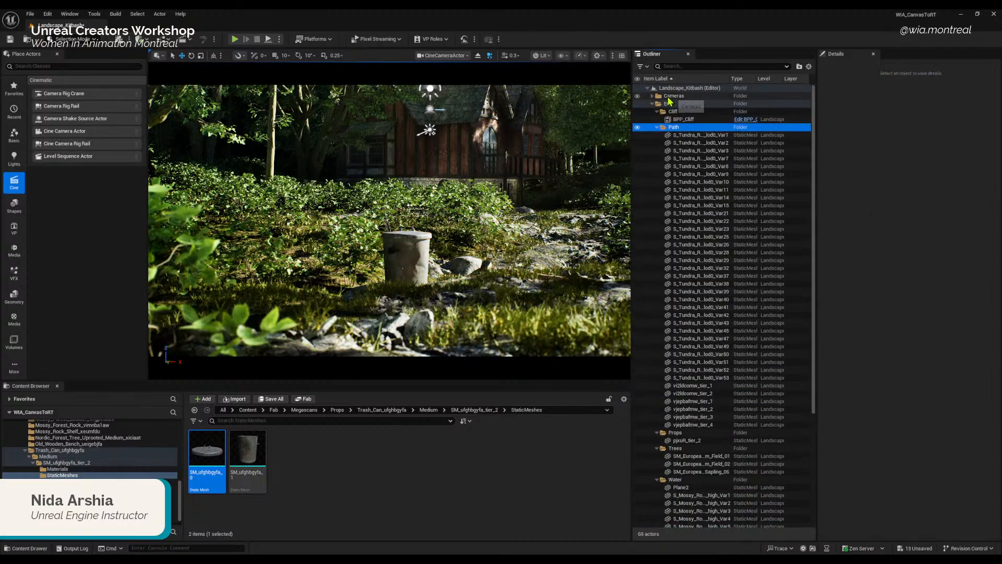
pyautogui.click(652, 104)
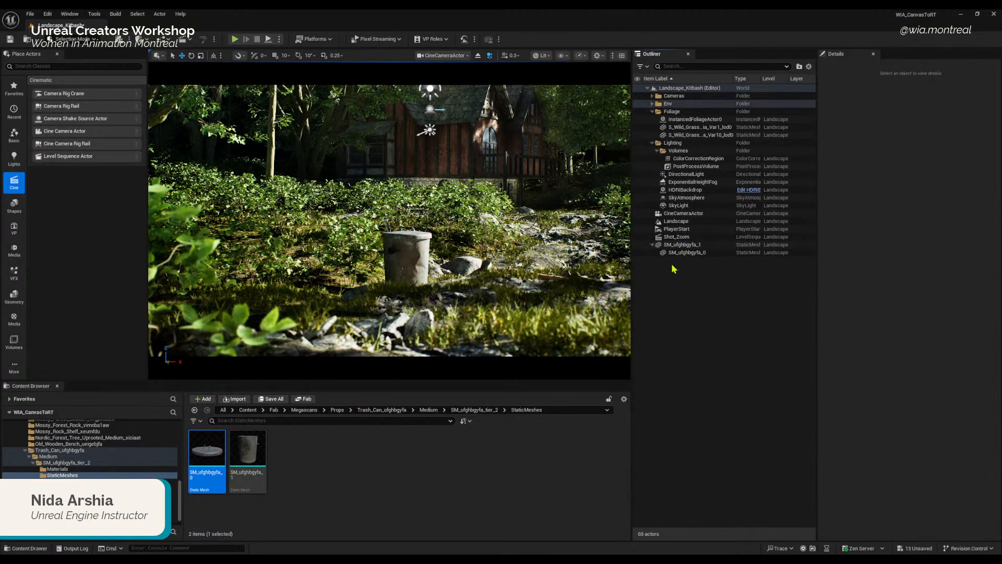
pyautogui.click(681, 245)
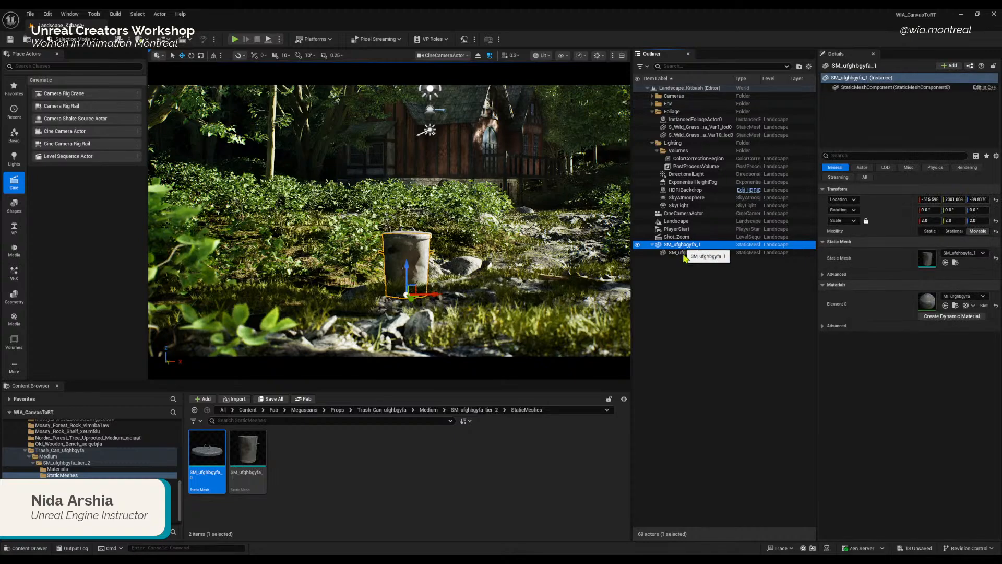
pyautogui.rightClick(681, 264)
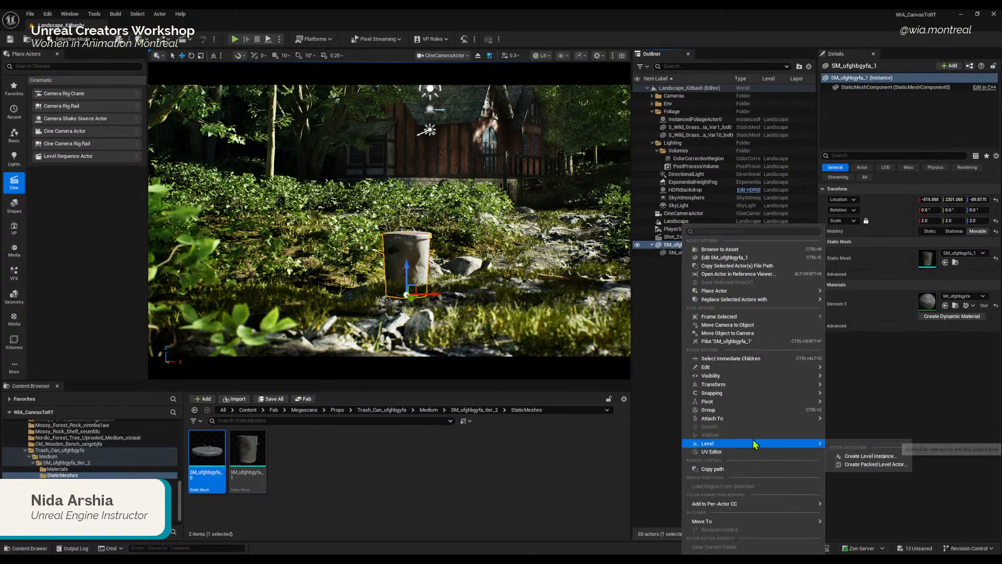
pyautogui.moveTo(754, 521)
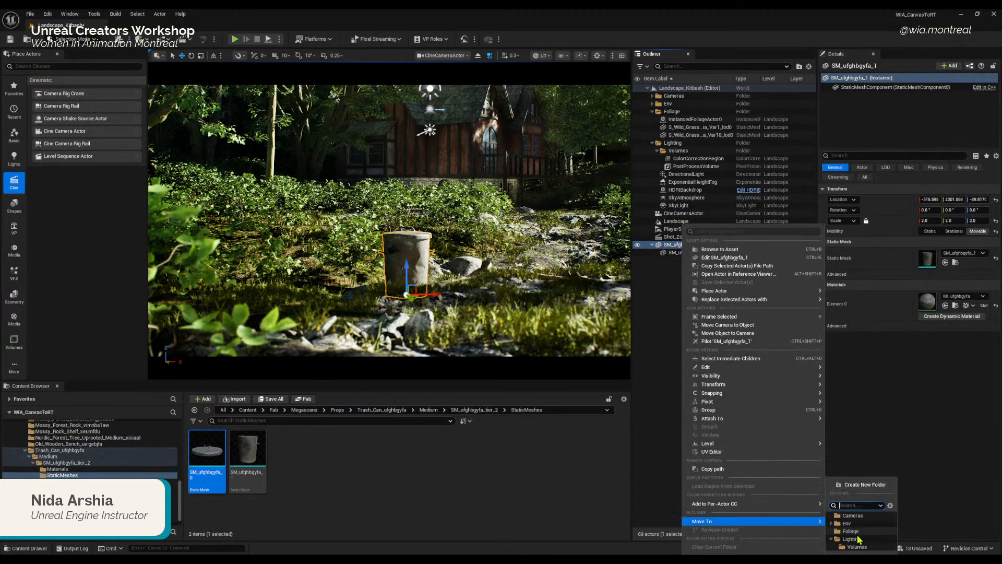
pyautogui.click(833, 523)
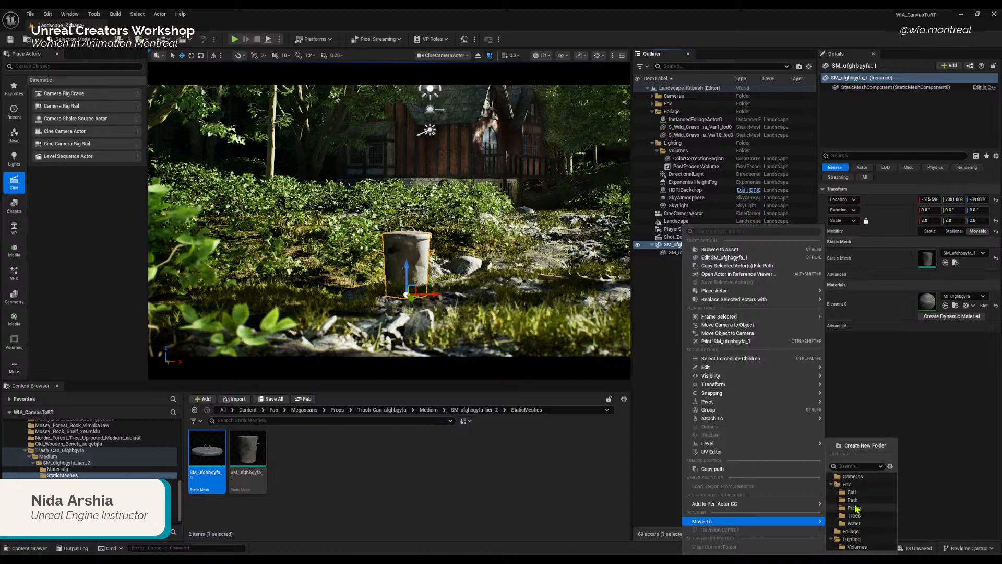
pyautogui.click(855, 507)
pyautogui.click(10, 39)
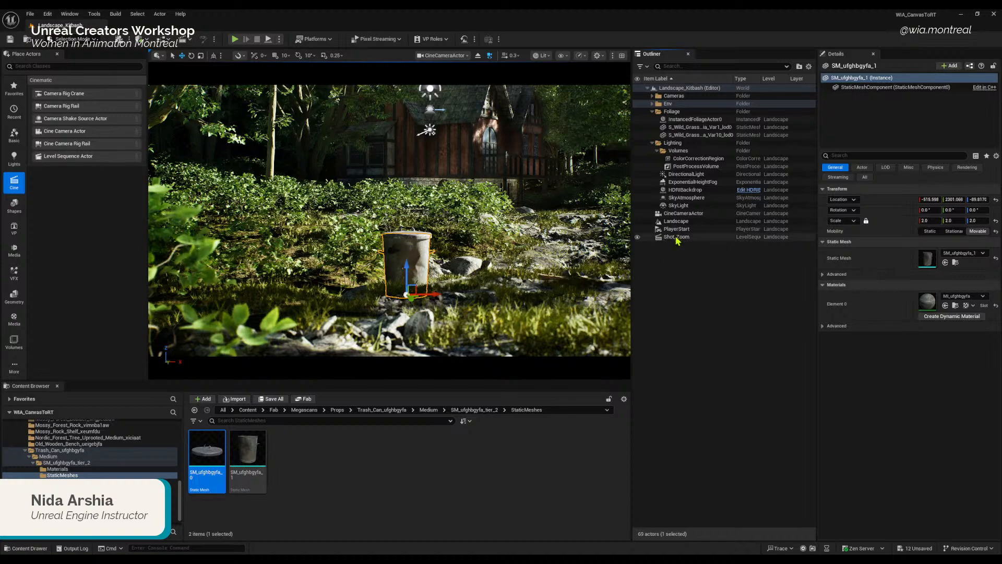
# Step: Move the new CineCameraActor into the Cameras folder and widen the area showing its details
pyautogui.click(679, 213)
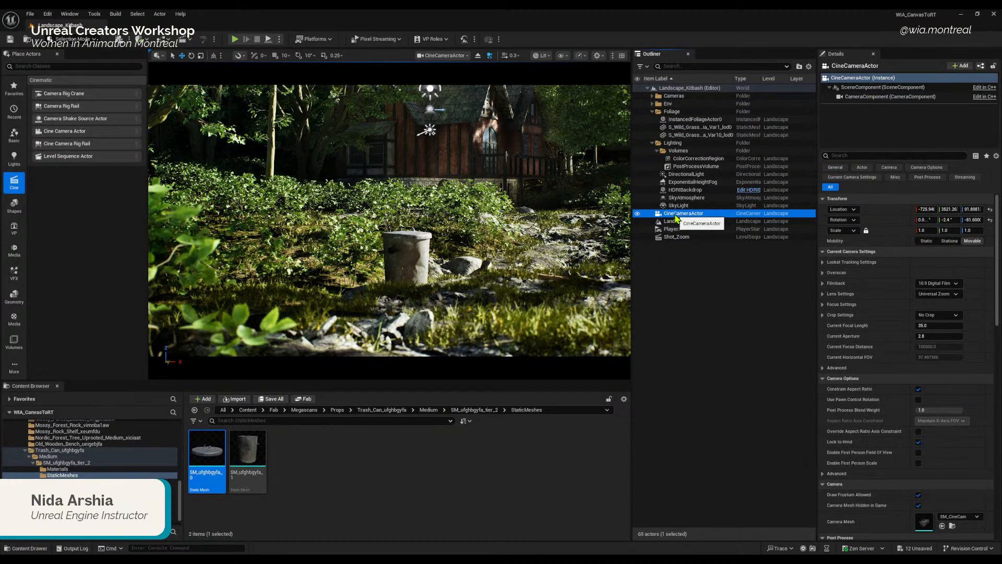
pyautogui.moveTo(676, 219); pyautogui.dragTo(674, 96)
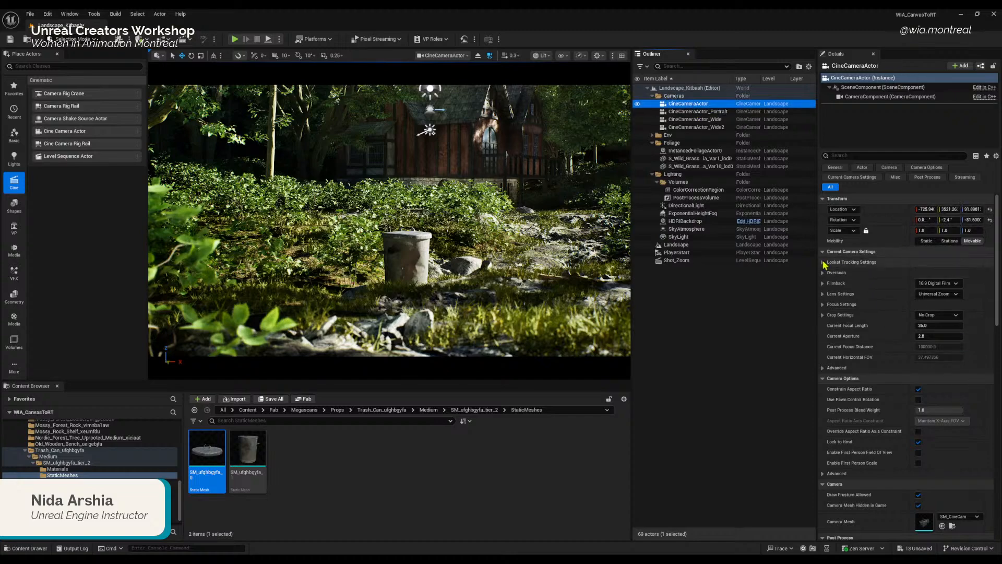
pyautogui.moveTo(632, 307); pyautogui.dragTo(602, 307)
pyautogui.moveTo(801, 305); pyautogui.dragTo(771, 299)
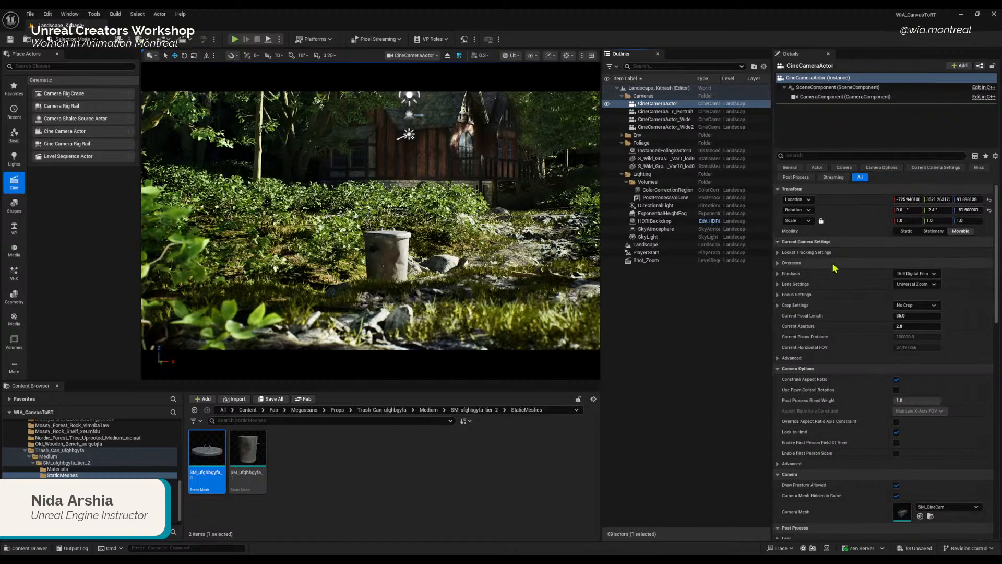
# Step: Enable look-at tracking on the new cine camera and pick the trash can in the scene as the actor to track
pyautogui.click(778, 254)
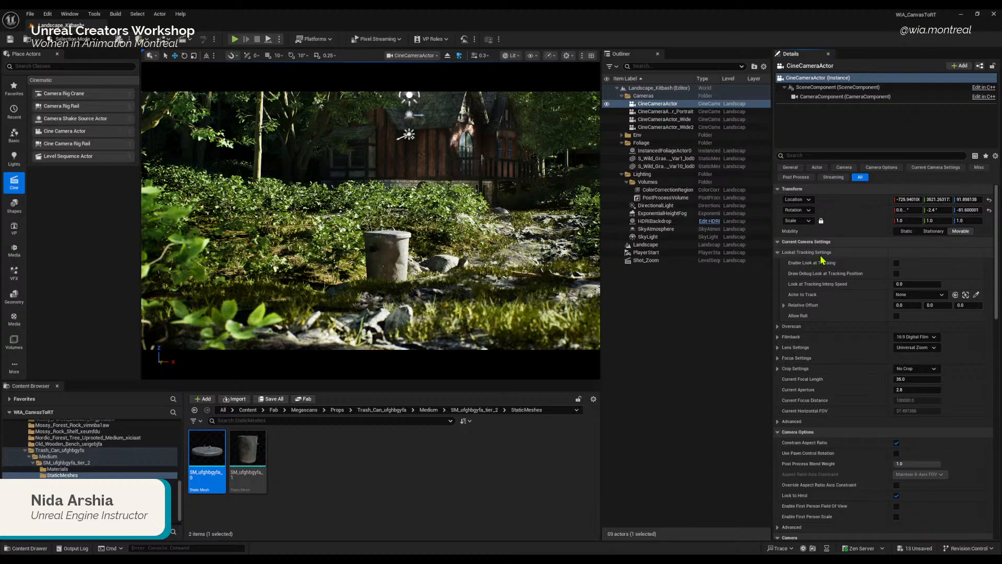
pyautogui.click(896, 264)
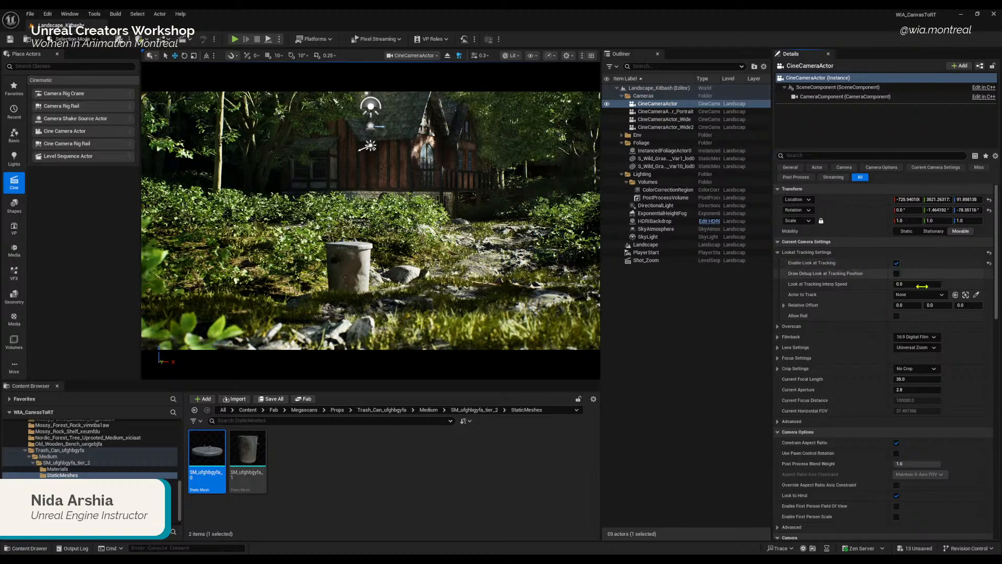
pyautogui.click(933, 297)
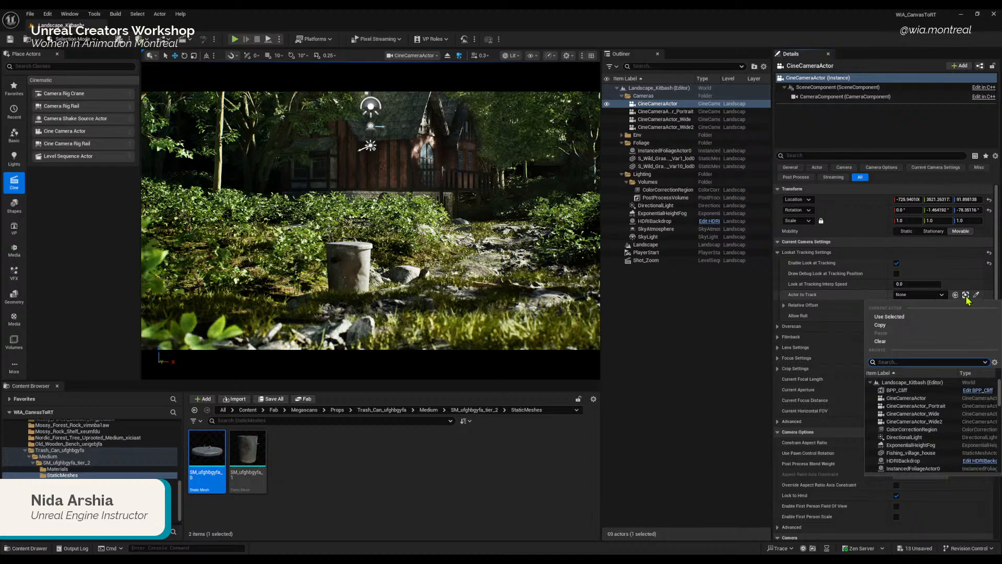
pyautogui.scroll(-10, 988, 443)
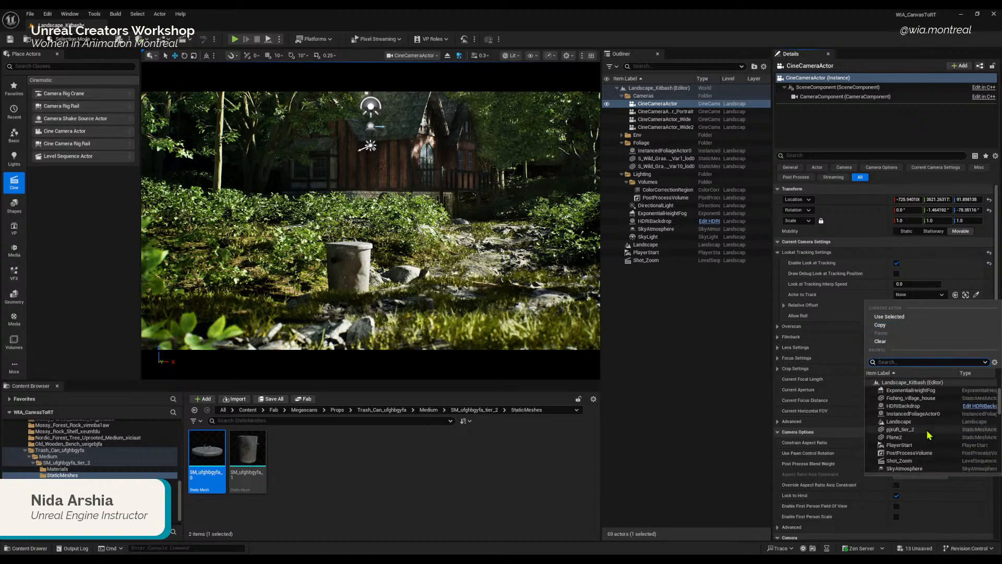
pyautogui.scroll(5, 989, 443)
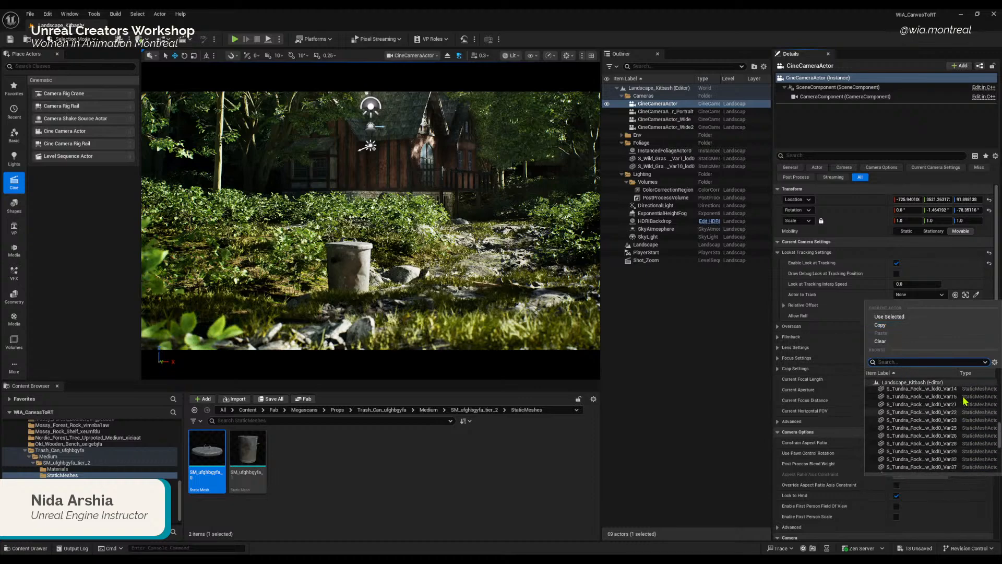
pyautogui.scroll(5, 964, 400)
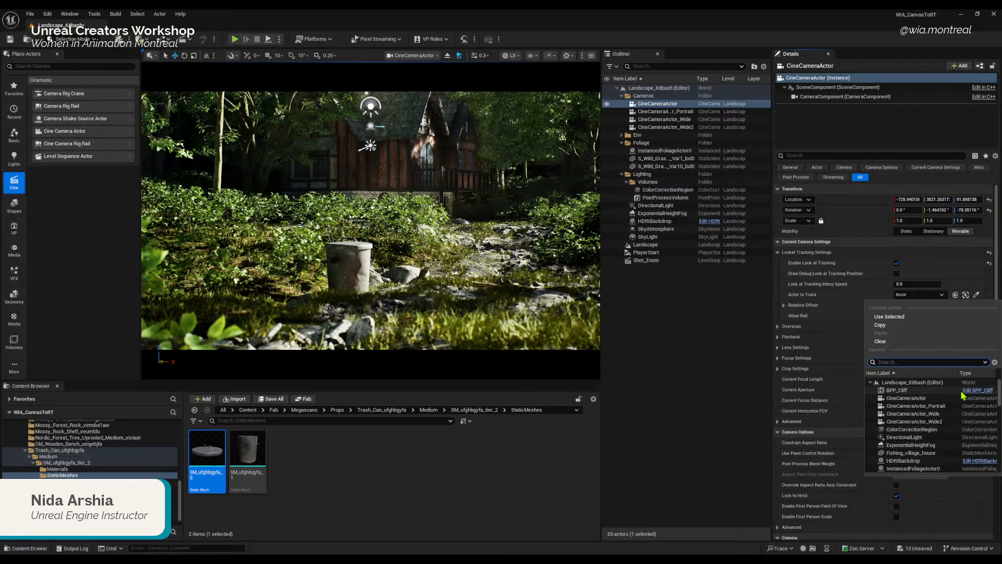
pyautogui.click(990, 299)
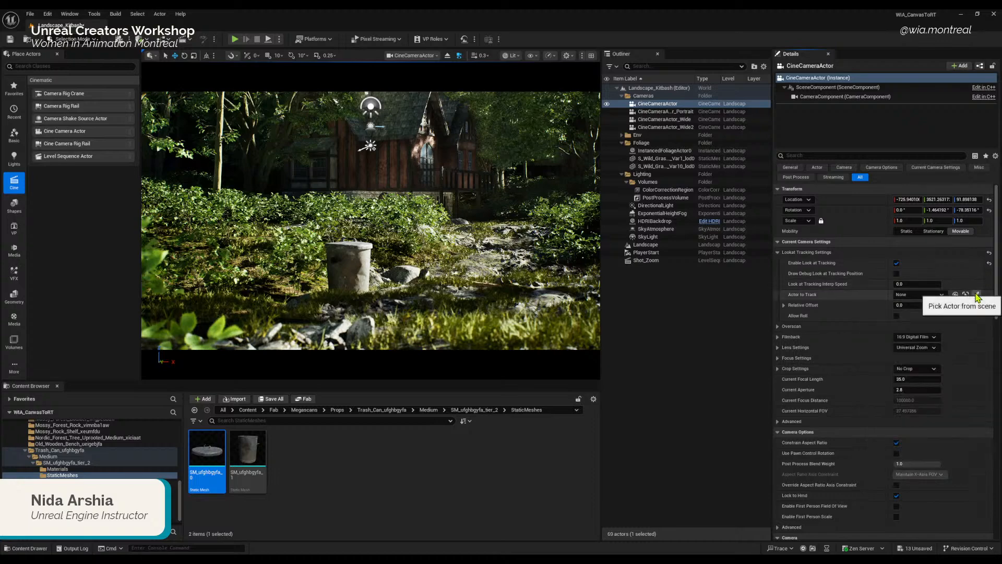
pyautogui.click(978, 296)
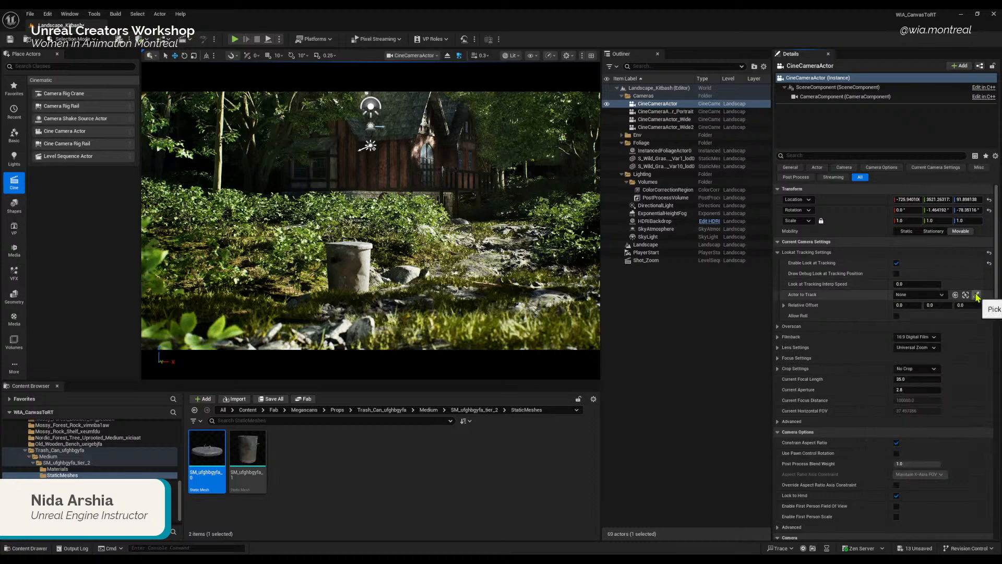
pyautogui.click(364, 253)
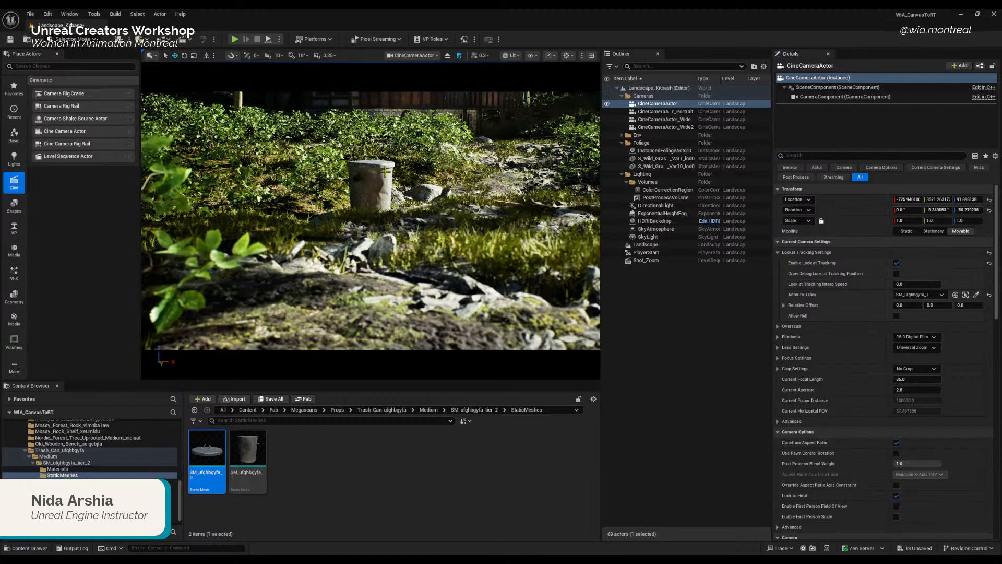
# Step: Stop piloting the CineCameraActor and focus the perspective view on it with the trash can in sight
pyautogui.click(450, 57)
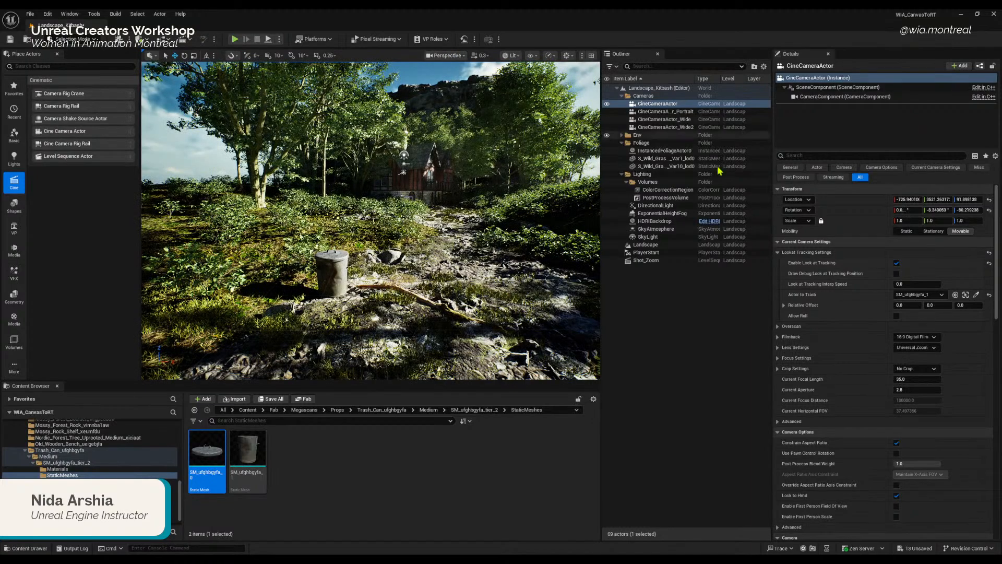
pyautogui.click(674, 111)
pyautogui.doubleClick(659, 104)
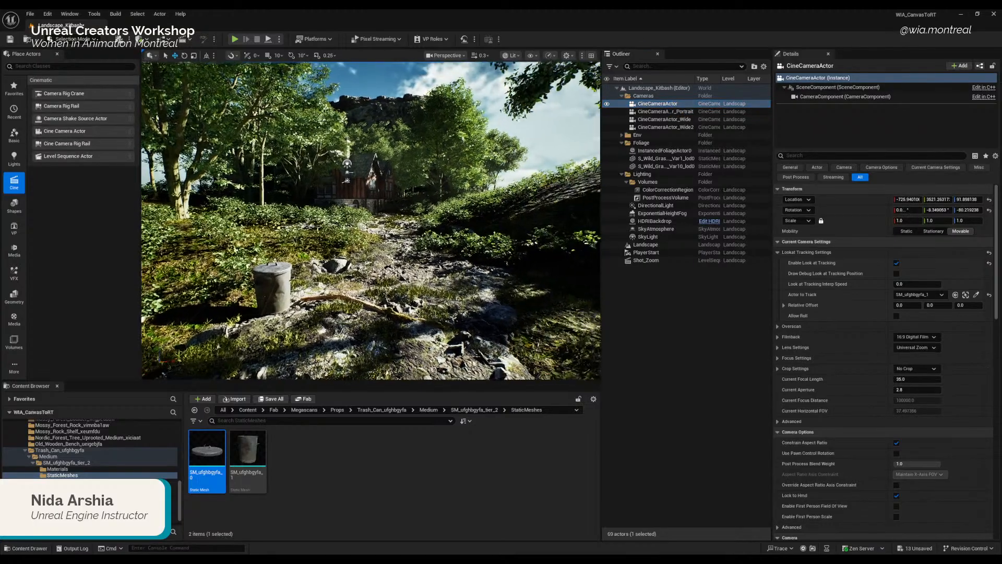
pyautogui.moveTo(463, 302); pyautogui.dragTo(505, 306, button='right')
pyautogui.press('a')
pyautogui.scroll(2, 463, 302)
pyautogui.press('s')
pyautogui.press('e')
# Step: Test the camera tracking by raising the trash can with its lid to about Z 442 and lowering it to about Z 97
pyautogui.click(269, 239)
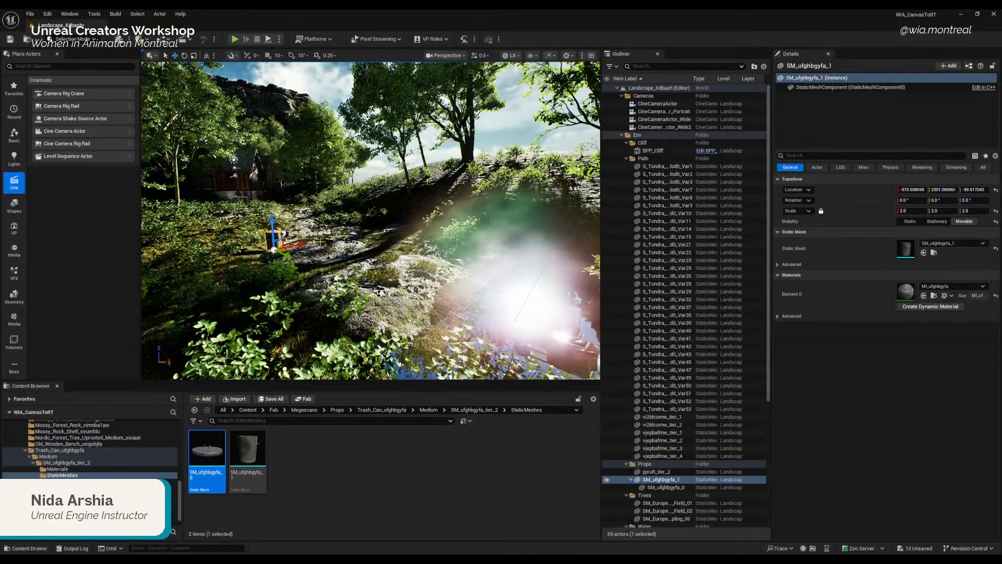
pyautogui.click(657, 480)
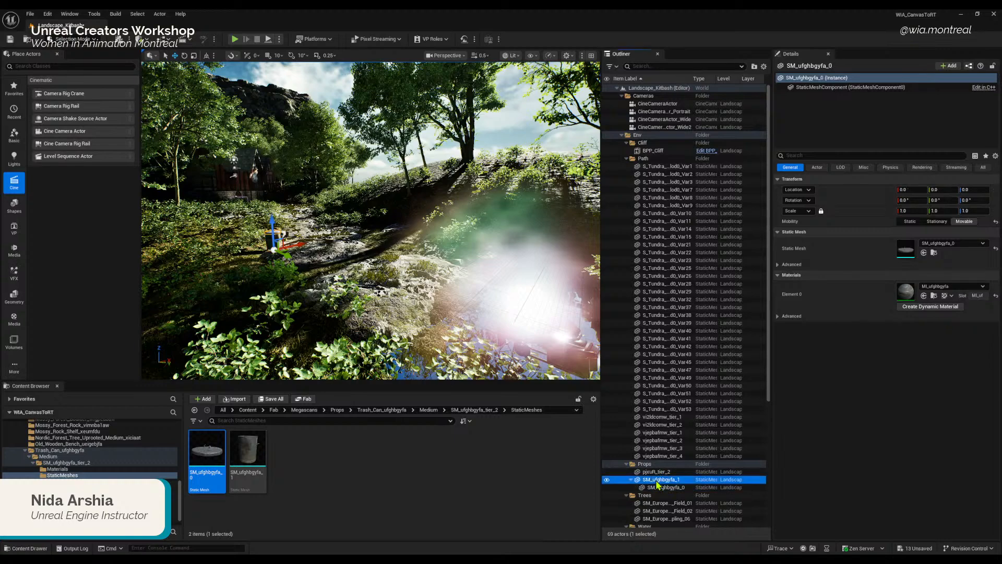
pyautogui.moveTo(272, 225); pyautogui.dragTo(272, 136)
pyautogui.moveTo(282, 151)
pyautogui.mouseDown(button='right')
pyautogui.moveTo(360, 180)
pyautogui.moveTo(290, 163)
pyautogui.mouseUp(button='right')
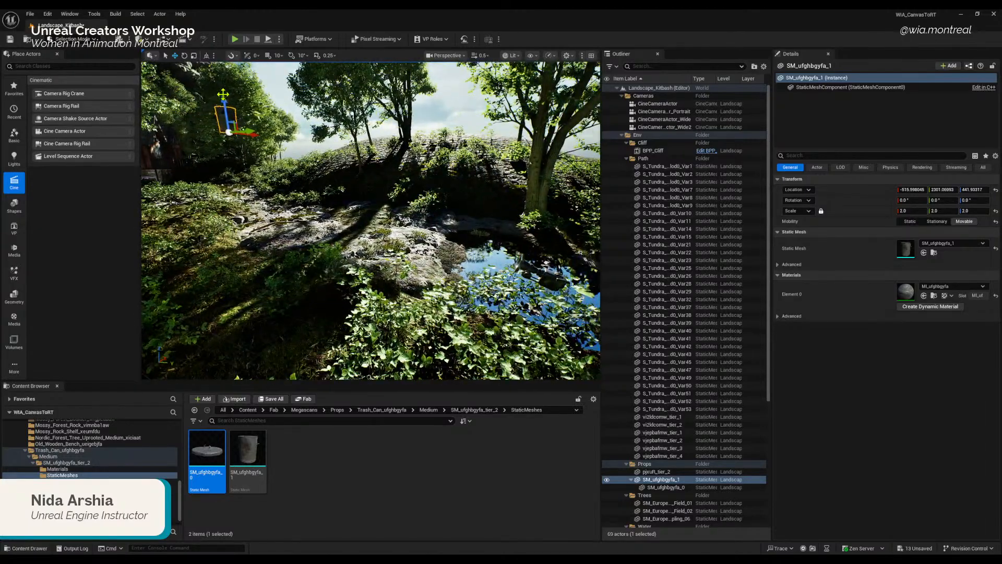
pyautogui.moveTo(229, 107); pyautogui.dragTo(225, 172)
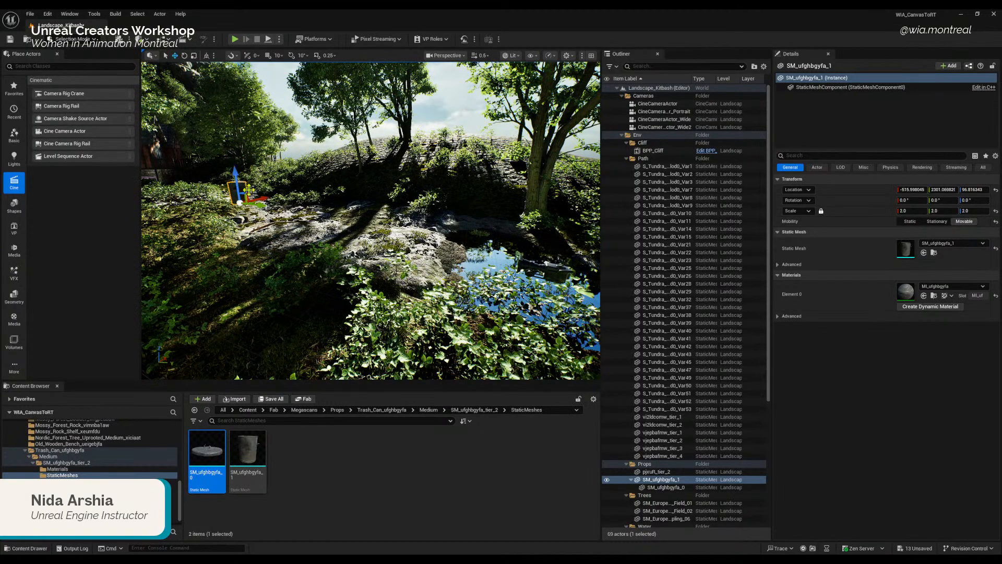
pyautogui.click(543, 269)
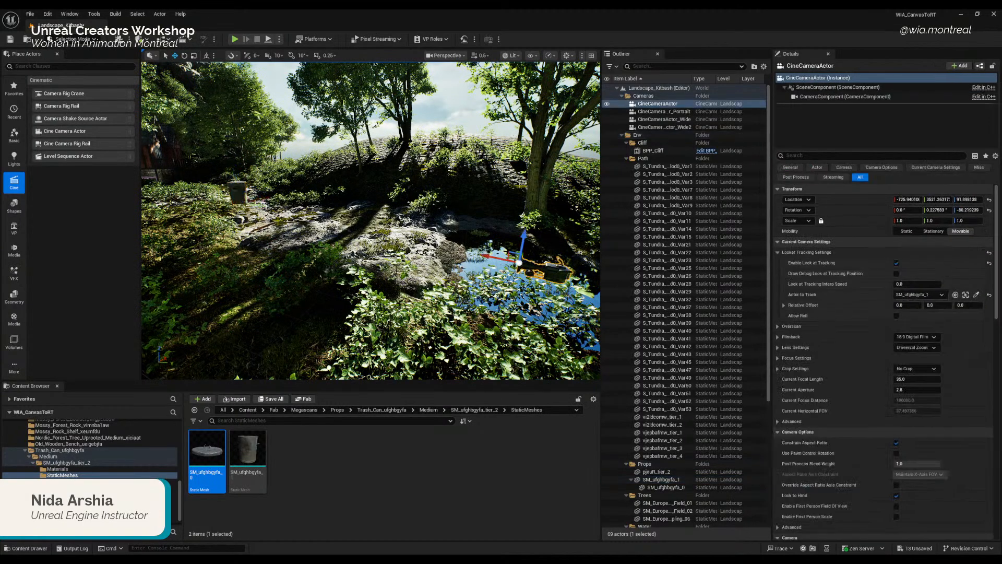
pyautogui.click(241, 194)
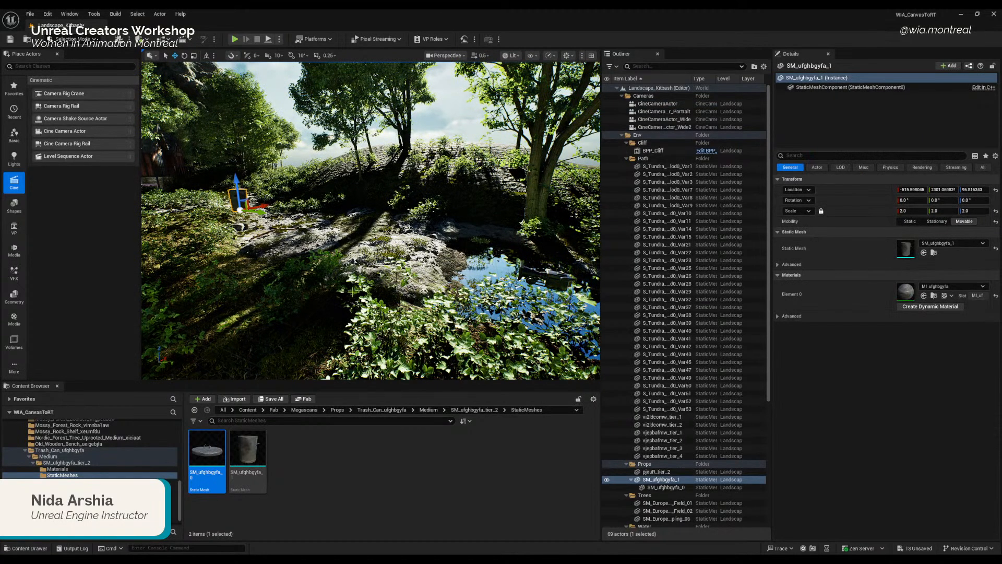
# Step: Undo the trial height changes of the trash can
pyautogui.moveTo(340, 263); pyautogui.dragTo(332, 262, button='right')
pyautogui.hotkey('ctrl', 'z')
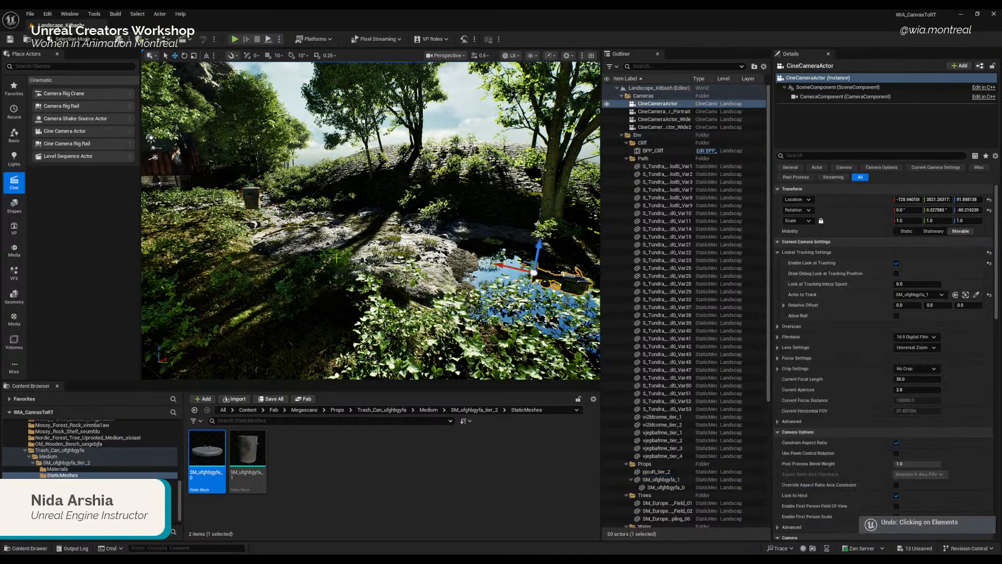
pyautogui.hotkey('ctrl', 'z')
pyautogui.hotkey('ctrl', 'z')
pyautogui.hotkey('ctrl', 'z')
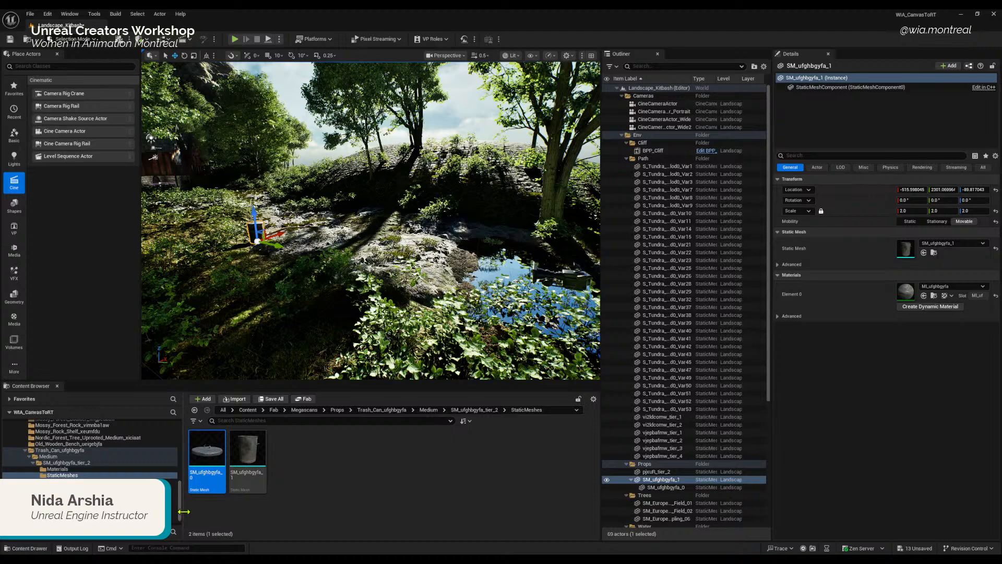
# Step: Widen the content browser's folder tree slightly, collapse the Fab folder and open the root Content folder
pyautogui.moveTo(184, 511); pyautogui.dragTo(186, 511)
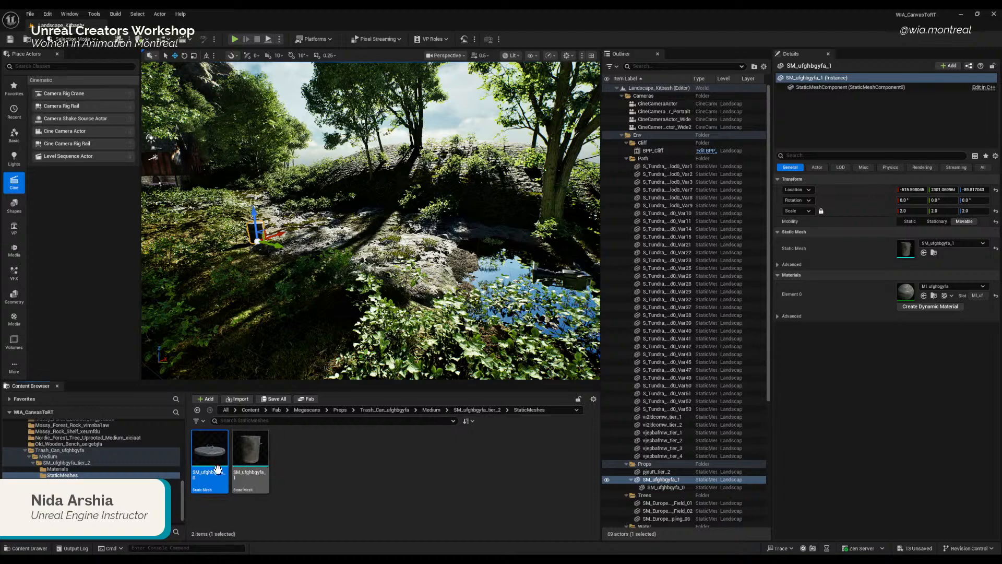
pyautogui.moveTo(182, 512); pyautogui.dragTo(183, 451)
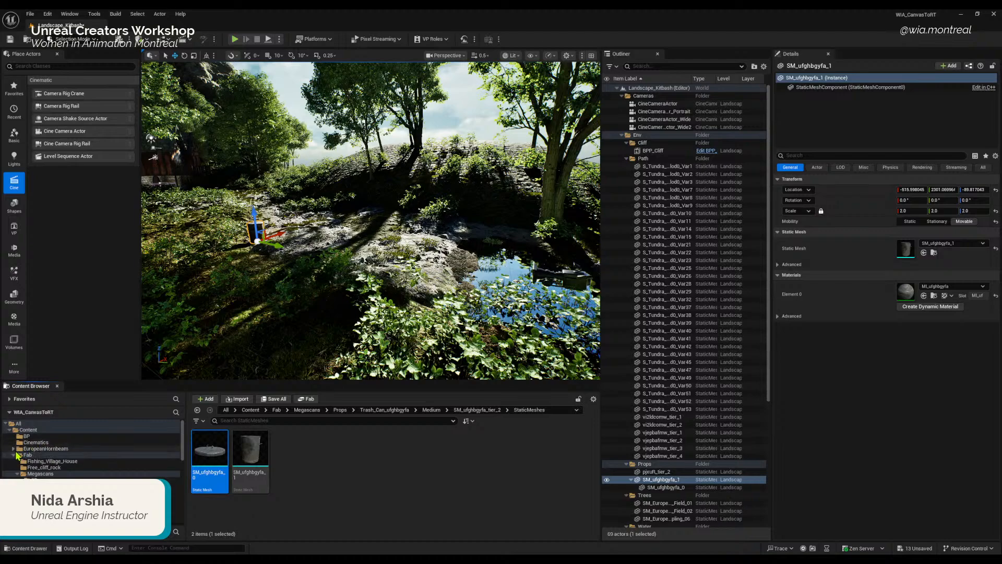
pyautogui.click(13, 454)
pyautogui.click(52, 430)
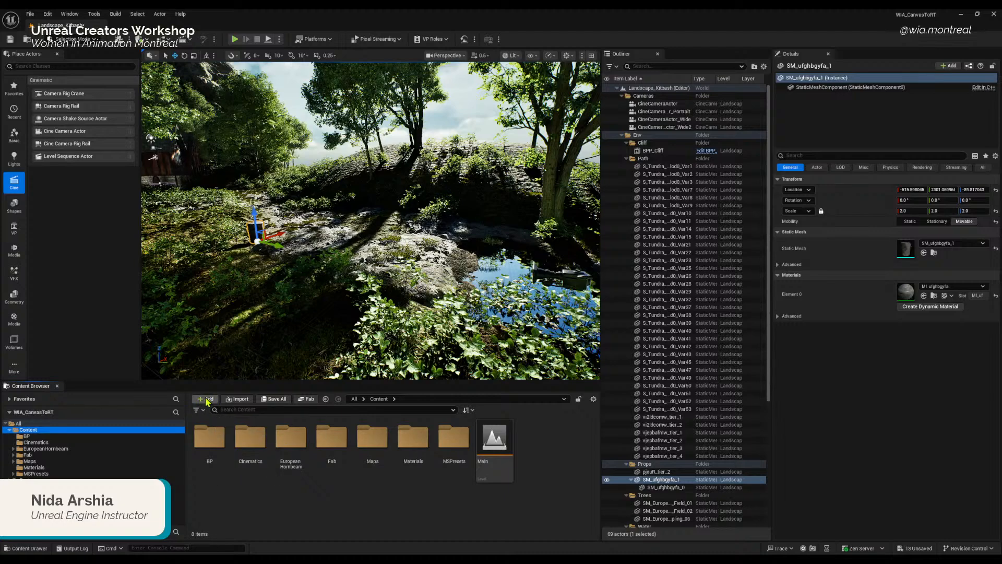
# Step: Add the Third Person Blueprint feature pack to the project and close the content dialog
pyautogui.click(207, 400)
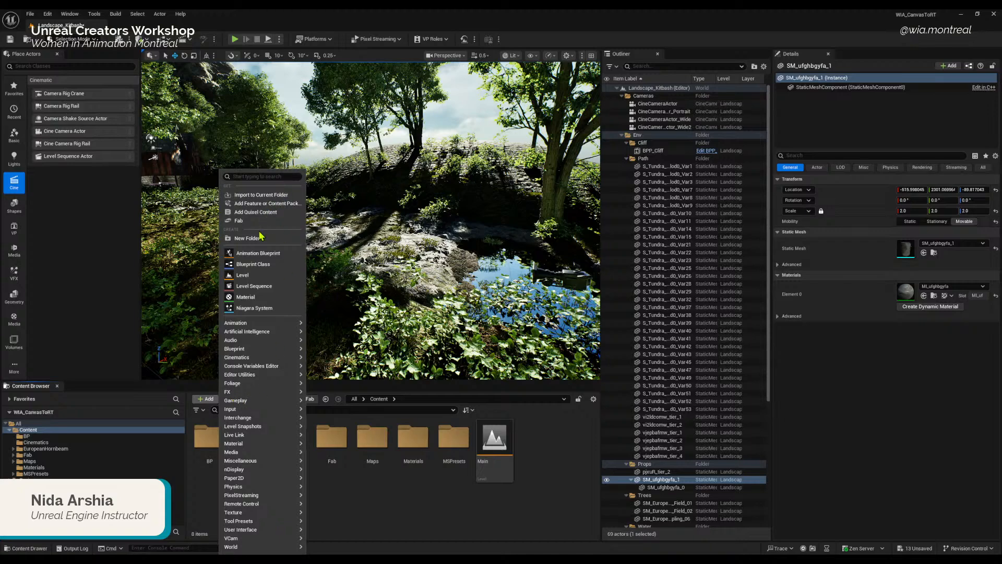
pyautogui.click(269, 204)
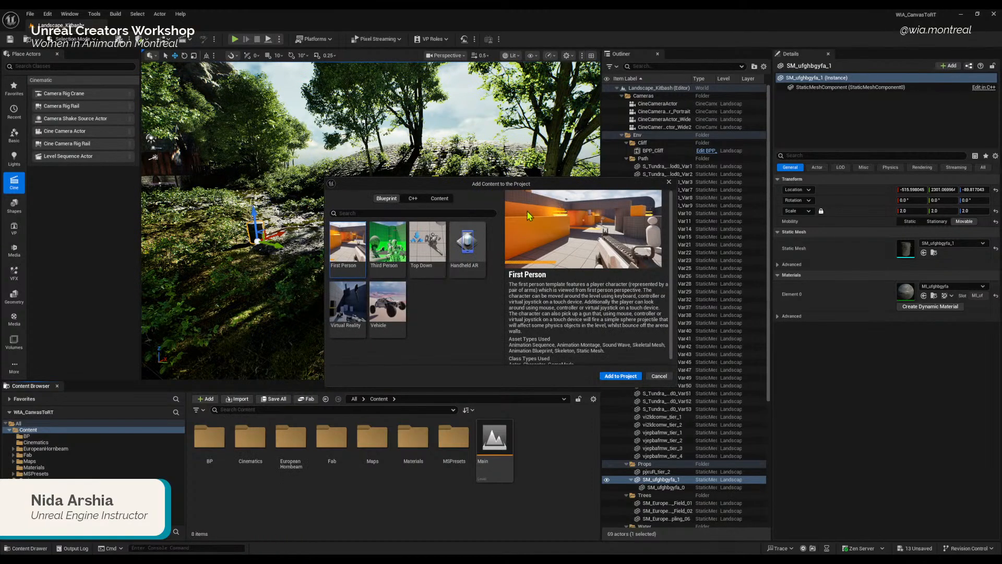
pyautogui.moveTo(675, 384); pyautogui.dragTo(728, 419)
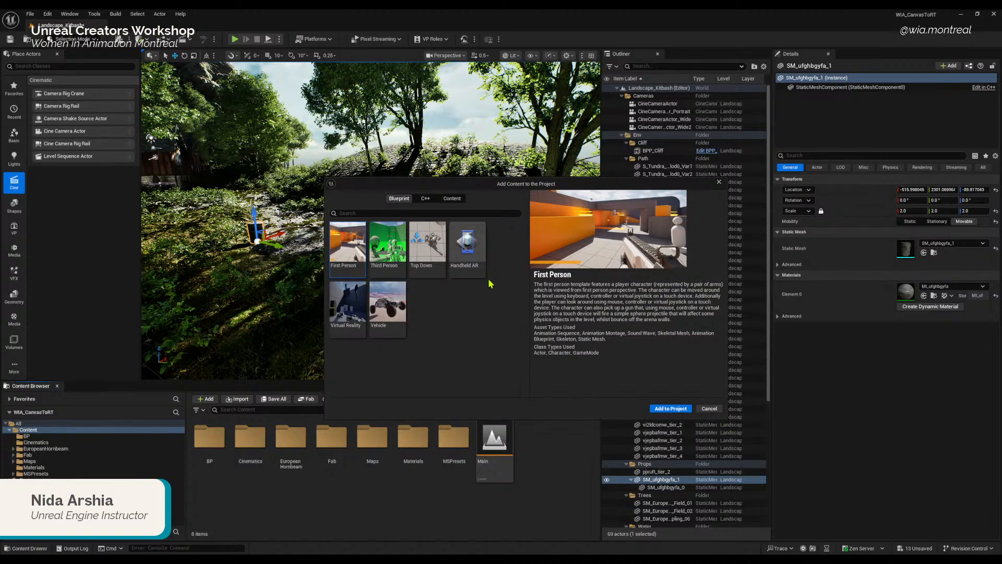
pyautogui.click(455, 200)
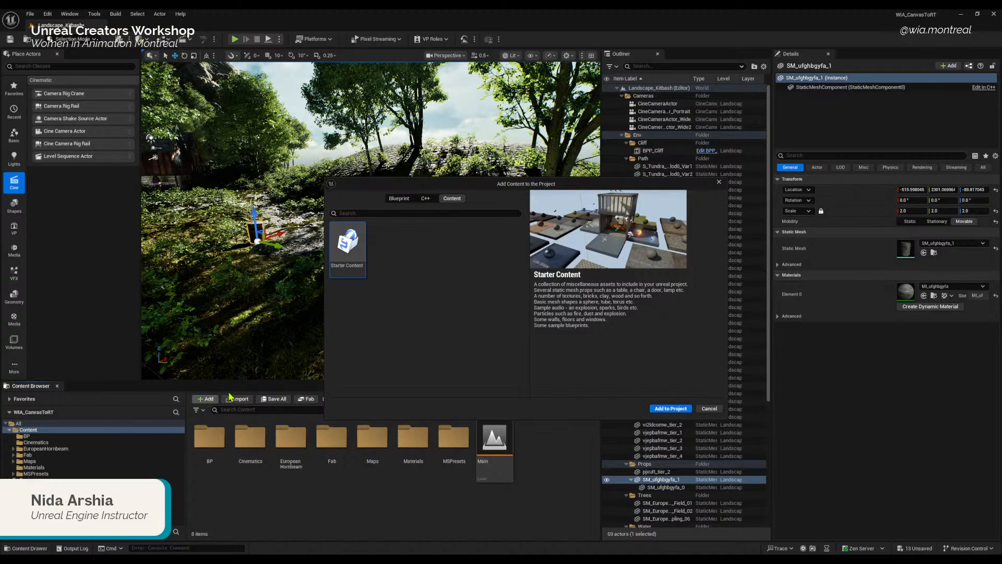
pyautogui.click(397, 198)
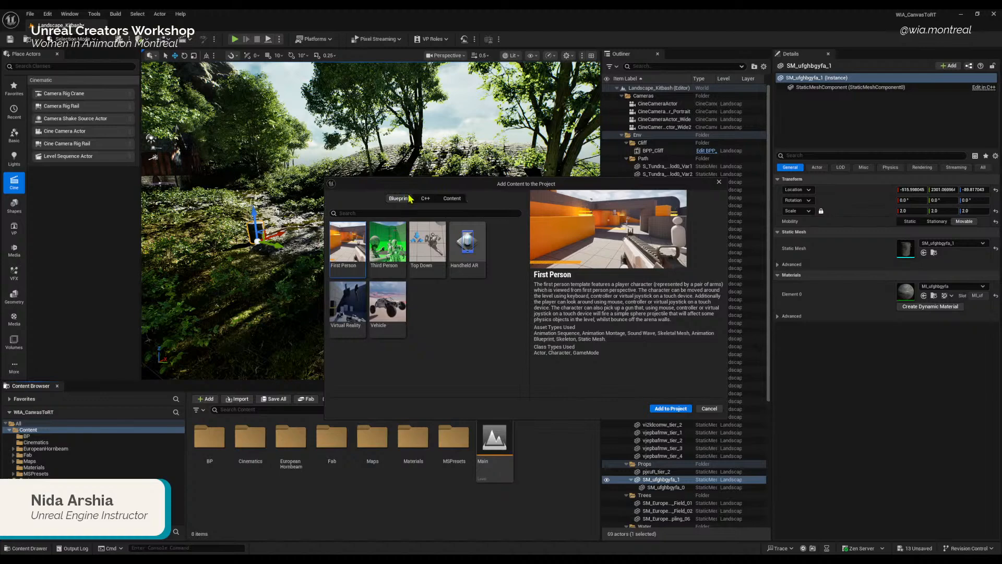
pyautogui.click(393, 247)
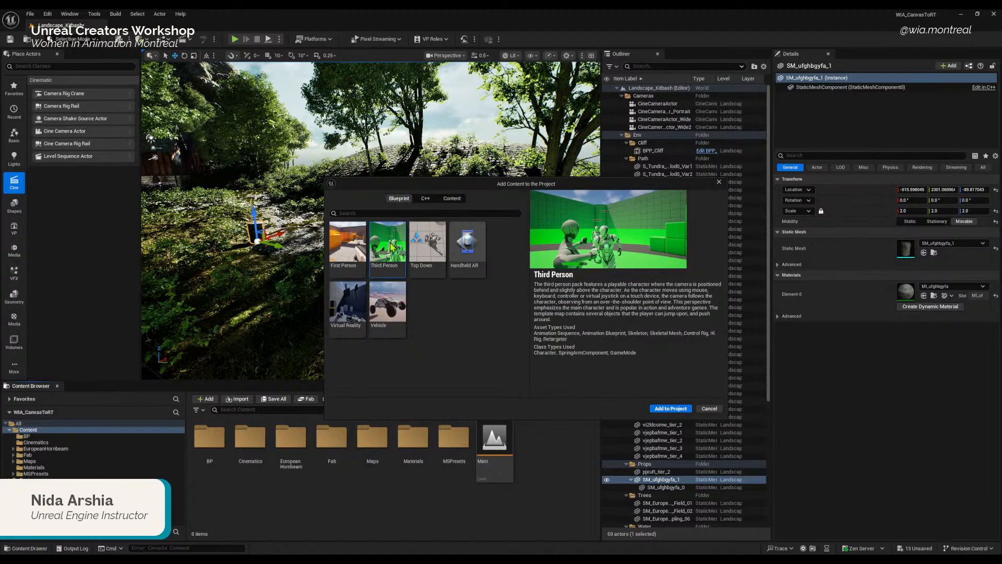
pyautogui.click(678, 410)
pyautogui.click(679, 411)
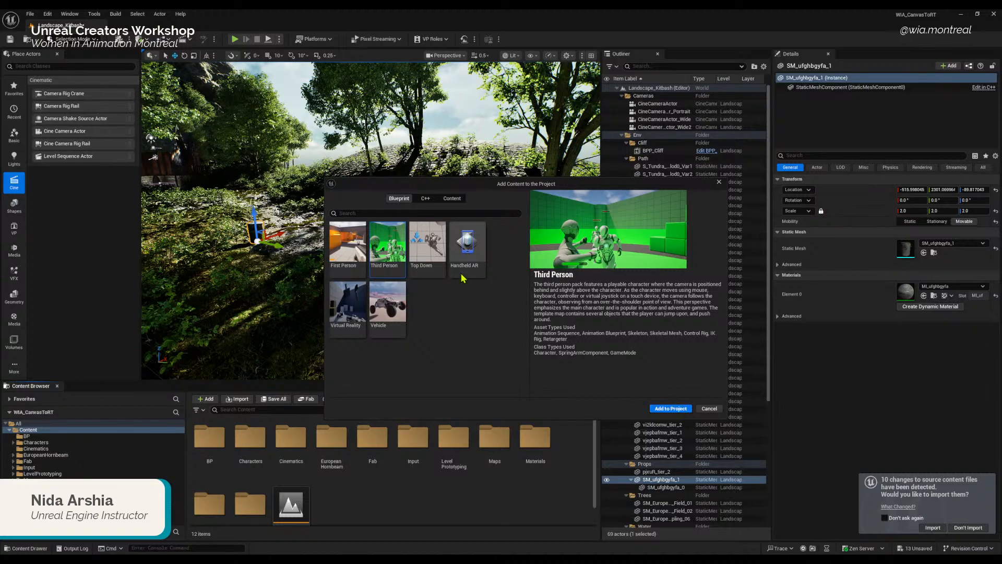
pyautogui.click(720, 181)
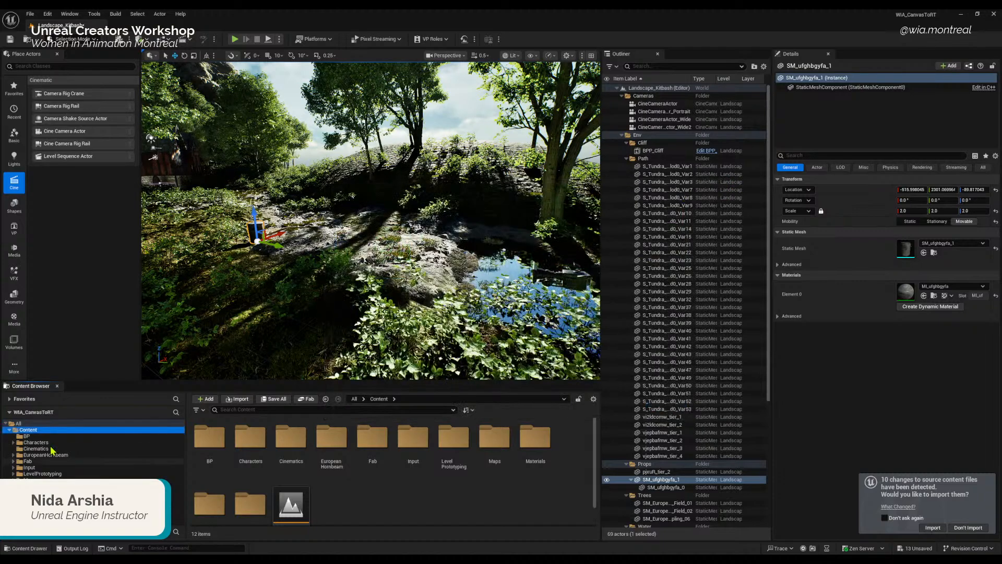
# Step: Open the Meshes folder of the mannequins inside the Characters folder
pyautogui.click(27, 436)
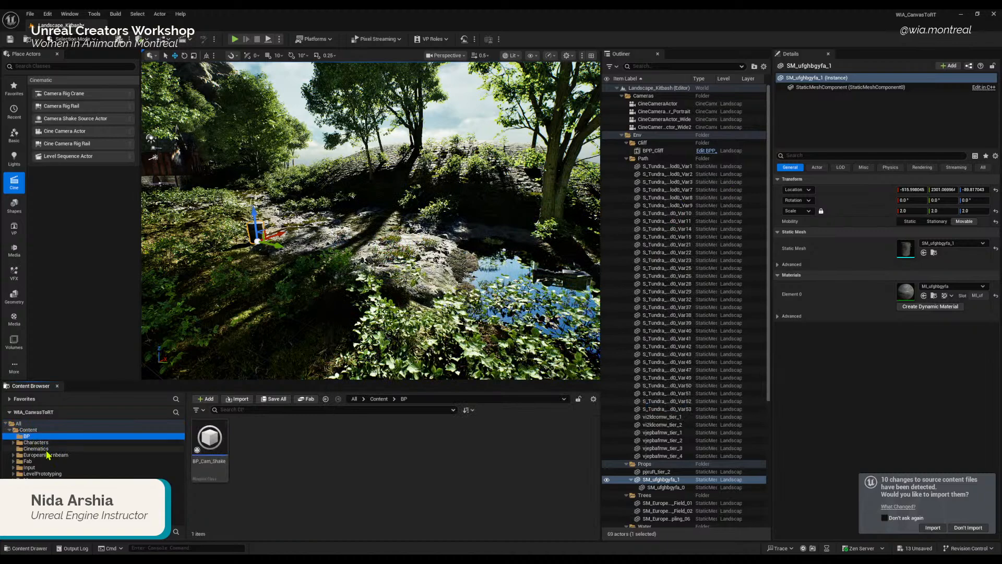
pyautogui.click(35, 442)
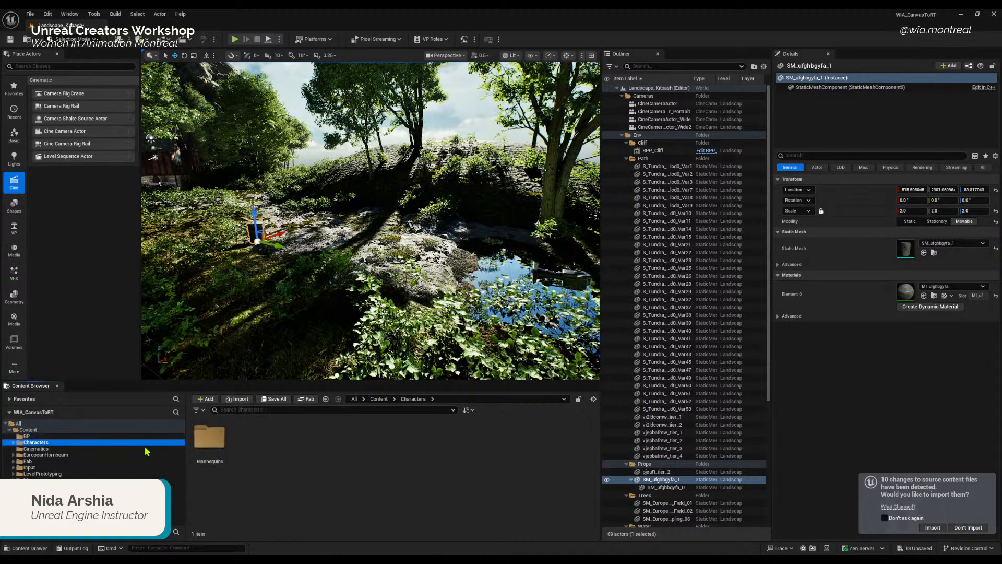
pyautogui.doubleClick(209, 437)
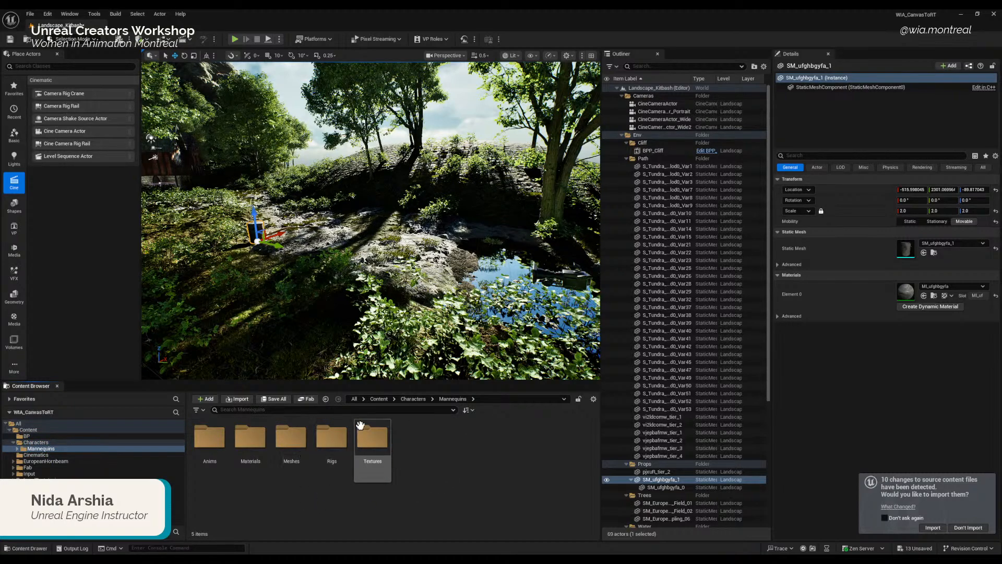
pyautogui.click(286, 443)
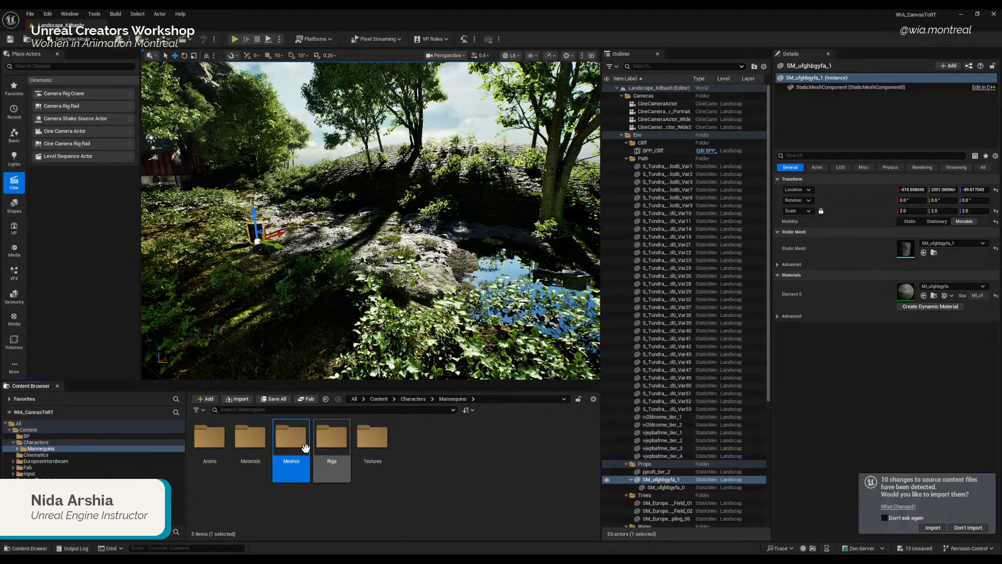
pyautogui.doubleClick(294, 450)
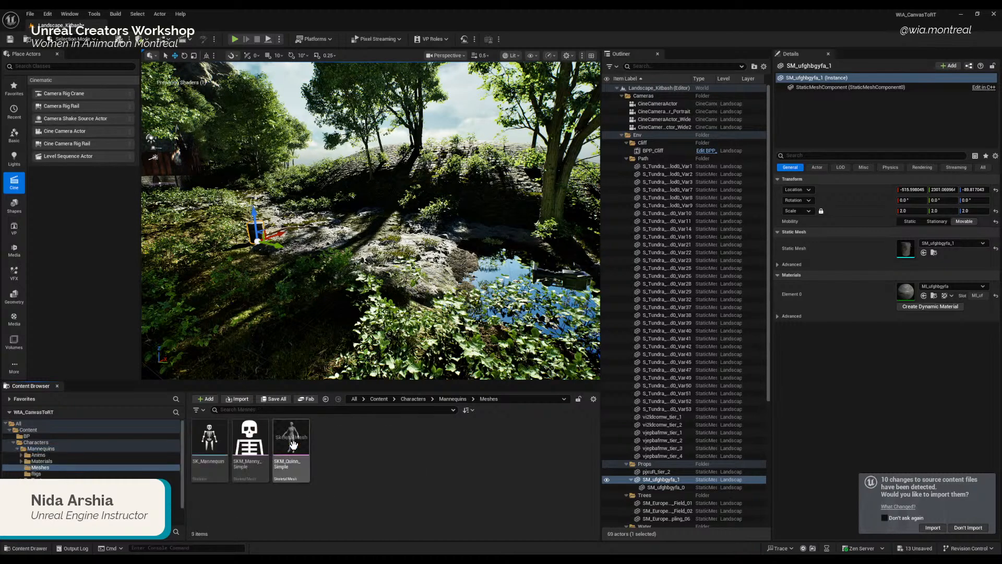
# Step: Place the SKM_Quinn_Simple mannequin in the scene on the open ground near the trash can
pyautogui.moveTo(291, 436)
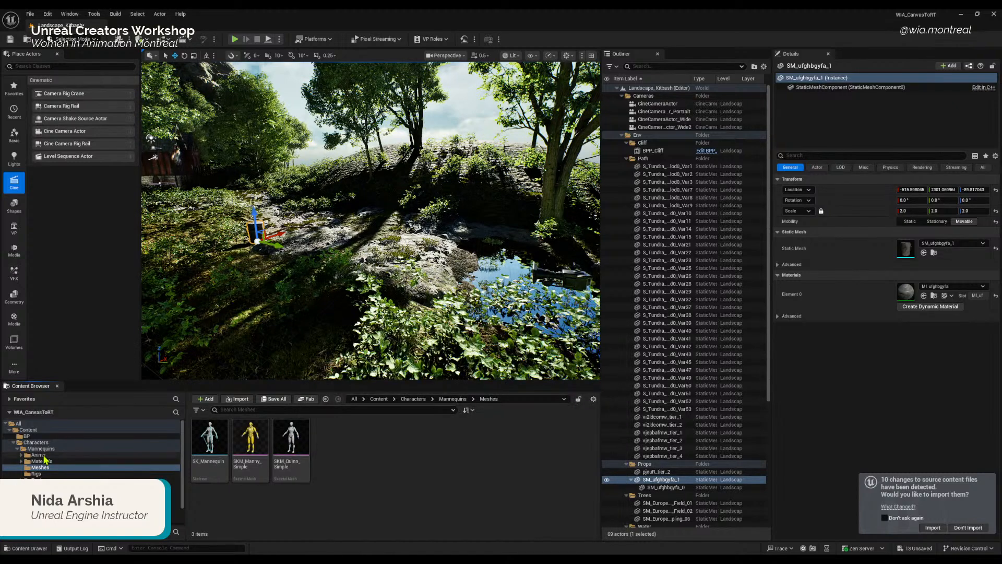
pyautogui.click(285, 440)
pyautogui.moveTo(291, 441); pyautogui.dragTo(305, 233)
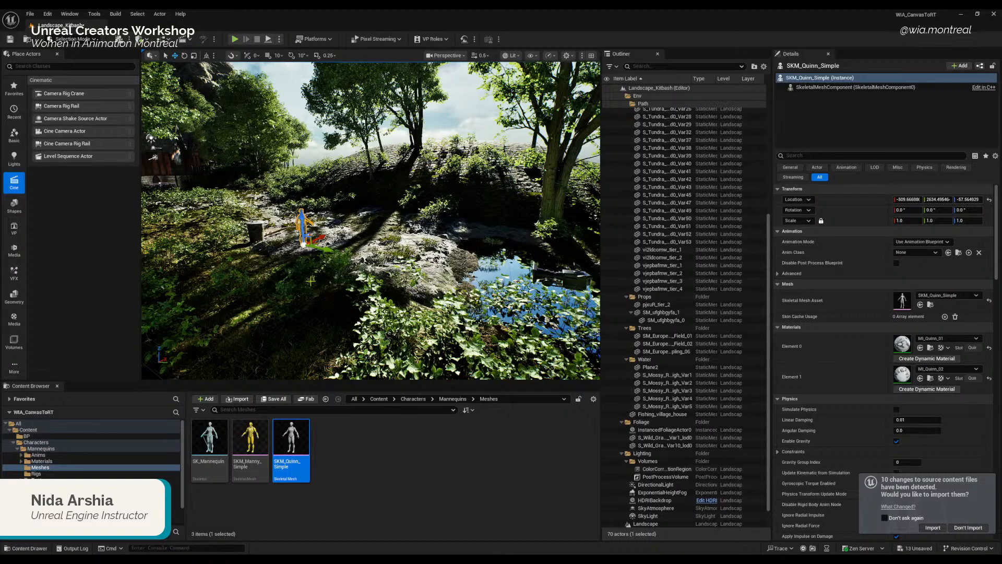
pyautogui.moveTo(310, 281); pyautogui.dragTo(301, 257, button='right')
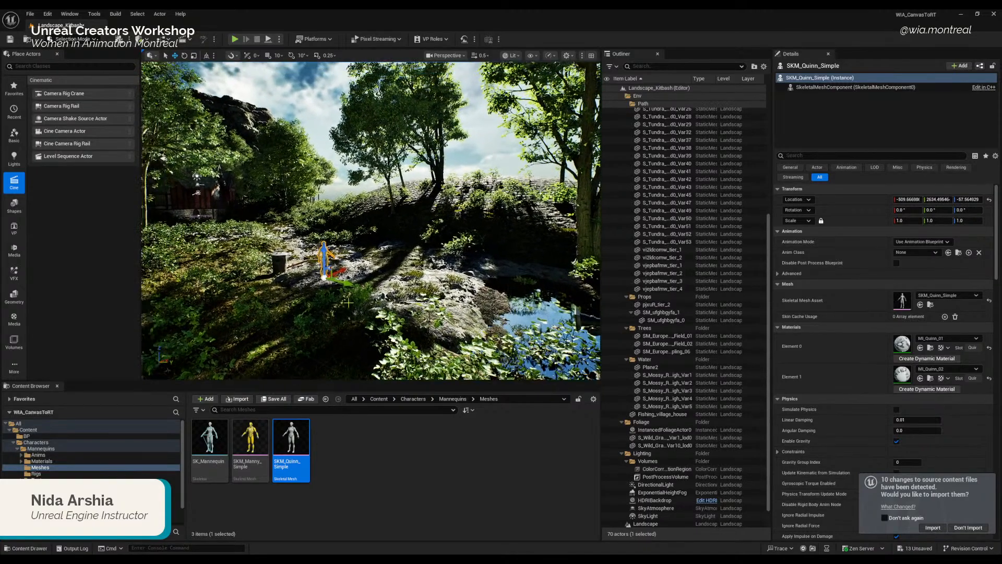
# Step: Move the mannequin along the ground until it stands right beside the trash can
pyautogui.moveTo(340, 311); pyautogui.dragTo(359, 306, button='right')
pyautogui.press('f')
pyautogui.press('s')
pyautogui.moveTo(410, 298); pyautogui.dragTo(293, 254)
pyautogui.moveTo(356, 276); pyautogui.dragTo(337, 284, button='right')
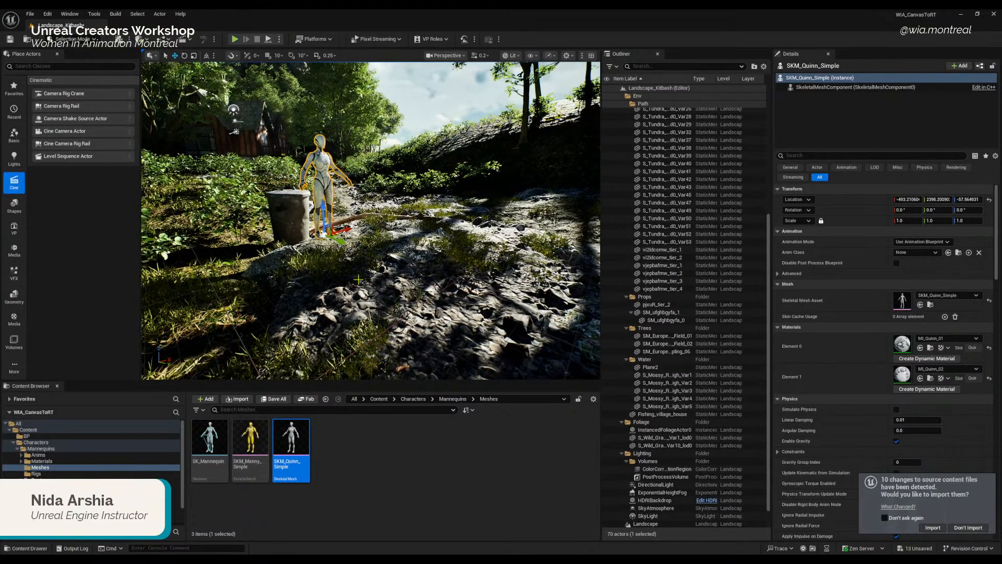
# Step: Shift the mannequin away from the trash can, behind the fallen branch, to about X -388, Y 2377
pyautogui.scroll(5, 358, 279)
pyautogui.click(300, 267)
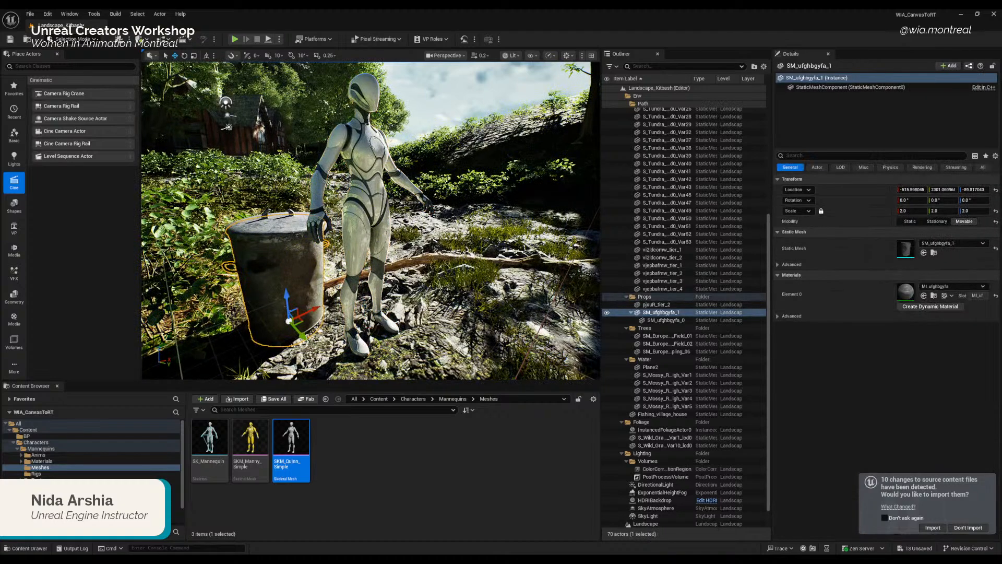
pyautogui.click(362, 200)
pyautogui.click(289, 266)
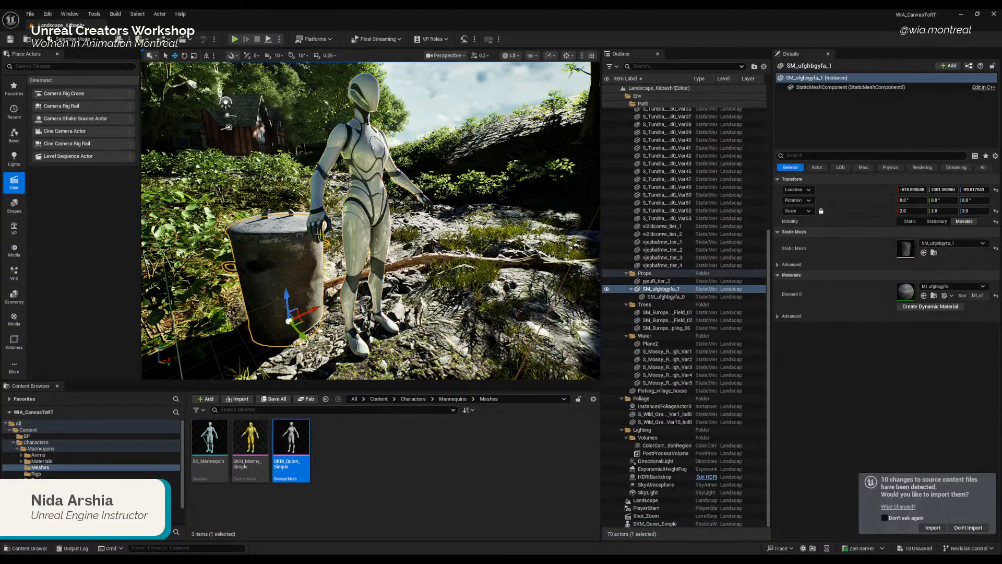
pyautogui.click(412, 261)
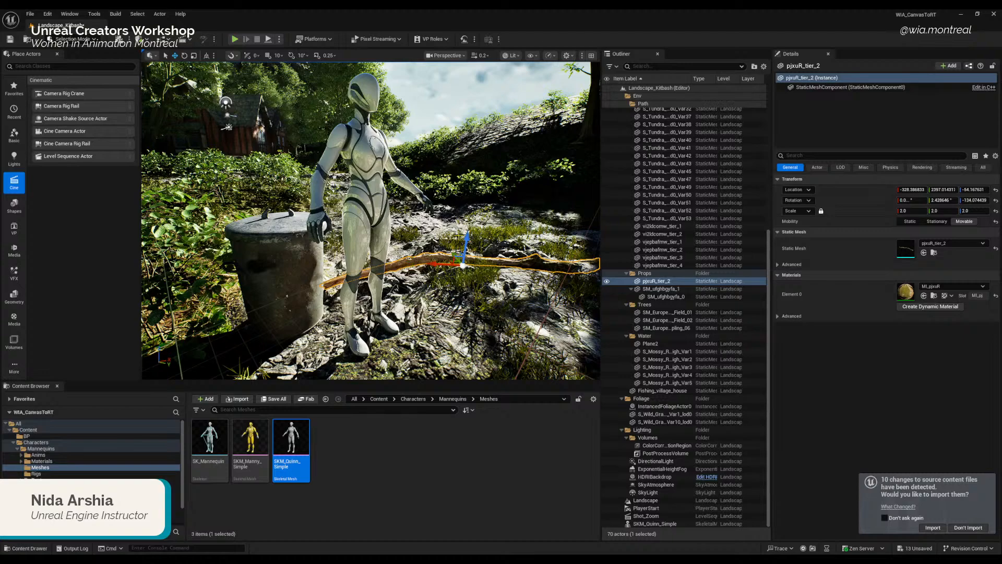
pyautogui.click(376, 208)
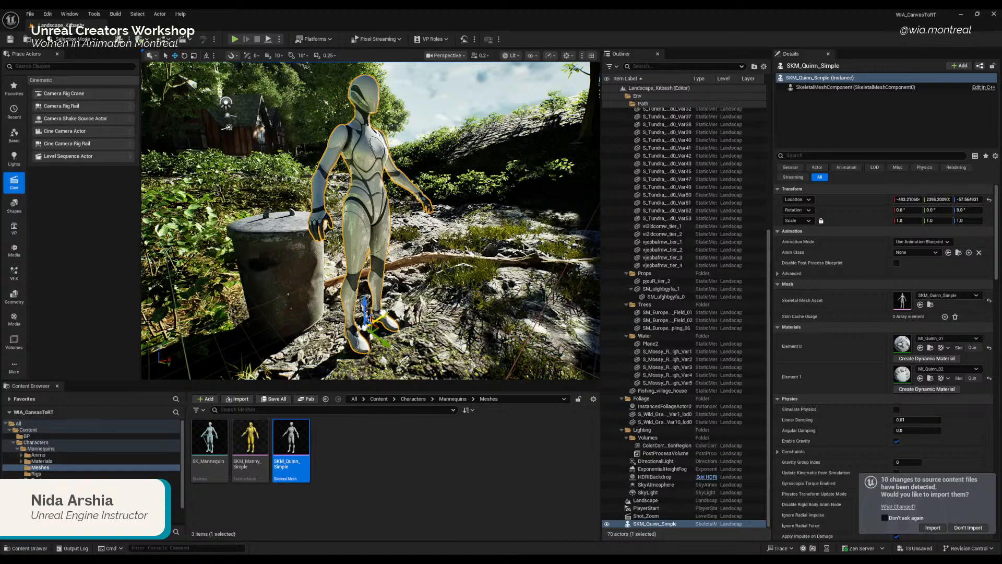
pyautogui.moveTo(380, 317); pyautogui.dragTo(448, 290)
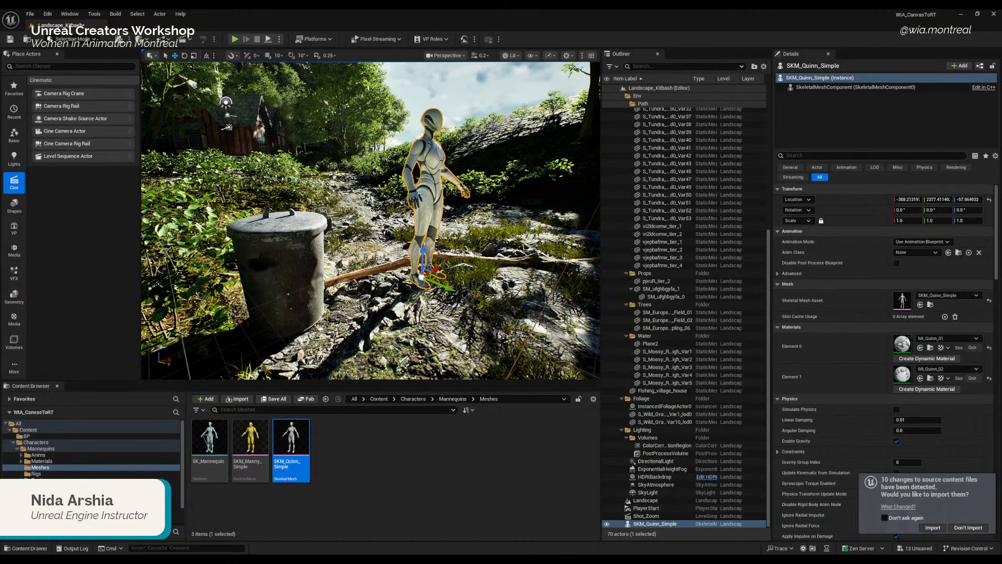
# Step: View the scene through CineCameraActor and select that camera to show its settings
pyautogui.click(441, 56)
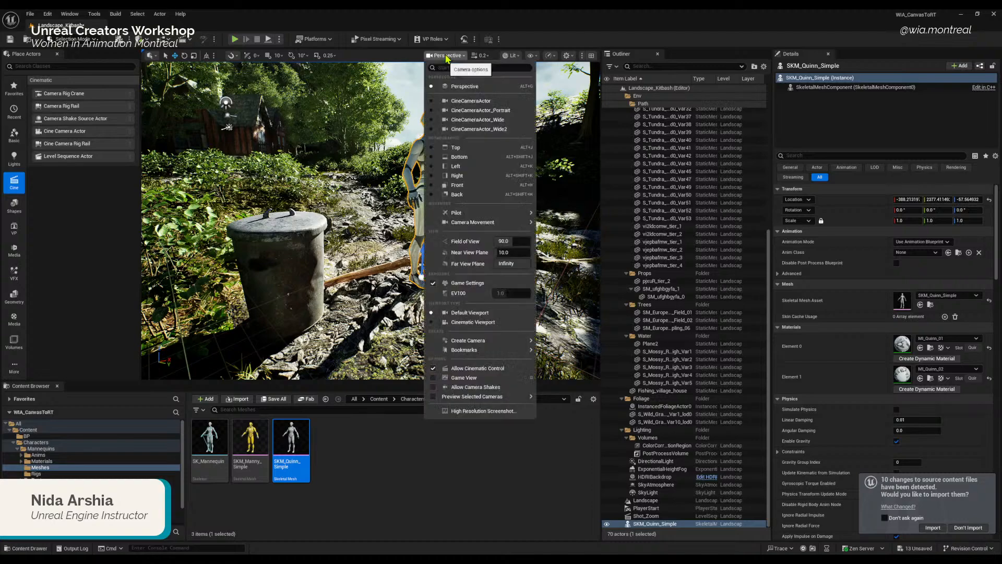
pyautogui.click(466, 100)
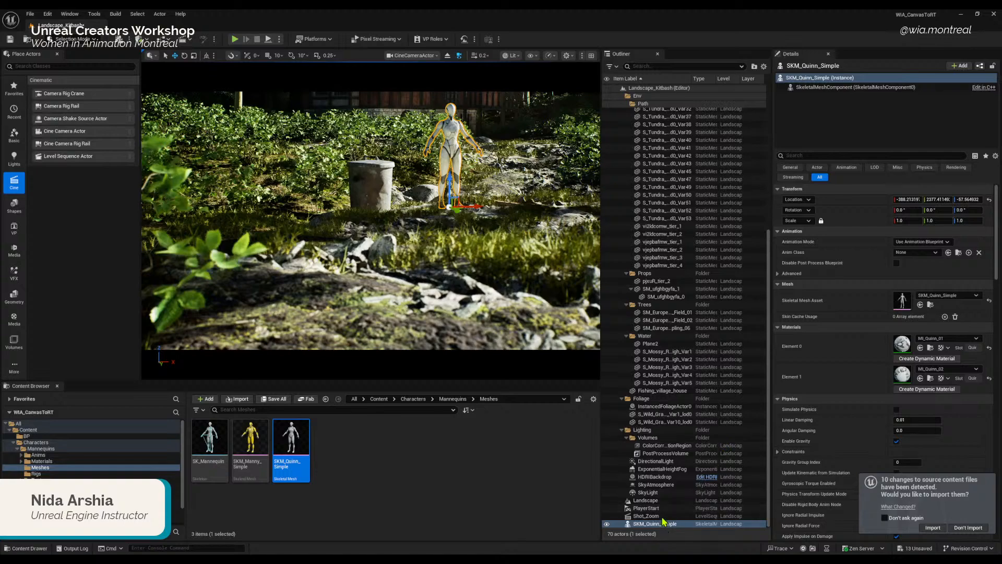
pyautogui.click(647, 88)
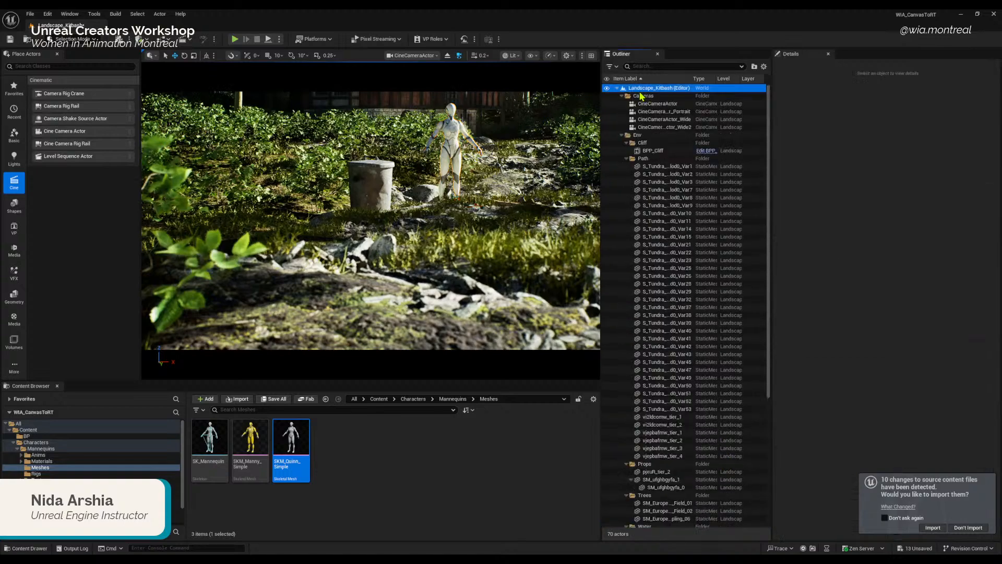
pyautogui.click(662, 111)
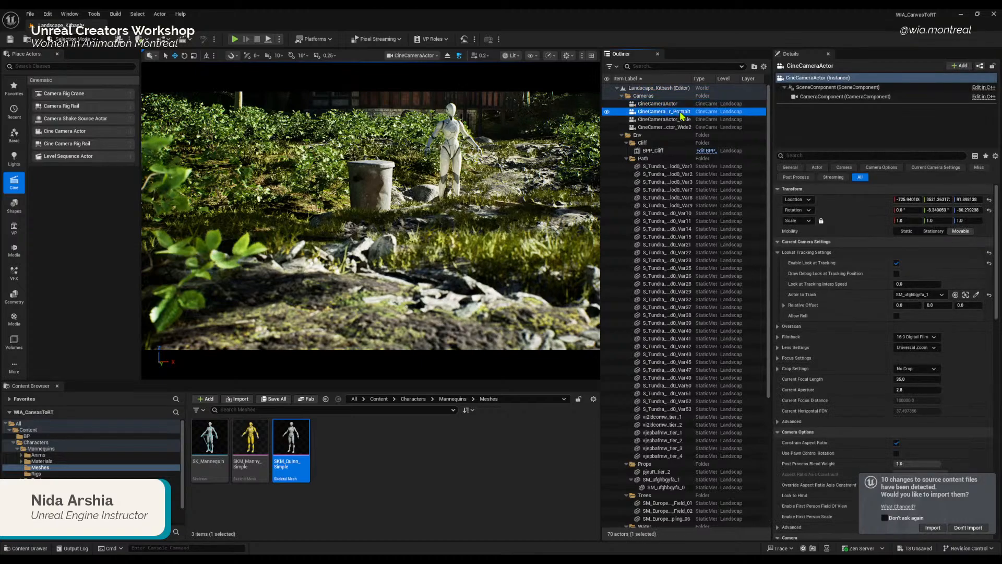
pyautogui.click(670, 104)
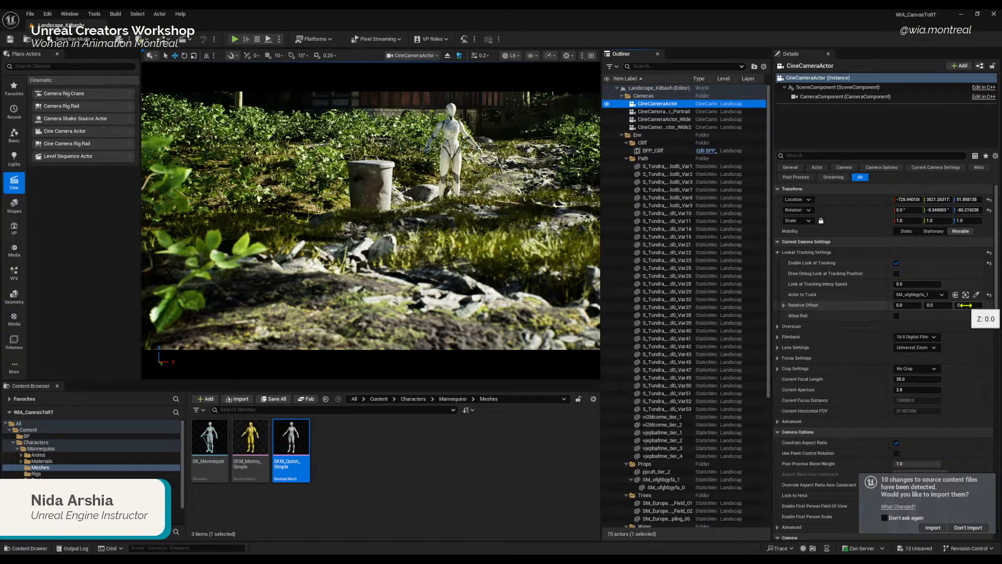
# Step: Try slightly lowering the Z relative offset in the camera's look-at tracking and reset it to default
pyautogui.moveTo(968, 305); pyautogui.dragTo(940, 300)
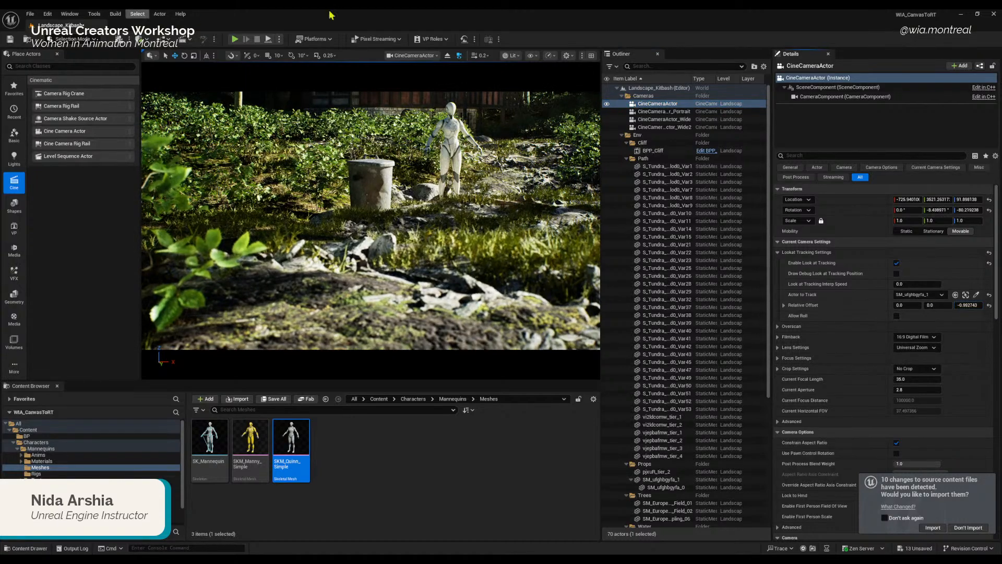
pyautogui.click(989, 306)
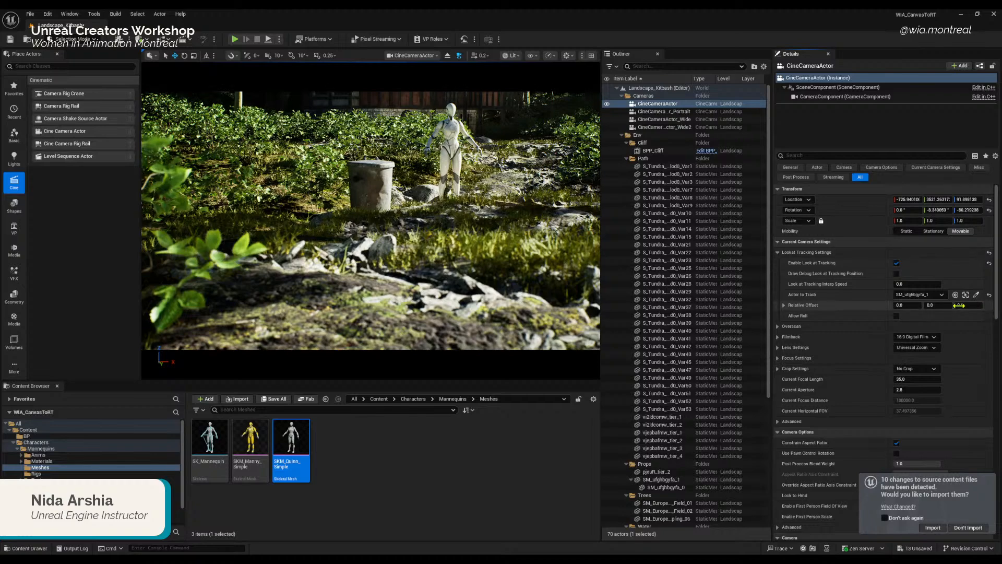
pyautogui.moveTo(968, 305); pyautogui.dragTo(945, 305)
pyautogui.click(989, 305)
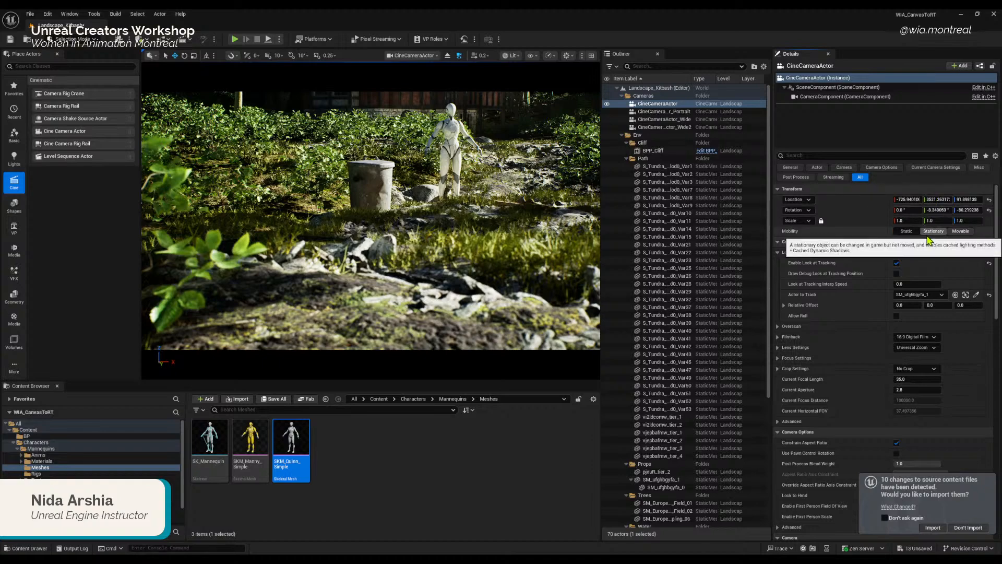
# Step: Set the cine camera's scale to 1.0575 on all axes
pyautogui.click(970, 220)
pyautogui.click(982, 231)
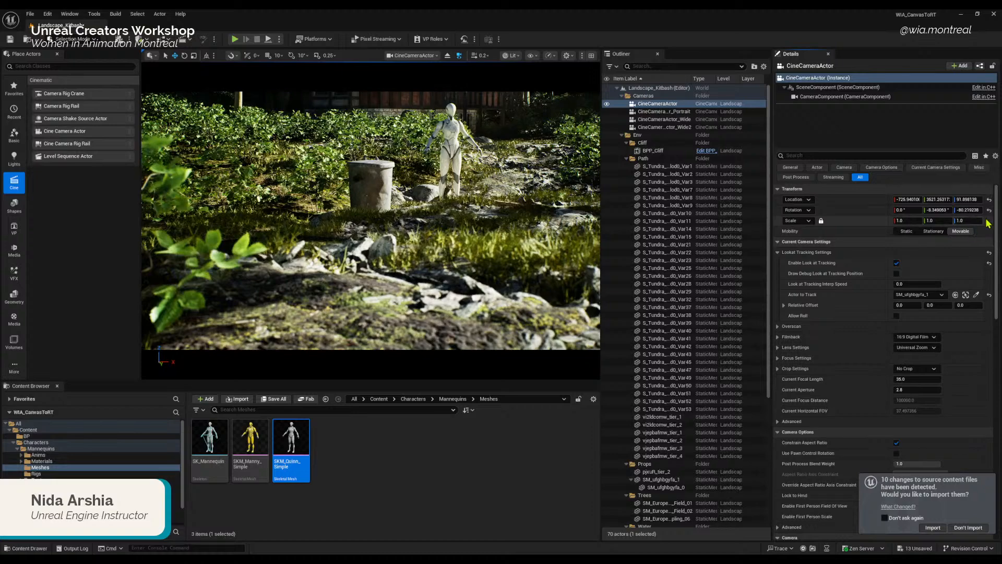
pyautogui.click(970, 220)
pyautogui.click(982, 231)
# Step: Set the Z relative offset of the camera's look-at tracking to 20
pyautogui.click(968, 306)
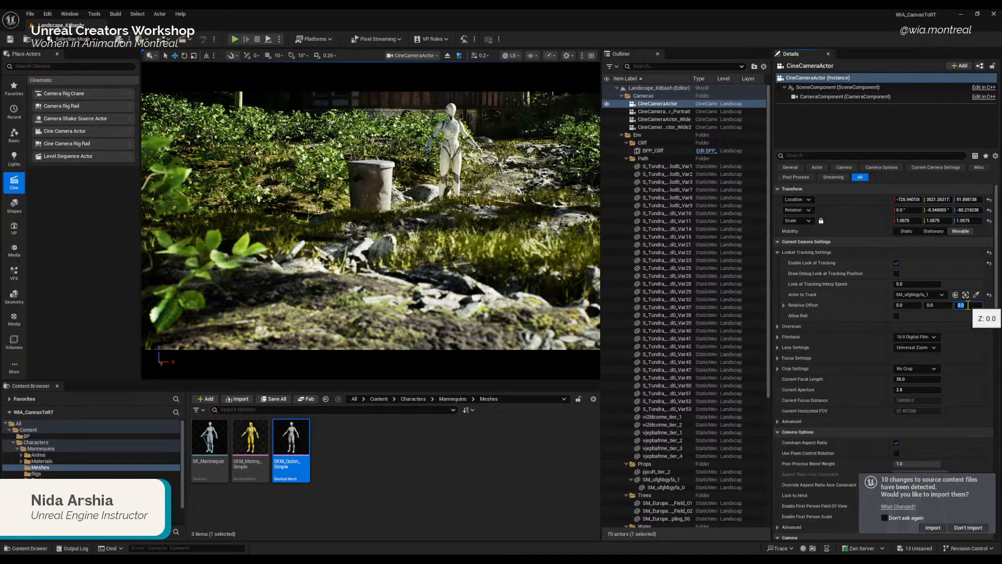
pyautogui.write('0.22')
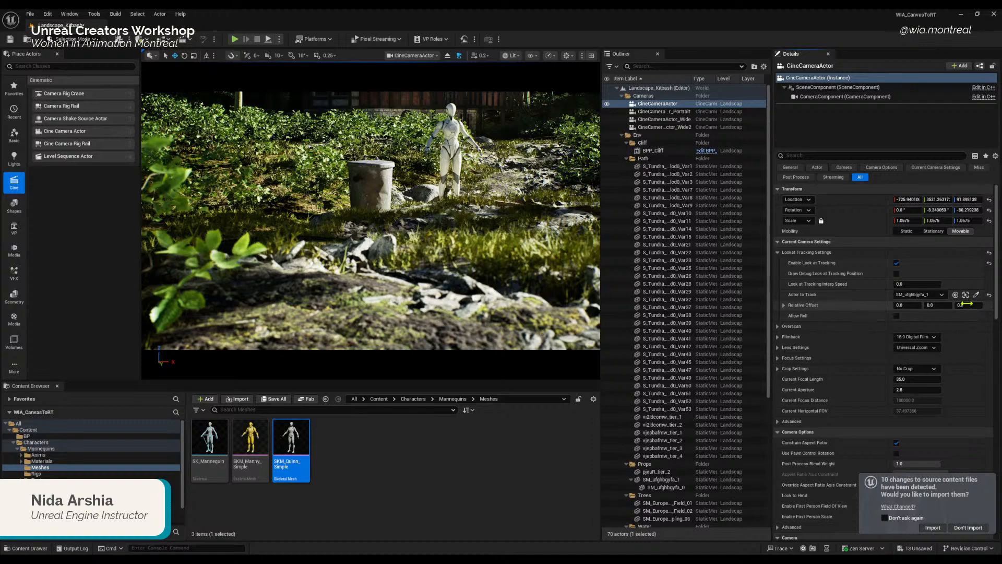
pyautogui.press('Return')
pyautogui.moveTo(968, 305); pyautogui.dragTo(981, 306)
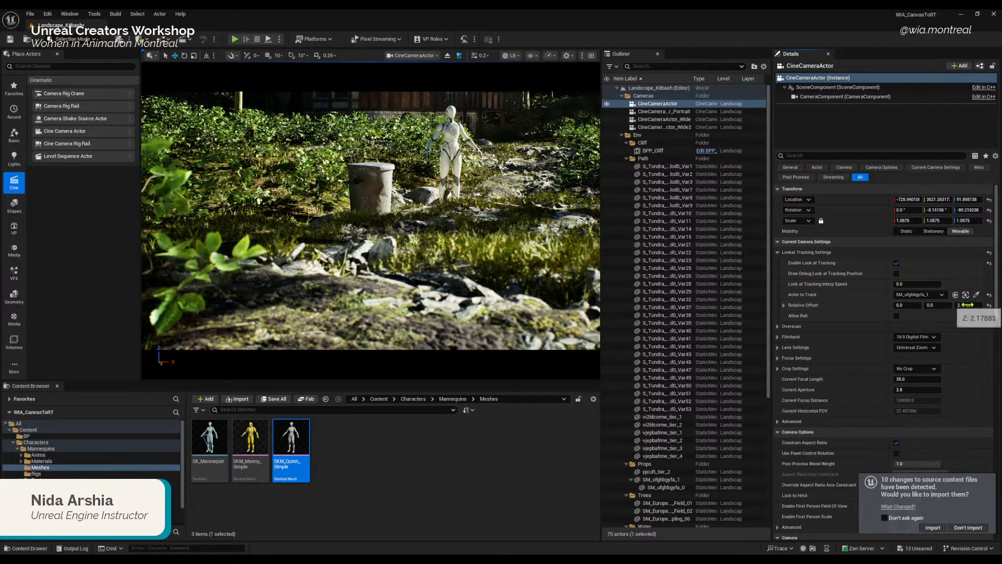
pyautogui.click(969, 306)
pyautogui.write('2')
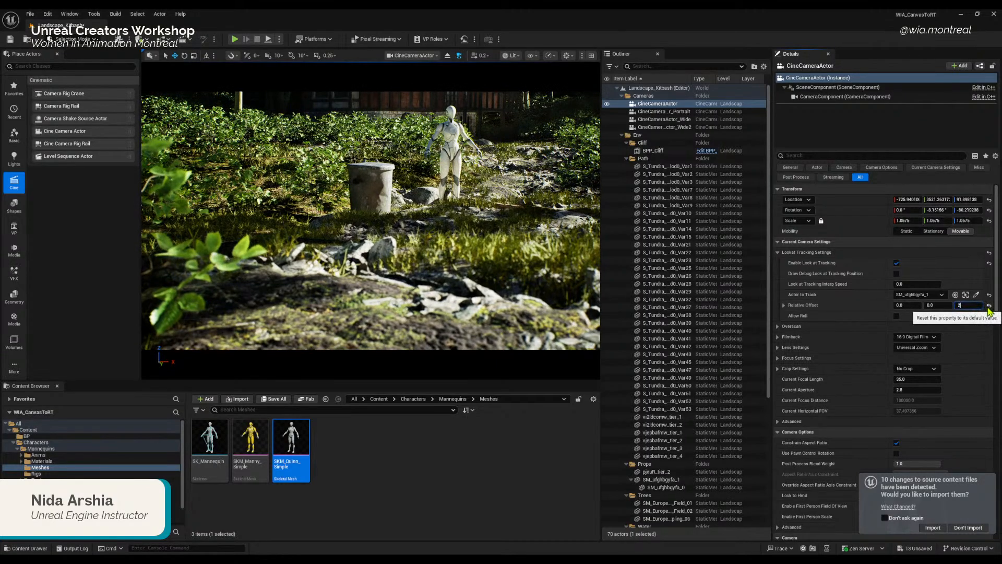
pyautogui.write('0')
pyautogui.press('Return')
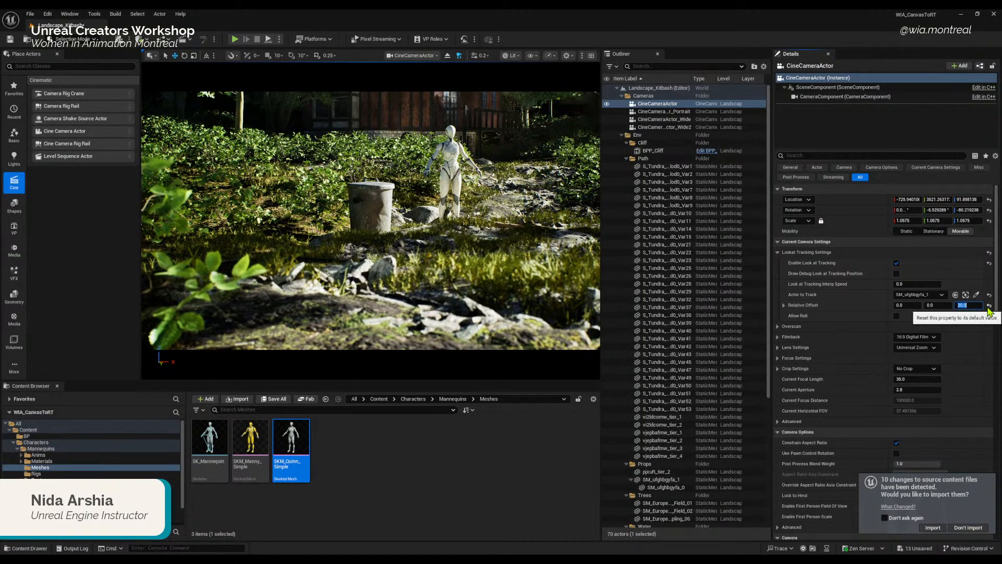
# Step: Expand the camera's Overscan and Filmback settings and try the Super 8mm filmback preset
pyautogui.click(778, 327)
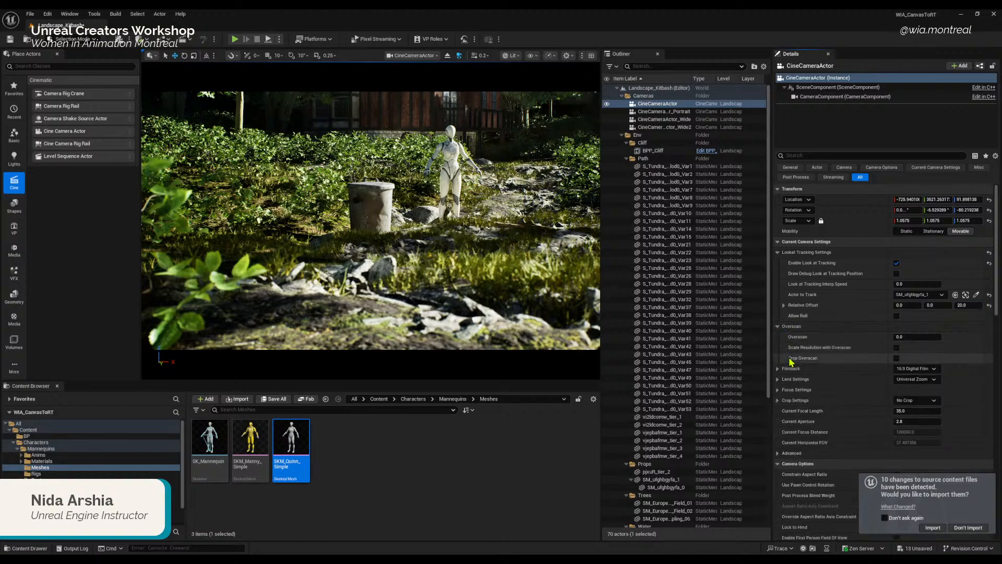
pyautogui.scroll(-1, 778, 340)
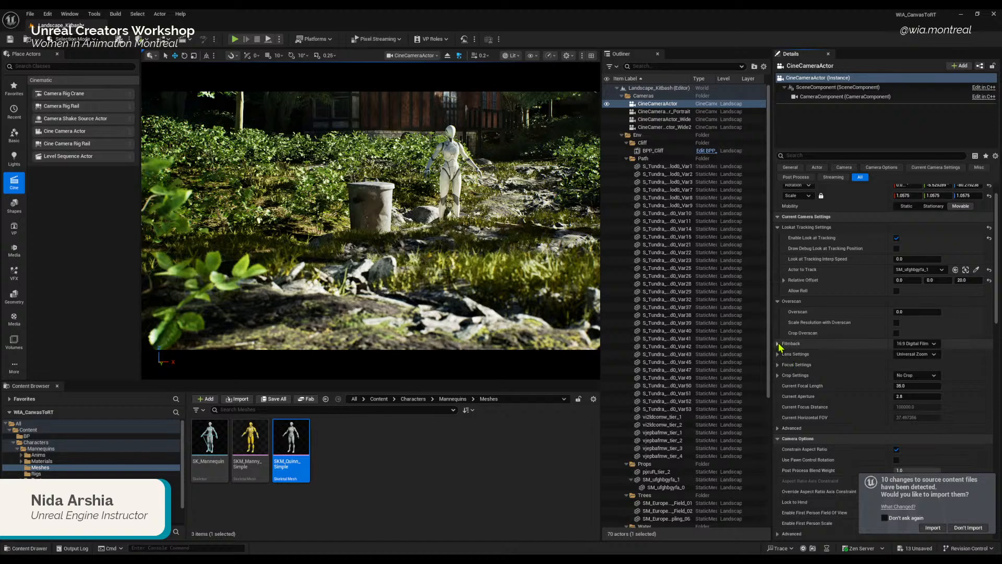
pyautogui.click(778, 344)
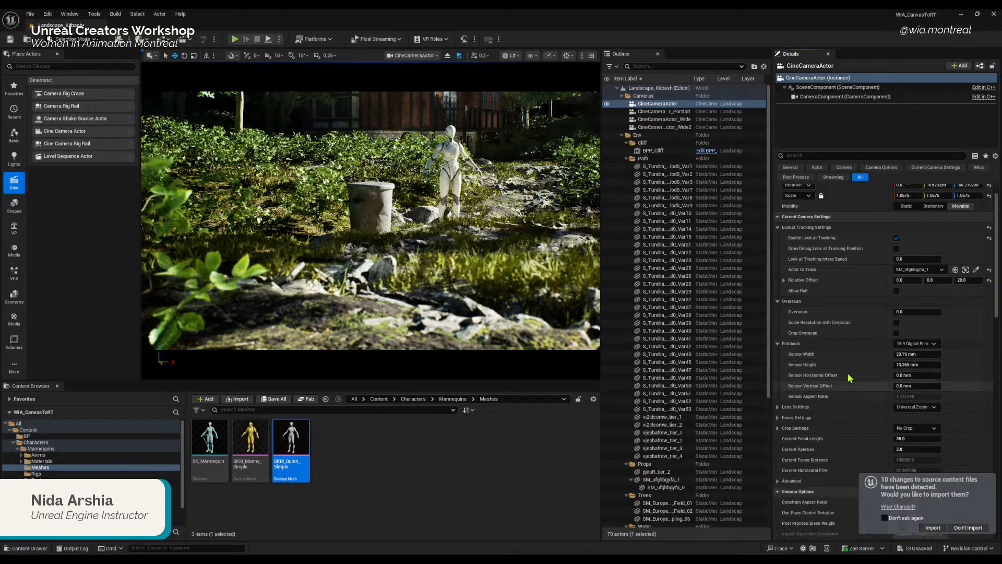
pyautogui.click(930, 348)
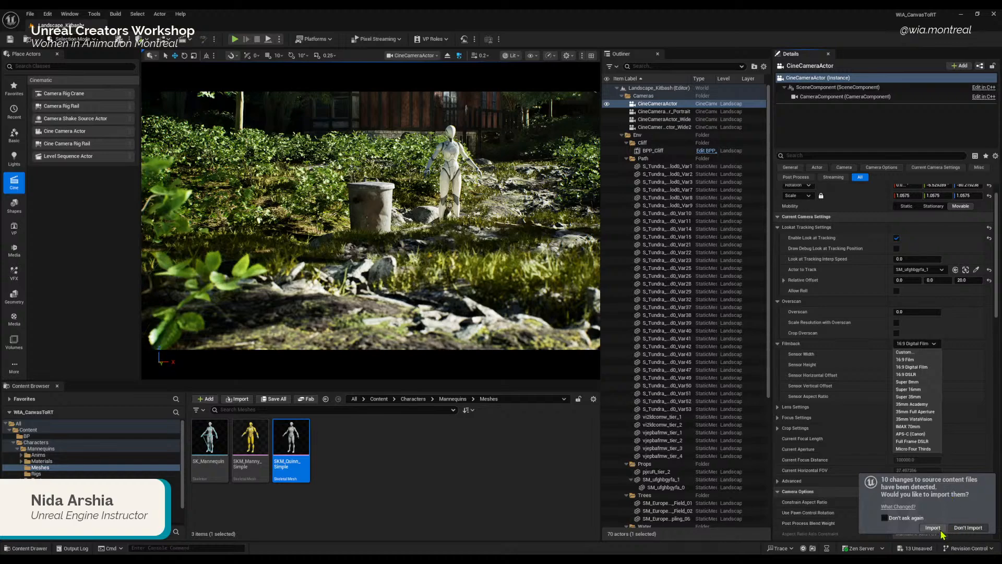
pyautogui.click(930, 349)
pyautogui.click(929, 347)
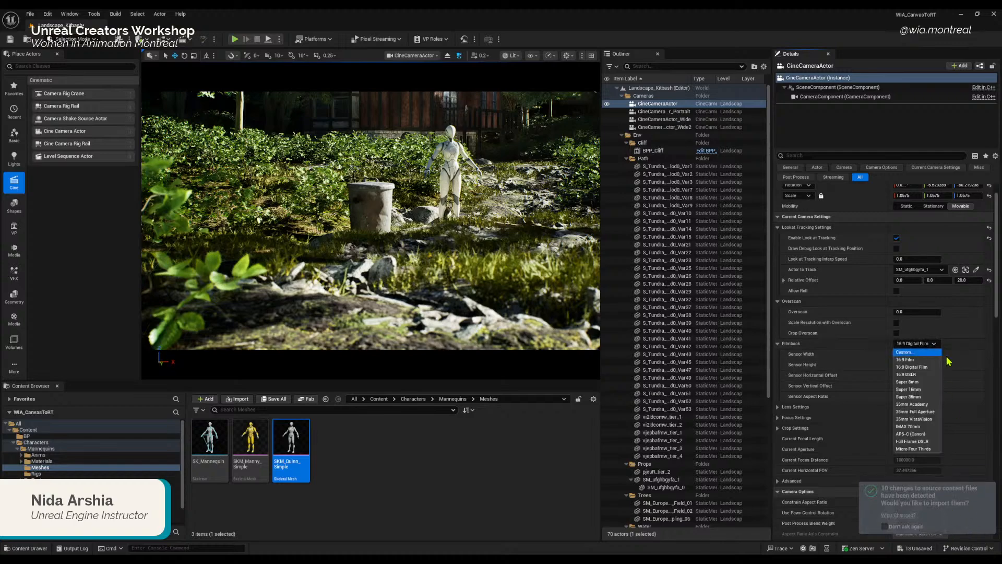
pyautogui.click(908, 382)
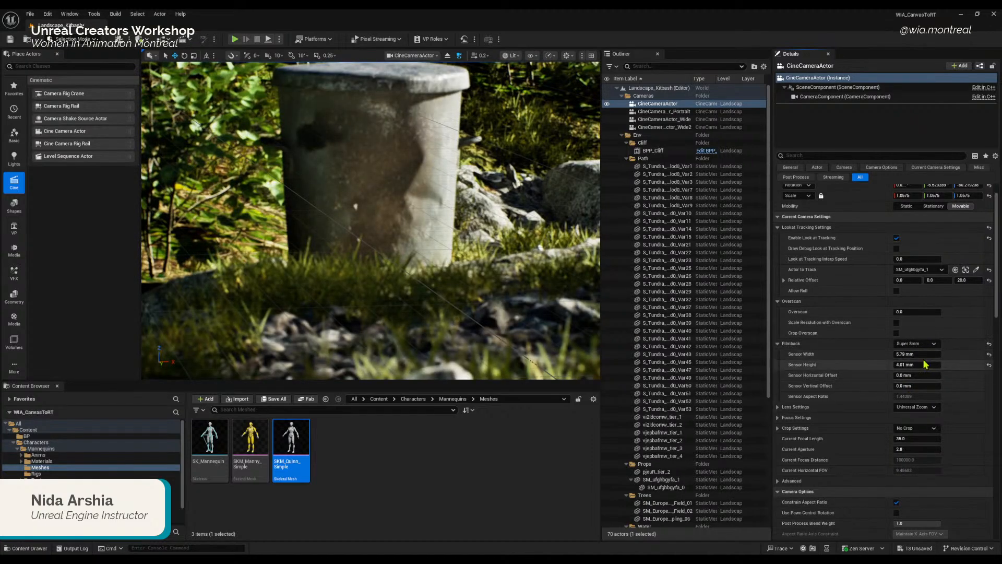
# Step: Return the filmback to 16:9 Digital Film, try a sensor width of about 28.45 mm and reset it to default
pyautogui.click(932, 344)
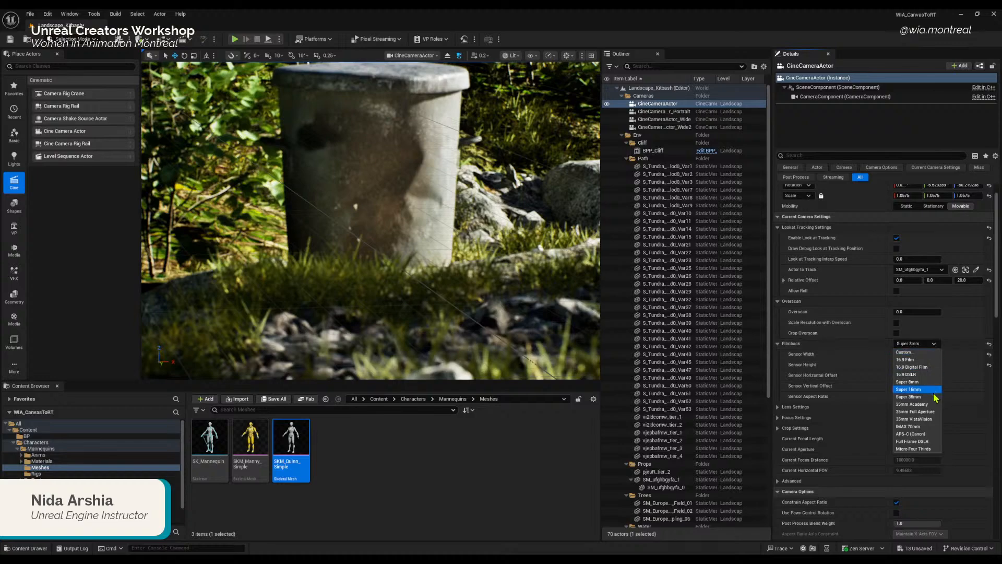
pyautogui.click(918, 344)
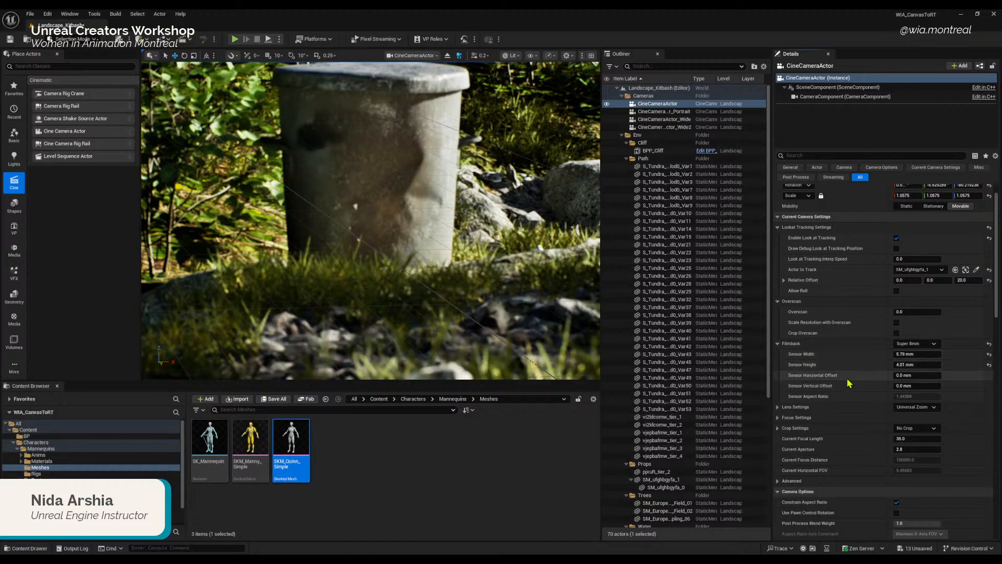
pyautogui.click(932, 345)
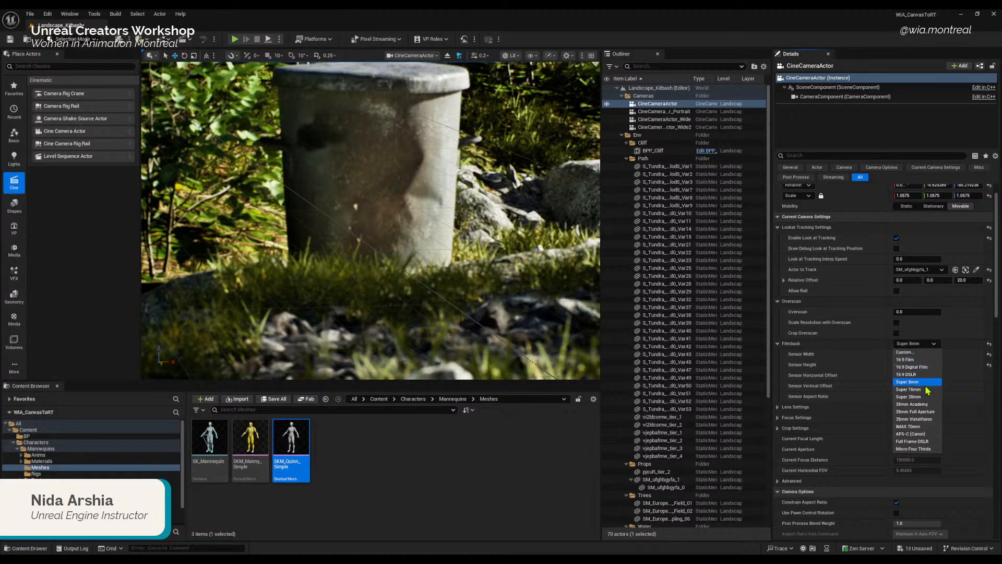
pyautogui.click(918, 368)
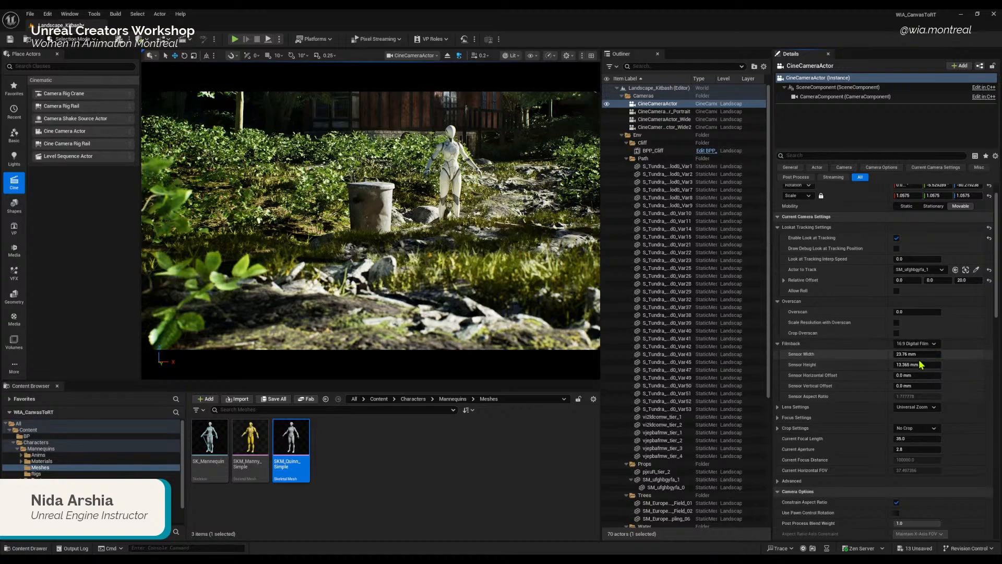
pyautogui.moveTo(907, 355); pyautogui.dragTo(976, 360)
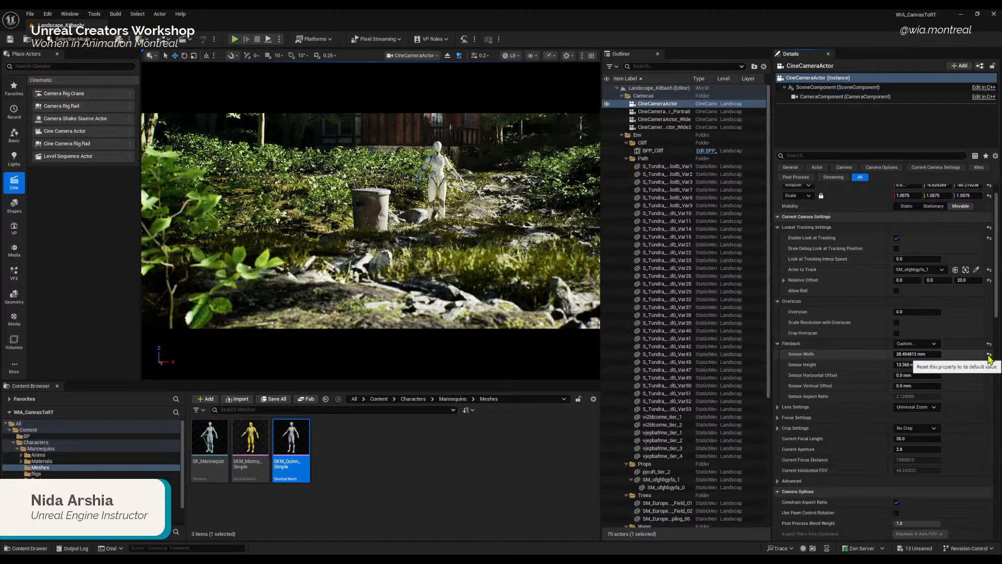
pyautogui.click(990, 355)
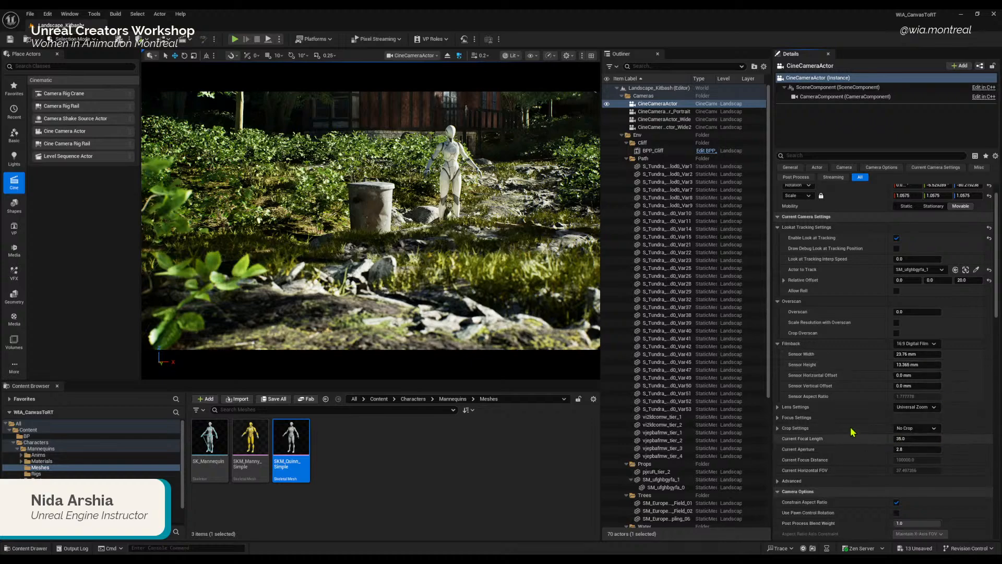
# Step: Expand the cine camera's Lens Settings, look through the lens presets and keep Universal Zoom
pyautogui.click(789, 410)
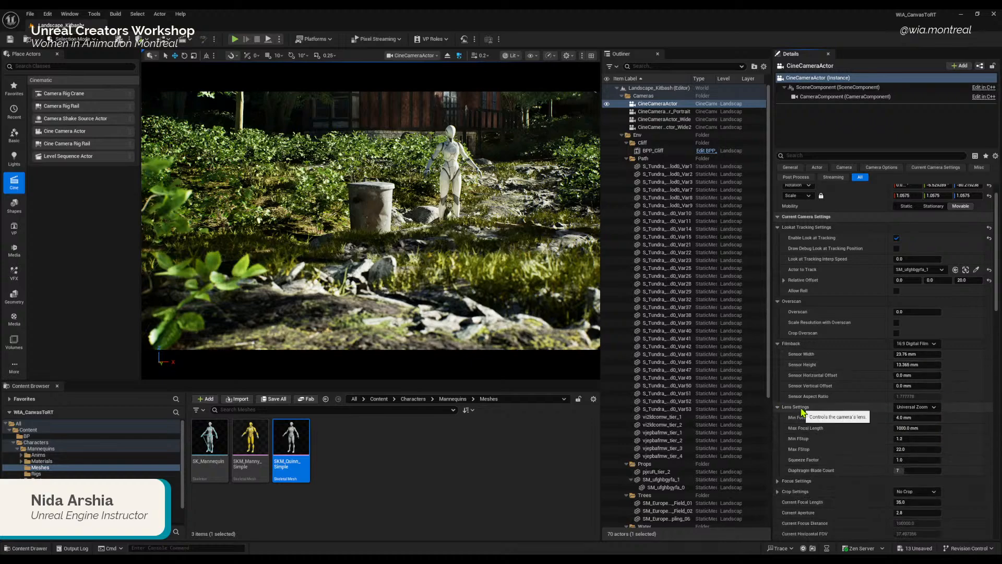
pyautogui.click(933, 411)
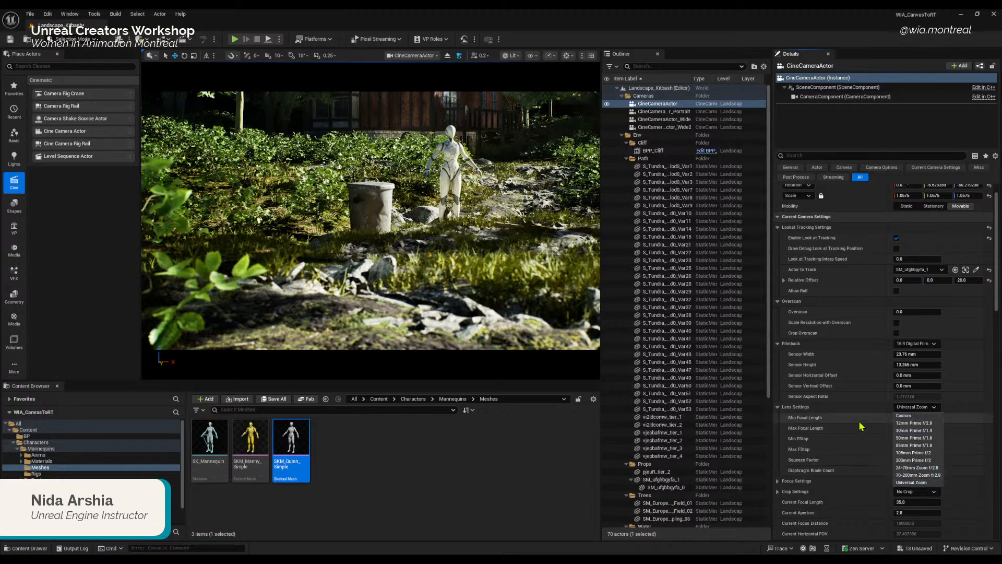
pyautogui.click(918, 482)
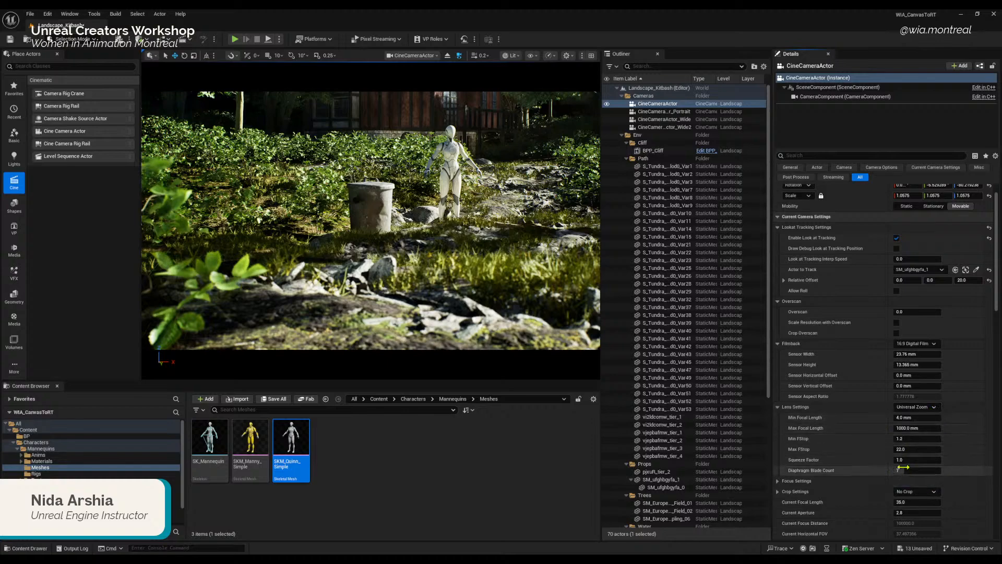
pyautogui.scroll(-1, 899, 470)
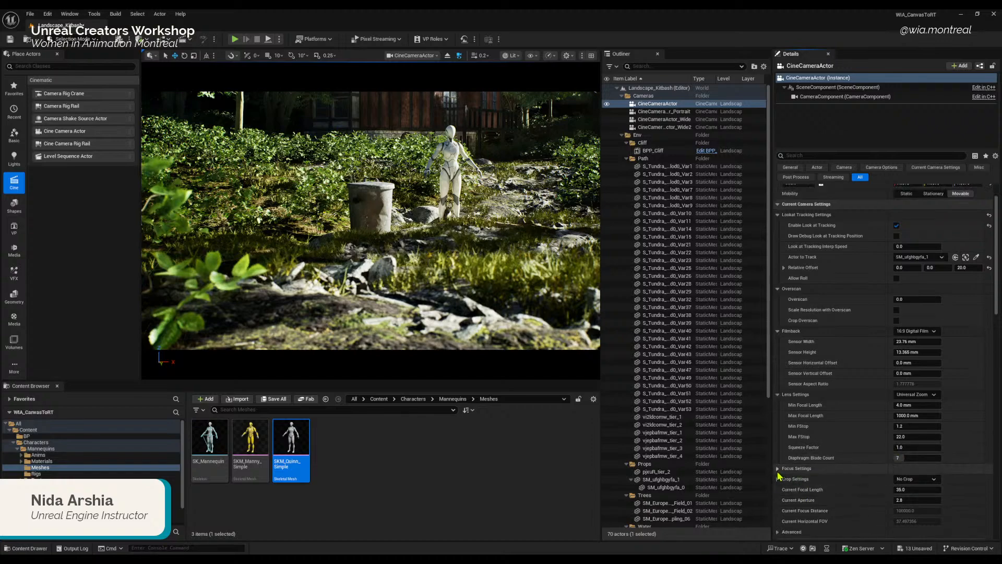
# Step: Look at the camera's Focus Settings, and try a current focal length of about 22.43 before resetting it to default
pyautogui.click(778, 472)
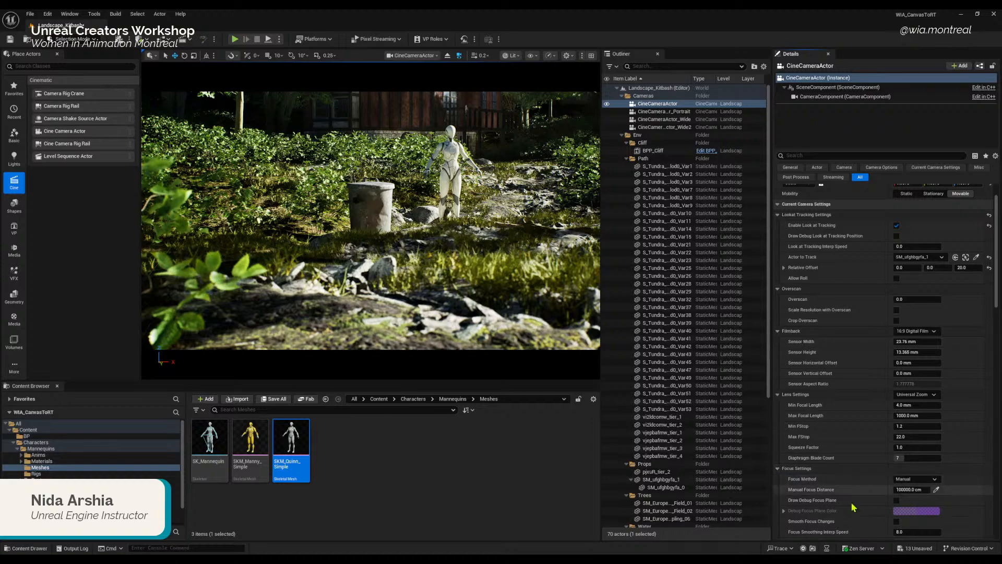
pyautogui.scroll(-3, 848, 505)
pyautogui.scroll(-3, 849, 505)
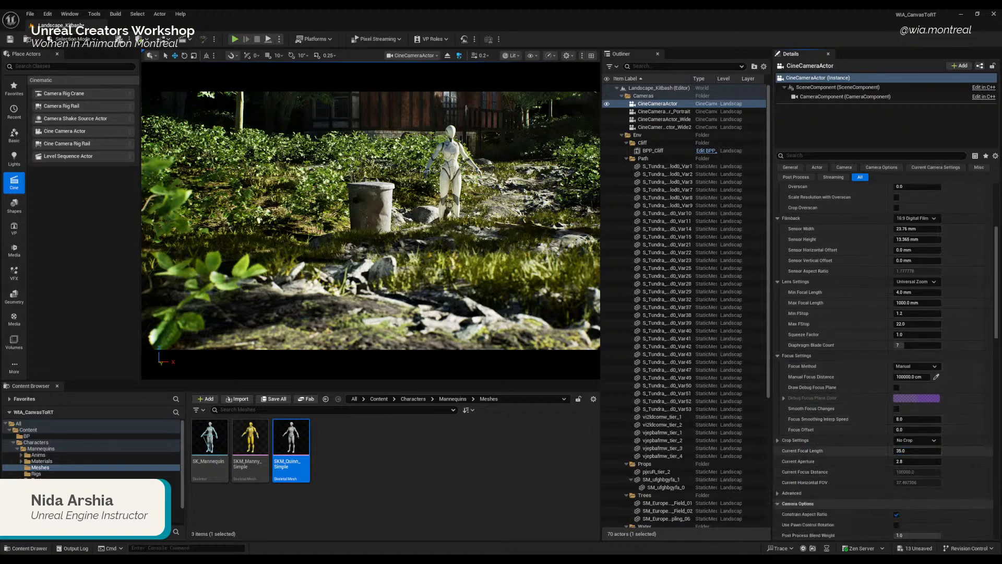
pyautogui.moveTo(910, 451)
pyautogui.mouseDown()
pyautogui.moveTo(985, 451)
pyautogui.moveTo(877, 451)
pyautogui.moveTo(898, 451)
pyautogui.mouseUp()
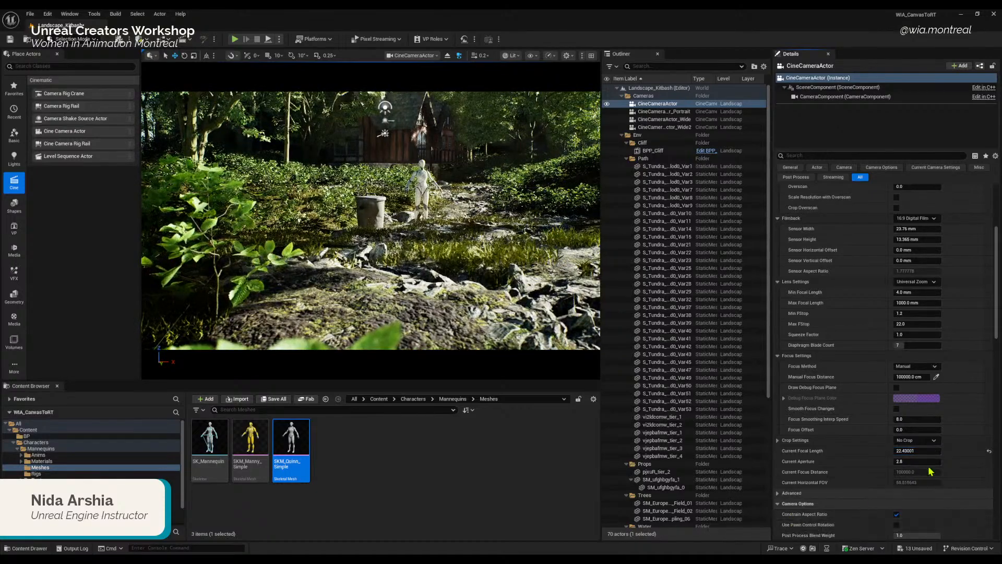
pyautogui.click(990, 451)
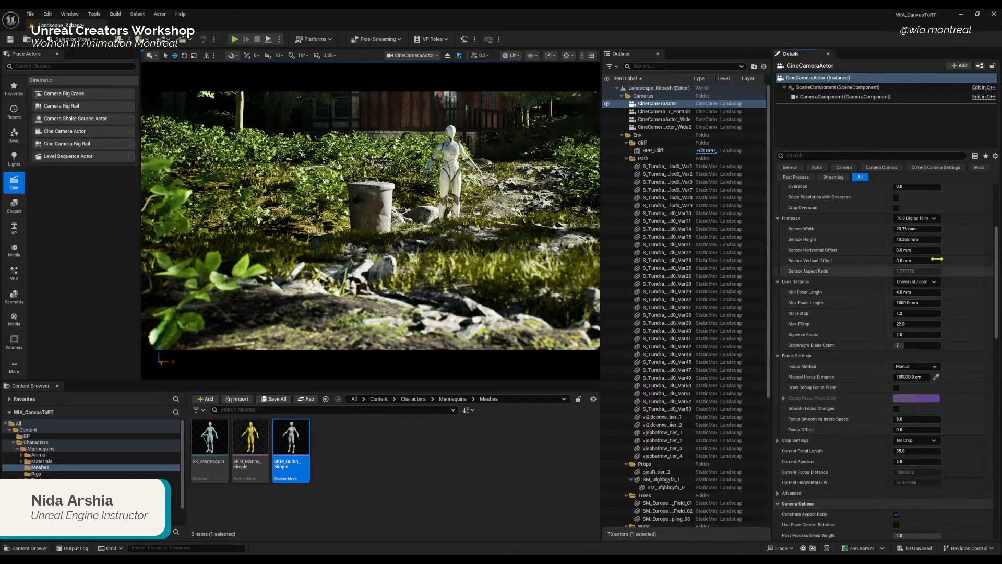
pyautogui.click(777, 356)
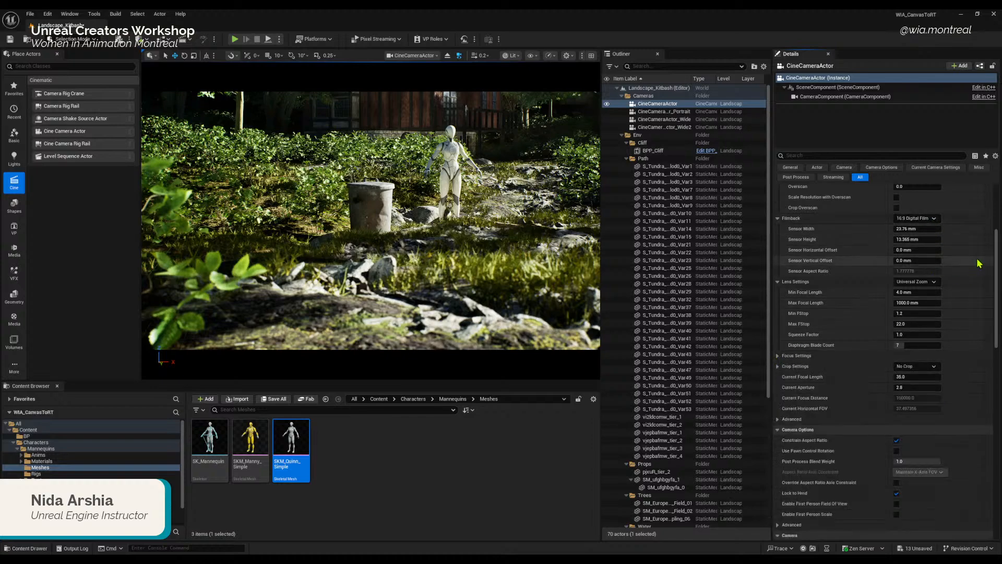
# Step: Try the 12mm Prime f/2.8 and 85mm Prime f/1.8 lens presets, and return to Universal Zoom with the default focal length
pyautogui.click(932, 283)
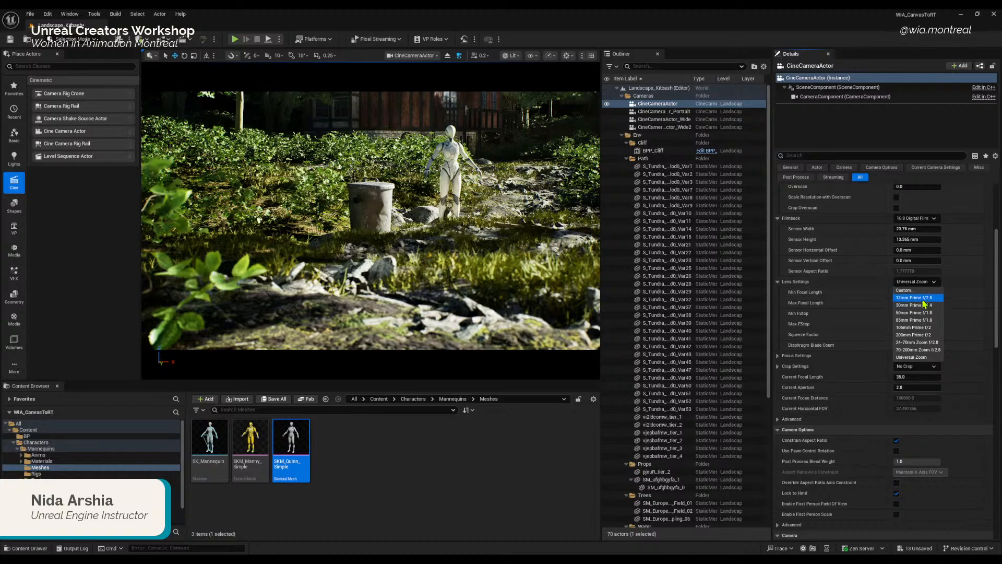
pyautogui.click(925, 299)
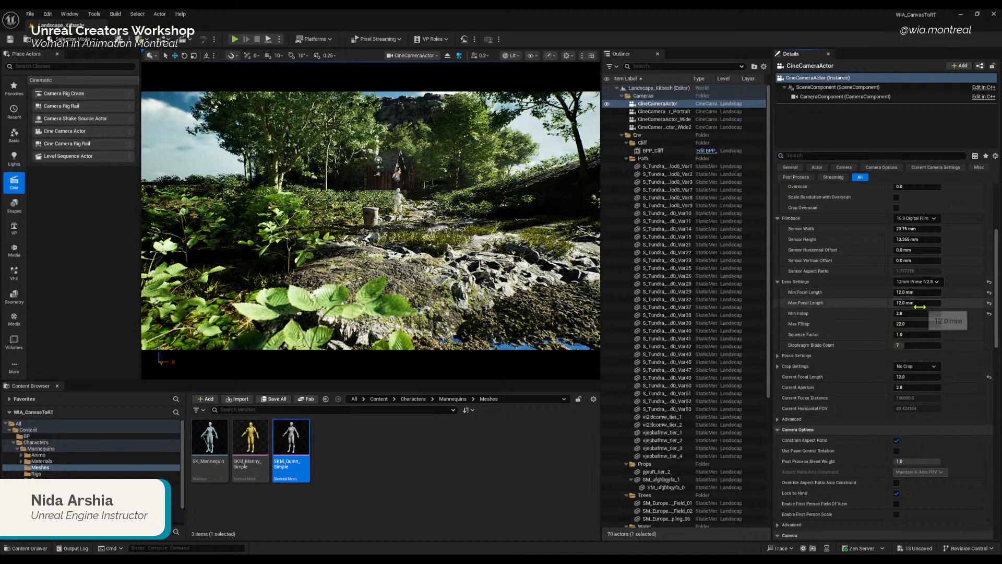
pyautogui.click(917, 281)
pyautogui.click(923, 320)
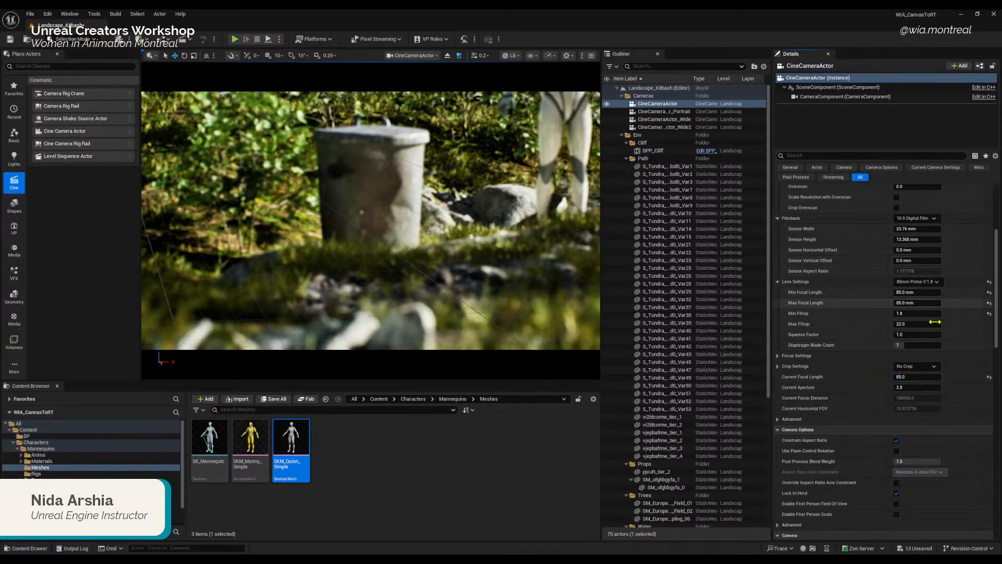
pyautogui.click(937, 282)
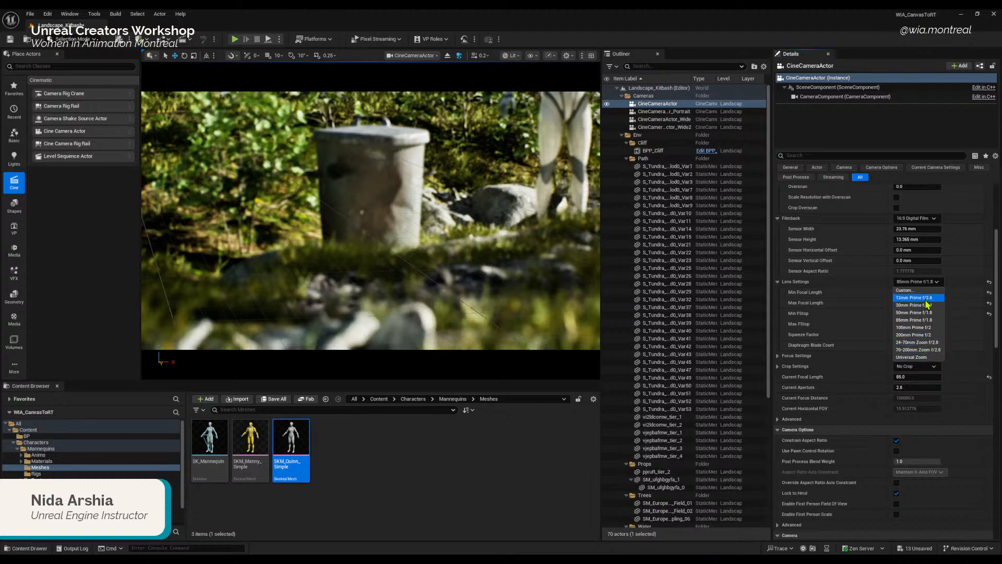
pyautogui.click(925, 356)
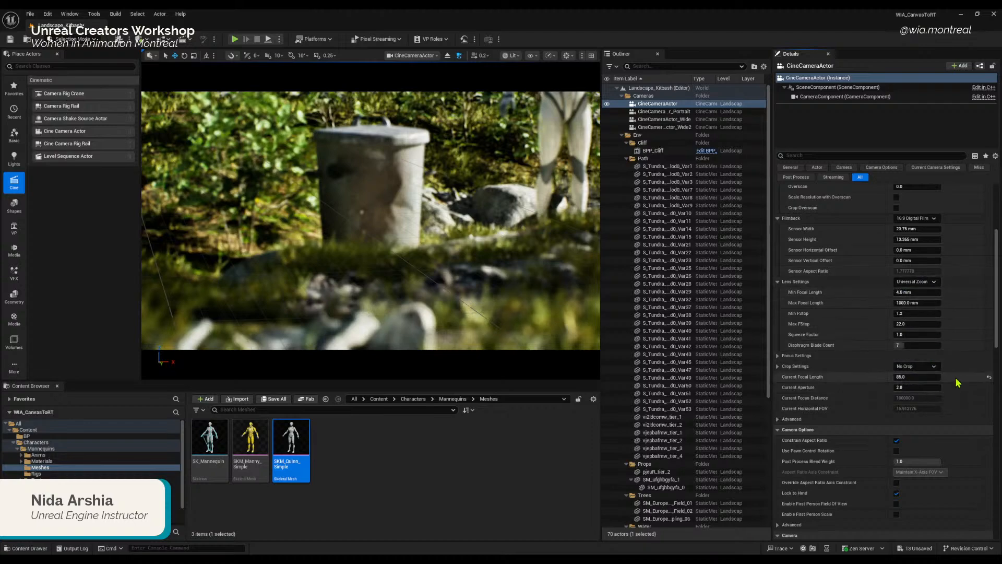
pyautogui.click(990, 377)
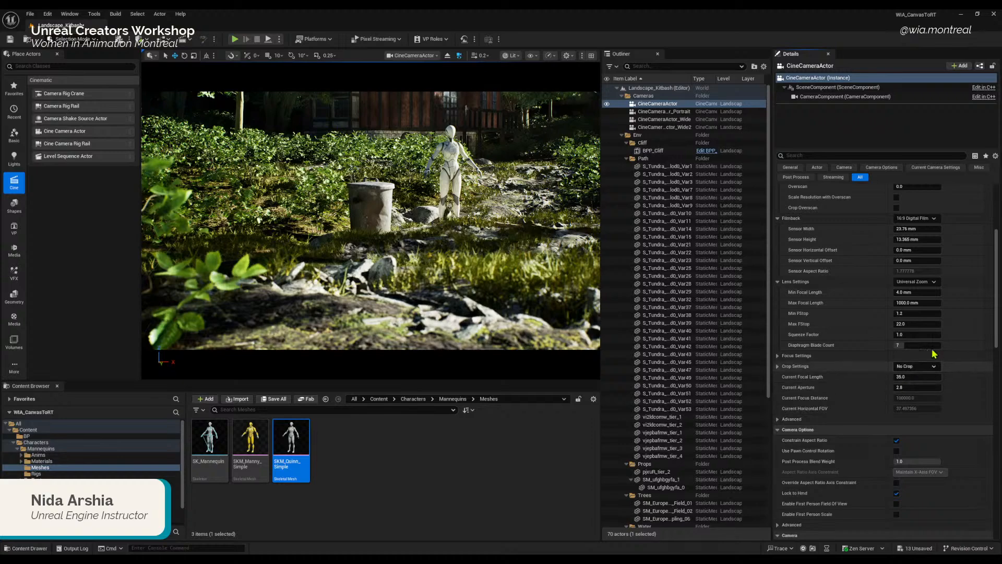
# Step: Try a current aperture of 5.6 on the camera and lower it to 1.2
pyautogui.click(907, 388)
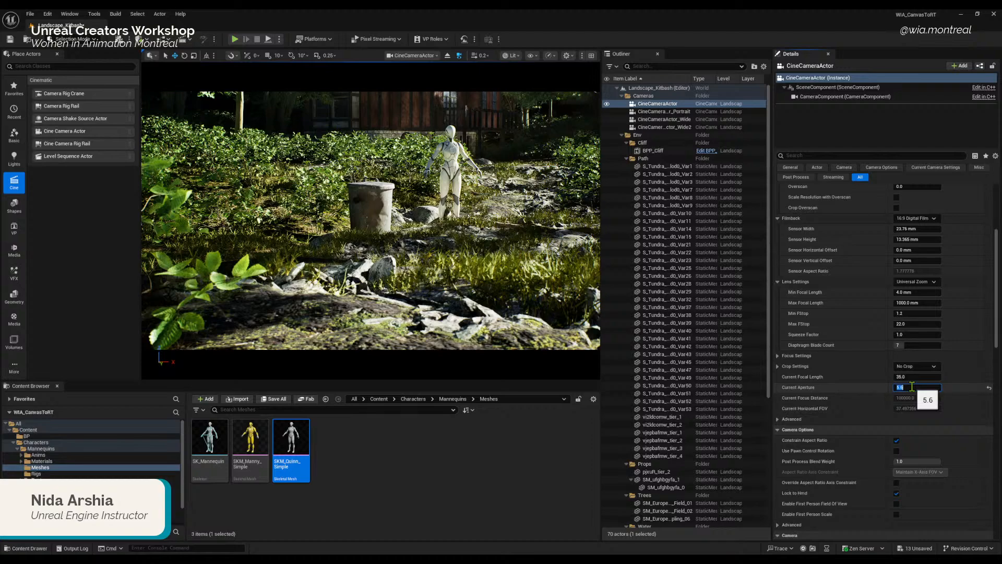
pyautogui.press('Return')
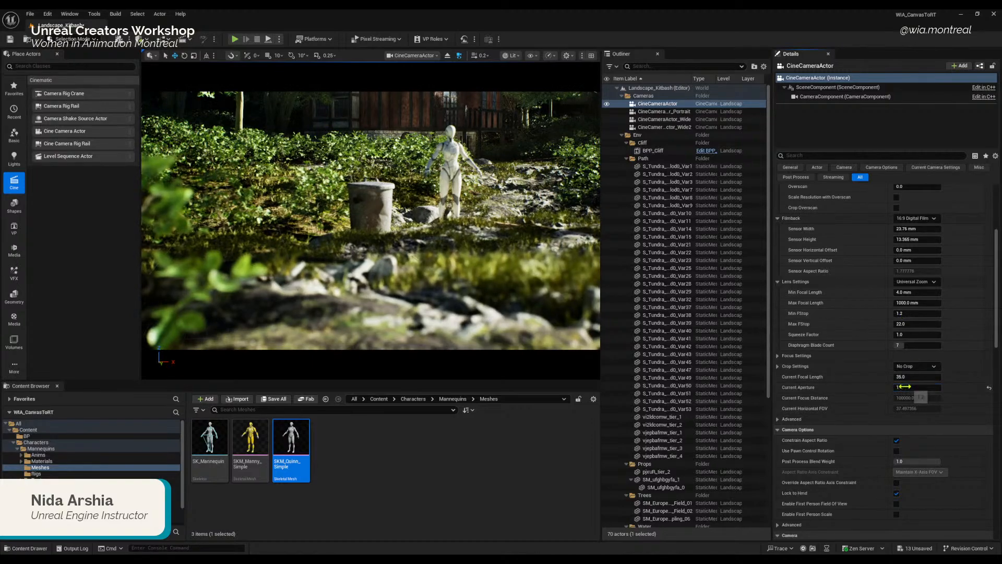
# Step: Try a Min FStop and current aperture of 0.1, and reset the Min FStop to default
pyautogui.click(915, 314)
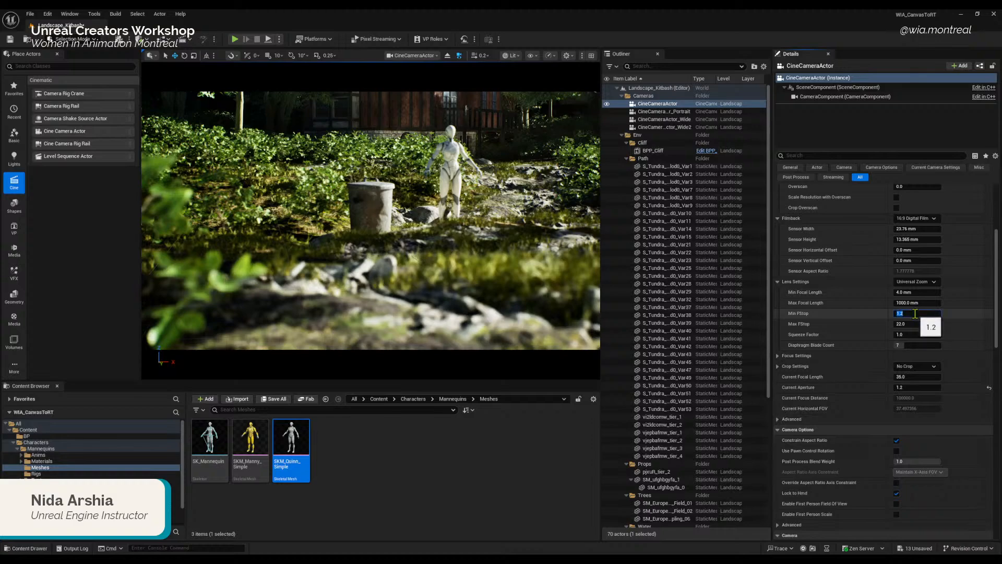
pyautogui.write('0.1')
pyautogui.press('Return')
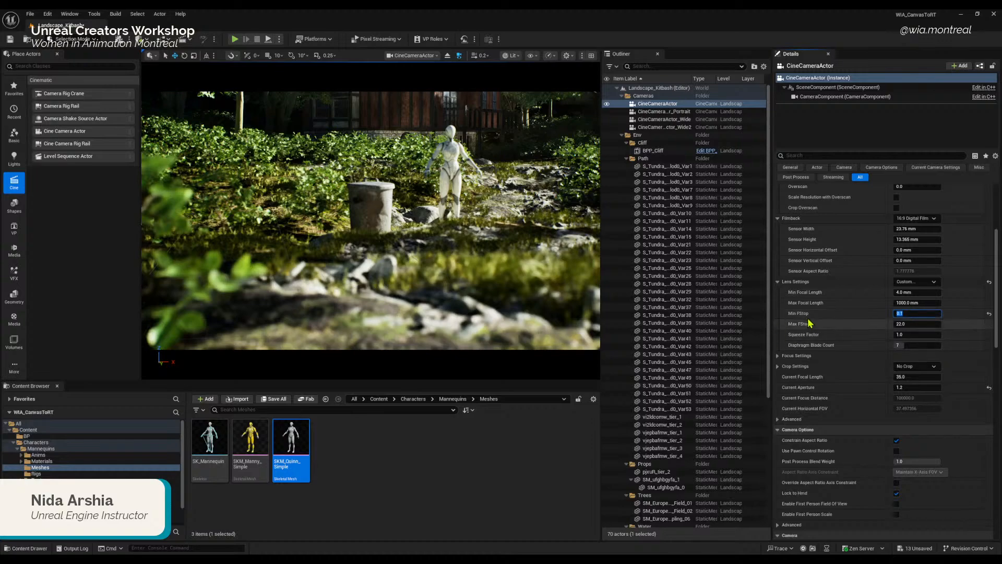
pyautogui.click(913, 387)
pyautogui.write('0.1')
pyautogui.press('Return')
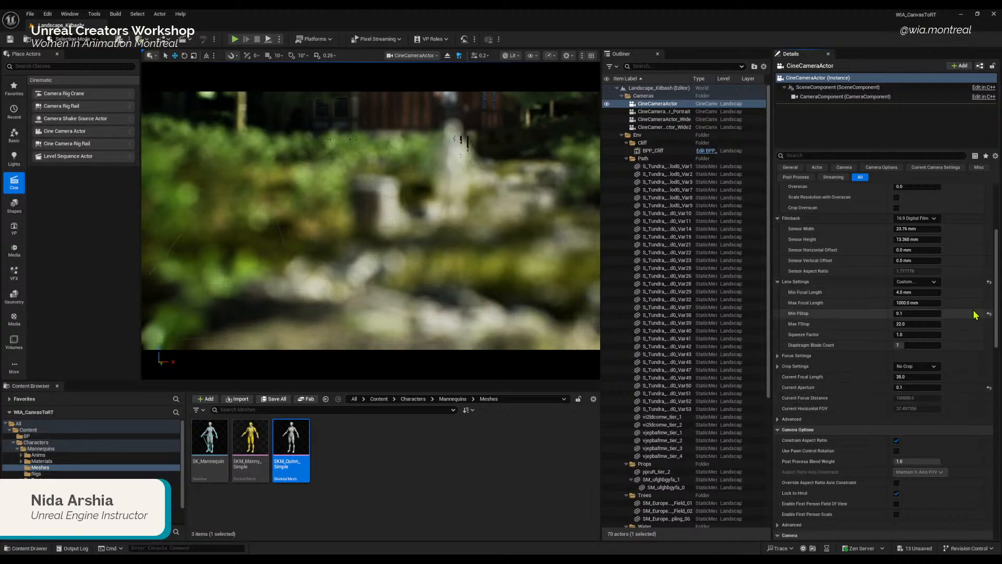
pyautogui.click(990, 315)
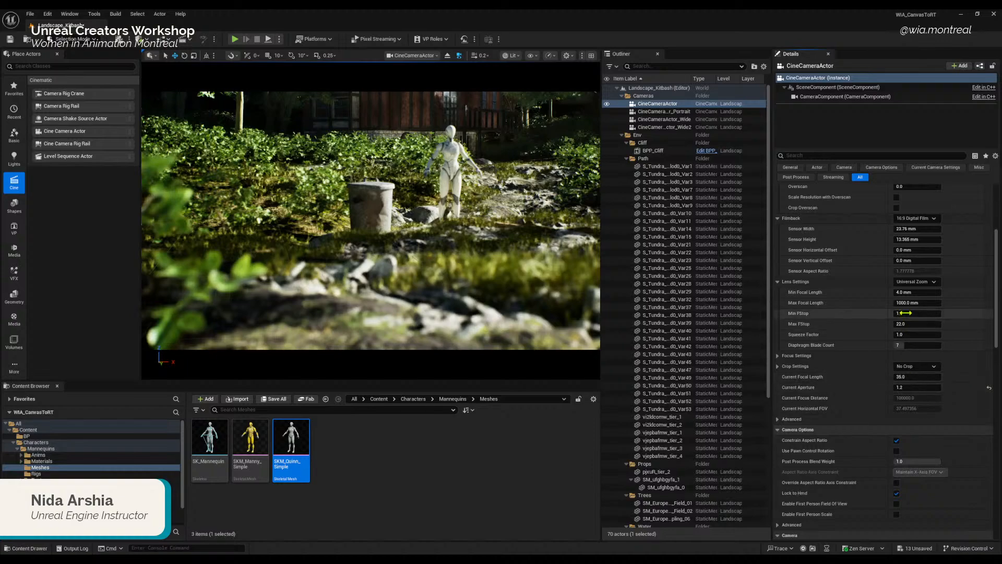
pyautogui.click(916, 388)
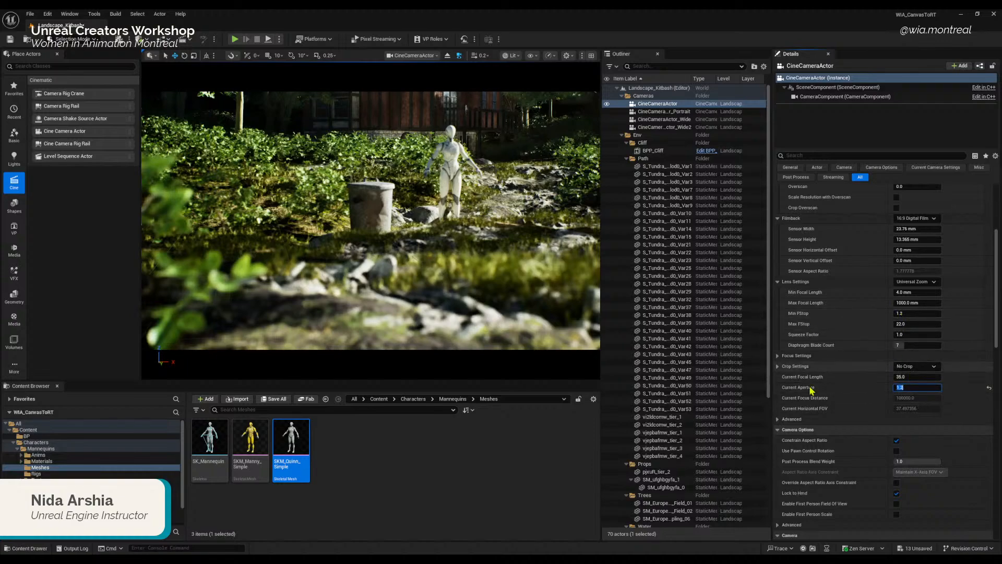
pyautogui.click(878, 388)
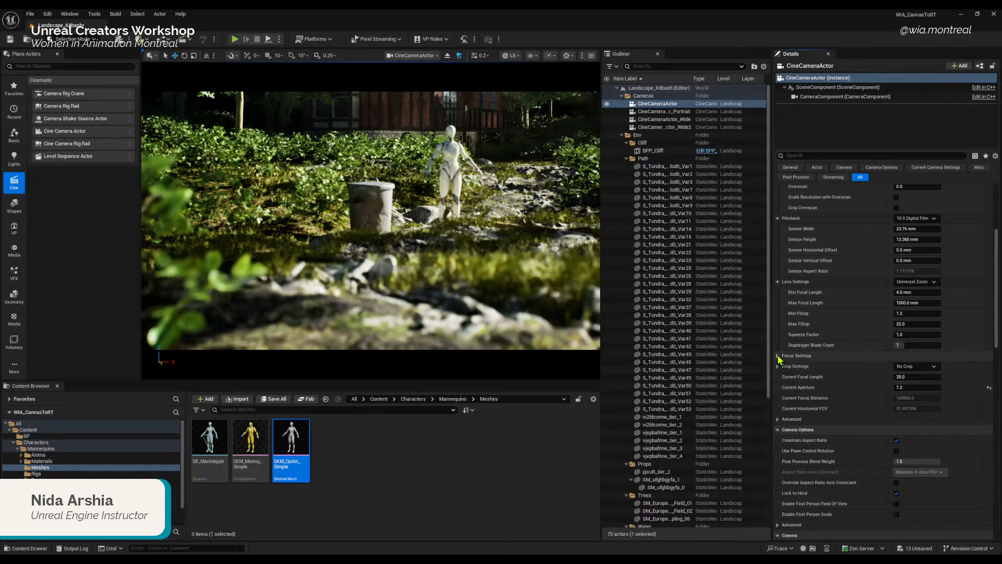
# Step: Expand the Focus Settings and sample the manual focus distance from the mannequin's head and from the trash can
pyautogui.click(778, 356)
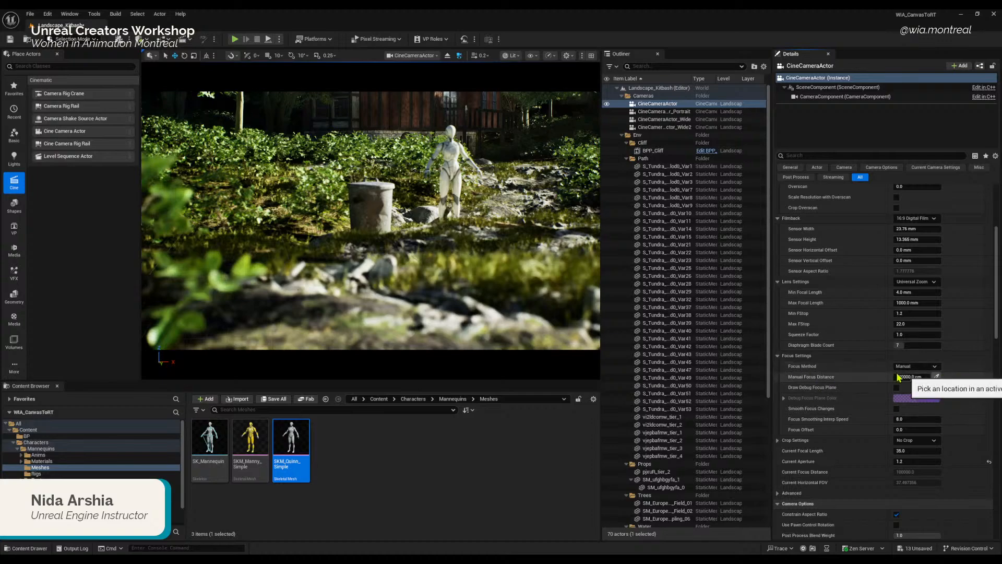
pyautogui.click(453, 129)
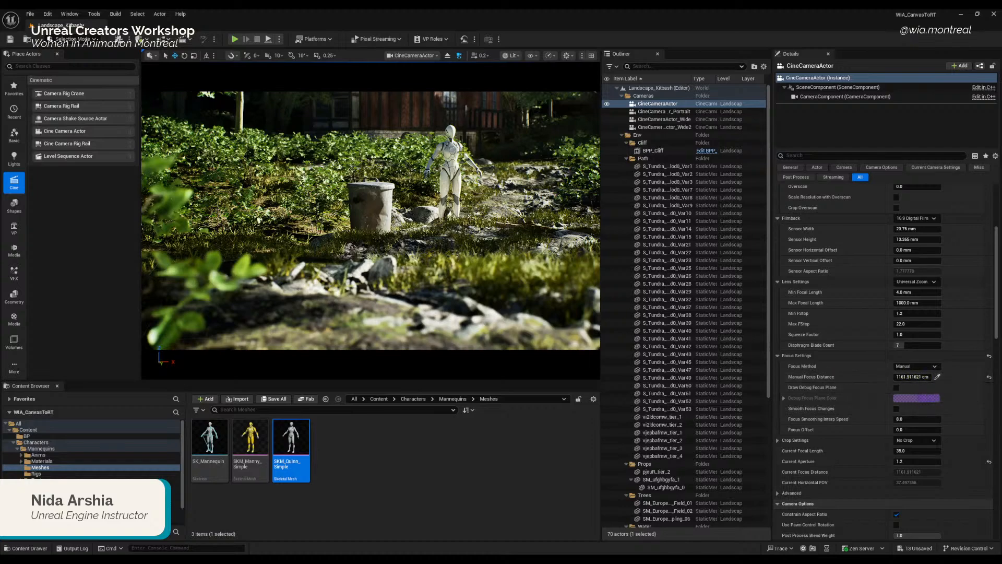
pyautogui.click(938, 377)
pyautogui.click(375, 192)
# Step: Set the focus offset to about -711.46 with the debug focus plane drawn, and turn the plane off
pyautogui.click(896, 387)
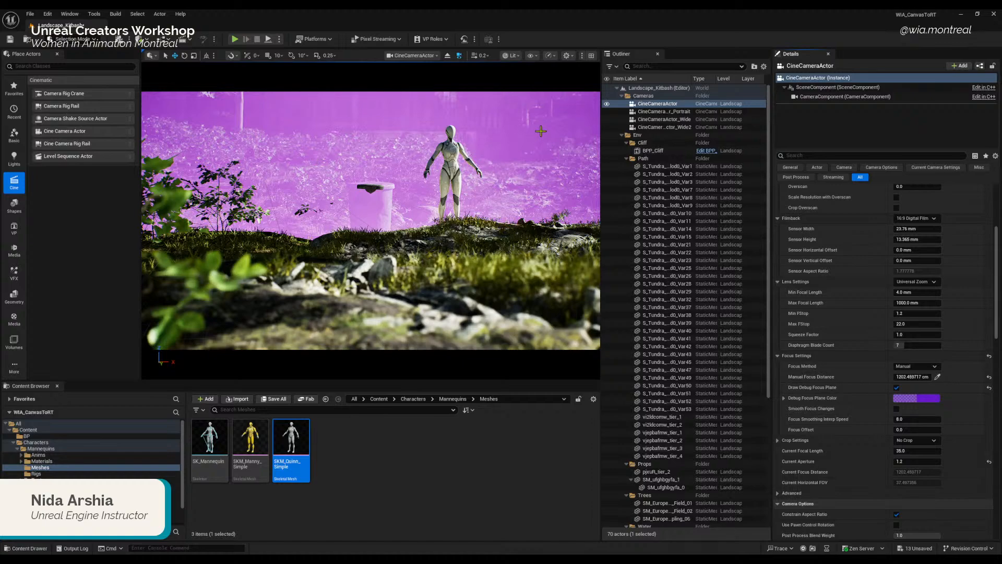
pyautogui.click(897, 388)
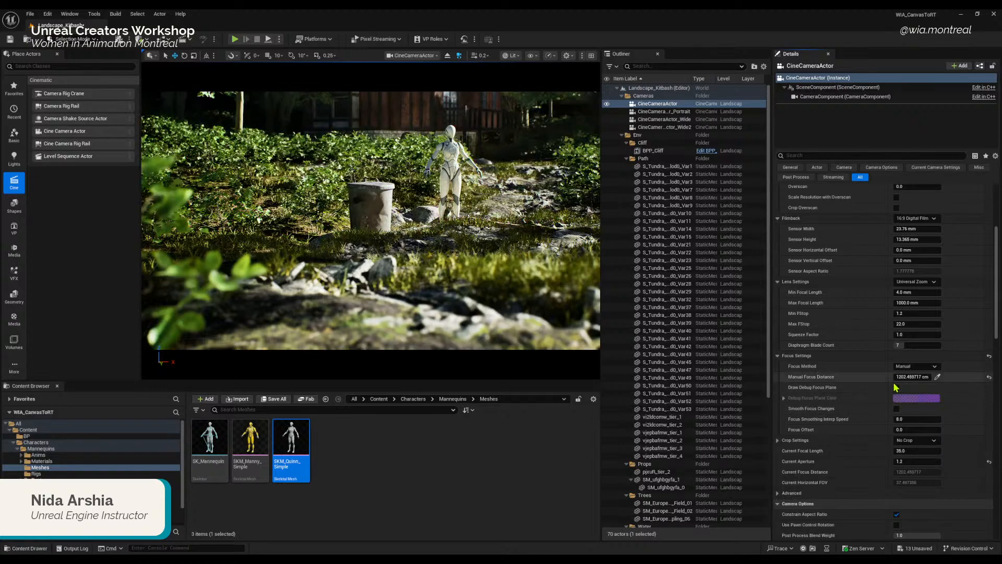
pyautogui.click(897, 388)
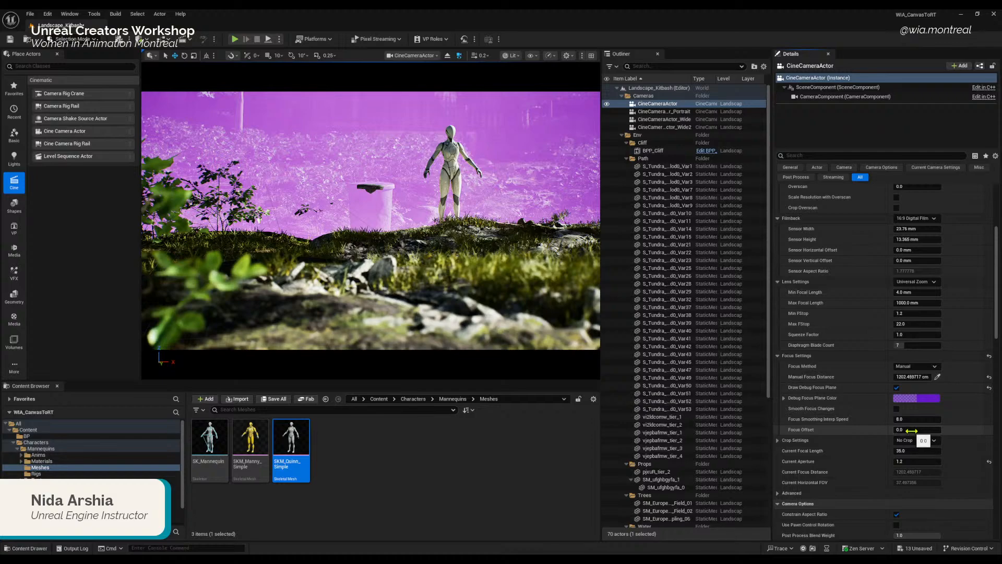
pyautogui.moveTo(911, 431)
pyautogui.mouseDown()
pyautogui.moveTo(801, 431)
pyautogui.moveTo(917, 433)
pyautogui.mouseUp()
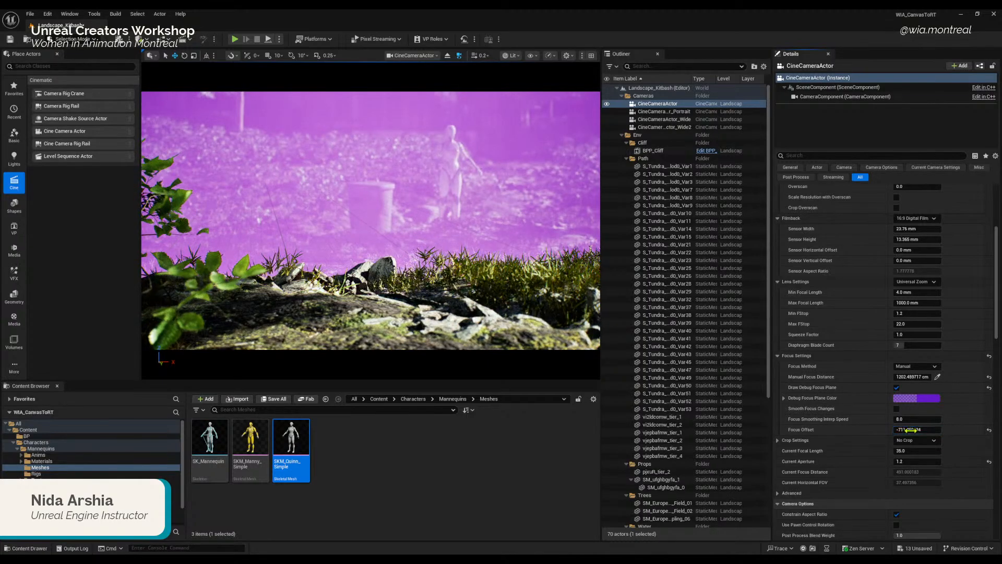
pyautogui.click(896, 389)
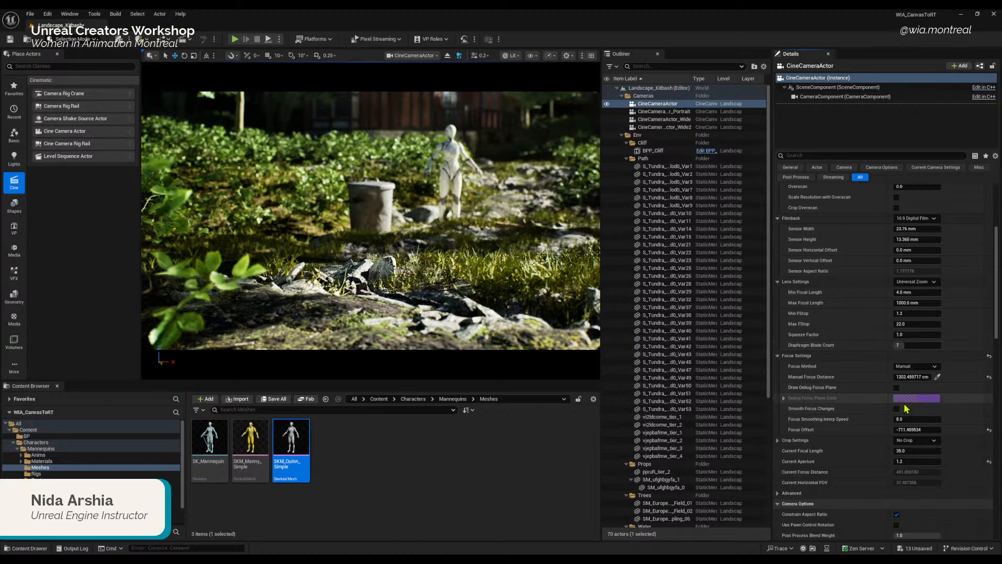
# Step: Set the camera's focus method to Tracking and expand the Tracking Focus Settings
pyautogui.click(932, 367)
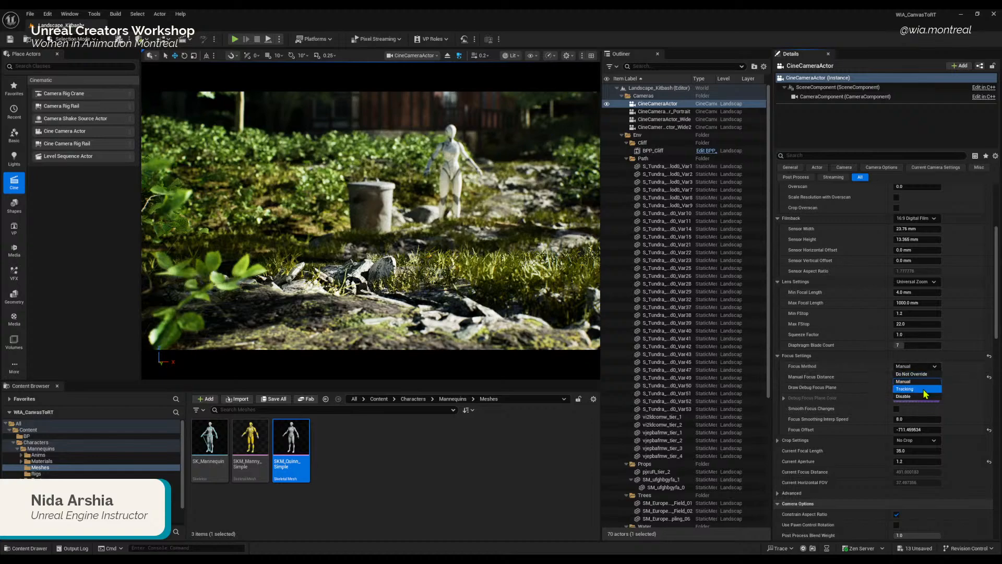
pyautogui.click(918, 390)
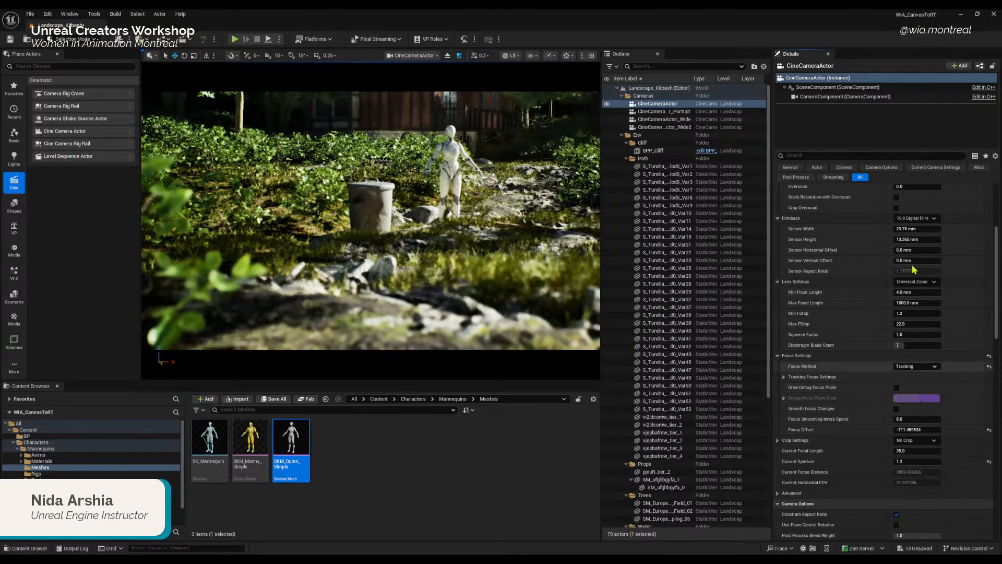
pyautogui.scroll(3, 896, 302)
pyautogui.scroll(1, 896, 302)
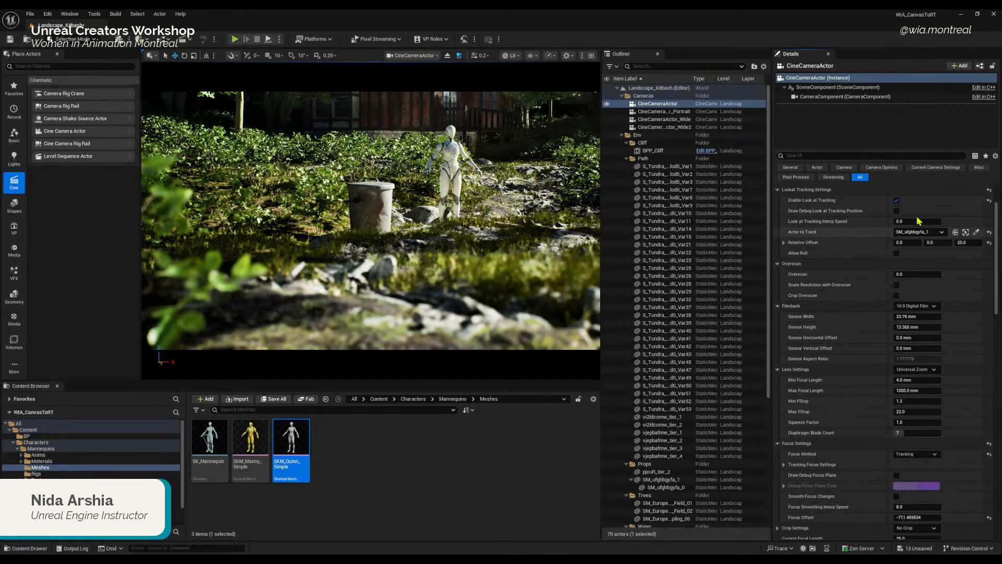
pyautogui.scroll(-5, 803, 412)
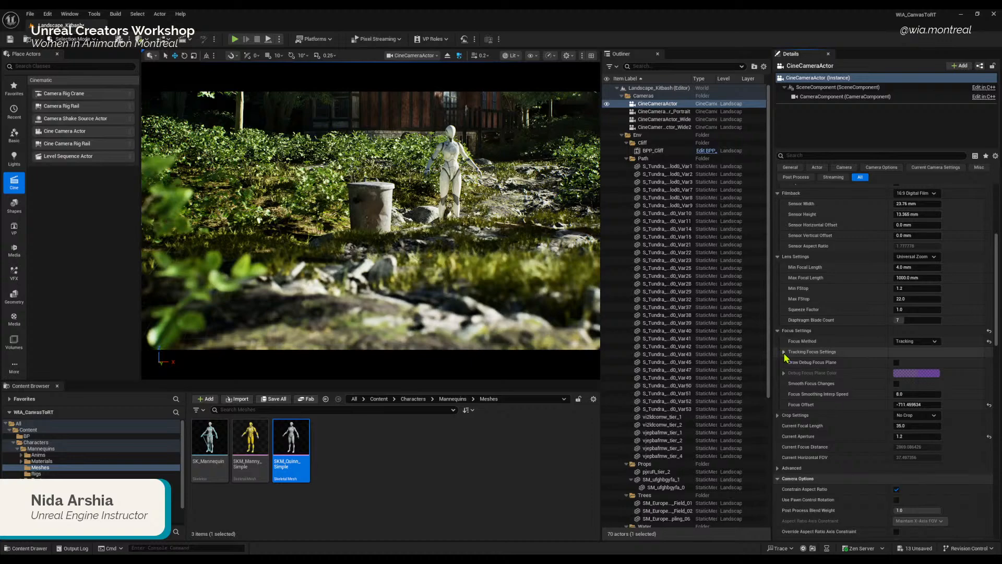
pyautogui.click(783, 352)
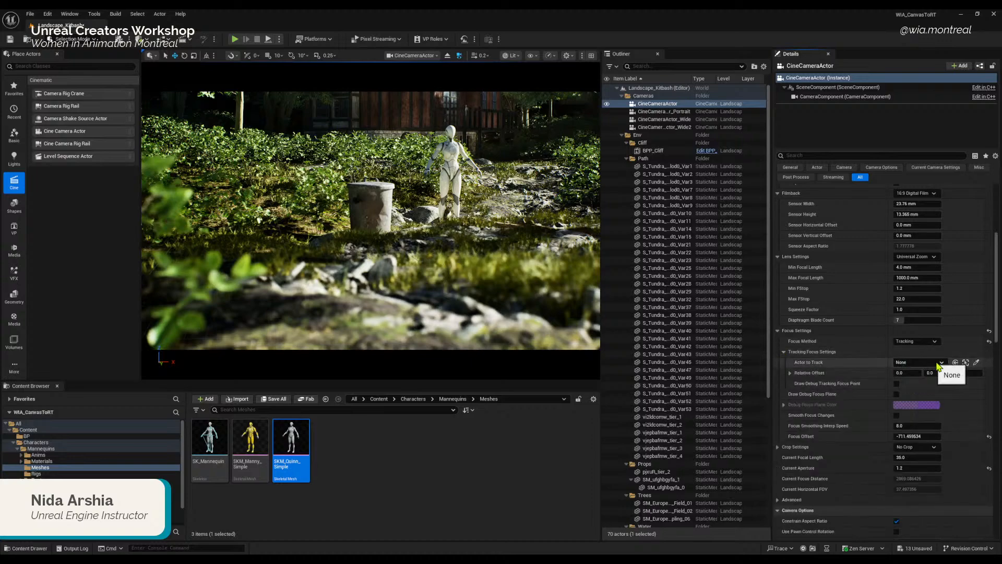
# Step: Set the trash can as the focus tracking actor, draw the debug focus plane, and reset the focus offset to default
pyautogui.click(976, 362)
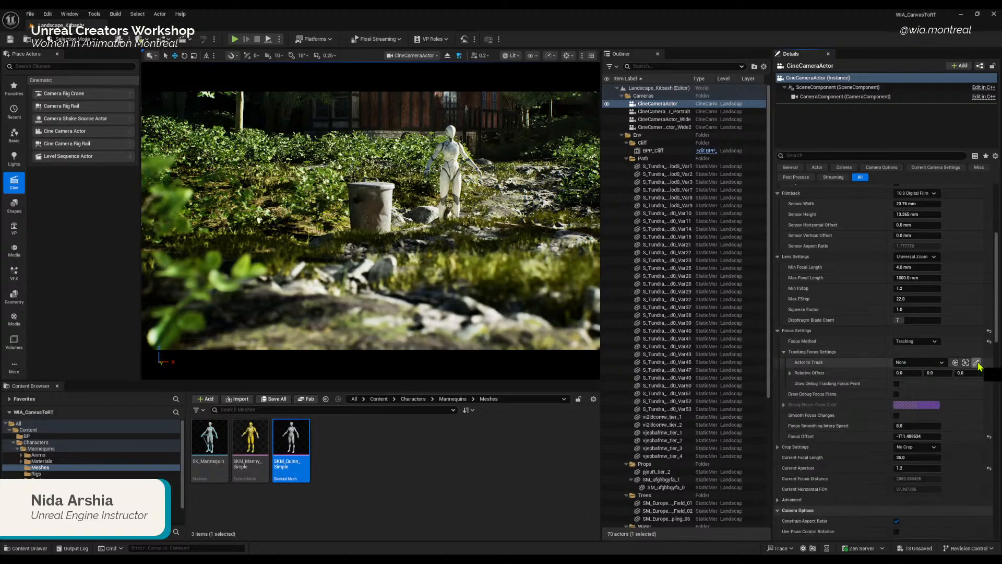
pyautogui.click(370, 201)
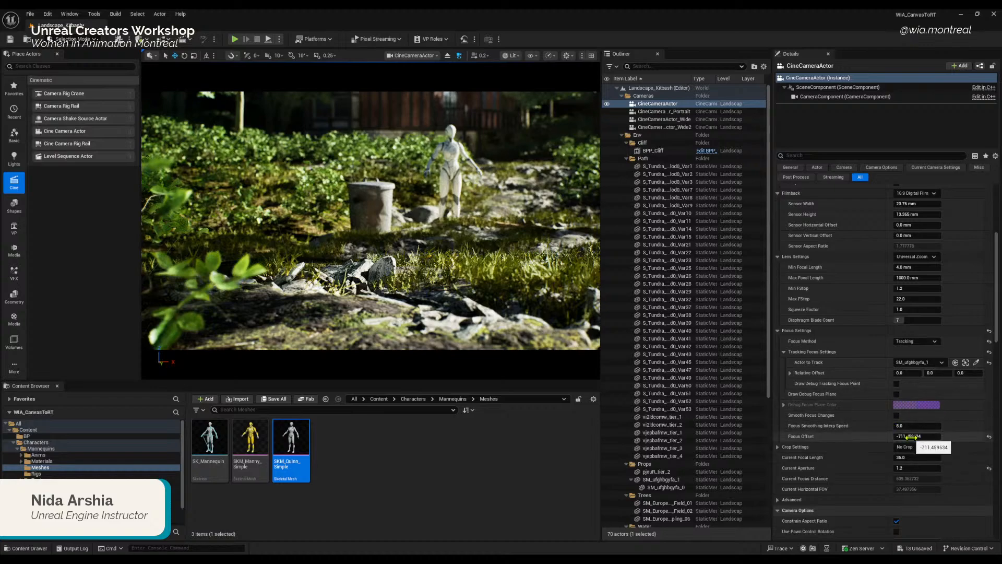
pyautogui.click(897, 395)
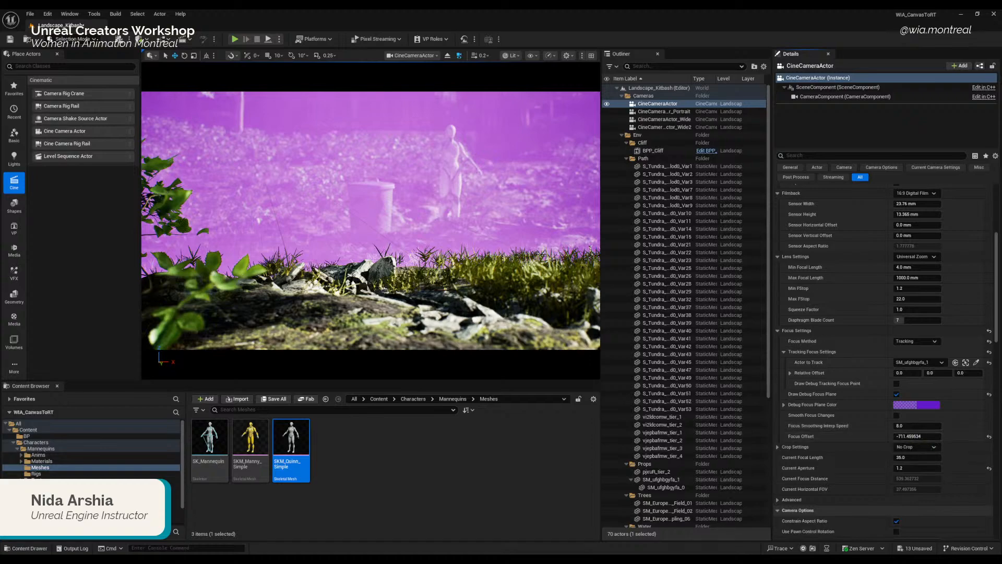
pyautogui.click(989, 437)
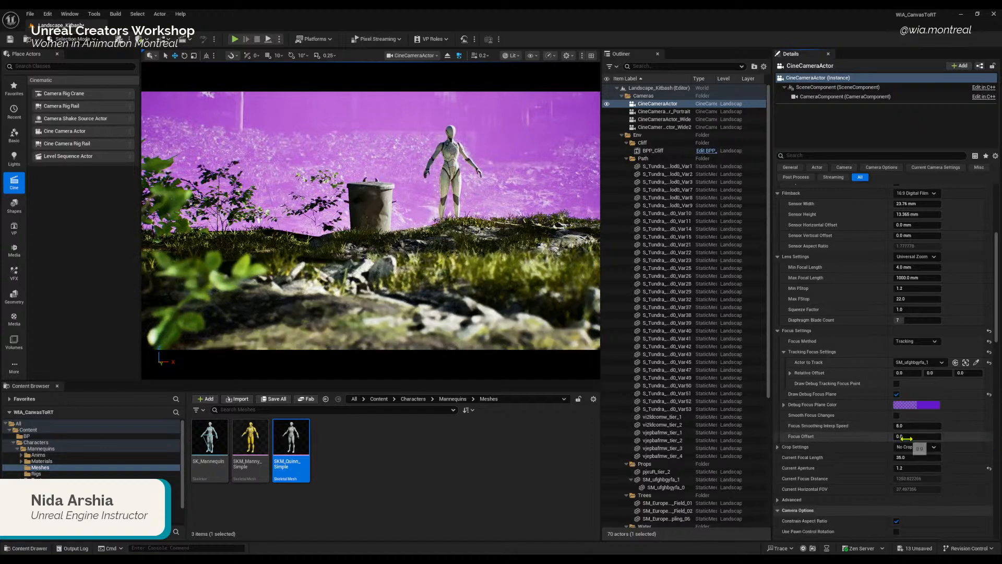
# Step: Try the rocky ground piece as the focus tracking actor and switch tracking back to the trash can
pyautogui.click(976, 363)
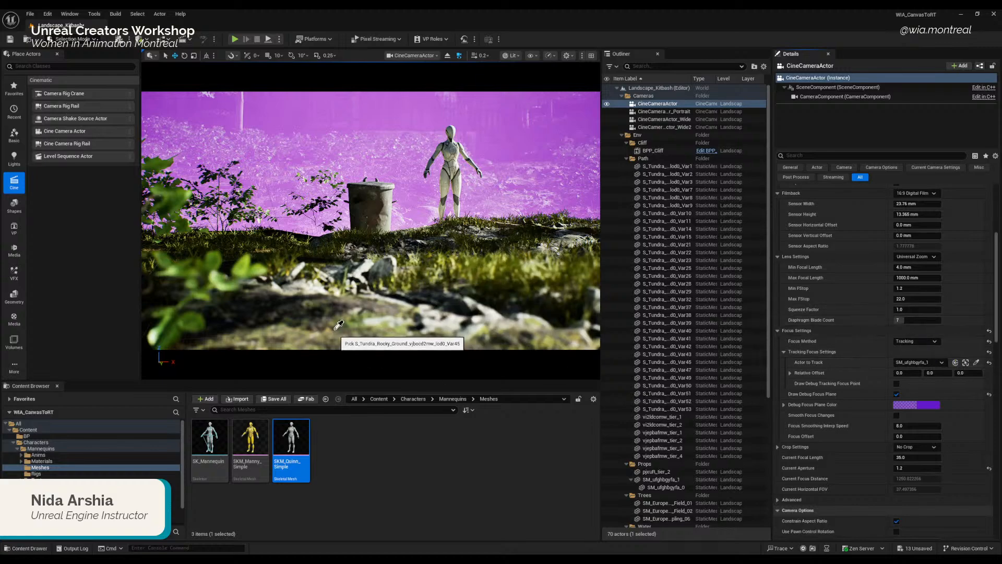
pyautogui.click(381, 267)
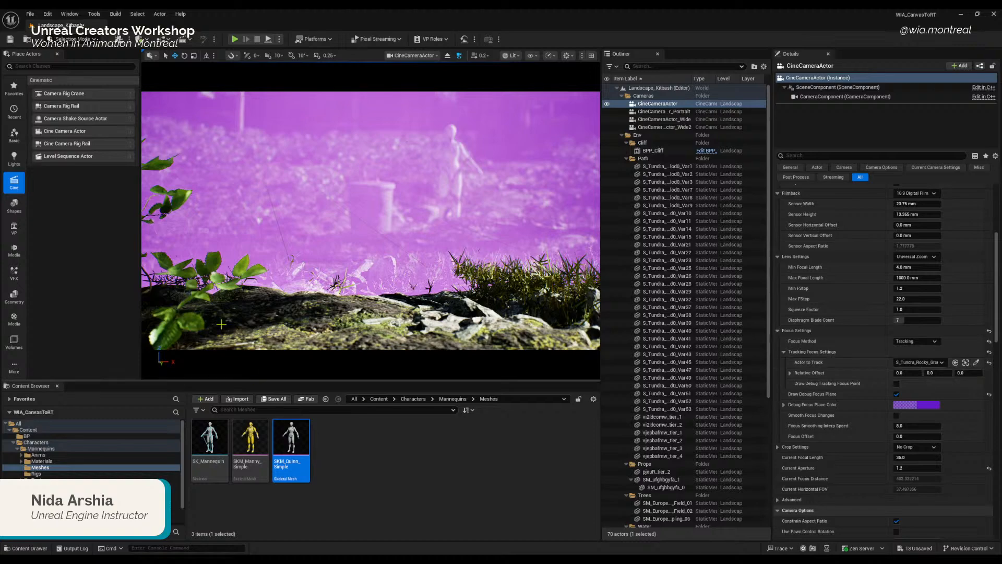
pyautogui.click(975, 362)
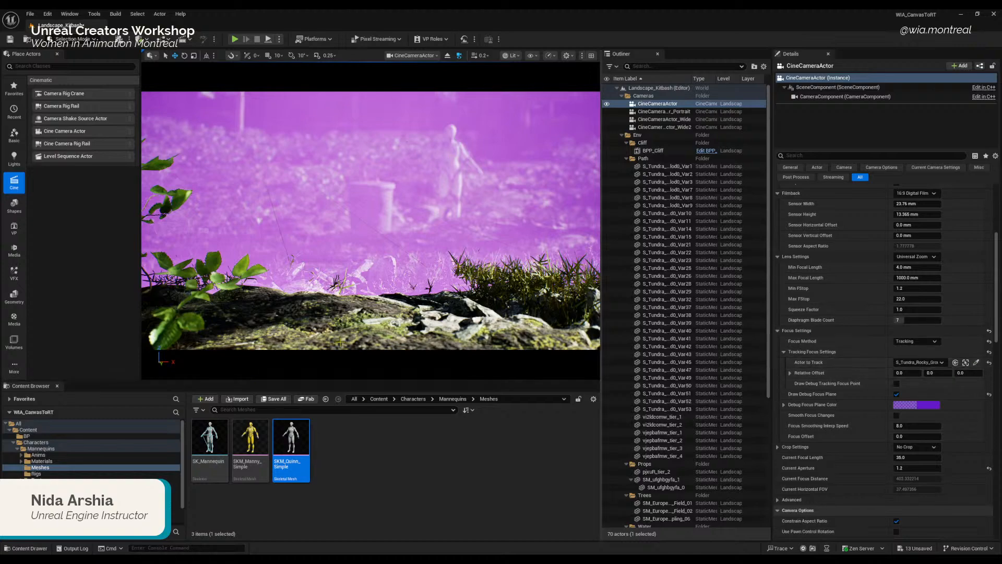
pyautogui.click(976, 363)
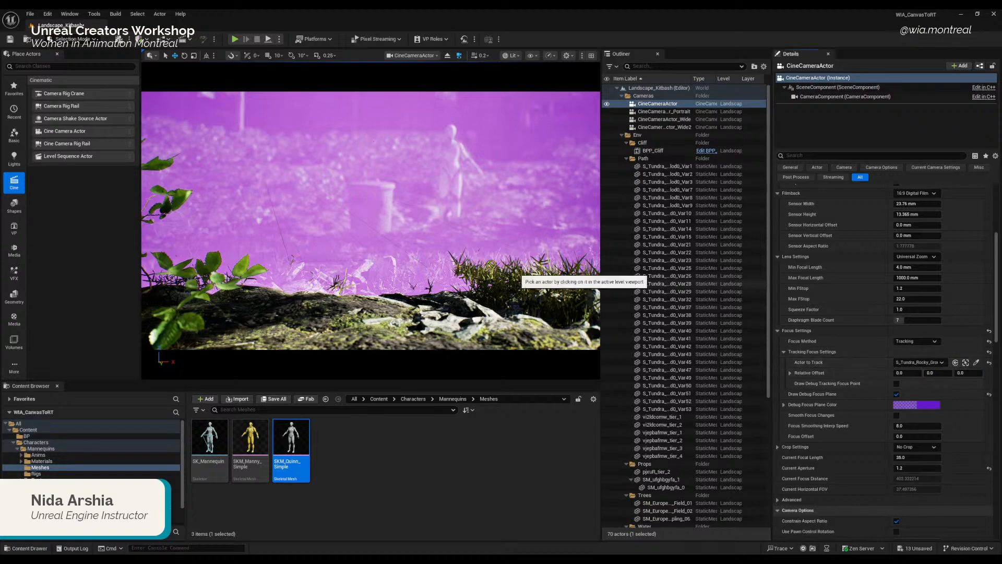
pyautogui.click(357, 181)
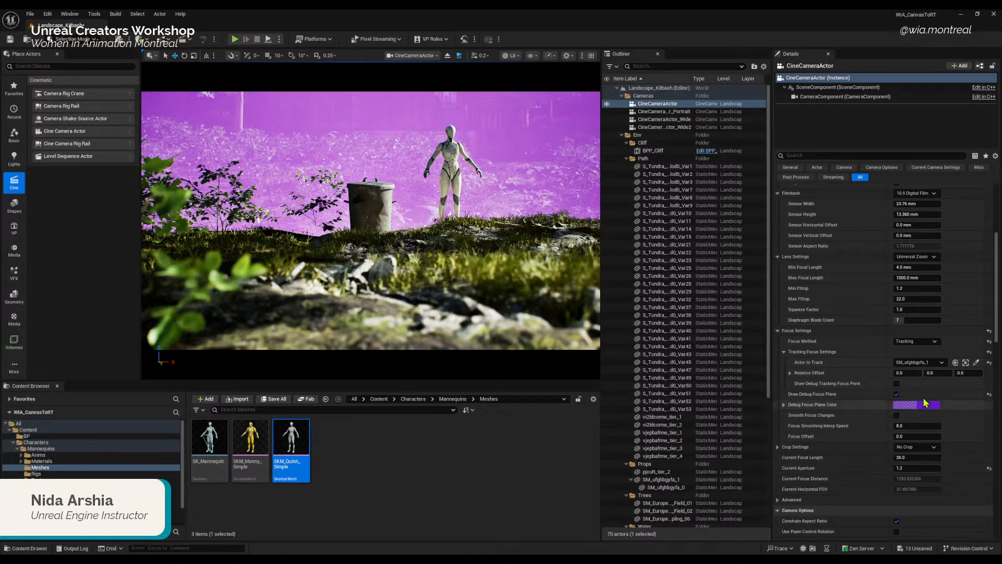
# Step: Set the focus offset to about -32.45 and turn off the debug focus plane
pyautogui.click(911, 437)
pyautogui.moveTo(911, 436); pyautogui.dragTo(893, 436)
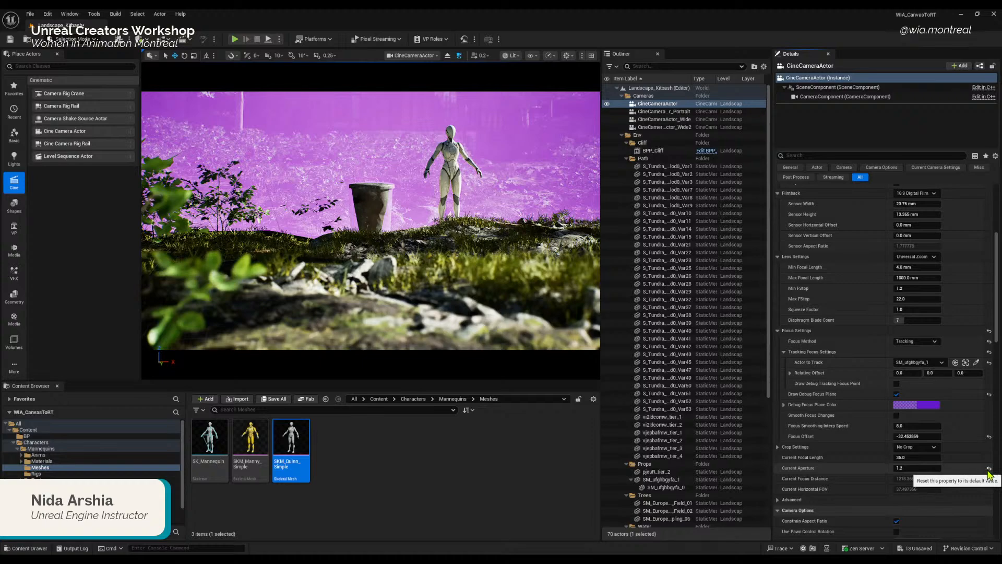
pyautogui.click(897, 395)
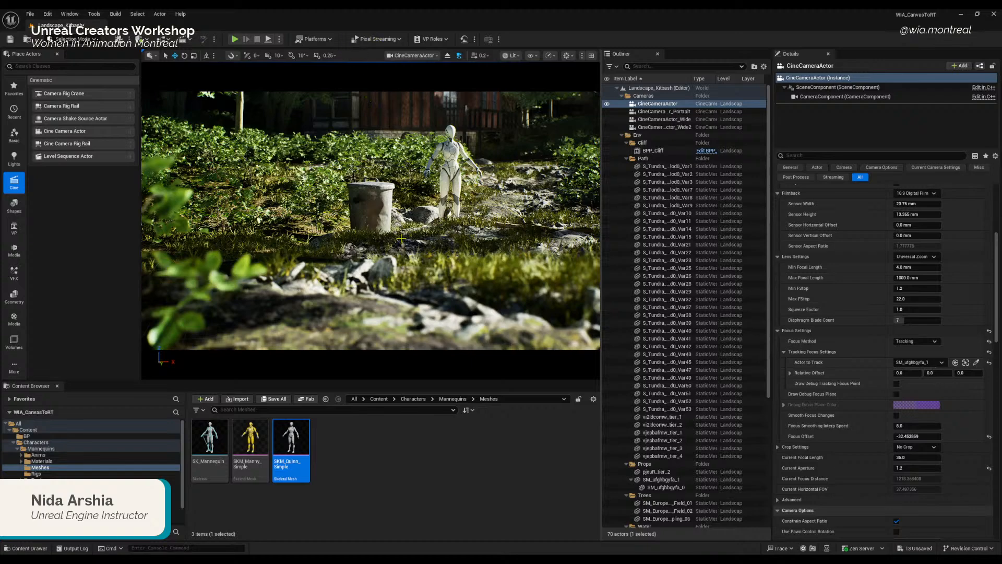
# Step: Select the trash can to check which actor it is, and reselect the CineCameraActor
pyautogui.click(376, 216)
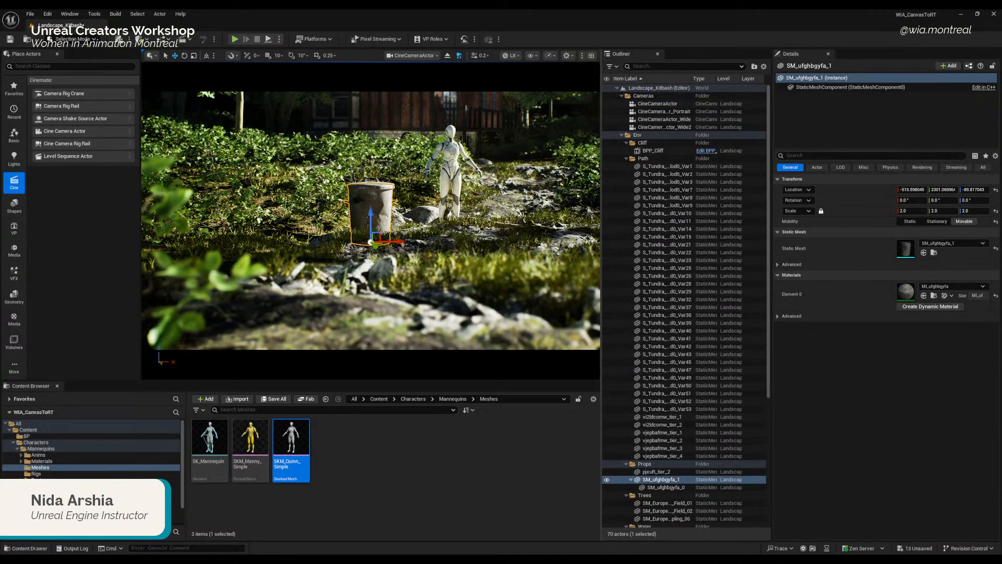
pyautogui.click(666, 481)
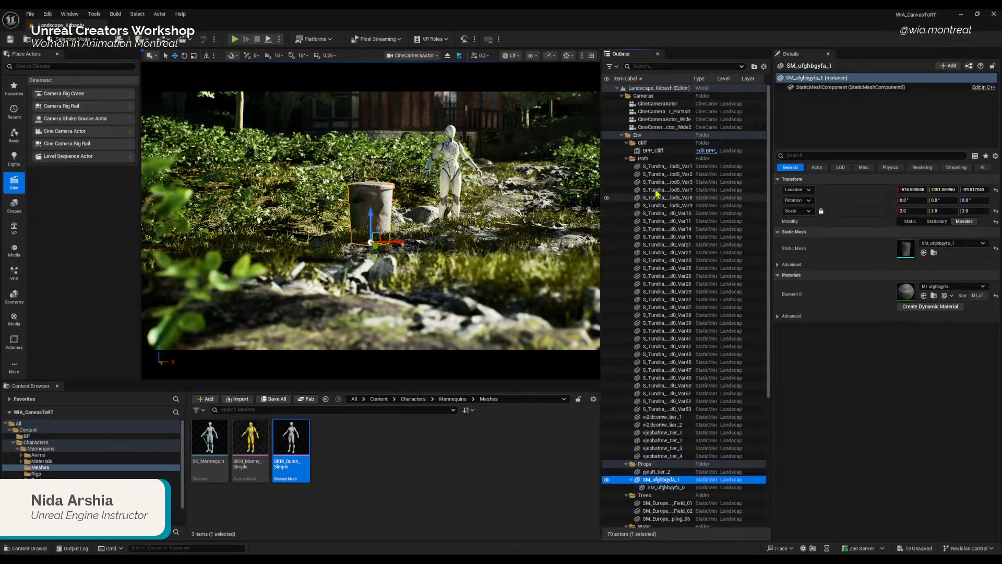
pyautogui.click(671, 111)
pyautogui.click(662, 103)
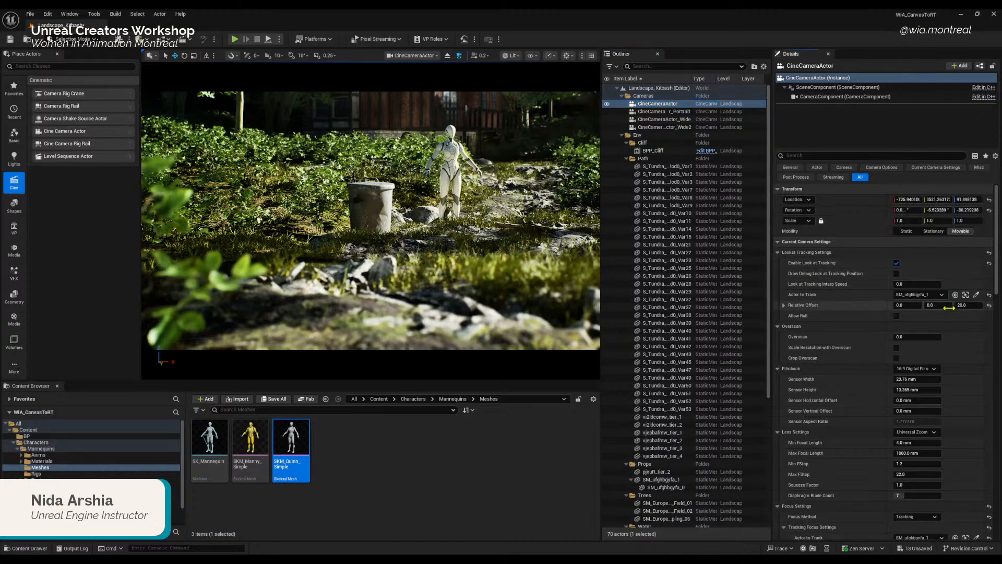
# Step: Set the look-at tracking relative offset to about -35.04 in X and 35 in Z, with look-at tracking enabled
pyautogui.moveTo(965, 306); pyautogui.dragTo(970, 307)
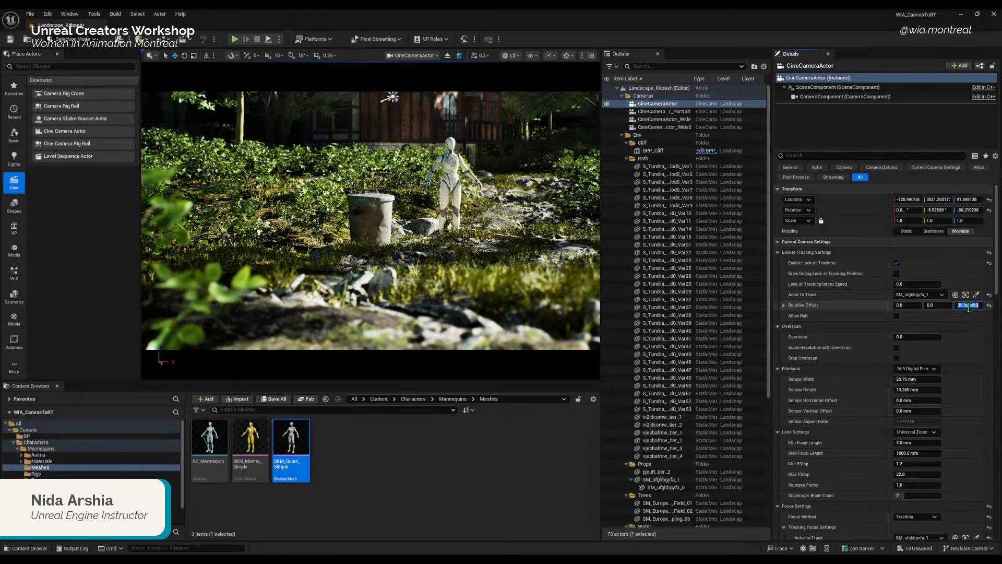
pyautogui.click(969, 308)
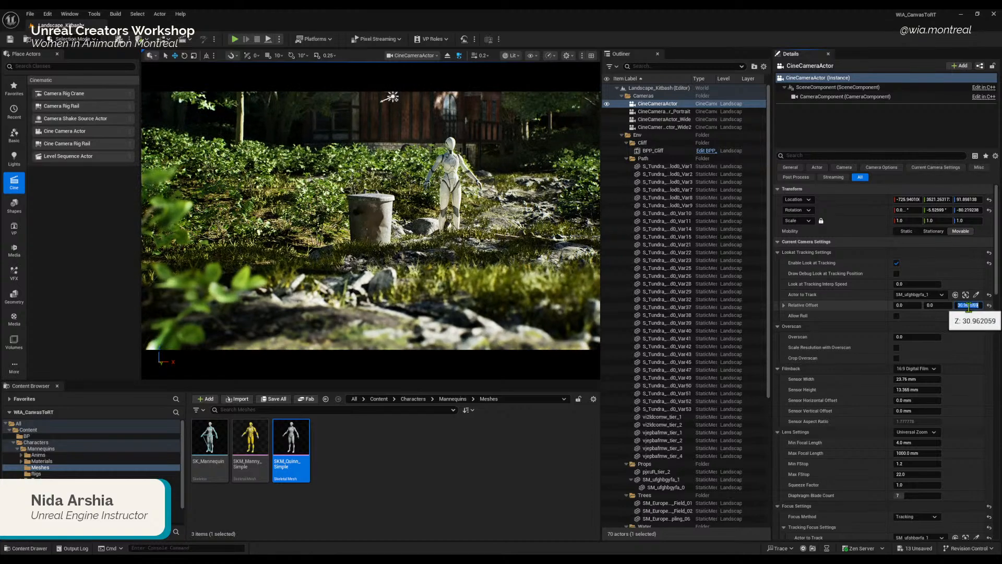
pyautogui.press('Return')
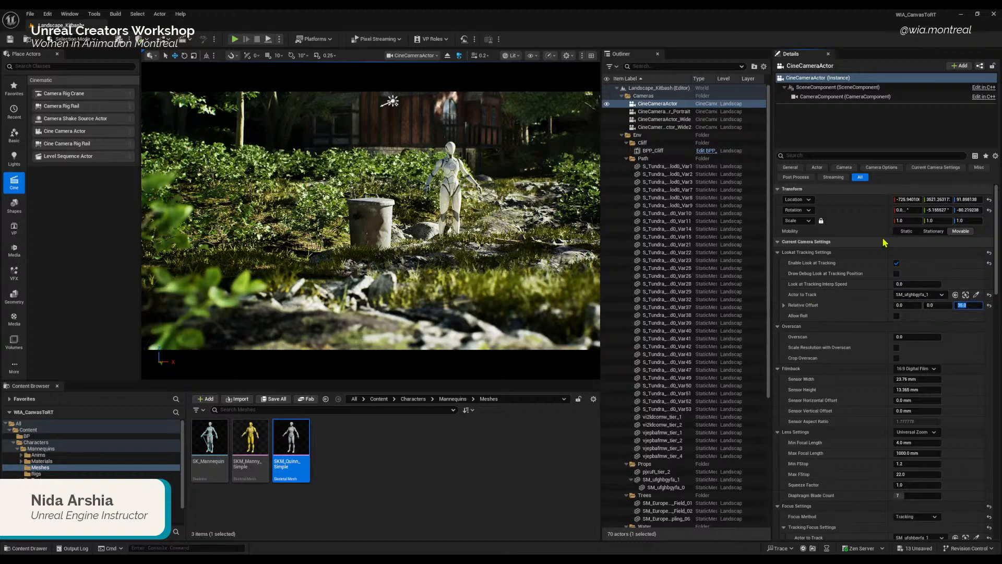
pyautogui.click(897, 264)
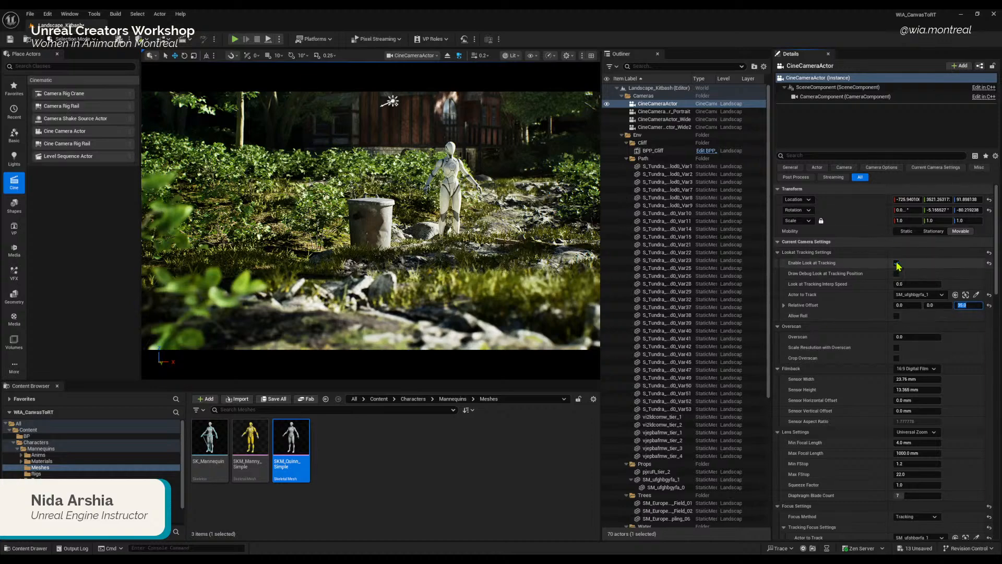
pyautogui.click(897, 263)
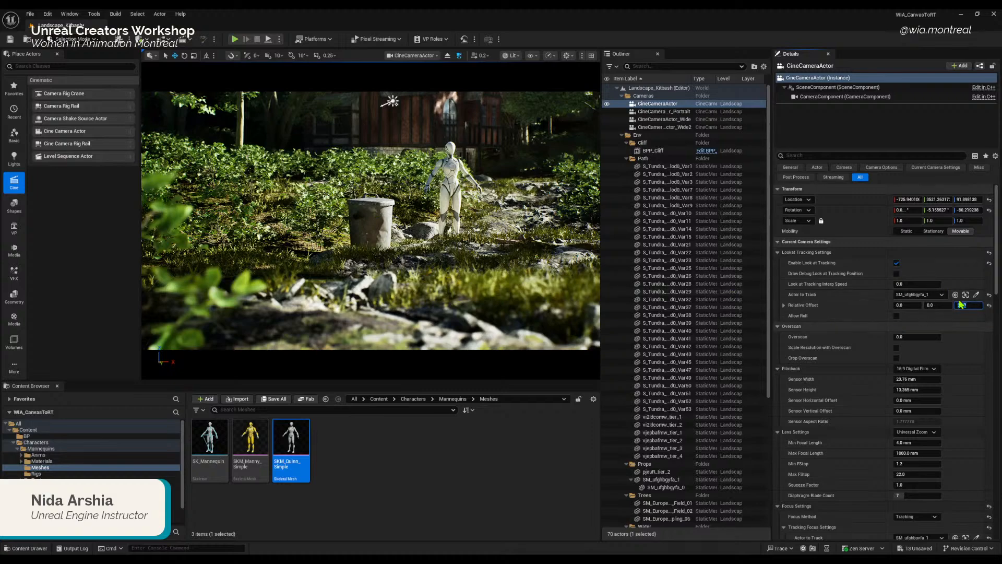
pyautogui.moveTo(905, 305); pyautogui.dragTo(912, 307)
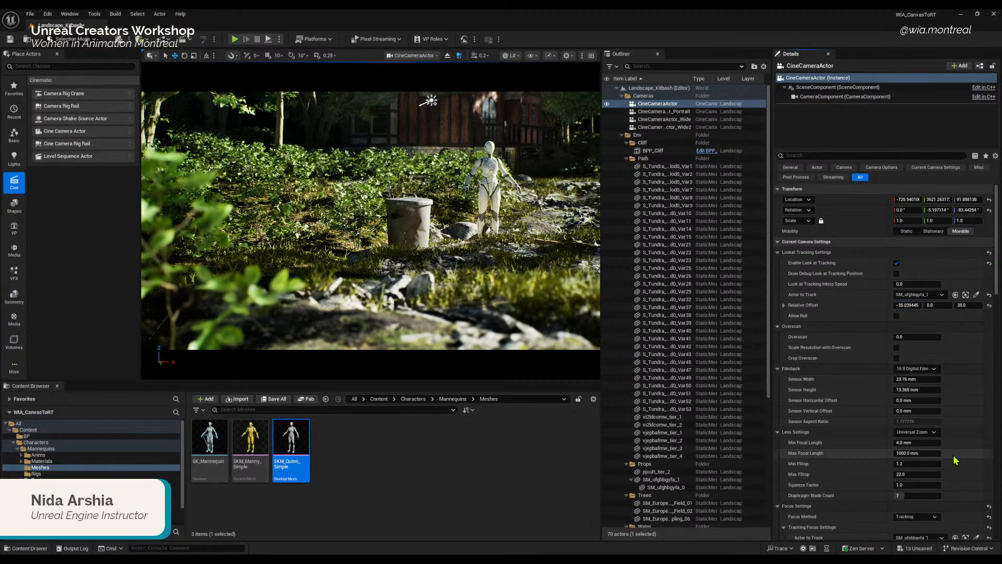
# Step: Reset the camera's current aperture to its default of 2.8
pyautogui.scroll(-5, 955, 460)
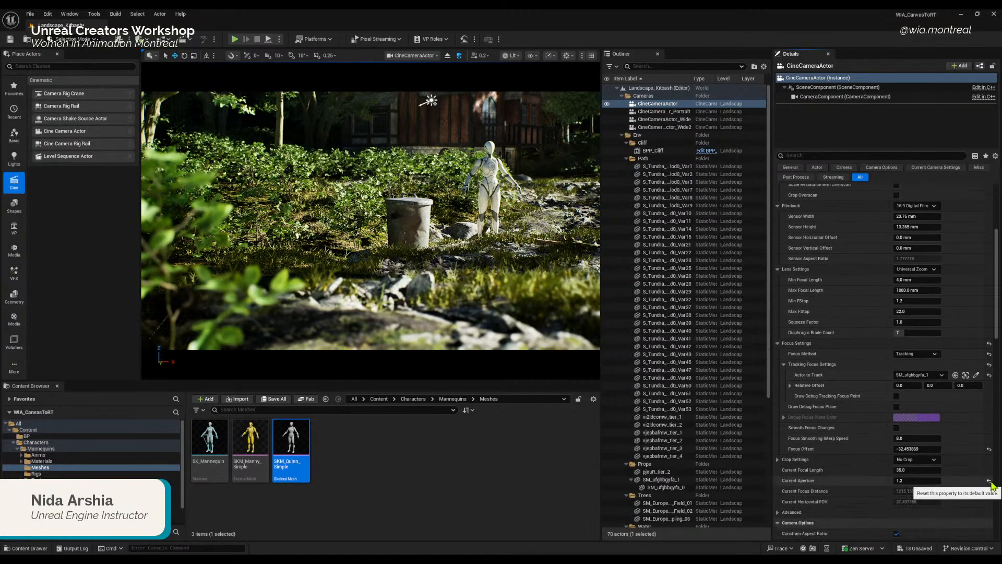
pyautogui.click(989, 482)
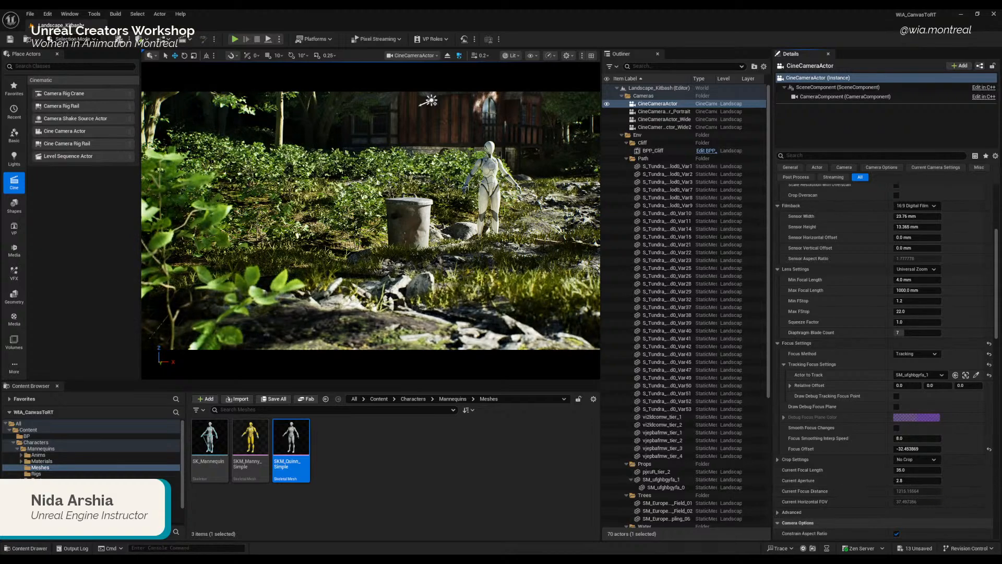
pyautogui.click(922, 482)
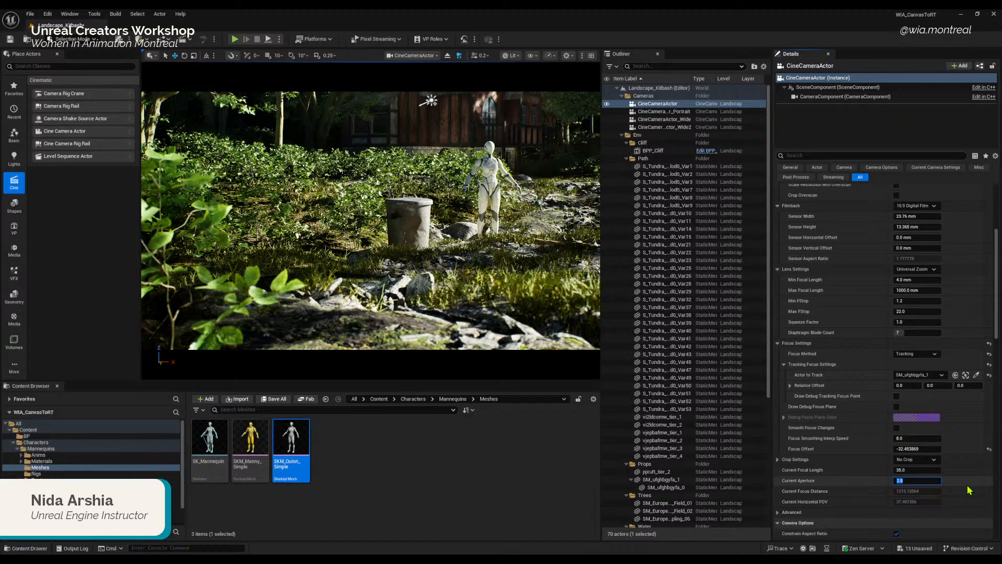
# Step: Disable the camera's look-at tracking, select the trash can, and reselect the CineCameraActor
pyautogui.scroll(5, 907, 234)
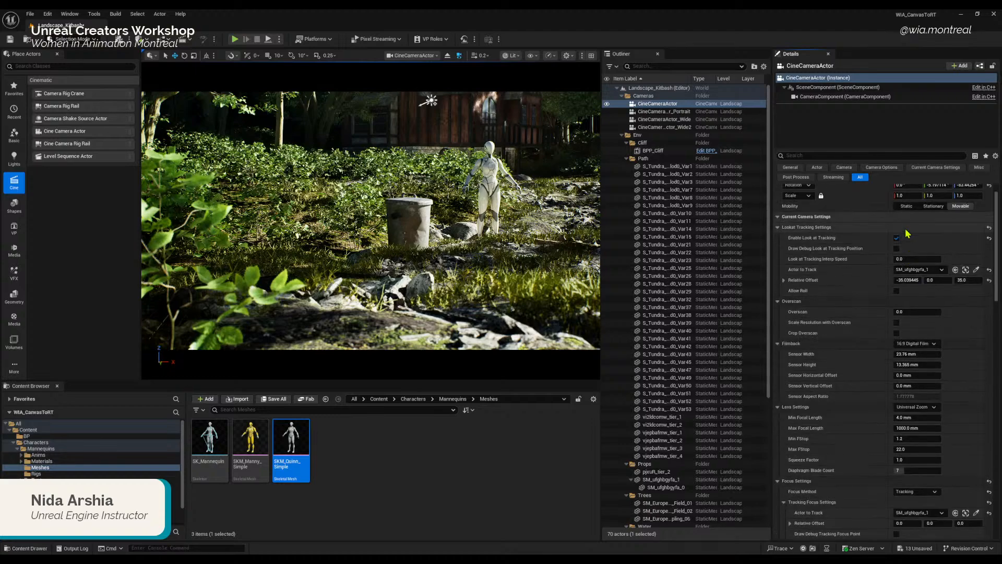
pyautogui.scroll(1, 907, 234)
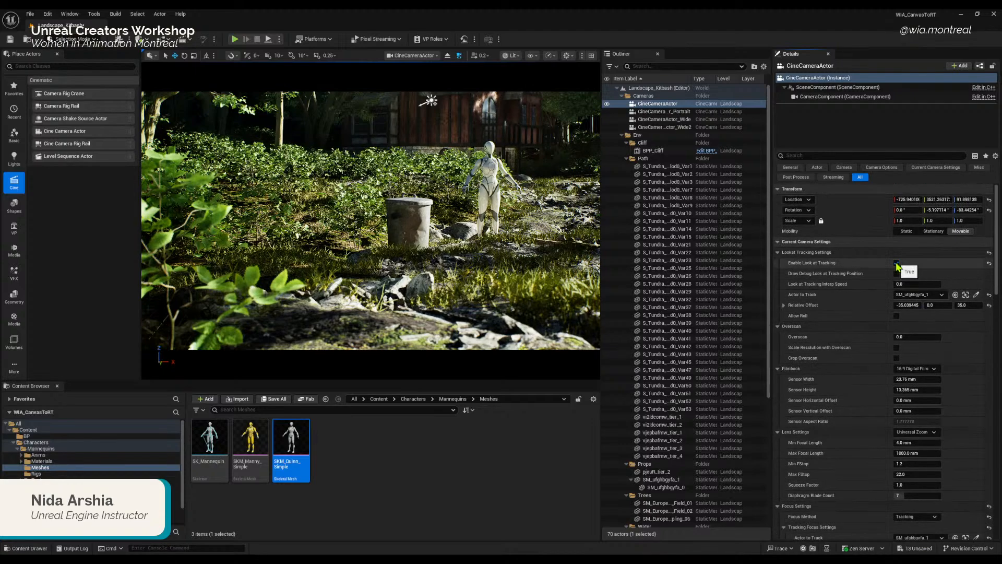
pyautogui.click(413, 235)
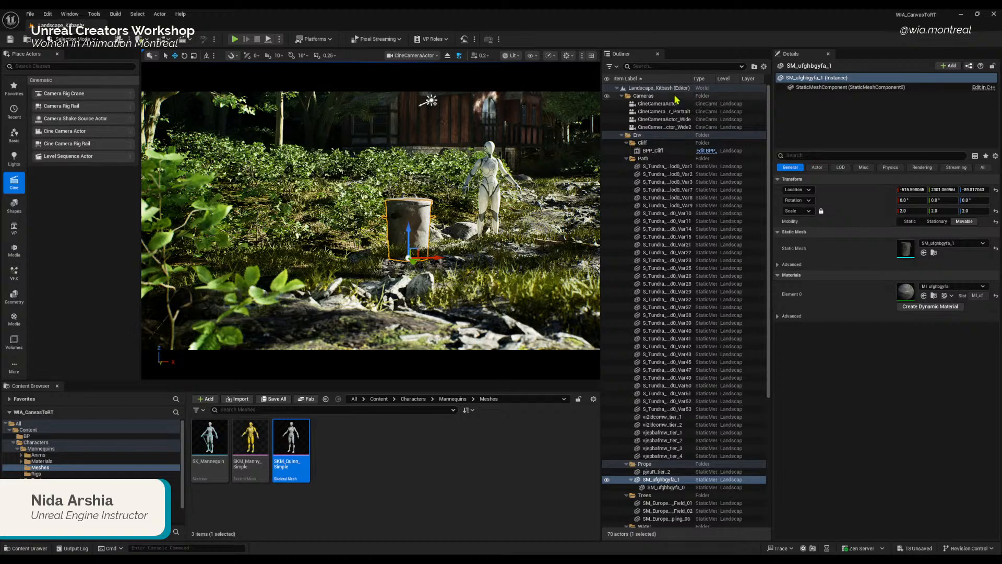
pyautogui.click(658, 104)
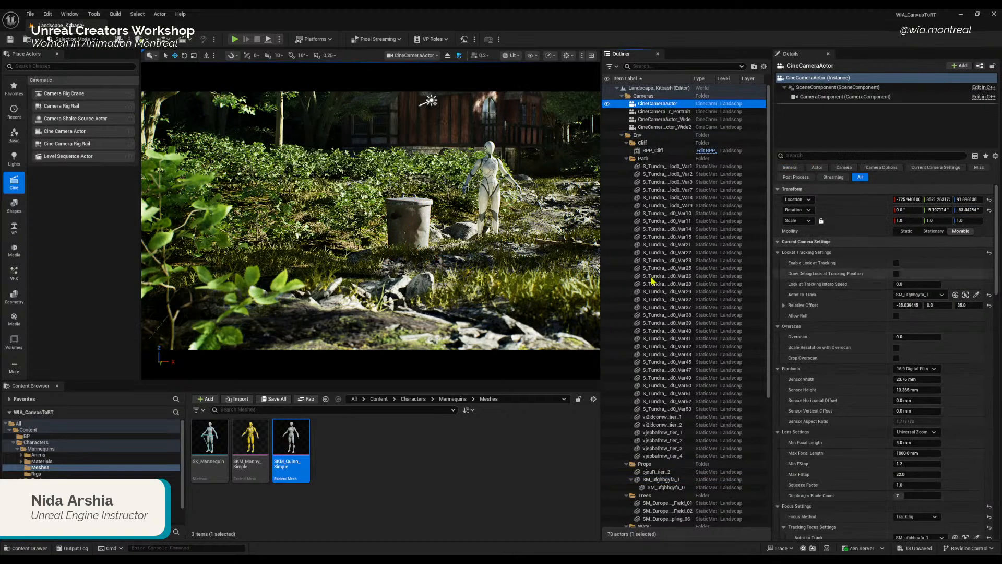
# Step: Pull the camera back across the water for a wide view of the trash can, mannequin and house with foliage in the foreground
pyautogui.moveTo(478, 254); pyautogui.dragTo(484, 251, button='right')
pyautogui.press('w')
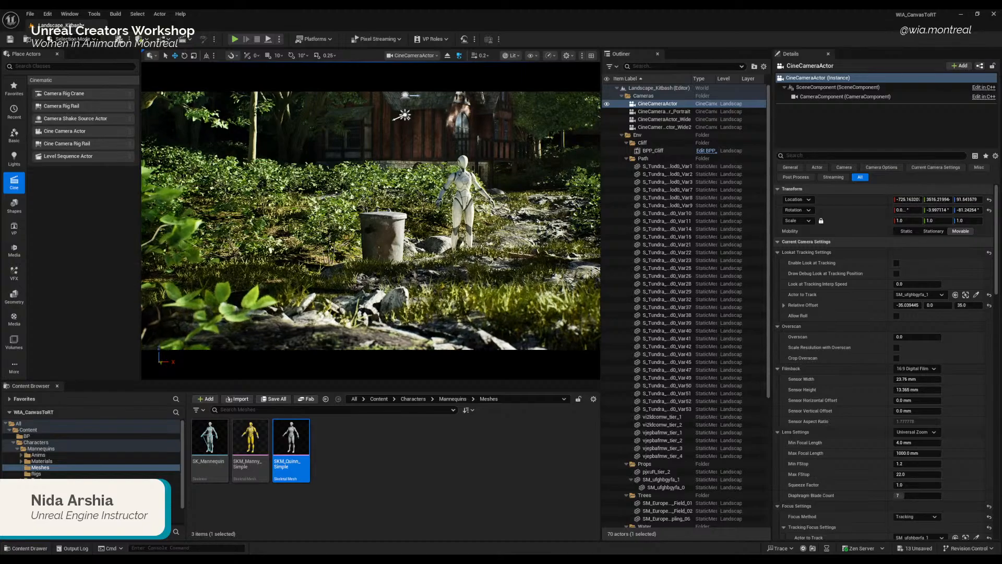
pyautogui.scroll(3, 484, 250)
pyautogui.press('s')
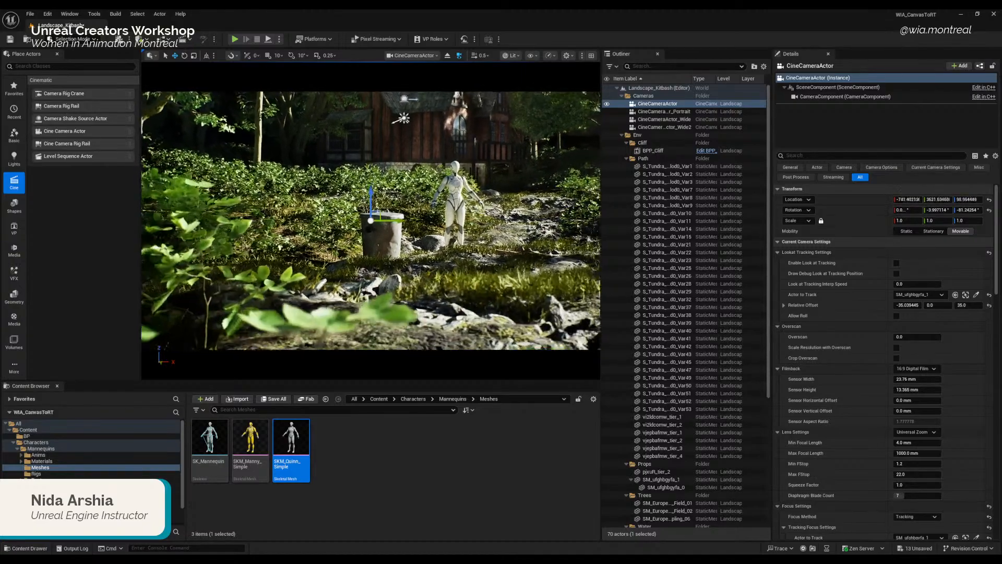
pyautogui.press('a')
pyautogui.press('s')
pyautogui.press('d')
pyautogui.moveTo(485, 251); pyautogui.dragTo(467, 258, button='right')
pyautogui.press('s')
pyautogui.press('d')
pyautogui.press('s')
pyautogui.press('s')
pyautogui.press('d')
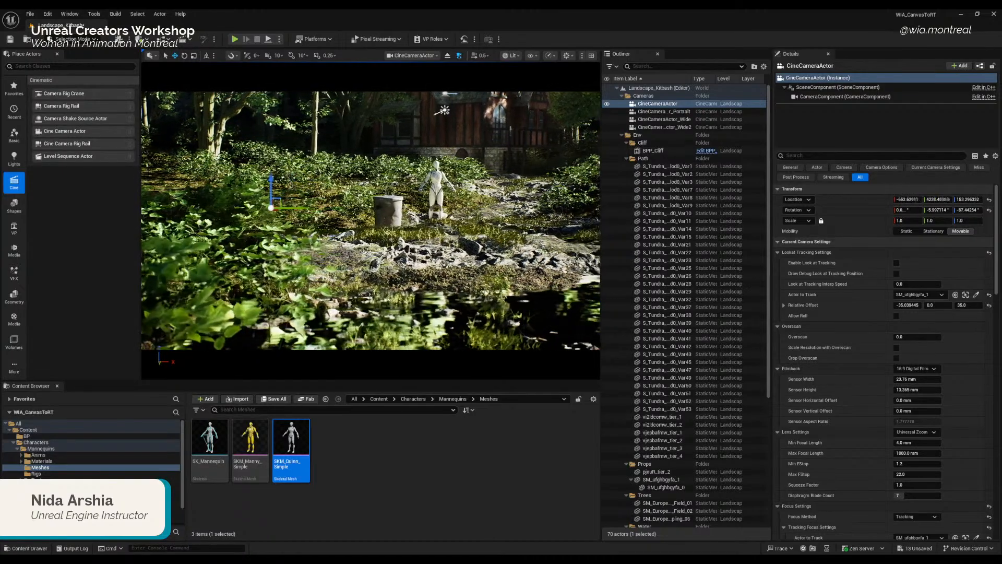
# Step: Reduce the camera speed to 0.2 and lower the camera toward the water, to a height of about 117
pyautogui.scroll(-2, 371, 220)
pyautogui.press('q')
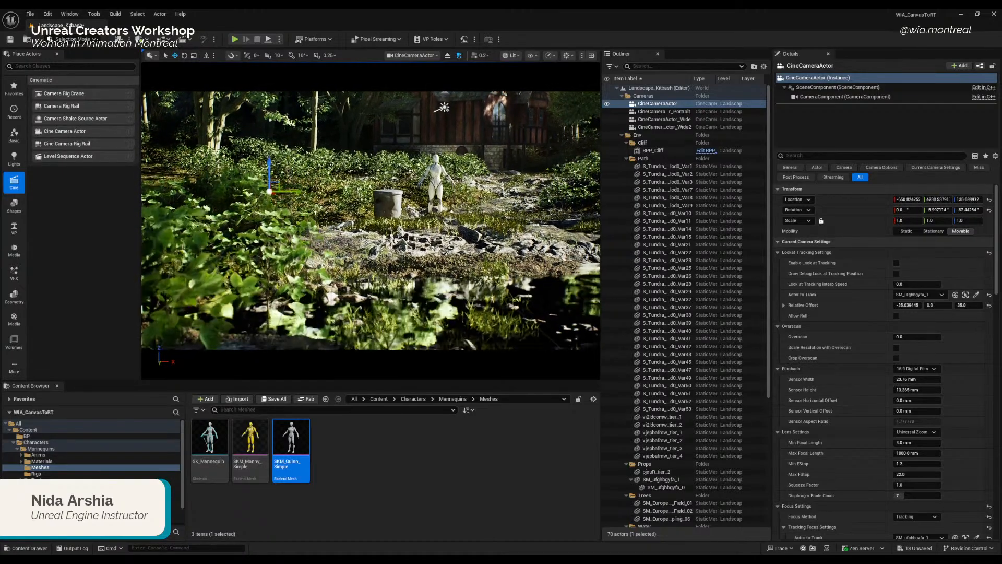
pyautogui.press('w')
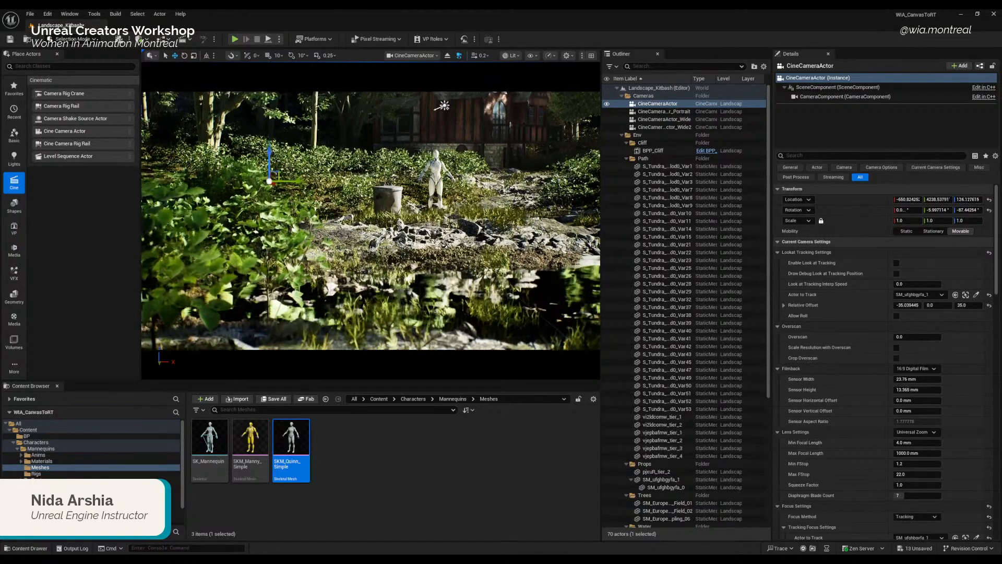
pyautogui.press('e')
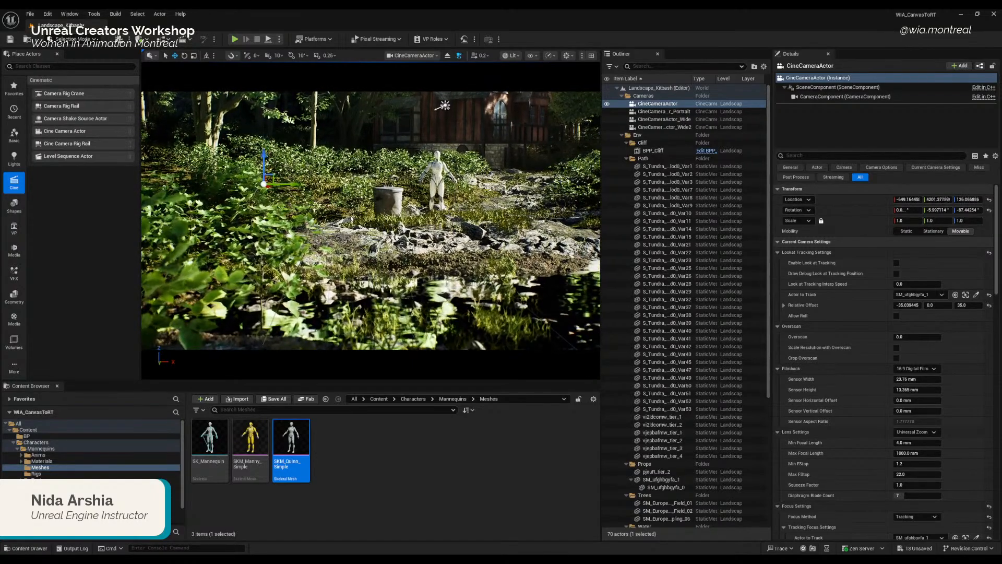
pyautogui.press('s')
pyautogui.press('a')
pyautogui.press('q')
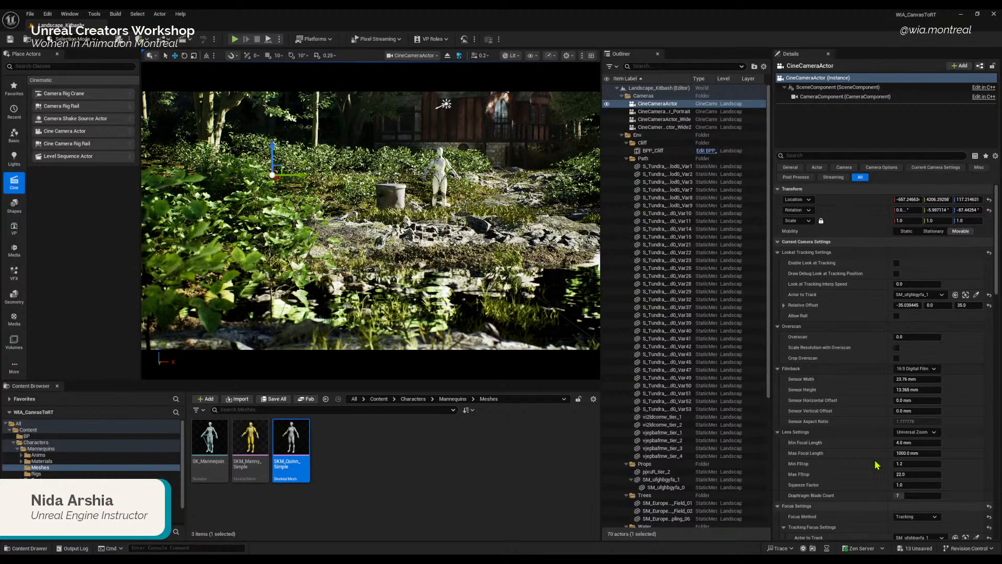
# Step: Set the CineCameraActor's current aperture to 1.2
pyautogui.scroll(-4, 929, 488)
pyautogui.scroll(-2, 929, 487)
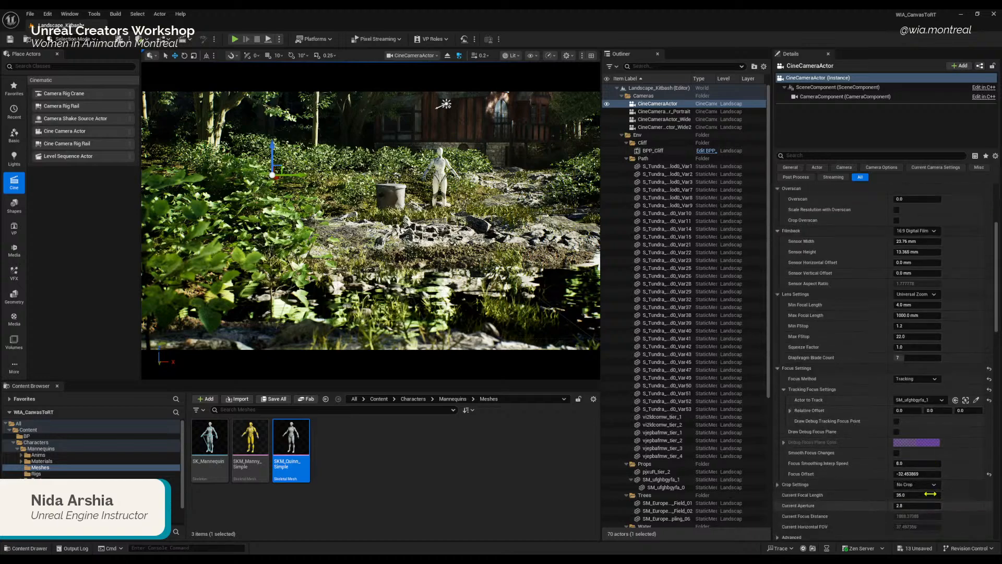
pyautogui.click(915, 493)
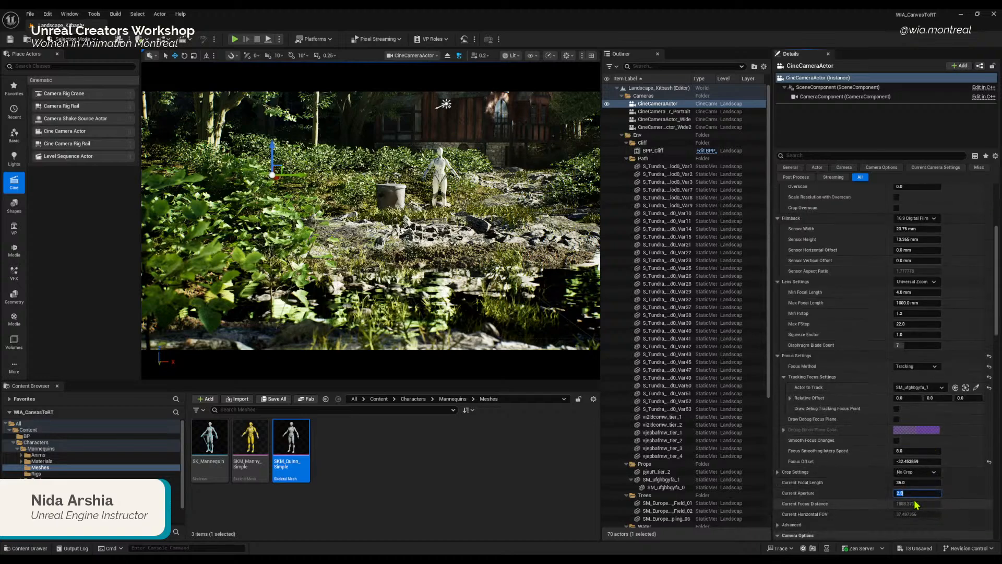
pyautogui.write('1.2')
pyautogui.press('Return')
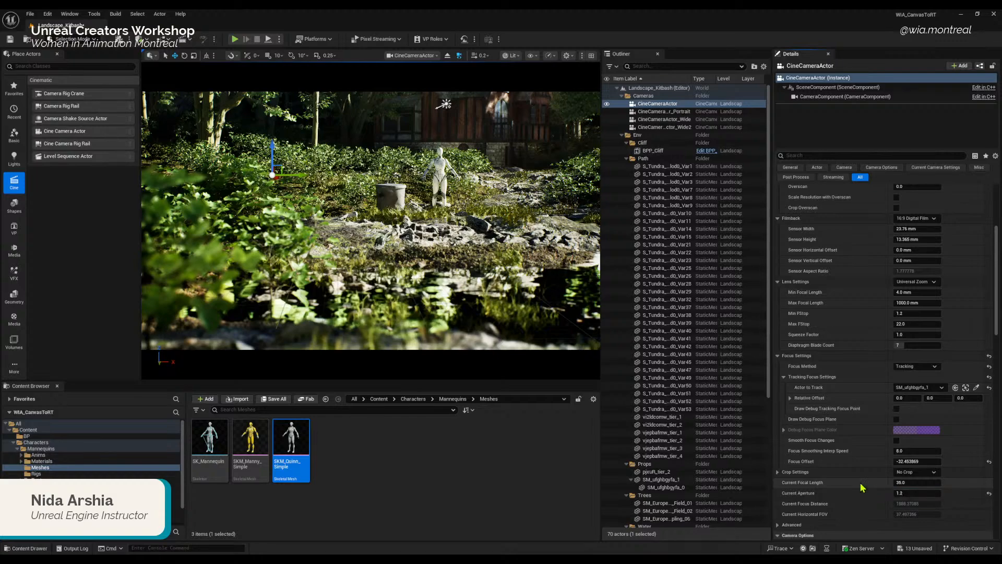
# Step: Pick the trash can as the focus-tracking actor and adjust the focus offset to about -34.86 with the debug focus plane temporarily drawn
pyautogui.click(976, 388)
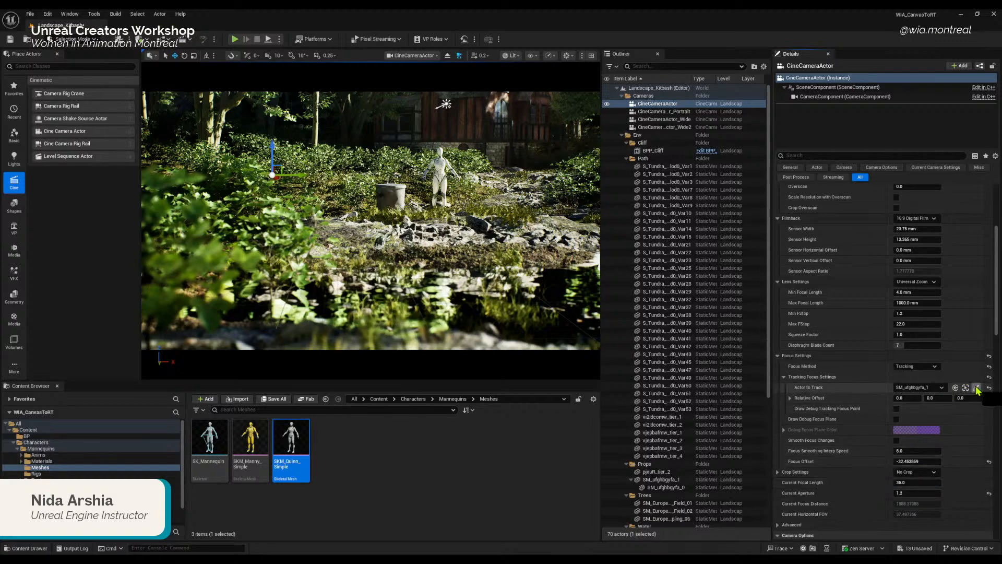
pyautogui.click(394, 200)
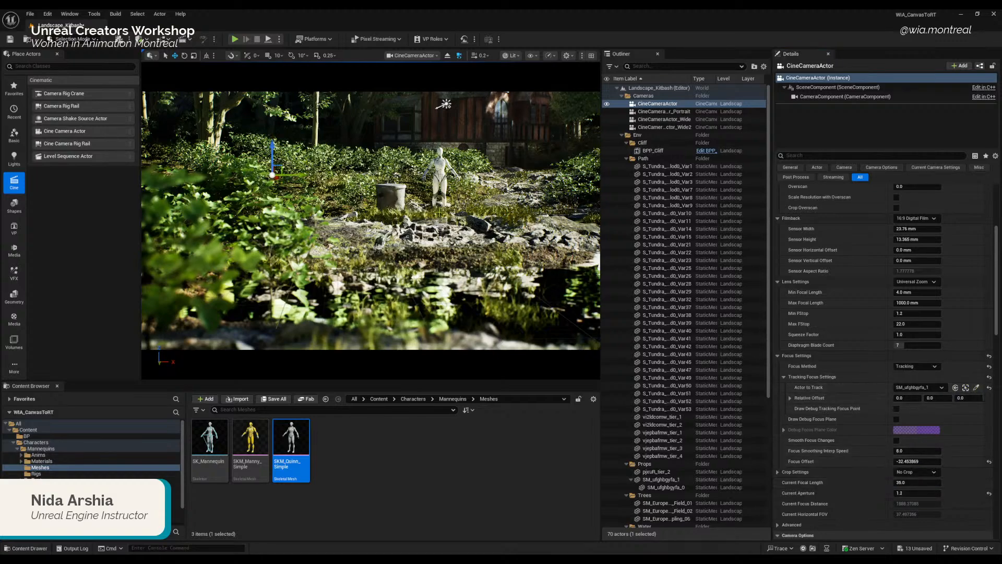
pyautogui.click(896, 419)
pyautogui.moveTo(917, 462)
pyautogui.mouseDown()
pyautogui.moveTo(908, 461)
pyautogui.moveTo(917, 461)
pyautogui.mouseUp()
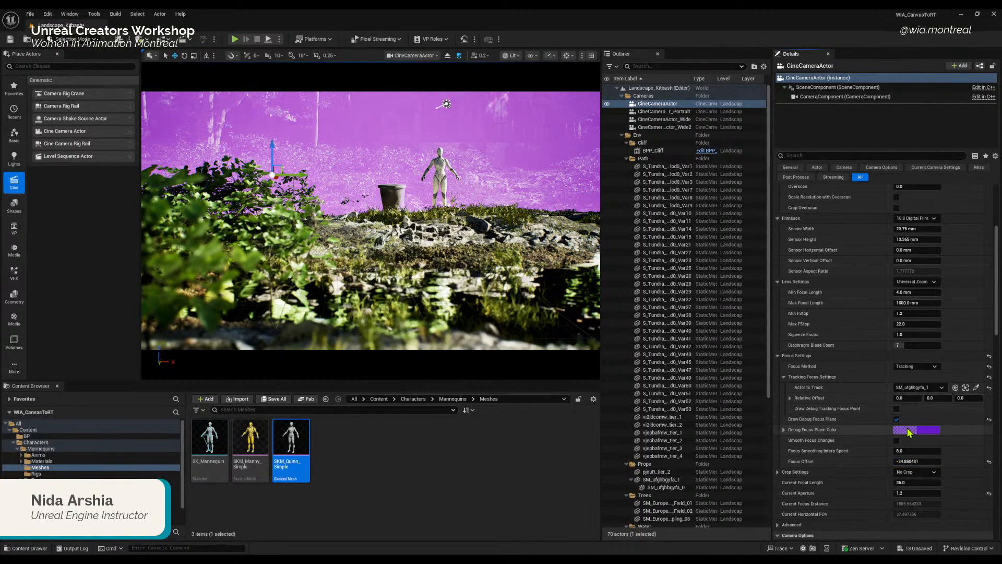
pyautogui.click(897, 419)
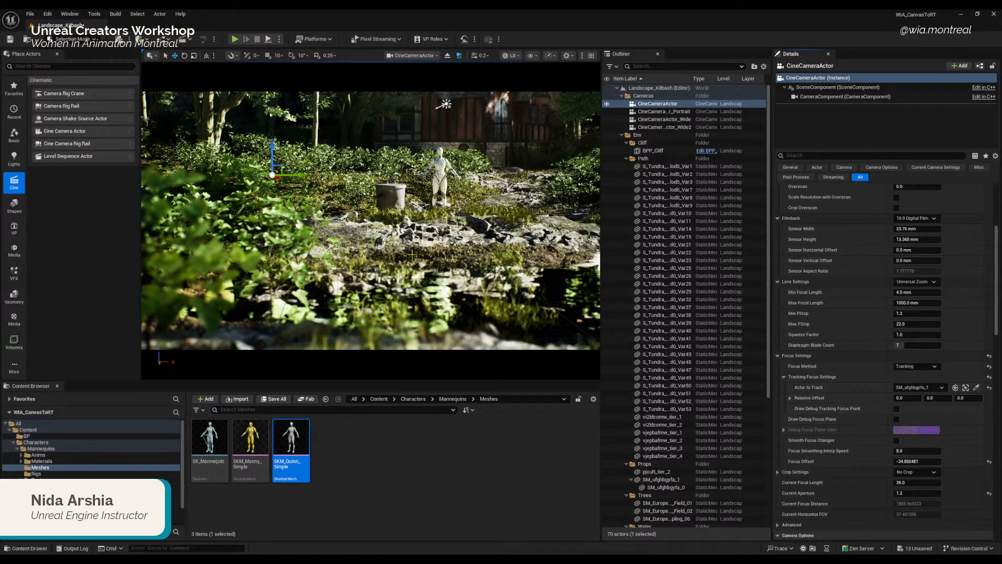
# Step: Locate the SKM_Quinn_Simple mannequin in the level's actor list and hide it from the scene
pyautogui.click(443, 174)
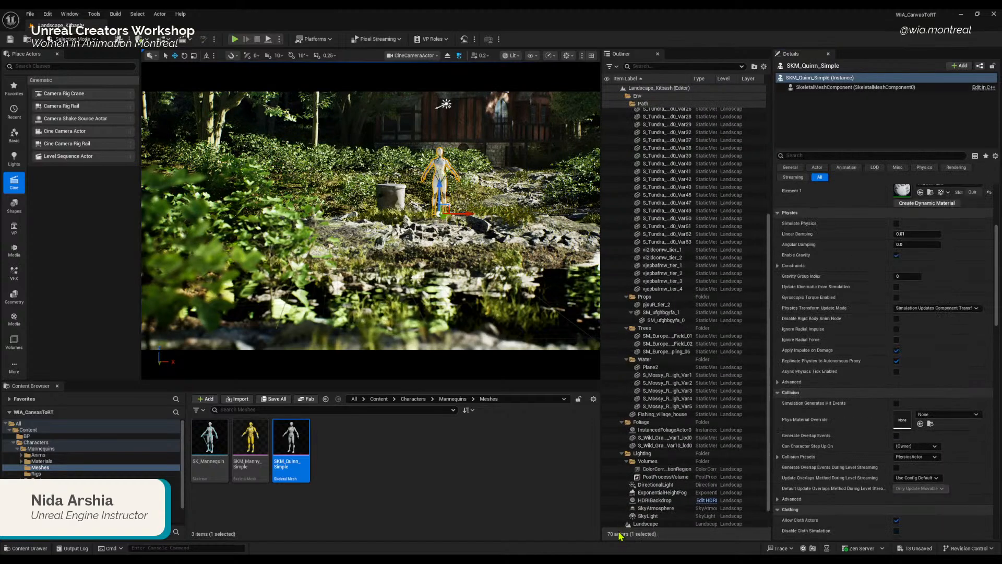
pyautogui.scroll(-3, 682, 325)
pyautogui.scroll(6, 679, 261)
pyautogui.click(624, 135)
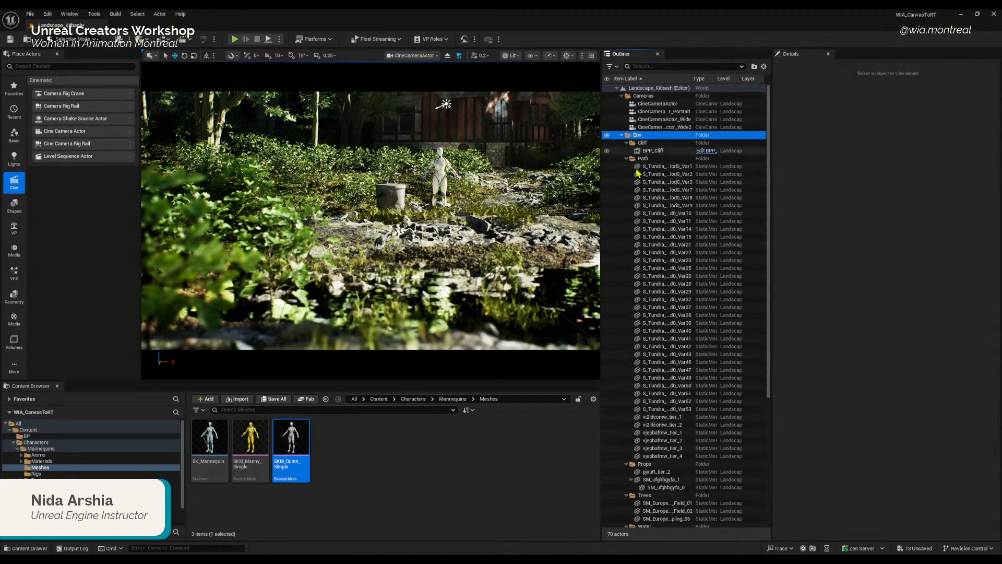
pyautogui.click(621, 135)
pyautogui.click(632, 269)
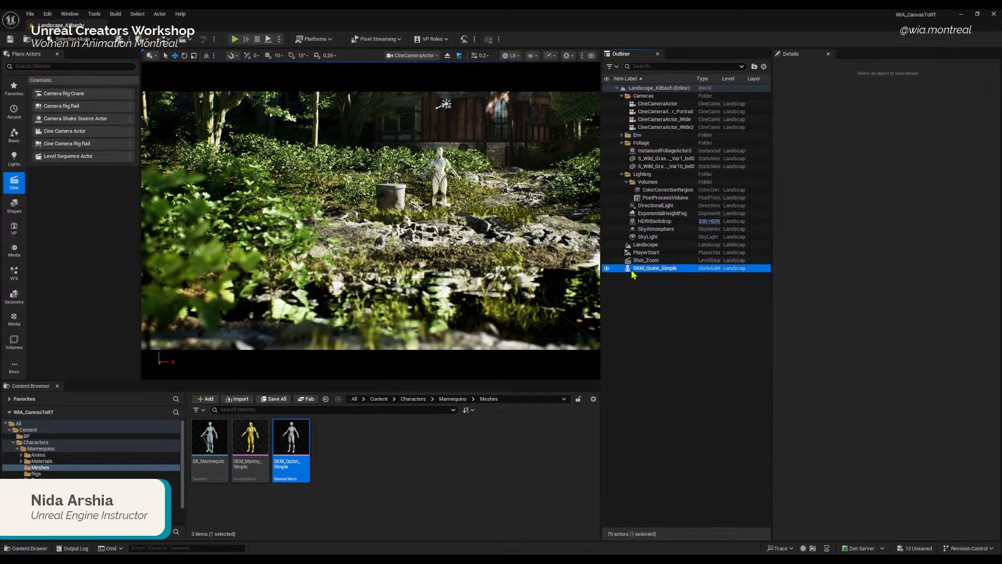
pyautogui.click(607, 269)
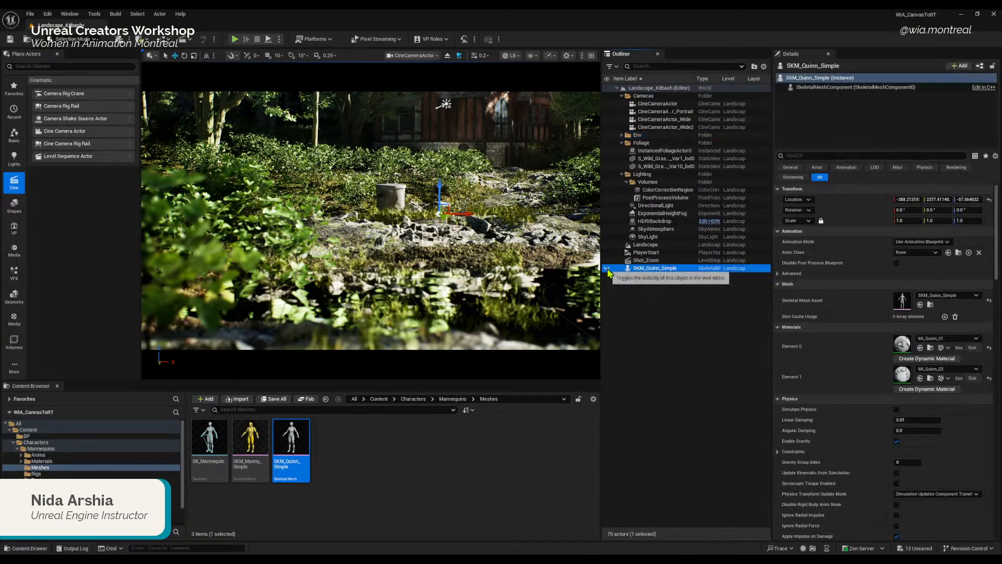
# Step: Select the CineCameraActor and lock its actor movement
pyautogui.click(387, 192)
pyautogui.click(470, 170)
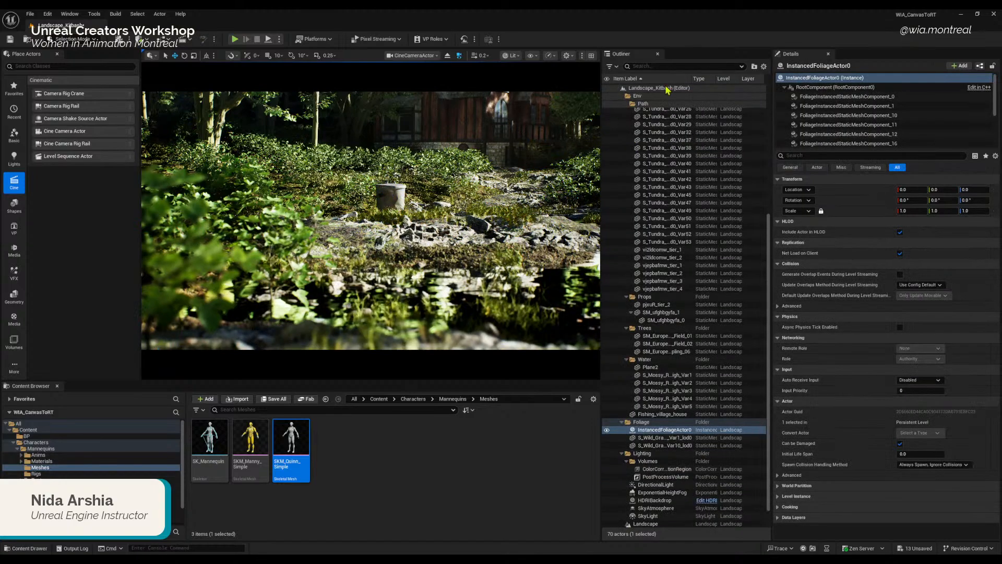
pyautogui.click(656, 96)
pyautogui.click(659, 105)
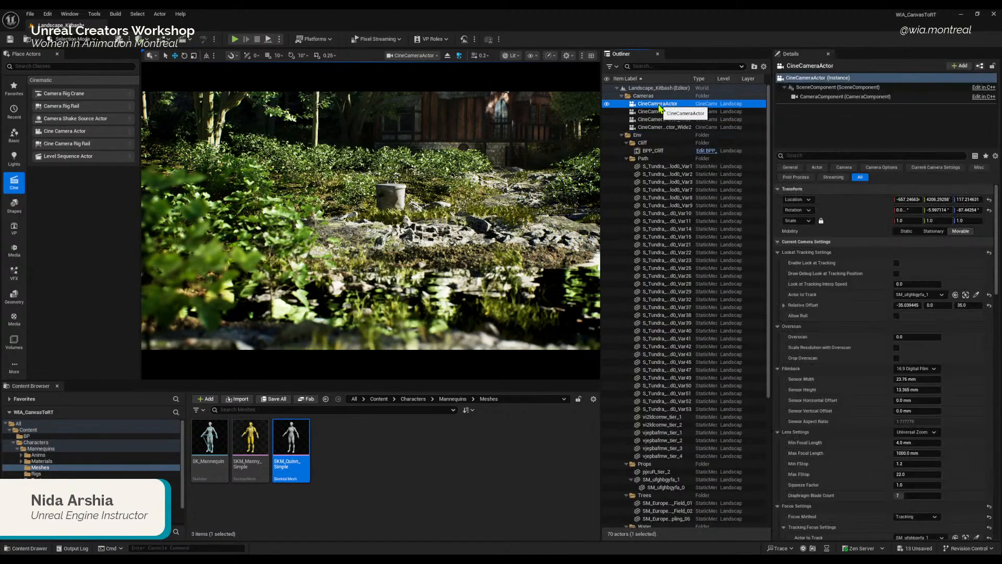
pyautogui.rightClick(656, 107)
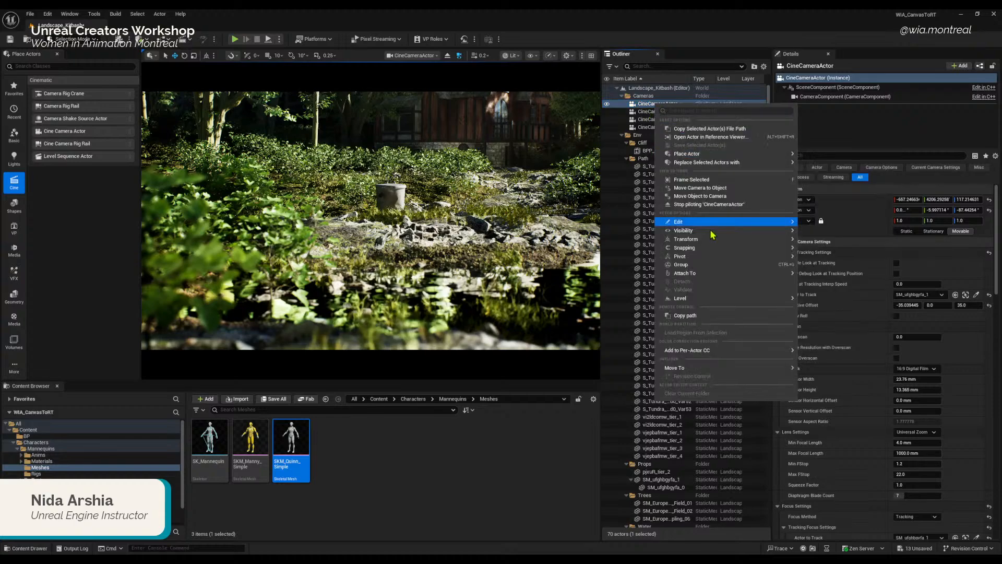
pyautogui.moveTo(712, 224)
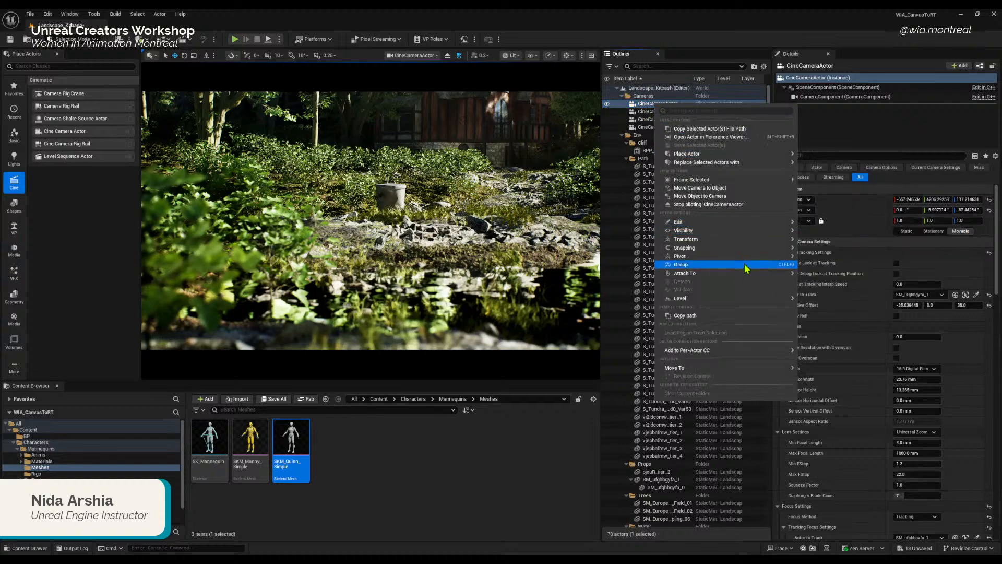
pyautogui.moveTo(722, 238)
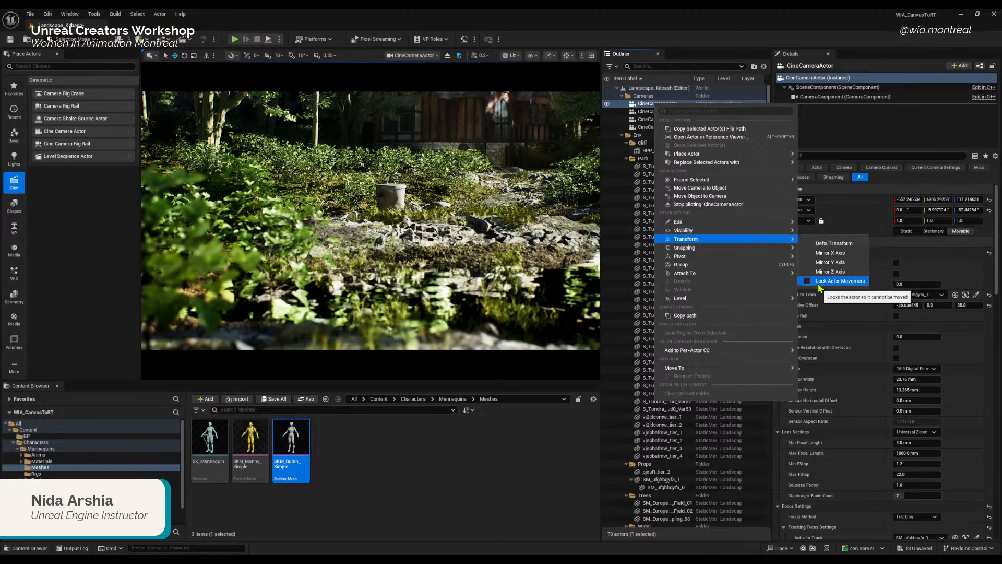
pyautogui.click(504, 263)
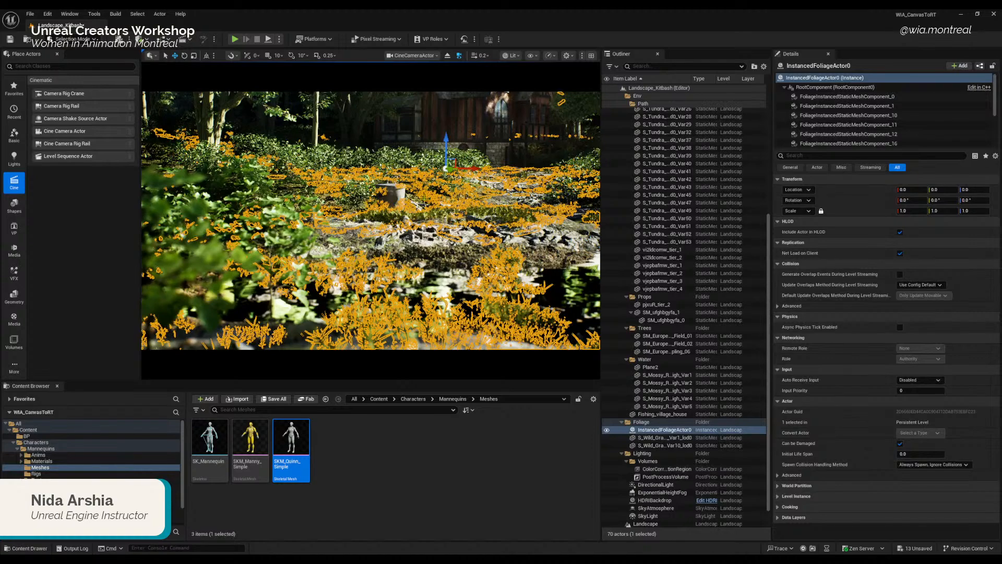
# Step: Reselect the CineCameraActor and turn off its Lock Actor Movement option
pyautogui.click(637, 96)
pyautogui.click(656, 104)
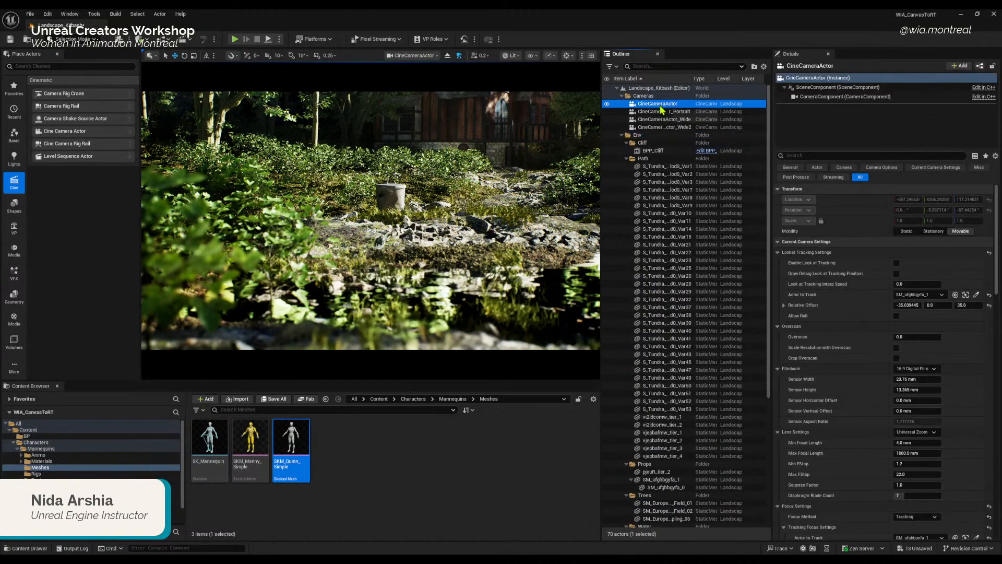
pyautogui.rightClick(657, 104)
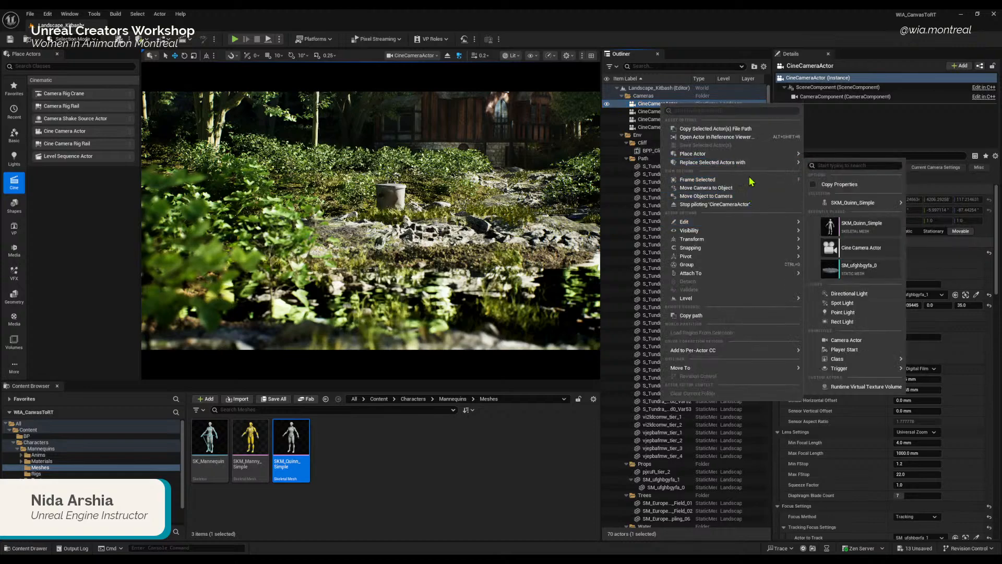
pyautogui.moveTo(745, 239)
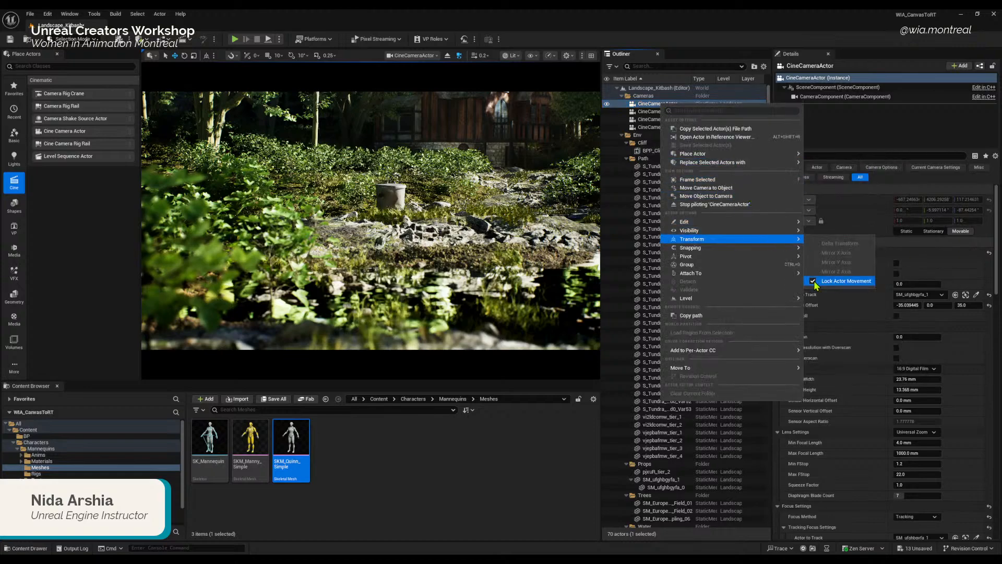
pyautogui.click(818, 281)
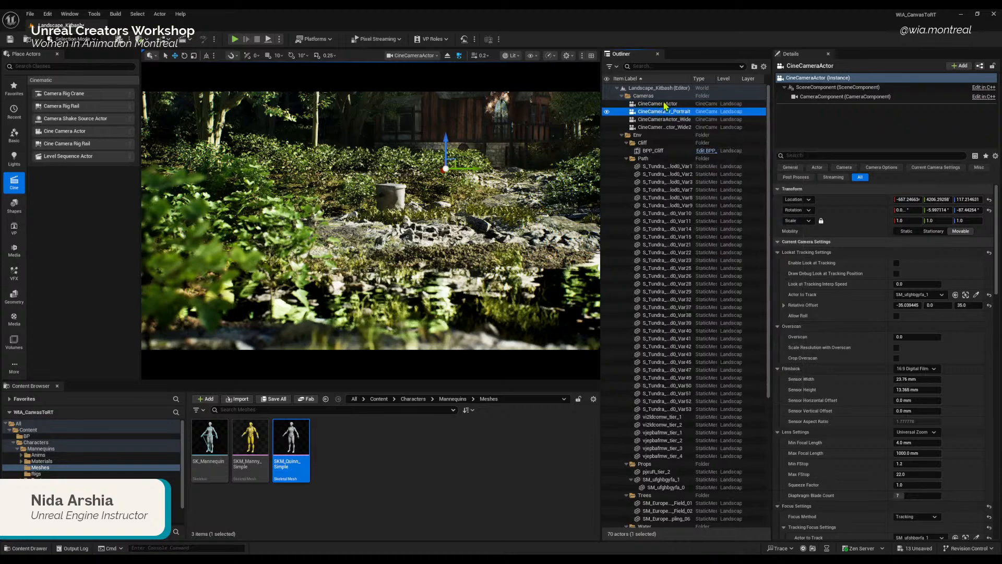
# Step: Set the CineCameraActor's current focal length to 85
pyautogui.scroll(-3, 895, 455)
pyautogui.scroll(-3, 894, 455)
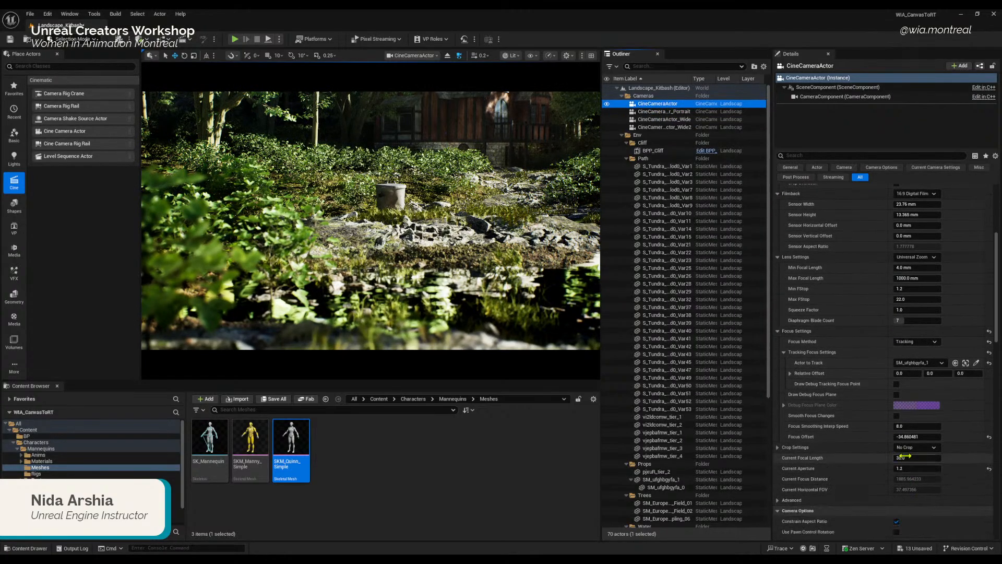
pyautogui.click(922, 457)
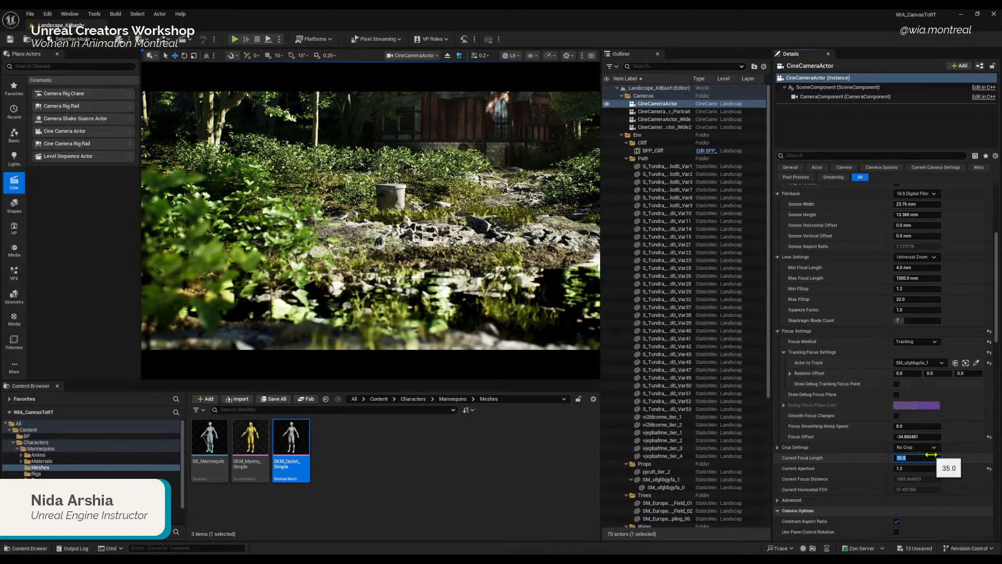
pyautogui.write('85')
pyautogui.press('Return')
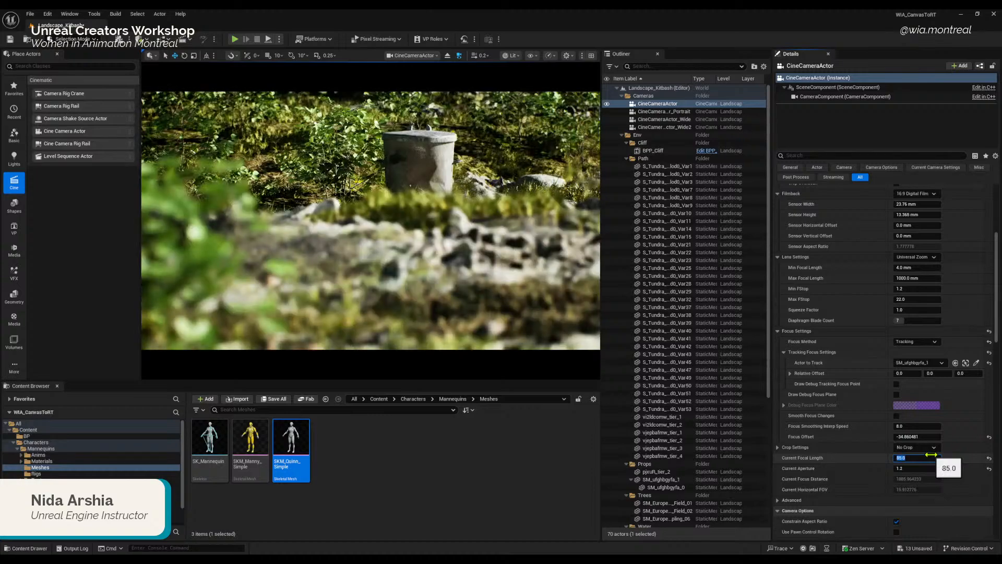
# Step: Raise the camera speed to 0.3 and move the camera back, up and sideways to frame the trash can with foliage in the foreground
pyautogui.moveTo(453, 269); pyautogui.dragTo(527, 335, button='right')
pyautogui.scroll(2, 483, 290)
pyautogui.press('e')
pyautogui.press('s')
pyautogui.press('s')
pyautogui.press('a')
pyautogui.press('a')
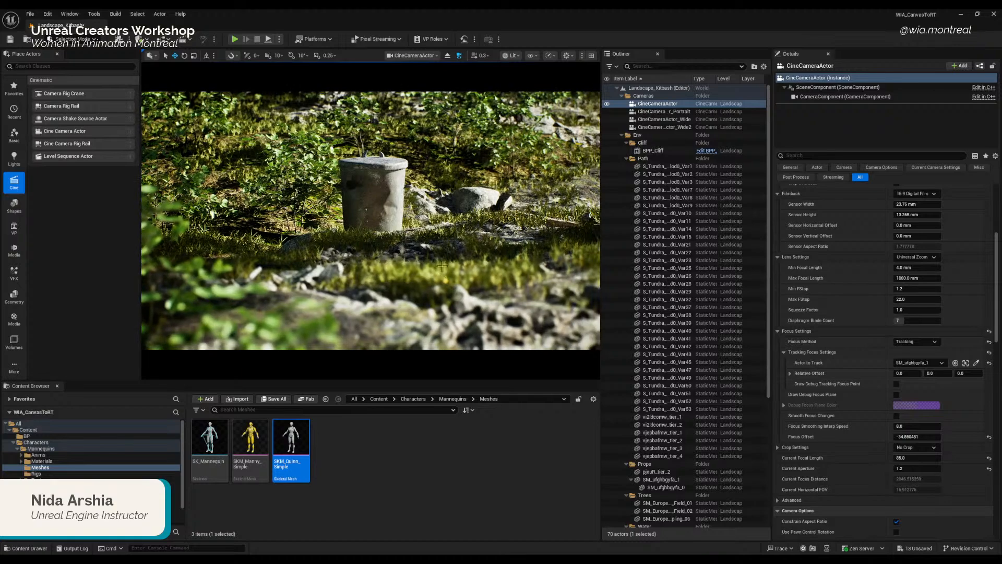
pyautogui.press('a')
pyautogui.press('e')
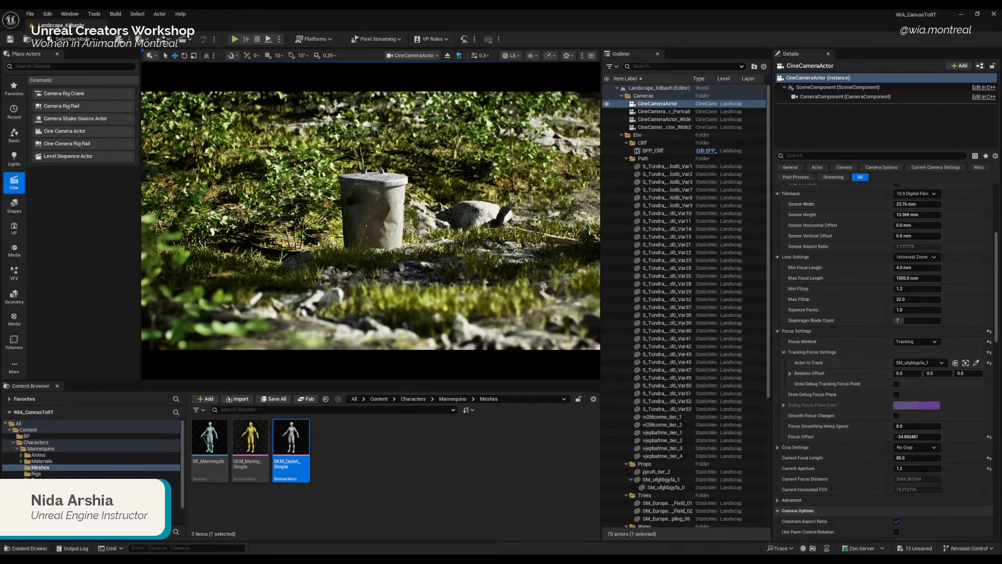
pyautogui.press('d')
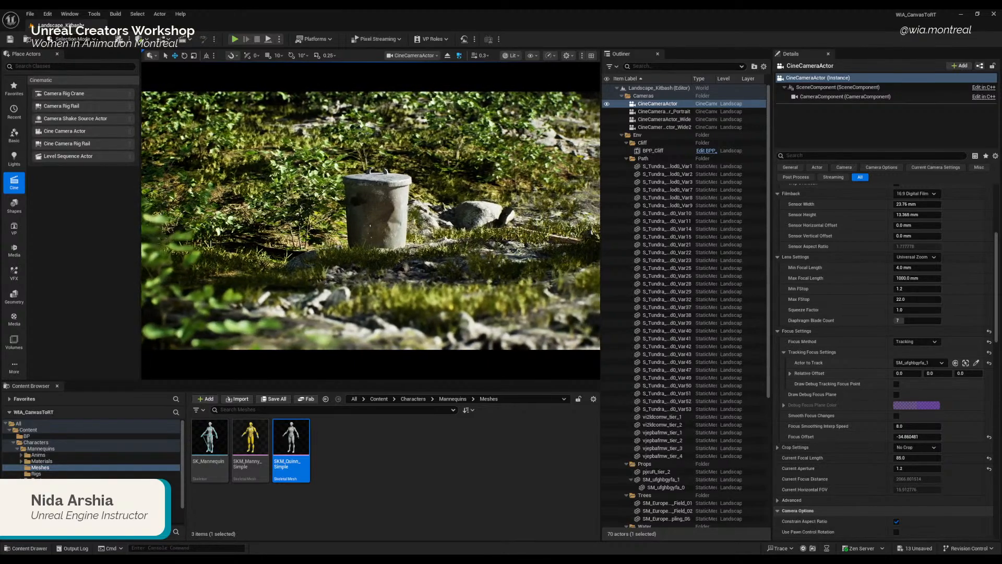
# Step: Set the camera's current focal length to 120 and pull the camera back and up to reframe the trash can
pyautogui.click(911, 458)
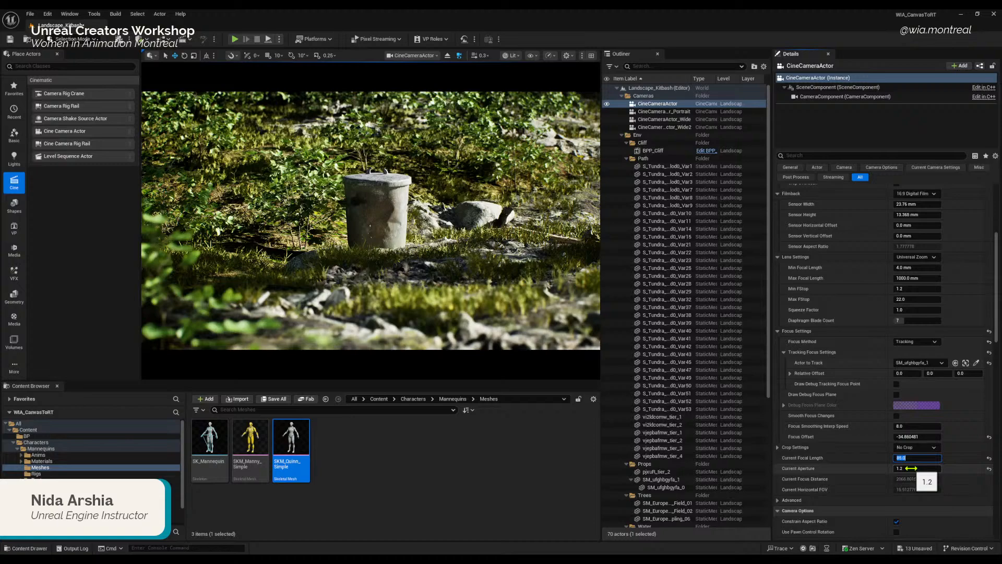
pyautogui.write('120')
pyautogui.press('Return')
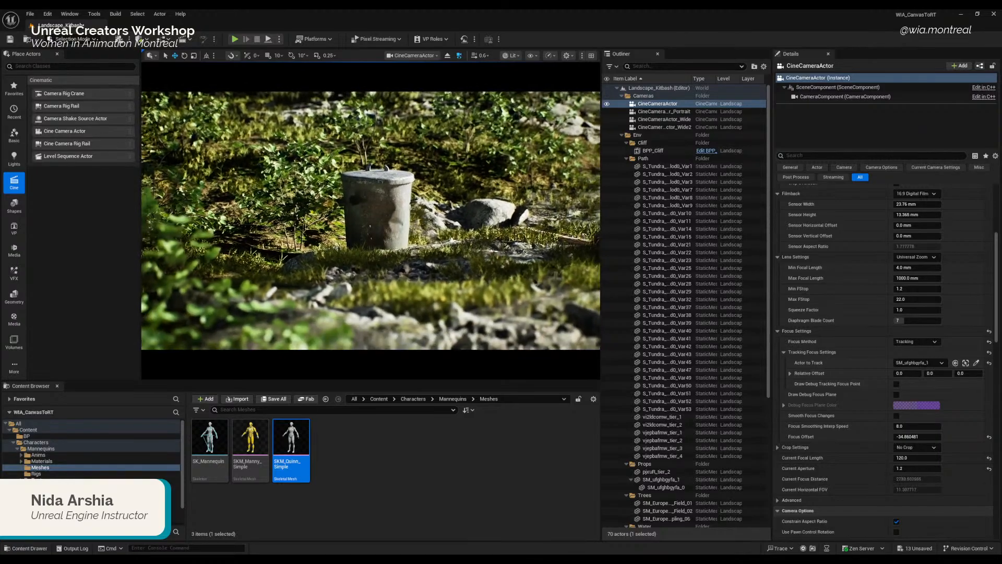
pyautogui.press('s')
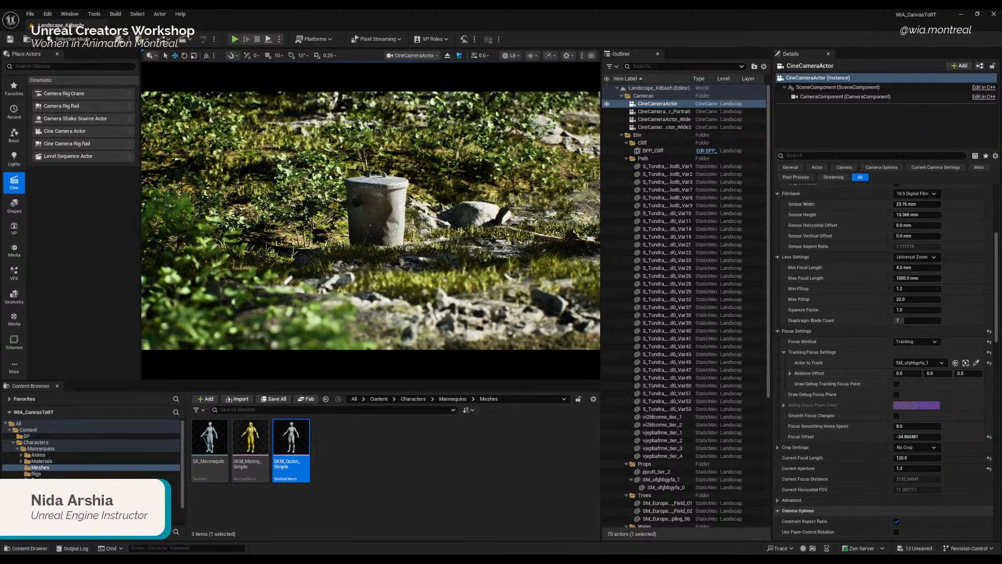
pyautogui.press('e')
pyautogui.scroll(-5, 371, 221)
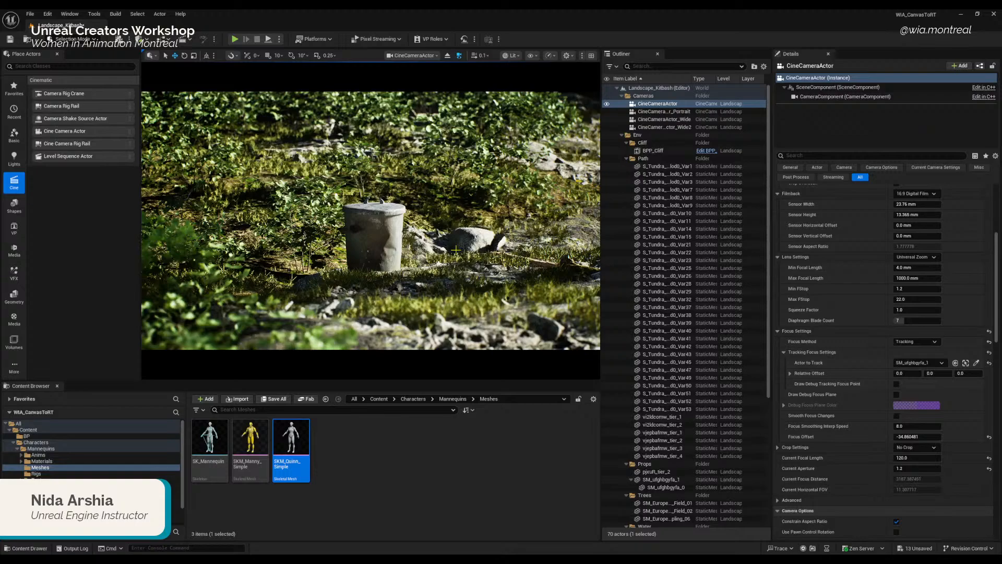
# Step: Focus the camera on the trash can's lid and pull it back into a low close shot of the whole can
pyautogui.click(365, 214)
pyautogui.press('f')
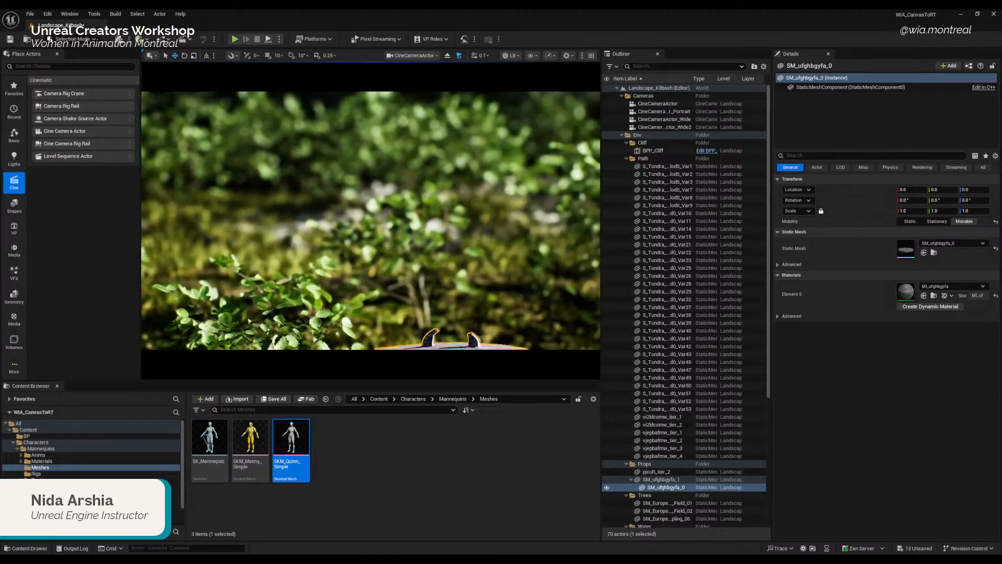
pyautogui.press('s')
pyautogui.moveTo(365, 214)
pyautogui.mouseDown(button='right')
pyautogui.moveTo(376, 167)
pyautogui.moveTo(389, 211)
pyautogui.moveTo(371, 206)
pyautogui.moveTo(384, 183)
pyautogui.moveTo(376, 164)
pyautogui.moveTo(375, 223)
pyautogui.mouseUp(button='right')
pyautogui.scroll(2, 373, 183)
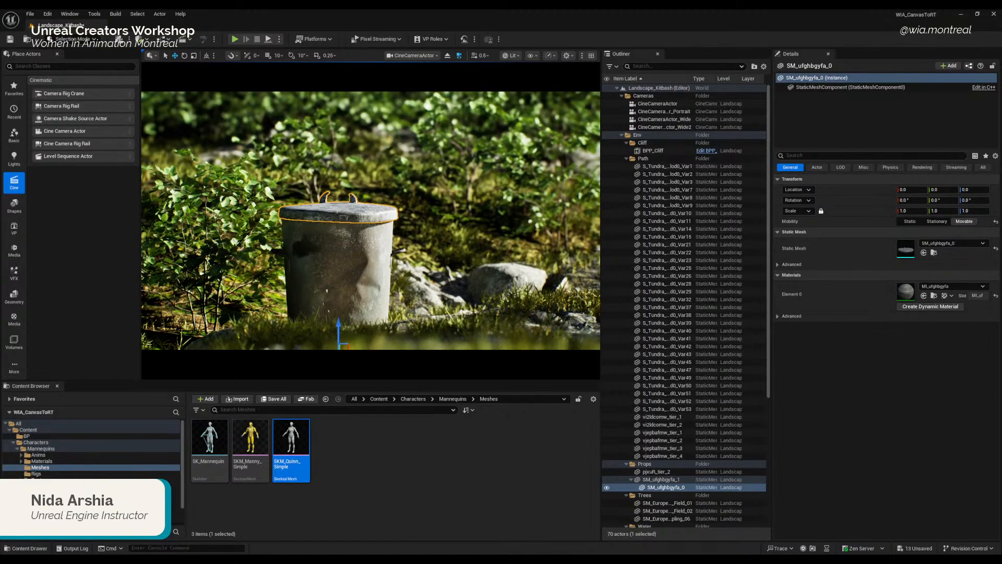
pyautogui.click(461, 281)
pyautogui.click(388, 222)
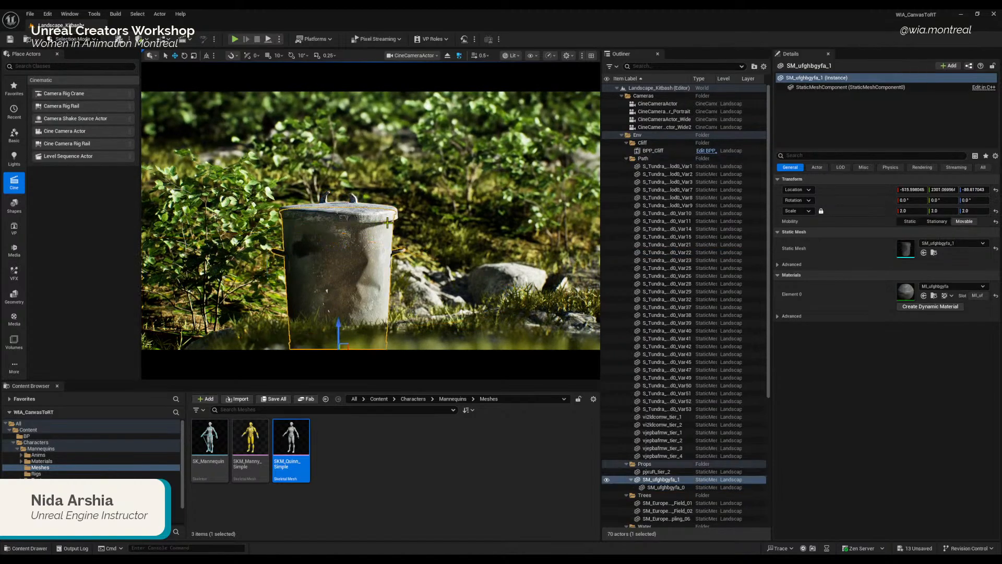
# Step: Lock the actor movement of the CineCameraActor so its transform cannot be changed
pyautogui.click(656, 103)
pyautogui.rightClick(669, 105)
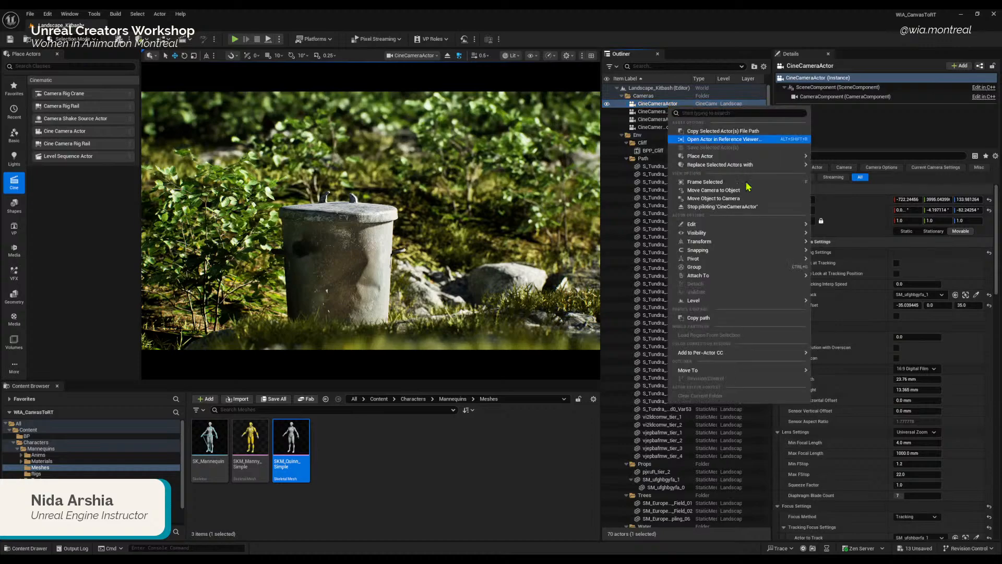
pyautogui.moveTo(803, 241)
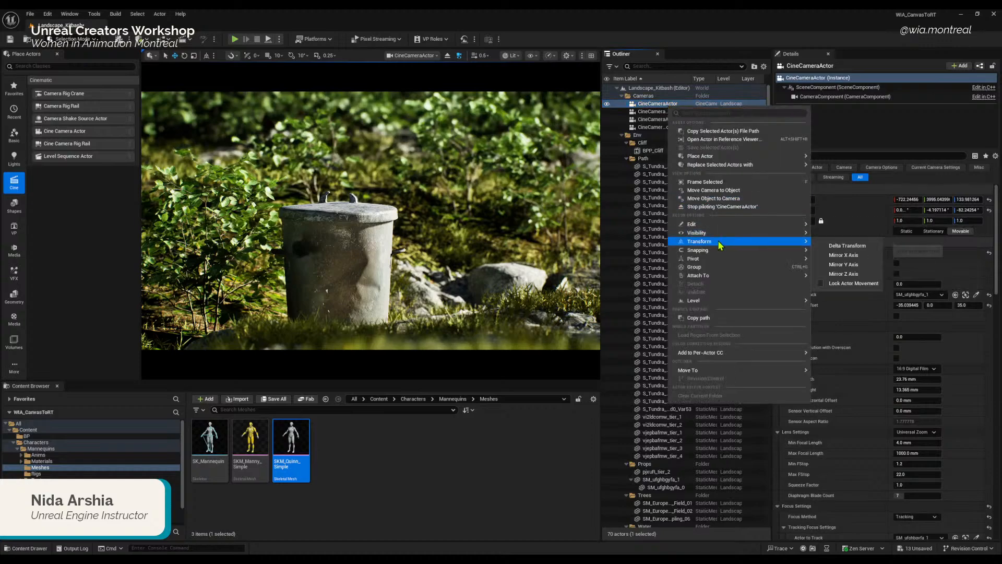
pyautogui.click(818, 284)
pyautogui.click(864, 509)
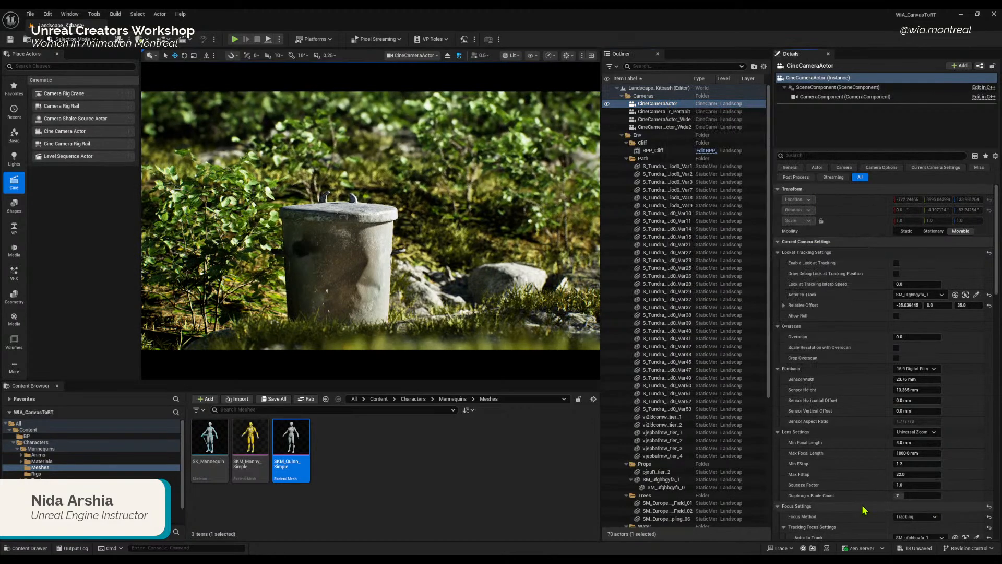
pyautogui.scroll(-5, 864, 509)
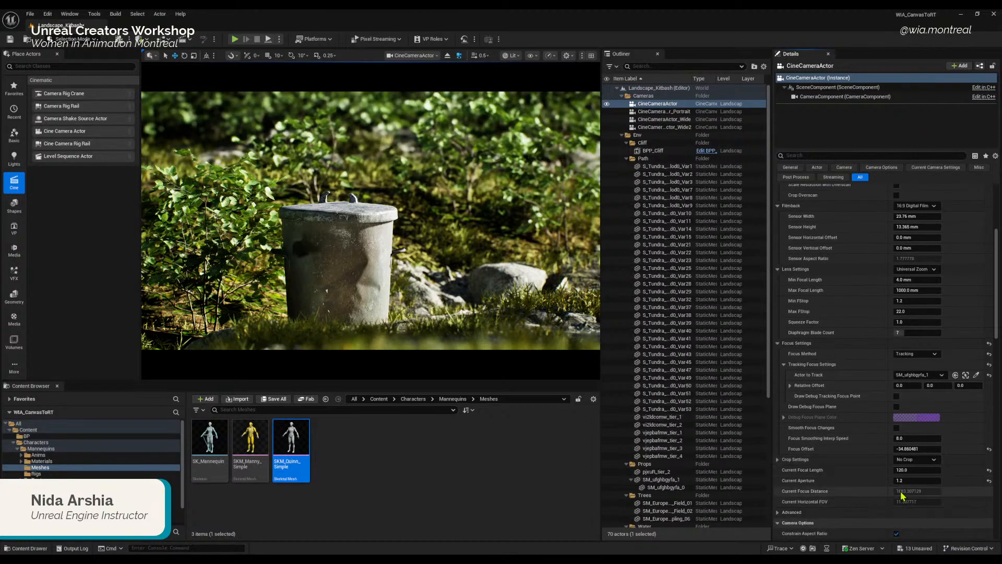
pyautogui.scroll(-2, 827, 502)
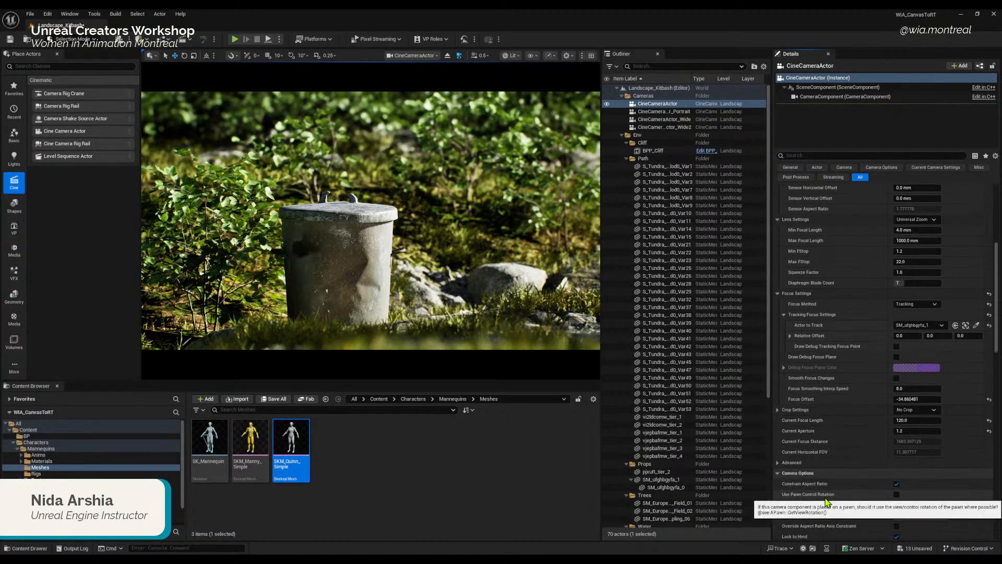
pyautogui.scroll(-4, 826, 501)
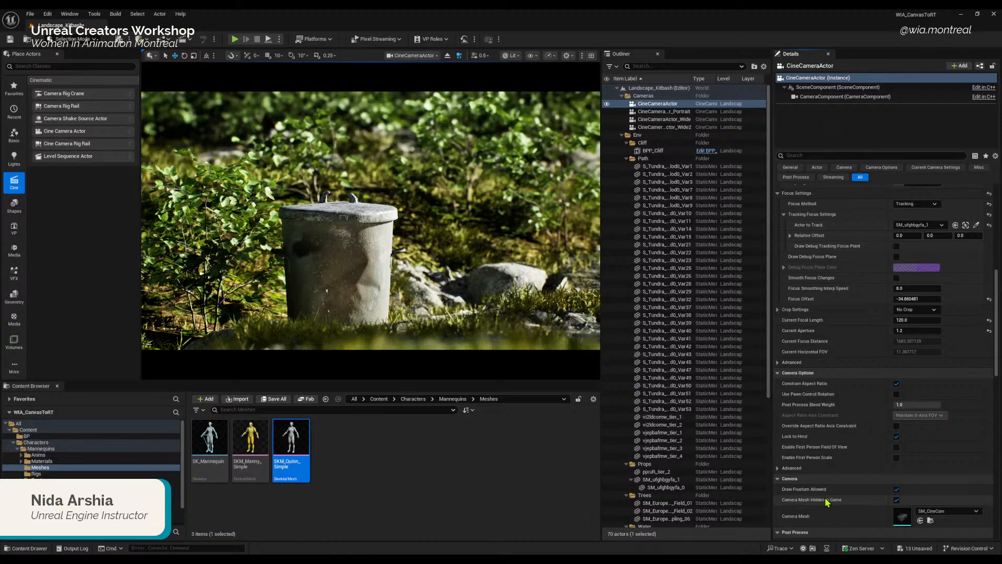
pyautogui.scroll(-5, 826, 501)
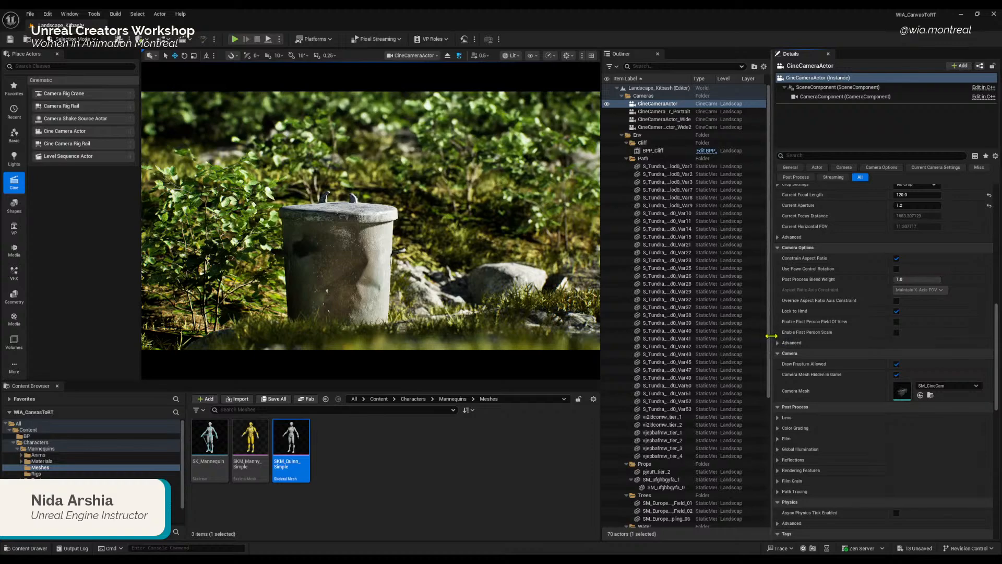
# Step: Widen the Outliner, narrow the Details panel and enlarge the viewport in width and height
pyautogui.moveTo(772, 335); pyautogui.dragTo(795, 336)
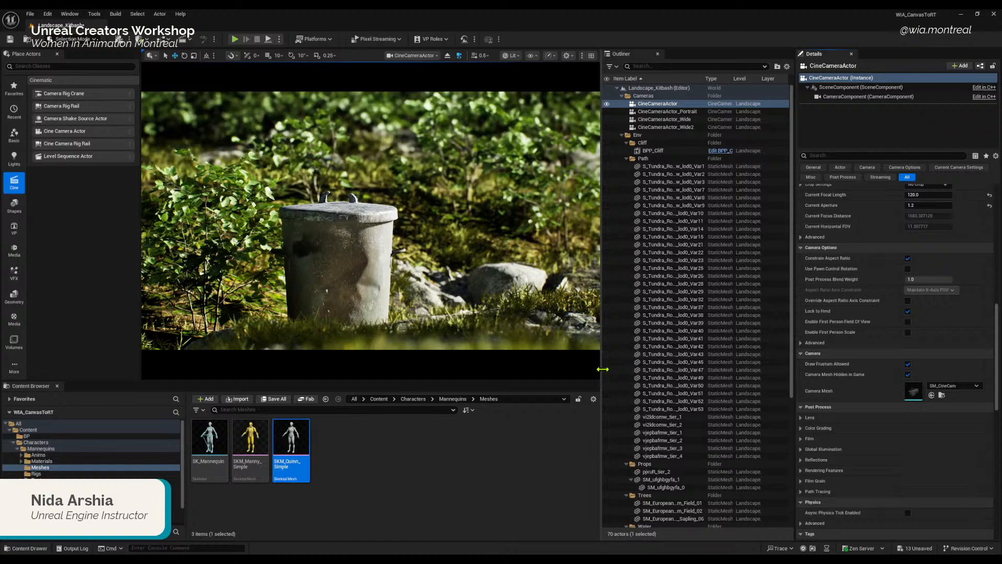
pyautogui.moveTo(603, 369); pyautogui.dragTo(616, 370)
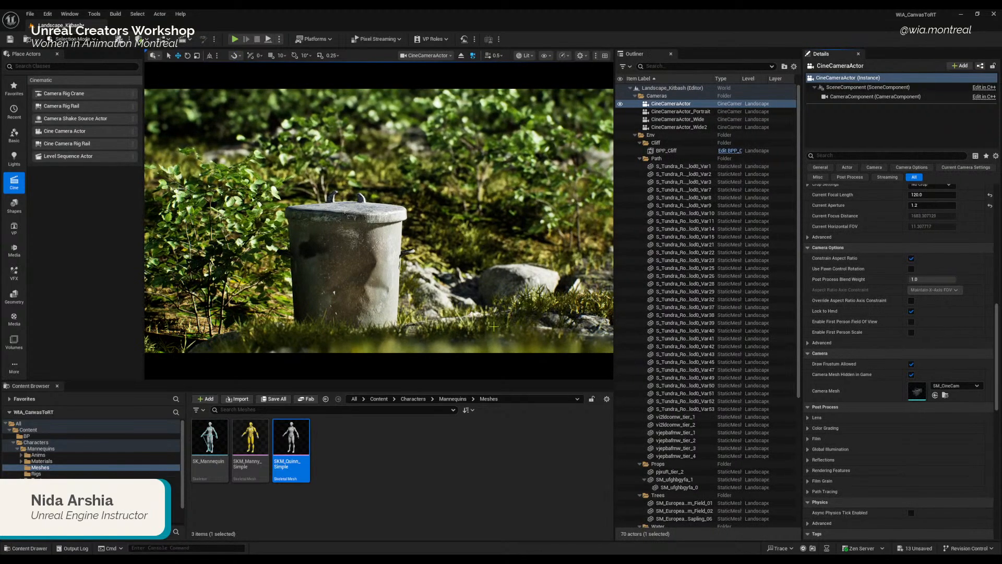
pyautogui.moveTo(519, 387); pyautogui.dragTo(510, 430)
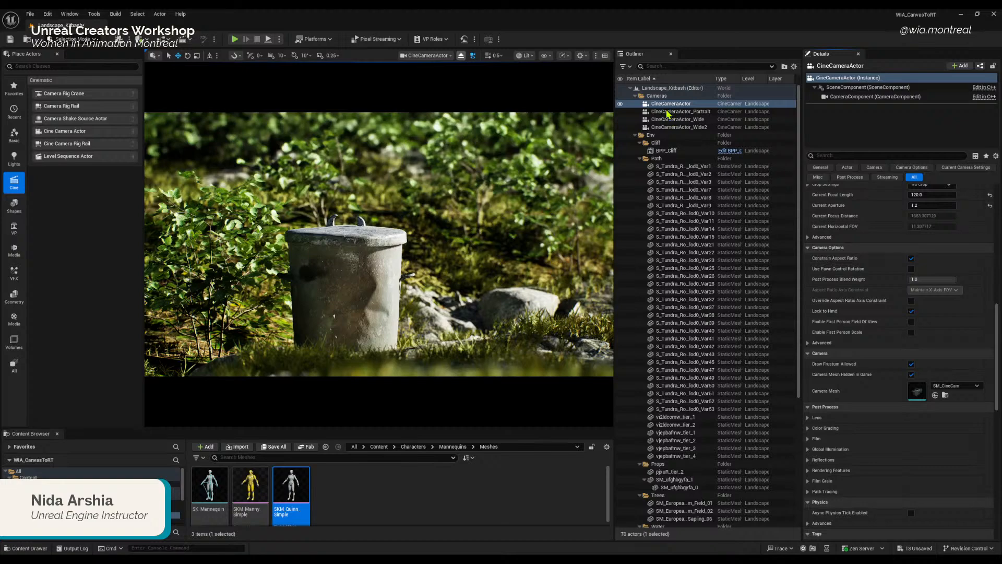
# Step: Capture a high resolution screenshot from the CineCameraActor with a size multiplier of 2.0 and the date and timestamp as image name
pyautogui.click(670, 103)
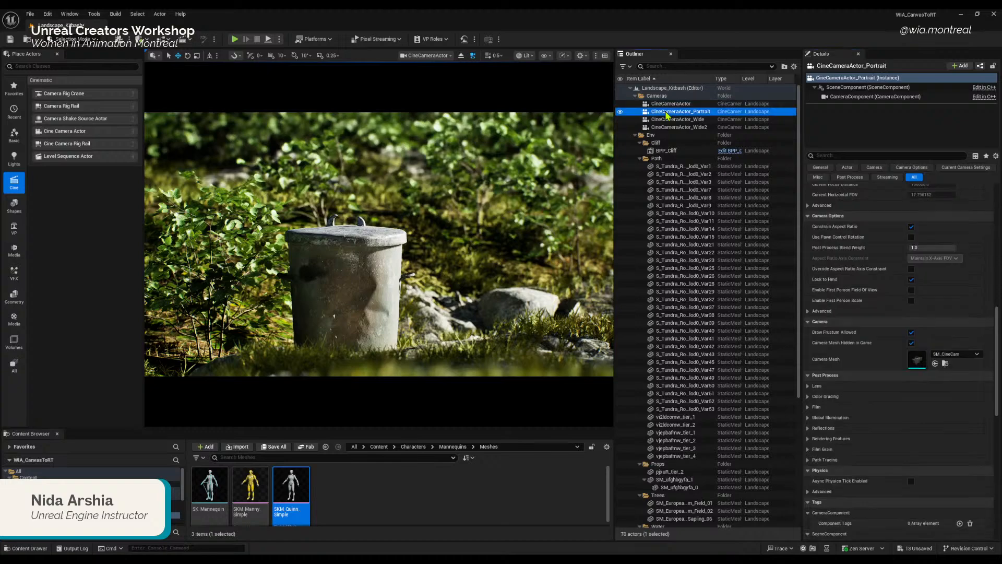
pyautogui.click(450, 56)
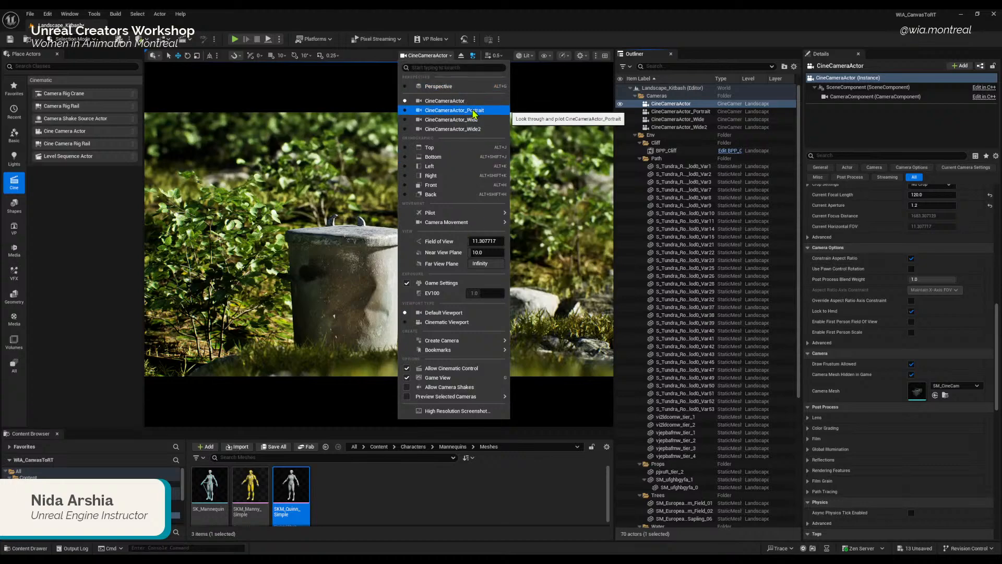
pyautogui.click(453, 412)
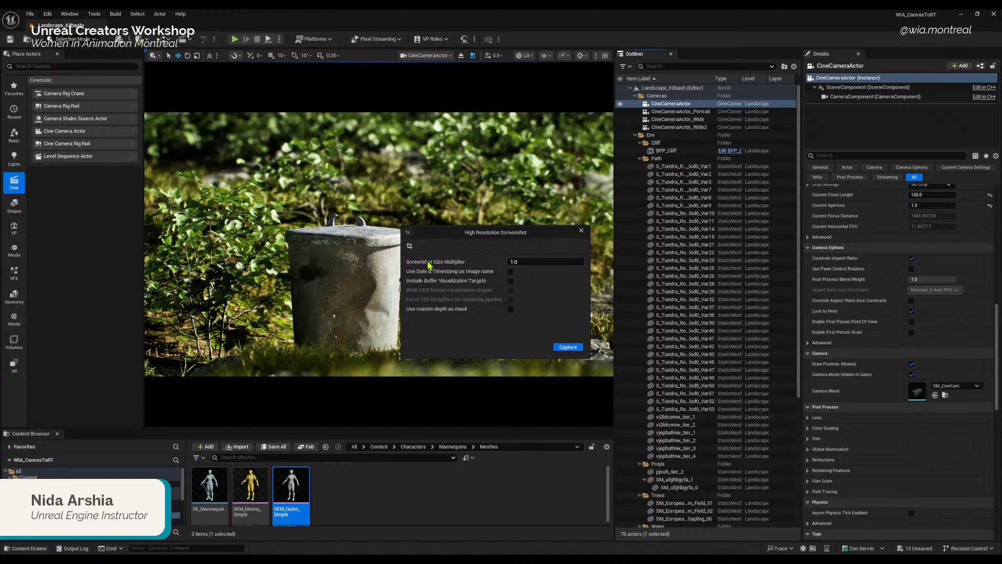
pyautogui.click(529, 263)
pyautogui.click(533, 273)
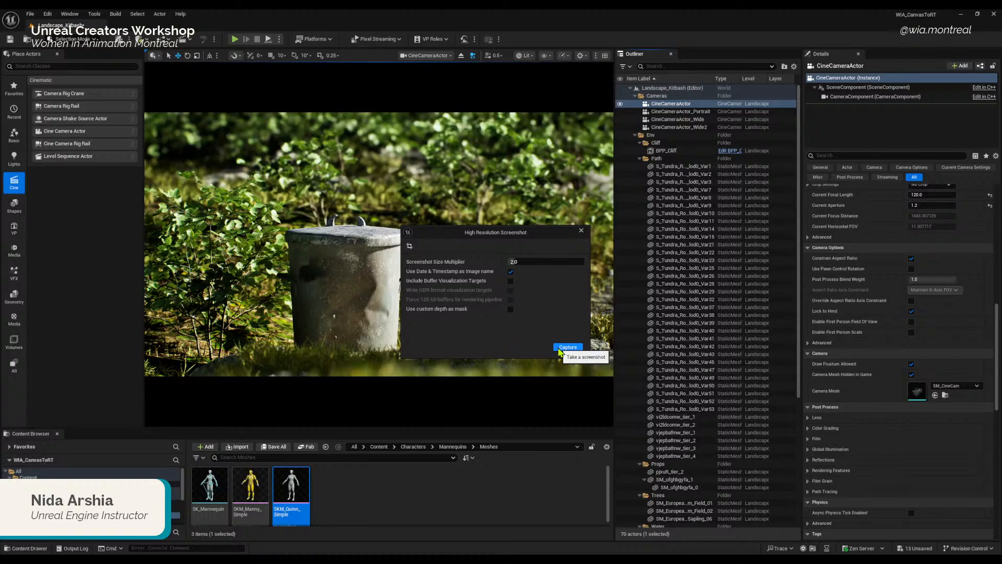
pyautogui.click(560, 348)
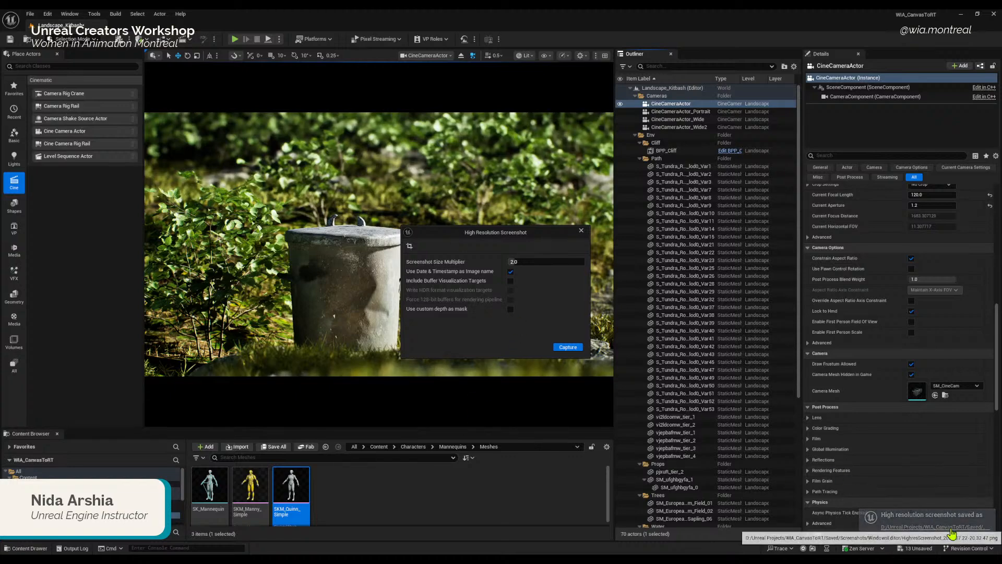
# Step: View the saved screenshot in the image viewer, return to Unreal Editor and move the High Resolution Screenshot dialog aside
pyautogui.click(952, 532)
pyautogui.doubleClick(683, 83)
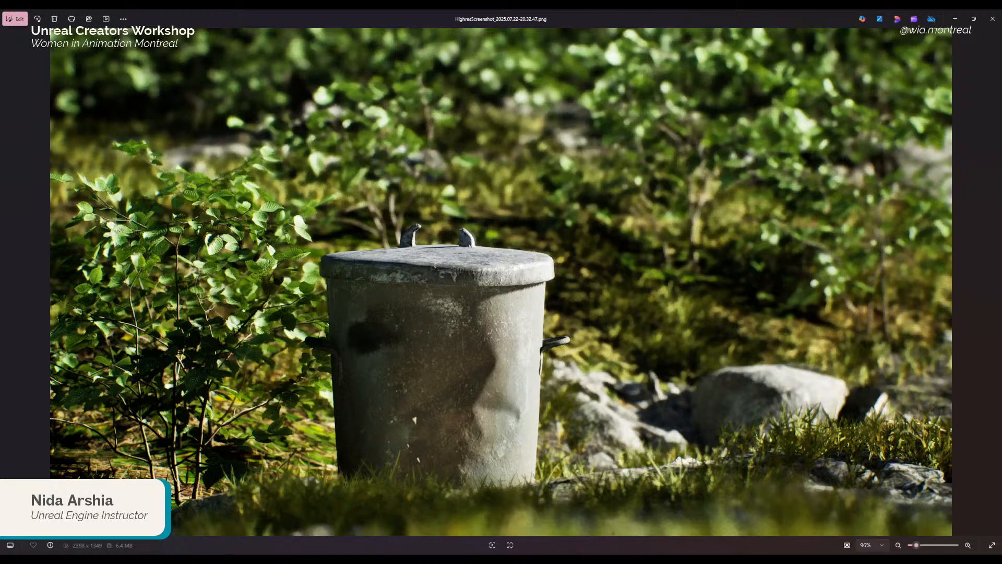
pyautogui.hotkey('alt', 'Tab')
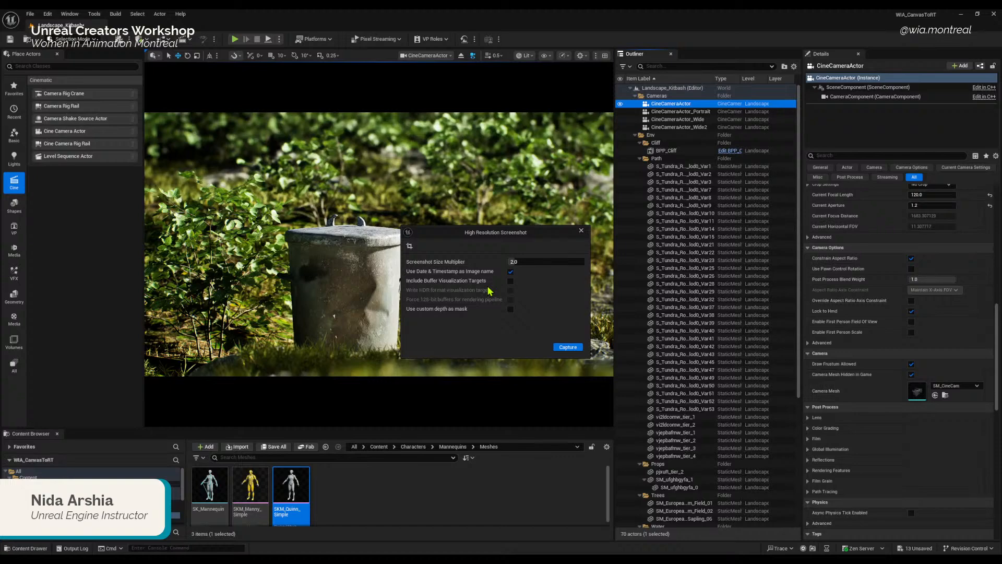
pyautogui.moveTo(534, 238); pyautogui.dragTo(589, 241)
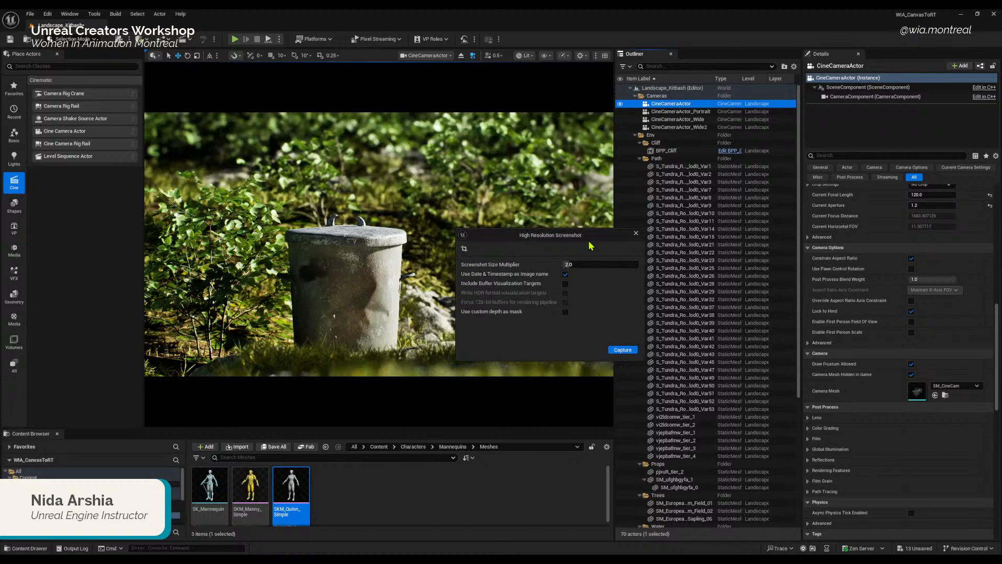